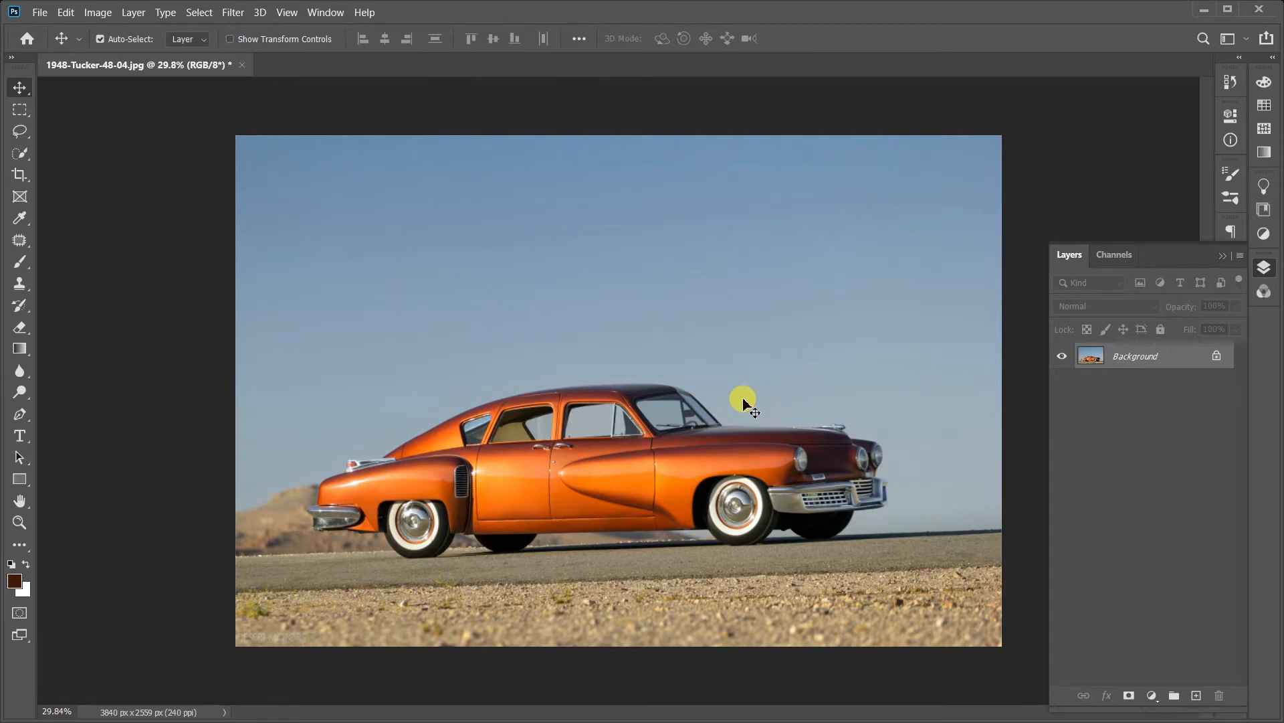
# Step: Draw a freeform curved test shape about 868 by 364 px in the sky with the Pen tool
pyautogui.press('p')
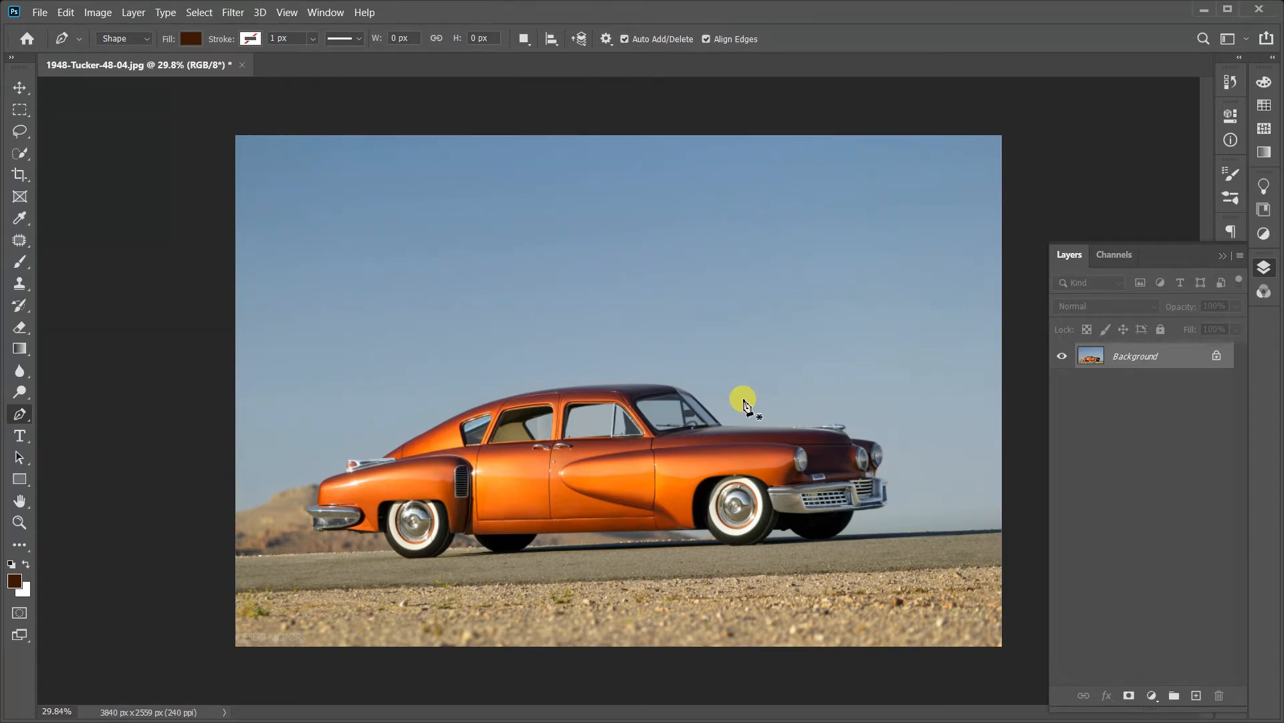
pyautogui.click(623, 215)
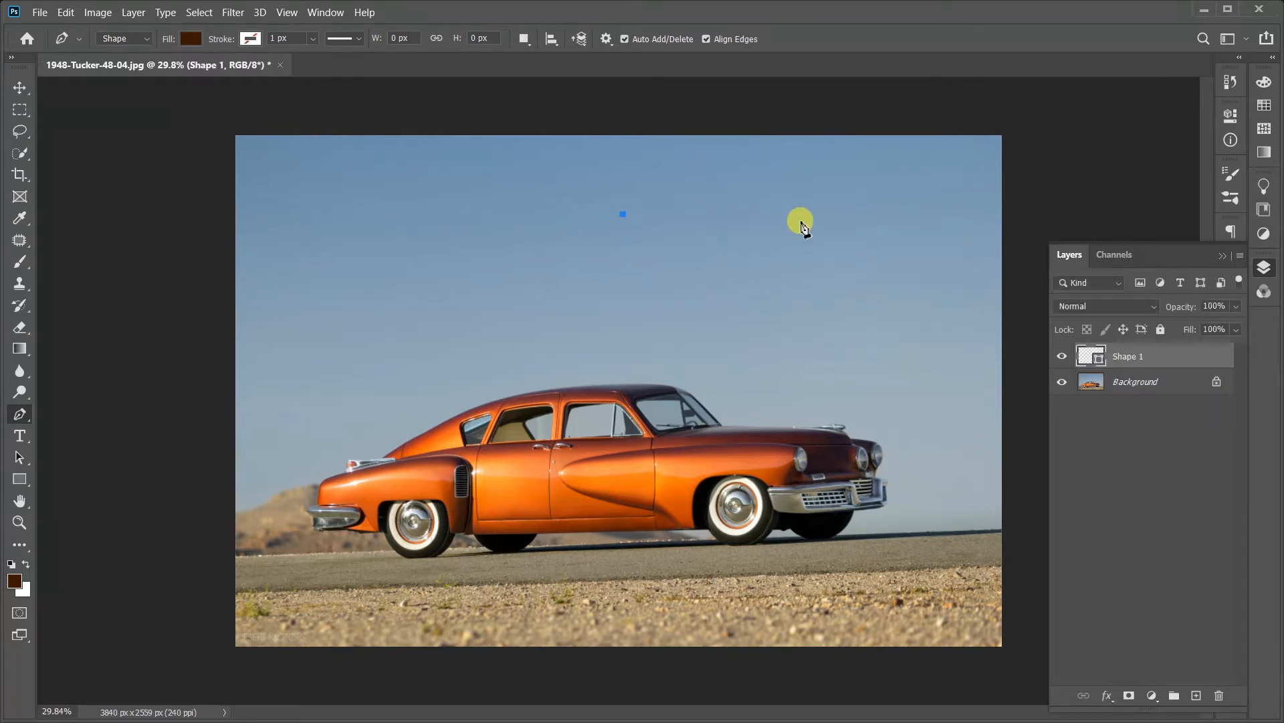
pyautogui.click(796, 215)
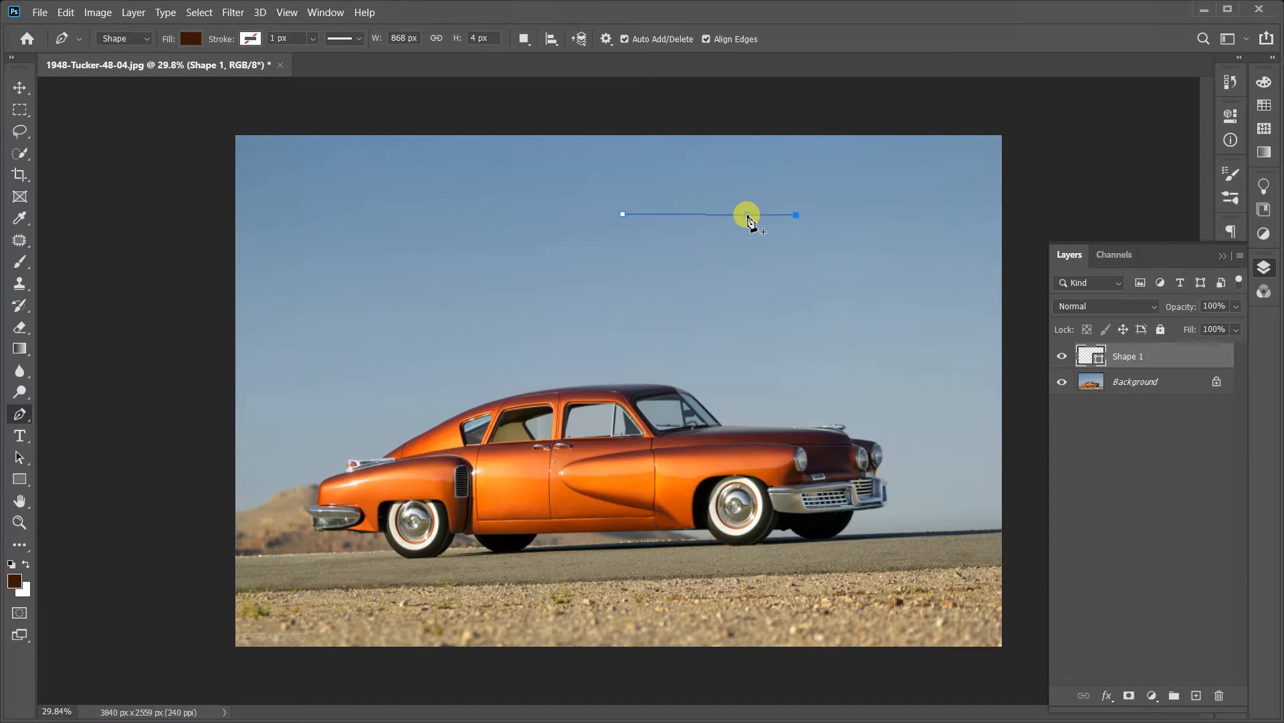
pyautogui.click(747, 215)
pyautogui.moveTo(689, 219); pyautogui.dragTo(705, 181)
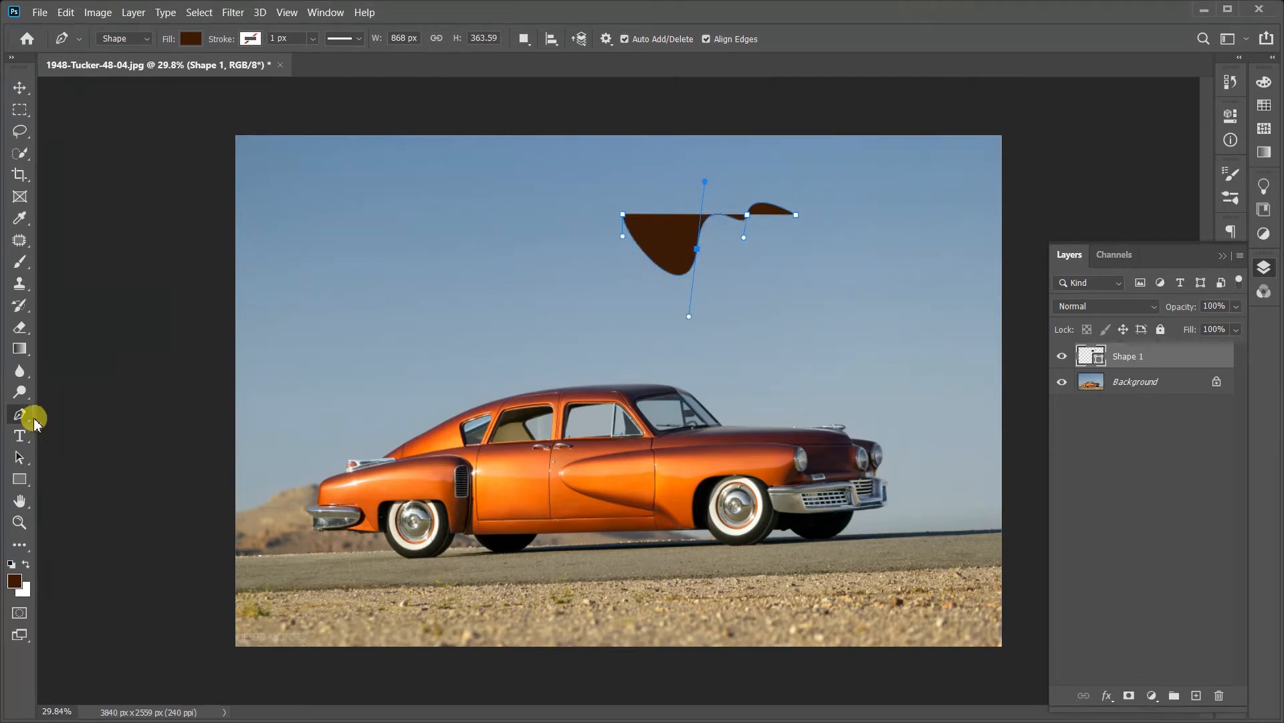
# Step: Keep the Pen tool in Shape mode and undo the test shape drawn in the sky
pyautogui.click(144, 38)
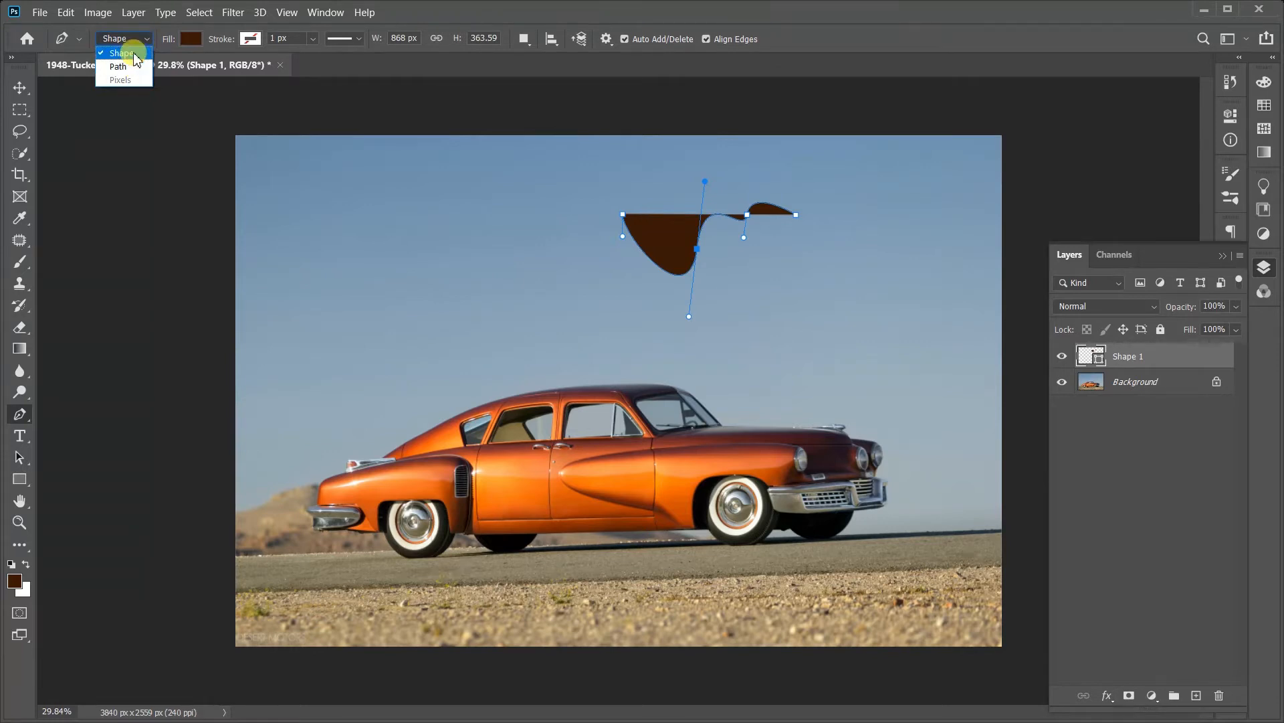
pyautogui.click(134, 53)
pyautogui.click(137, 38)
pyautogui.click(134, 51)
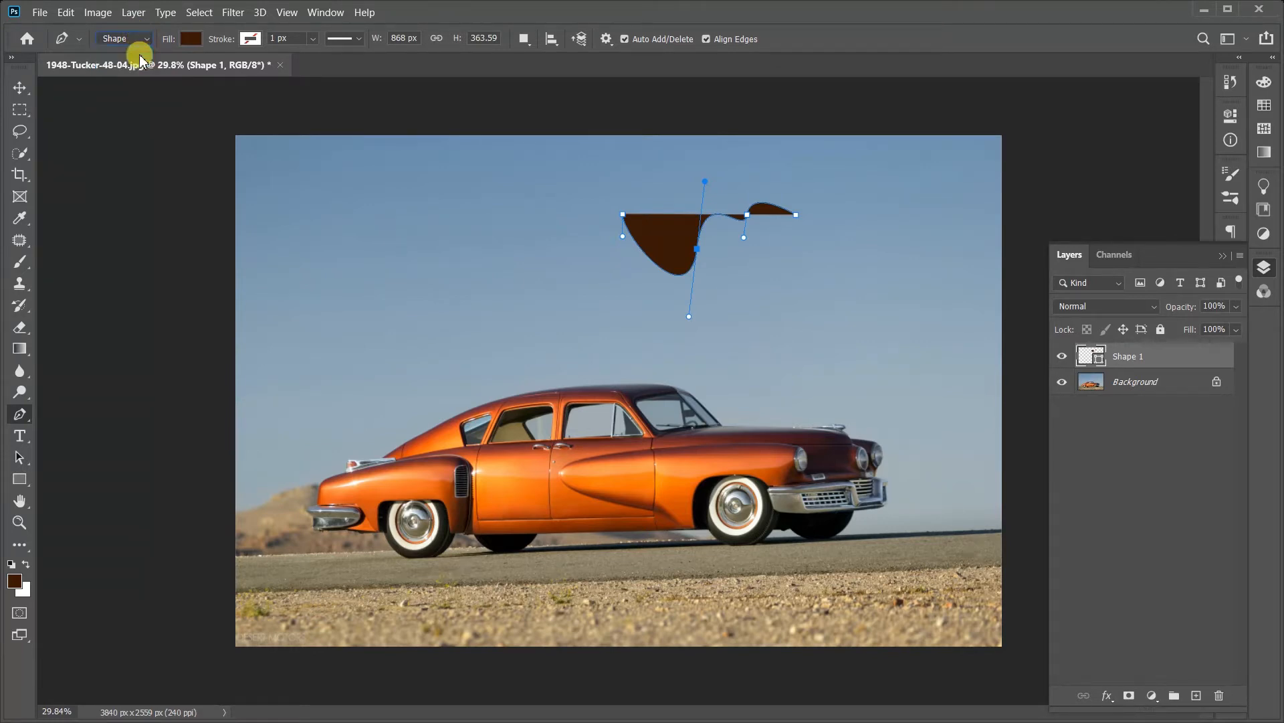
pyautogui.hotkey('ctrl', 'z')
pyautogui.hotkey('ctrl', 'z')
pyautogui.hotkey('ctrl', 'z')
pyautogui.hotkey('ctrl', 'z')
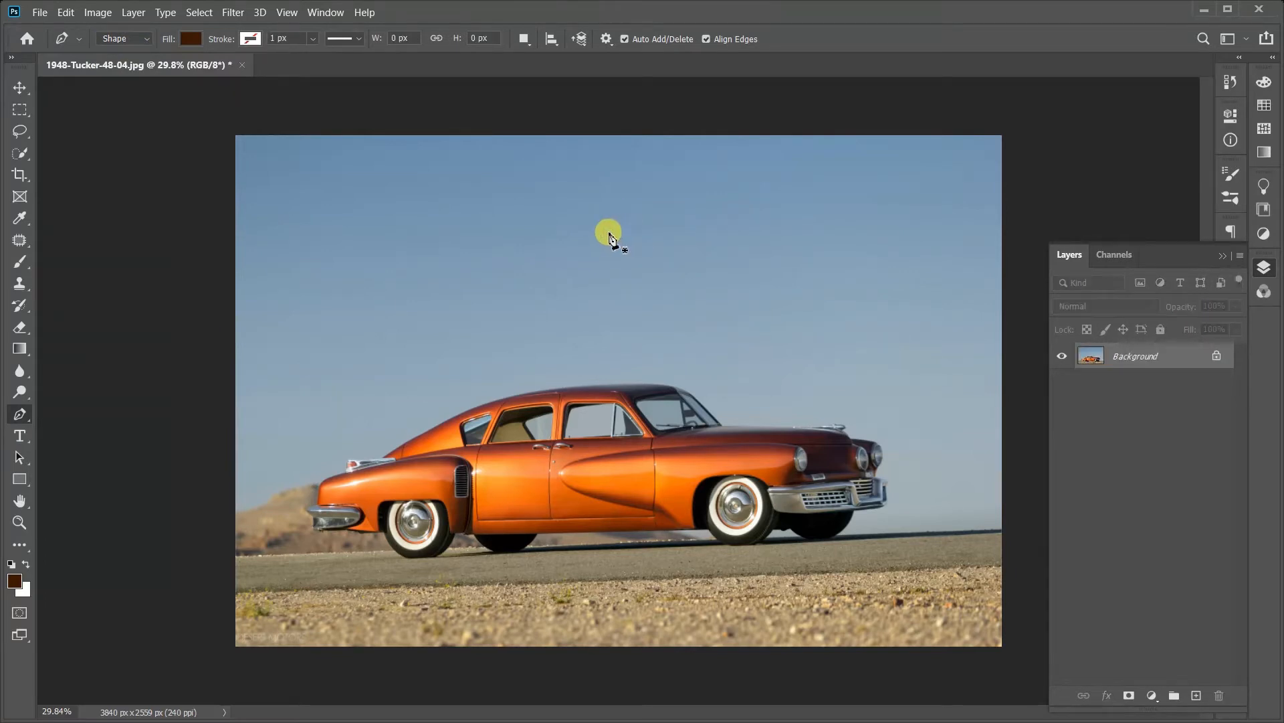
# Step: Draw a rounded closed test shape about 1638 by 957 px above the car with the Pen tool, and undo it
pyautogui.moveTo(540, 212); pyautogui.dragTo(505, 245)
pyautogui.moveTo(535, 363); pyautogui.dragTo(648, 392)
pyautogui.moveTo(801, 314); pyautogui.dragTo(774, 246)
pyautogui.moveTo(723, 202); pyautogui.dragTo(674, 194)
pyautogui.moveTo(627, 192); pyautogui.dragTo(582, 203)
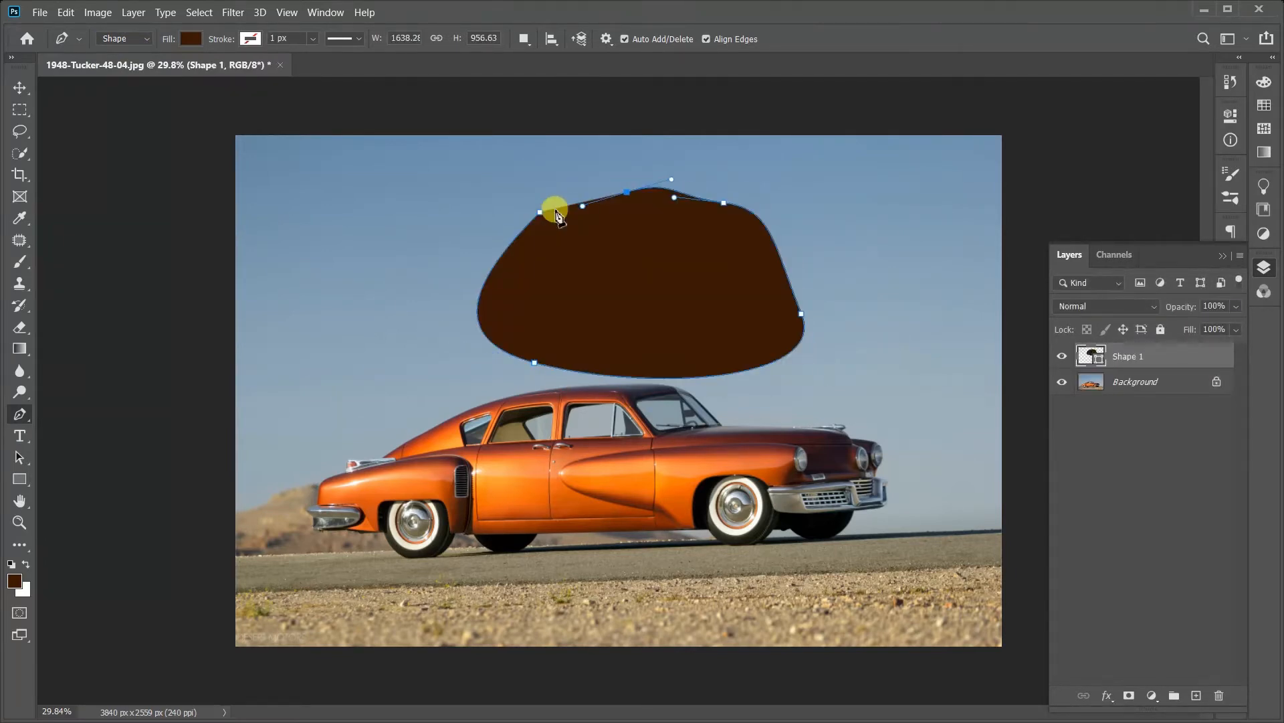
pyautogui.click(539, 214)
pyautogui.hotkey('ctrl', 'z')
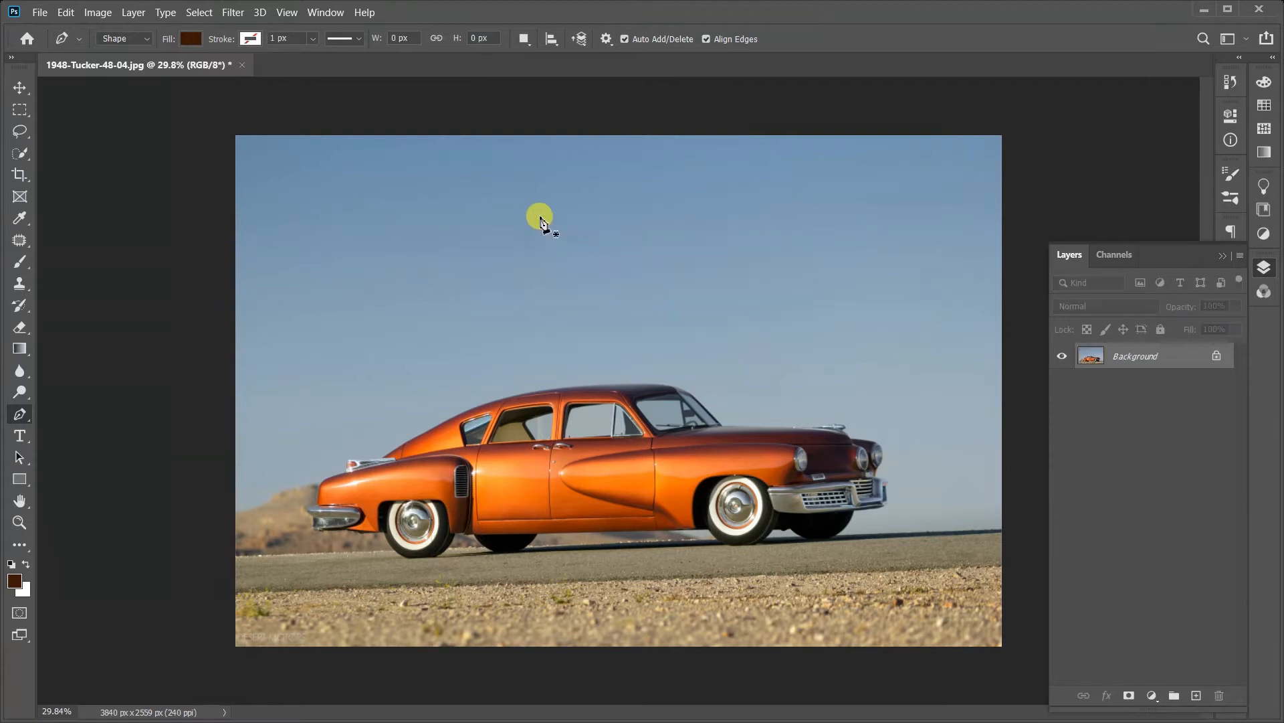
# Step: Draw a closed six-cornered straight-sided shape about 3274 by 2107 px over the car with the Pen tool
pyautogui.click(522, 175)
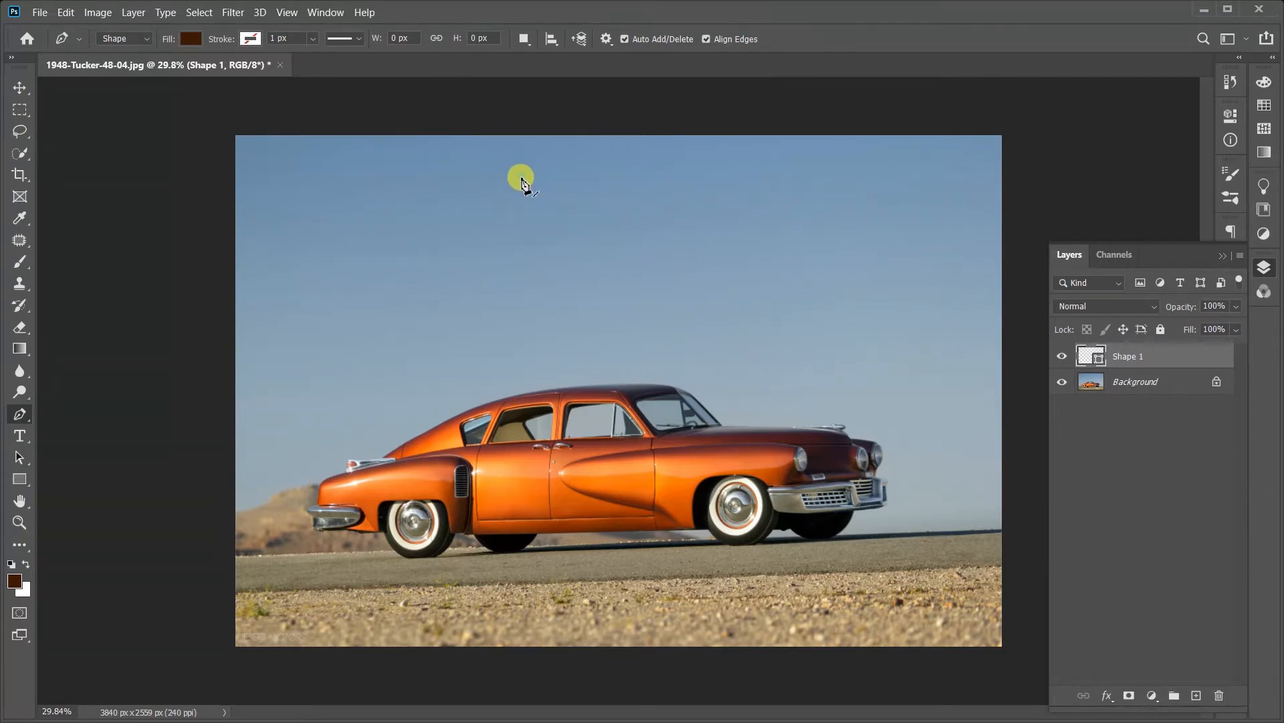
pyautogui.click(812, 216)
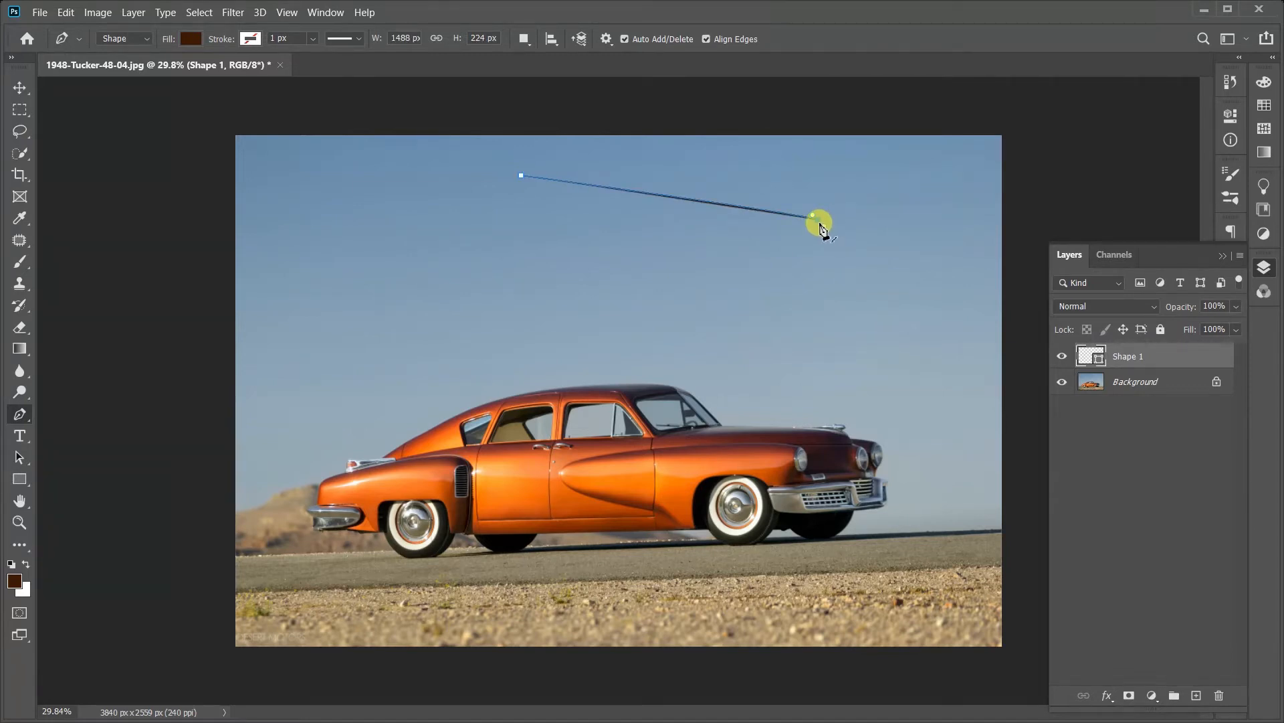
pyautogui.click(932, 373)
pyautogui.click(746, 595)
pyautogui.click(358, 580)
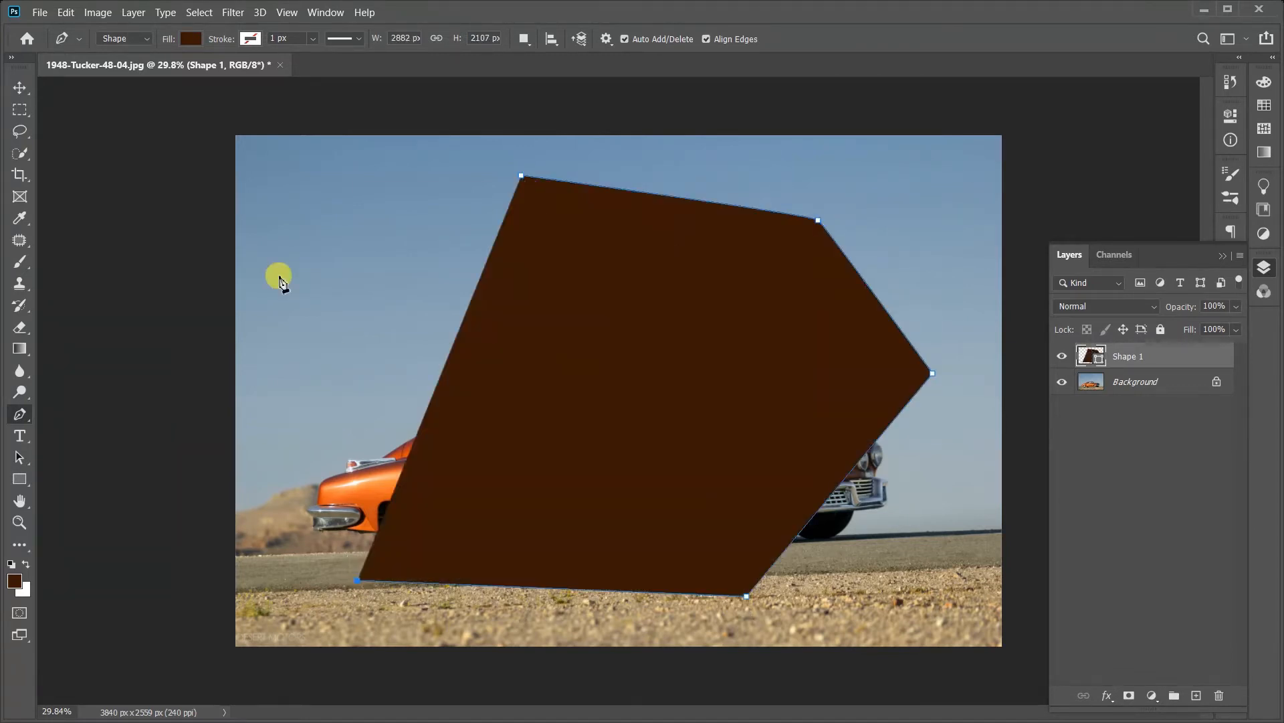
pyautogui.click(279, 275)
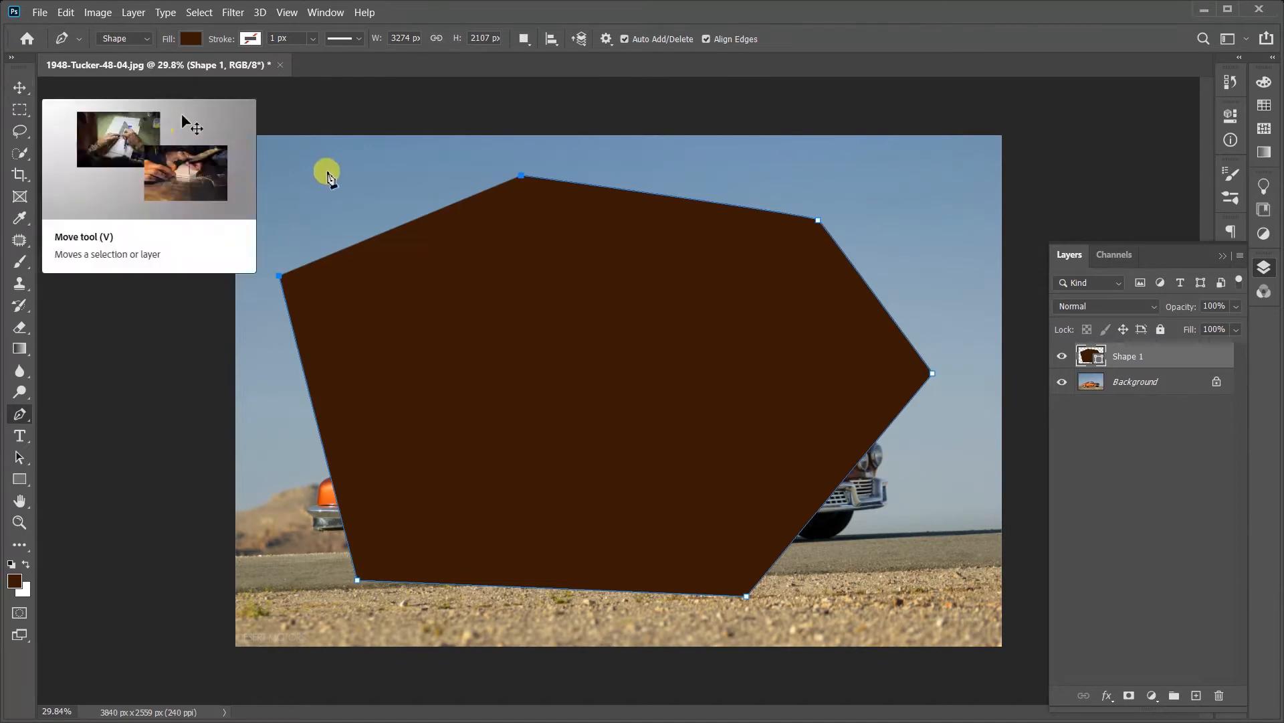
# Step: Move the six-cornered shape across the photo with Auto-Select set to Layer, and delete it
pyautogui.click(20, 87)
pyautogui.moveTo(614, 295); pyautogui.dragTo(702, 268)
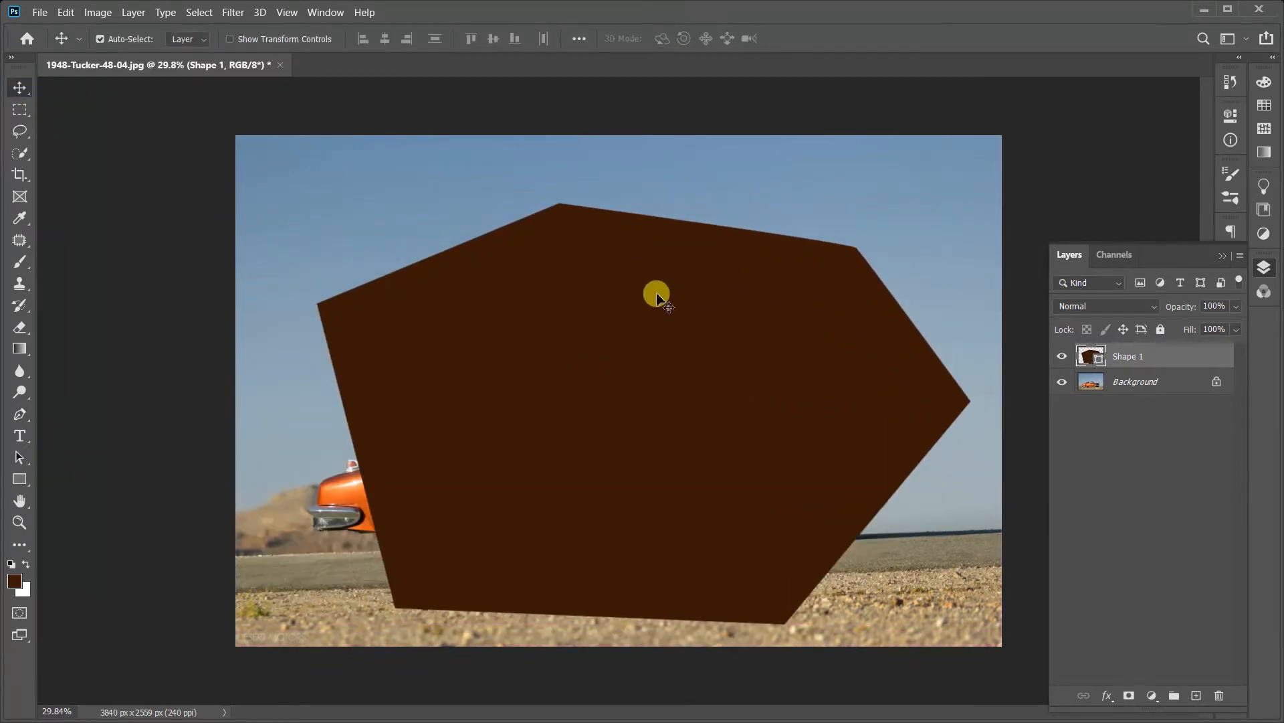
pyautogui.click(186, 39)
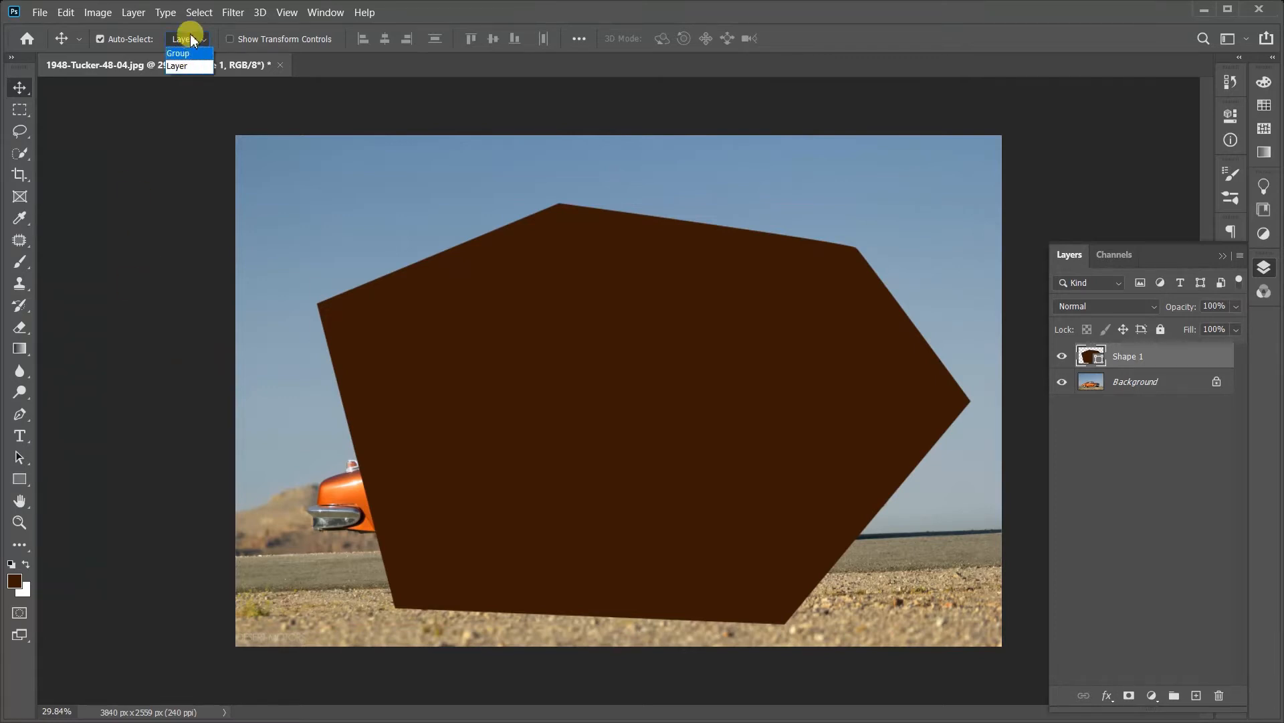
pyautogui.click(184, 66)
pyautogui.moveTo(648, 401); pyautogui.dragTo(667, 397)
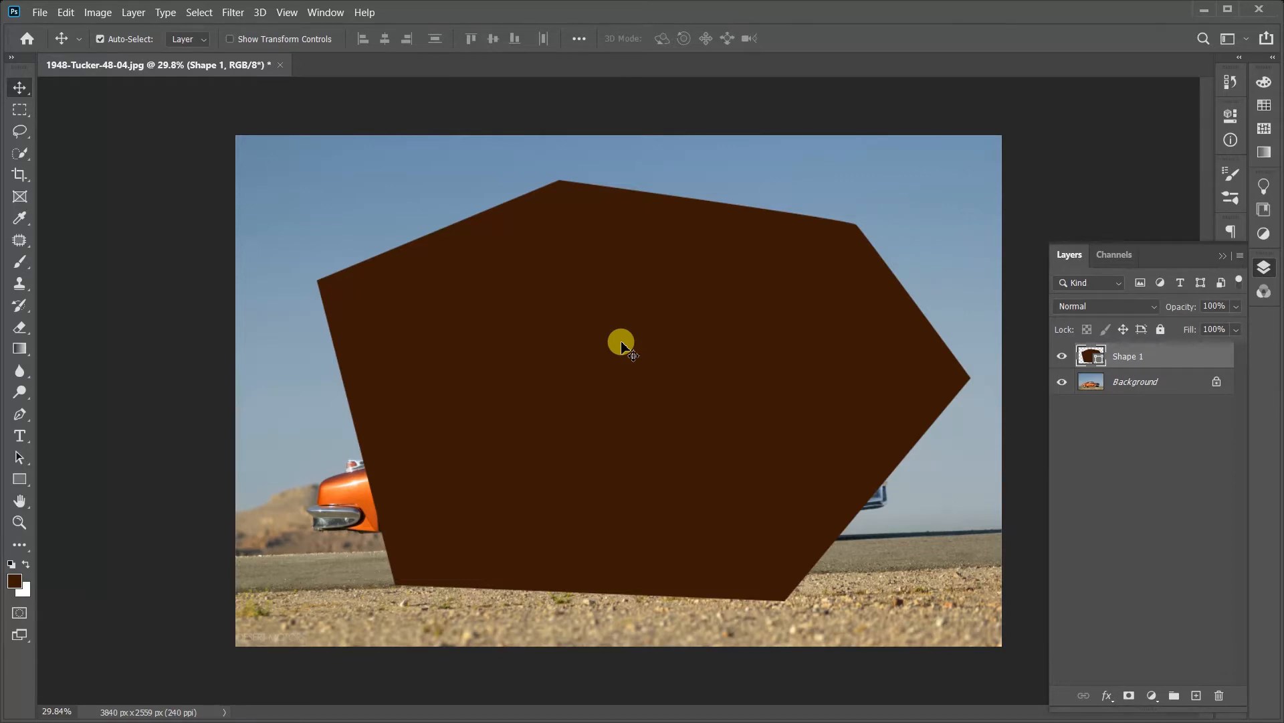
pyautogui.press('Delete')
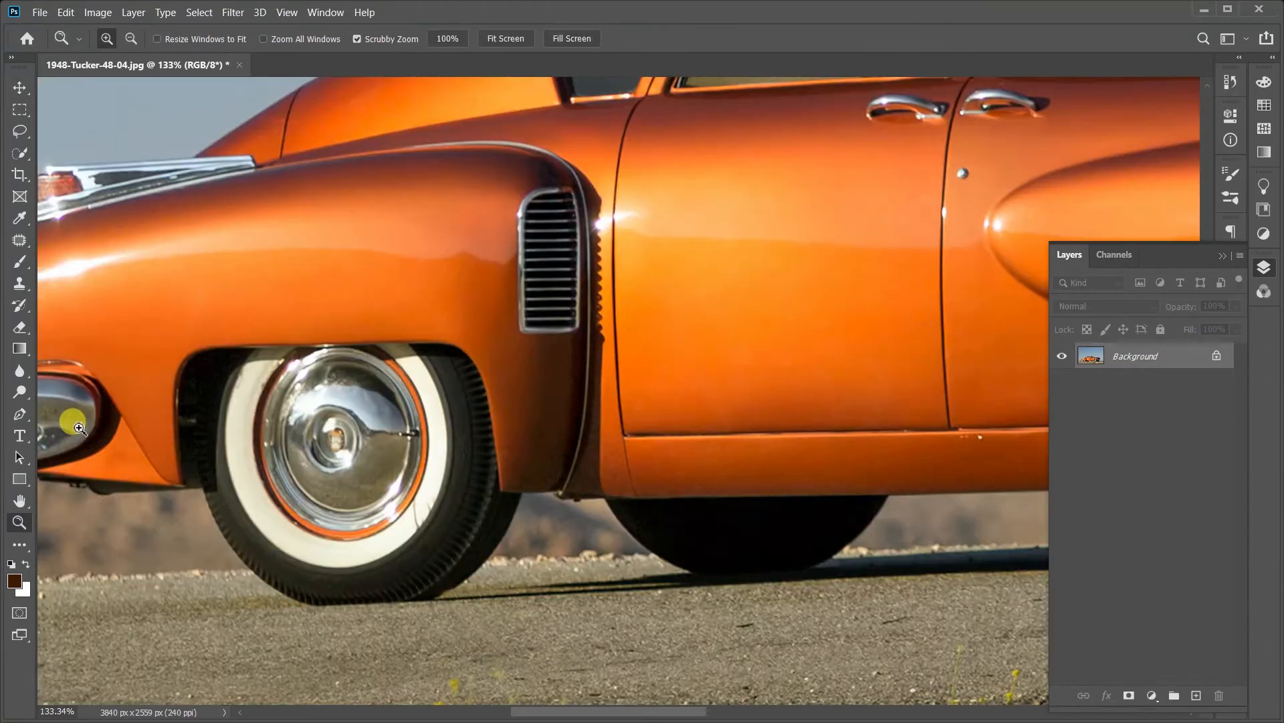
# Step: Start a new Pen tool outline in Shape mode with an anchor inside the rear wheel arch, at the tyre's outer edge
pyautogui.click(19, 414)
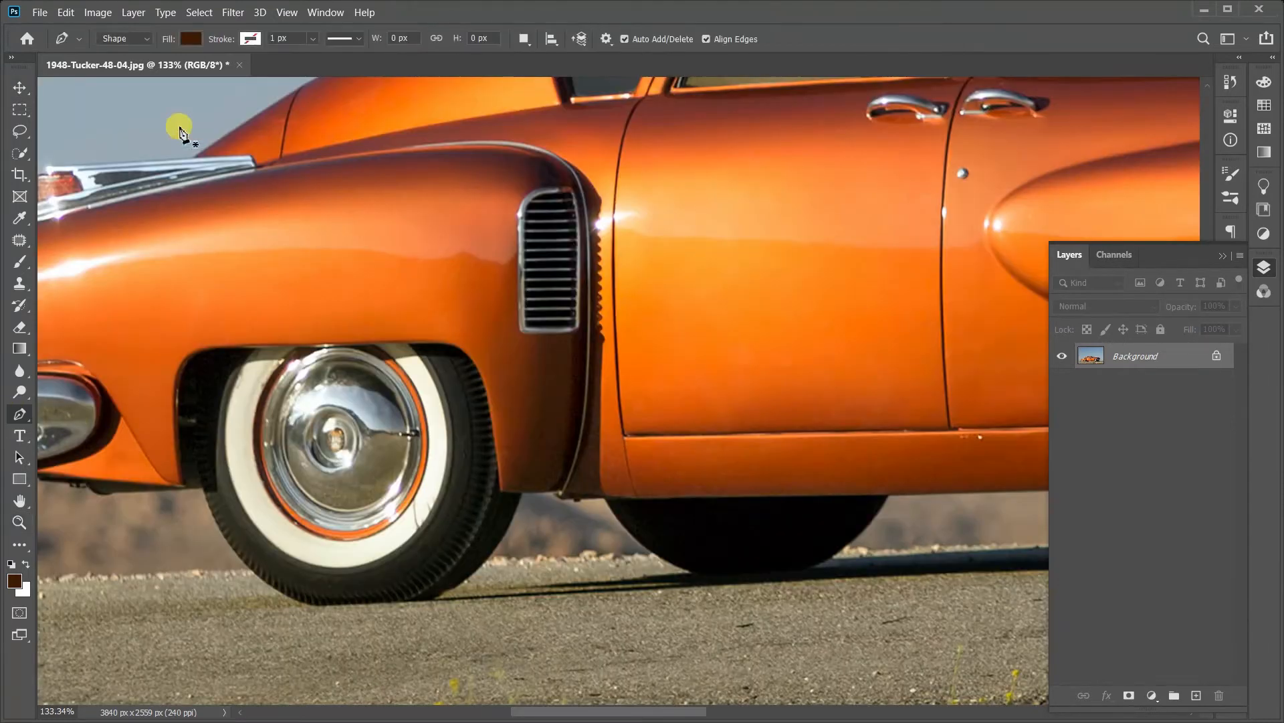
pyautogui.click(127, 39)
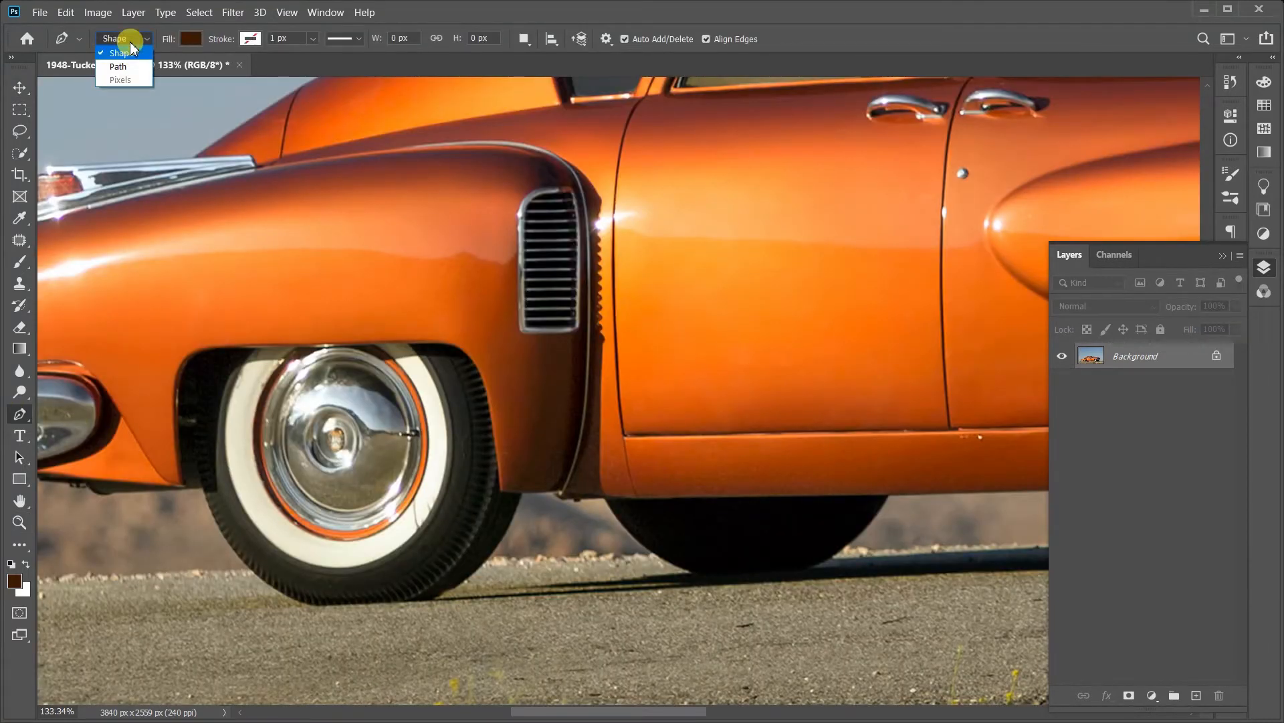
pyautogui.click(127, 52)
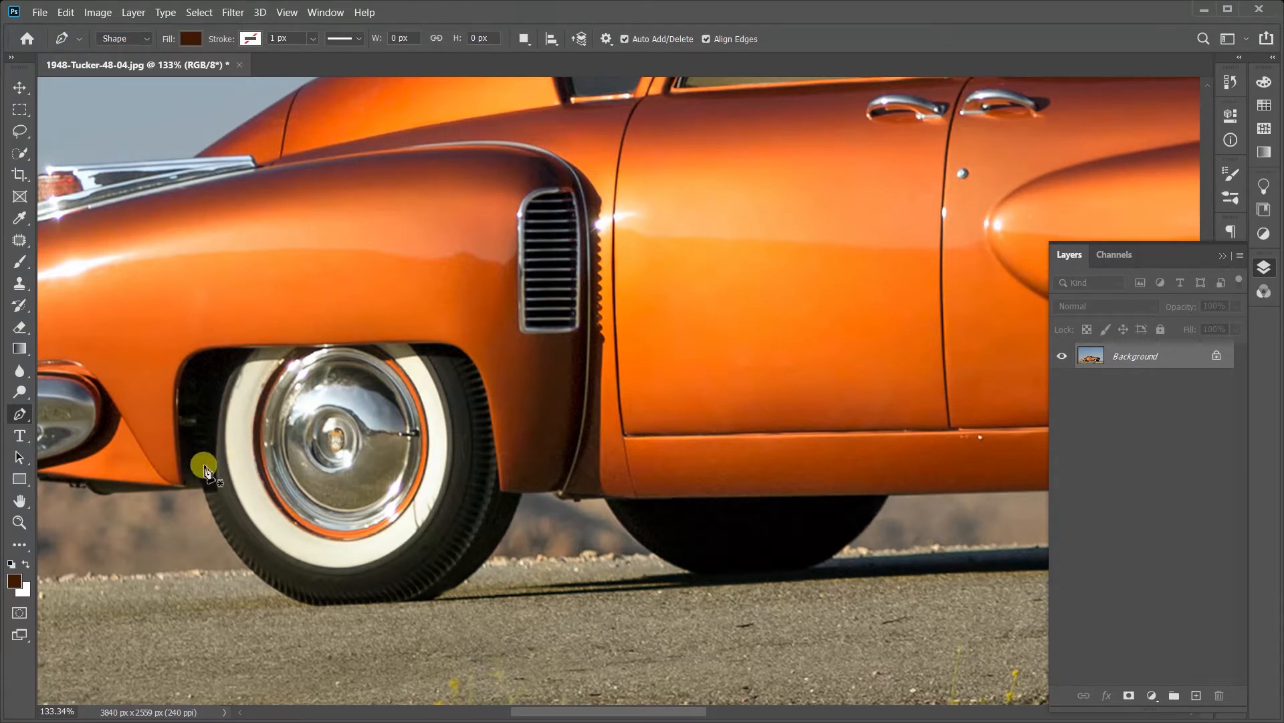
pyautogui.click(201, 467)
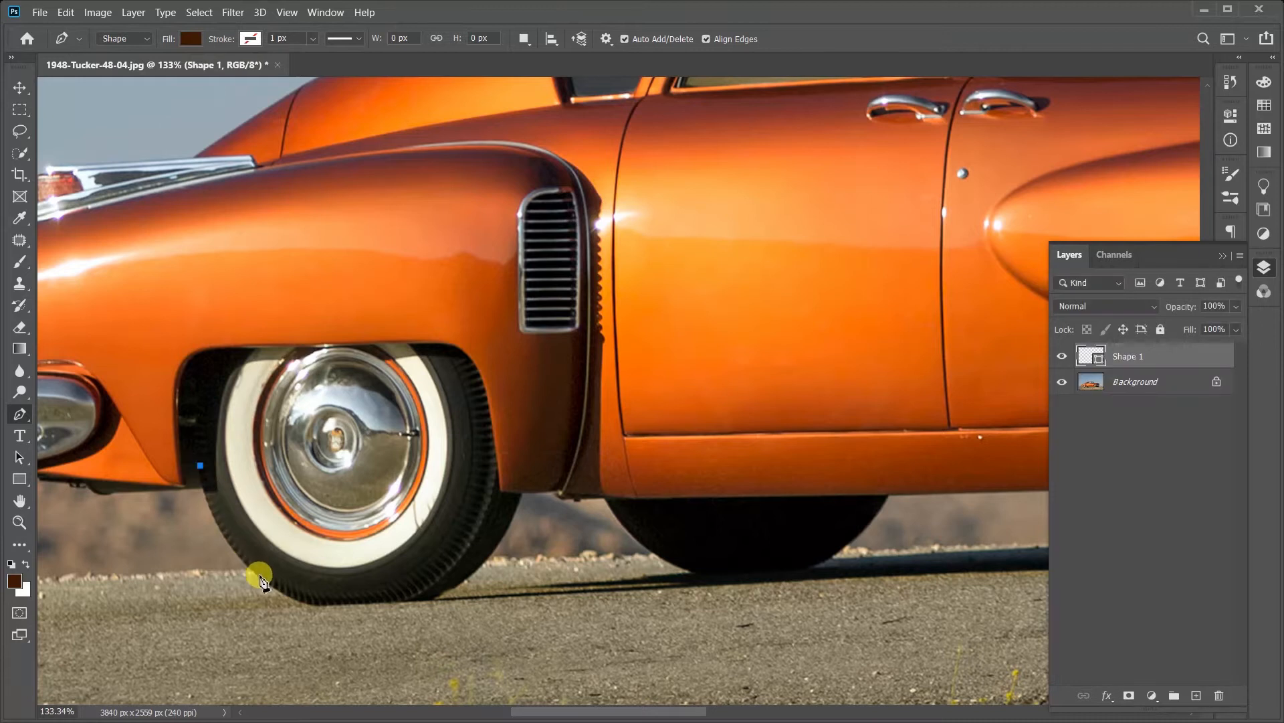
# Step: Try a straight segment from the first anchor down to the tyre's lower edge, and undo it
pyautogui.click(263, 579)
pyautogui.click(262, 578)
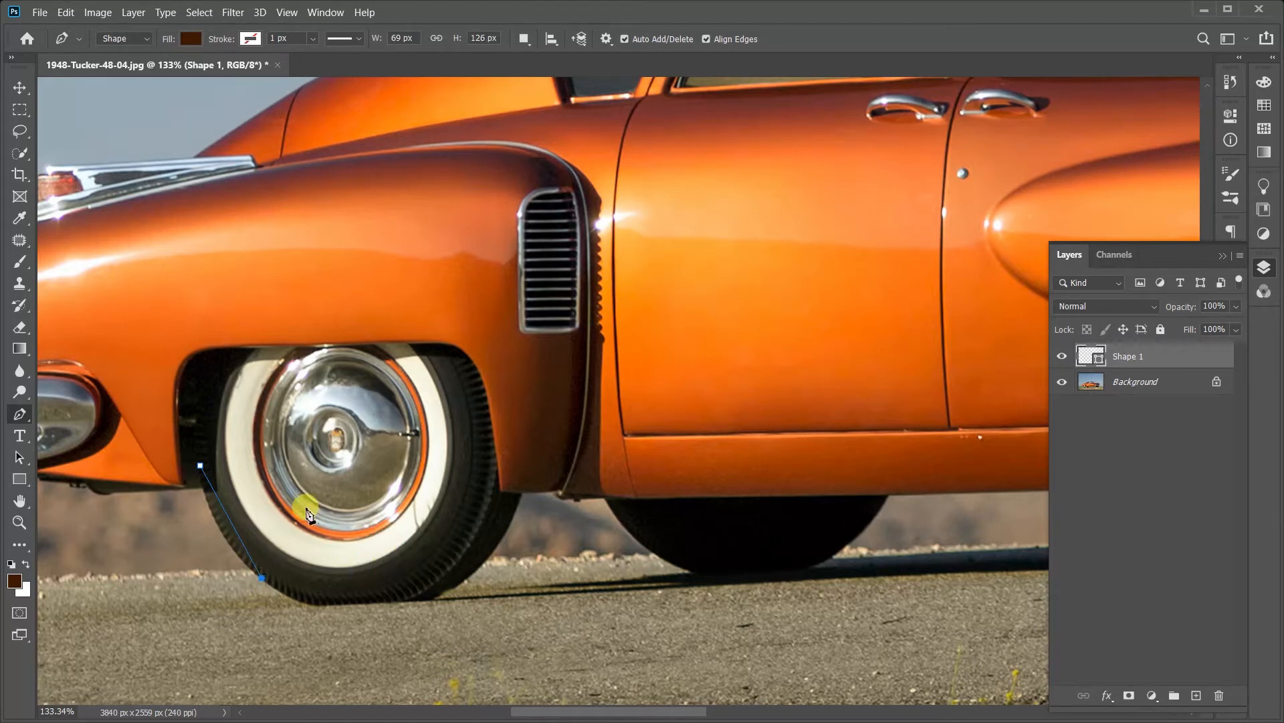
pyautogui.hotkey('ctrl', 'z')
# Step: Add a curved anchor on the rear tyre's lower edge near the road, bending the segment to follow the tread
pyautogui.scroll(1, 205, 557)
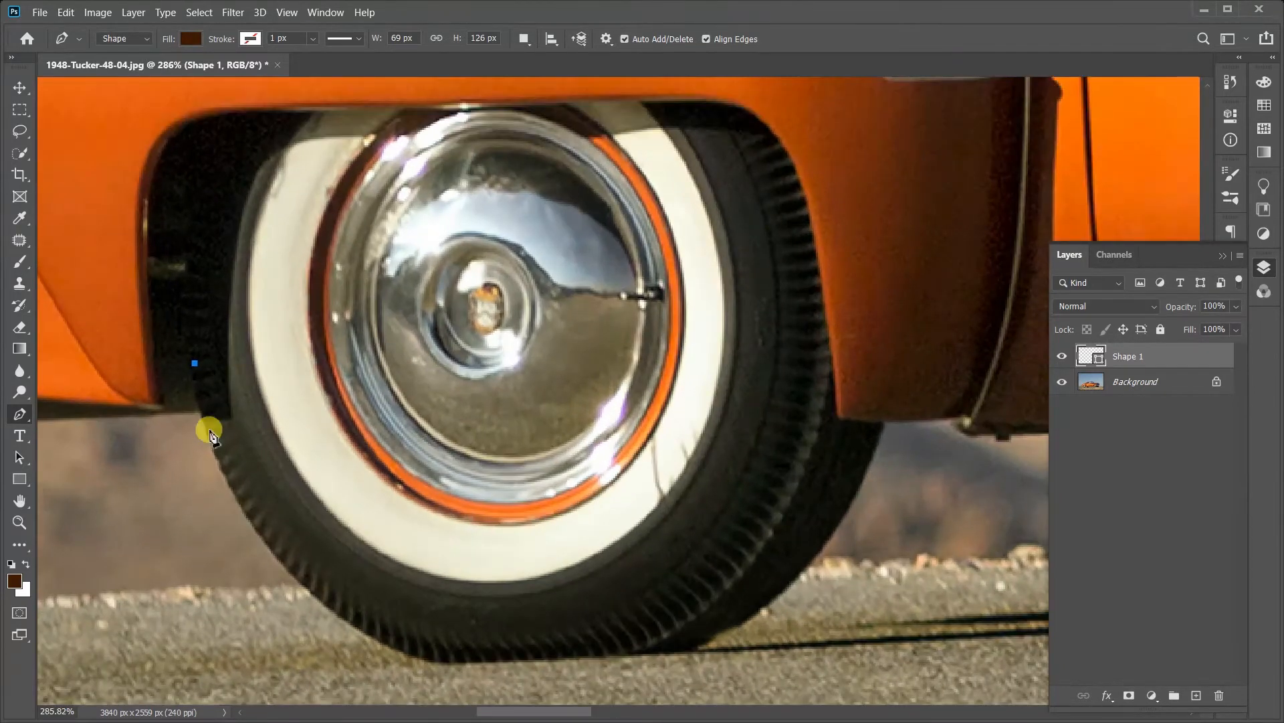
pyautogui.click(312, 594)
pyautogui.click(313, 594)
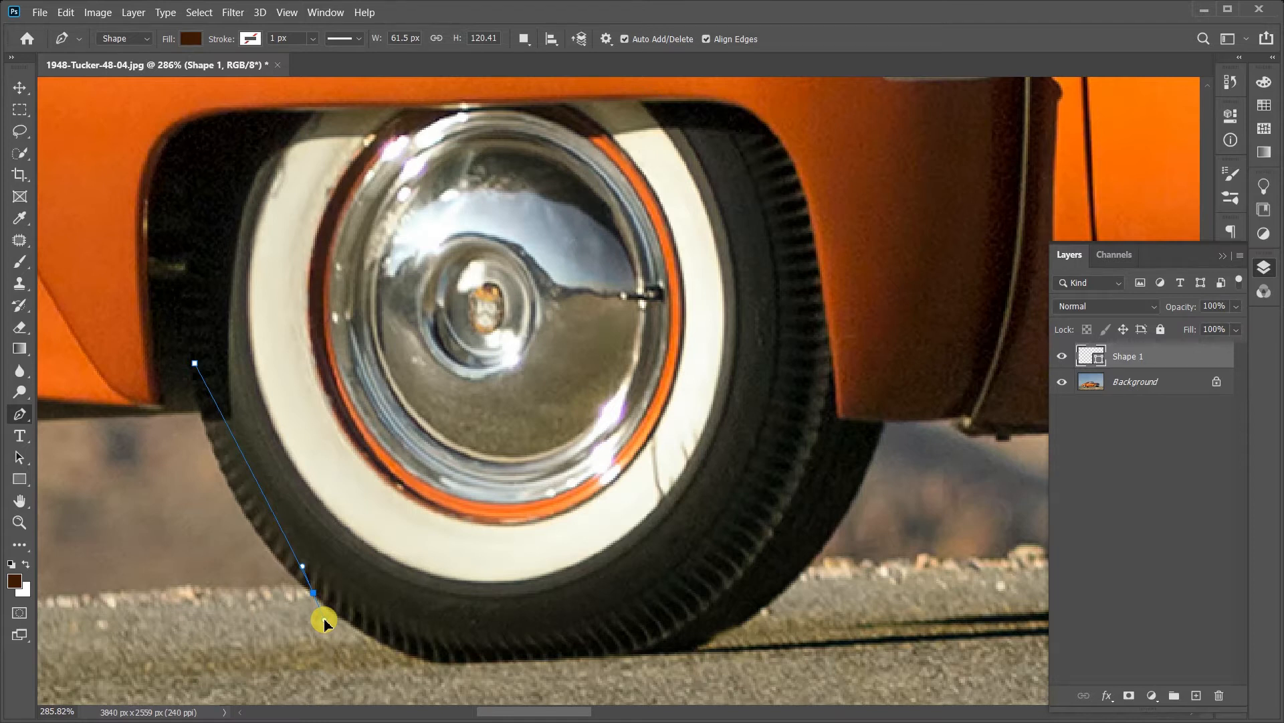
pyautogui.moveTo(323, 621); pyautogui.dragTo(405, 660)
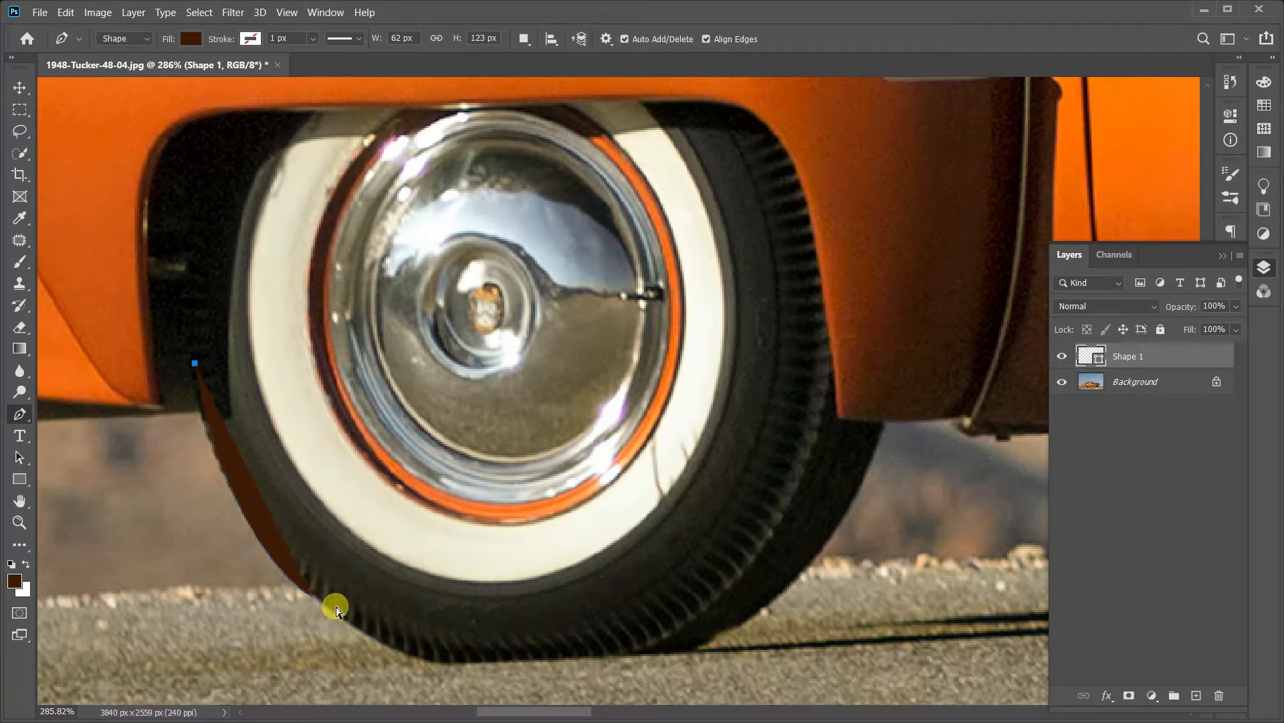
pyautogui.click(314, 598)
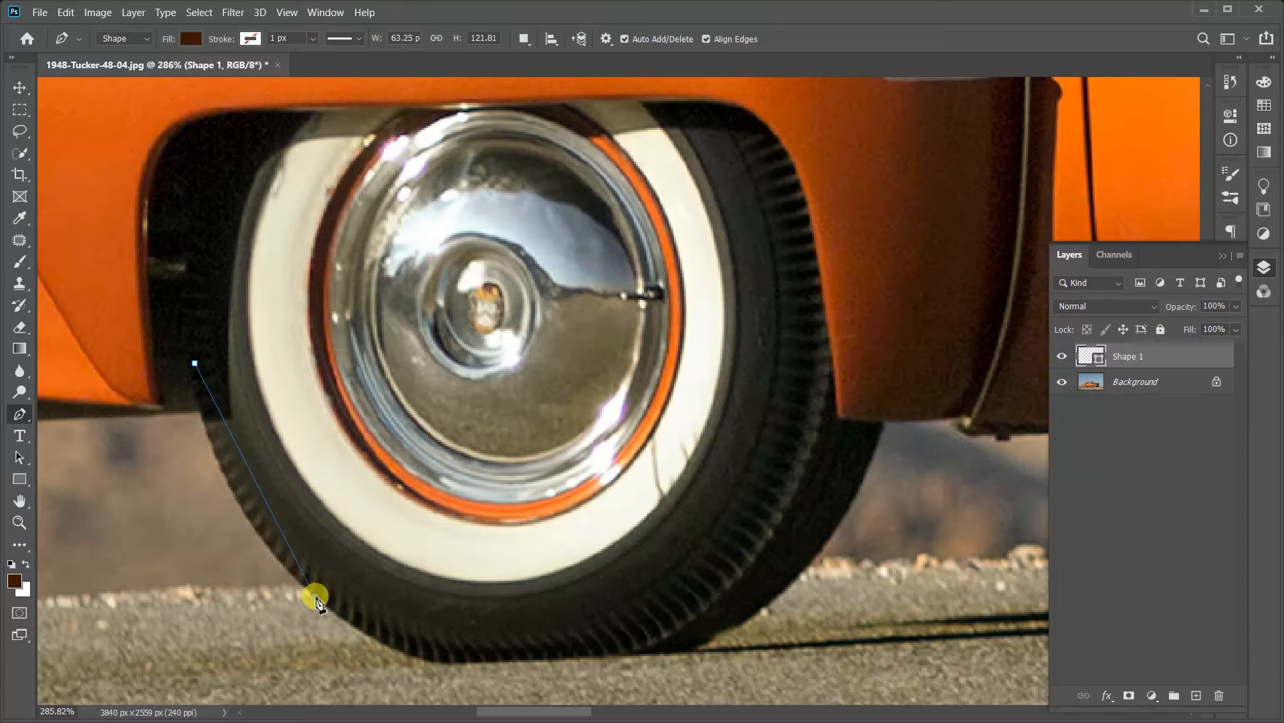
pyautogui.moveTo(315, 596); pyautogui.dragTo(408, 661)
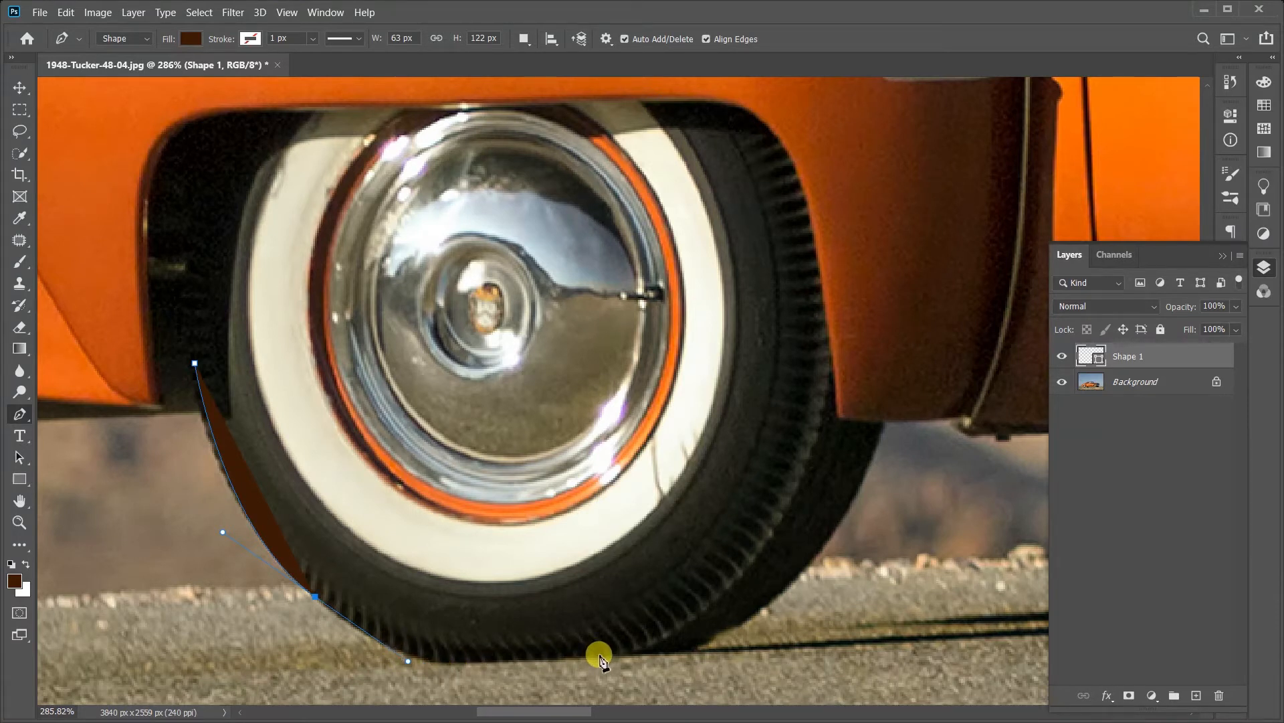
# Step: Try segments to the tyre's bottom edge with and without the last anchor's outgoing handle, and undo each attempt
pyautogui.click(623, 646)
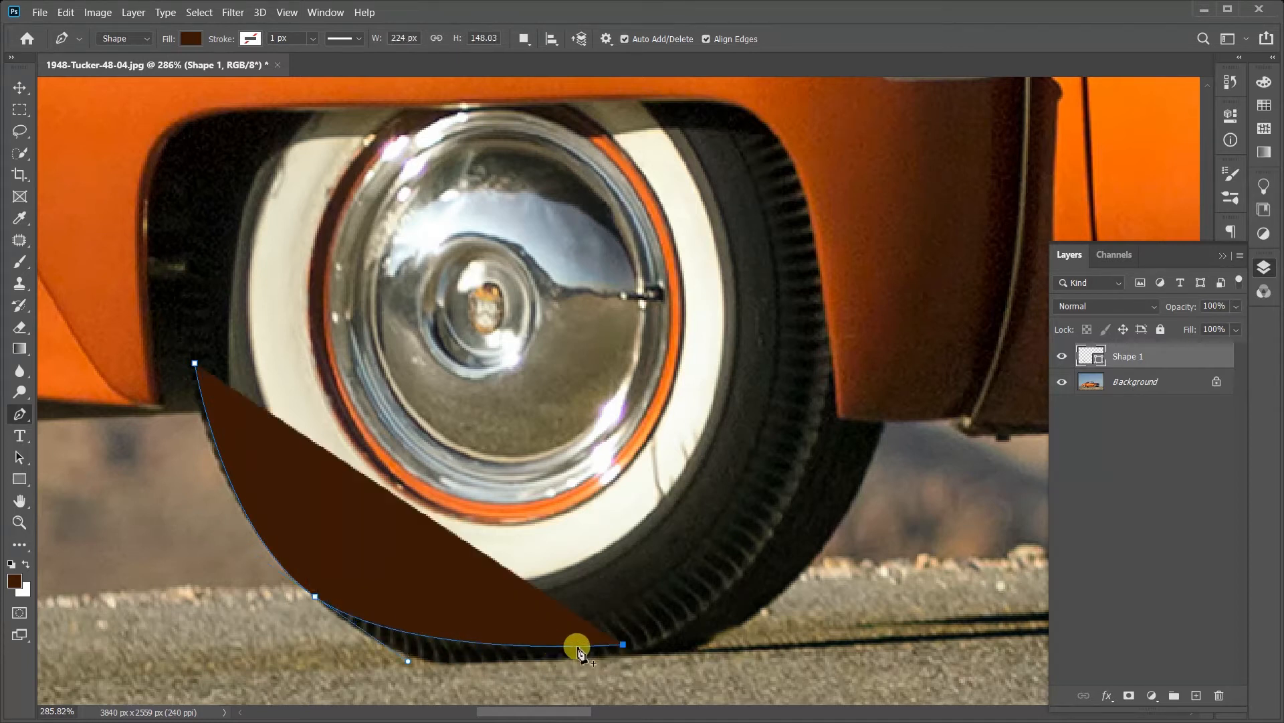
pyautogui.hotkey('ctrl', 'z')
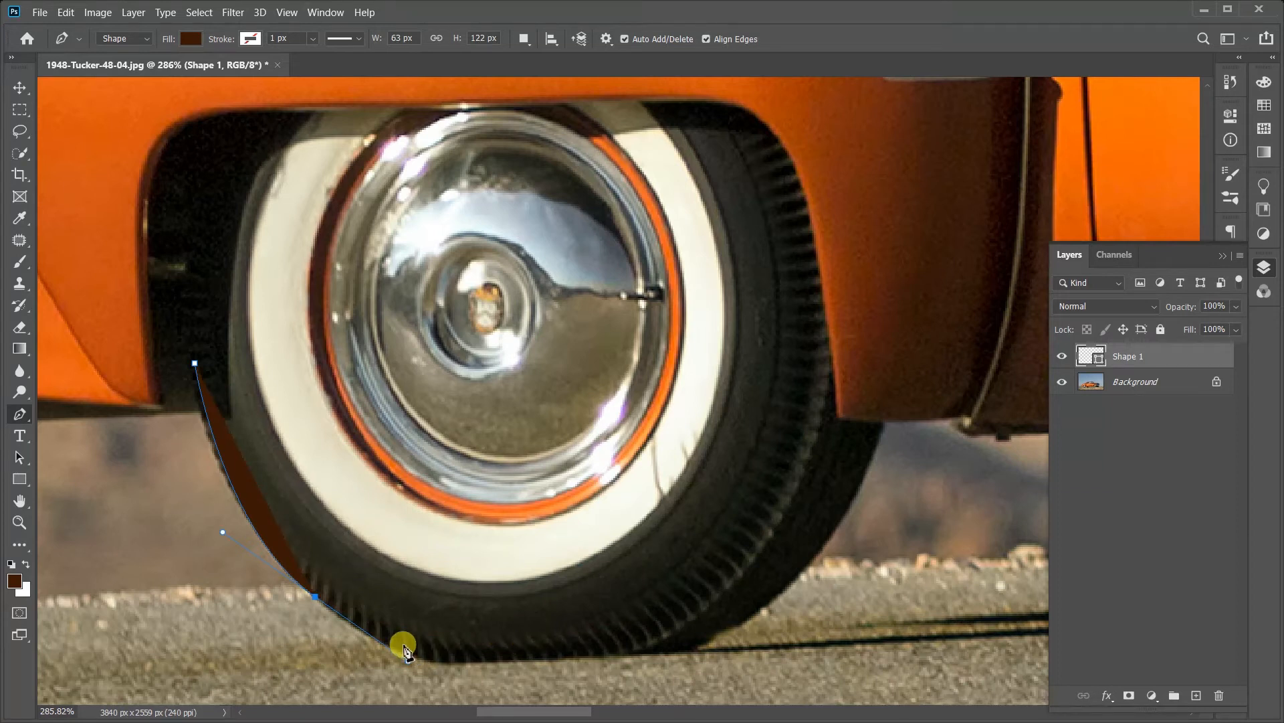
pyautogui.moveTo(405, 647); pyautogui.dragTo(394, 653)
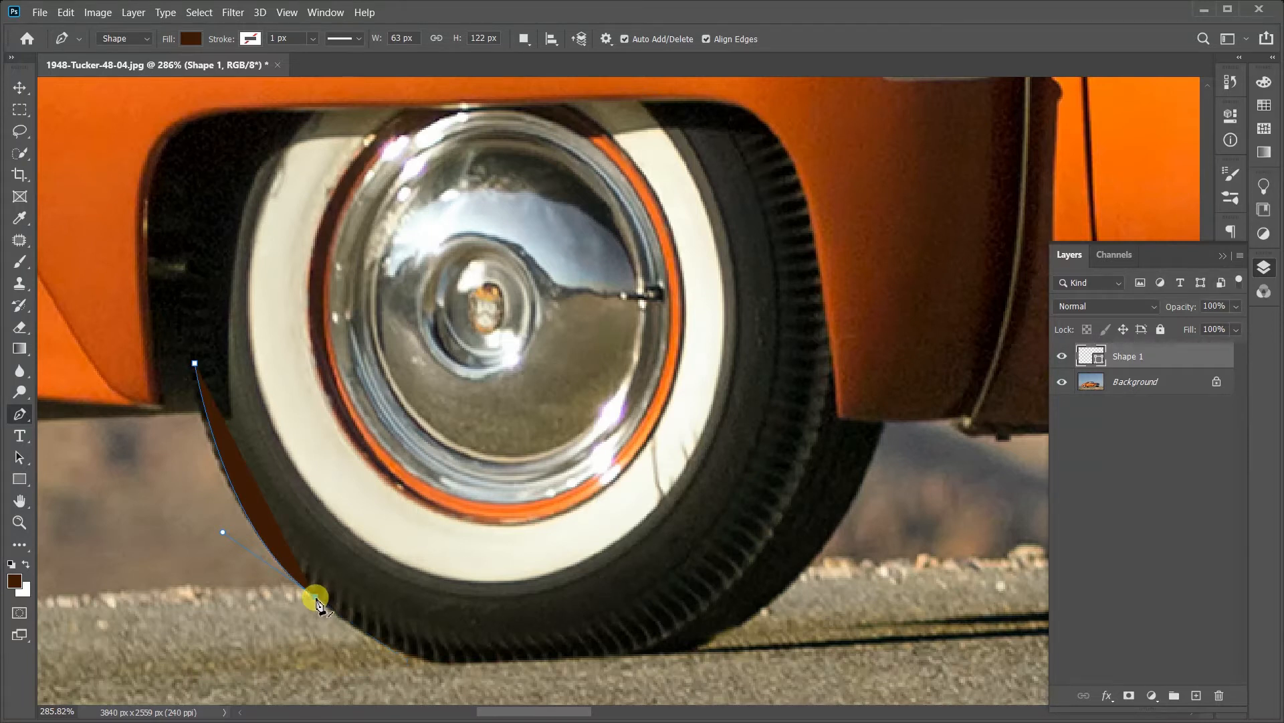
pyautogui.click(315, 596)
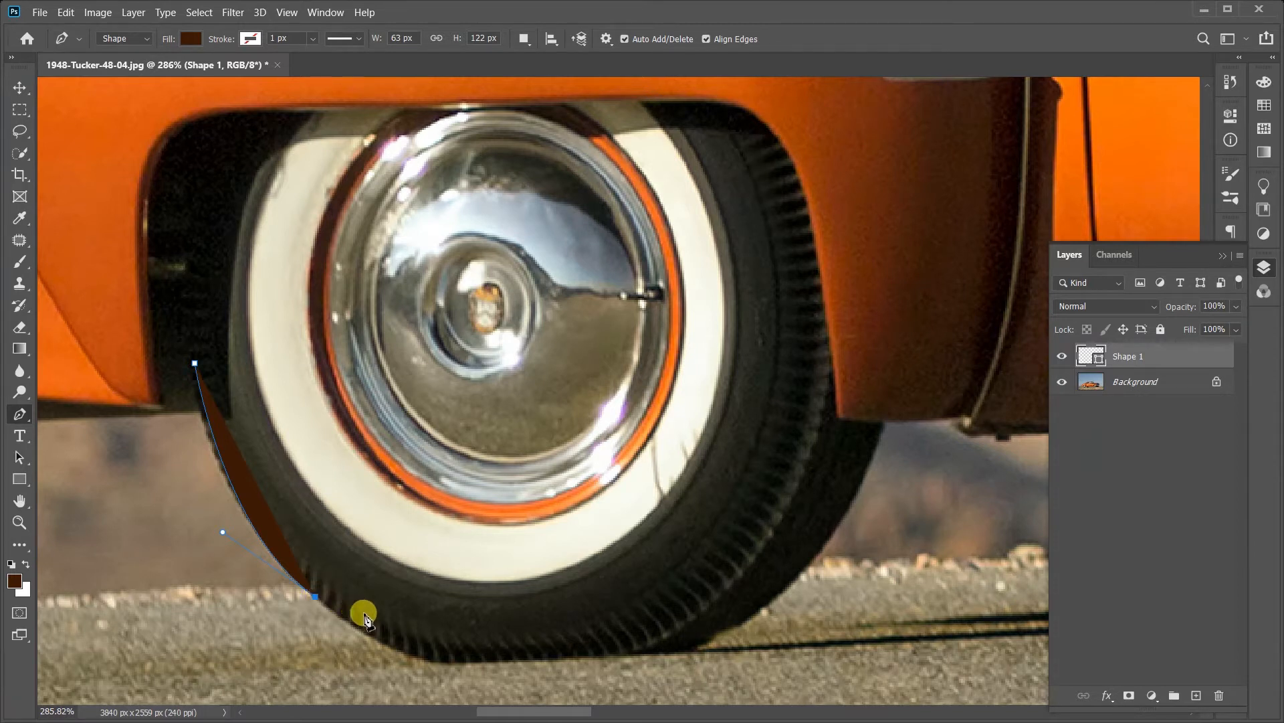
pyautogui.click(635, 650)
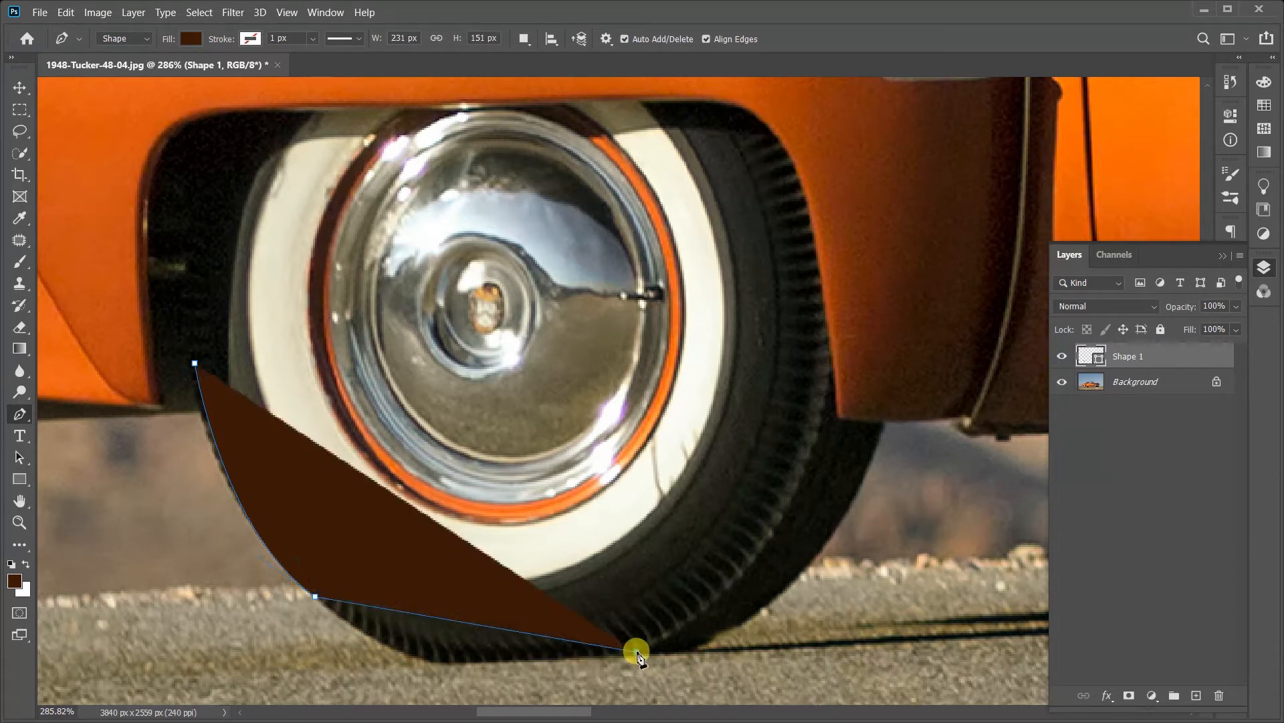
pyautogui.hotkey('ctrl', 'z')
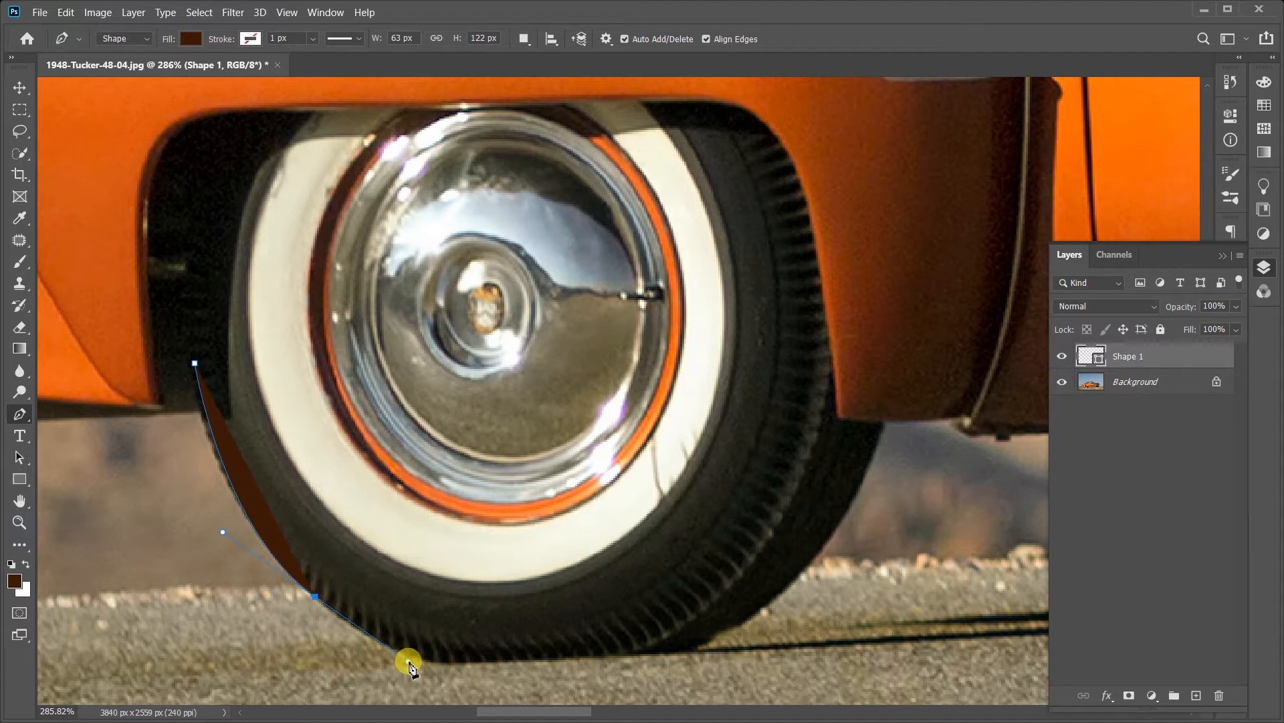
# Step: Lengthen the outgoing direction handle of the tyre's lower anchor so it reaches down across the road
pyautogui.scroll(3, 412, 664)
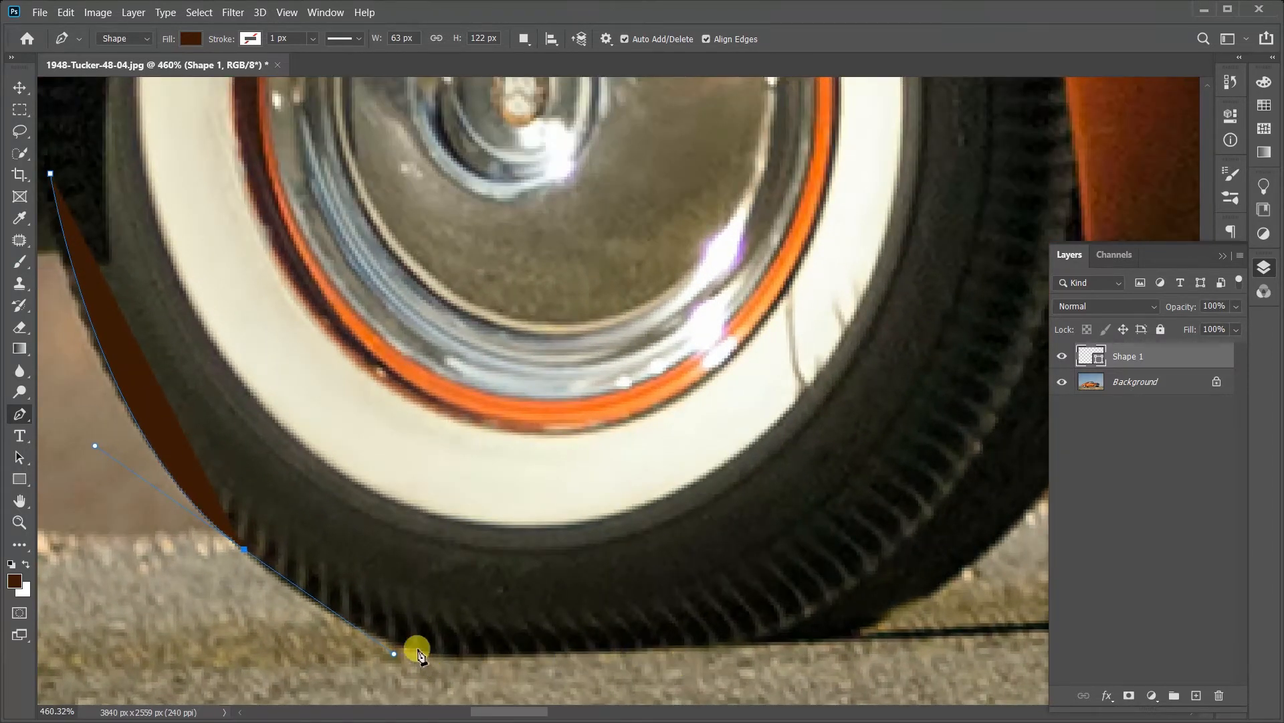
pyautogui.moveTo(394, 653); pyautogui.dragTo(573, 666)
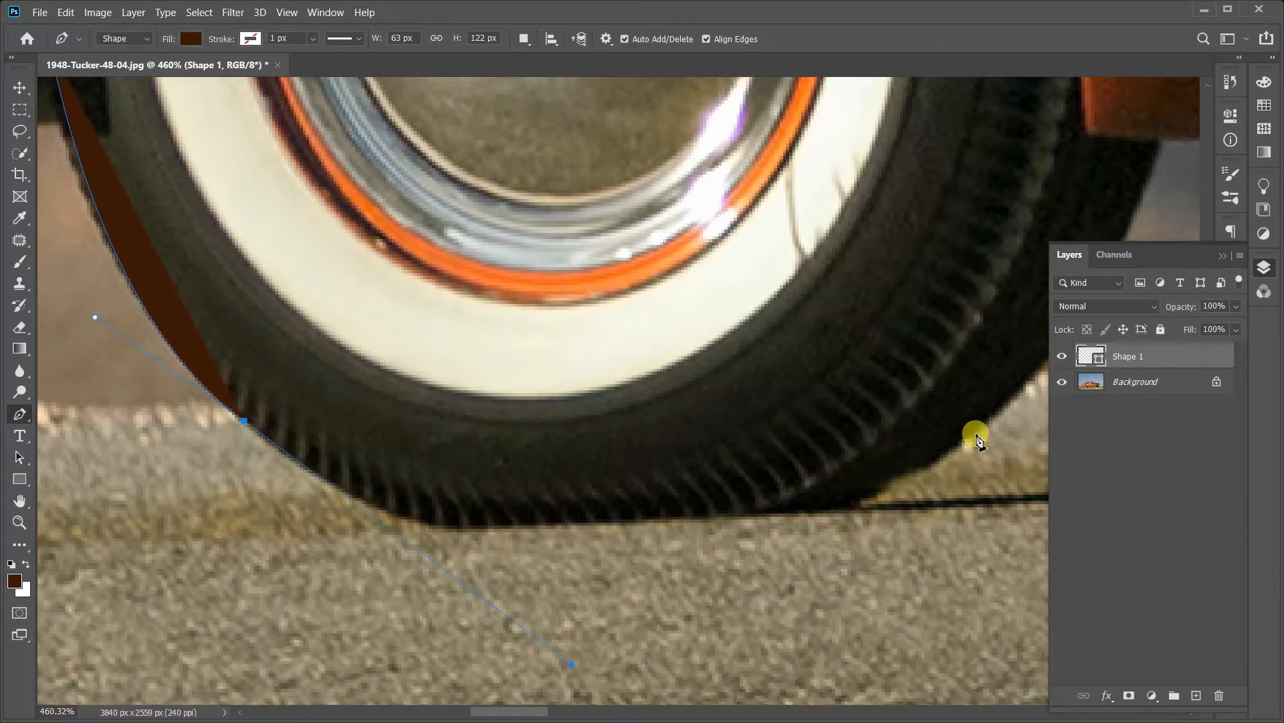
# Step: Try painting with an 18 px soft brush on a new layer over the tyre's edge, and undo it together with the layer
pyautogui.click(20, 262)
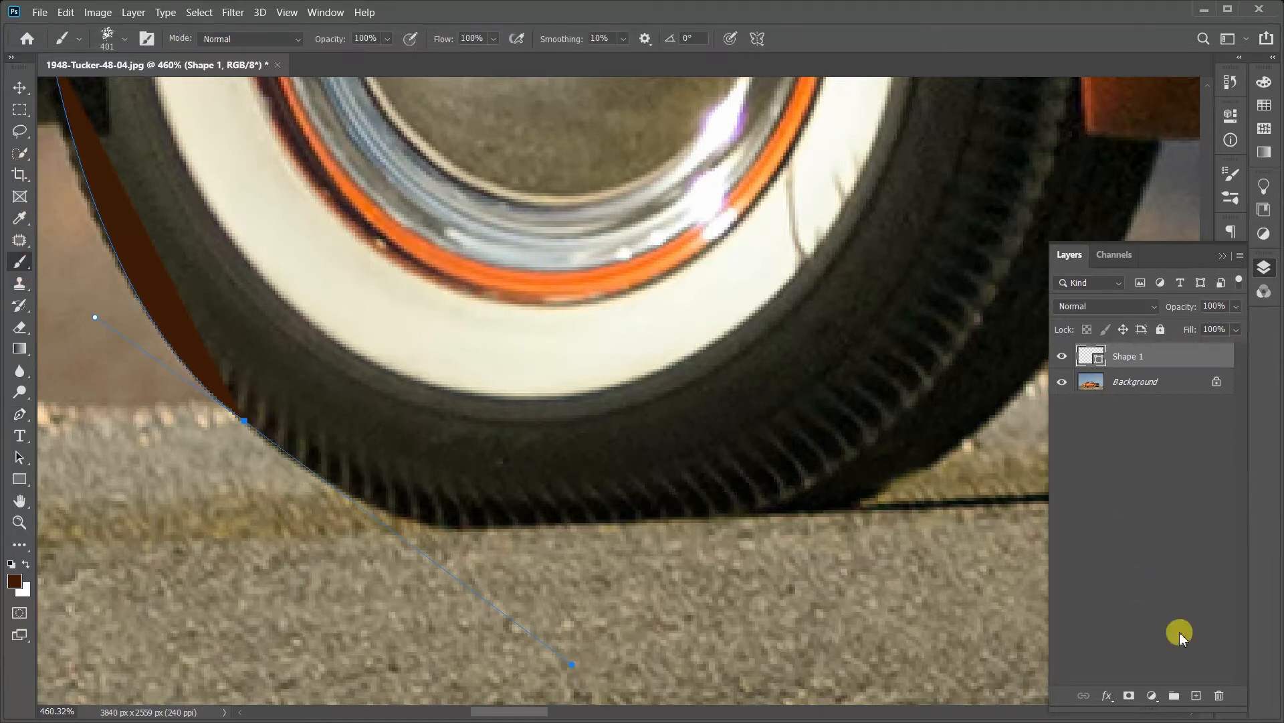
pyautogui.click(1196, 695)
pyautogui.rightClick(546, 378)
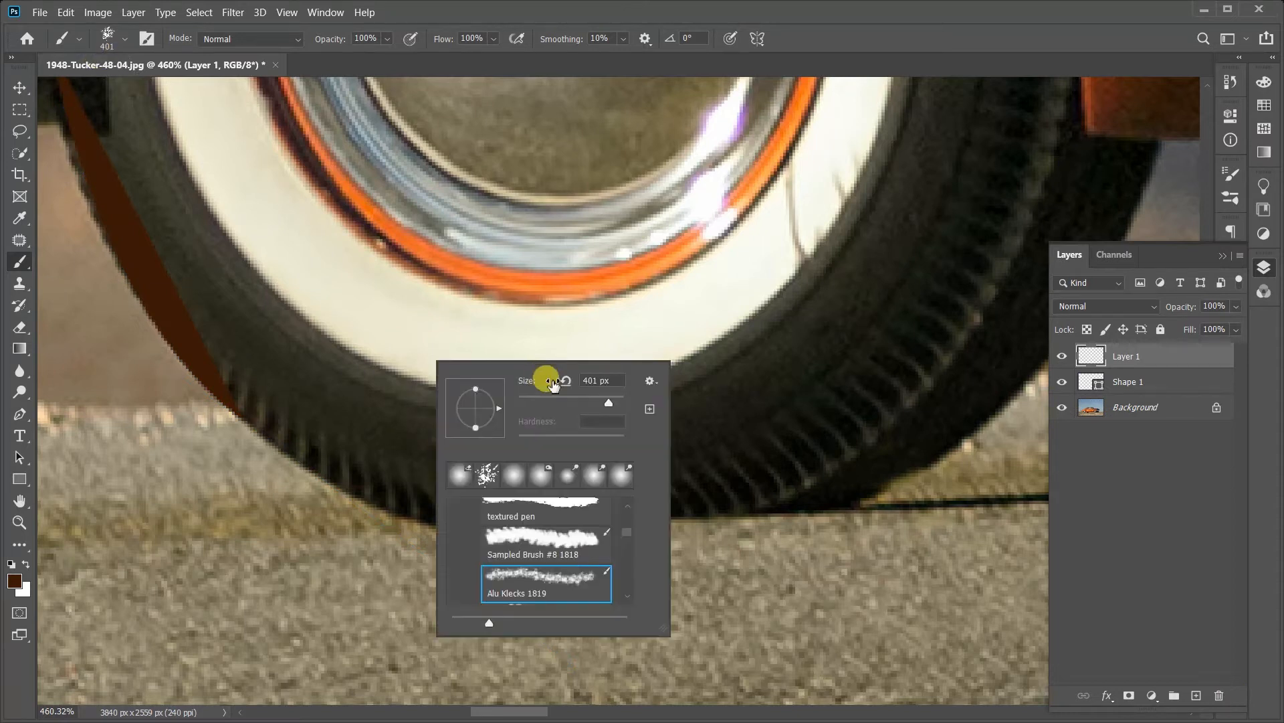
pyautogui.moveTo(530, 401); pyautogui.dragTo(528, 403)
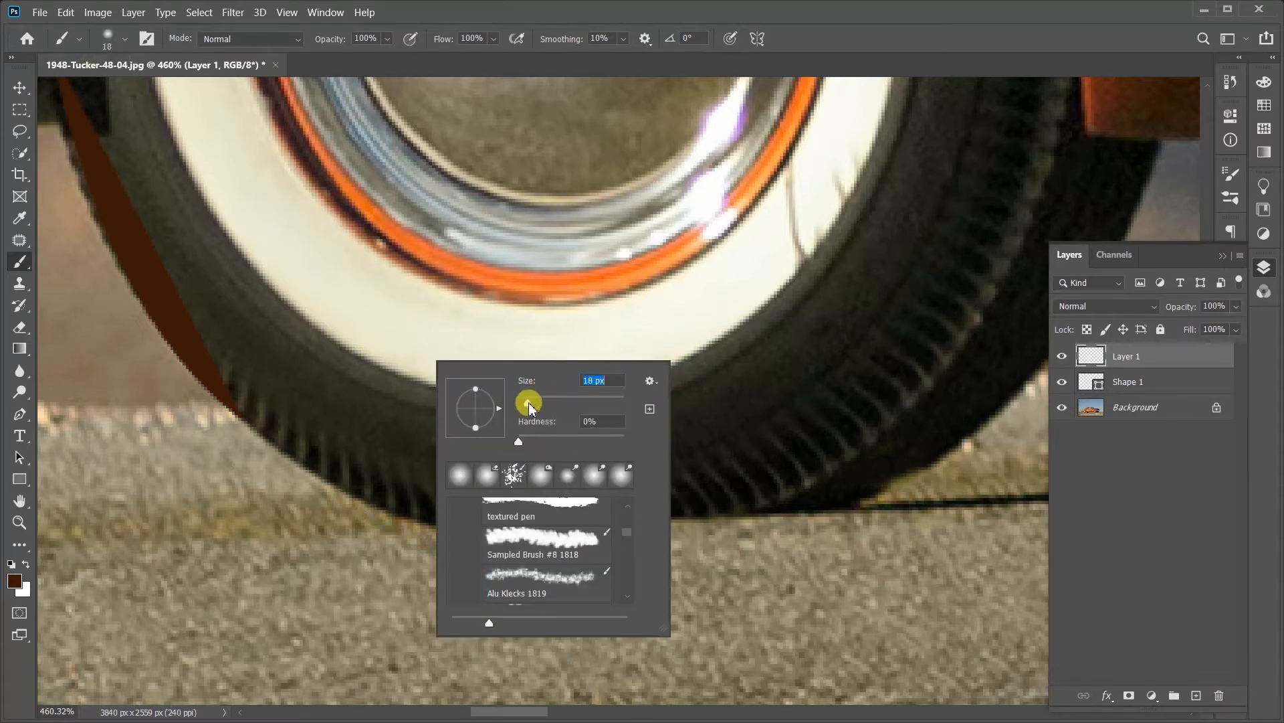
pyautogui.click(223, 388)
pyautogui.hotkey('ctrl', 'z')
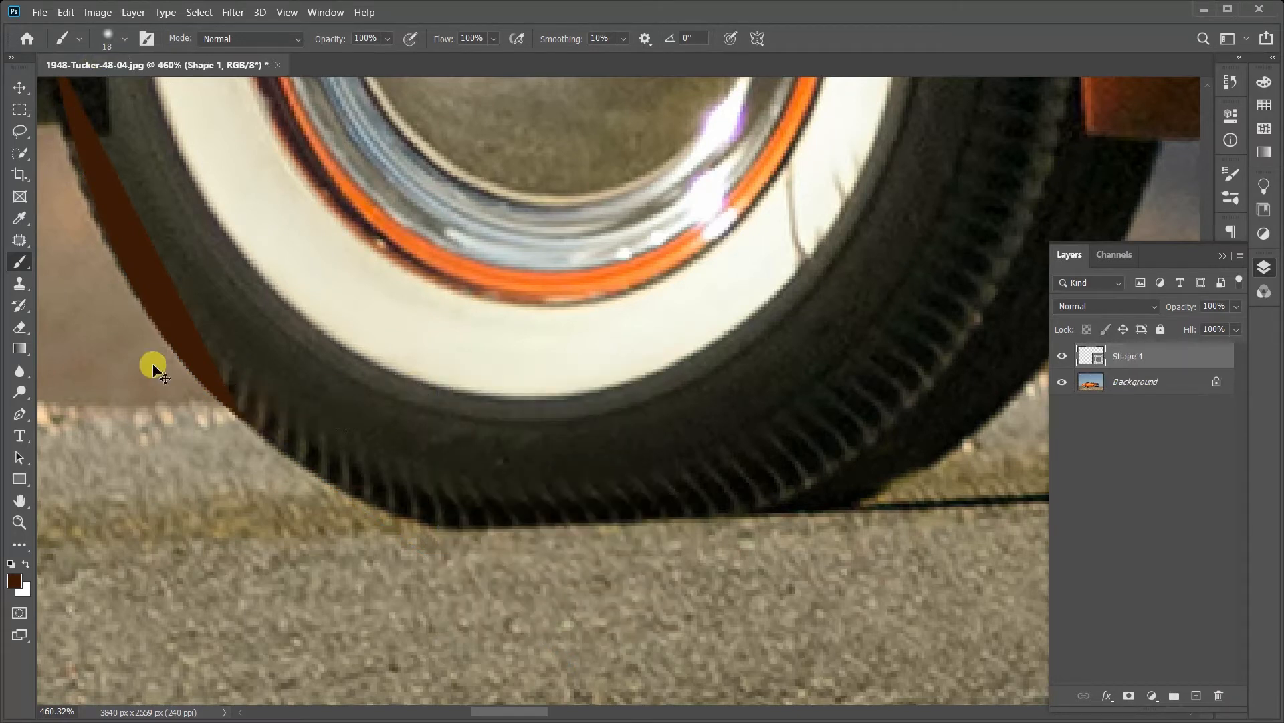
# Step: Undo the existing tyre shape and restart it with the Pen tool, placing an anchor below the fender and a curved anchor lower on the tread
pyautogui.click(1138, 381)
pyautogui.hotkey('ctrl', 'z')
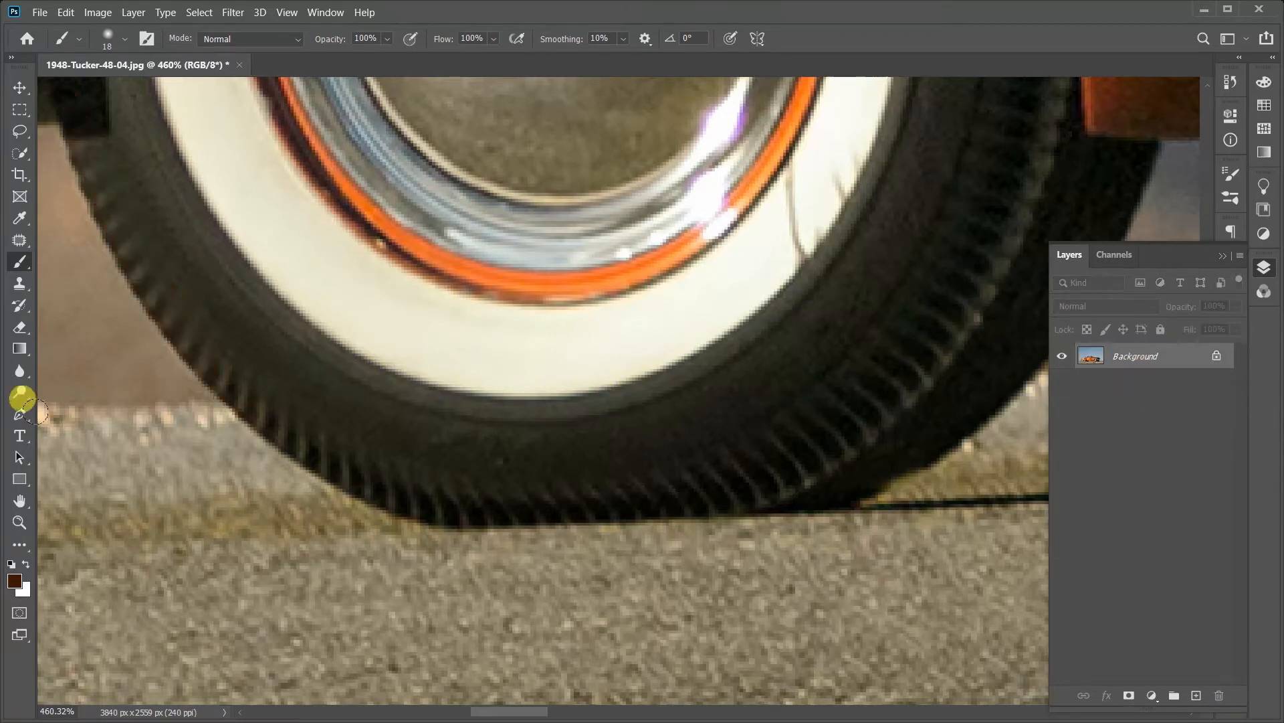
pyautogui.click(18, 413)
pyautogui.moveTo(305, 368); pyautogui.dragTo(477, 454)
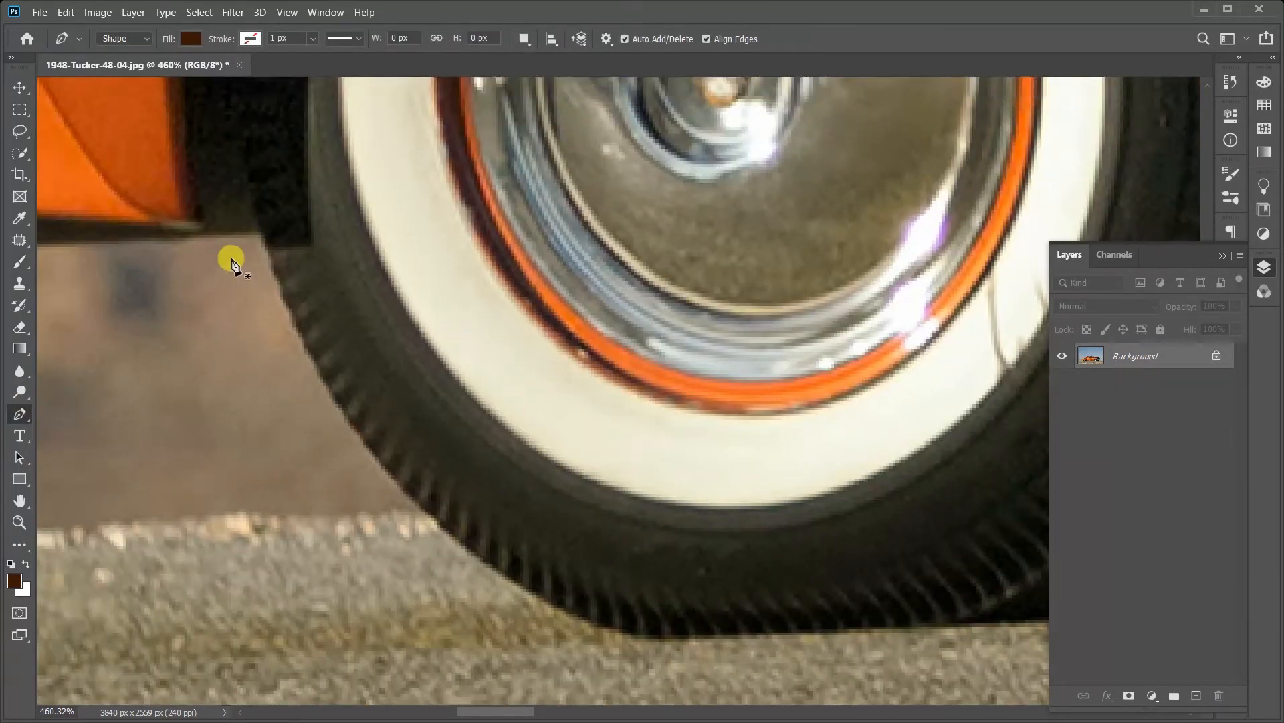
pyautogui.click(265, 256)
pyautogui.moveTo(288, 287); pyautogui.dragTo(158, 215)
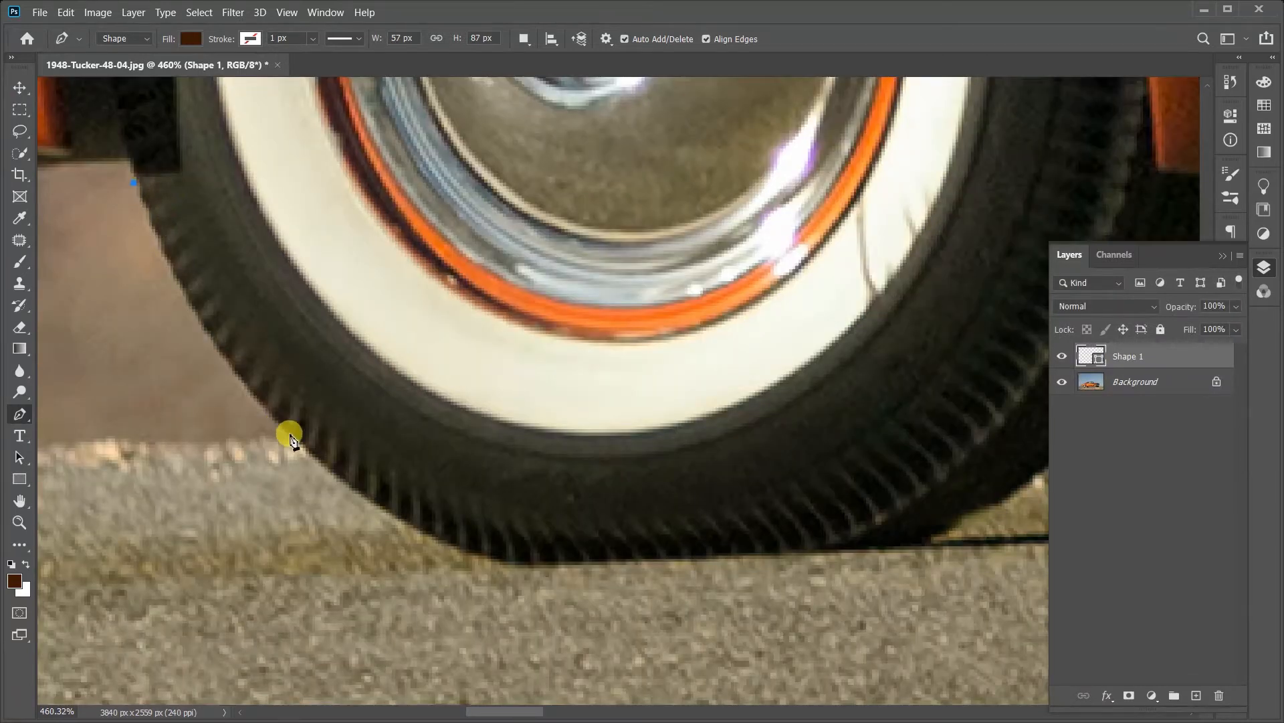
pyautogui.moveTo(297, 436); pyautogui.dragTo(456, 585)
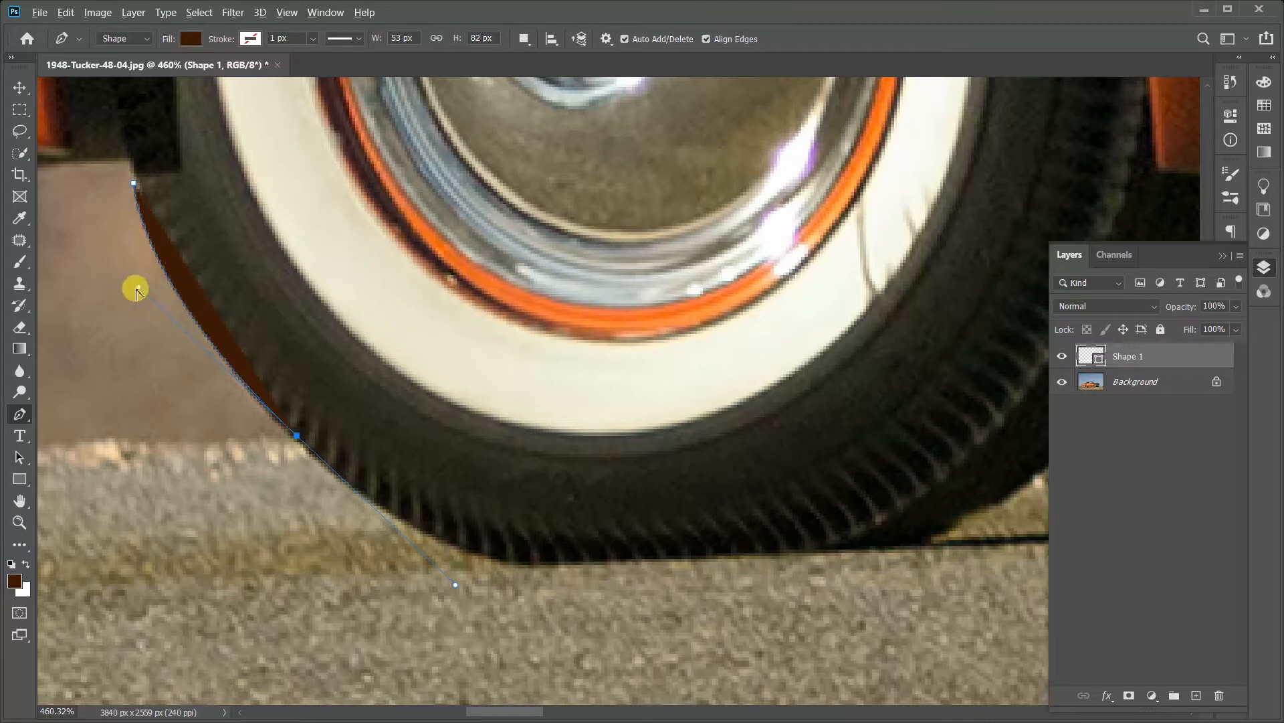
# Step: Try swinging the incoming direction handle of the tyre's lower anchor away from the tread, and undo the change
pyautogui.moveTo(139, 289); pyautogui.dragTo(216, 384)
pyautogui.moveTo(228, 340); pyautogui.dragTo(205, 429)
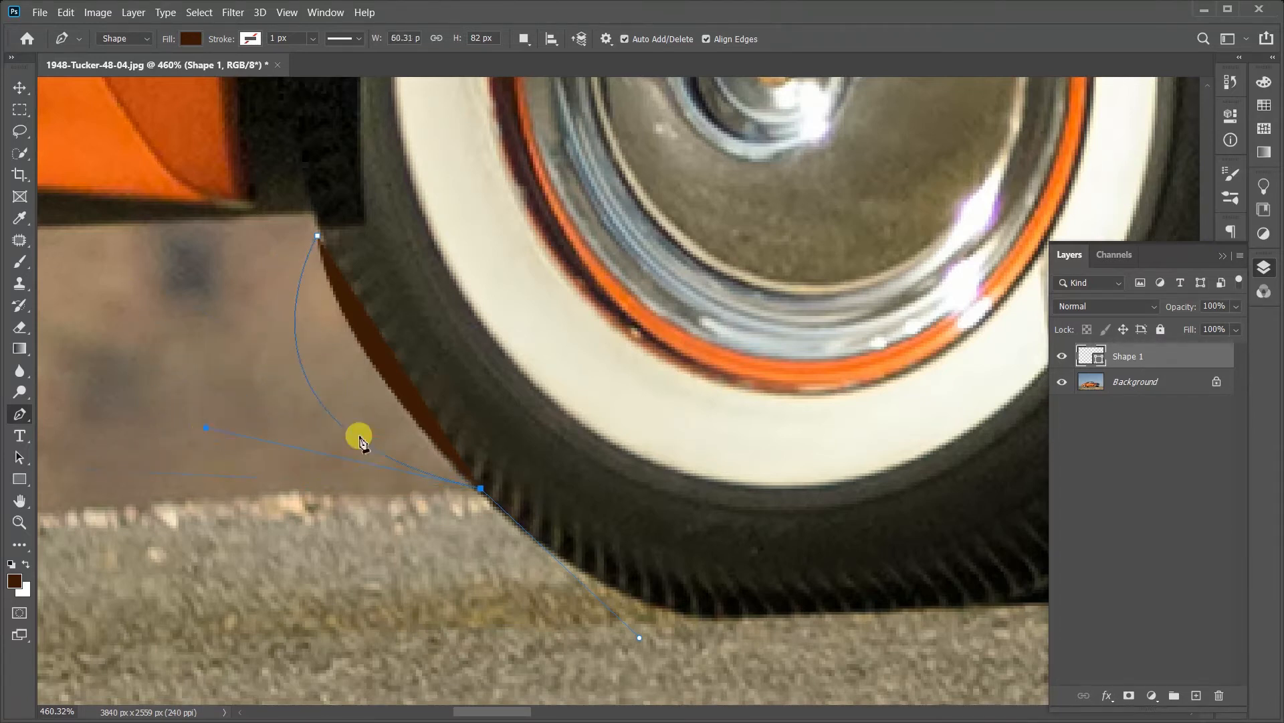
pyautogui.hotkey('ctrl', 'z')
# Step: Lengthen the outgoing direction handle of the tyre's lower anchor so it reaches down across the road
pyautogui.moveTo(729, 561); pyautogui.dragTo(604, 525)
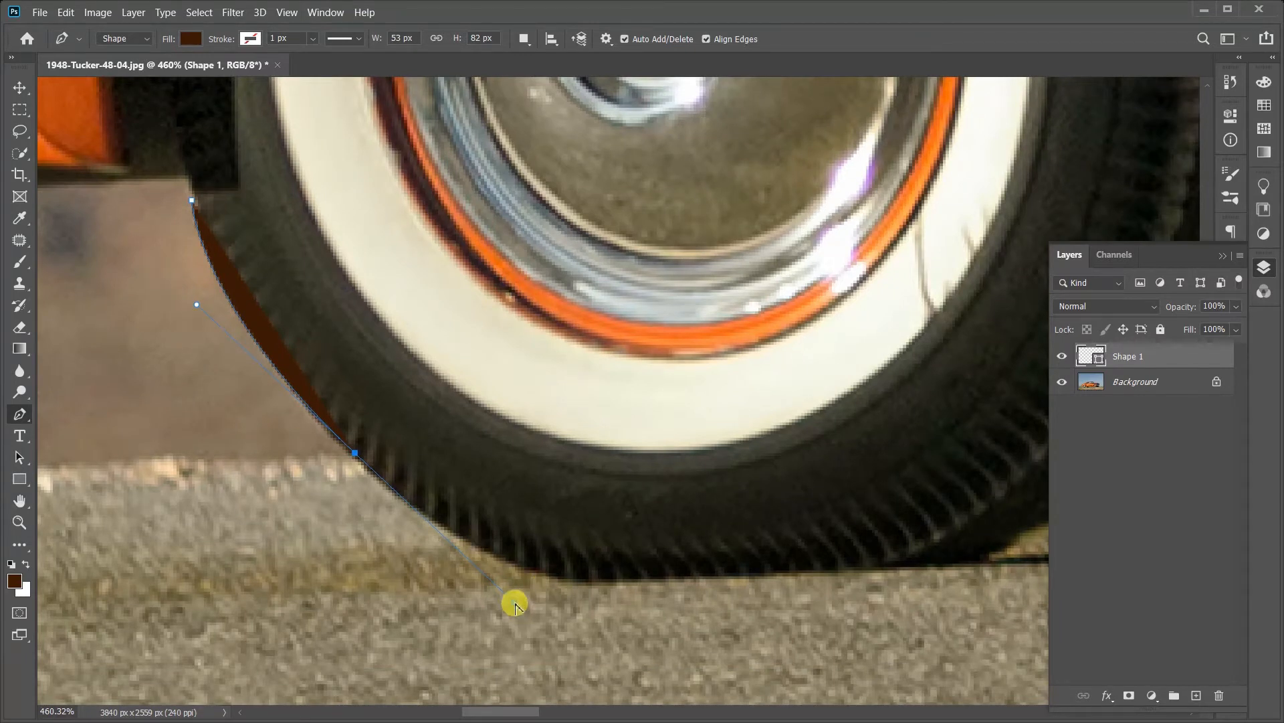
pyautogui.click(551, 637)
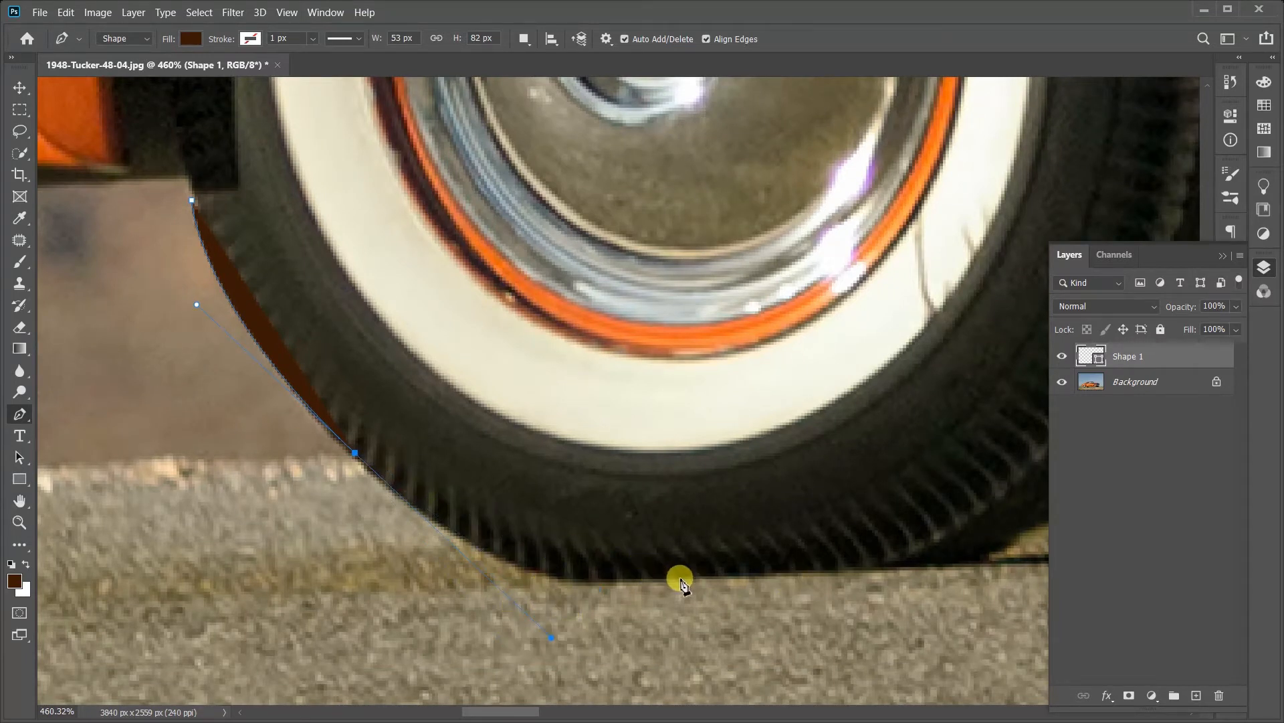
# Step: Try an anchor on the tyre's bottom edge, redo it slightly farther along, and shorten the previous anchor's outgoing handle to fit the tread
pyautogui.moveTo(681, 580); pyautogui.dragTo(655, 589)
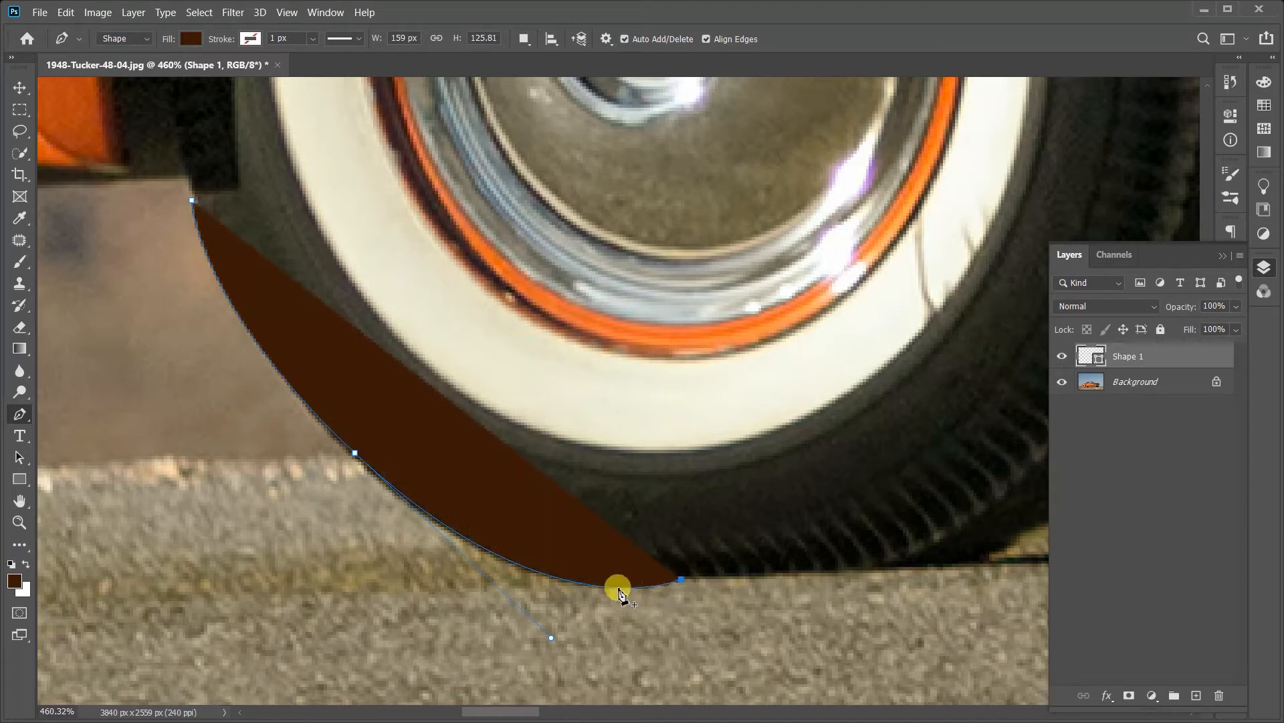
pyautogui.hotkey('ctrl', 'z')
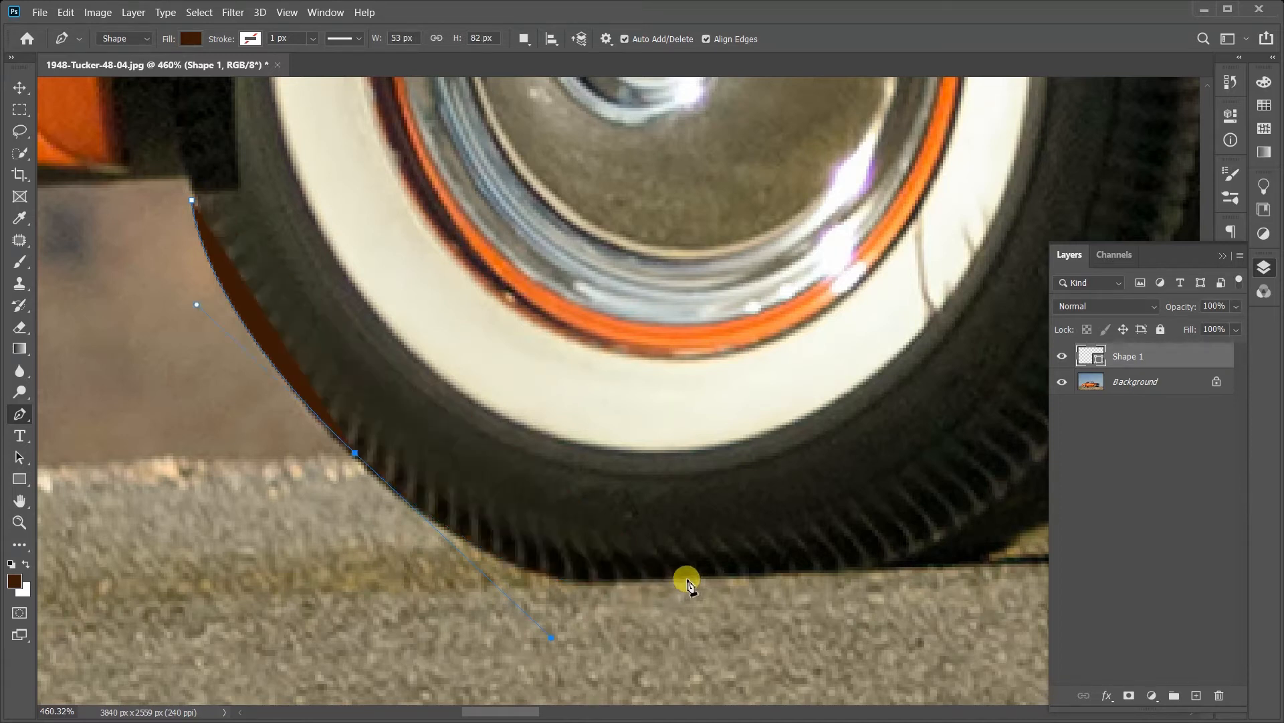
pyautogui.click(688, 574)
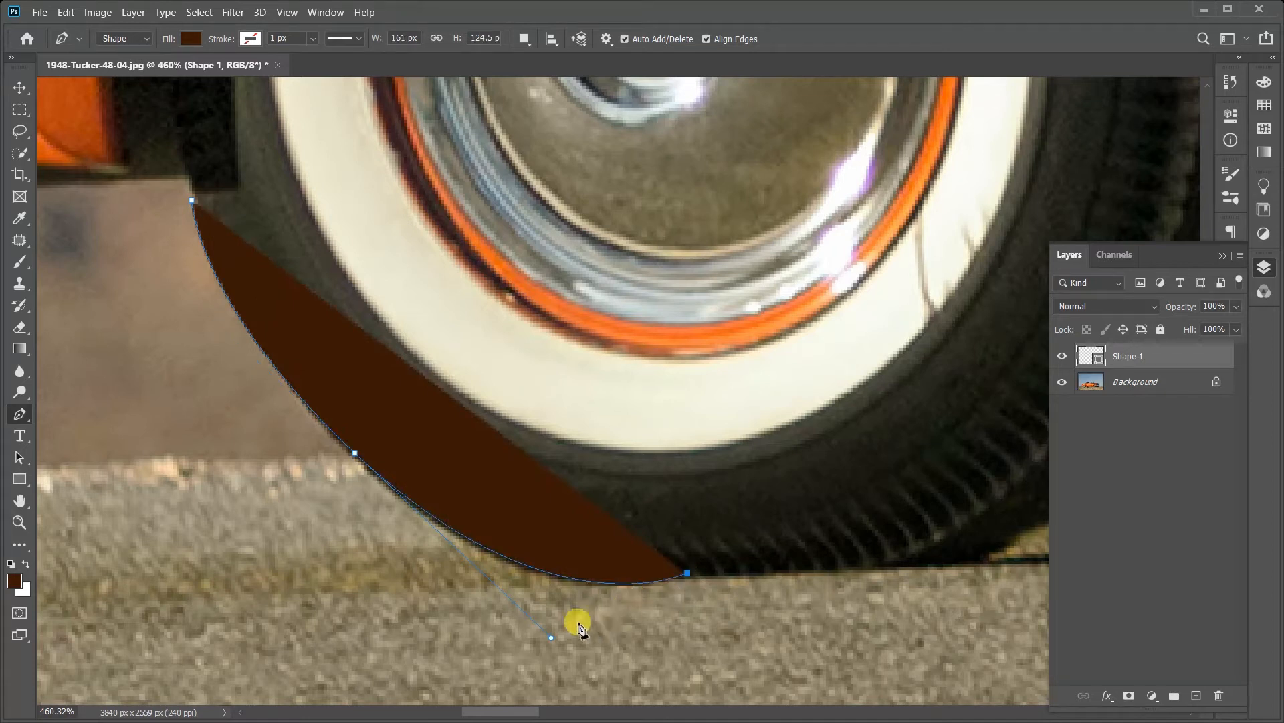
pyautogui.moveTo(553, 639)
pyautogui.mouseDown()
pyautogui.moveTo(352, 452)
pyautogui.moveTo(459, 611)
pyautogui.moveTo(516, 626)
pyautogui.moveTo(530, 657)
pyautogui.moveTo(541, 647)
pyautogui.mouseUp()
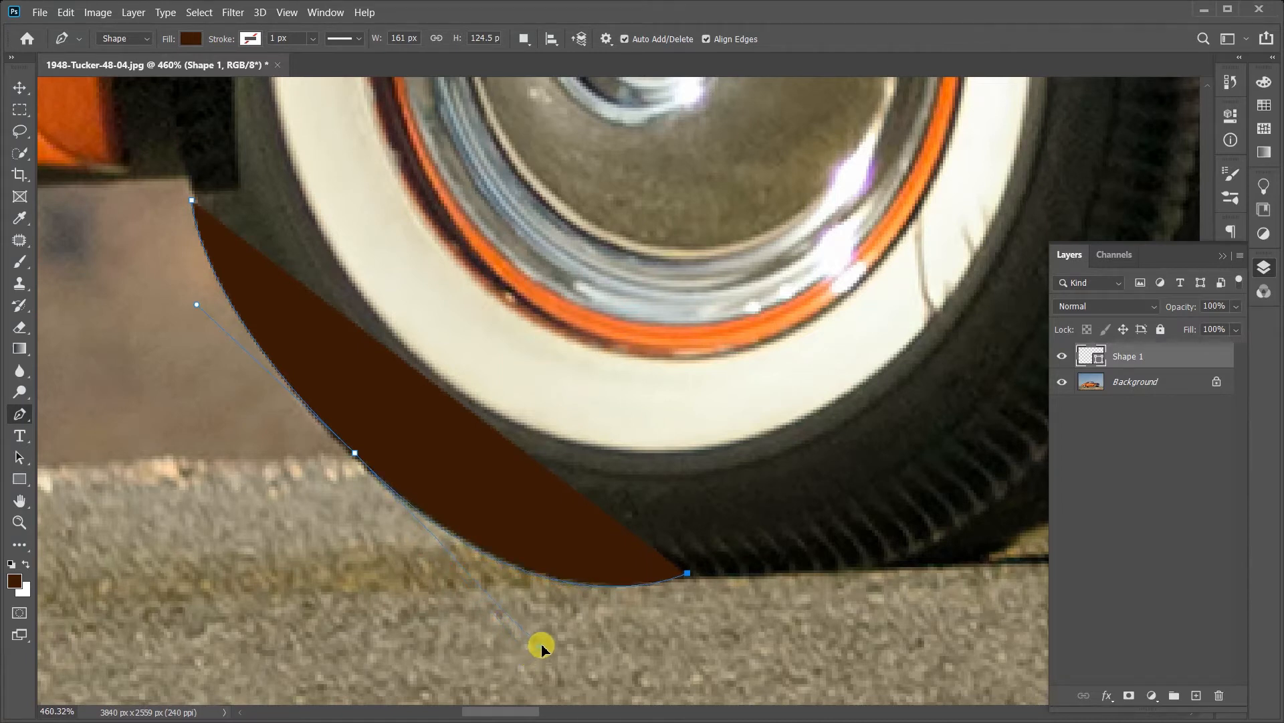
pyautogui.moveTo(542, 648); pyautogui.dragTo(474, 603)
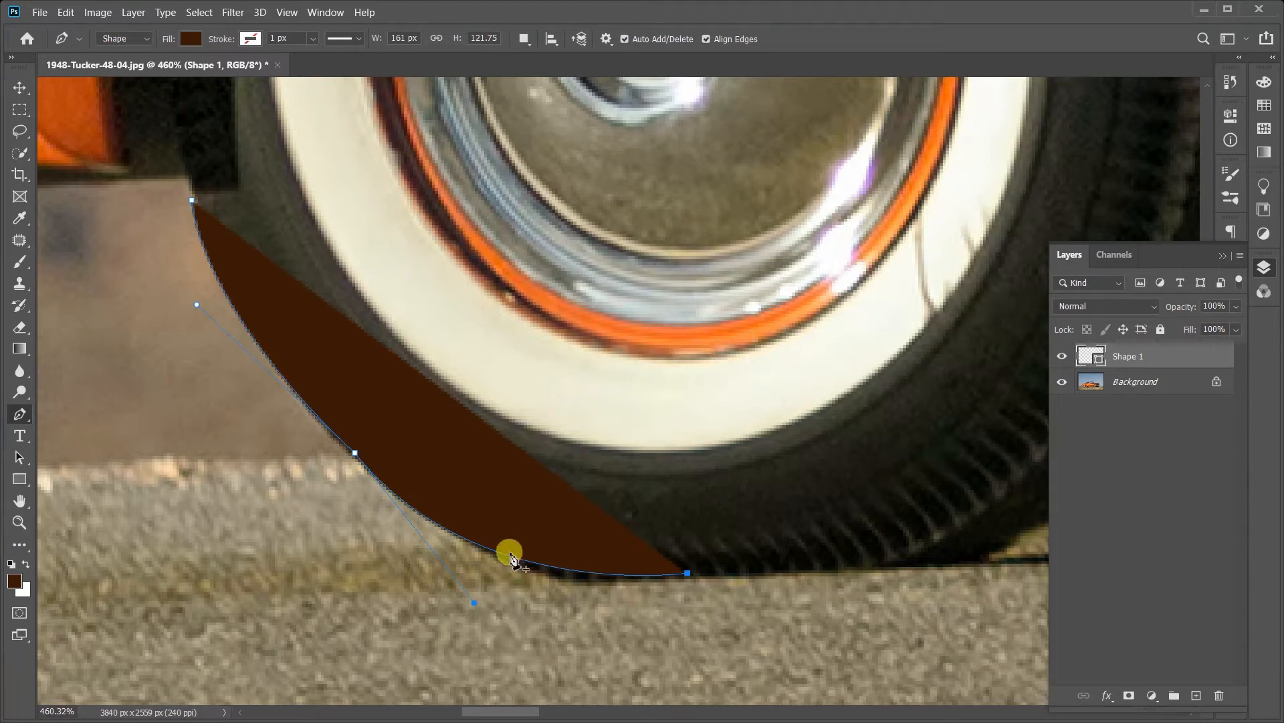
# Step: Try inserting an extra anchor on the curve along the lower tread and redirecting its outgoing handle up and back down
pyautogui.moveTo(473, 600); pyautogui.dragTo(501, 606)
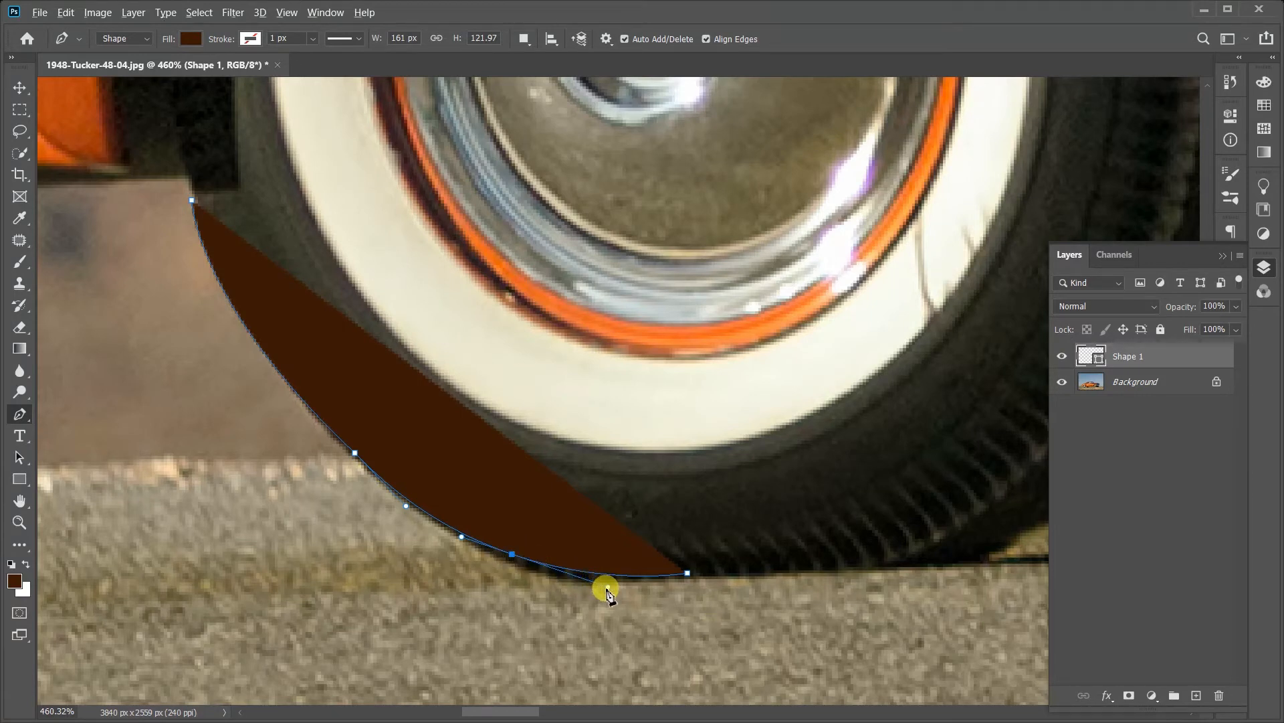
pyautogui.moveTo(607, 586); pyautogui.dragTo(591, 515)
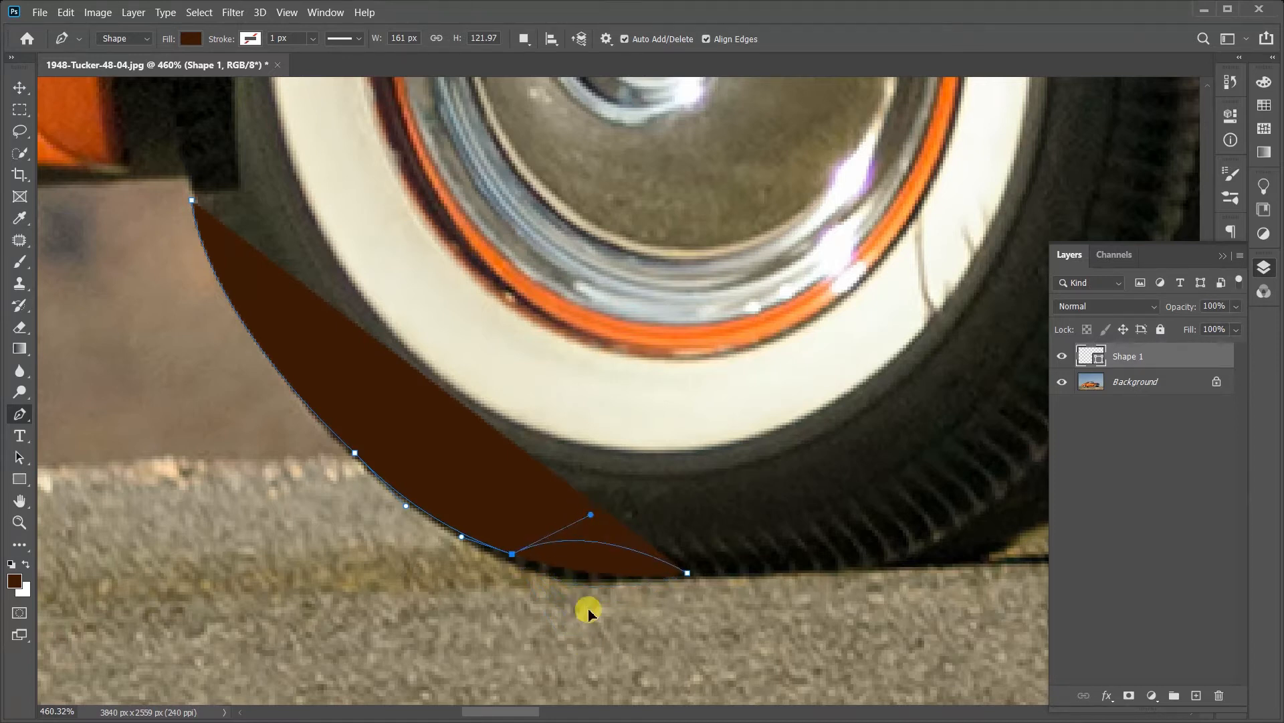
pyautogui.moveTo(588, 612)
pyautogui.mouseDown()
pyautogui.moveTo(604, 611)
pyautogui.moveTo(610, 553)
pyautogui.moveTo(598, 610)
pyautogui.moveTo(592, 594)
pyautogui.mouseUp()
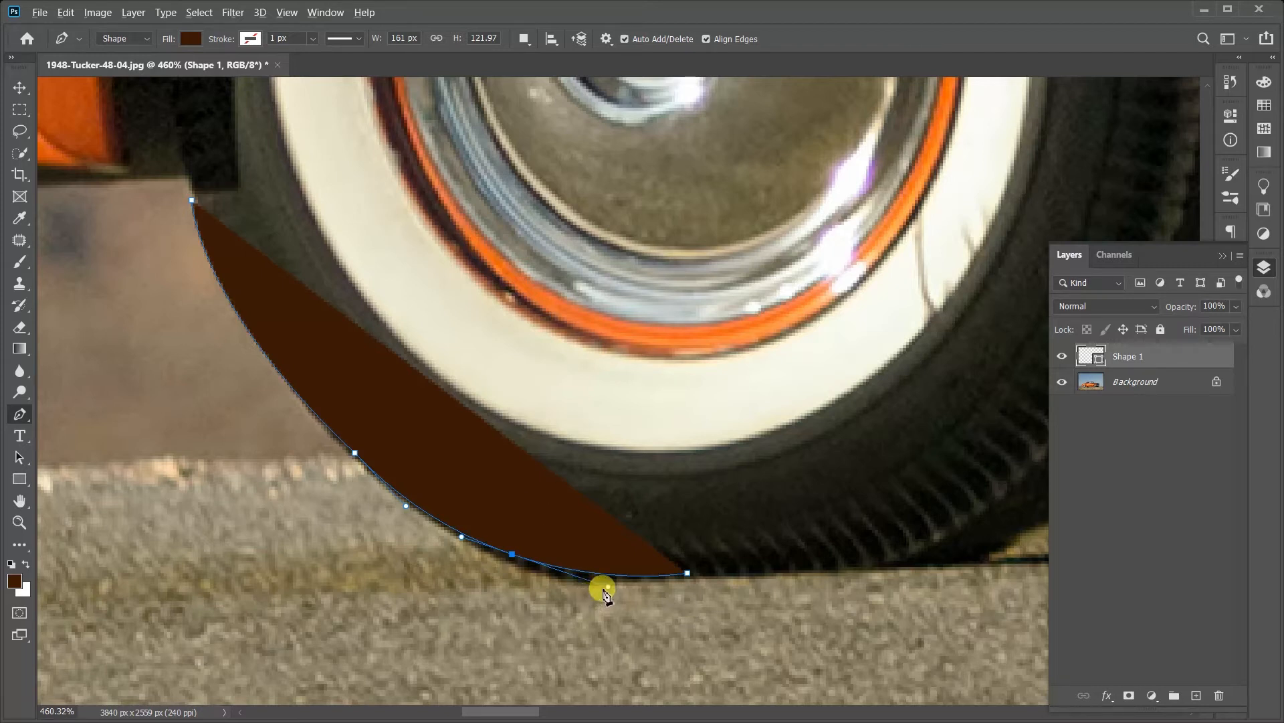
pyautogui.moveTo(604, 589)
pyautogui.mouseDown()
pyautogui.moveTo(608, 576)
pyautogui.moveTo(613, 611)
pyautogui.moveTo(602, 577)
pyautogui.mouseUp()
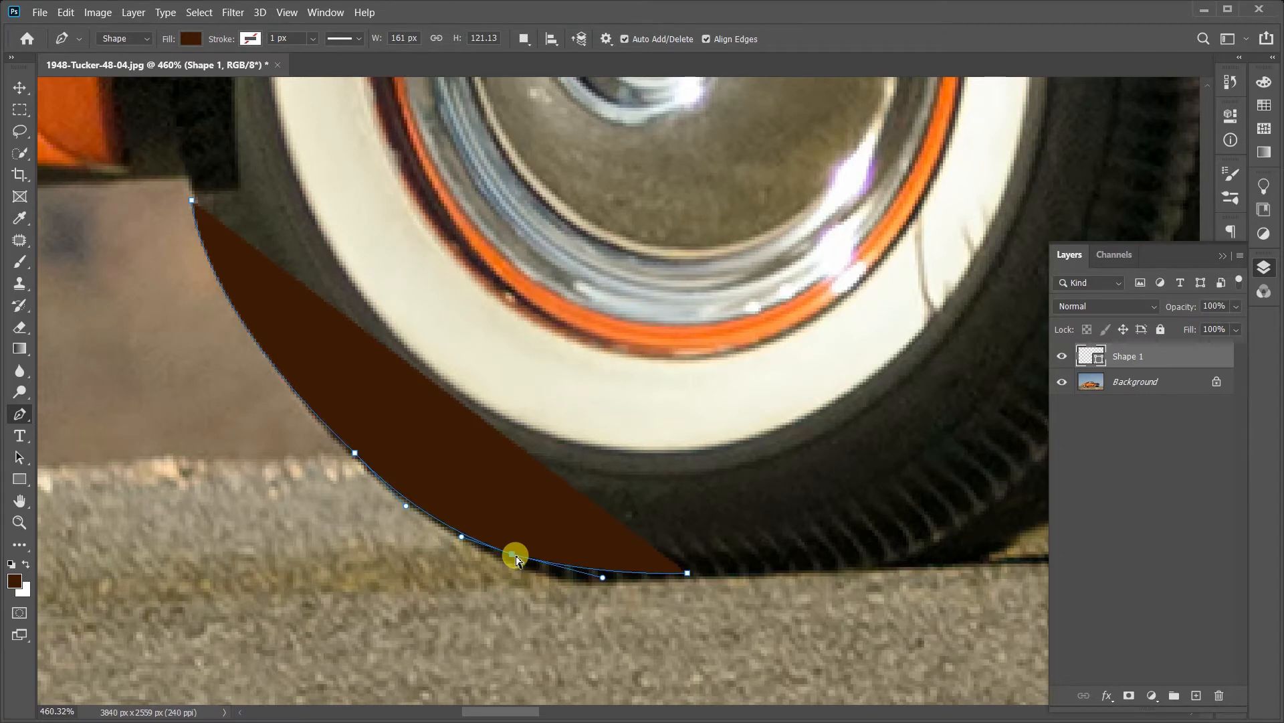
# Step: Try shifting the inserted anchor and pulling its outgoing handle down so the curve reaches the tyre's bottom edge
pyautogui.moveTo(514, 557)
pyautogui.mouseDown()
pyautogui.moveTo(453, 536)
pyautogui.moveTo(584, 612)
pyautogui.moveTo(473, 554)
pyautogui.moveTo(582, 588)
pyautogui.moveTo(473, 562)
pyautogui.moveTo(510, 562)
pyautogui.mouseUp()
pyautogui.hotkey('ctrl', 'z')
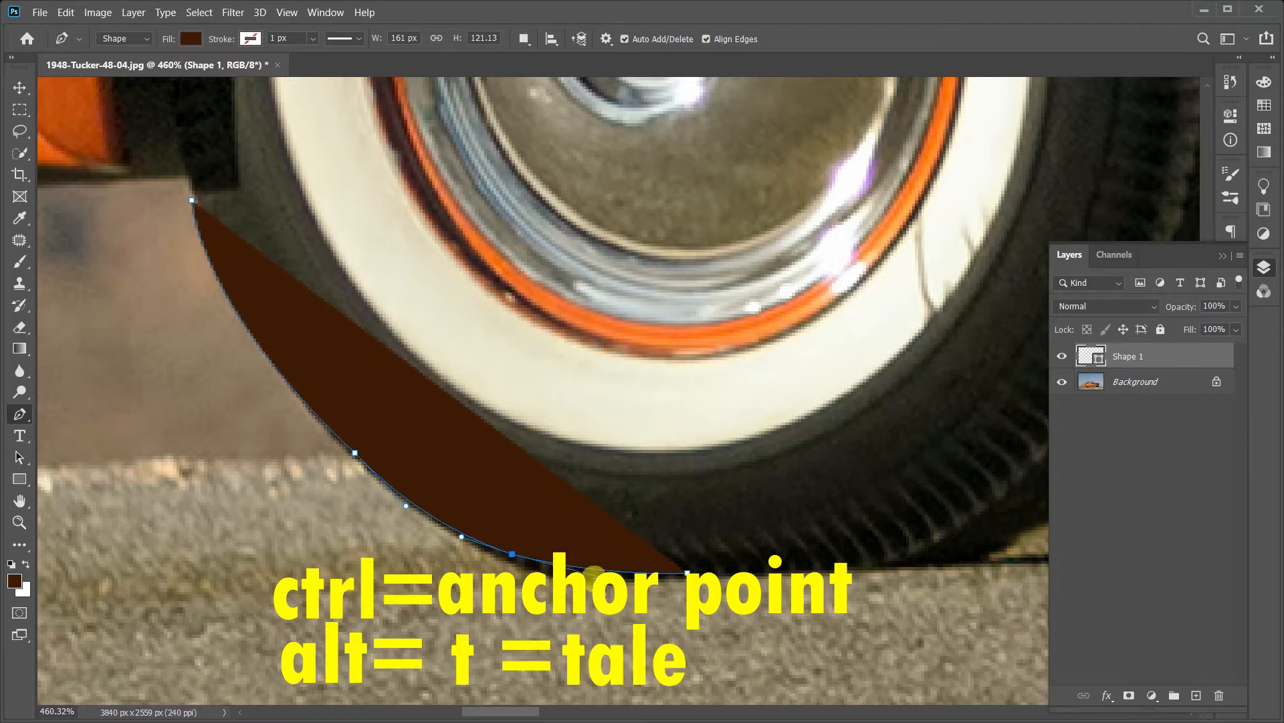
pyautogui.moveTo(604, 580); pyautogui.dragTo(621, 603)
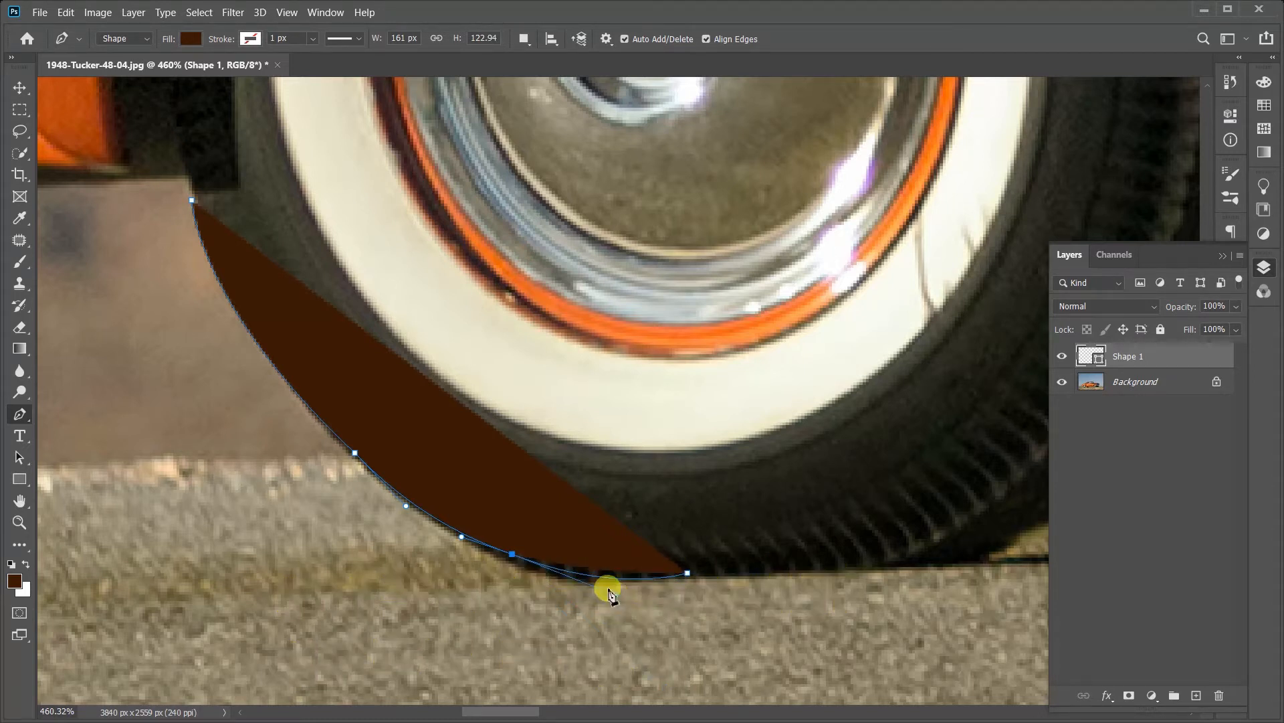
pyautogui.keyDown('ctrl'); pyautogui.click(509, 552); pyautogui.keyUp('ctrl')
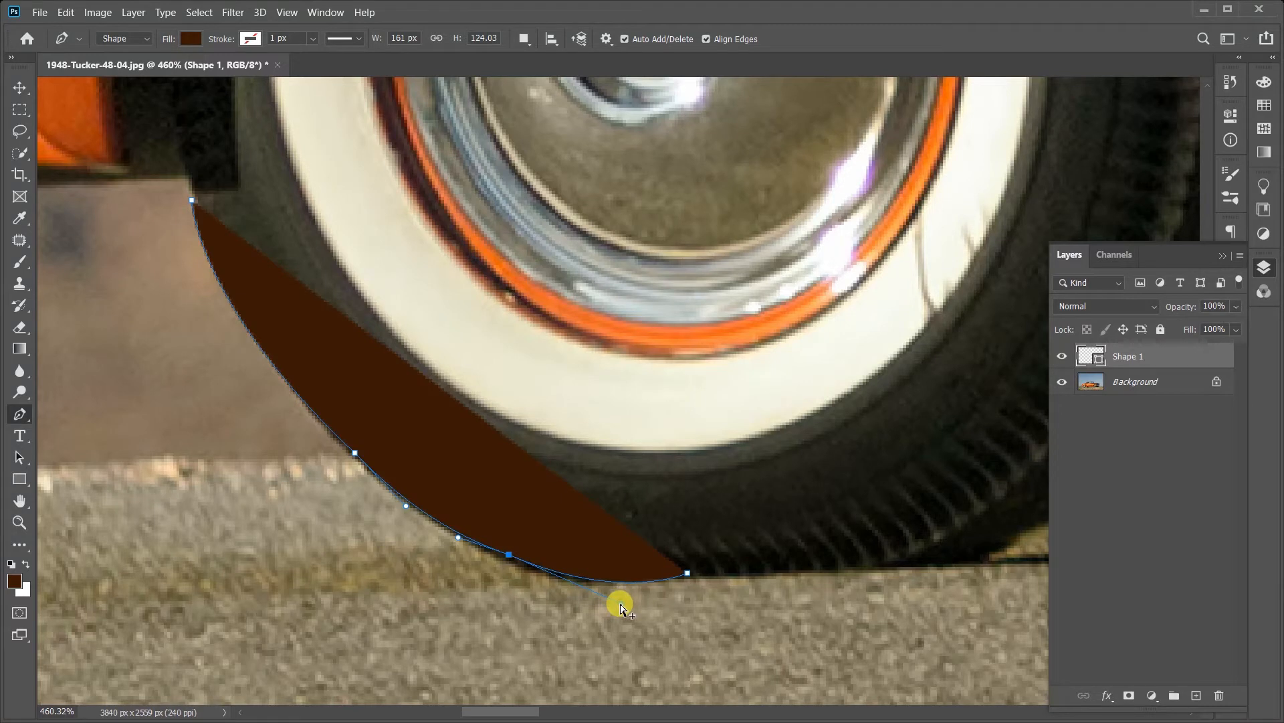
pyautogui.moveTo(623, 607)
pyautogui.mouseDown()
pyautogui.moveTo(625, 567)
pyautogui.moveTo(622, 610)
pyautogui.moveTo(612, 587)
pyautogui.moveTo(587, 591)
pyautogui.moveTo(580, 572)
pyautogui.moveTo(517, 577)
pyautogui.moveTo(541, 547)
pyautogui.moveTo(540, 594)
pyautogui.moveTo(552, 564)
pyautogui.moveTo(556, 588)
pyautogui.moveTo(559, 557)
pyautogui.moveTo(560, 610)
pyautogui.moveTo(565, 562)
pyautogui.moveTo(642, 593)
pyautogui.moveTo(622, 603)
pyautogui.mouseUp()
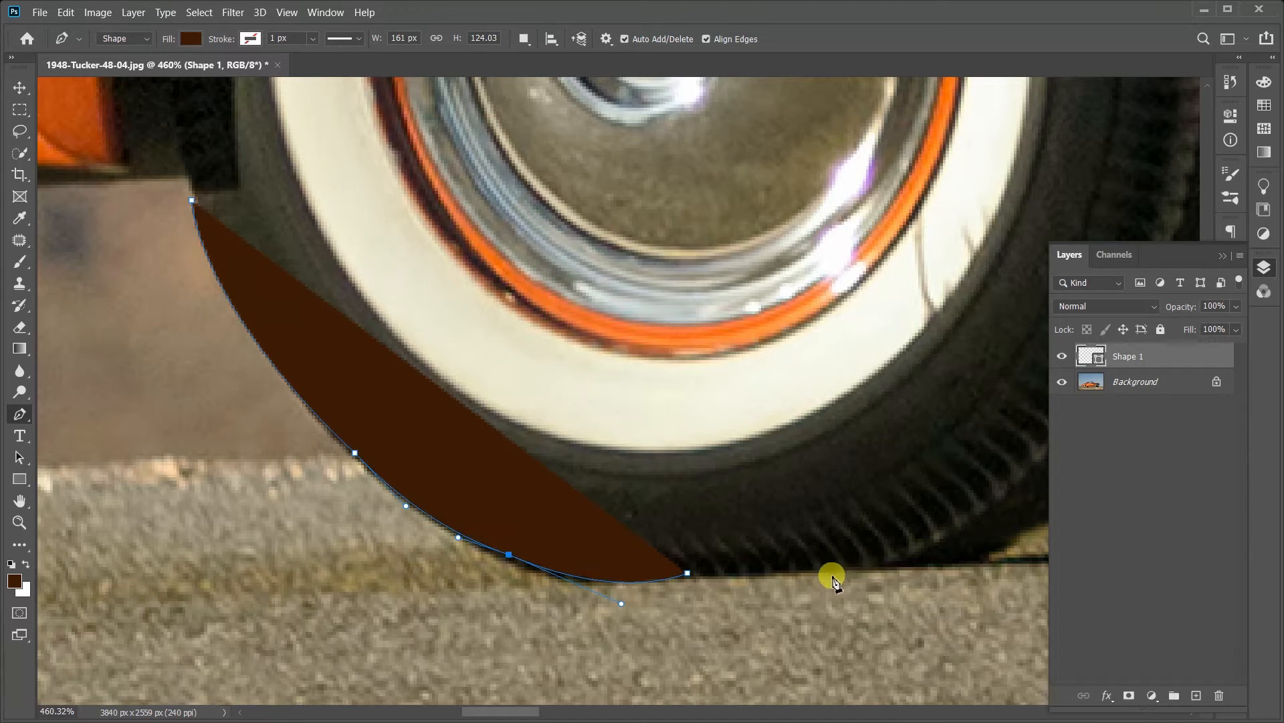
# Step: Undo the inserted anchor, its handle adjustments and the anchor on the tyre's bottom edge
pyautogui.moveTo(781, 559); pyautogui.dragTo(594, 573)
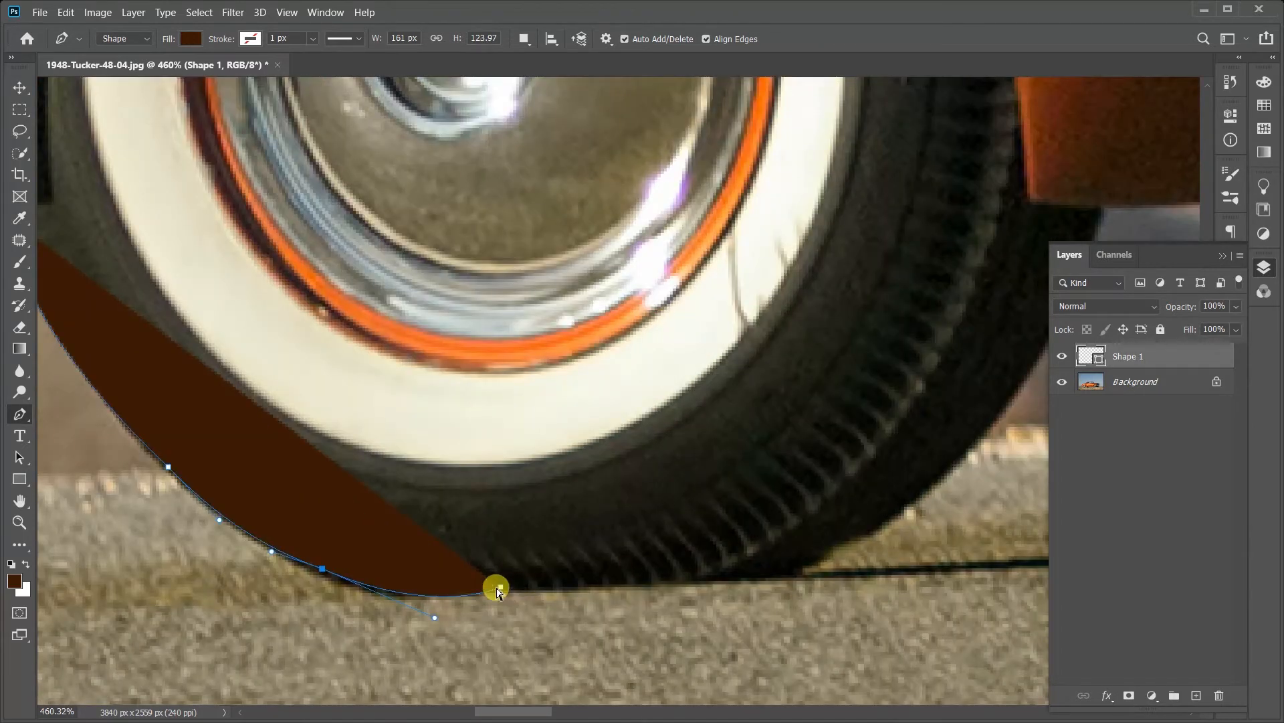
pyautogui.hotkey('ctrl', 'z')
pyautogui.hotkey('ctrl', 'z')
pyautogui.hotkey('ctrl', 'z')
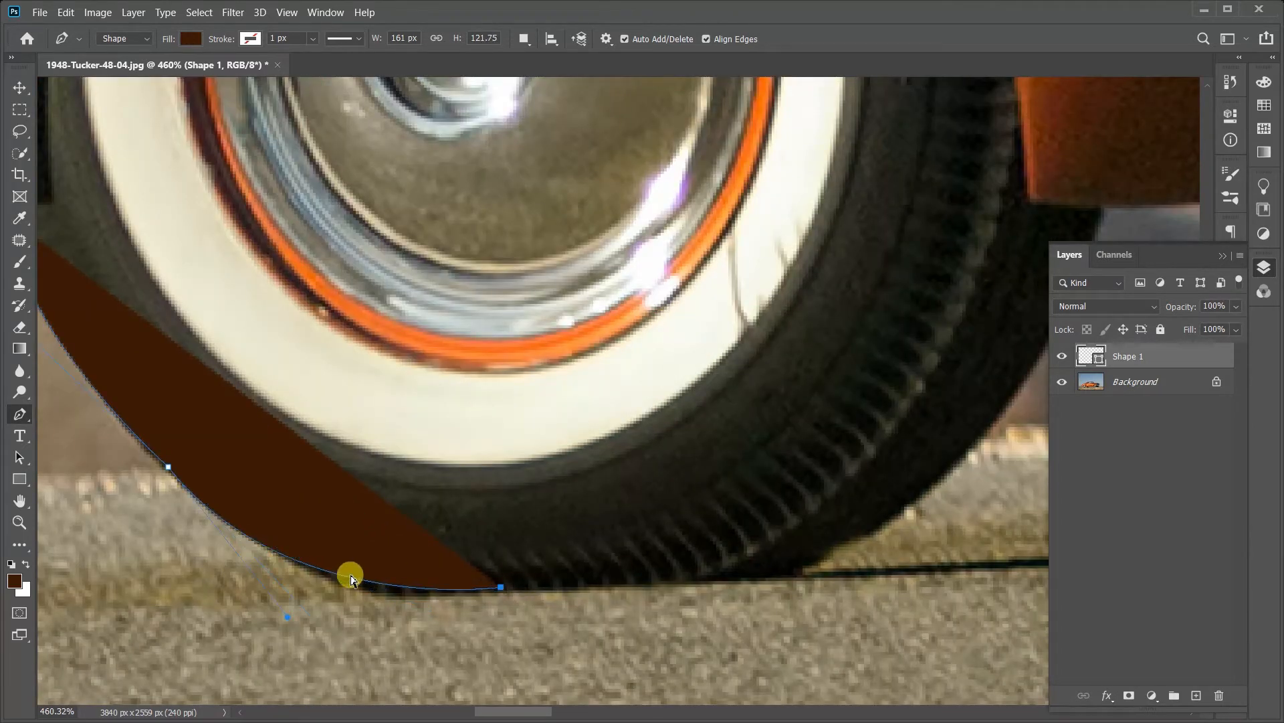
pyautogui.hotkey('ctrl', 'z')
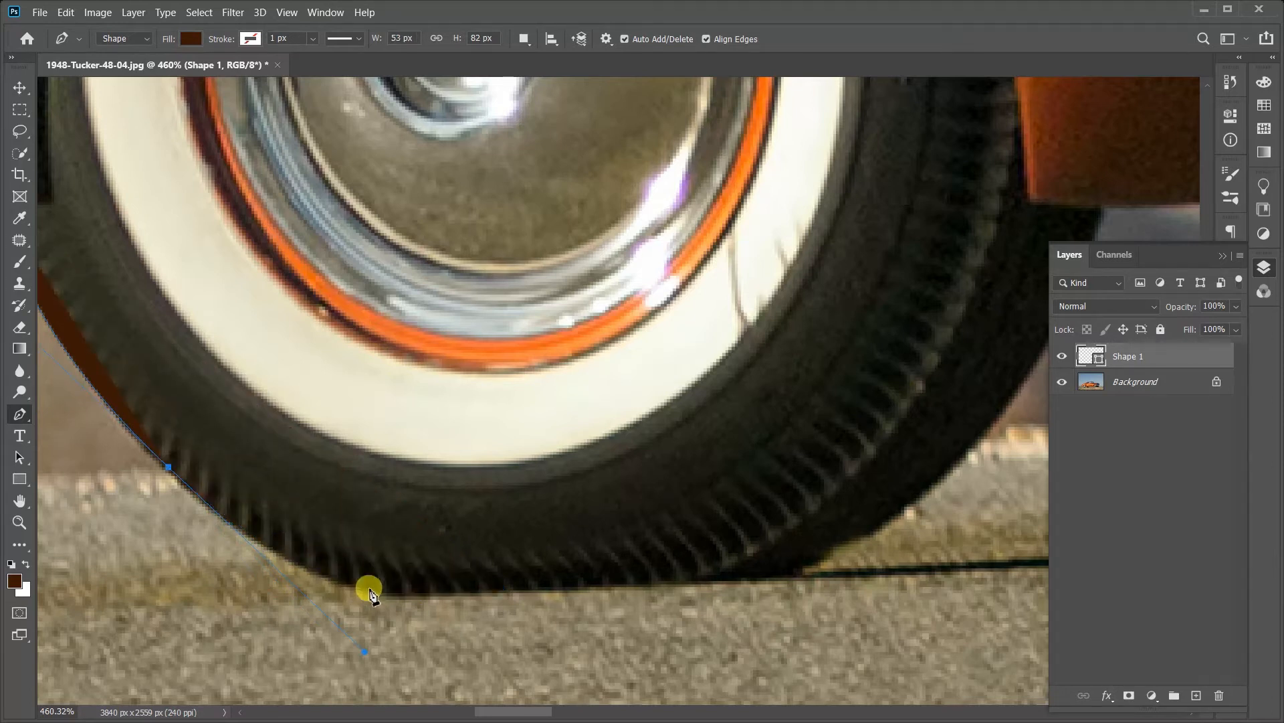
# Step: Add an anchor with very short handles farther along the tyre's bottom edge, and shorten the previous anchor's outgoing handle to fit the tread
pyautogui.click(584, 589)
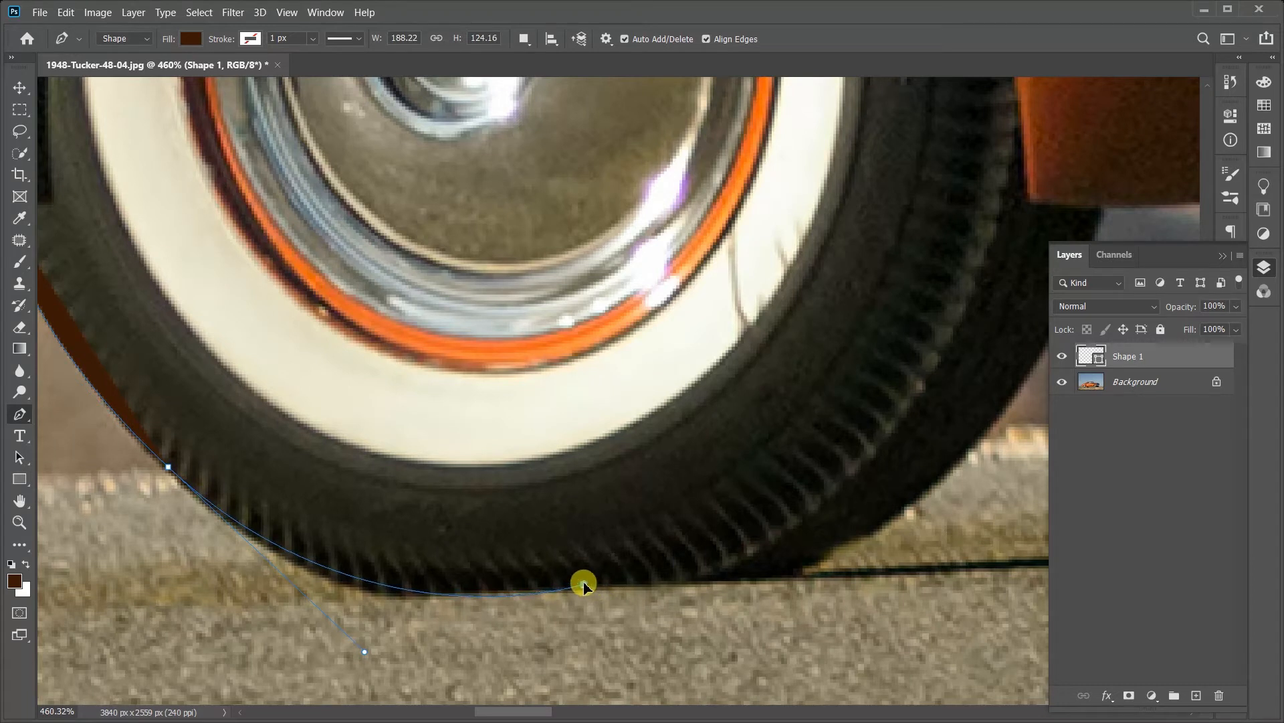
pyautogui.moveTo(584, 583); pyautogui.dragTo(590, 583)
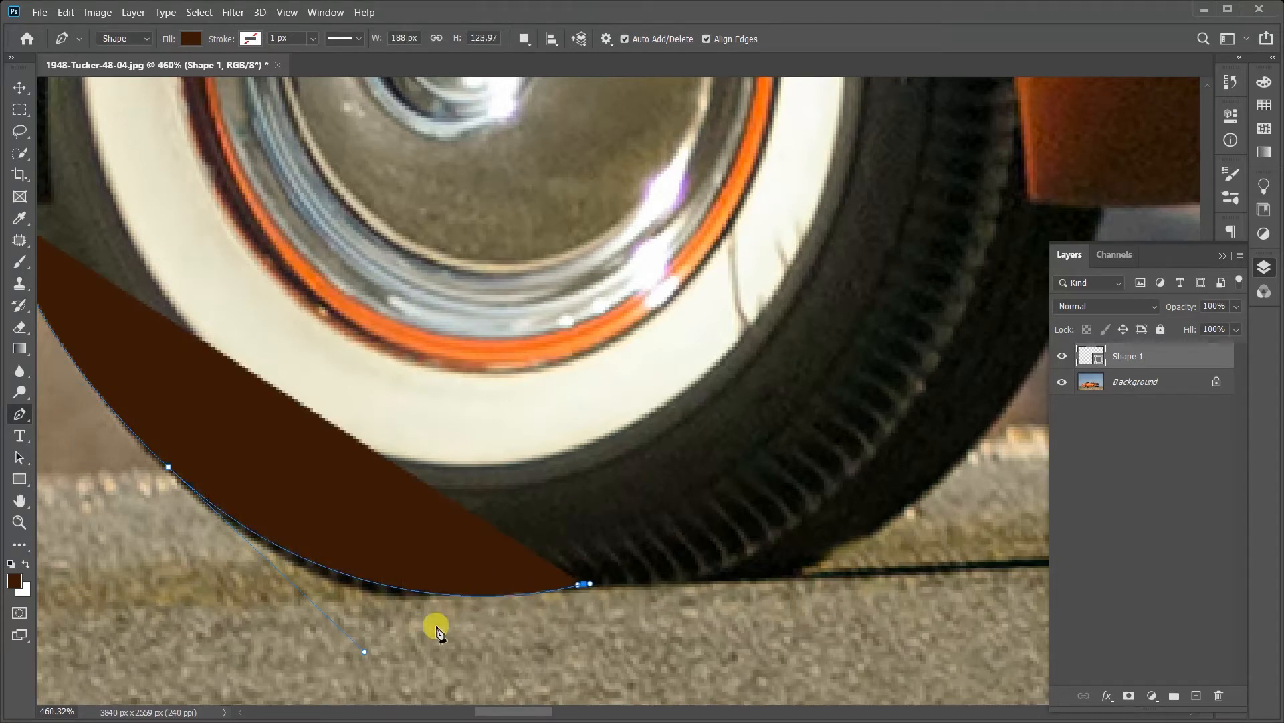
pyautogui.moveTo(365, 651); pyautogui.dragTo(306, 639)
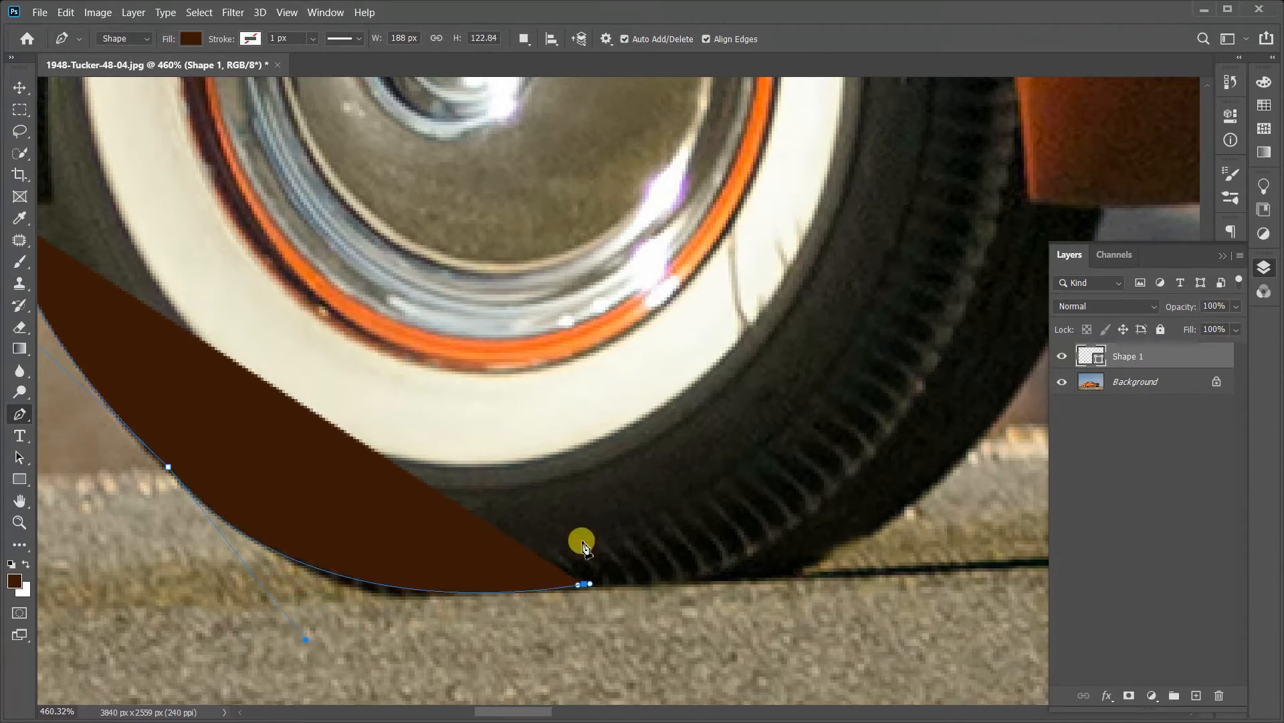
# Step: Try extending the bottom anchor's outgoing handle along the road and curving a segment up to the tread's far side, and undo both
pyautogui.moveTo(686, 540); pyautogui.dragTo(398, 578)
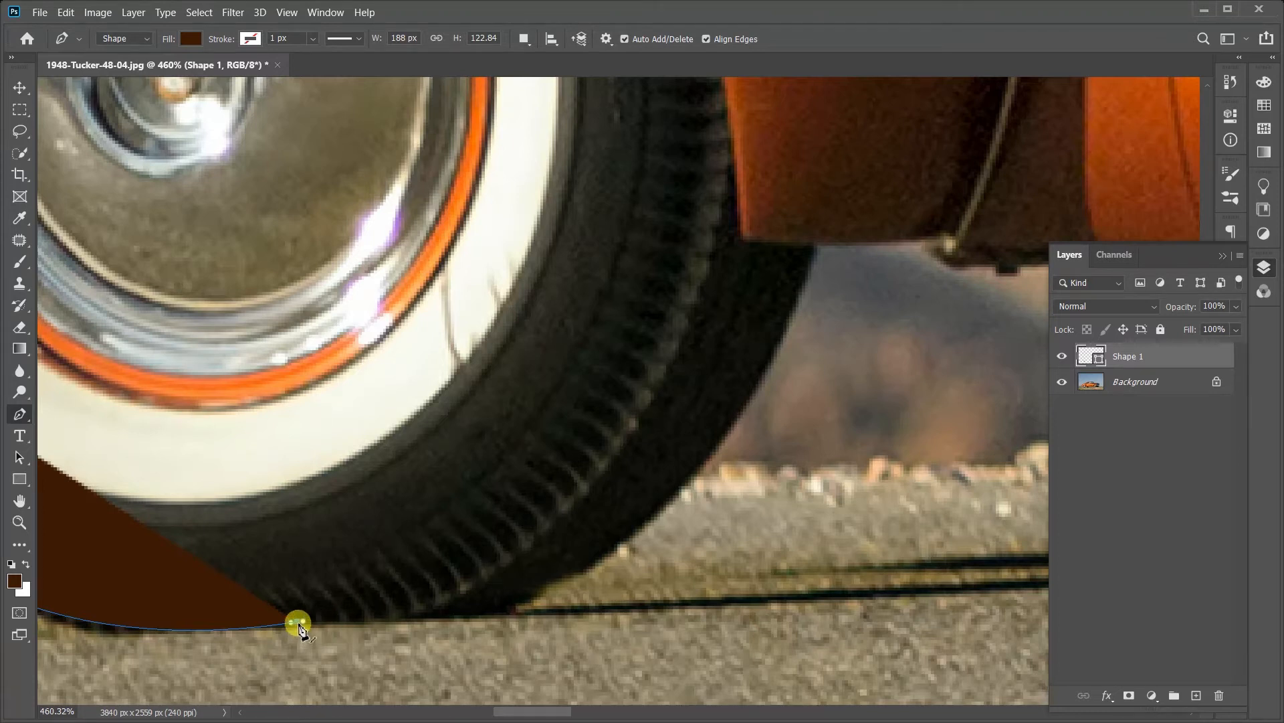
pyautogui.moveTo(299, 626); pyautogui.dragTo(500, 619)
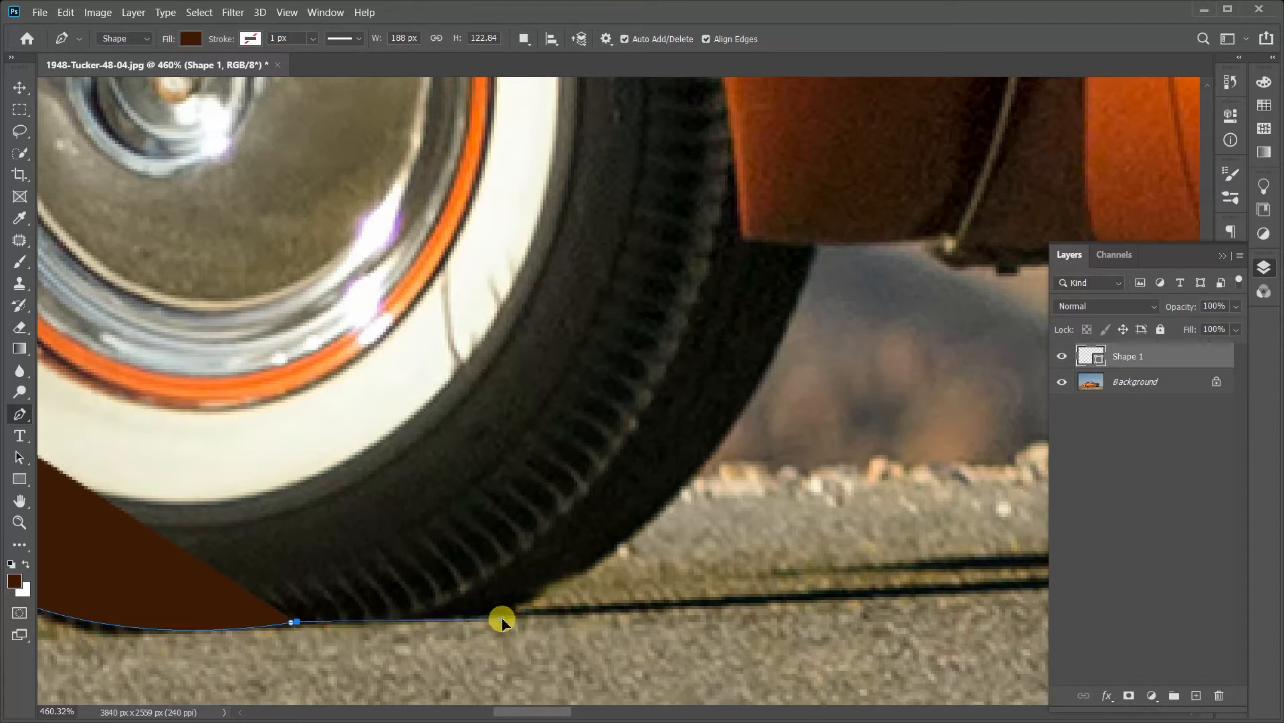
pyautogui.click(596, 470)
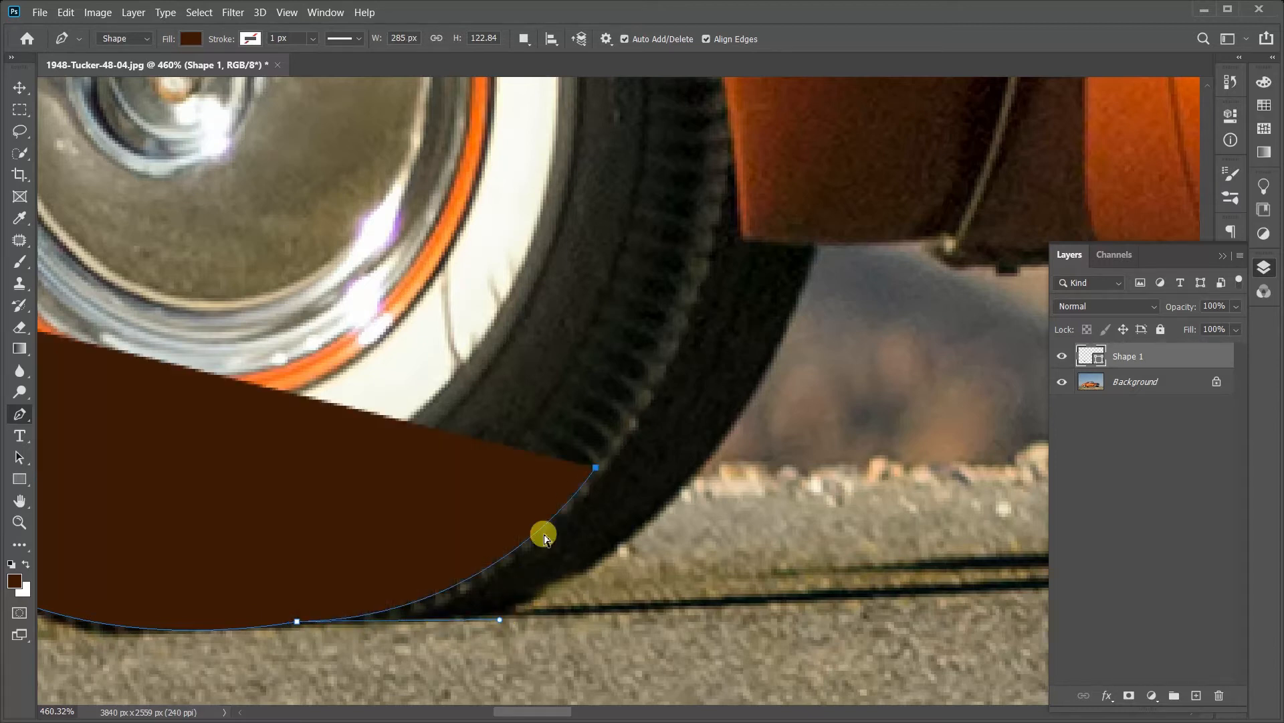
pyautogui.hotkey('ctrl', 'z')
pyautogui.hotkey('ctrl', 'z')
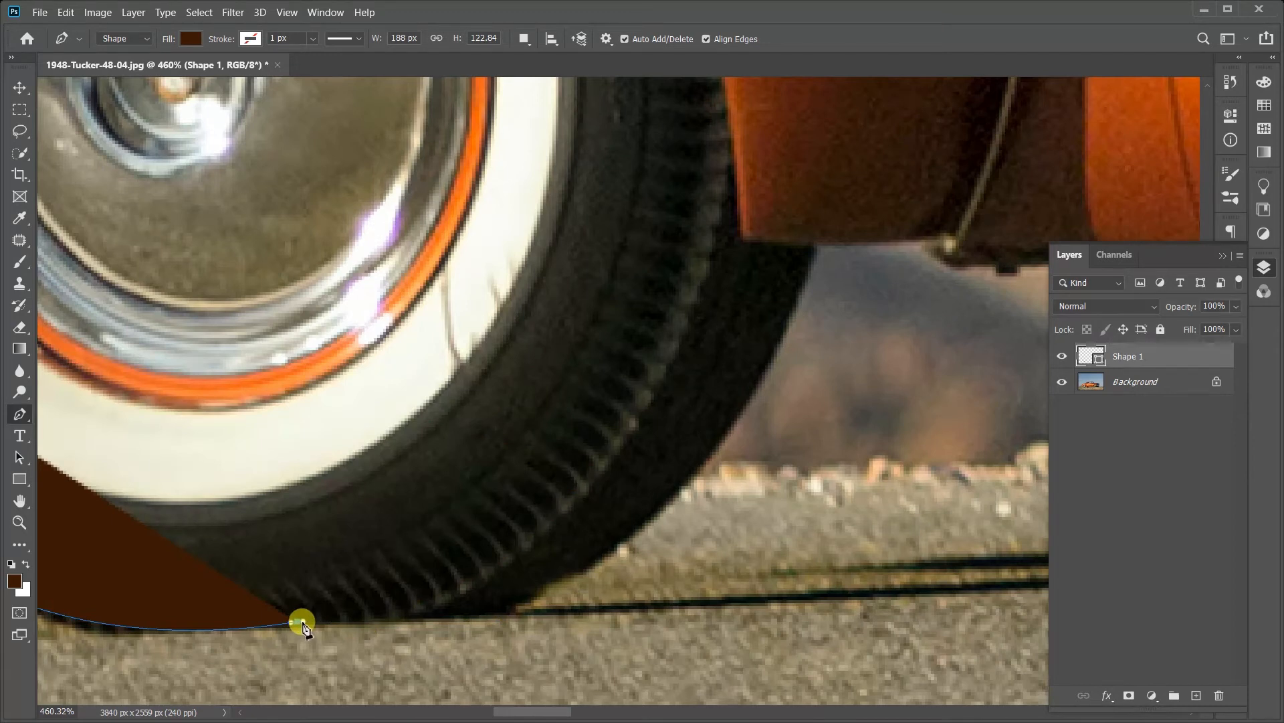
# Step: Trace the tyre's outer tread with two curved anchors, from its bottom edge up to where it meets the fender
pyautogui.click(552, 522)
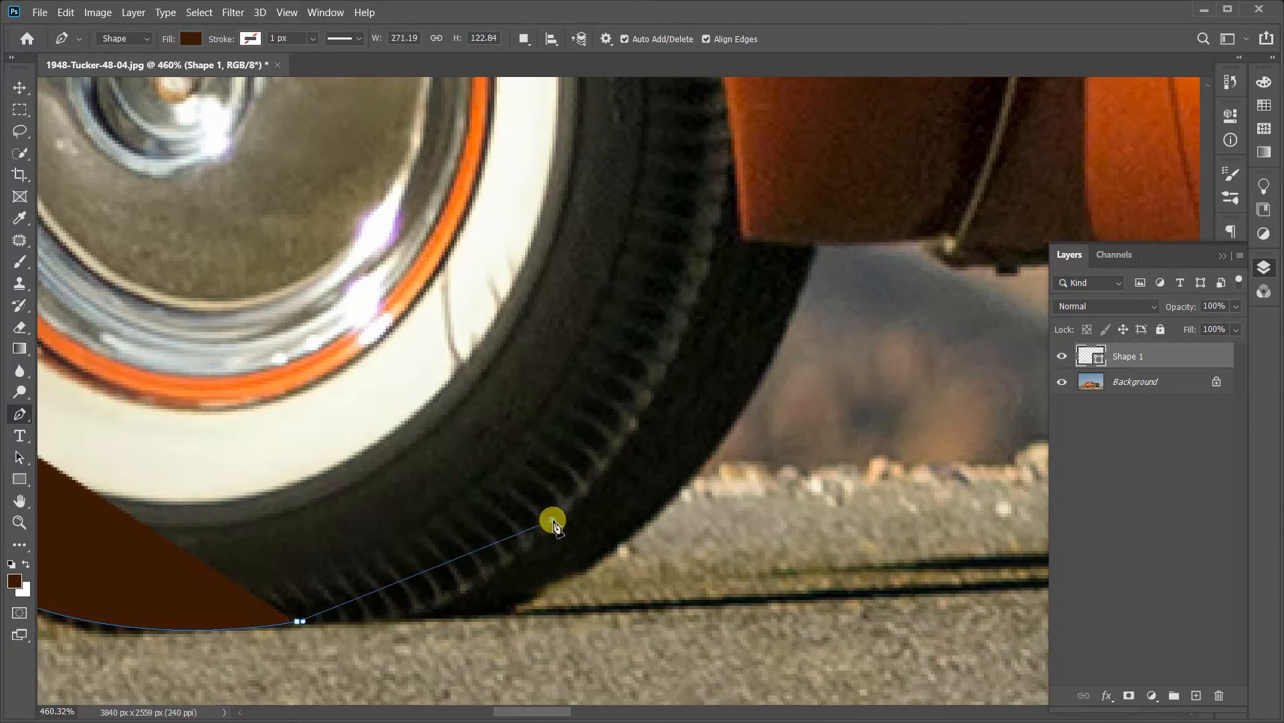
pyautogui.moveTo(554, 526); pyautogui.dragTo(663, 418)
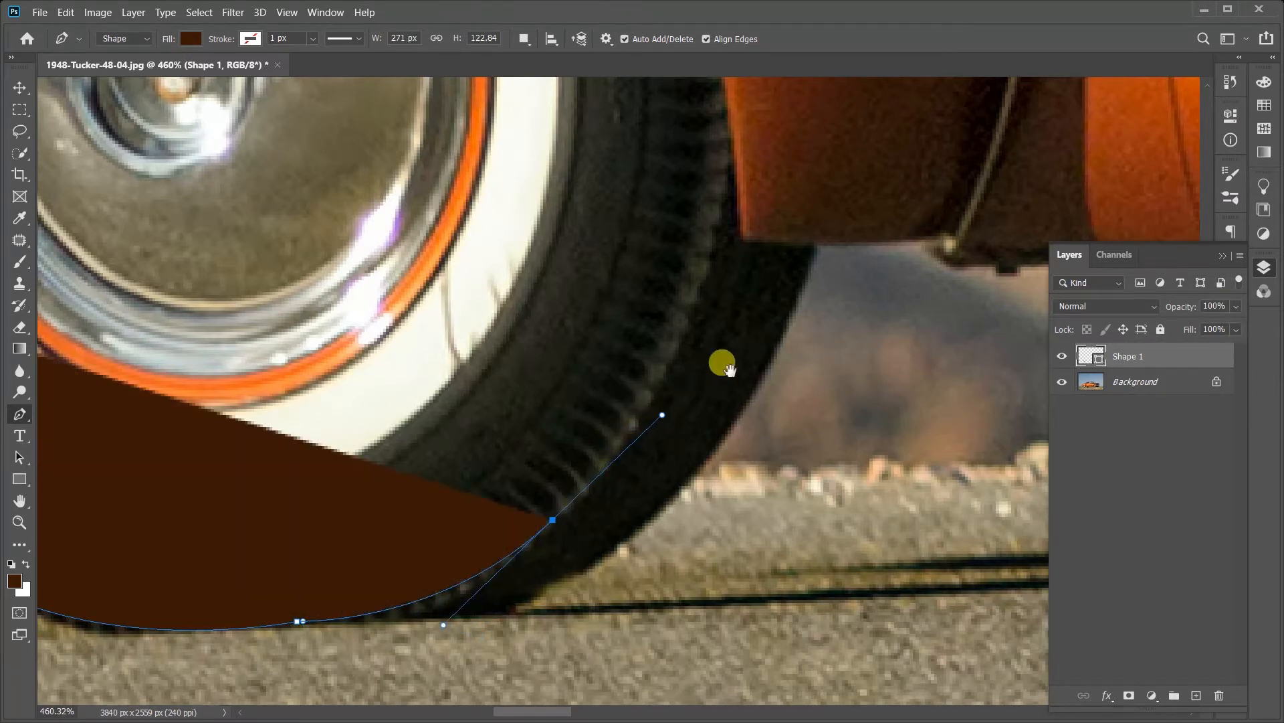
pyautogui.moveTo(722, 364); pyautogui.dragTo(688, 516)
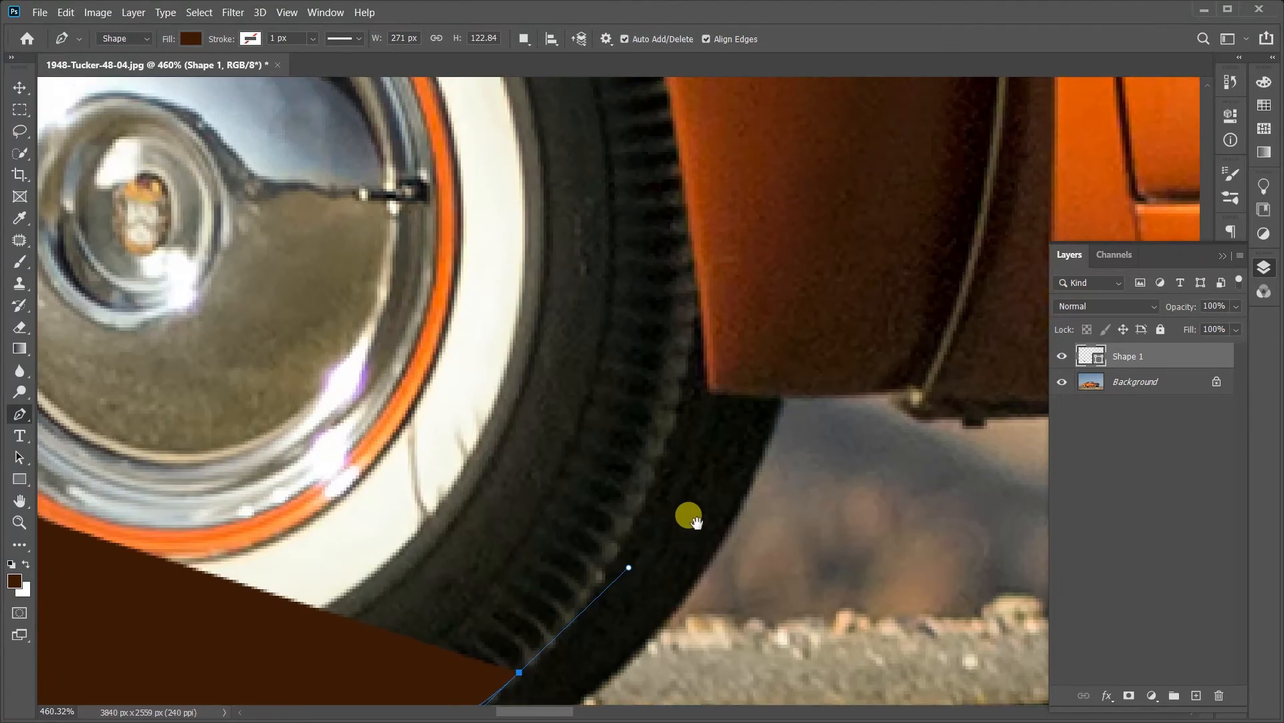
pyautogui.click(692, 314)
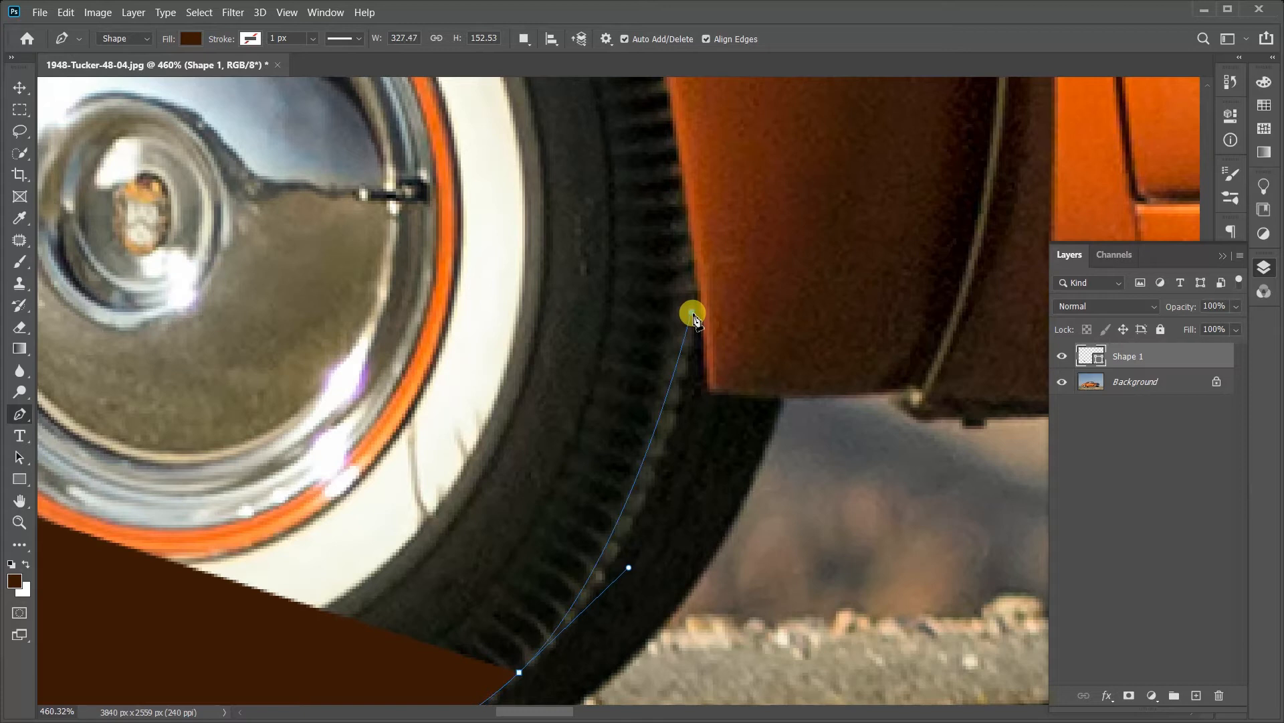
pyautogui.moveTo(693, 315); pyautogui.dragTo(692, 196)
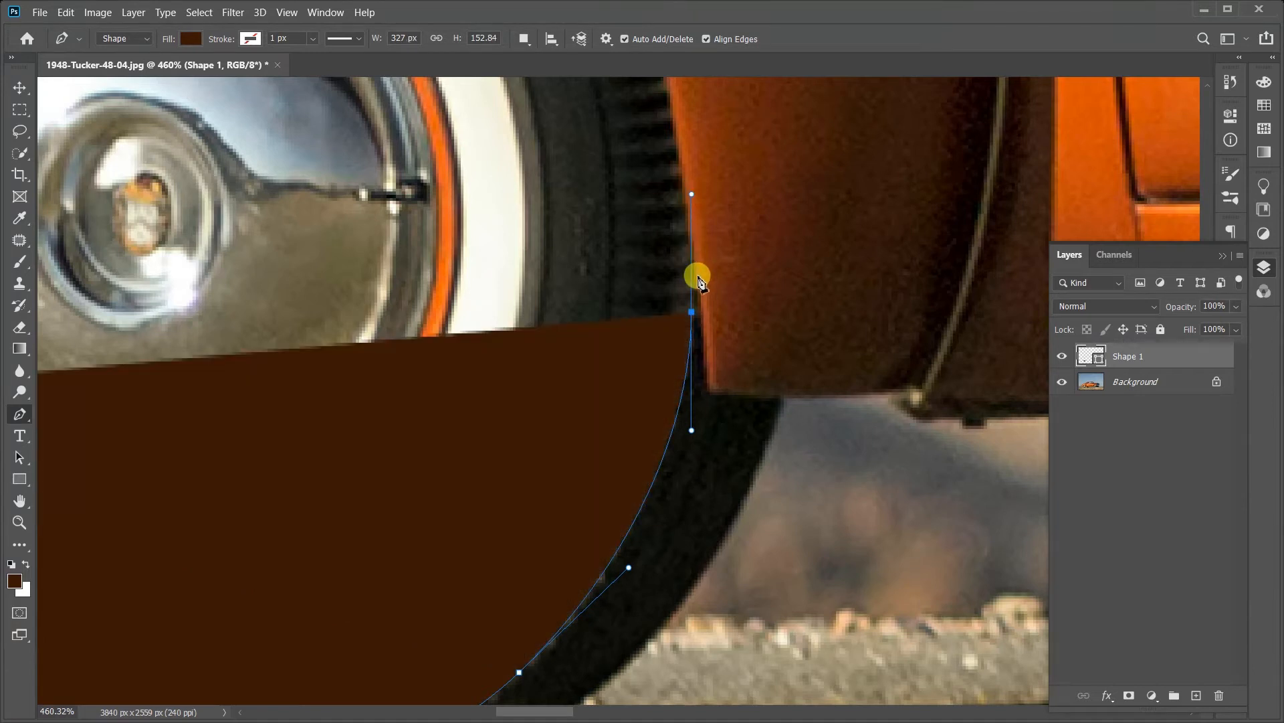
# Step: Continue the curved path up the wheel arch's front side, around its rounded corner and onto its top edge
pyautogui.moveTo(718, 331); pyautogui.dragTo(667, 612)
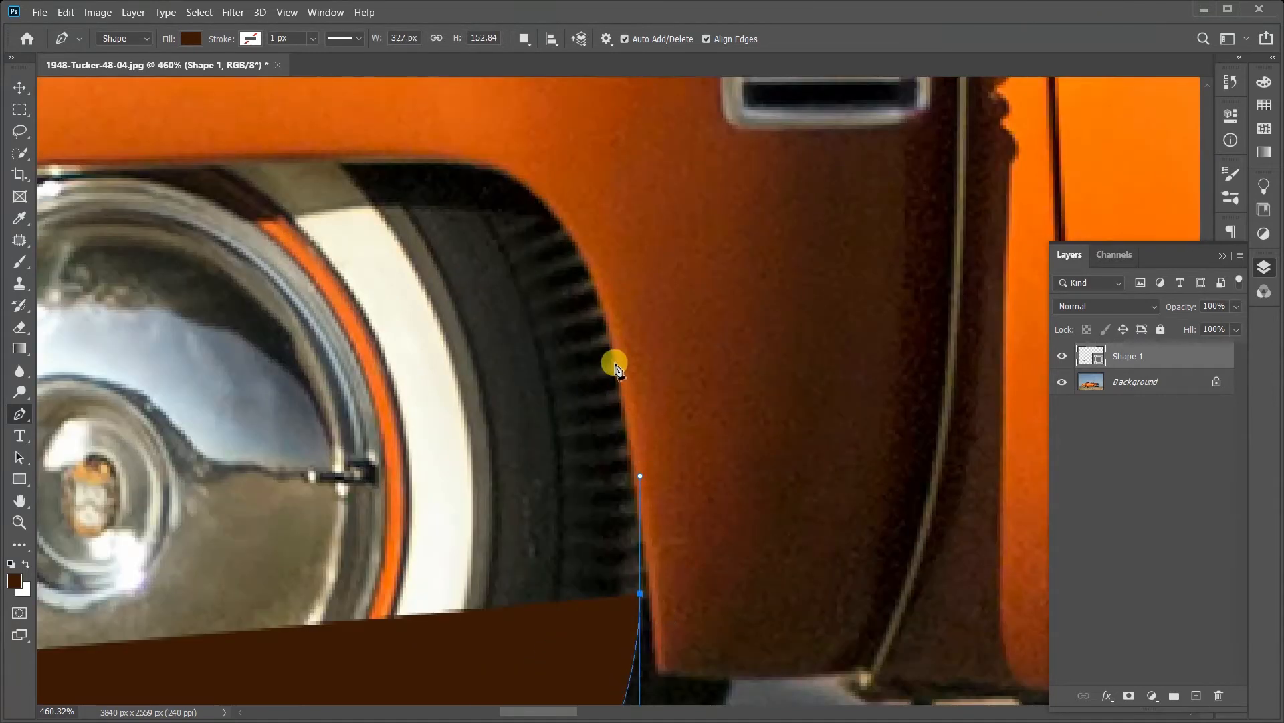
pyautogui.click(605, 326)
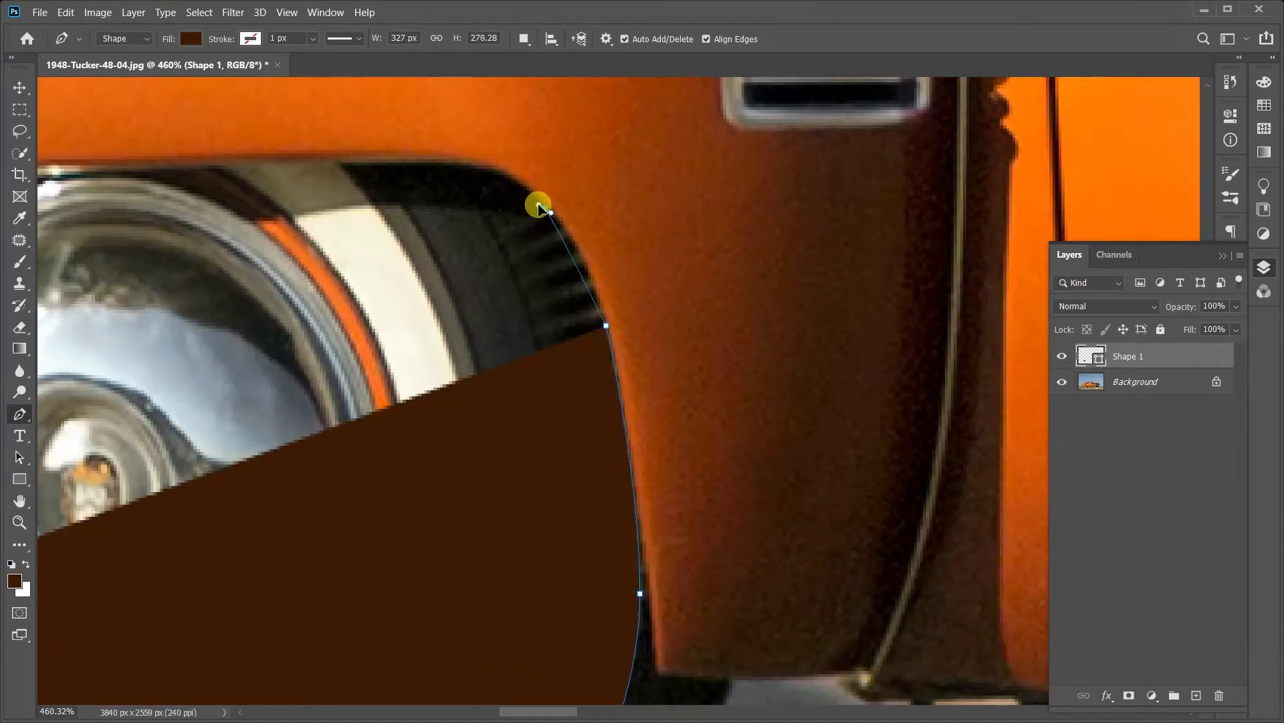
pyautogui.moveTo(545, 208); pyautogui.dragTo(506, 180)
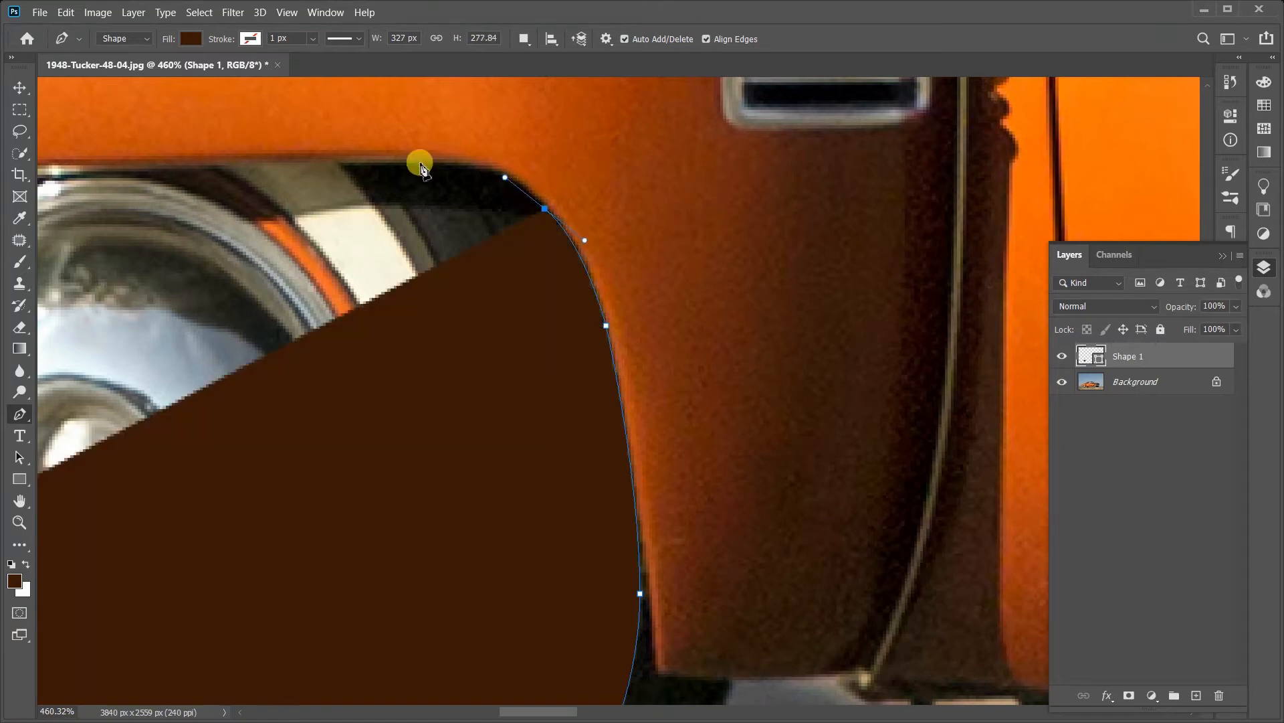
pyautogui.moveTo(369, 163); pyautogui.dragTo(253, 165)
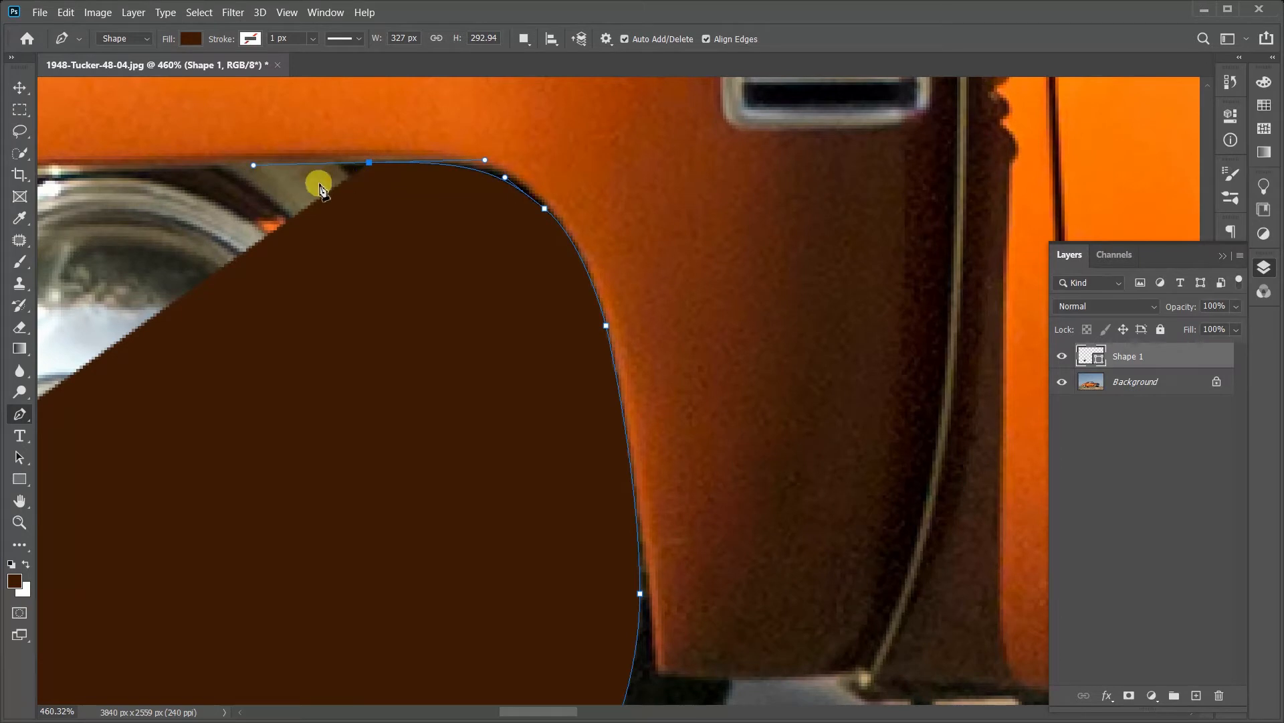
# Step: Add an anchor inside the wheel arch, move it onto the top edge, and continue with straight segments to the arch's rear corner
pyautogui.click(252, 206)
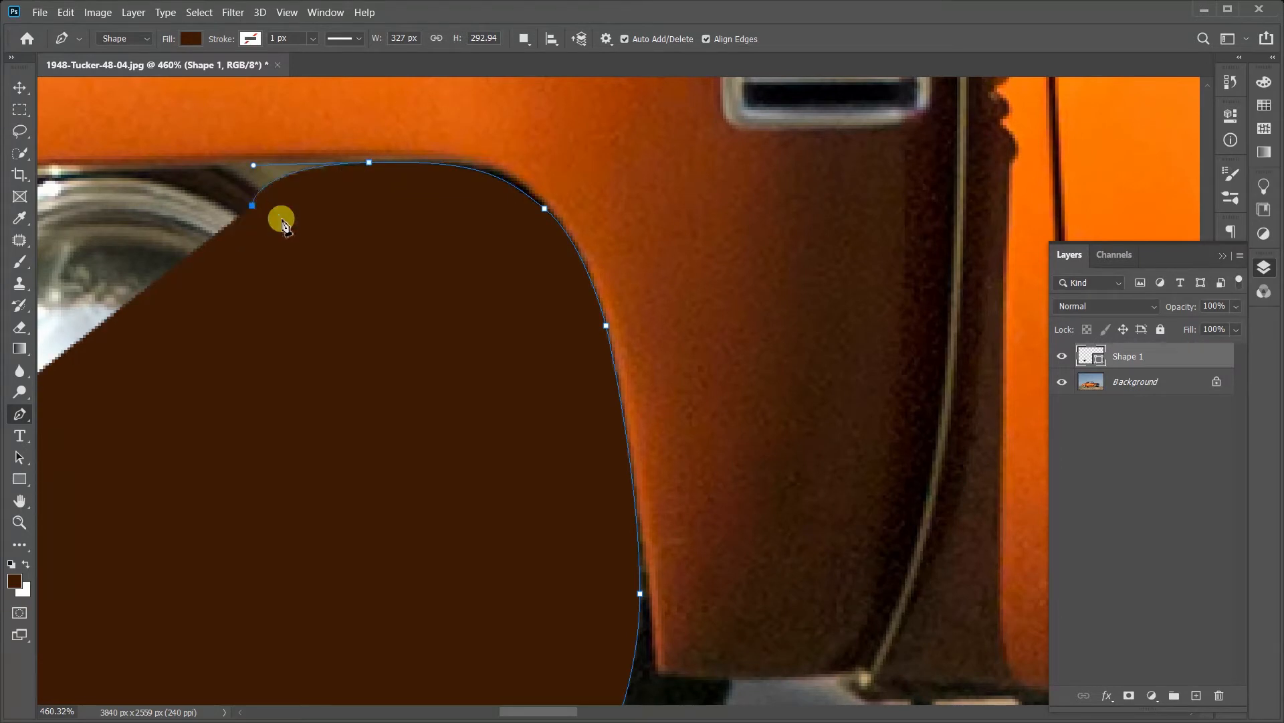
pyautogui.moveTo(281, 215); pyautogui.dragTo(559, 258)
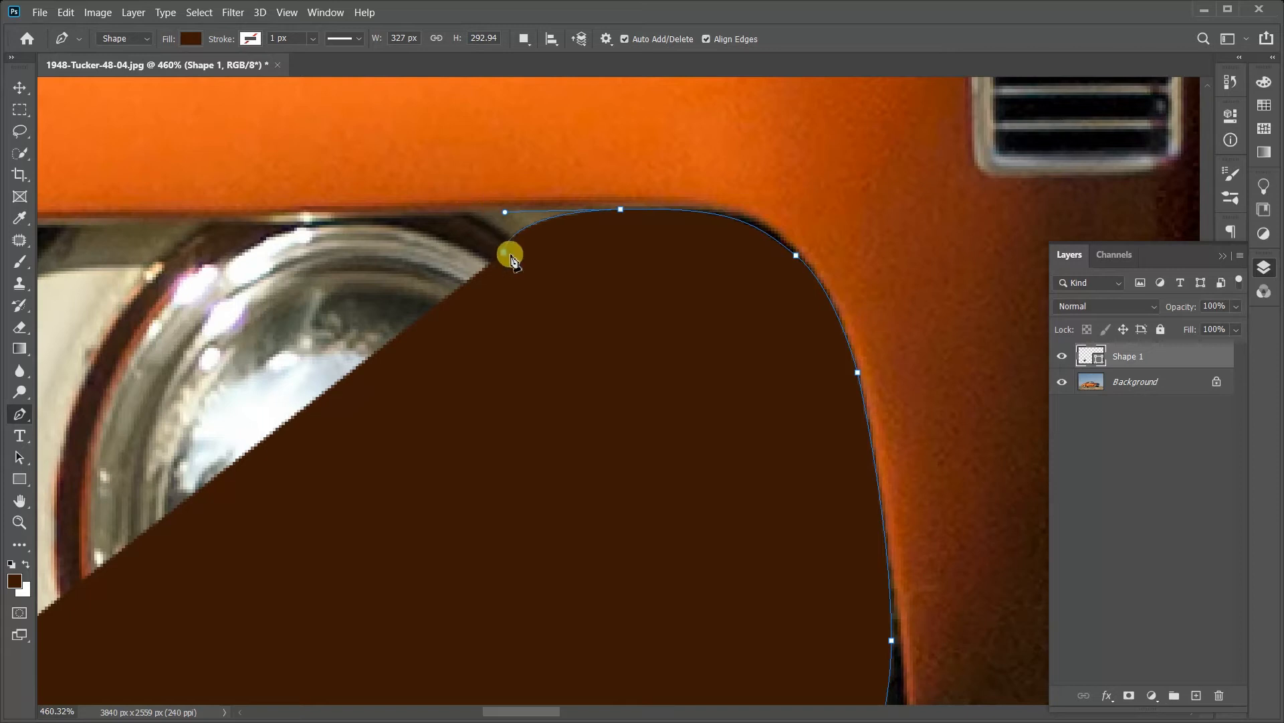
pyautogui.moveTo(506, 256); pyautogui.dragTo(481, 212)
pyautogui.moveTo(544, 238); pyautogui.dragTo(328, 261)
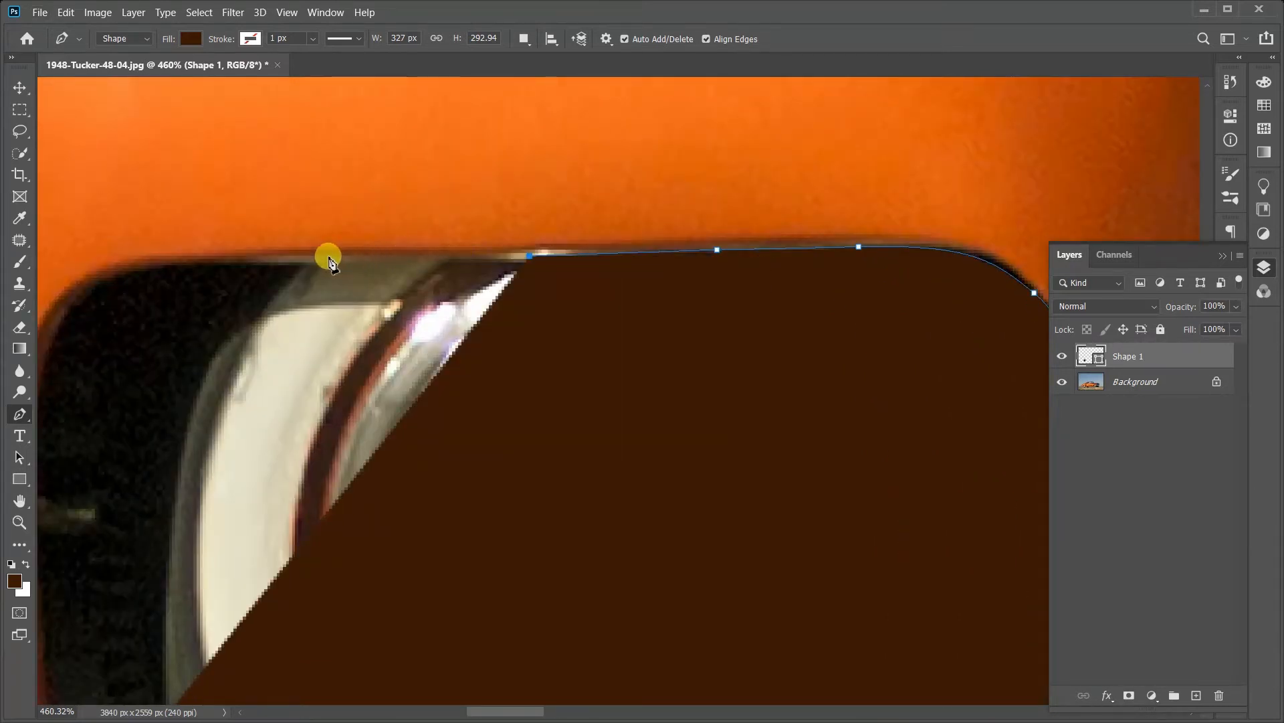
pyautogui.click(328, 257)
pyautogui.moveTo(477, 278); pyautogui.dragTo(775, 257)
pyautogui.click(443, 247)
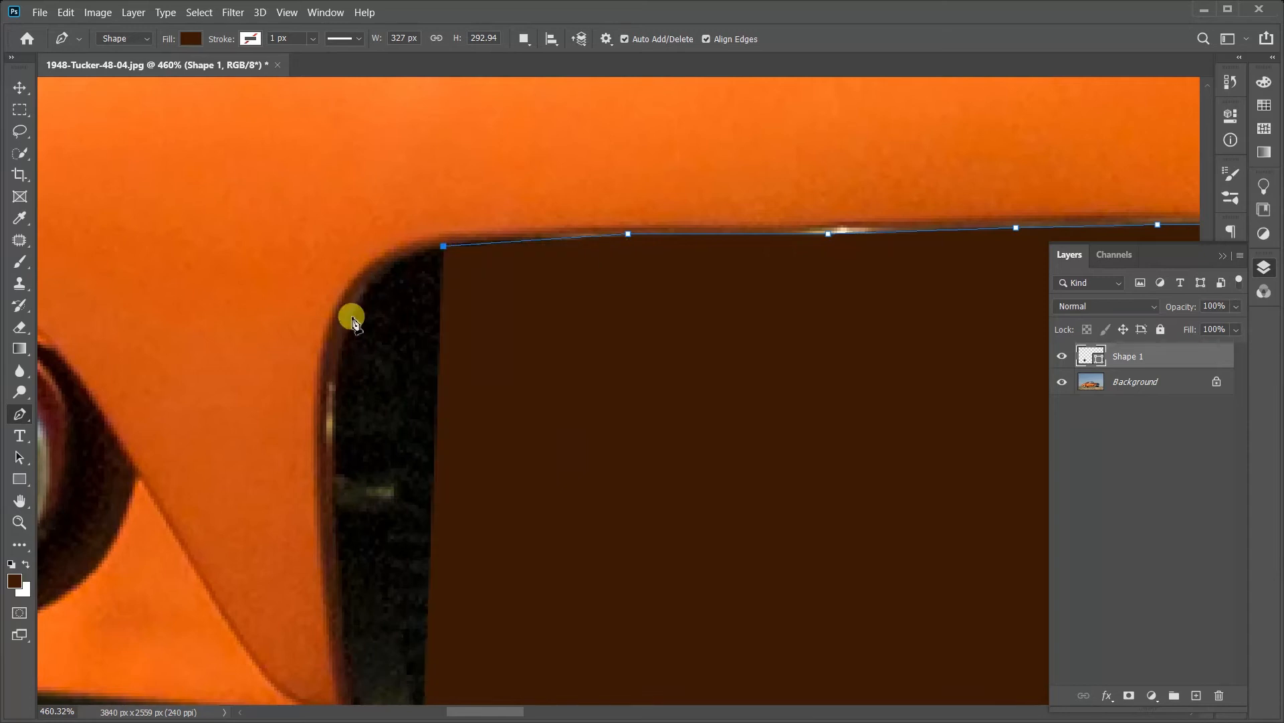
# Step: Add an anchor past the rear corner, move it onto the arch edge, and pull handles from the previous anchor to round the corner
pyautogui.click(416, 324)
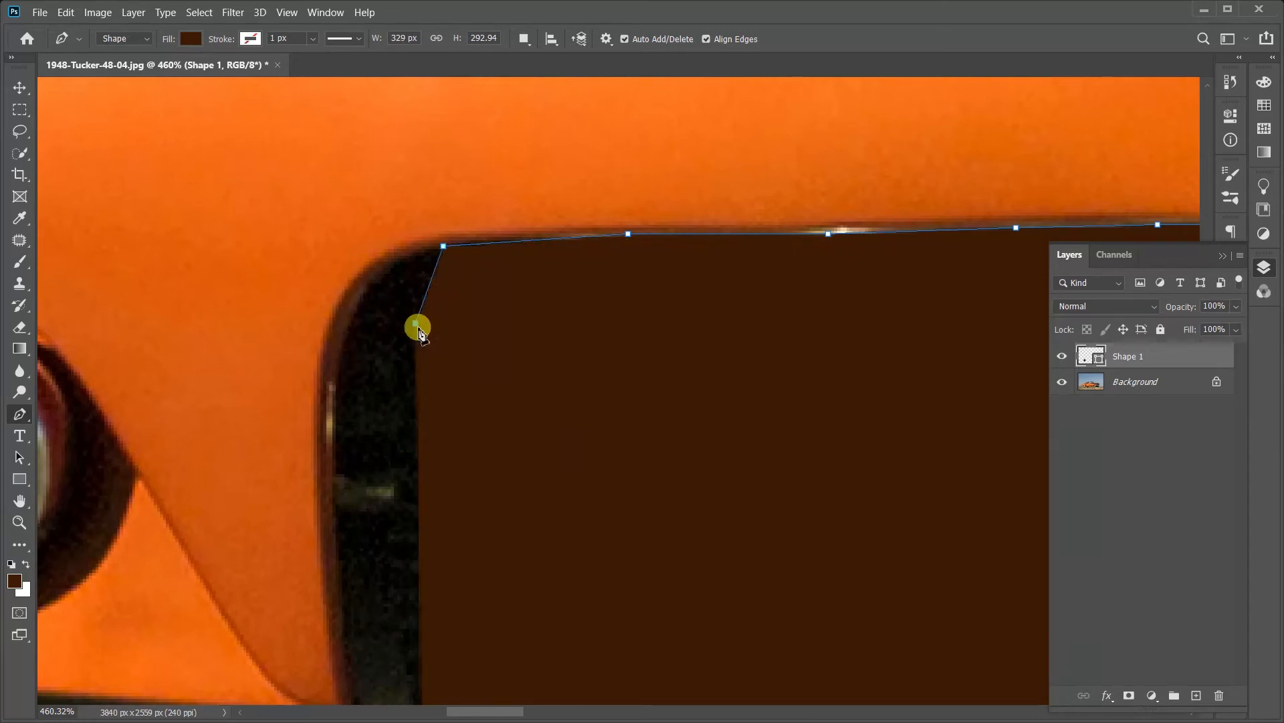
pyautogui.moveTo(416, 325); pyautogui.dragTo(359, 340)
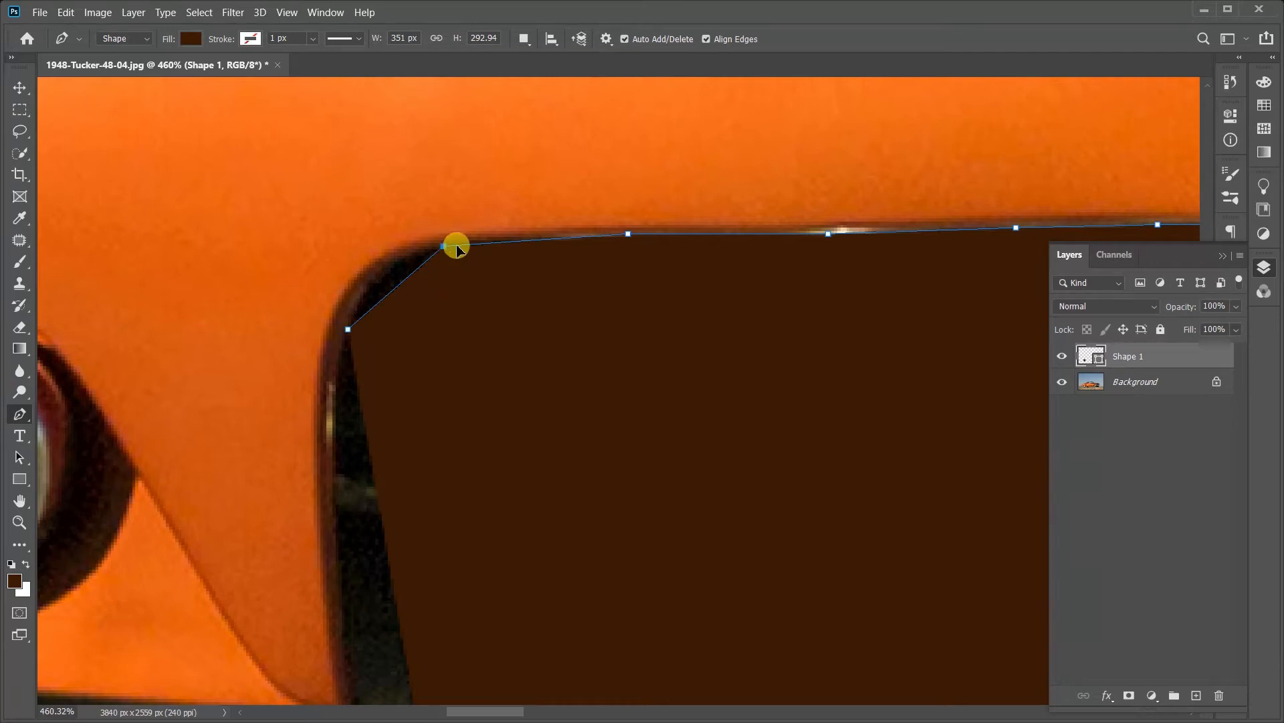
pyautogui.moveTo(456, 248); pyautogui.dragTo(353, 258)
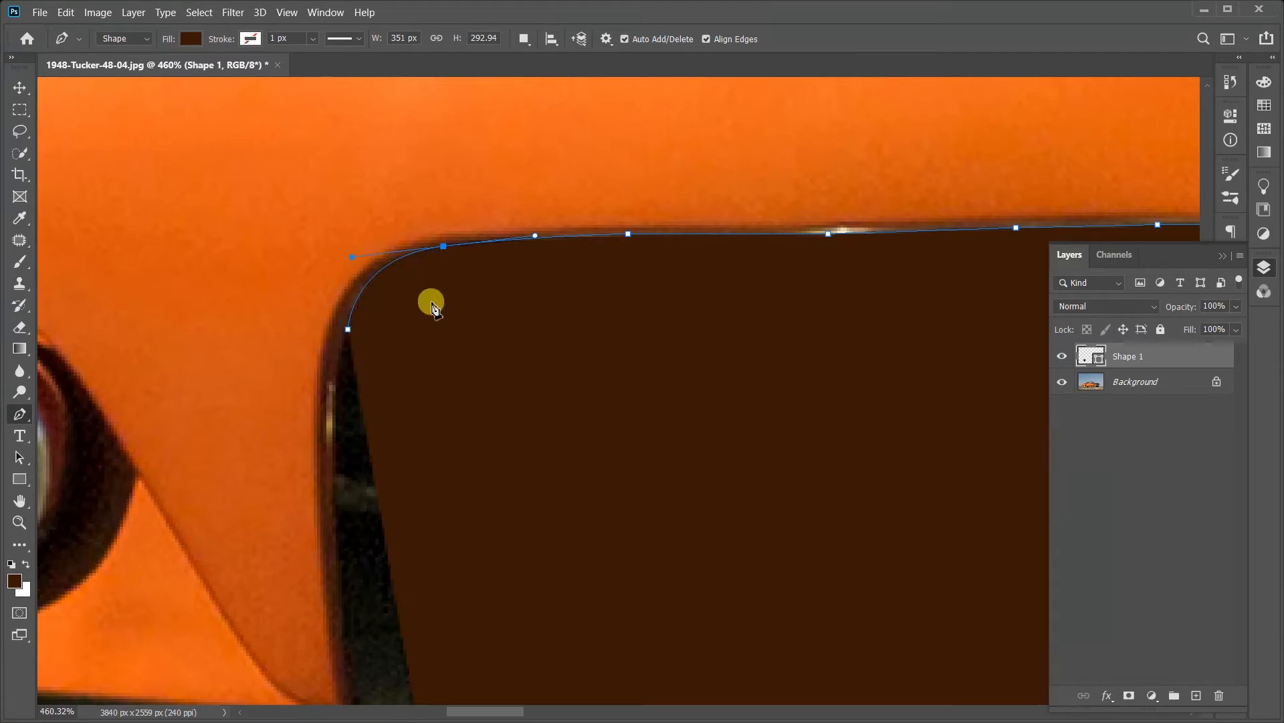
# Step: Trace down the arch's rear edge, undoing a misplaced anchor, and close the path at its starting anchor on the tyre
pyautogui.moveTo(508, 376); pyautogui.dragTo(647, 252)
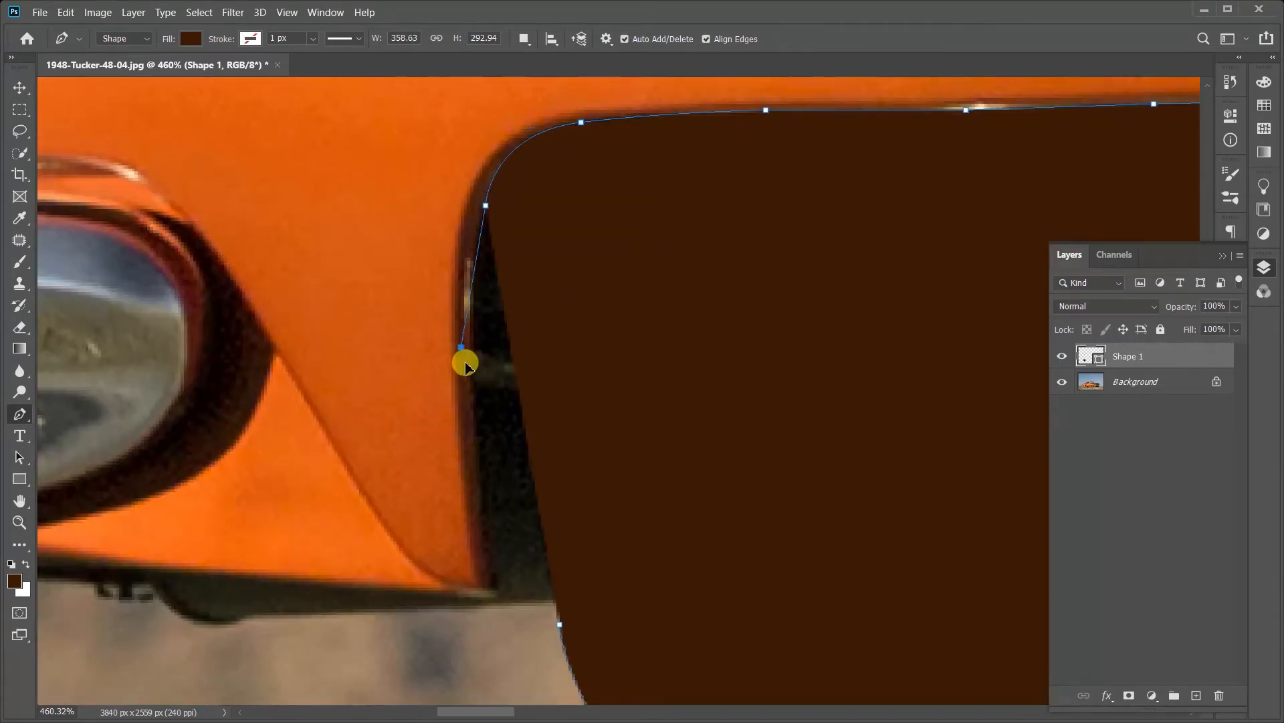
pyautogui.moveTo(465, 362); pyautogui.dragTo(466, 483)
pyautogui.hotkey('ctrl', 'z')
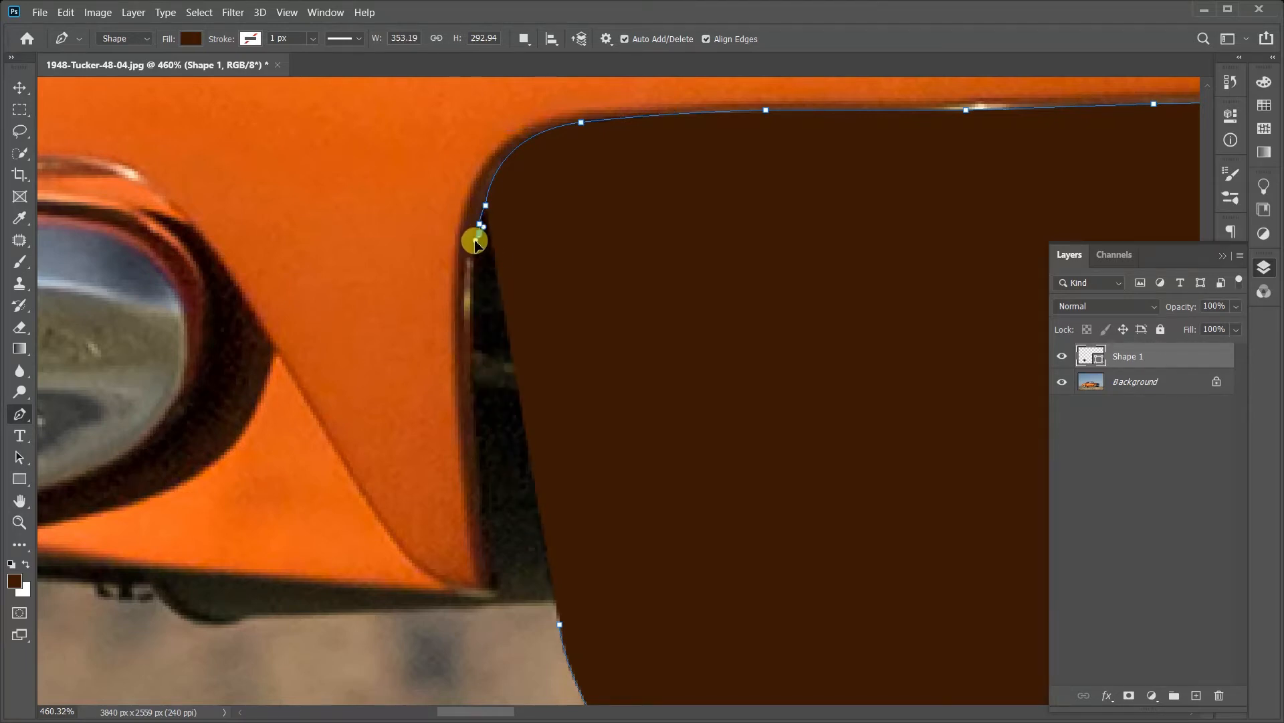
pyautogui.moveTo(477, 248)
pyautogui.mouseDown()
pyautogui.moveTo(476, 499)
pyautogui.moveTo(544, 308)
pyautogui.mouseUp()
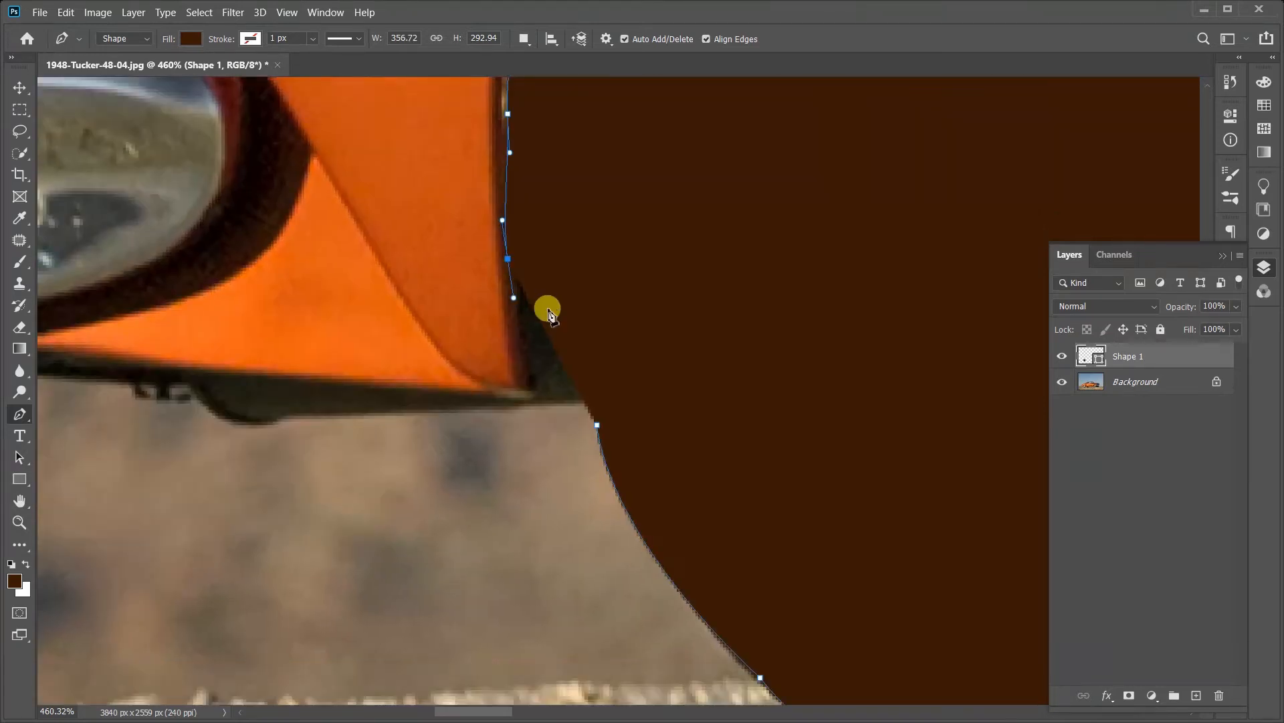
pyautogui.click(533, 391)
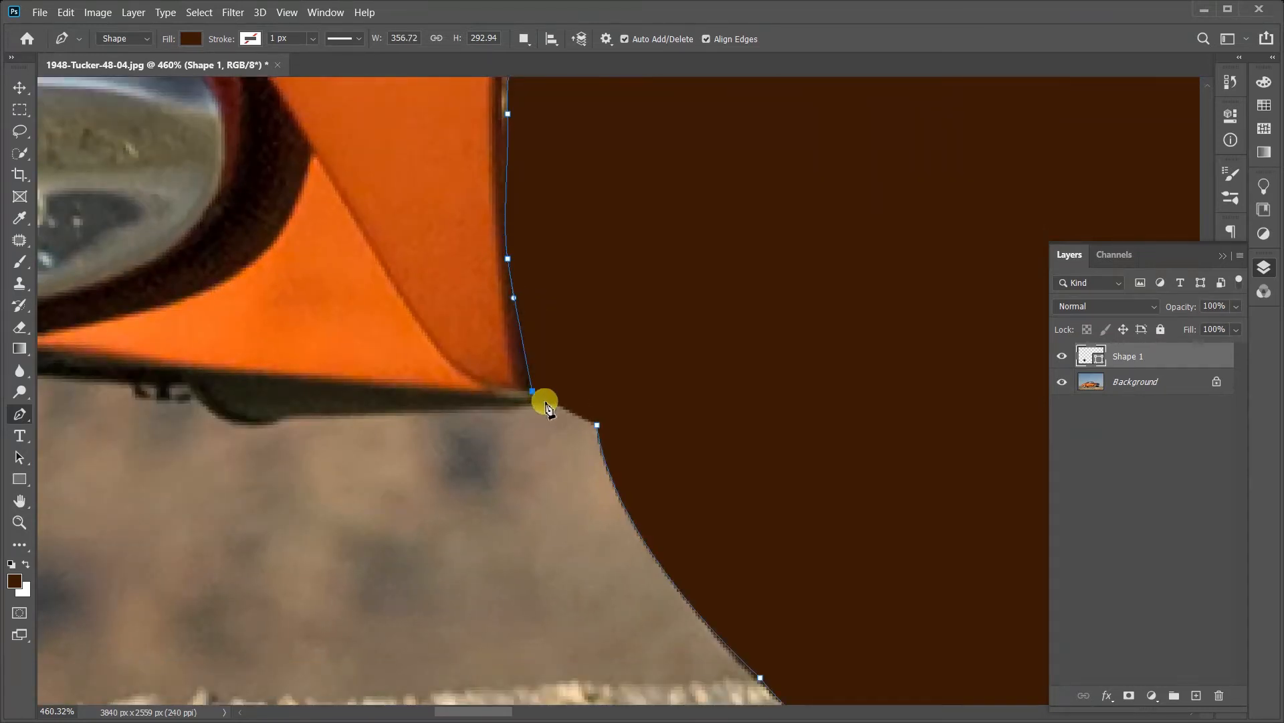
pyautogui.click(599, 429)
# Step: Fit the whole photo in view and zoom in on the closed rear-wheel shape to examine its outline
pyautogui.rightClick(743, 284)
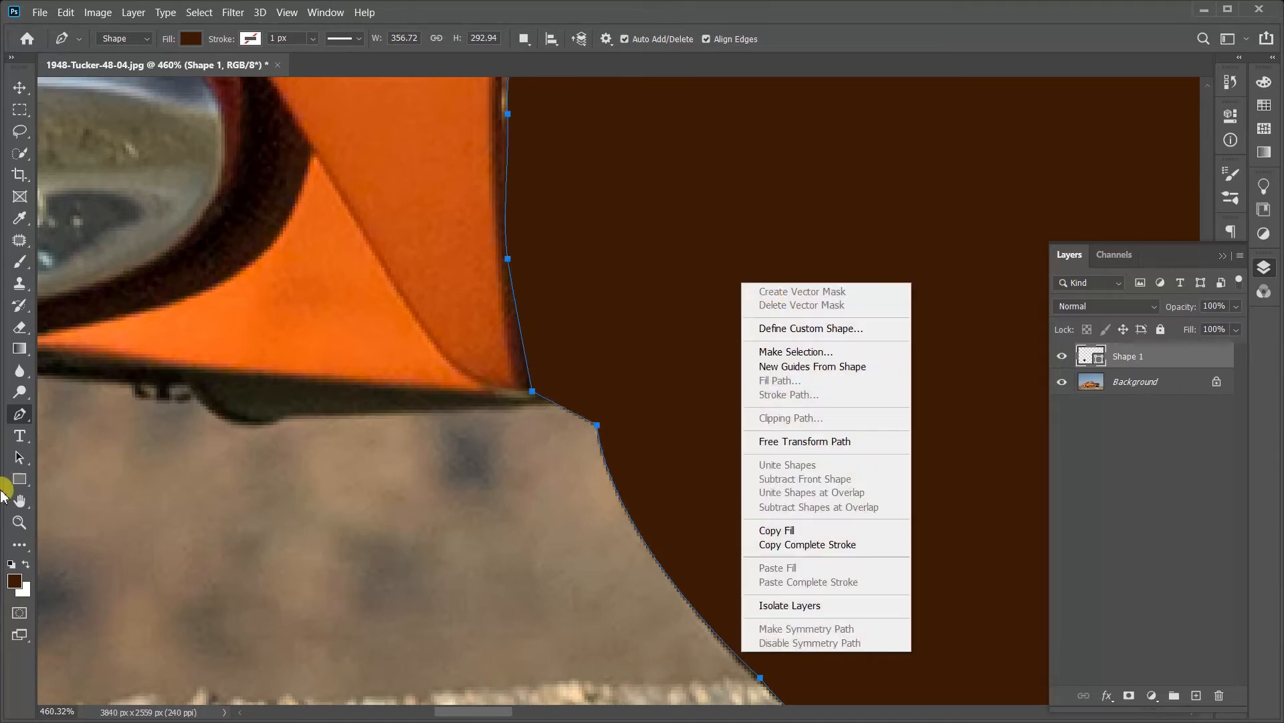
pyautogui.rightClick(230, 345)
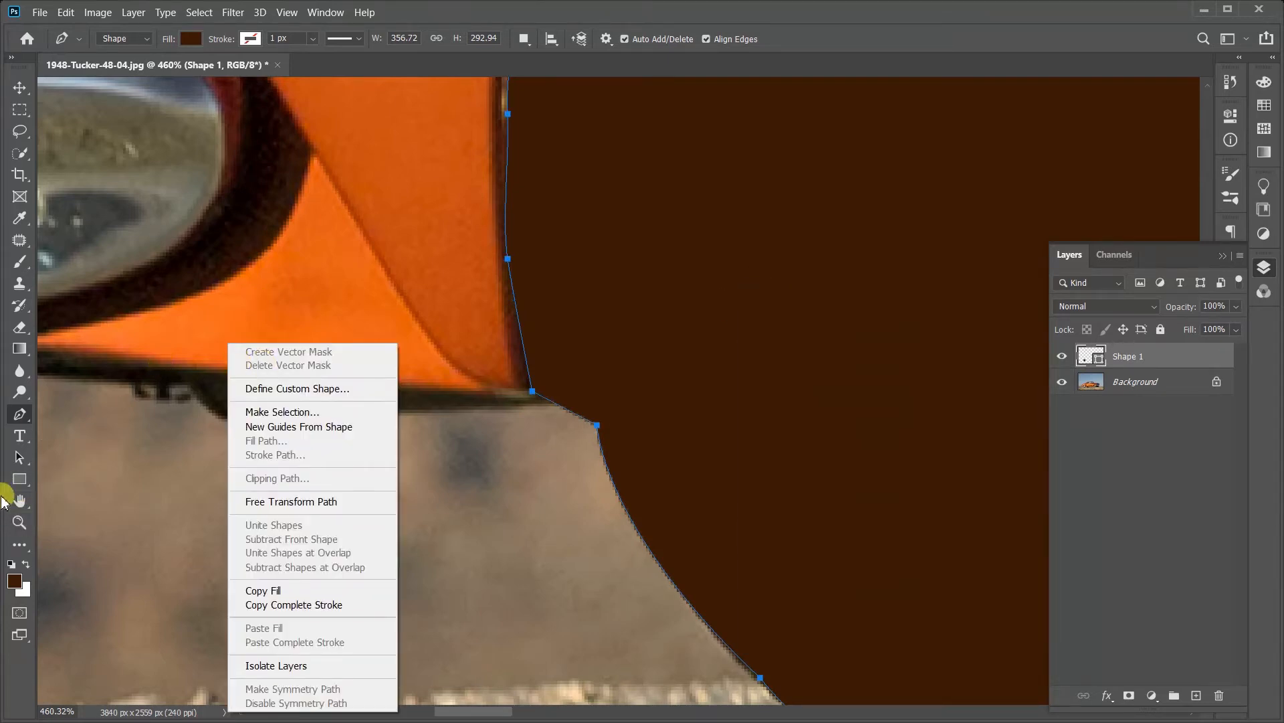
pyautogui.click(20, 522)
pyautogui.rightClick(404, 365)
pyautogui.click(418, 368)
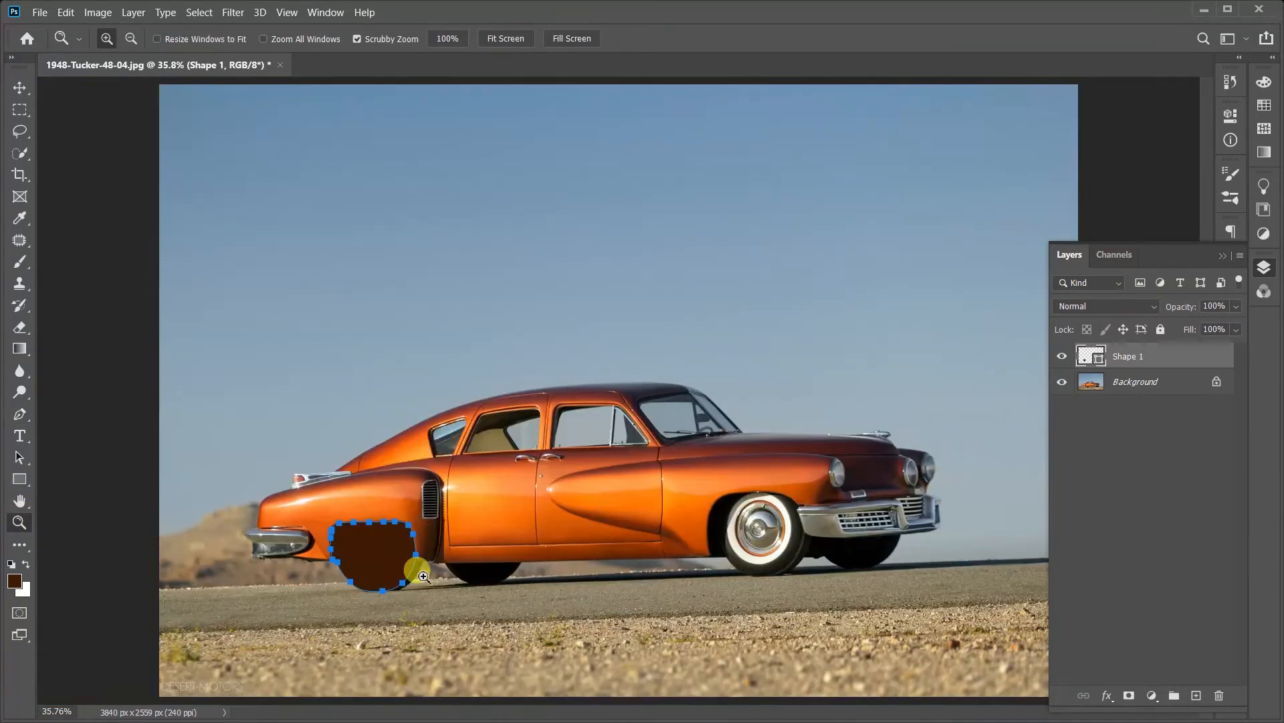
pyautogui.moveTo(423, 576); pyautogui.dragTo(468, 536)
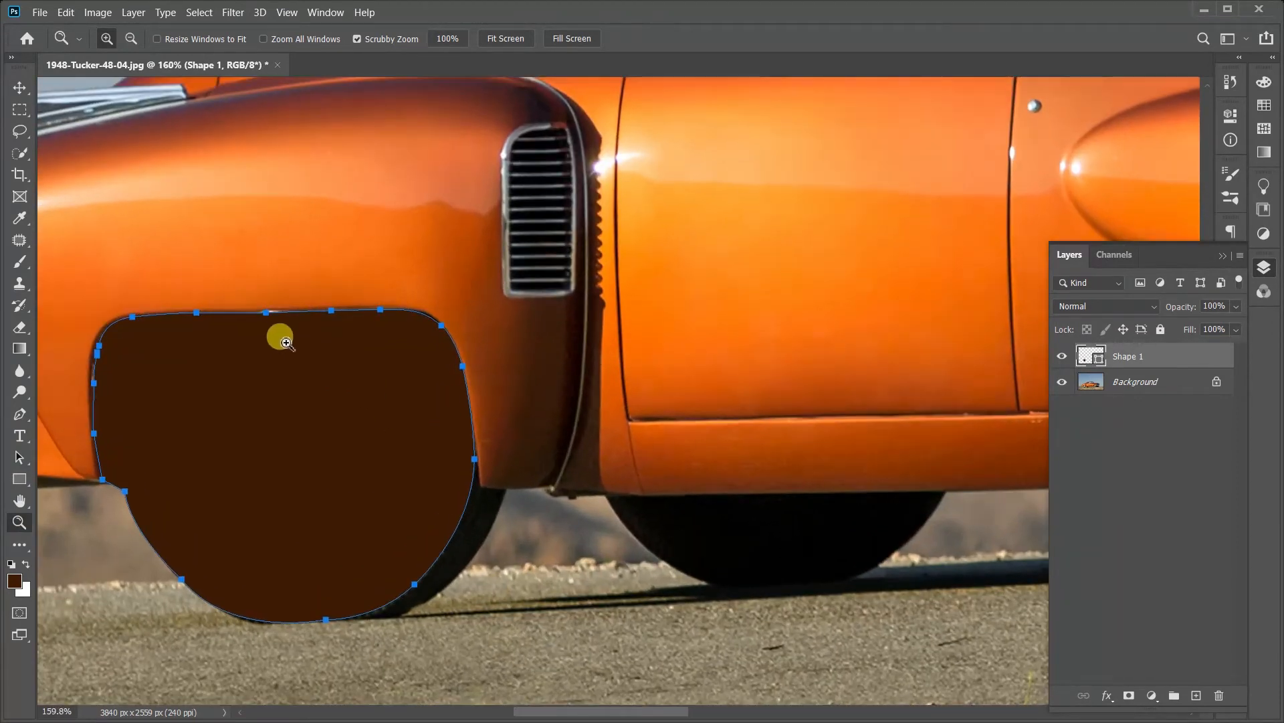
pyautogui.moveTo(278, 335); pyautogui.dragTo(298, 327)
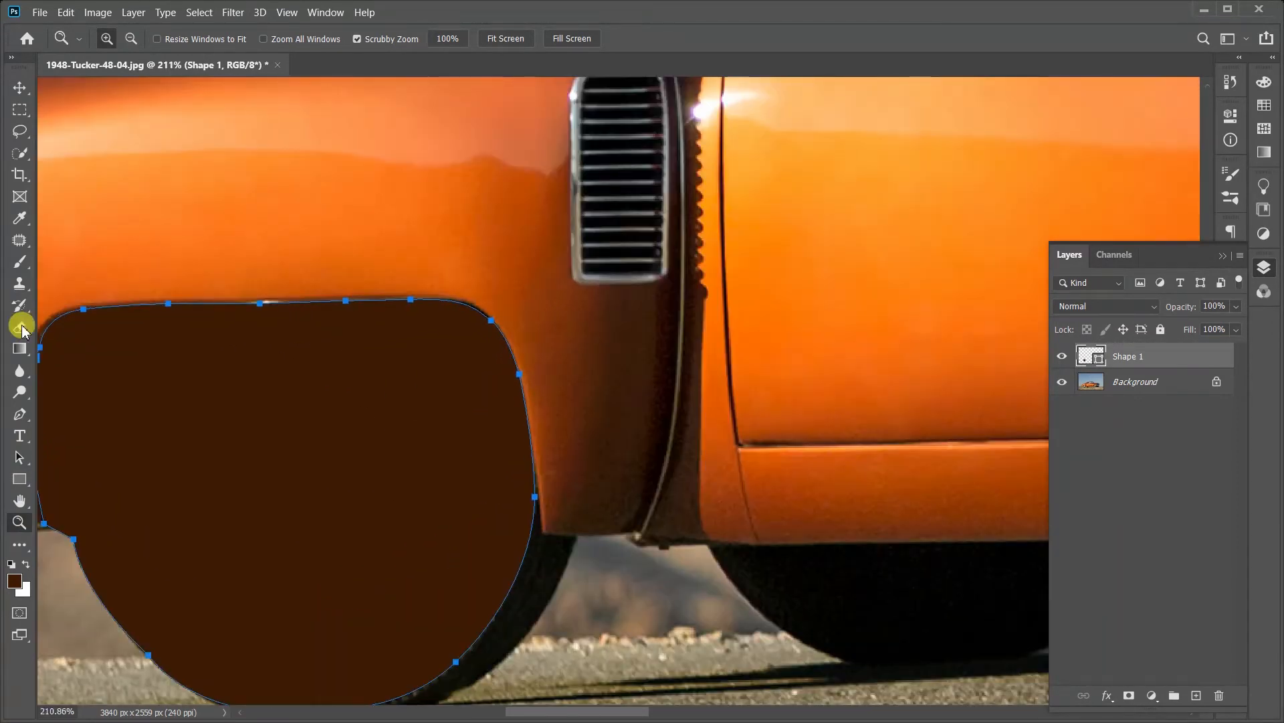
# Step: Try shifting the entire closed path with the Pen tool and adjusting its middle top-edge anchor, and undo the changes
pyautogui.click(20, 414)
pyautogui.moveTo(168, 302); pyautogui.dragTo(195, 355)
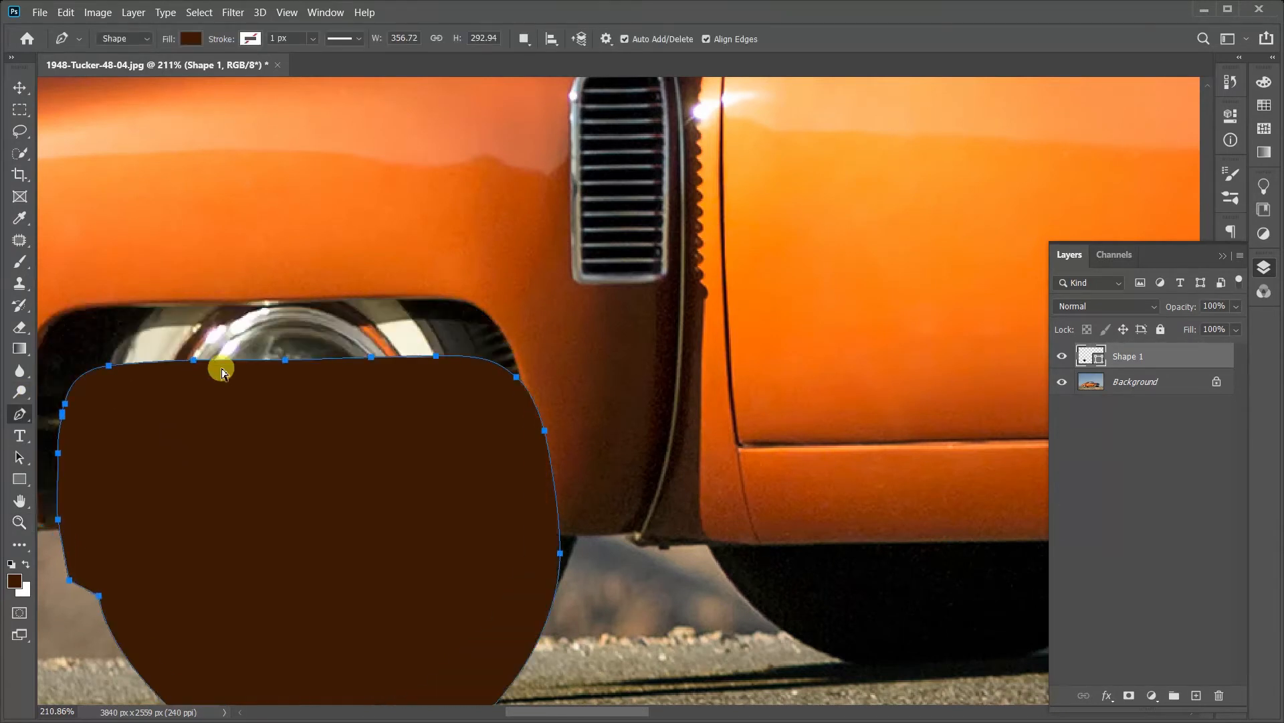
pyautogui.hotkey('ctrl', 'z')
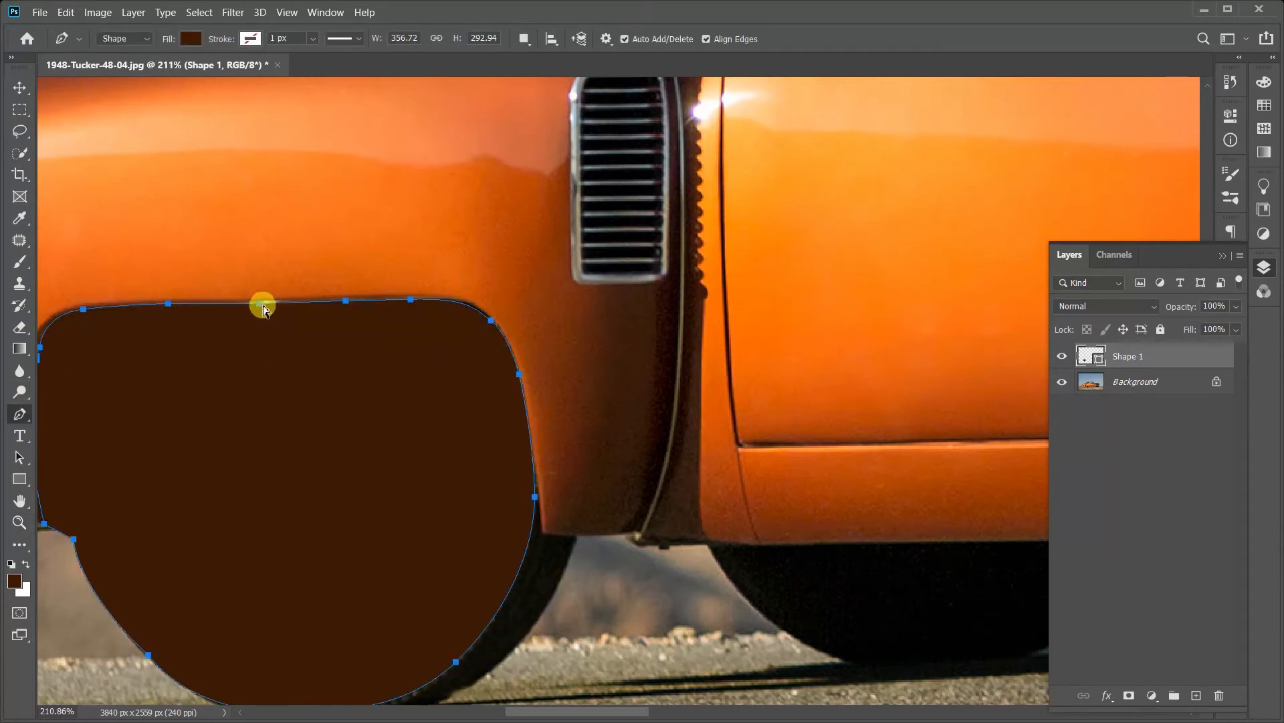
pyautogui.click(260, 308)
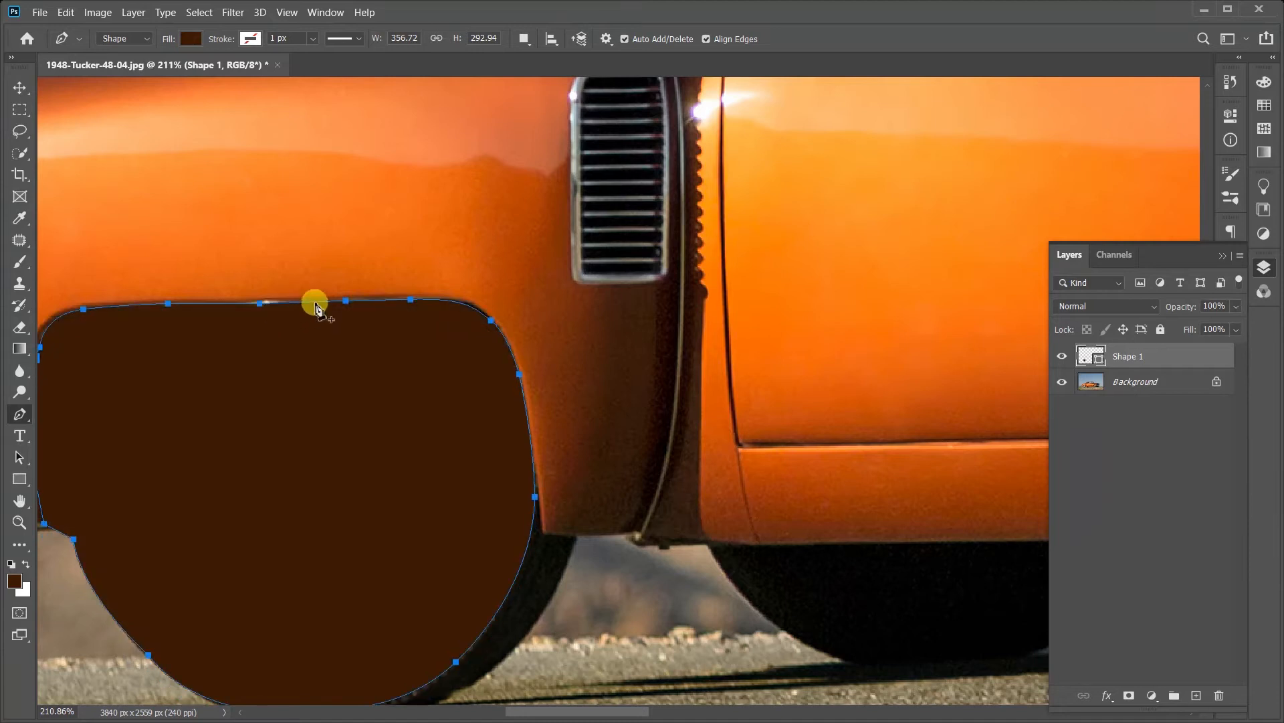
pyautogui.hotkey('ctrl', 'z')
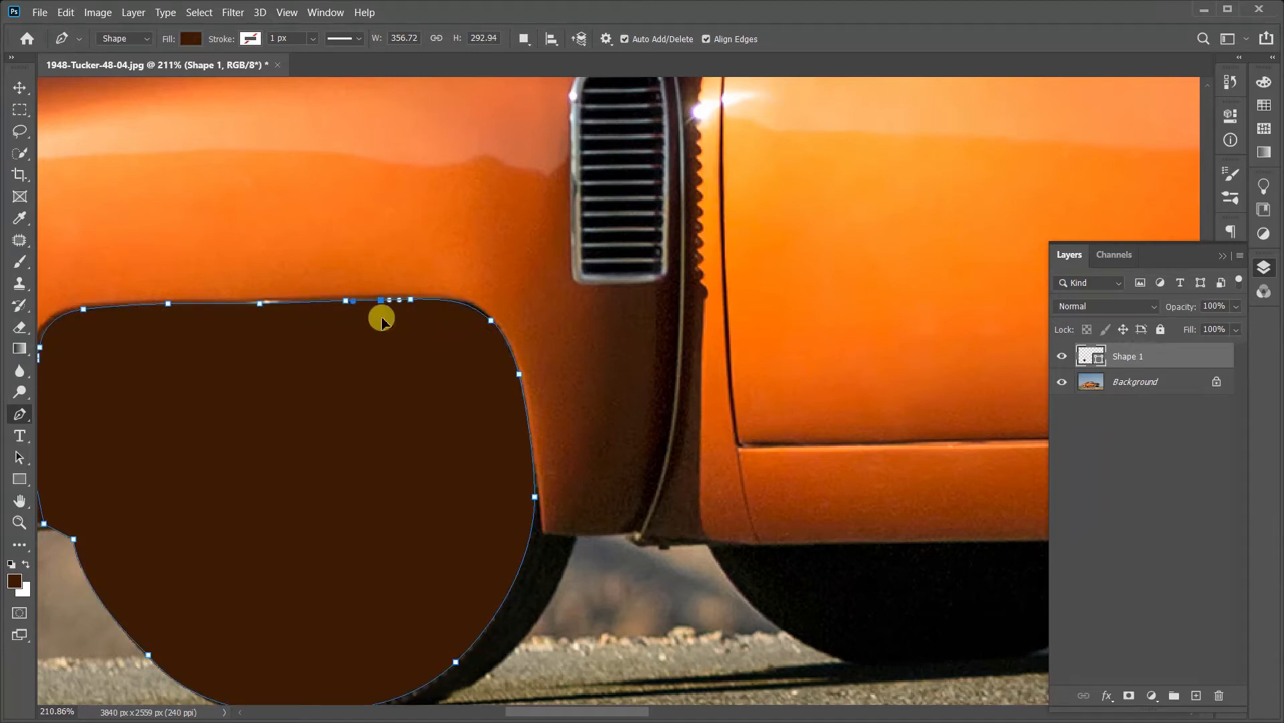
# Step: Try moving anchors and handles near the shape's top edge and front corner, undoing the top-edge moves
pyautogui.moveTo(382, 319); pyautogui.dragTo(367, 234)
pyautogui.hotkey('ctrl', 'z')
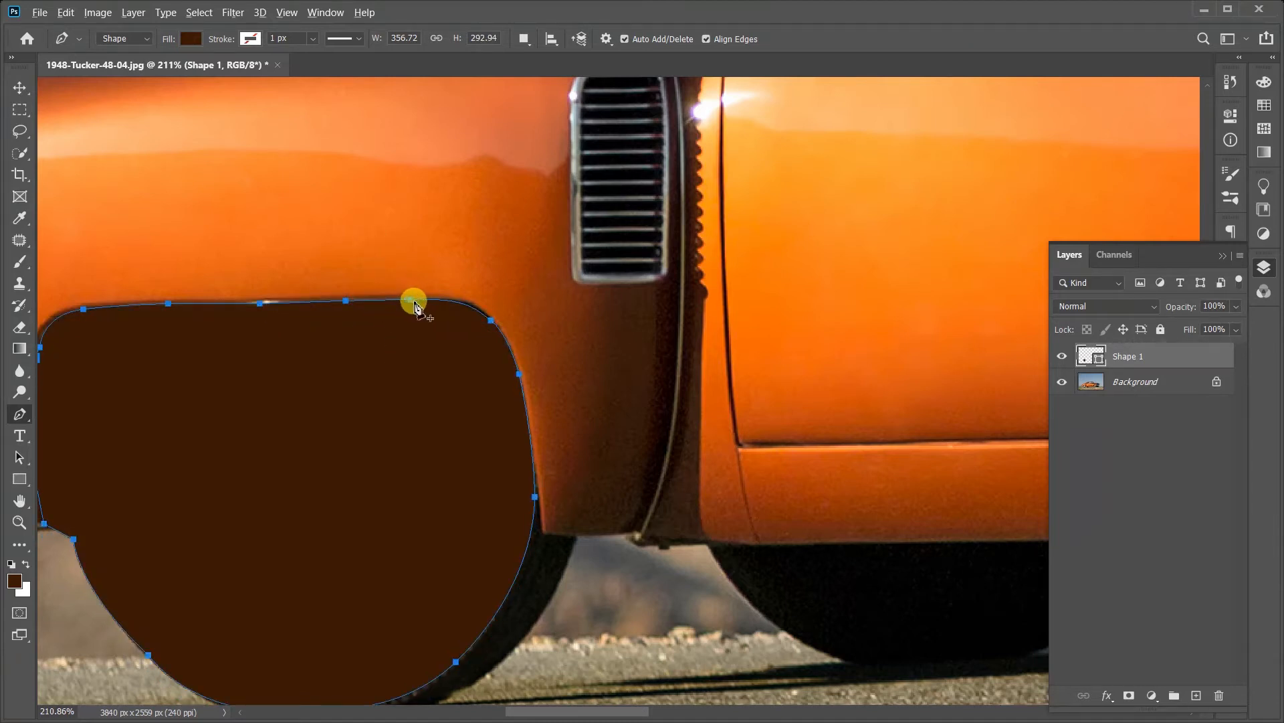
pyautogui.moveTo(414, 305); pyautogui.dragTo(265, 406)
pyautogui.hotkey('ctrl', 'z')
pyautogui.moveTo(491, 321); pyautogui.dragTo(541, 346)
pyautogui.scroll(-5, 541, 347)
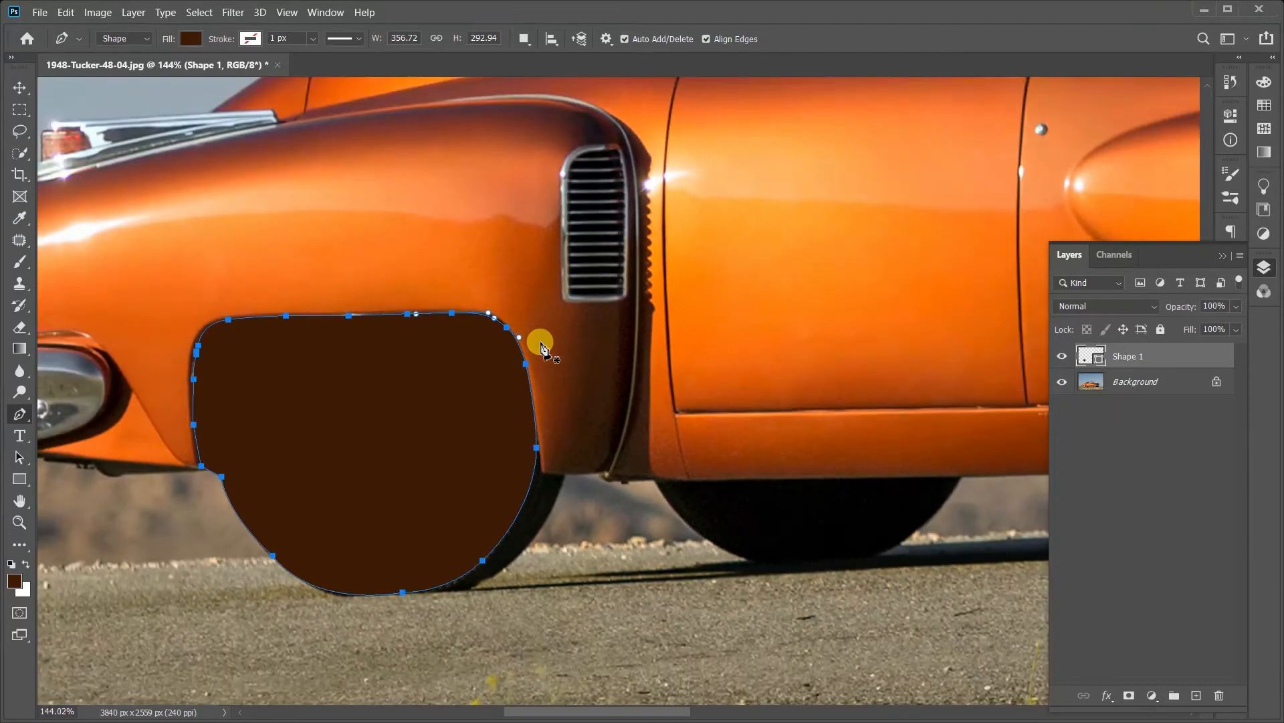
pyautogui.scroll(3, 541, 347)
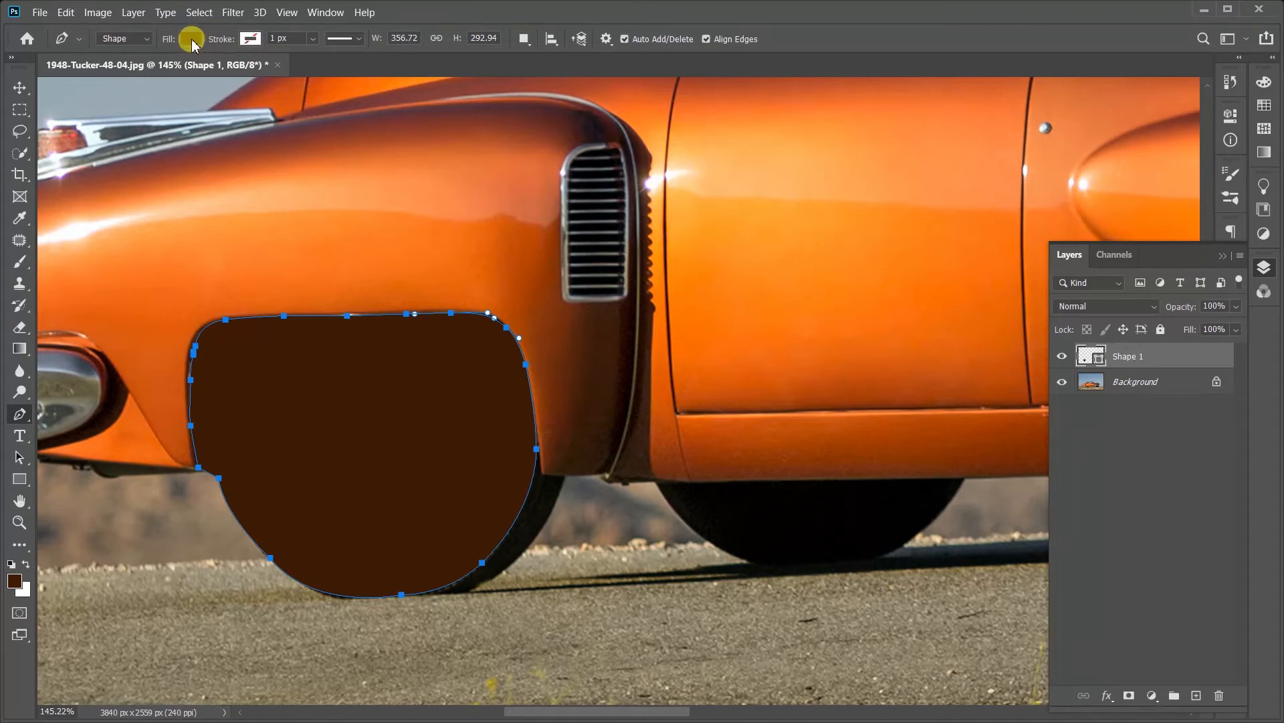
# Step: Try several recently used colors as the shape's fill, including a dark brown
pyautogui.click(191, 38)
pyautogui.click(194, 127)
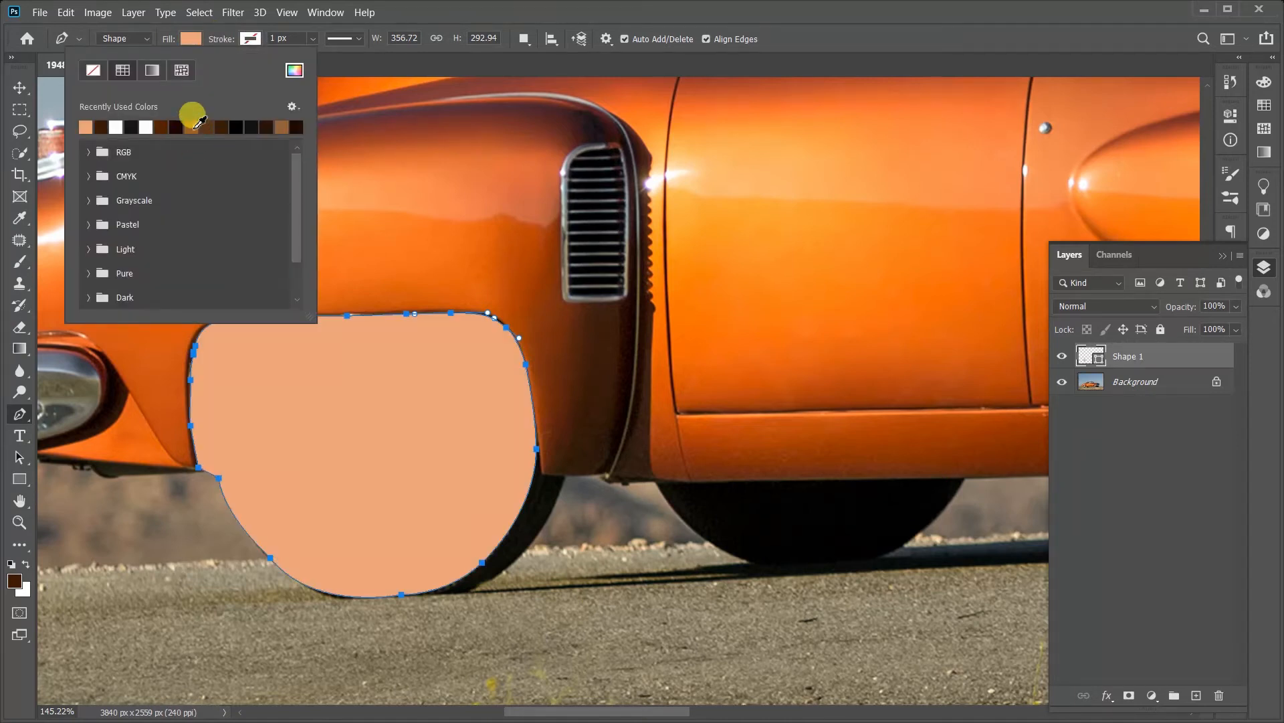
pyautogui.click(206, 127)
pyautogui.click(251, 127)
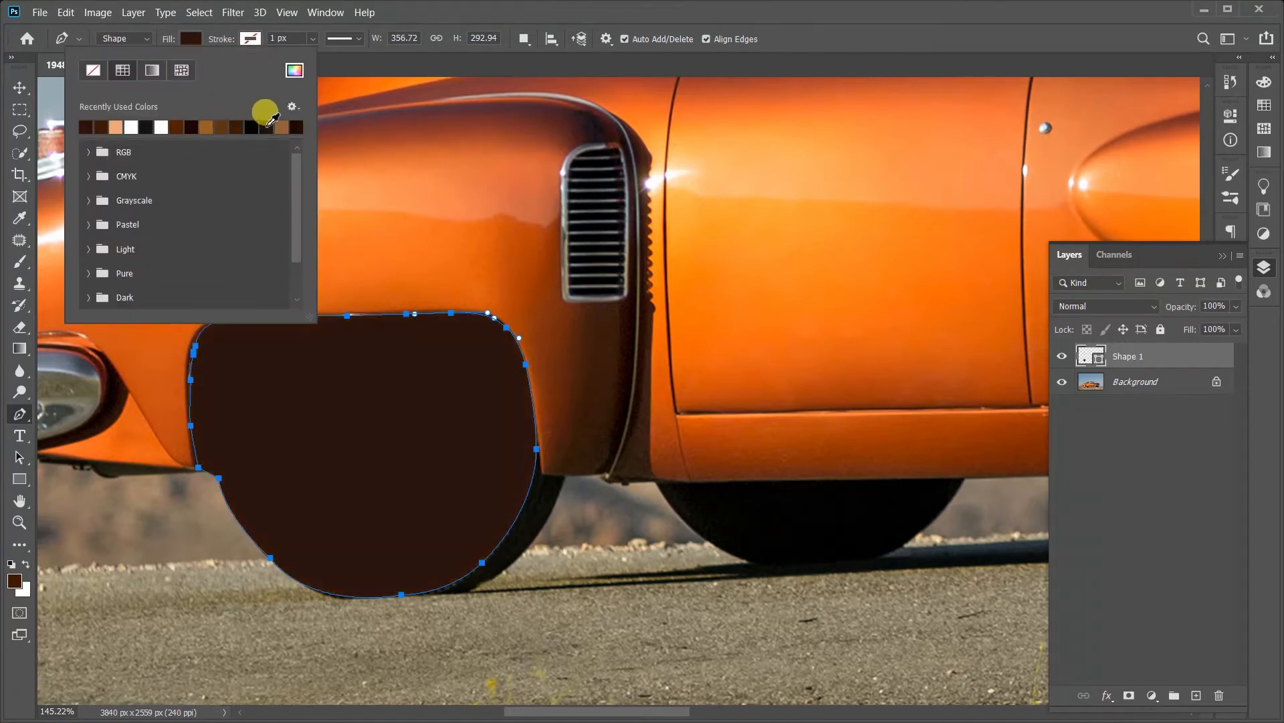
# Step: Change the shape's fill to a custom bright blue in the color picker
pyautogui.click(295, 70)
pyautogui.moveTo(965, 303)
pyautogui.mouseDown()
pyautogui.moveTo(1024, 273)
pyautogui.moveTo(1032, 249)
pyautogui.moveTo(958, 271)
pyautogui.mouseUp()
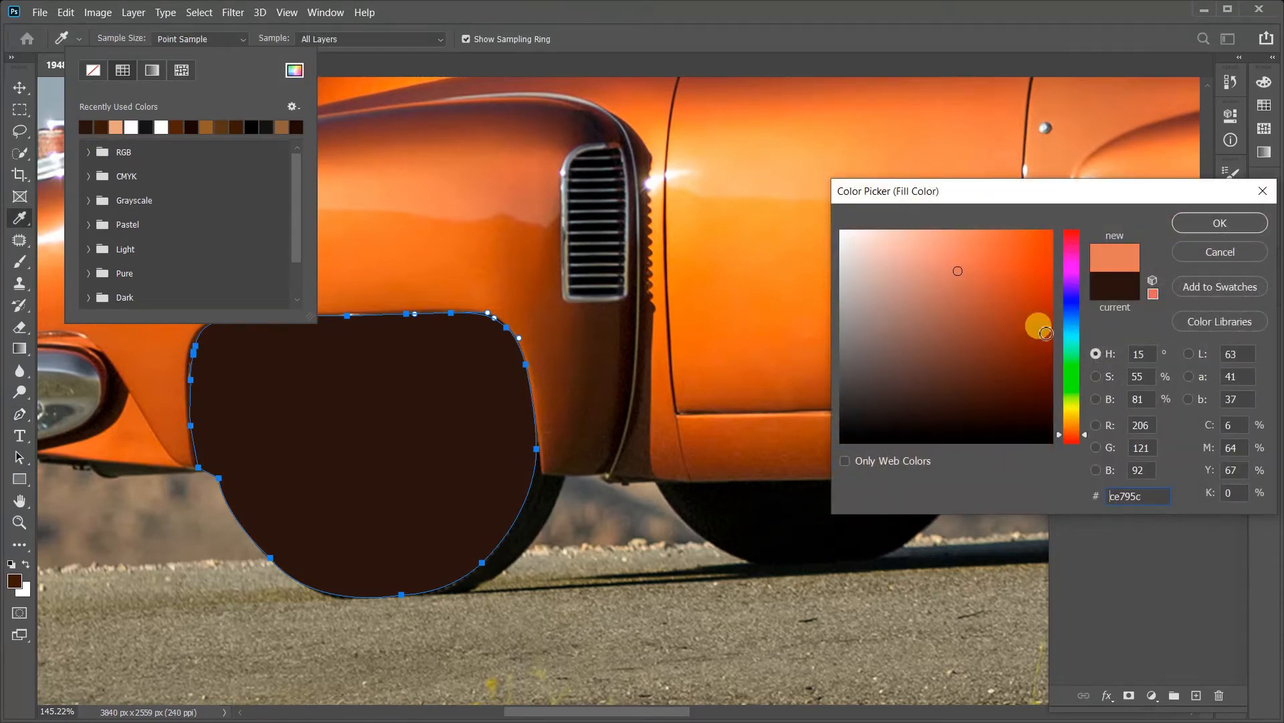
pyautogui.moveTo(1038, 321)
pyautogui.mouseDown()
pyautogui.moveTo(1032, 392)
pyautogui.moveTo(1013, 258)
pyautogui.moveTo(1028, 241)
pyautogui.mouseUp()
pyautogui.moveTo(1068, 304); pyautogui.dragTo(1070, 321)
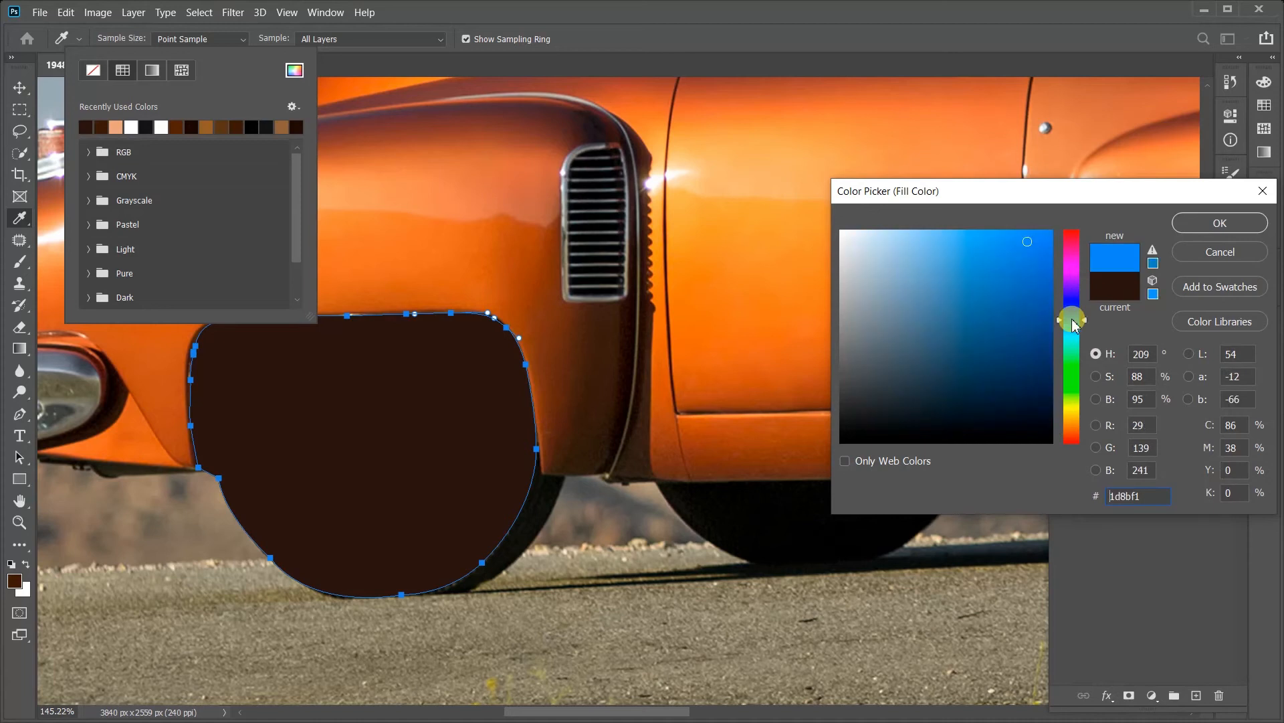
pyautogui.moveTo(996, 337); pyautogui.dragTo(1023, 285)
pyautogui.moveTo(1041, 240)
pyautogui.mouseDown()
pyautogui.moveTo(1004, 258)
pyautogui.moveTo(975, 244)
pyautogui.mouseUp()
pyautogui.click(1218, 224)
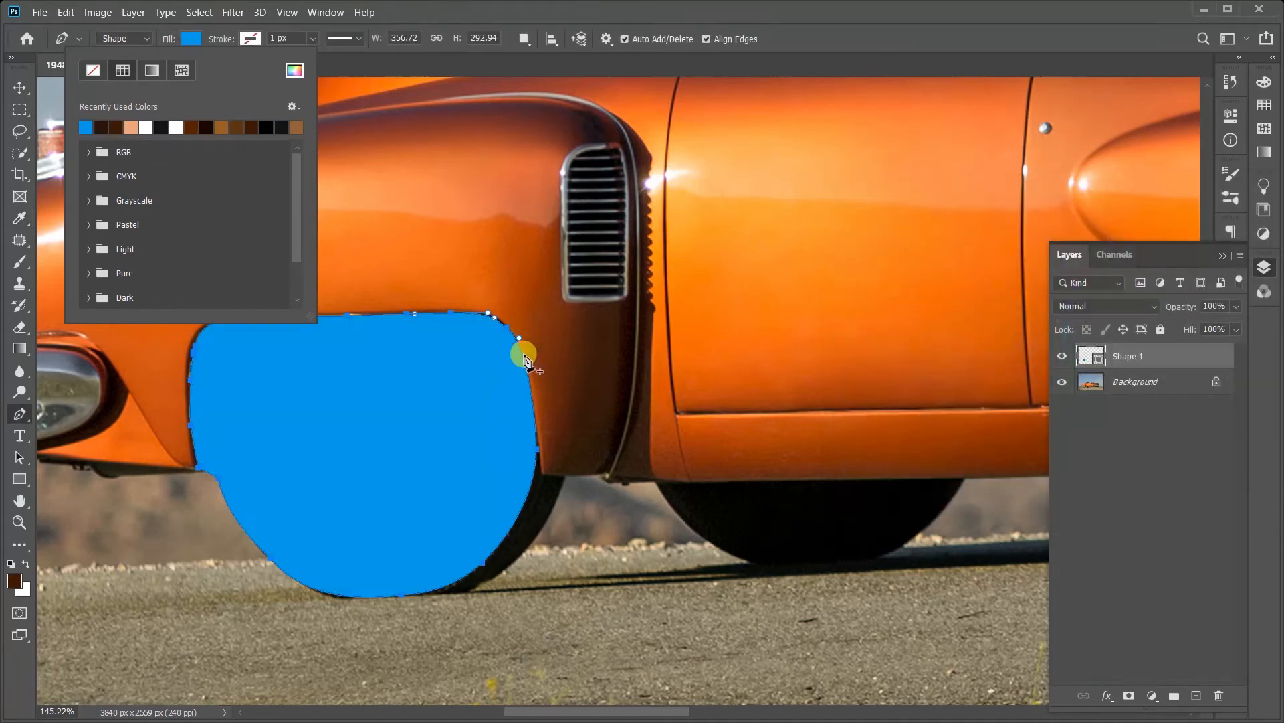
pyautogui.click(203, 41)
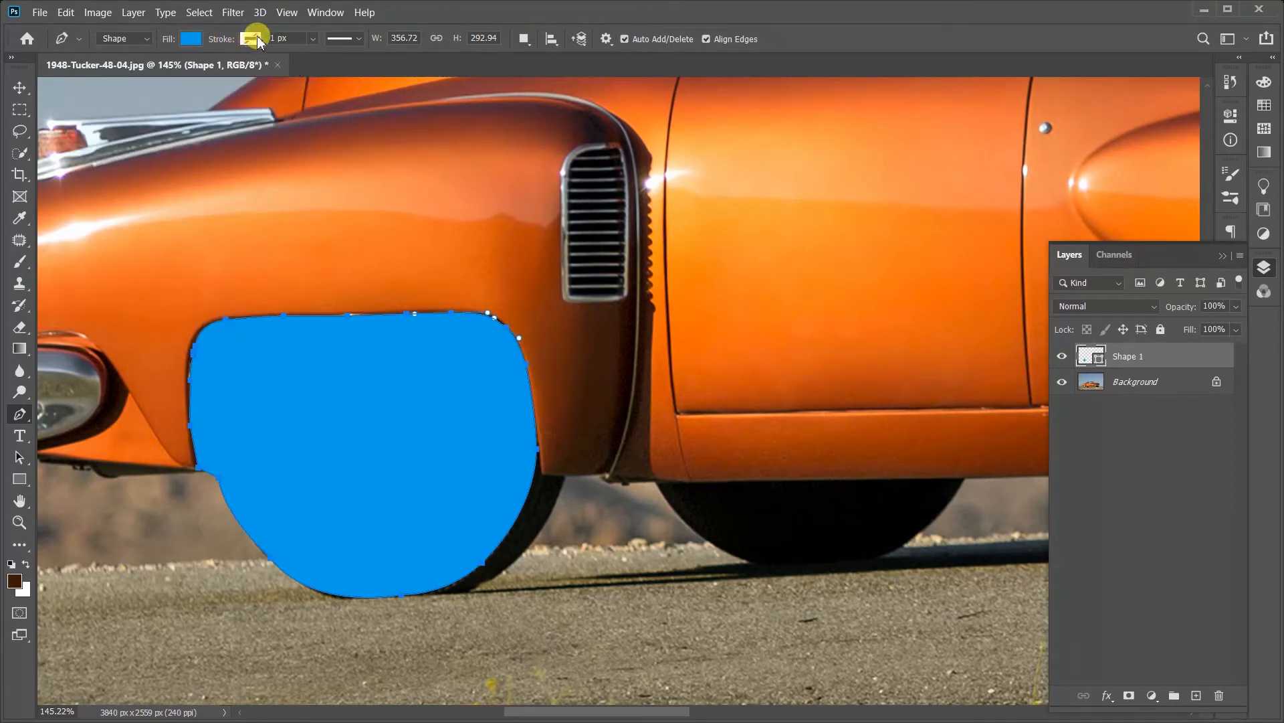
# Step: Give the blue shape a black 56.25 px stroke and try the dashed and dotted line styles on it
pyautogui.click(313, 39)
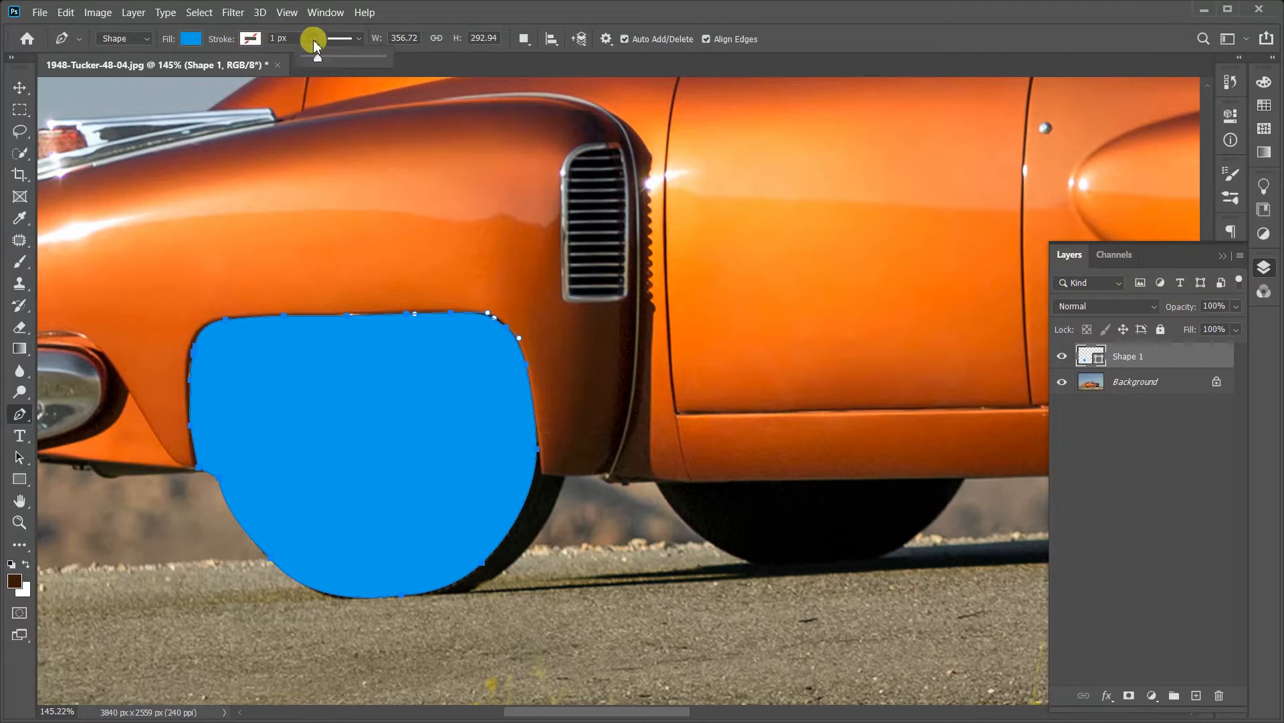
pyautogui.moveTo(318, 56)
pyautogui.mouseDown()
pyautogui.moveTo(375, 69)
pyautogui.moveTo(327, 69)
pyautogui.moveTo(350, 61)
pyautogui.mouseUp()
pyautogui.click(343, 38)
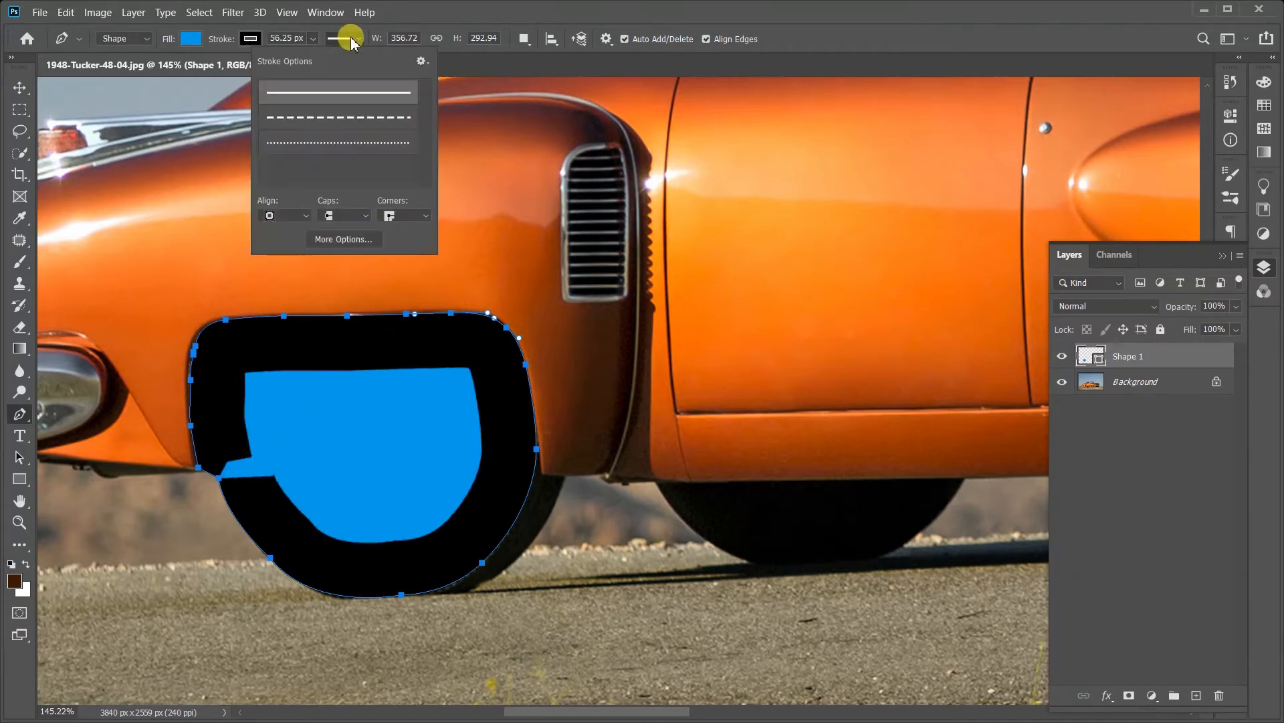
pyautogui.click(346, 118)
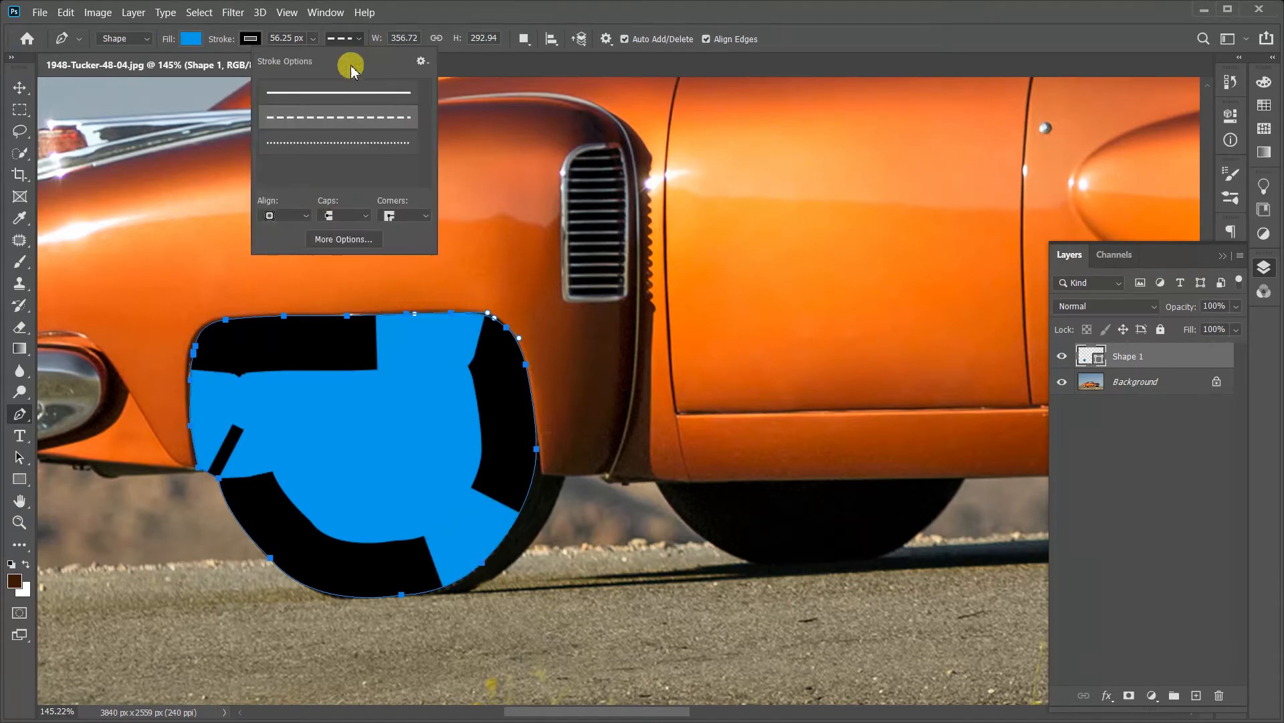
pyautogui.click(351, 141)
pyautogui.click(346, 41)
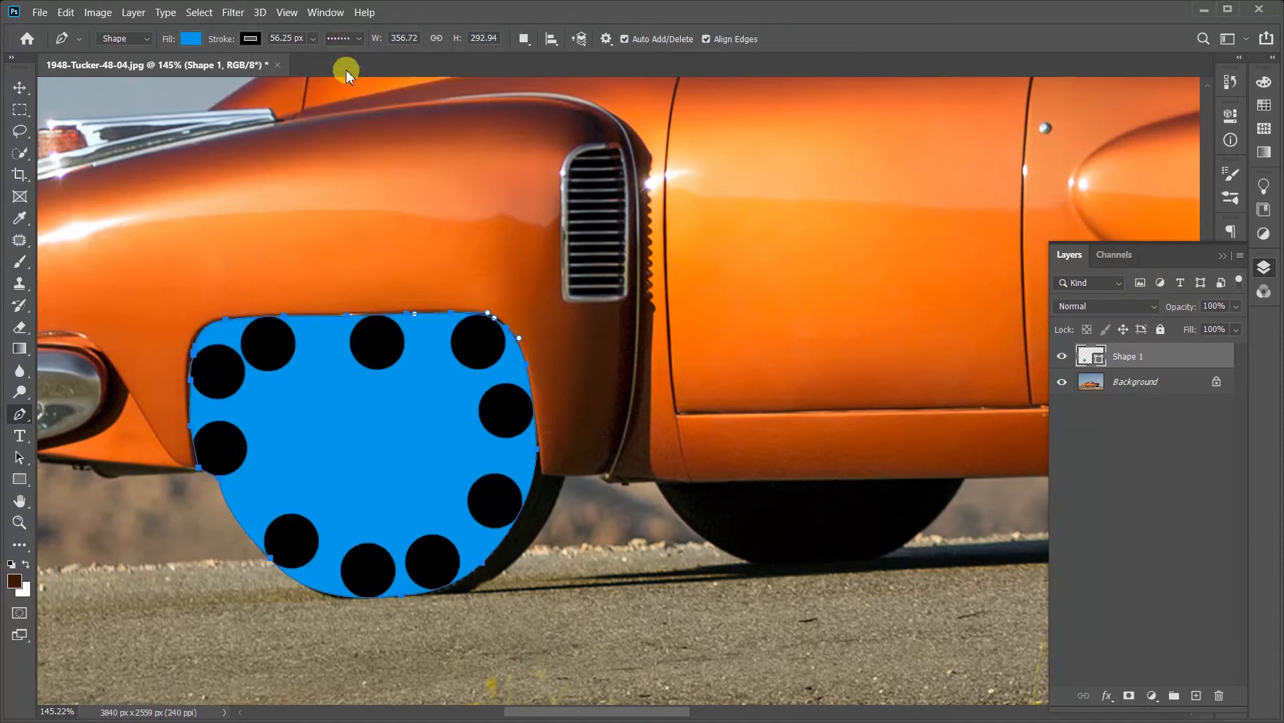
pyautogui.click(345, 40)
pyautogui.click(345, 117)
pyautogui.click(344, 40)
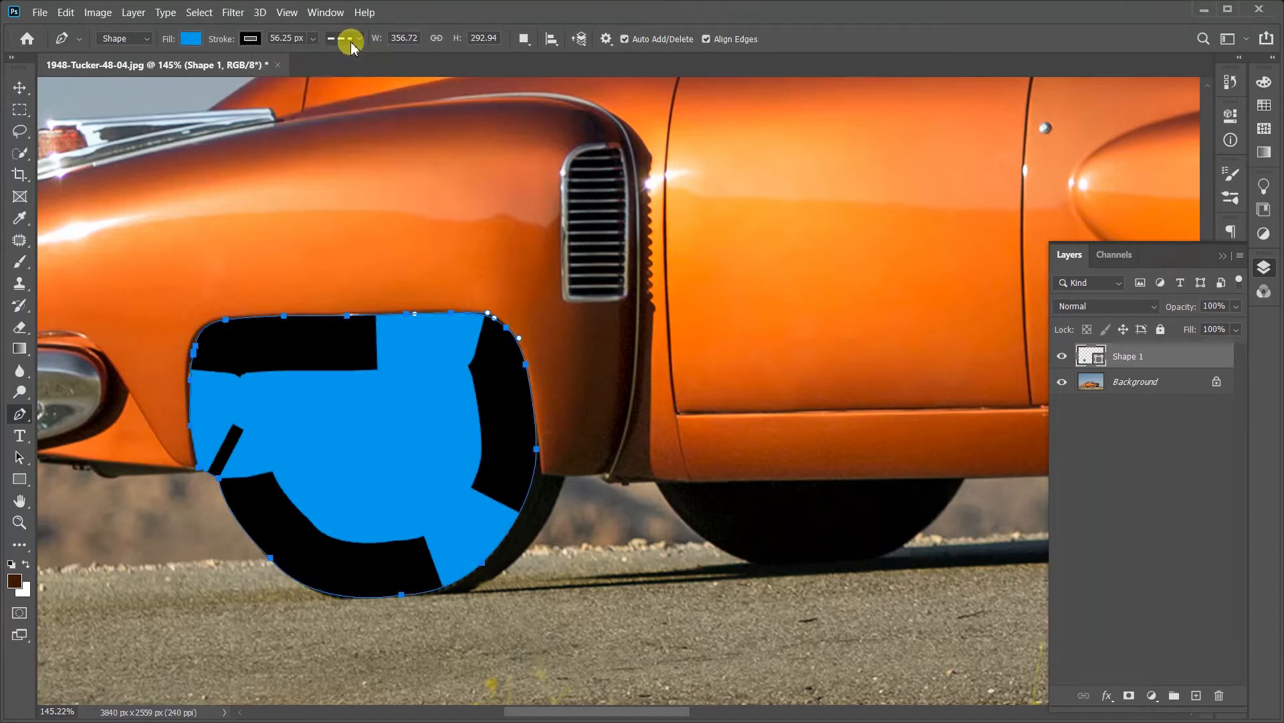
# Step: Reduce the shape's stroke width to 0.81 px and switch its line style to dotted
pyautogui.click(312, 38)
pyautogui.moveTo(302, 61); pyautogui.dragTo(293, 61)
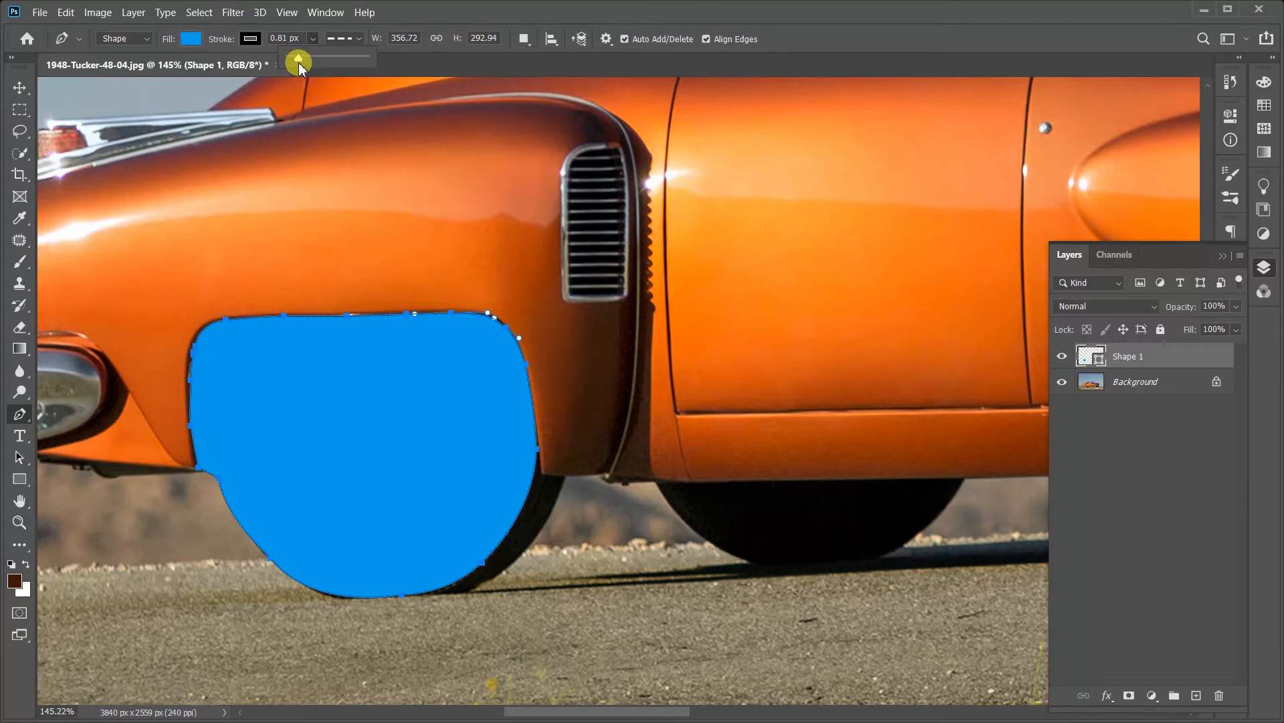
pyautogui.click(344, 39)
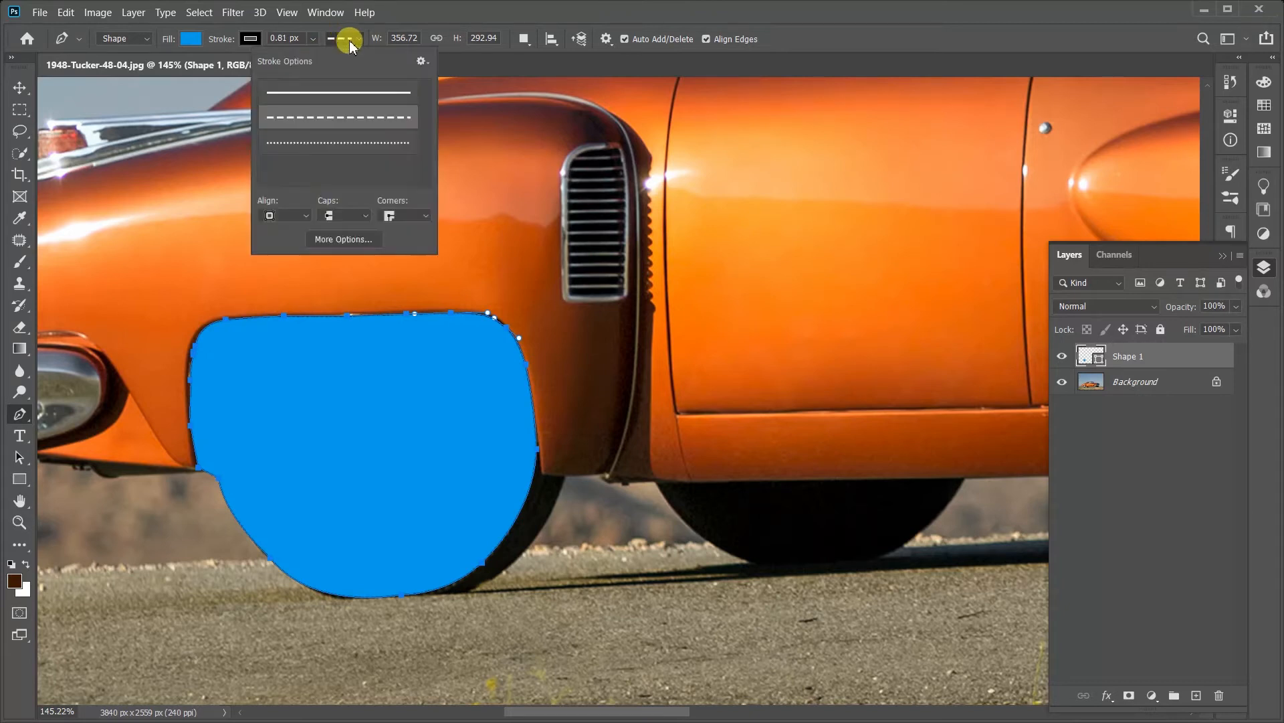
pyautogui.click(350, 142)
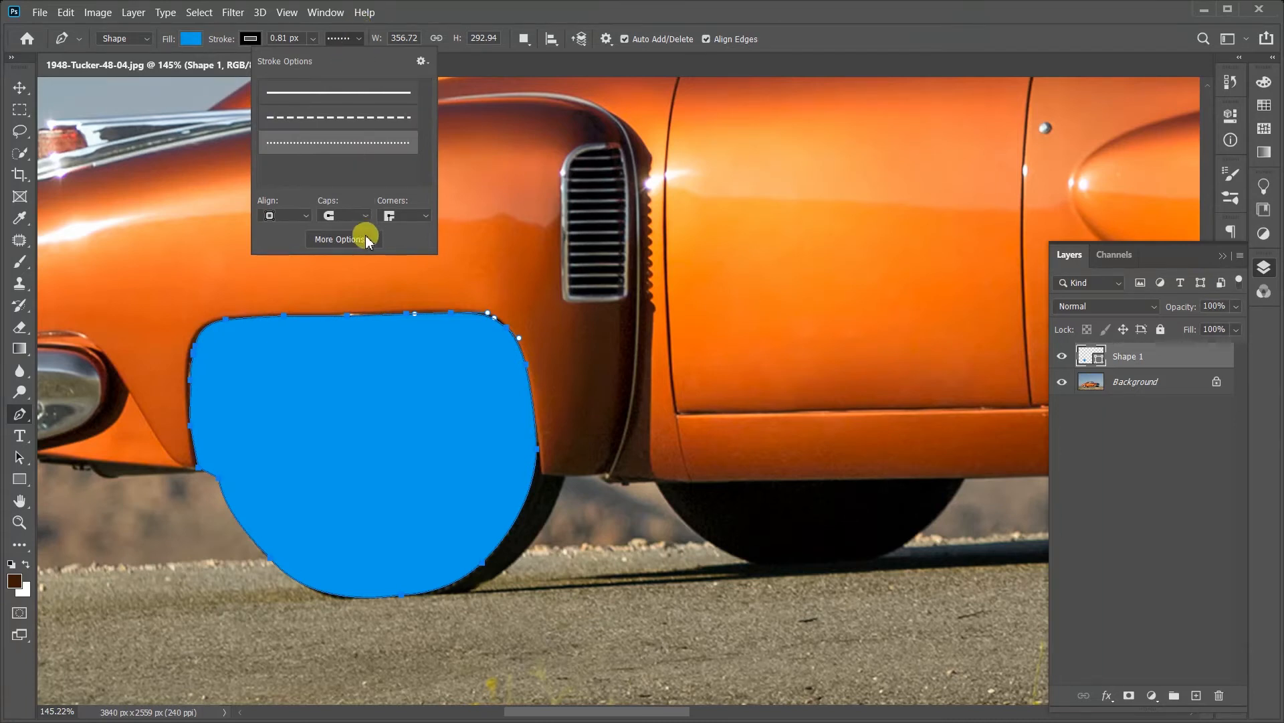
# Step: Deselect the shape with the Move tool and examine its thin dotted outline along the wheel arch up close
pyautogui.click(20, 87)
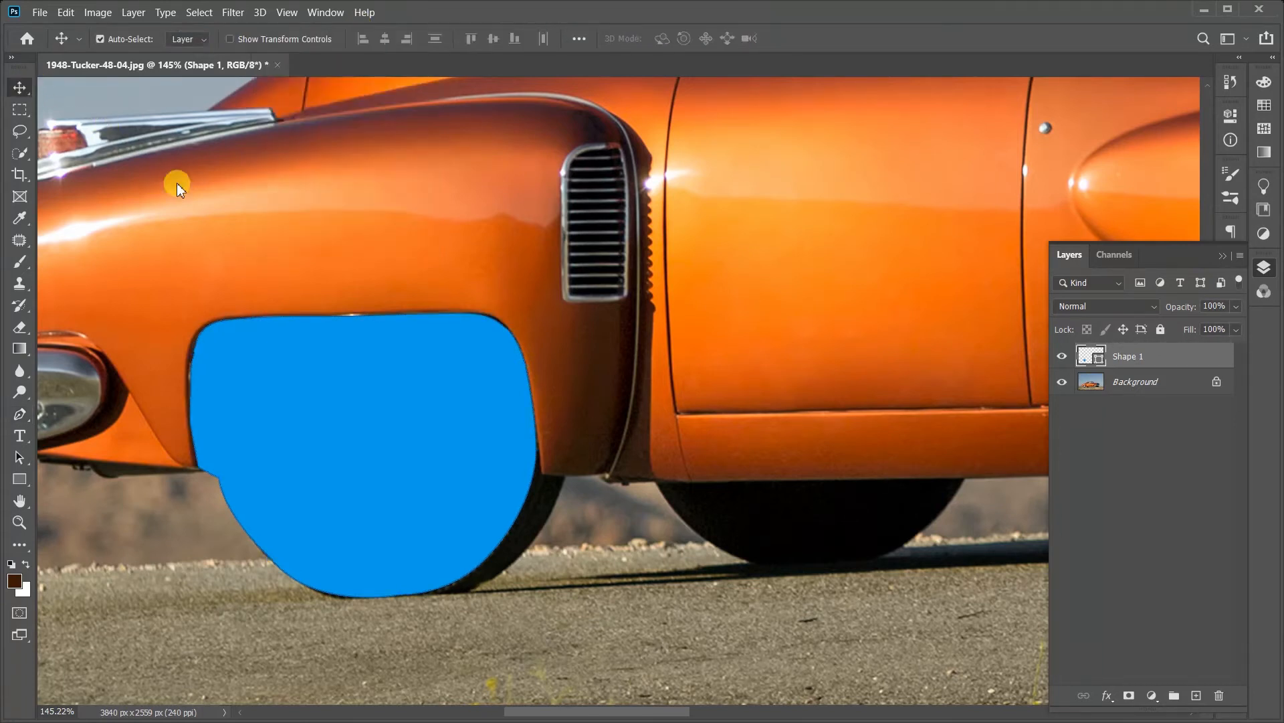
pyautogui.click(217, 276)
pyautogui.scroll(10, 217, 342)
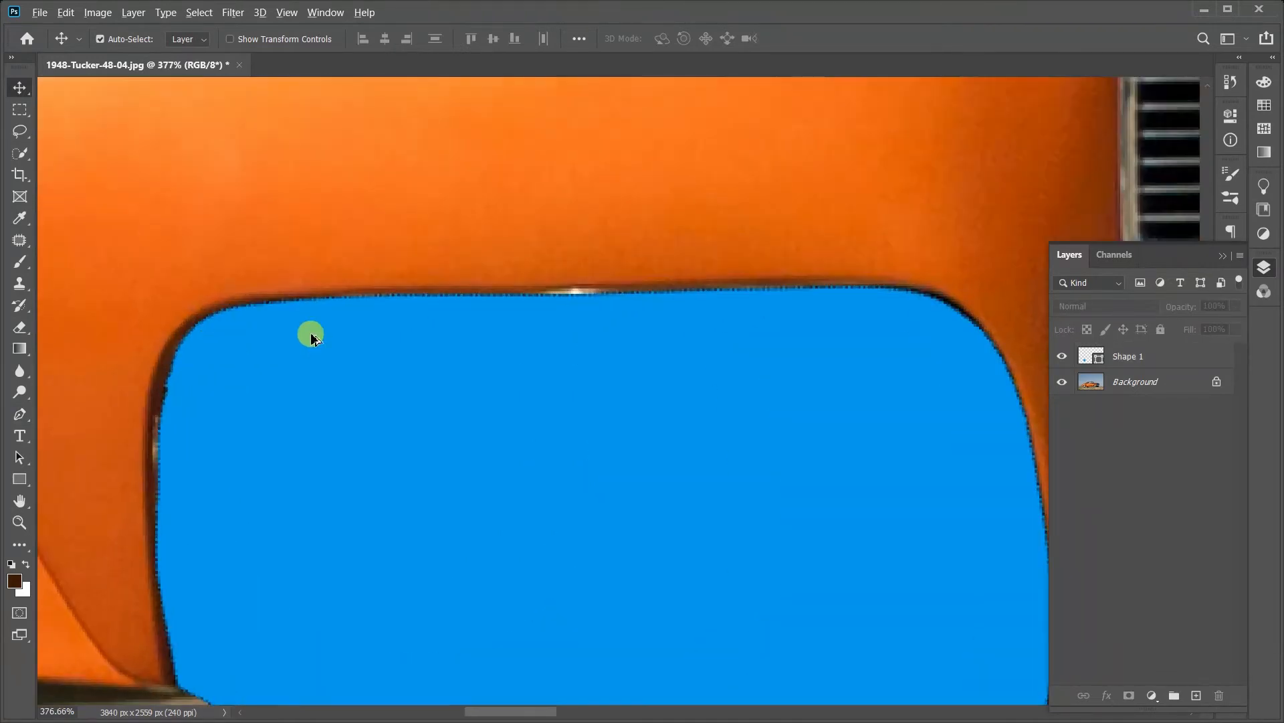
pyautogui.scroll(-8, 312, 334)
pyautogui.scroll(2, 473, 329)
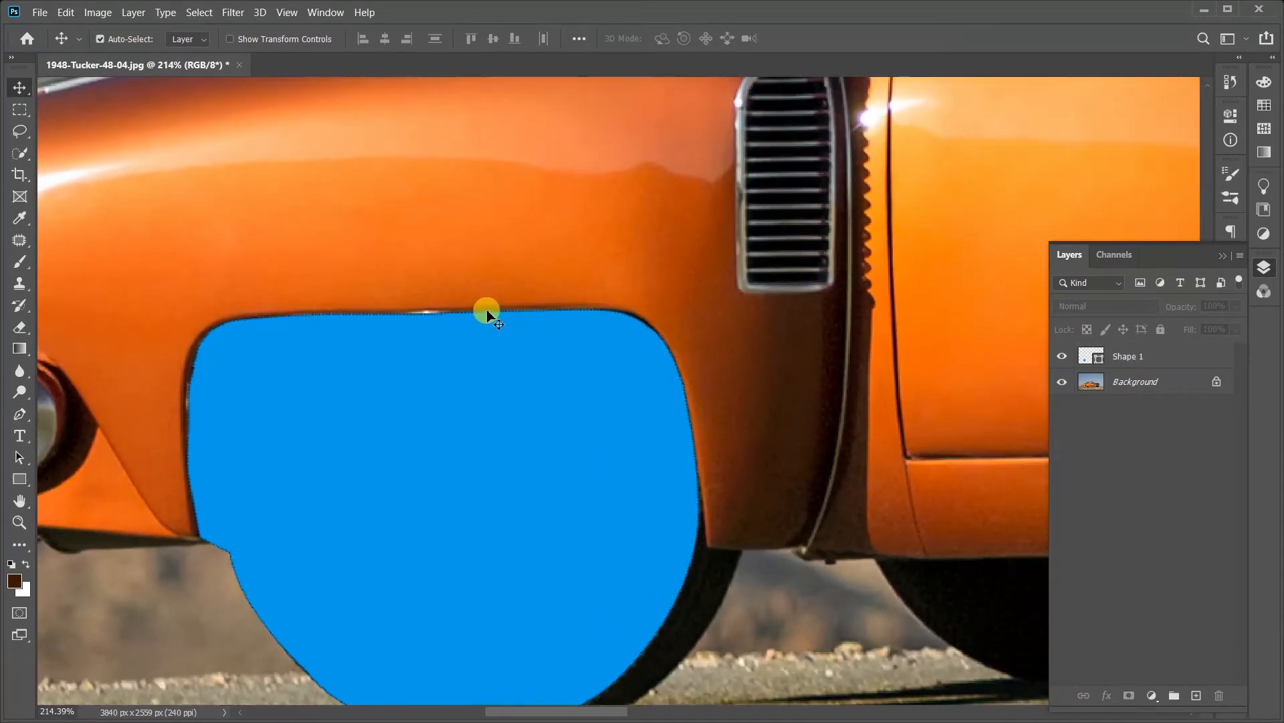
pyautogui.press('p')
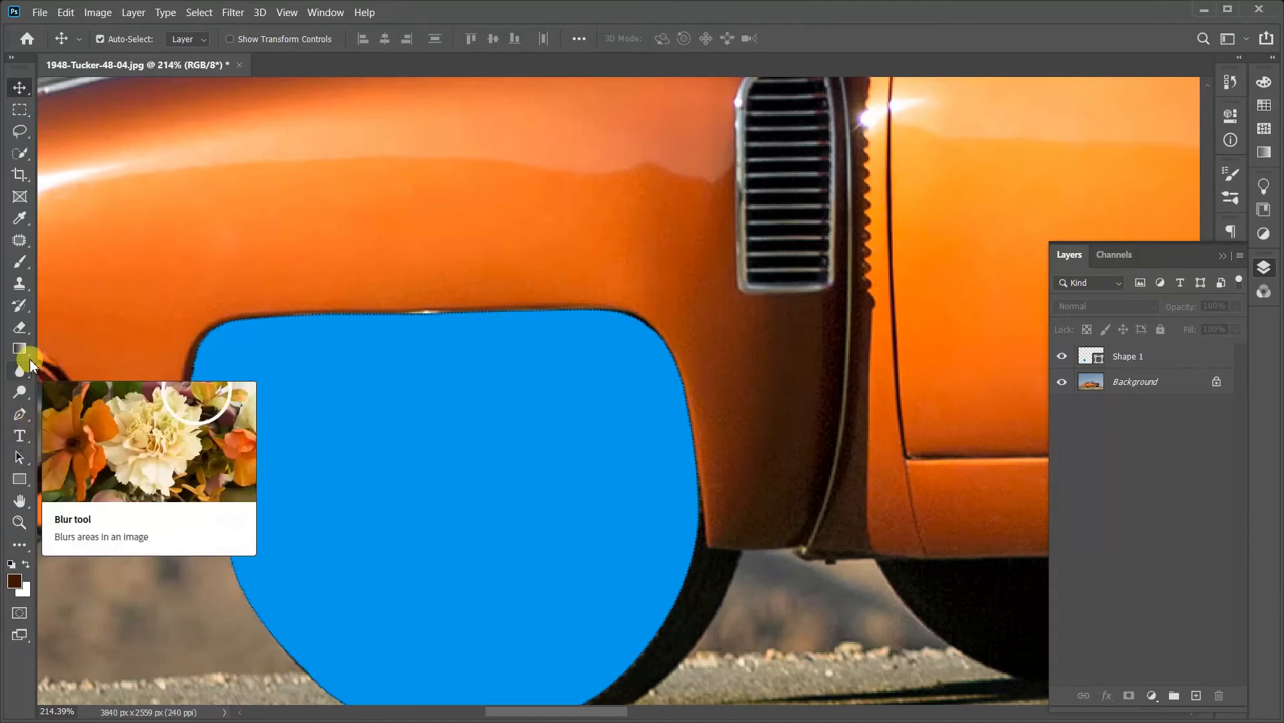
# Step: Reselect the blue shape and open the fill color of the Shape 1 layer, then cancel
pyautogui.click(444, 453)
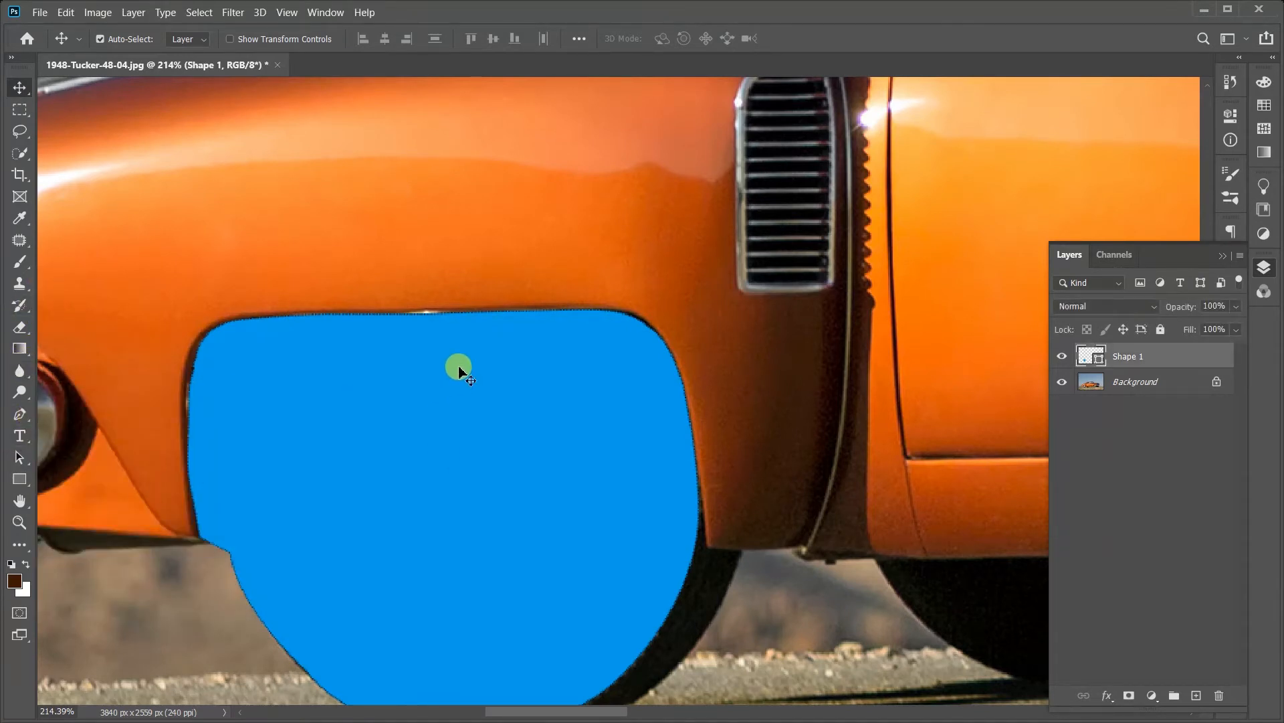
pyautogui.click(352, 310)
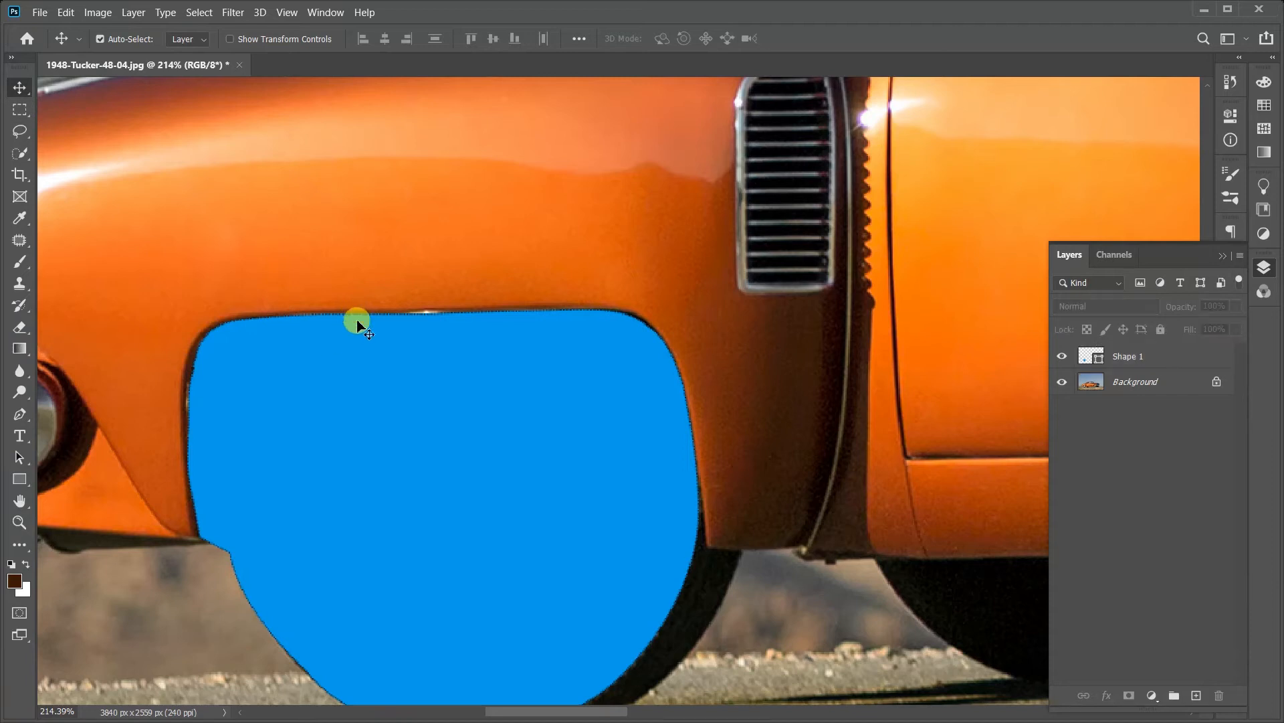
pyautogui.click(357, 321)
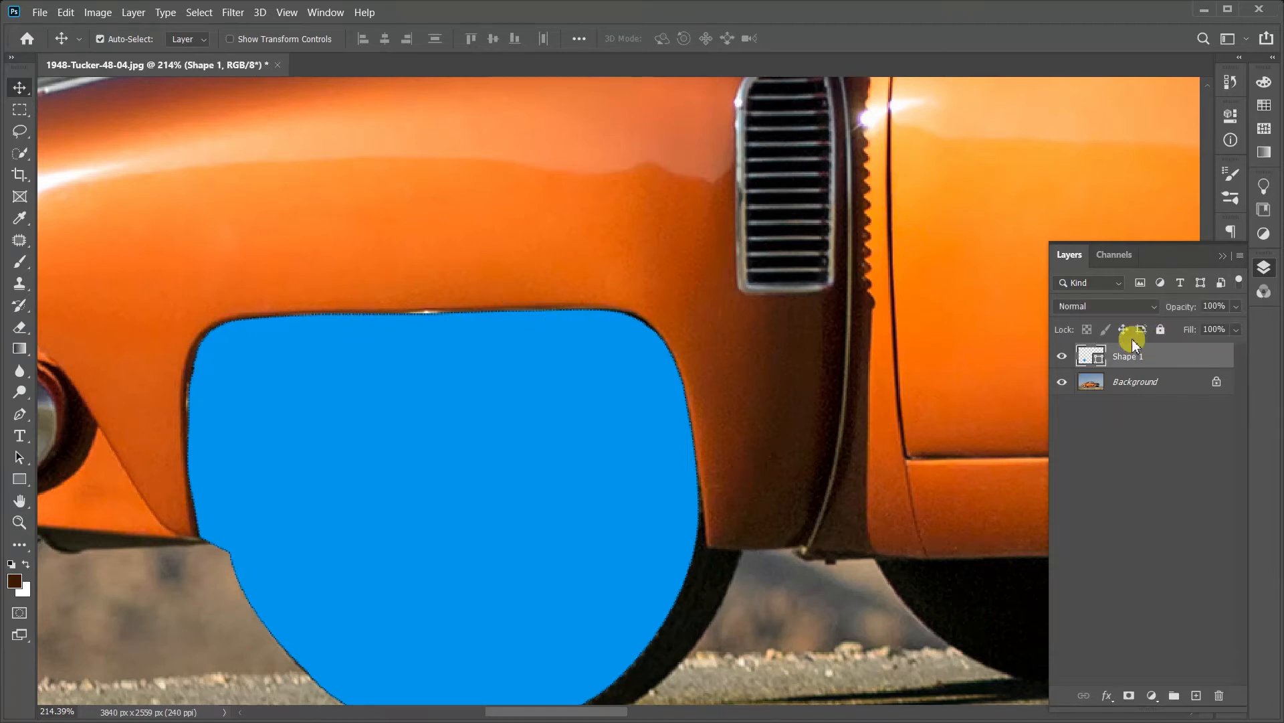
pyautogui.doubleClick(1095, 354)
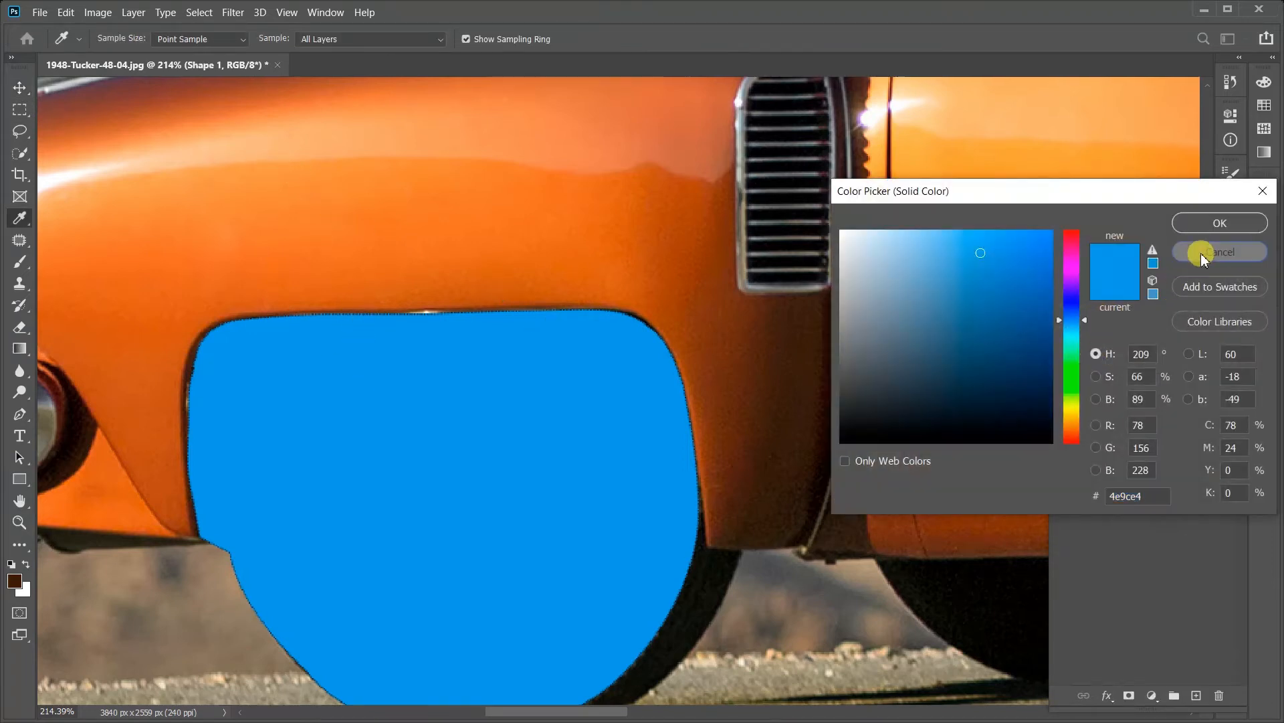
pyautogui.click(1227, 249)
# Step: Return to the Pen tool and set the shape's dotted stroke width to 12.66 px
pyautogui.press('p')
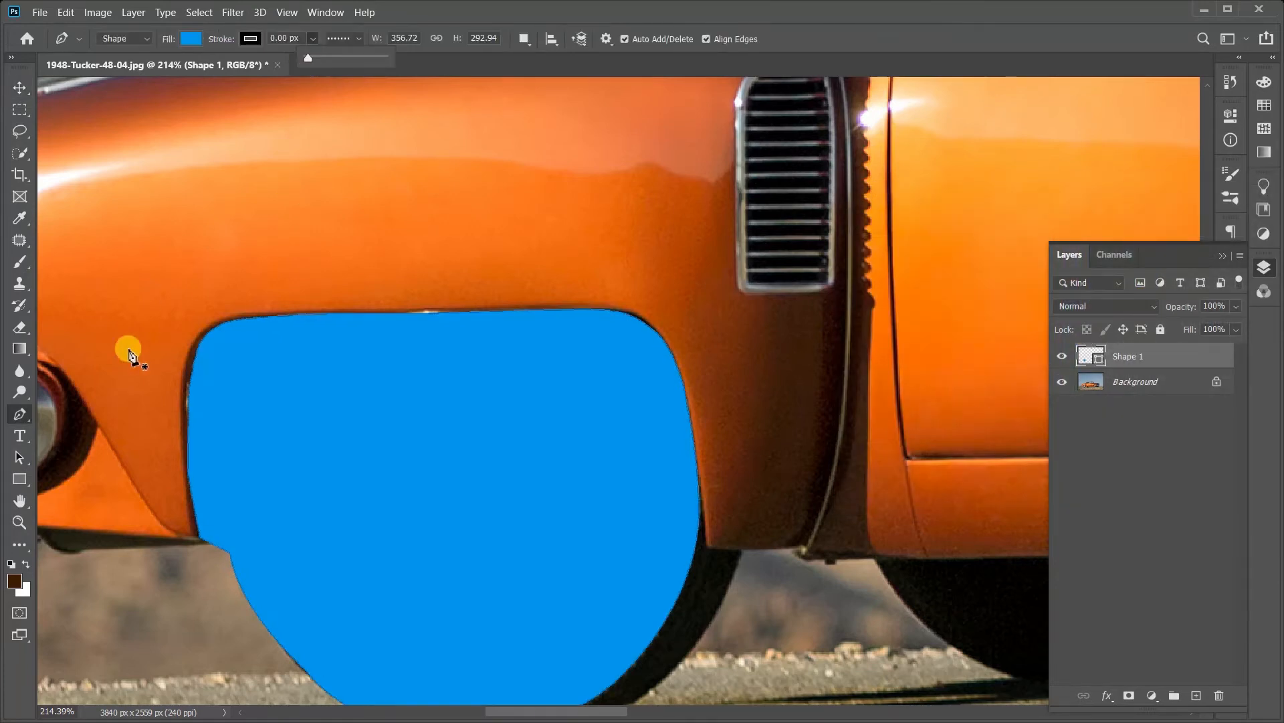
pyautogui.click(22, 418)
pyautogui.moveTo(323, 58); pyautogui.dragTo(332, 60)
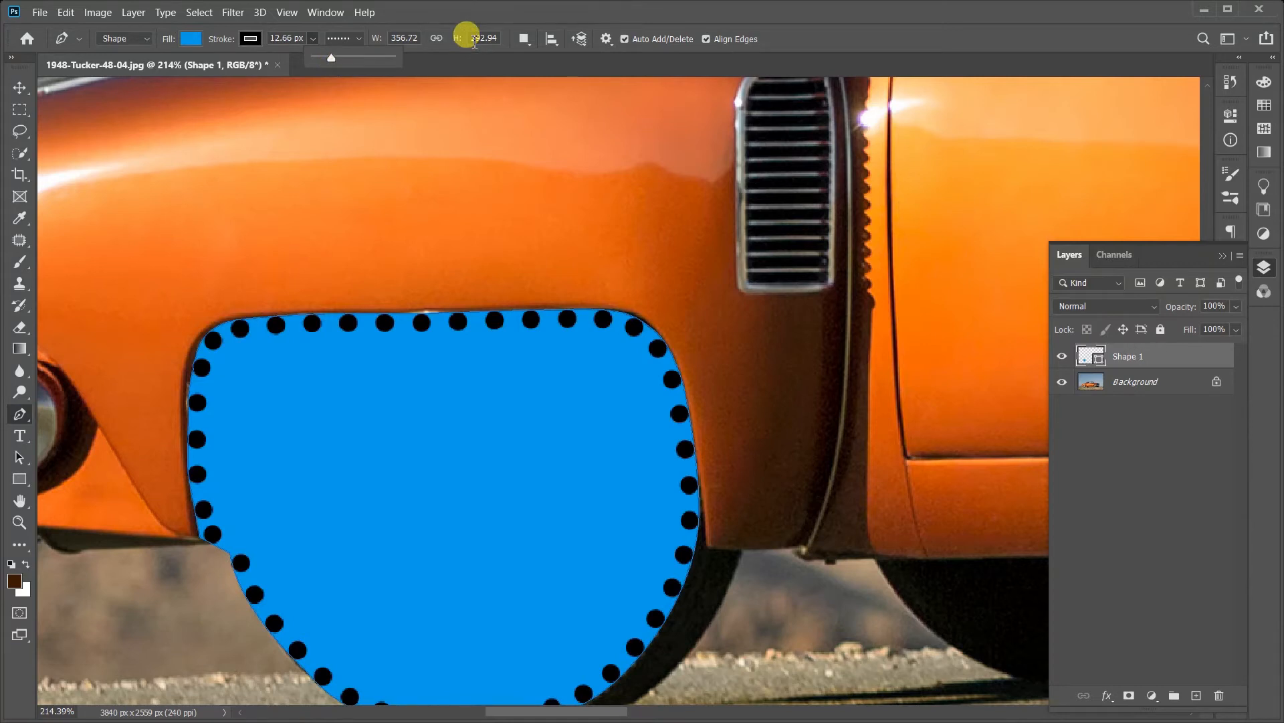
pyautogui.press('Return')
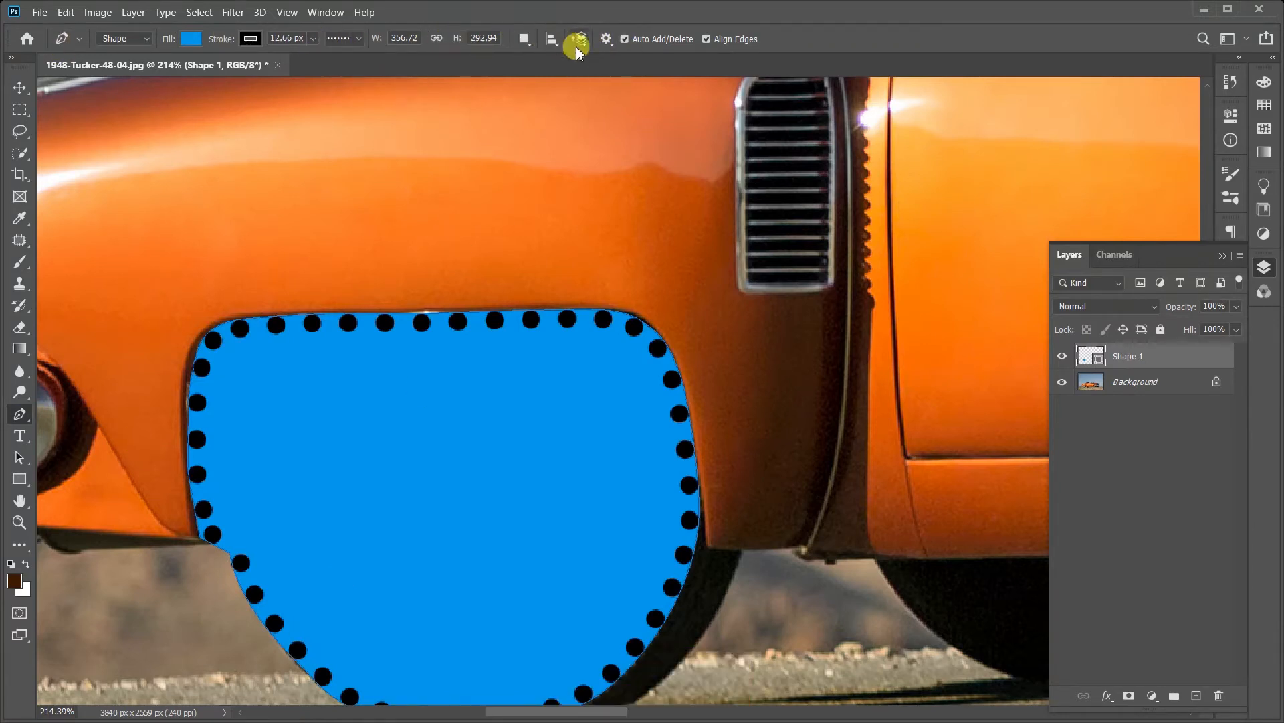
# Step: View the Pen tool's path options and path operation choices, keeping New Layer selected
pyautogui.click(602, 42)
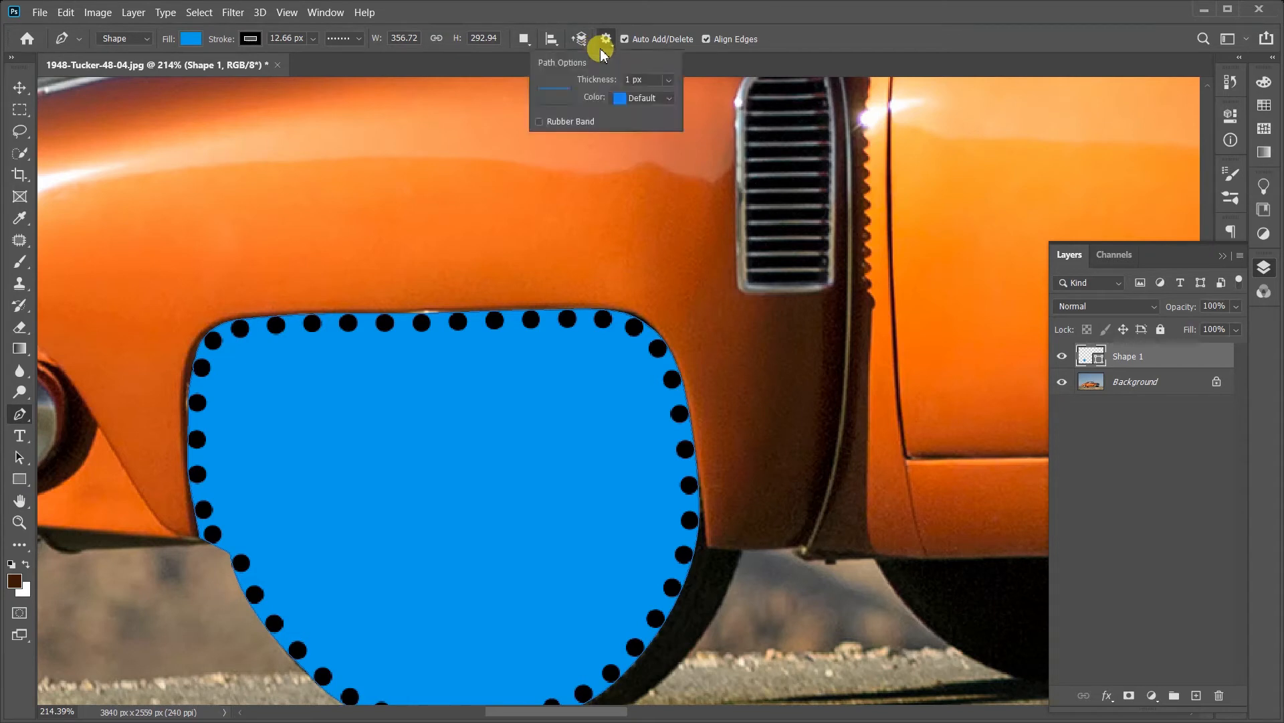
pyautogui.click(525, 39)
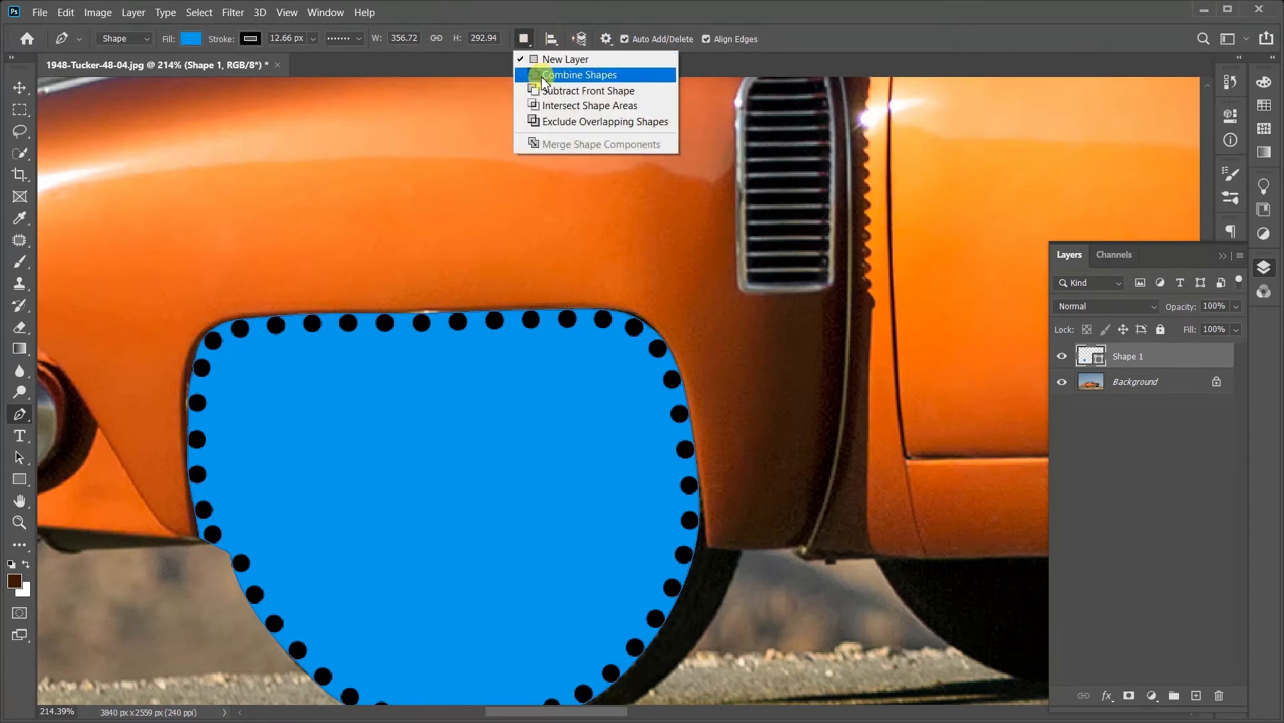
pyautogui.click(527, 40)
pyautogui.click(528, 43)
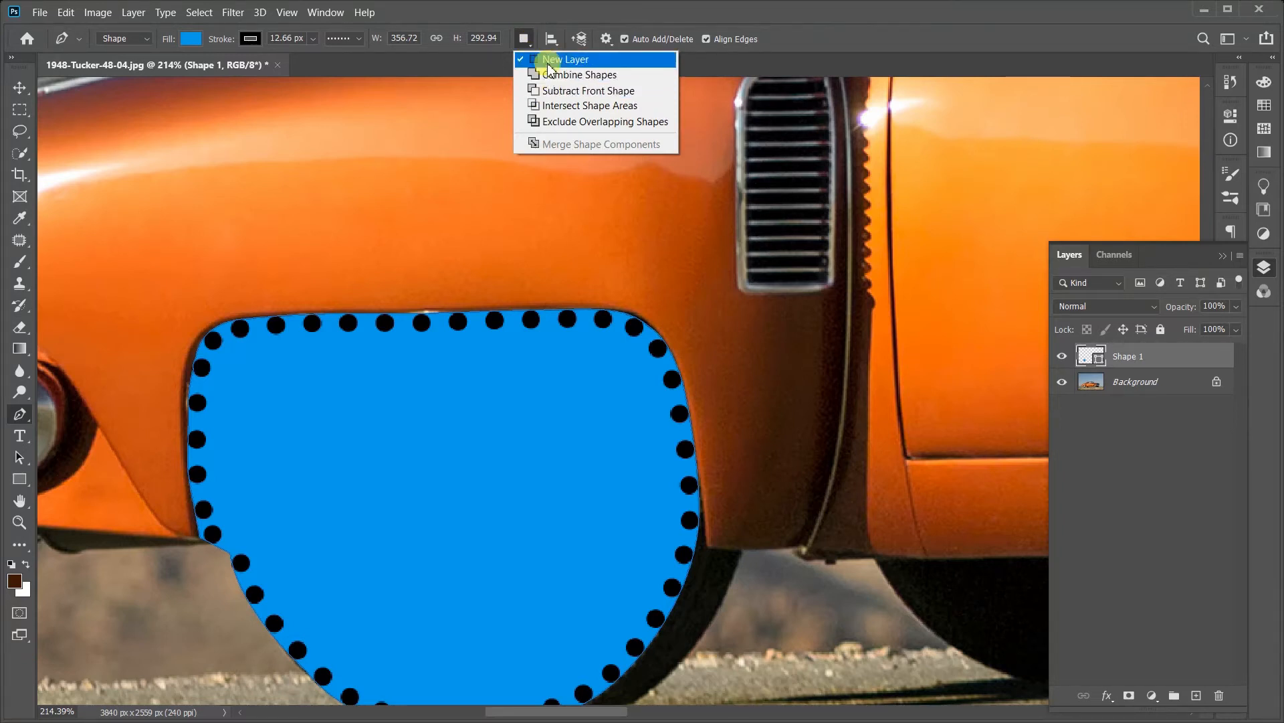
pyautogui.click(547, 64)
# Step: With Combine Shapes, draw a large rounded closed path overlapping the wheel shape's upper front corner on the same layer
pyautogui.click(525, 39)
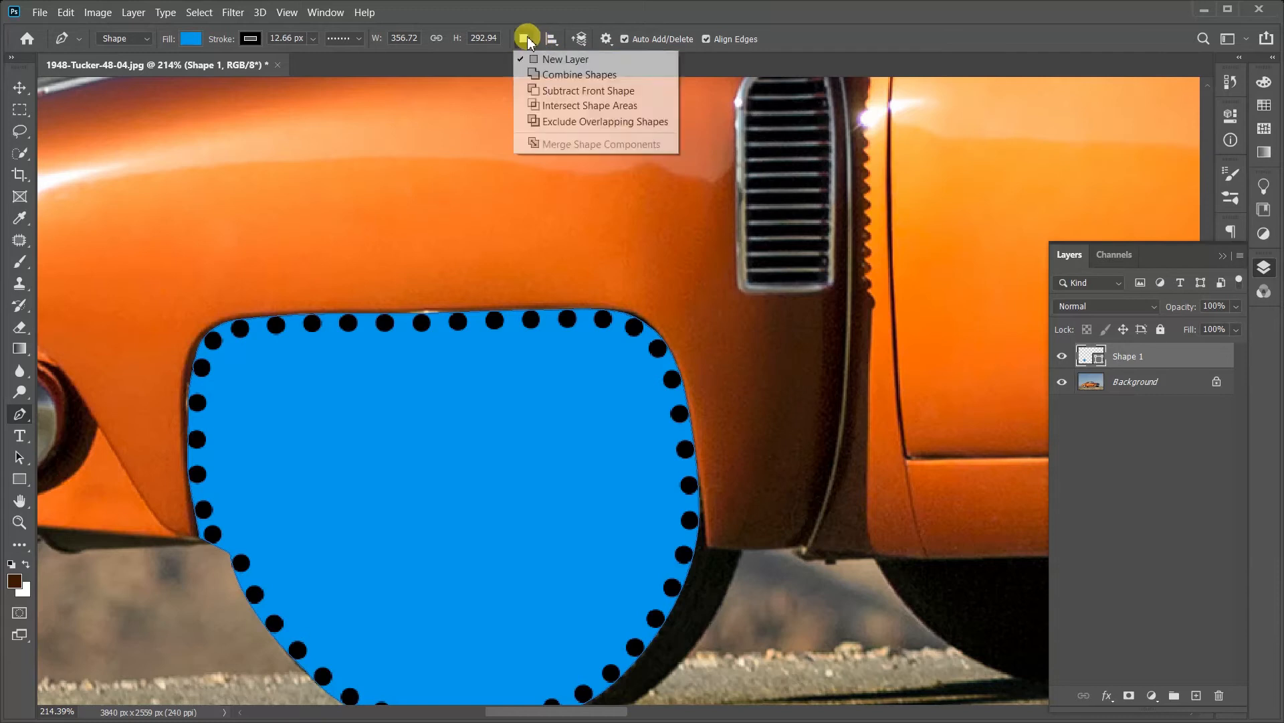
pyautogui.click(552, 75)
pyautogui.click(527, 192)
pyautogui.moveTo(438, 367); pyautogui.dragTo(444, 432)
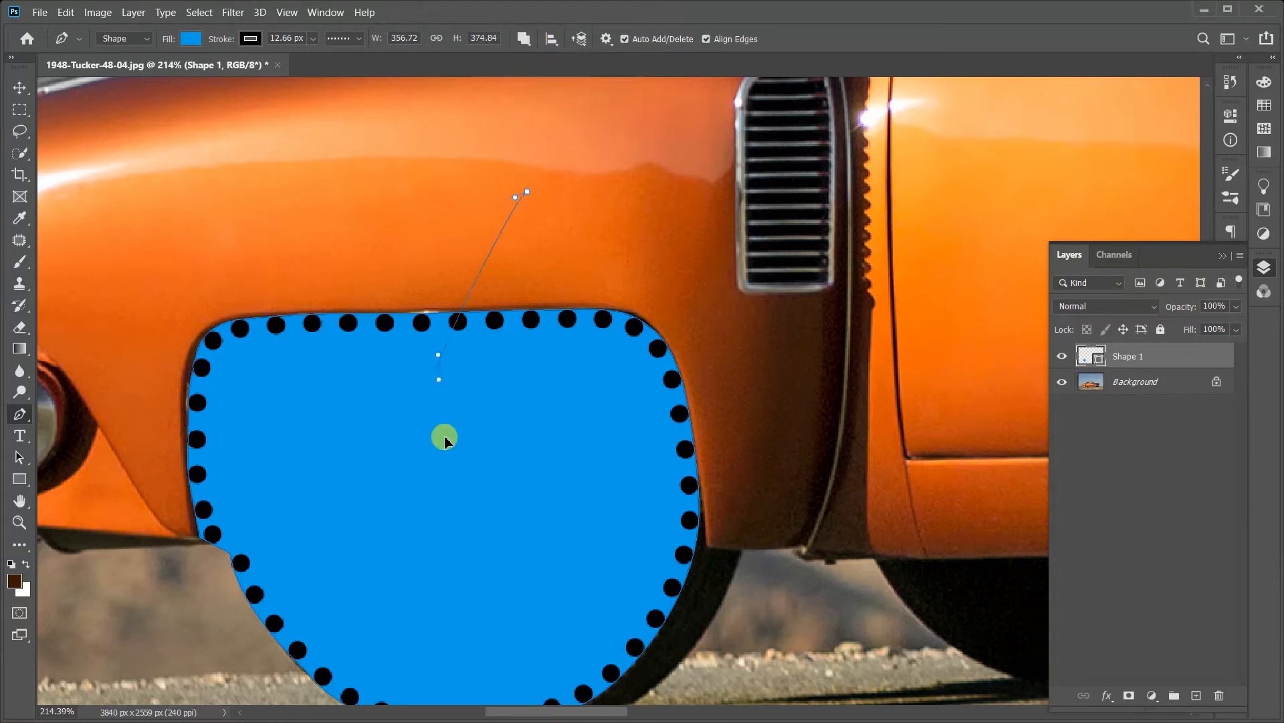
pyautogui.moveTo(633, 523); pyautogui.dragTo(770, 511)
pyautogui.click(924, 392)
pyautogui.moveTo(923, 392); pyautogui.dragTo(894, 299)
pyautogui.moveTo(798, 192); pyautogui.dragTo(589, 166)
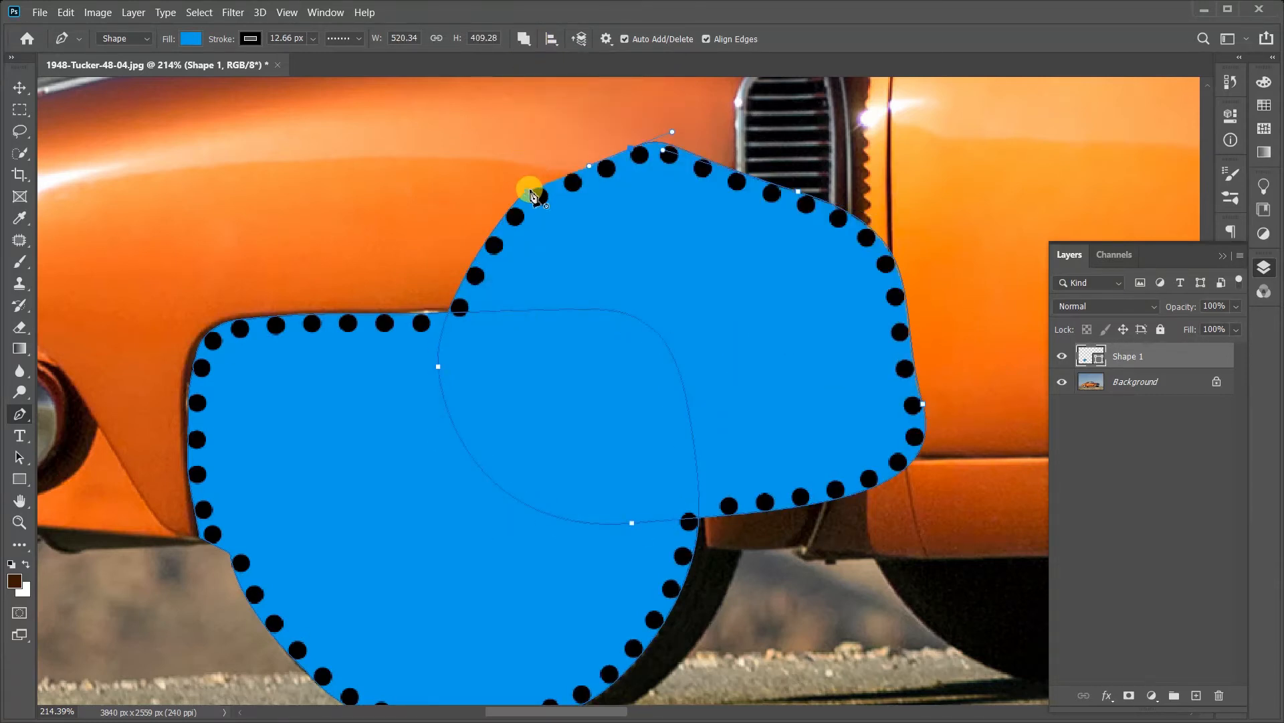
pyautogui.rightClick(662, 290)
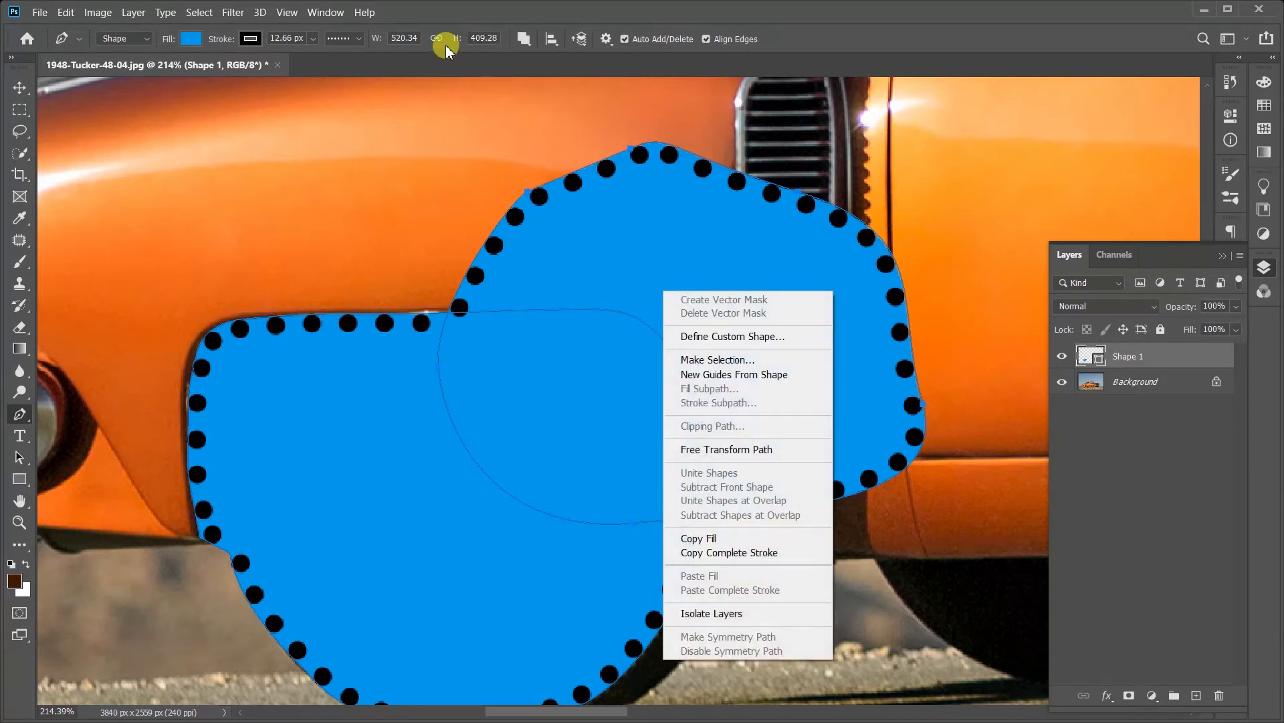
# Step: Draw another small closed path over the combined shape's upper front edge, near the car's side vent
pyautogui.click(772, 161)
pyautogui.click(727, 271)
pyautogui.moveTo(799, 370); pyautogui.dragTo(961, 369)
pyautogui.click(1063, 311)
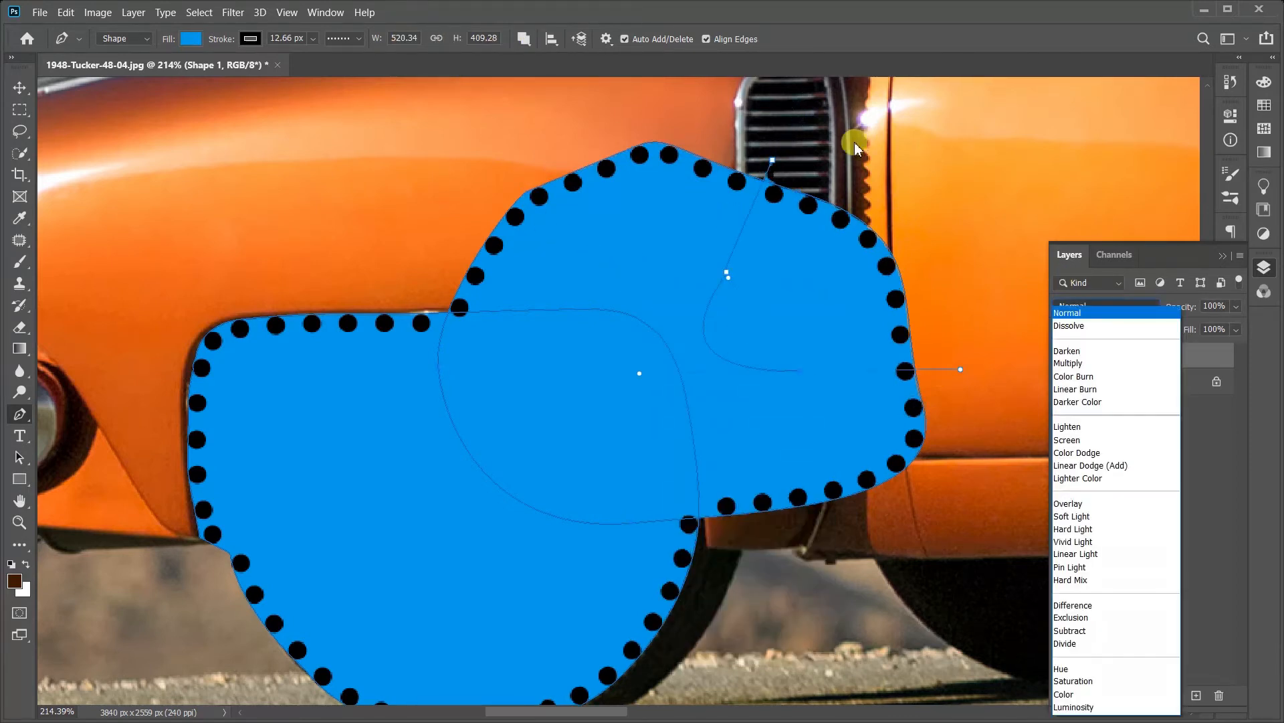
pyautogui.moveTo(808, 142); pyautogui.dragTo(779, 150)
pyautogui.click(768, 158)
pyautogui.click(772, 161)
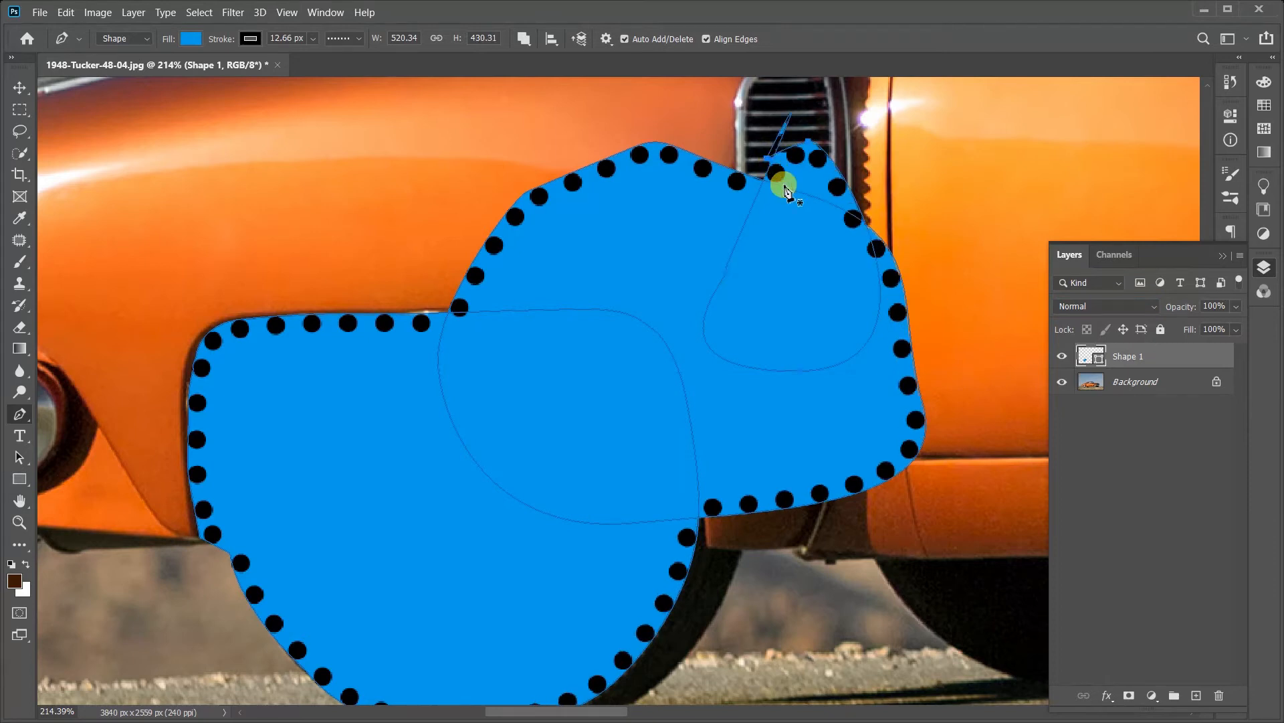
# Step: Set the path operation to New Layer and draw a small closed rounded shape on the fender above the wheel
pyautogui.click(522, 38)
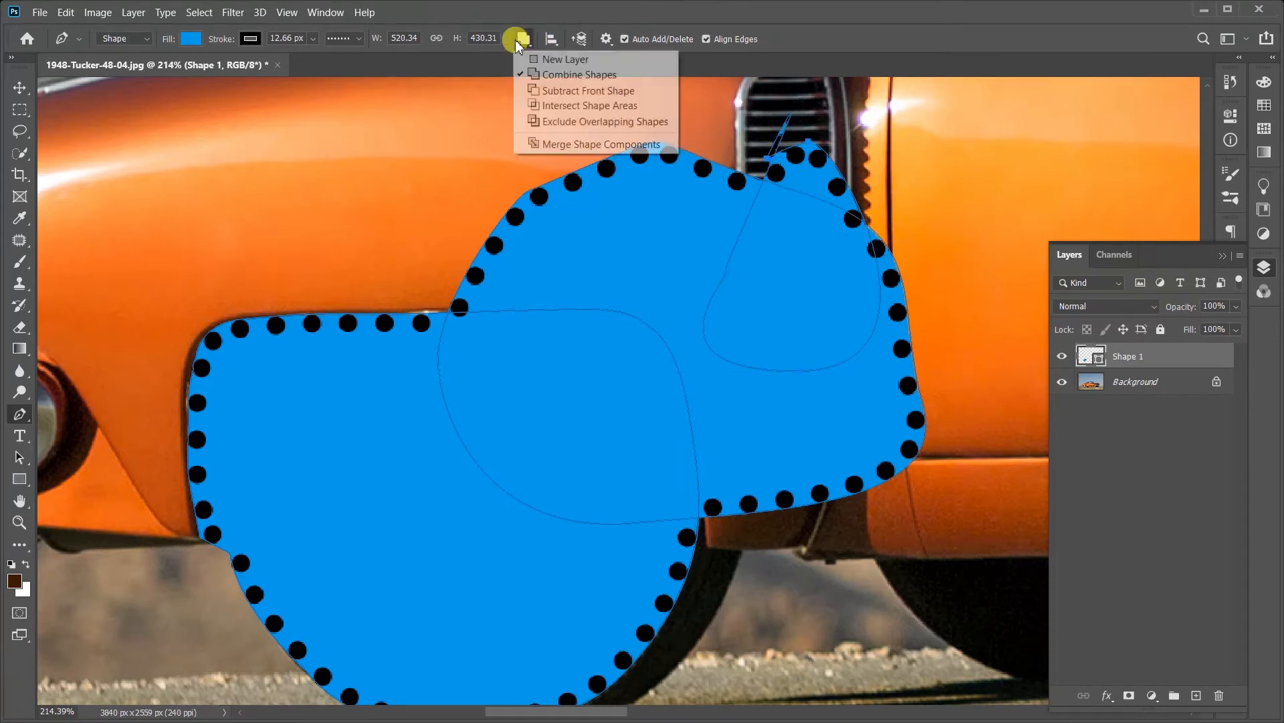
pyautogui.click(534, 62)
pyautogui.click(373, 146)
pyautogui.click(364, 209)
pyautogui.moveTo(470, 250); pyautogui.dragTo(550, 250)
pyautogui.moveTo(588, 221); pyautogui.dragTo(572, 179)
pyautogui.moveTo(505, 141); pyautogui.dragTo(436, 133)
pyautogui.moveTo(418, 129); pyautogui.dragTo(404, 136)
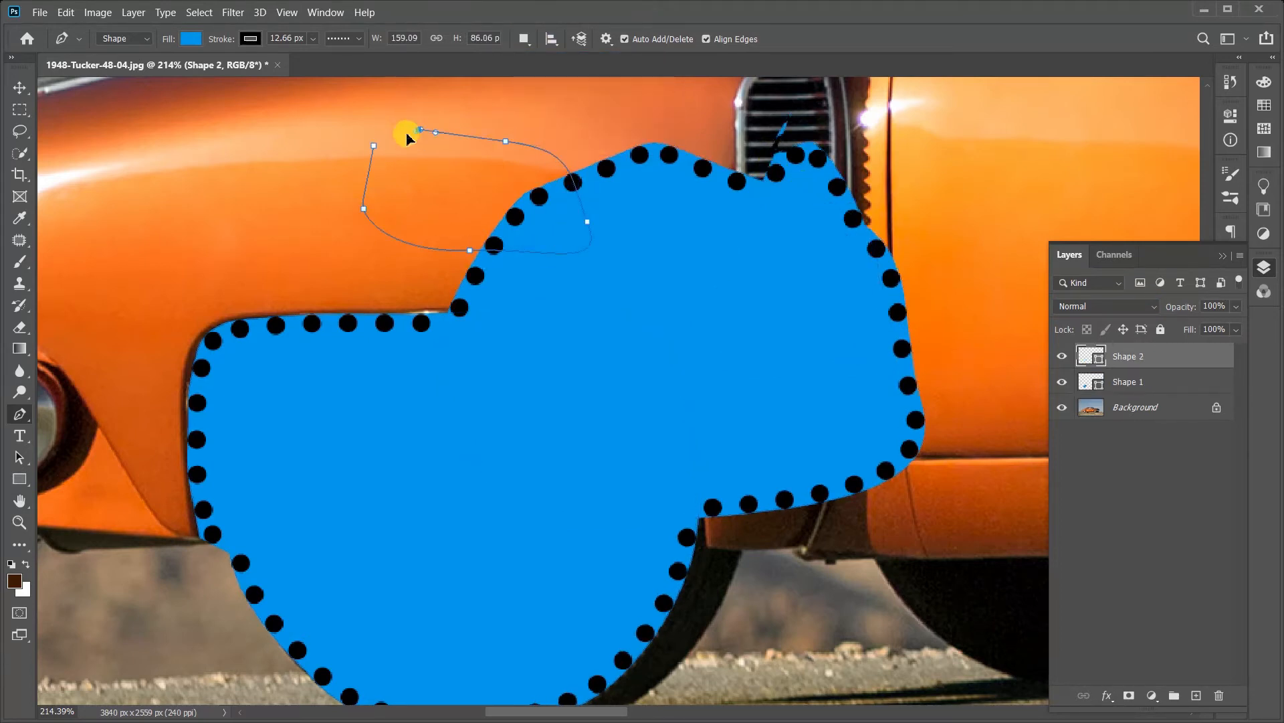
pyautogui.click(372, 146)
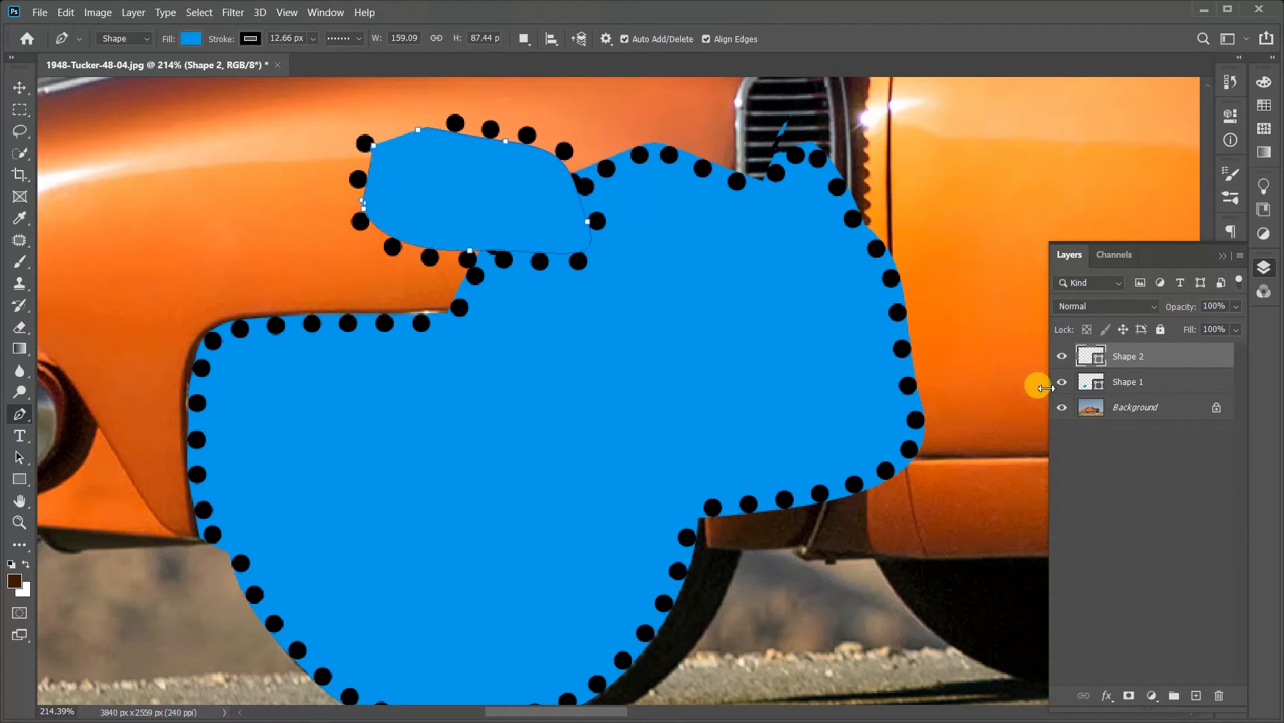
# Step: Undo the separate shape on the fender above the wheel and set the path operation to Combine Shapes
pyautogui.hotkey('ctrl', 'e')
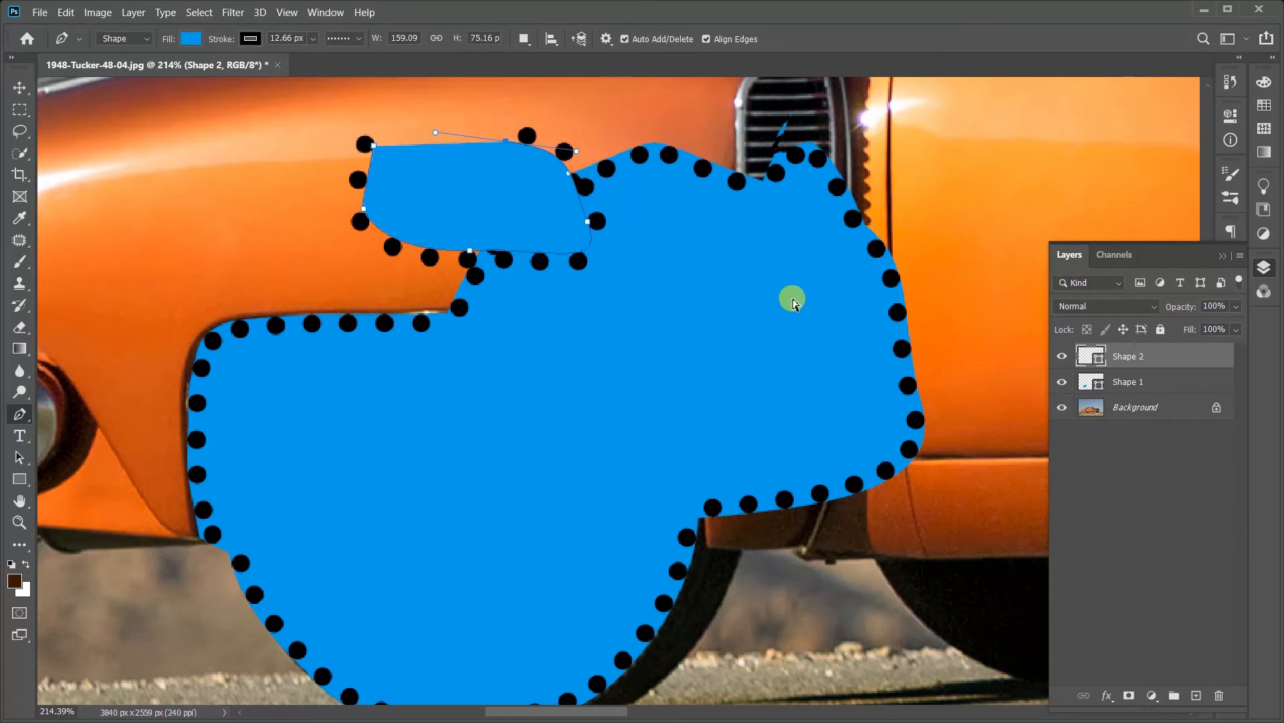
pyautogui.click(524, 40)
pyautogui.click(554, 73)
# Step: Draw a closed rounded path on the fender above the wheel, overlapping the existing shape on the same layer
pyautogui.scroll(-3, 592, 157)
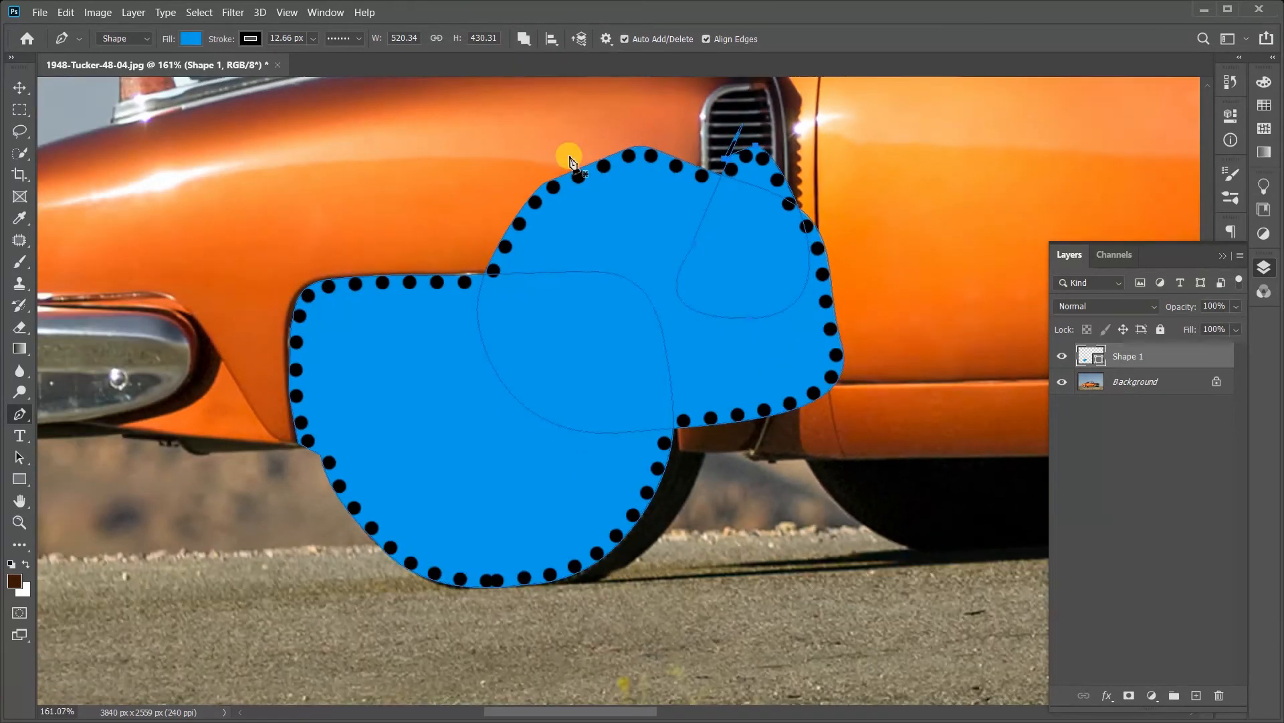
pyautogui.click(357, 165)
pyautogui.click(337, 295)
pyautogui.click(412, 411)
pyautogui.moveTo(478, 370); pyautogui.dragTo(492, 336)
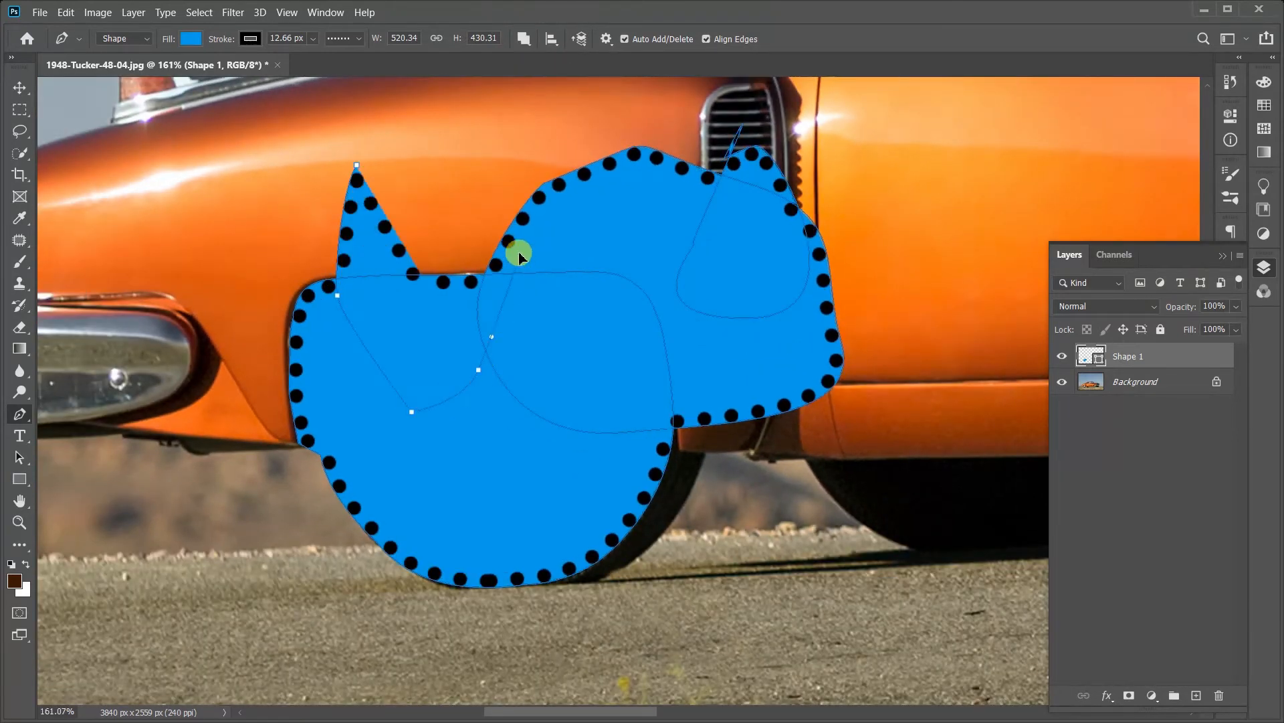
pyautogui.moveTo(519, 253); pyautogui.dragTo(520, 251)
pyautogui.moveTo(513, 210); pyautogui.dragTo(457, 154)
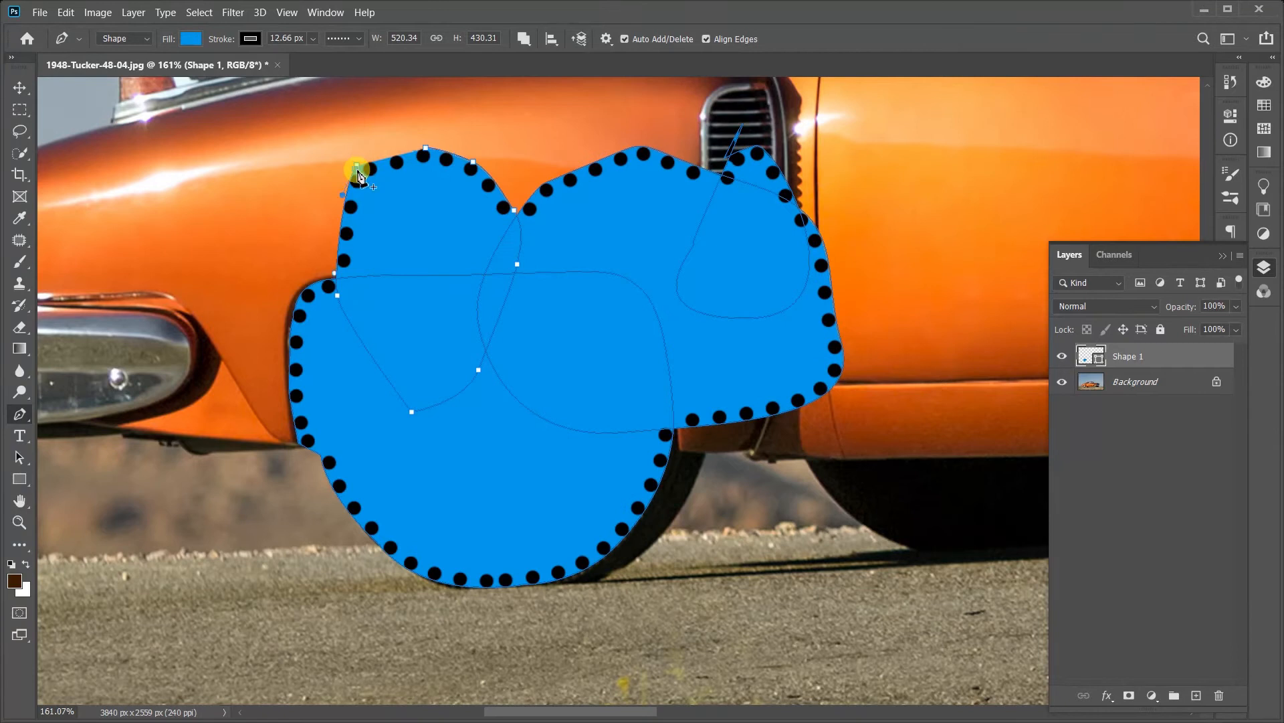
pyautogui.click(356, 168)
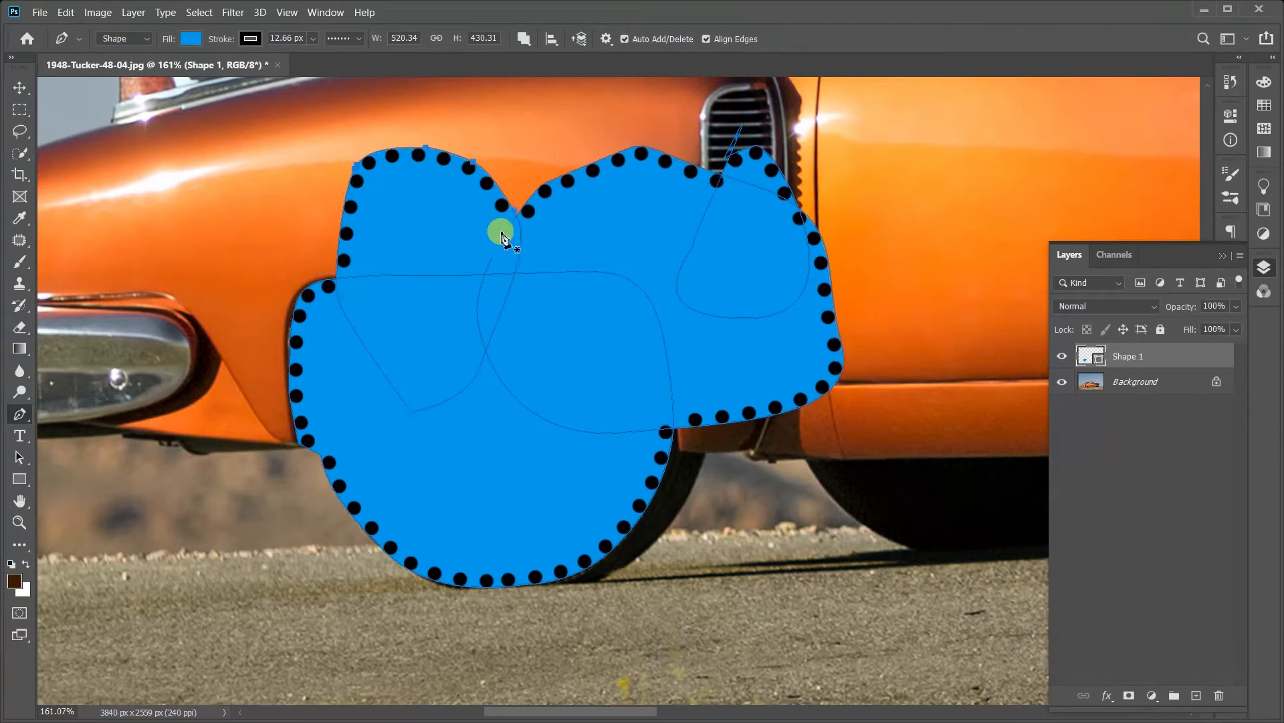
# Step: Deselect the combined shape's path and set the path operation to Subtract Front Shape
pyautogui.click(1214, 394)
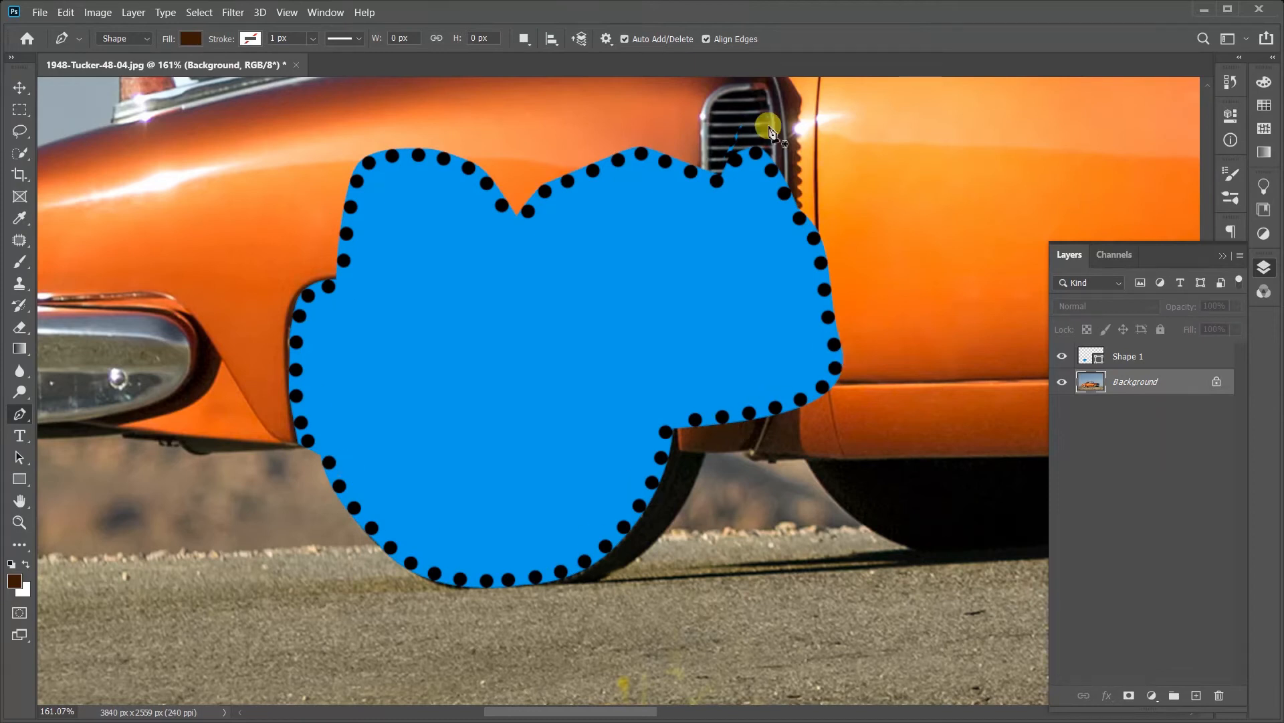
pyautogui.click(525, 38)
pyautogui.click(535, 90)
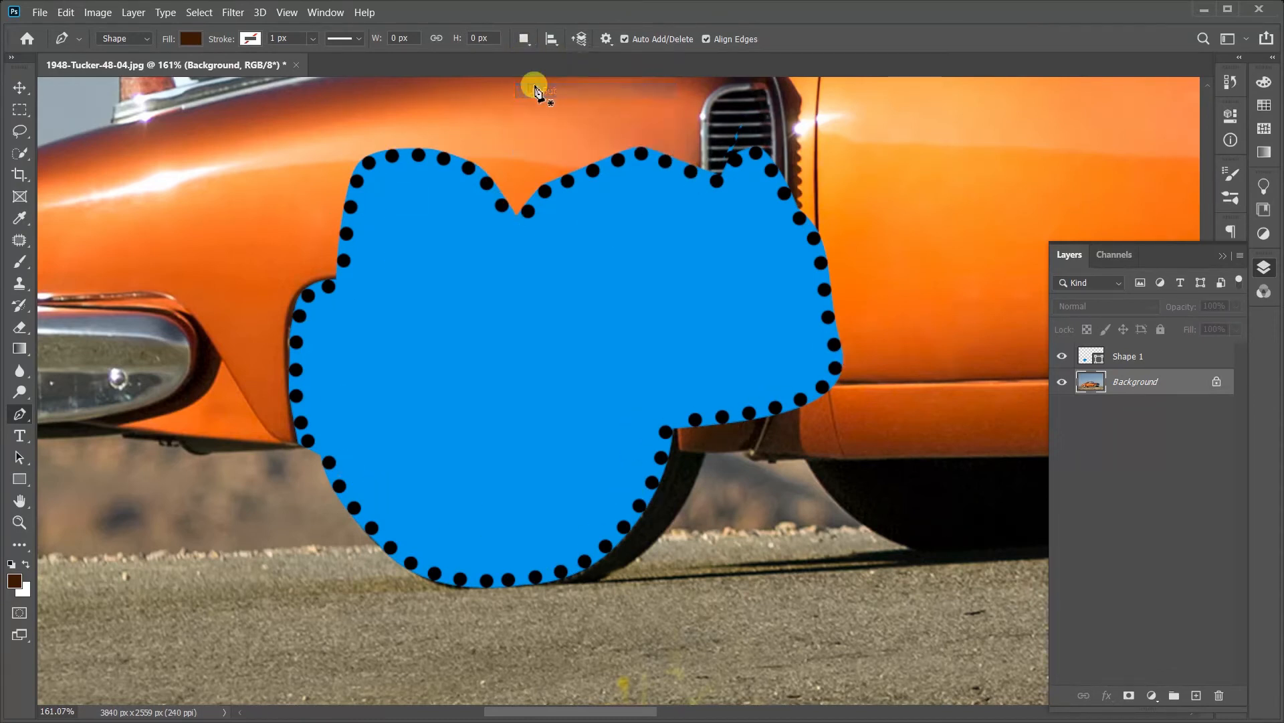
# Step: With the Background layer selected, draw a closed curved shape from the rear bumper across the wheel's rear edge
pyautogui.click(174, 321)
pyautogui.click(332, 349)
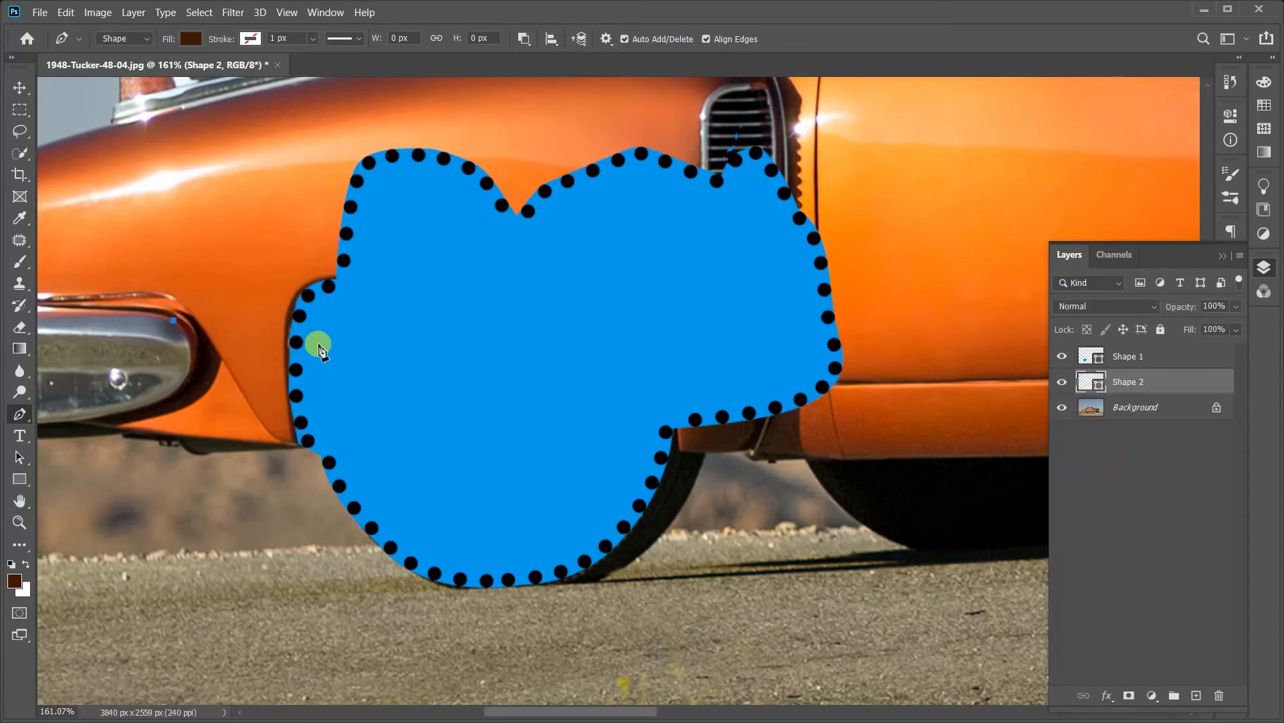
pyautogui.click(397, 445)
pyautogui.click(393, 471)
pyautogui.click(376, 511)
pyautogui.click(343, 535)
pyautogui.click(251, 550)
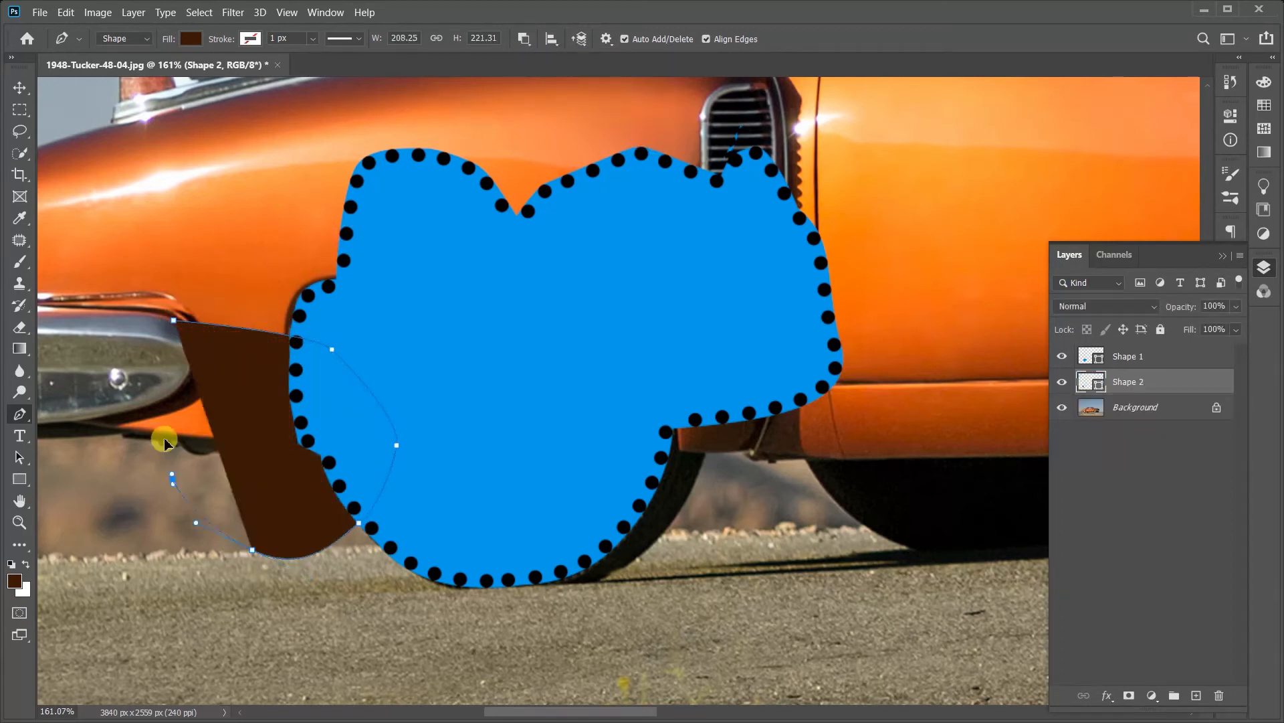
pyautogui.click(173, 478)
pyautogui.click(166, 370)
pyautogui.click(174, 321)
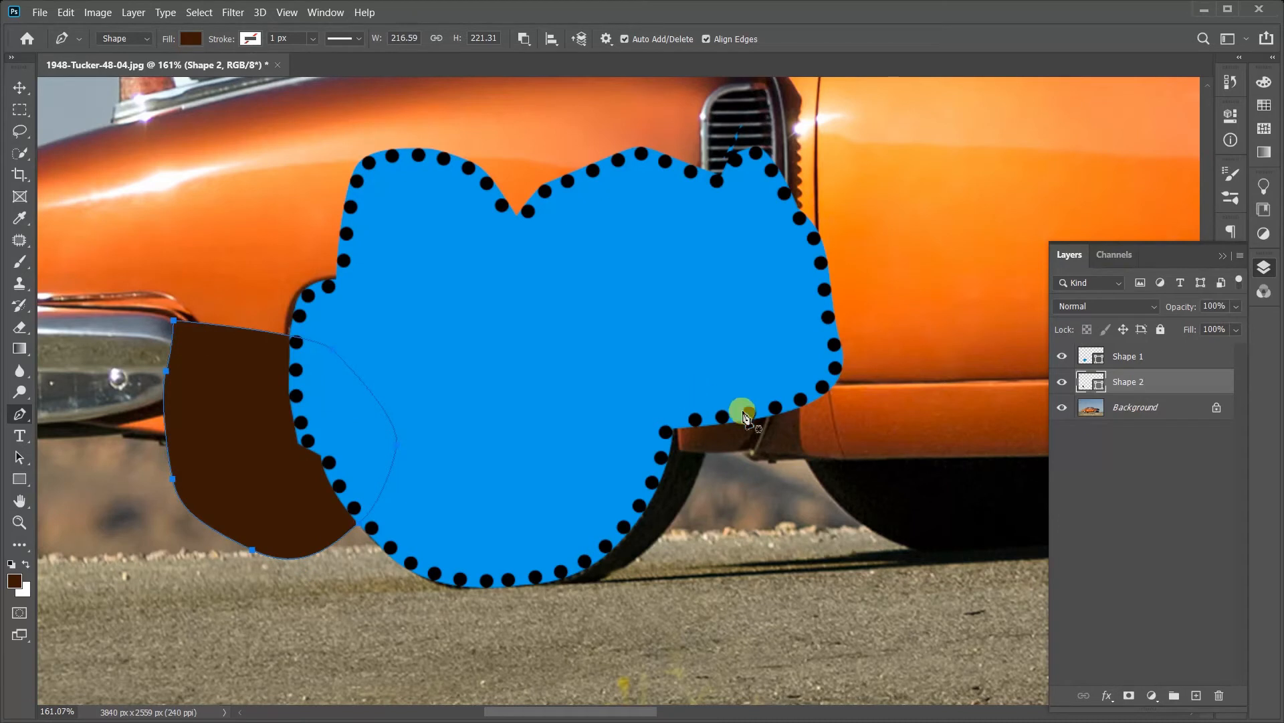
# Step: Undo the last anchor points of the brown shape beside the rear bumper
pyautogui.hotkey('ctrl', 'z')
pyautogui.hotkey('ctrl', 'z')
pyautogui.hotkey('ctrl', 'z')
pyautogui.hotkey('ctrl', 'z')
pyautogui.hotkey('ctrl', 'z')
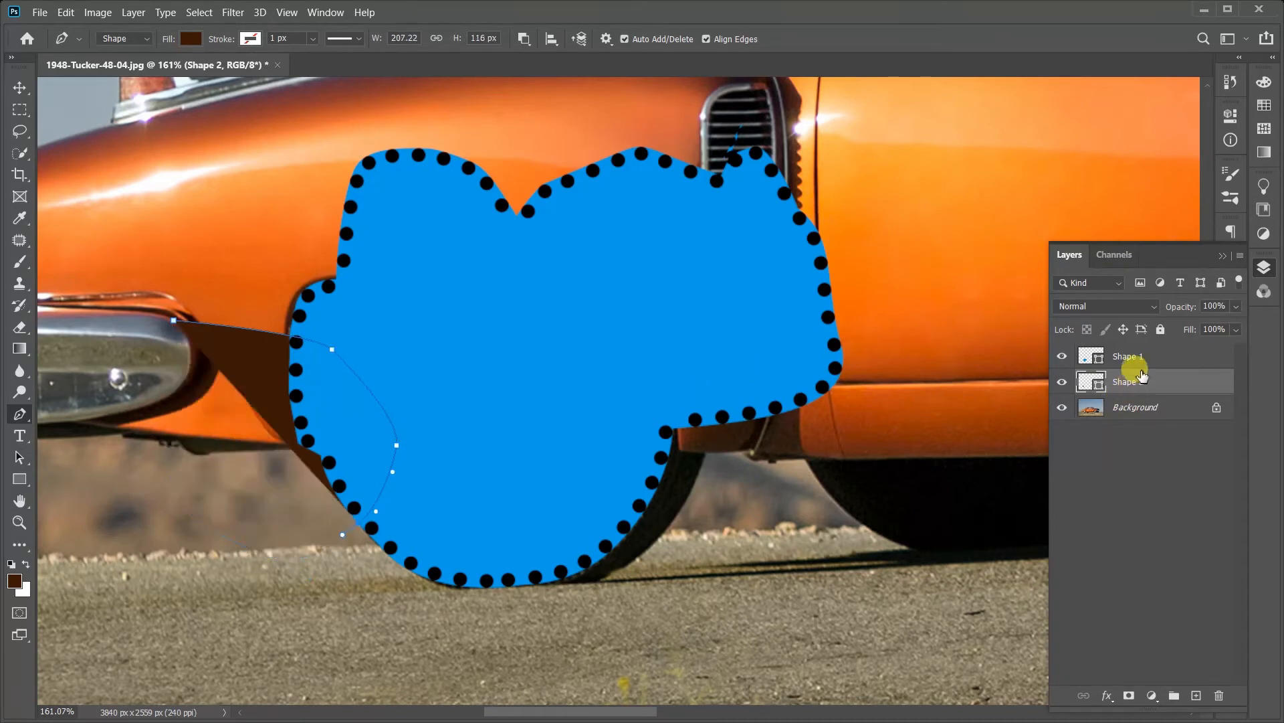
# Step: On the Shape 1 layer, subtract a closed angular area from the blue shape's lower rear edge over the wheel
pyautogui.click(1129, 356)
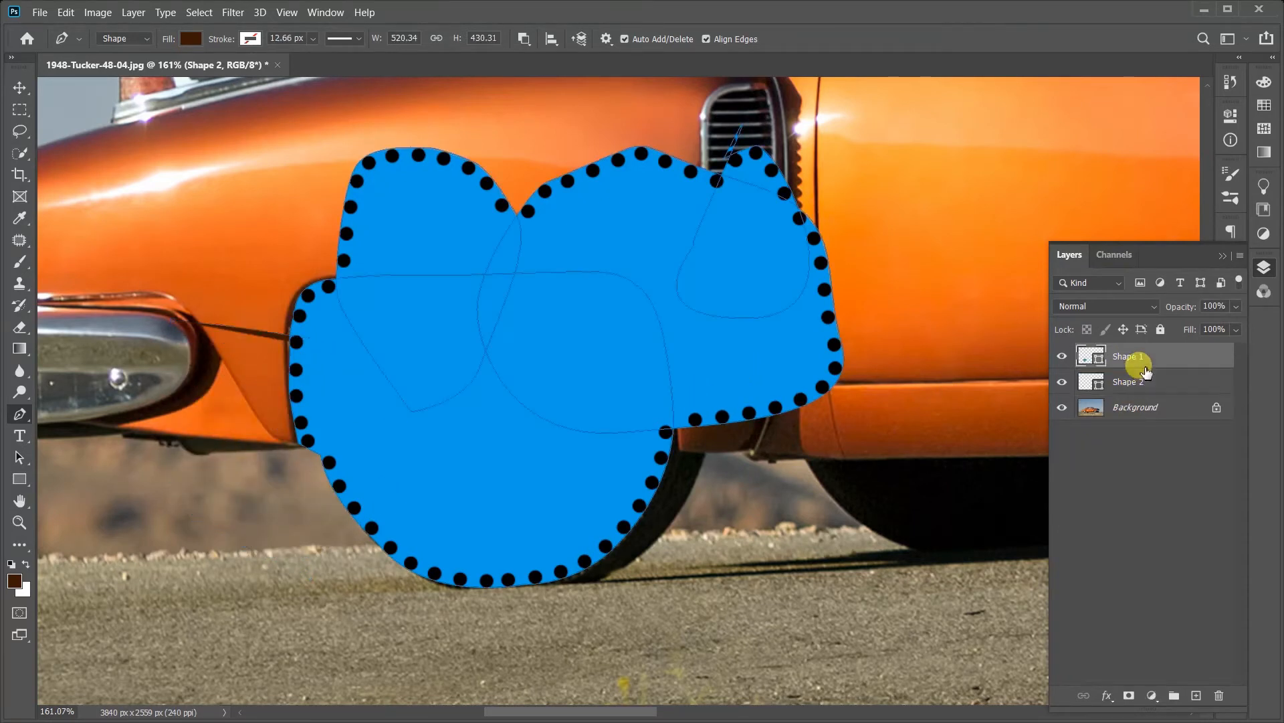
pyautogui.click(1061, 356)
pyautogui.click(1061, 357)
pyautogui.click(223, 402)
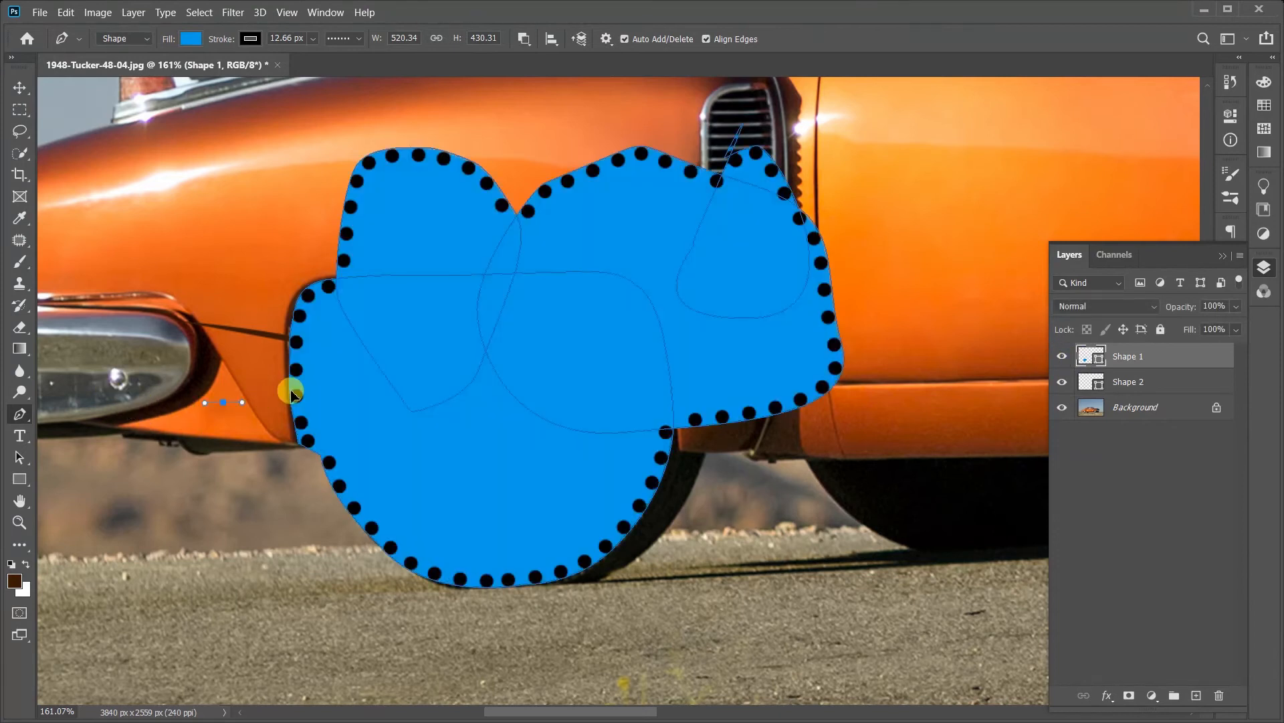
pyautogui.click(352, 380)
pyautogui.click(420, 444)
pyautogui.click(435, 503)
pyautogui.click(359, 569)
pyautogui.moveTo(176, 508); pyautogui.dragTo(180, 497)
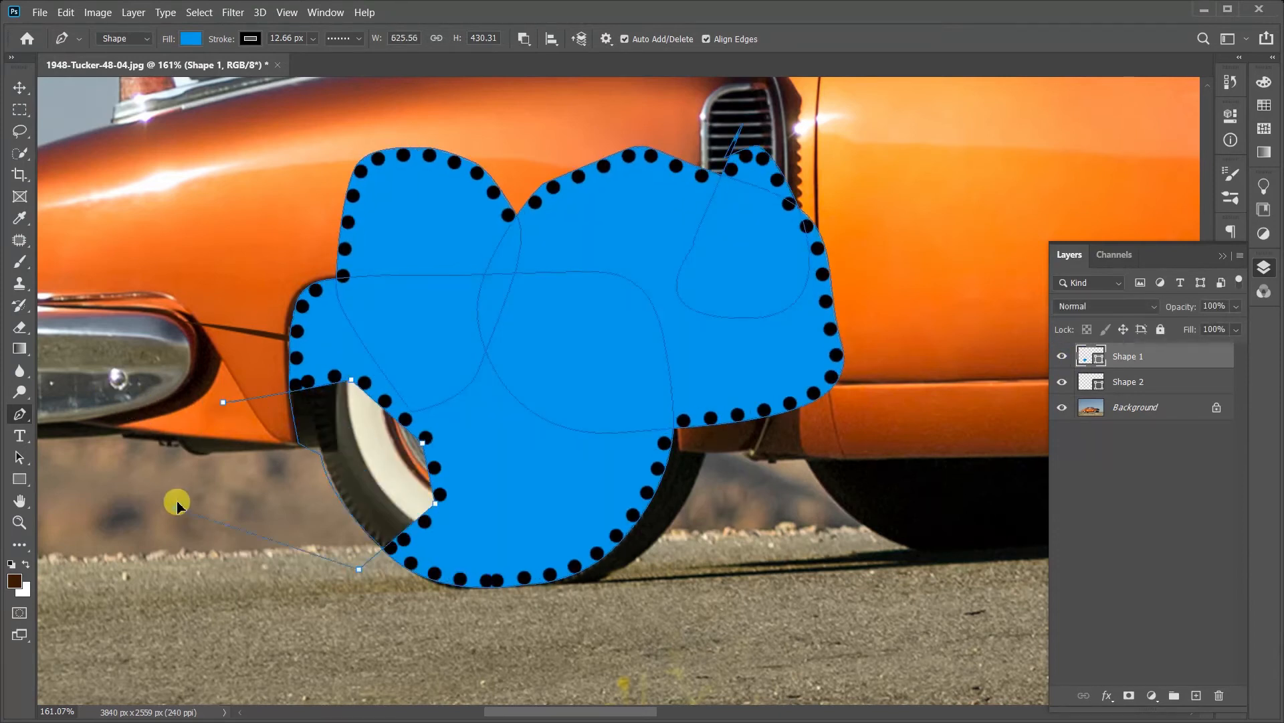
pyautogui.click(222, 403)
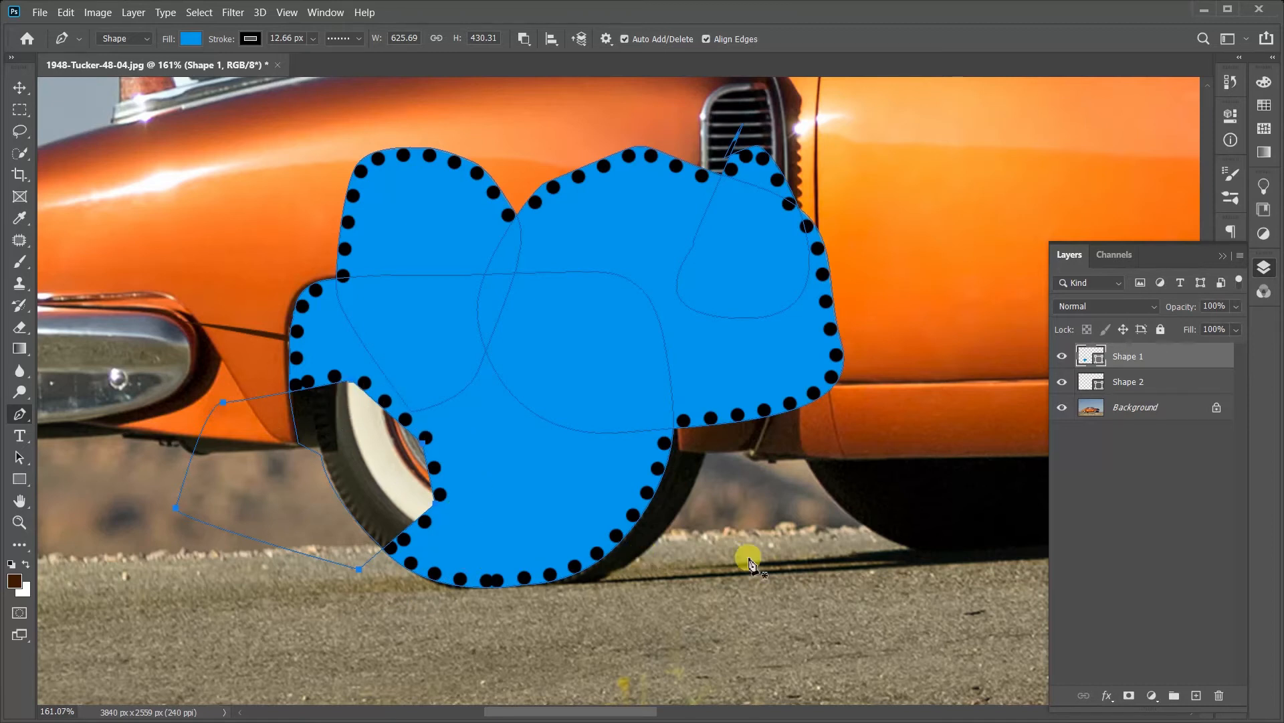
# Step: Subtract another closed angular area from the blue shape's lower front edge, extending onto the road
pyautogui.click(785, 556)
pyautogui.click(679, 471)
pyautogui.click(530, 462)
pyautogui.click(524, 570)
pyautogui.click(584, 659)
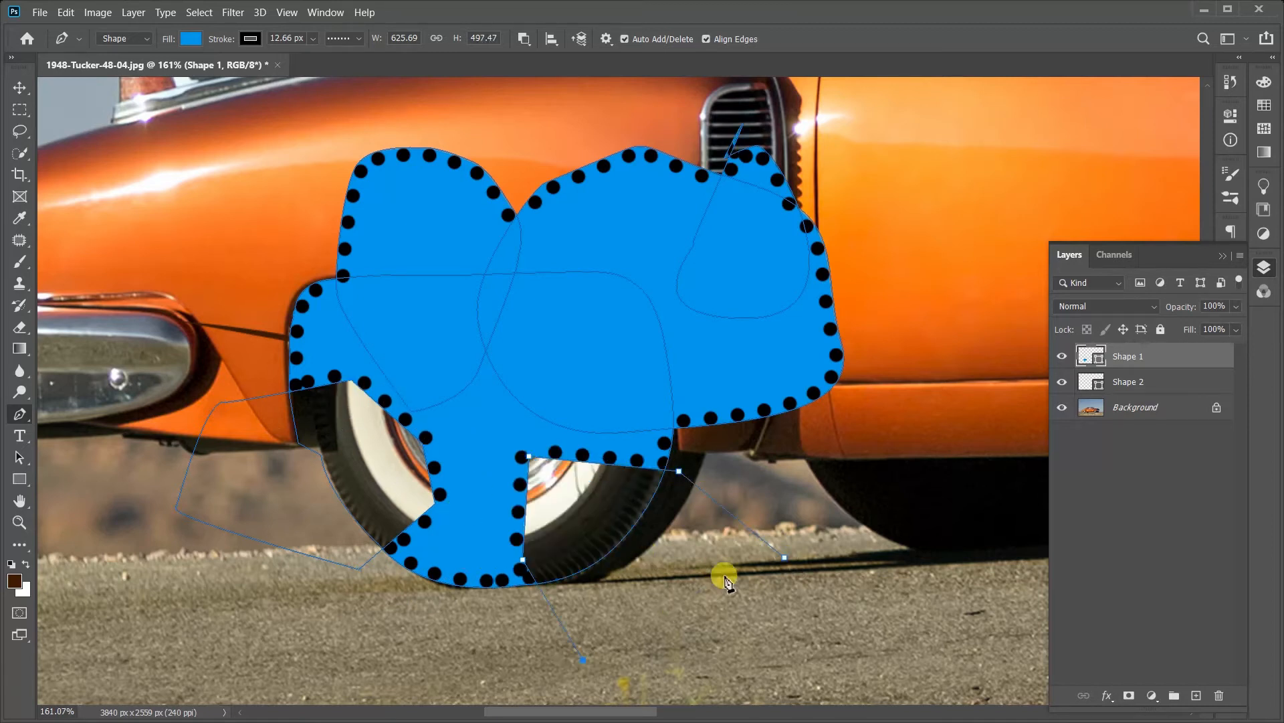
pyautogui.click(724, 575)
pyautogui.click(784, 557)
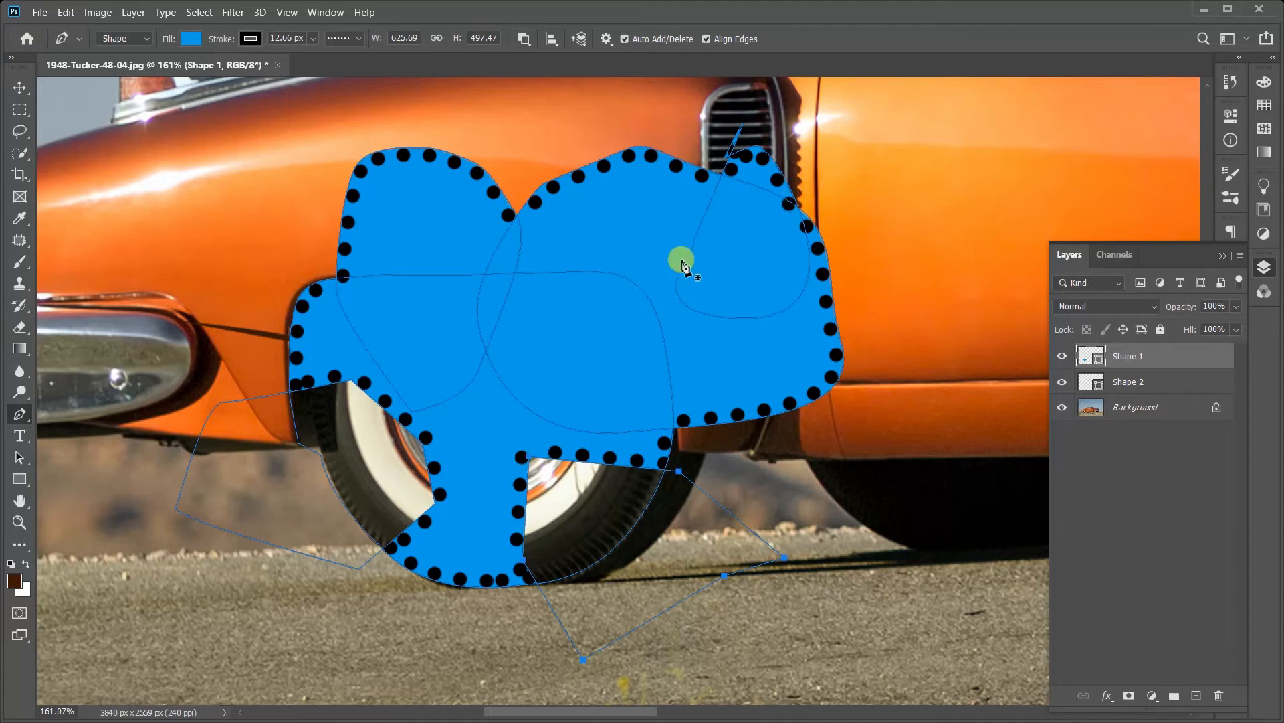
# Step: Cut a triangular hole inside the blue shape, across the upper front edge of the wheel arch
pyautogui.click(528, 240)
pyautogui.click(519, 359)
pyautogui.click(714, 284)
pyautogui.click(528, 241)
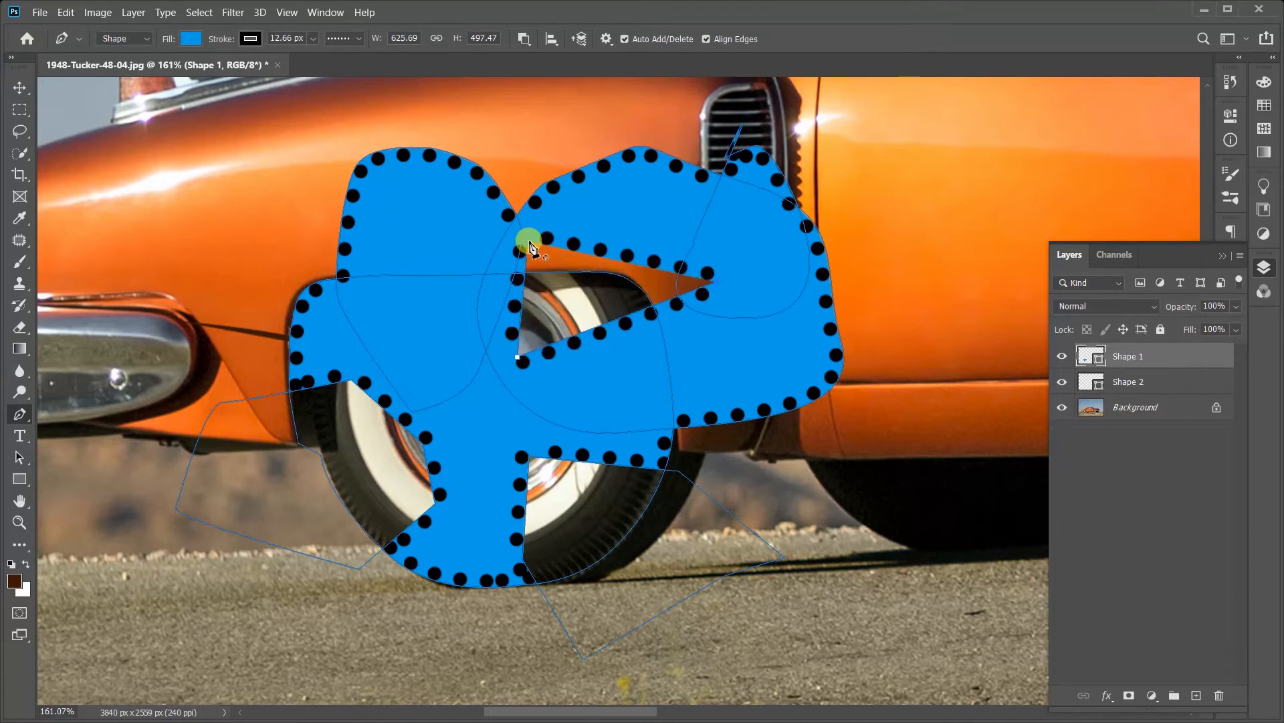
# Step: Set the path operation to Intersect Shape Areas and undo its effect on the triangular cut-out
pyautogui.click(524, 38)
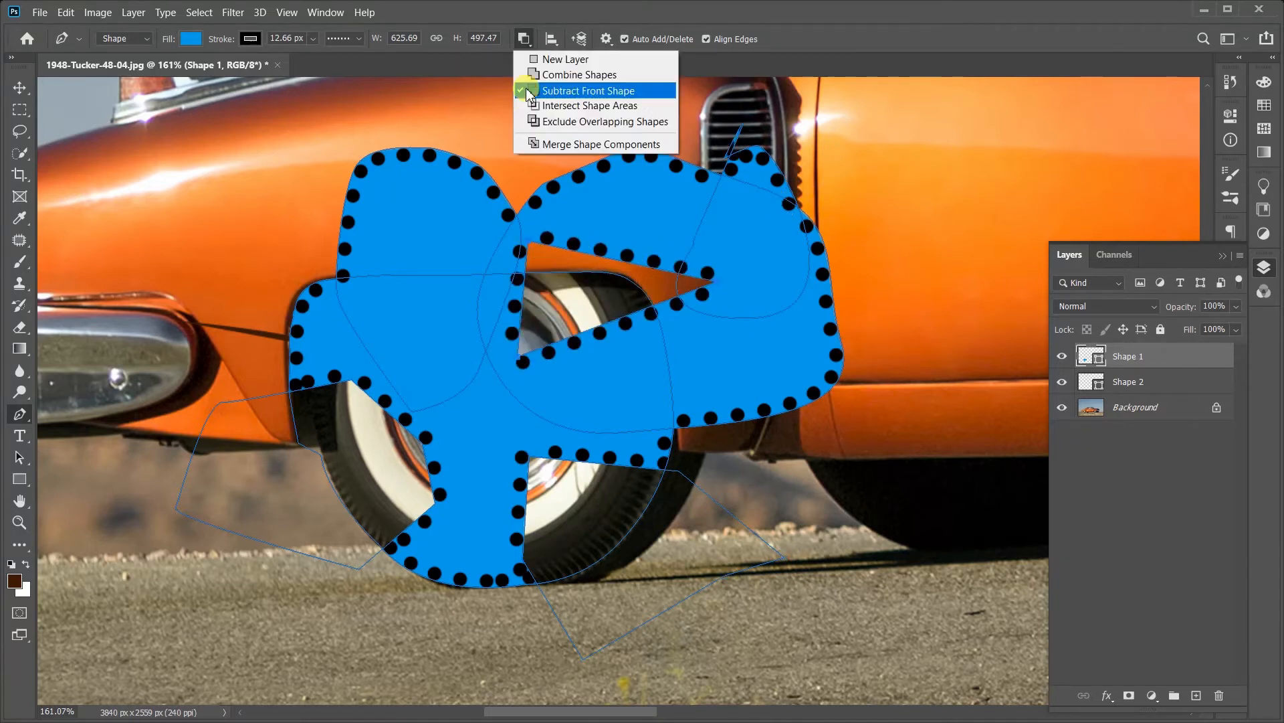
pyautogui.click(533, 107)
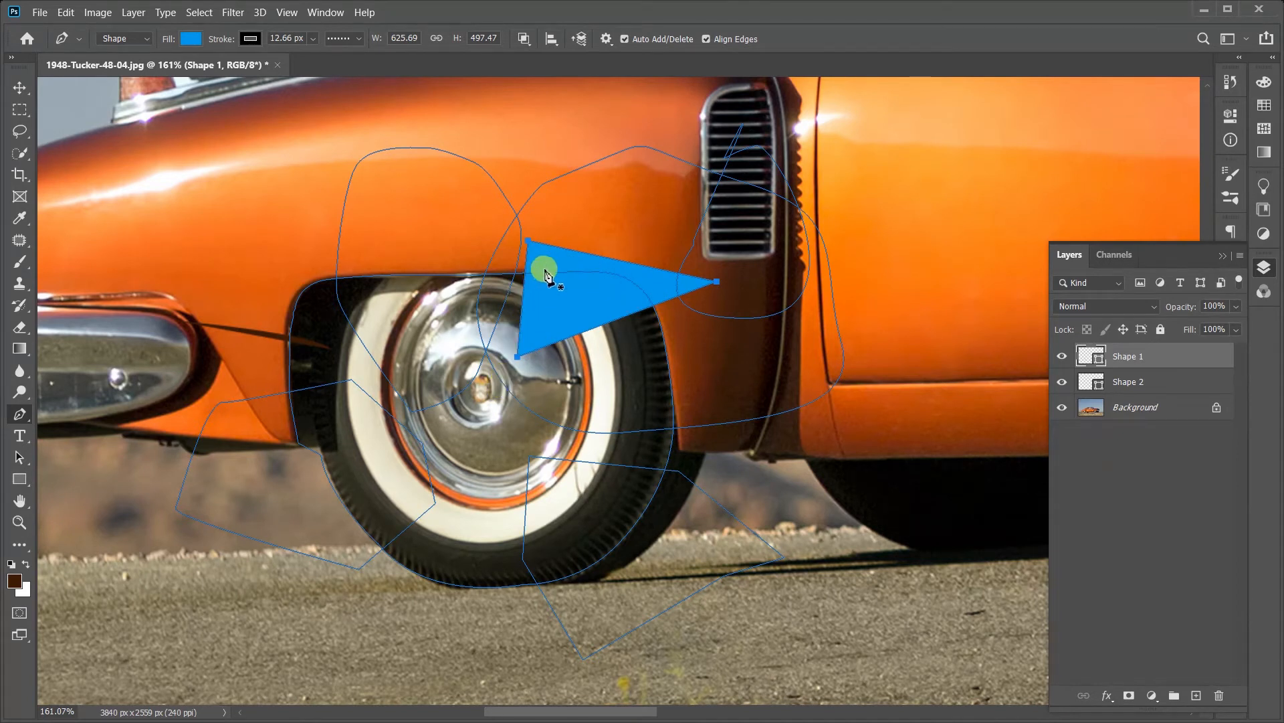
pyautogui.scroll(4, 545, 270)
pyautogui.hotkey('ctrl', 'z')
pyautogui.scroll(-6, 547, 269)
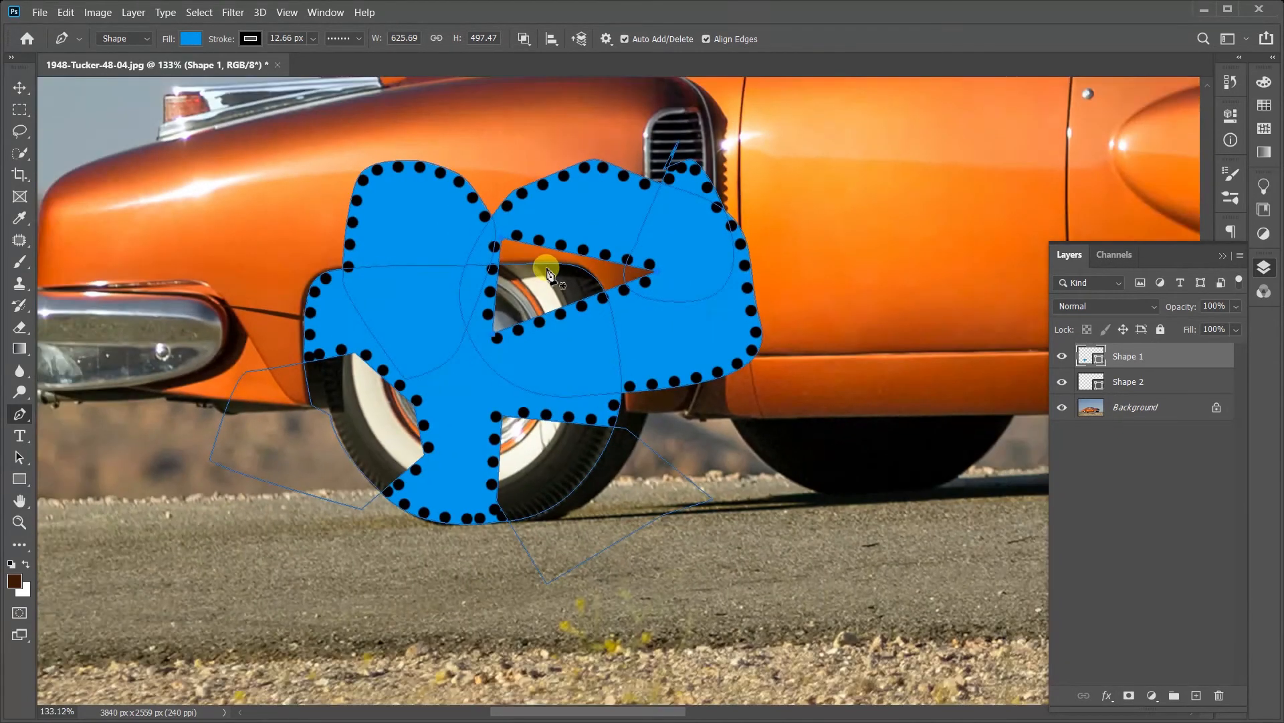
# Step: Draw a closed straight-sided intersecting path from the rear door across the blue shape's lower front corner
pyautogui.scroll(-2, 547, 270)
pyautogui.click(806, 265)
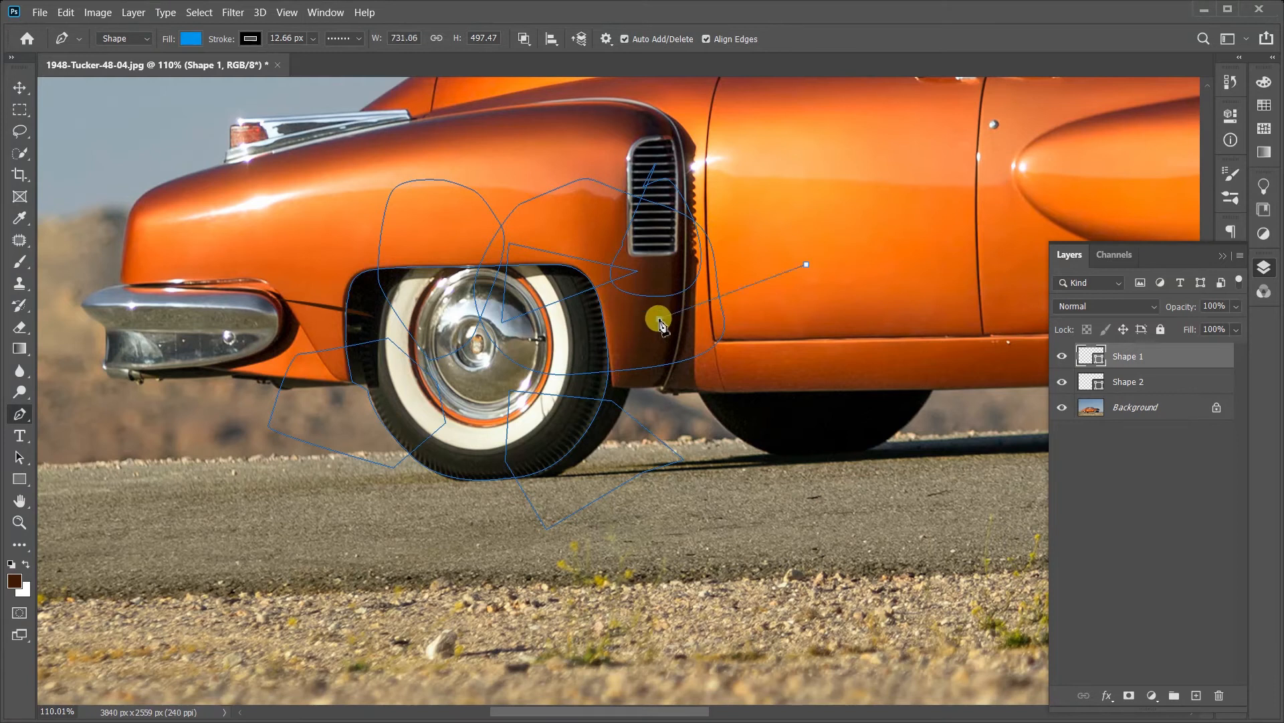
pyautogui.click(660, 319)
pyautogui.click(667, 365)
pyautogui.click(772, 362)
pyautogui.click(801, 292)
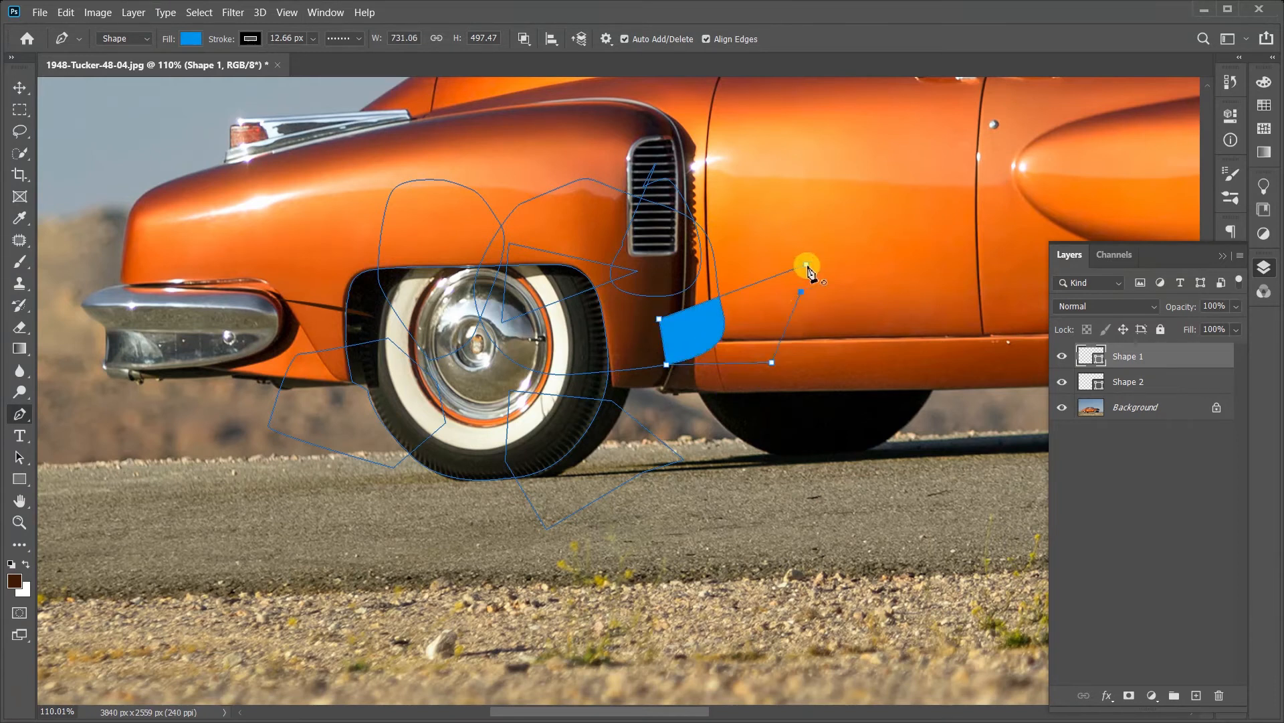
pyautogui.click(805, 265)
pyautogui.moveTo(756, 267); pyautogui.dragTo(750, 273)
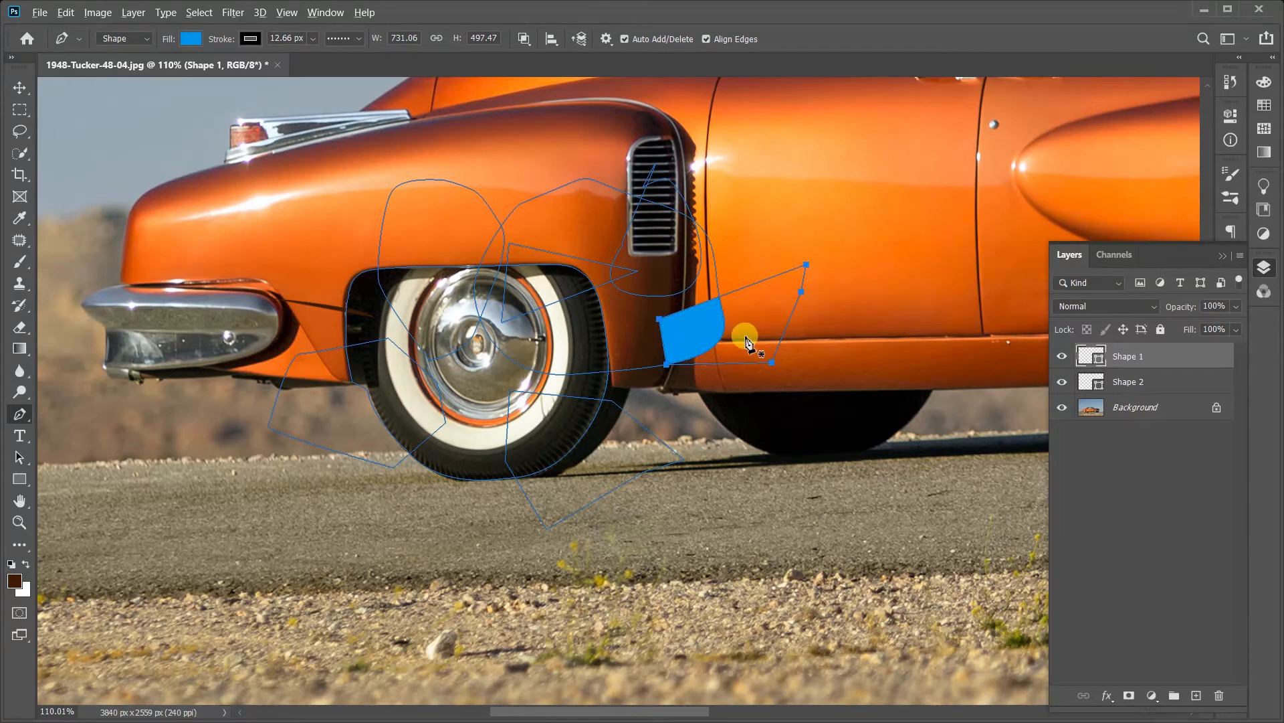
# Step: Undo the straight-sided intersecting path back to its first anchor point on the door
pyautogui.scroll(4, 745, 328)
pyautogui.scroll(3, 745, 326)
pyautogui.hotkey('ctrl', 'z')
pyautogui.hotkey('ctrl', 'z')
pyautogui.hotkey('ctrl', 'z')
pyautogui.hotkey('ctrl', 'z')
pyautogui.hotkey('ctrl', 'z')
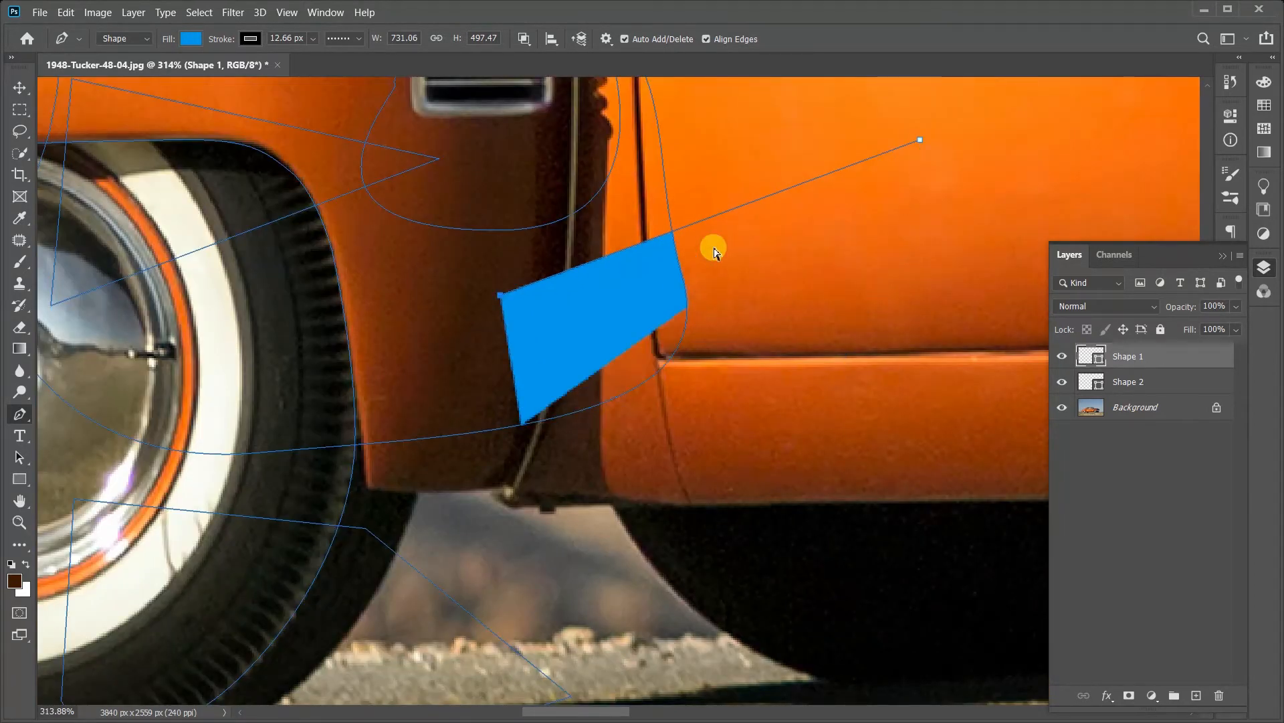
# Step: Redraw the intersecting path with curved segments around the area between the rear fender and the door
pyautogui.moveTo(887, 284); pyautogui.dragTo(697, 227)
pyautogui.moveTo(546, 270); pyautogui.dragTo(516, 306)
pyautogui.moveTo(528, 446); pyautogui.dragTo(610, 486)
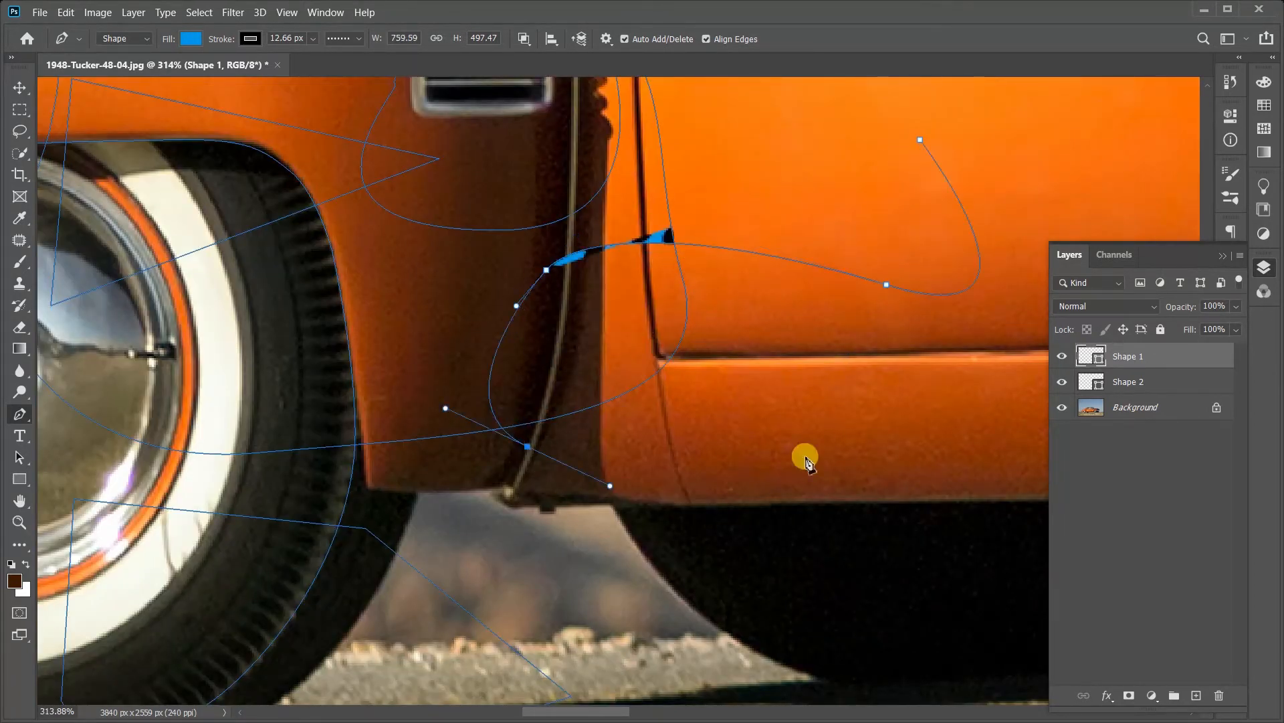
pyautogui.moveTo(863, 427); pyautogui.dragTo(916, 367)
pyautogui.moveTo(922, 301)
pyautogui.mouseDown()
pyautogui.moveTo(890, 287)
pyautogui.moveTo(898, 296)
pyautogui.mouseUp()
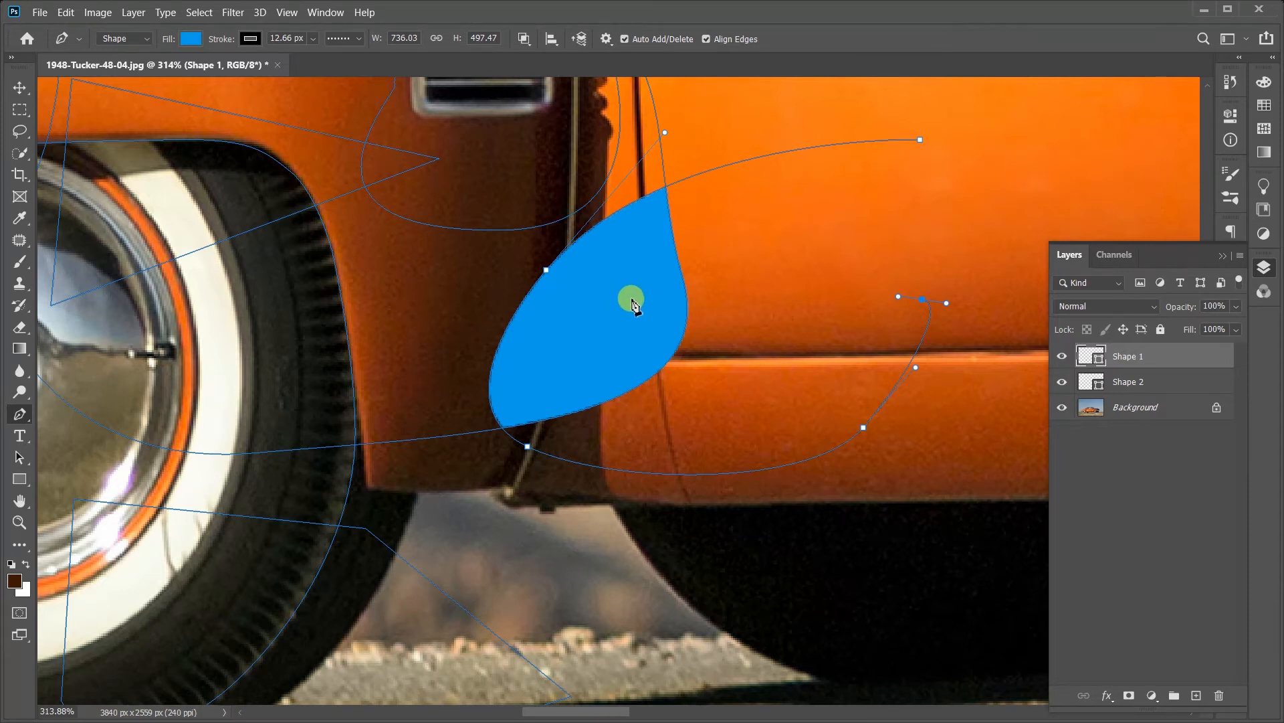
# Step: Set the path operation to New Layer and delete the Shape 1 layer
pyautogui.scroll(-3, 631, 296)
pyautogui.scroll(-1, 633, 304)
pyautogui.scroll(3, 632, 304)
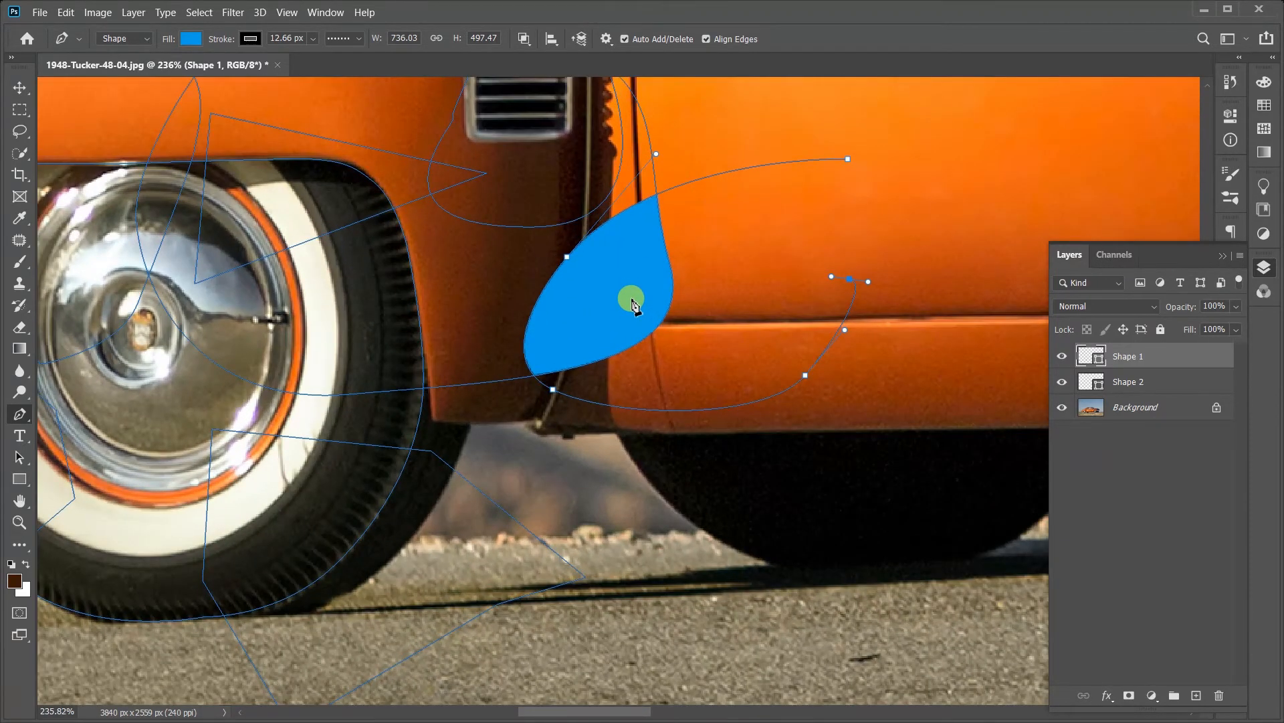
pyautogui.click(527, 37)
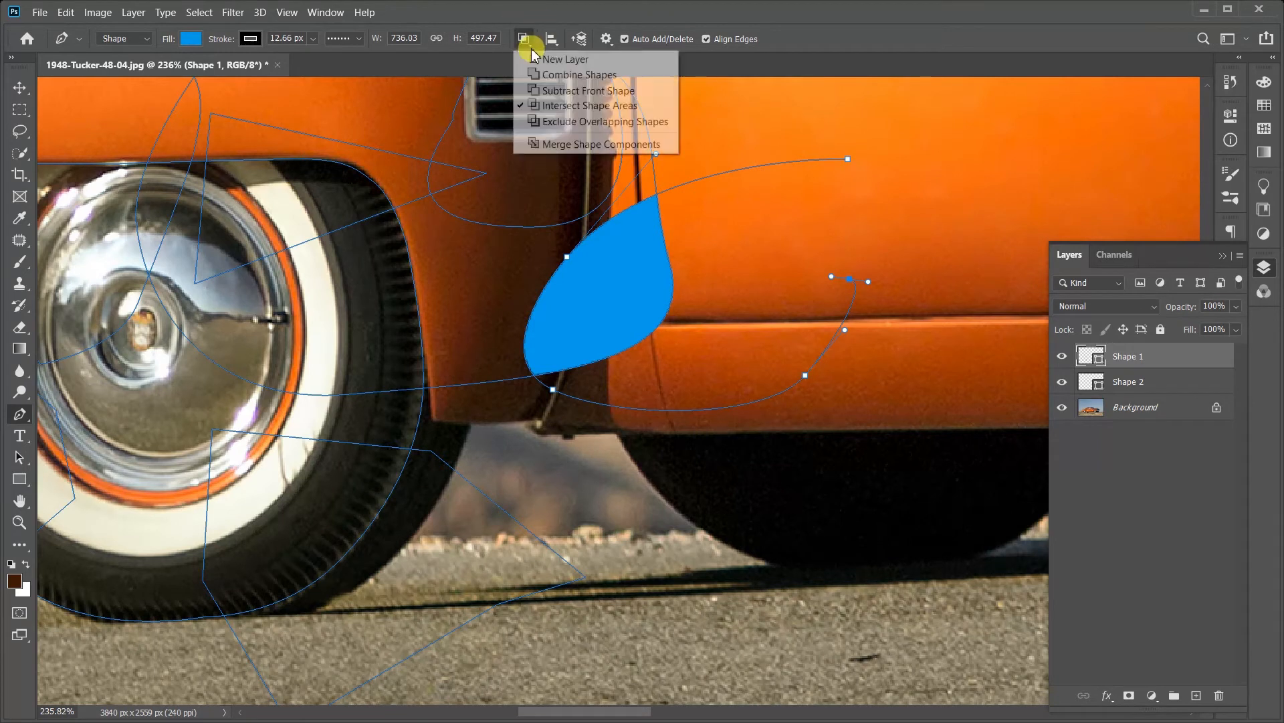
pyautogui.click(536, 58)
pyautogui.scroll(-2, 555, 203)
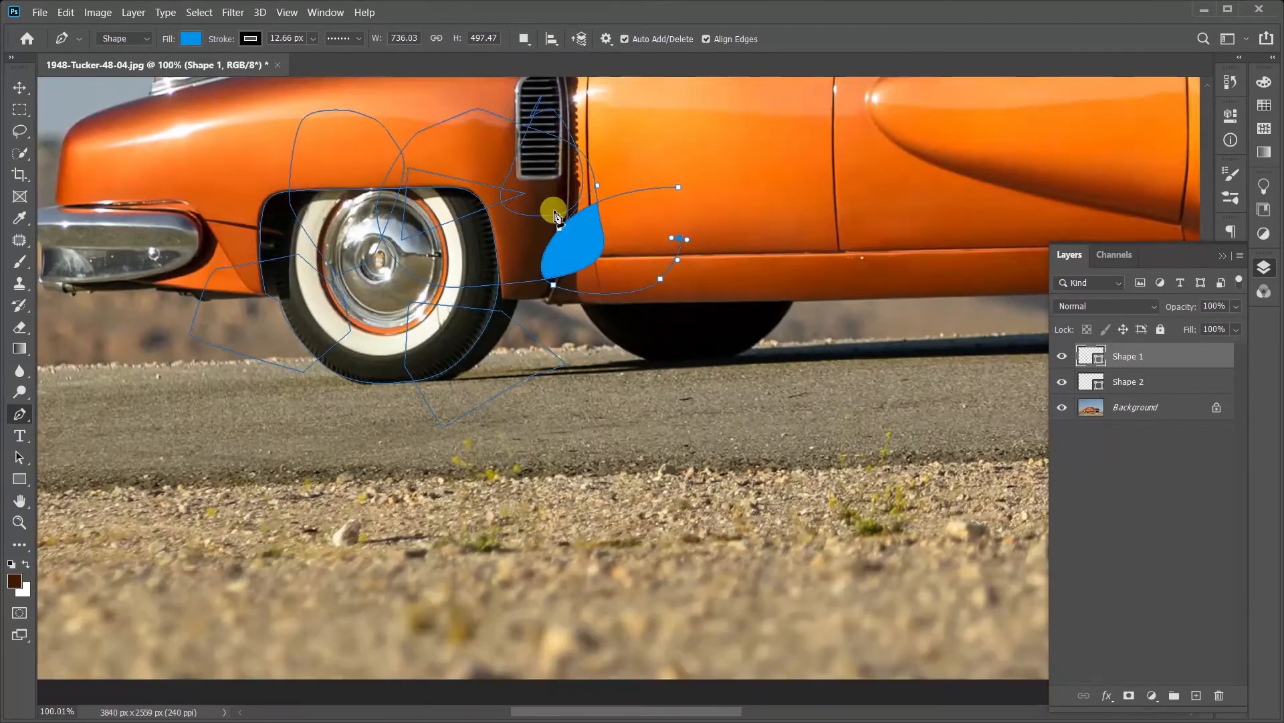
pyautogui.scroll(2, 461, 180)
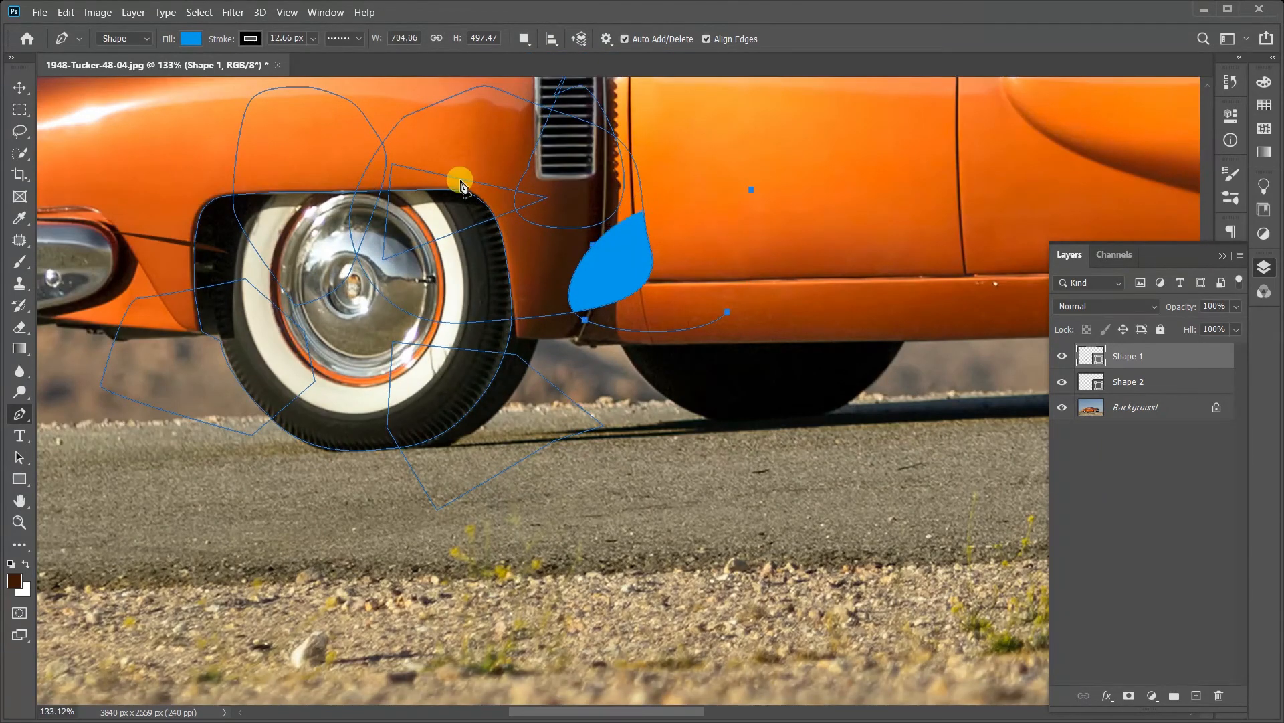
pyautogui.press('Delete')
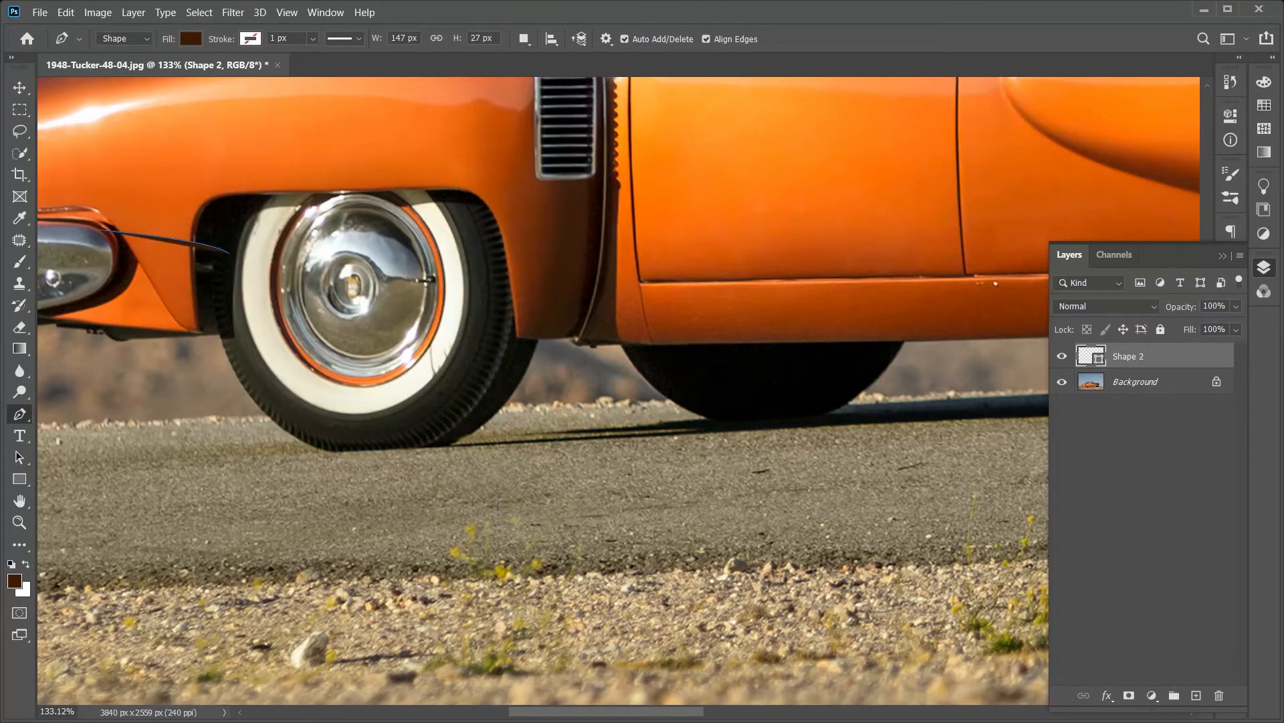
# Step: Delete the leftover Shape 2 layer and switch back to the Pen tool
pyautogui.click(20, 521)
pyautogui.rightClick(276, 416)
pyautogui.click(307, 426)
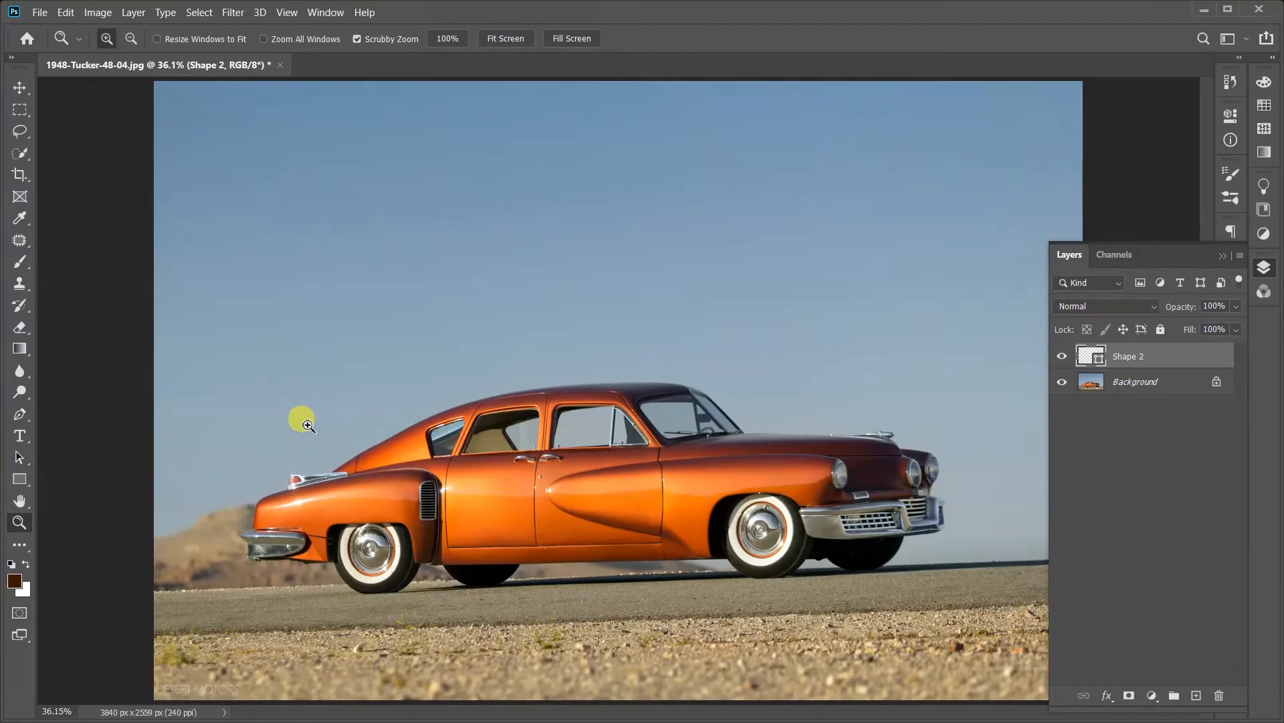
pyautogui.moveTo(364, 480); pyautogui.dragTo(420, 498)
pyautogui.moveTo(533, 496); pyautogui.dragTo(537, 349)
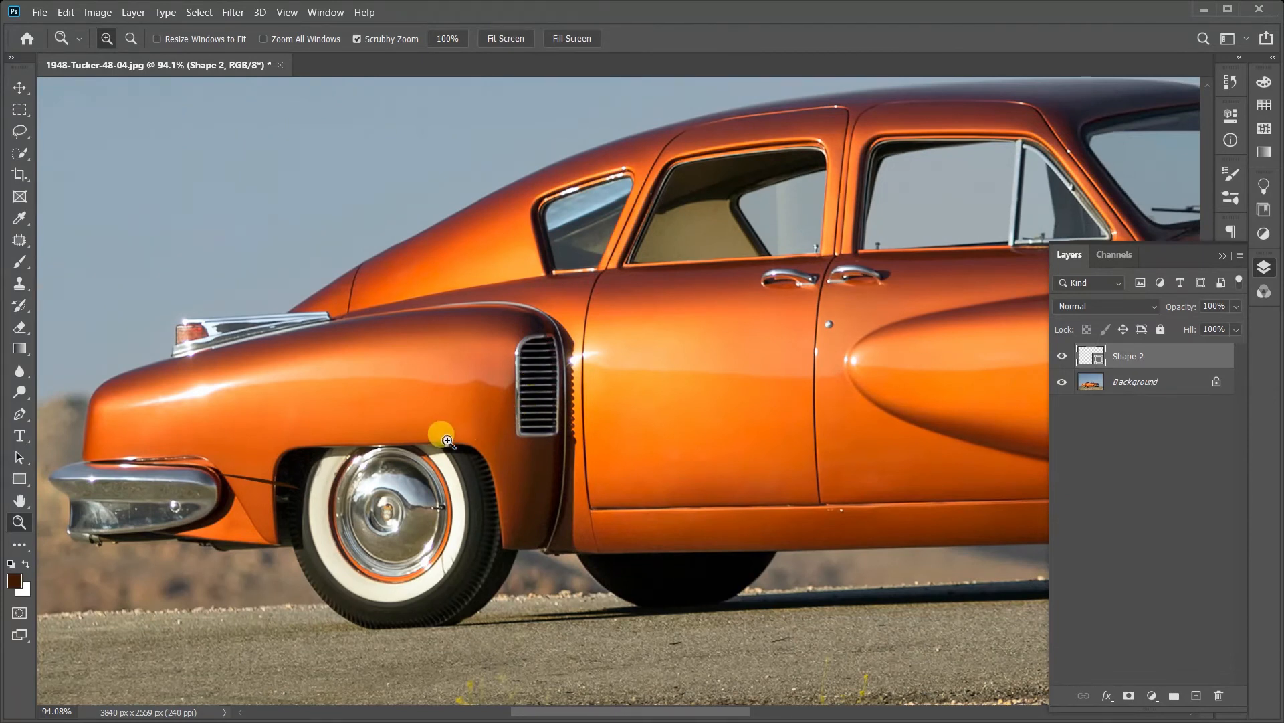
pyautogui.press('Delete')
pyautogui.click(20, 415)
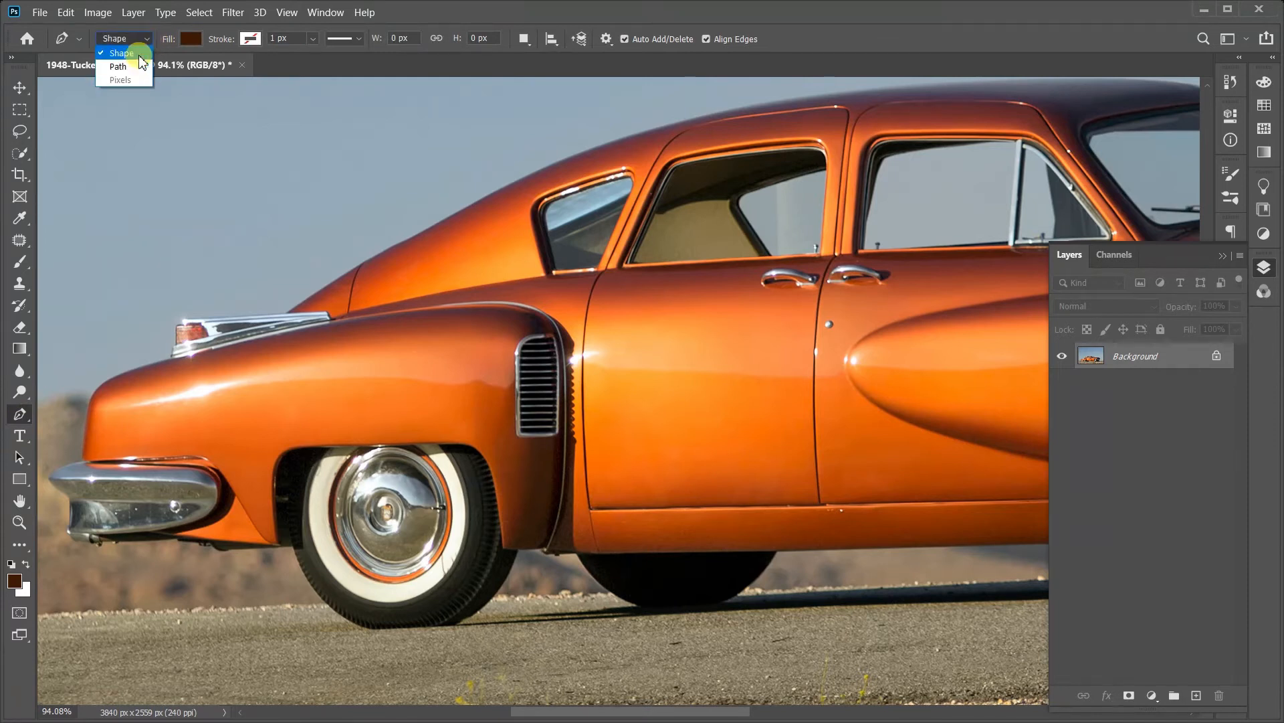
# Step: Set the Pen tool's mode to Path for work on the rear wheel
pyautogui.click(127, 59)
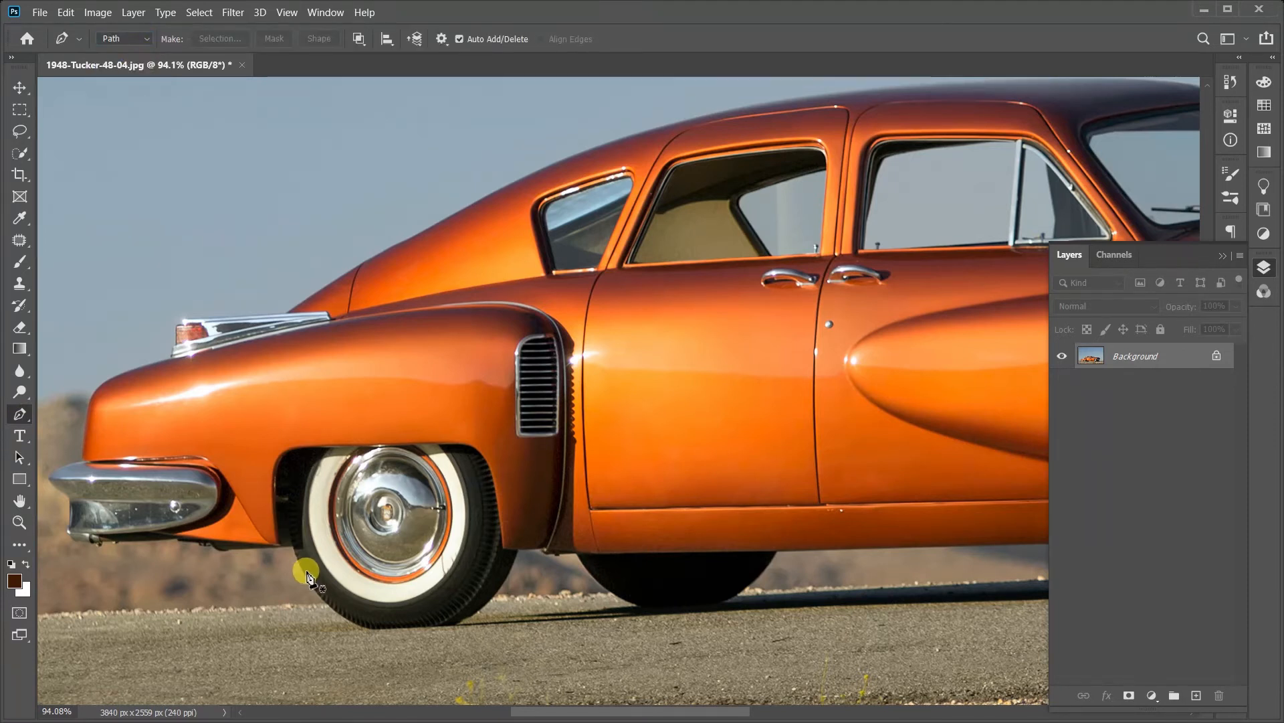
pyautogui.scroll(5, 307, 575)
pyautogui.moveTo(370, 372); pyautogui.dragTo(320, 406)
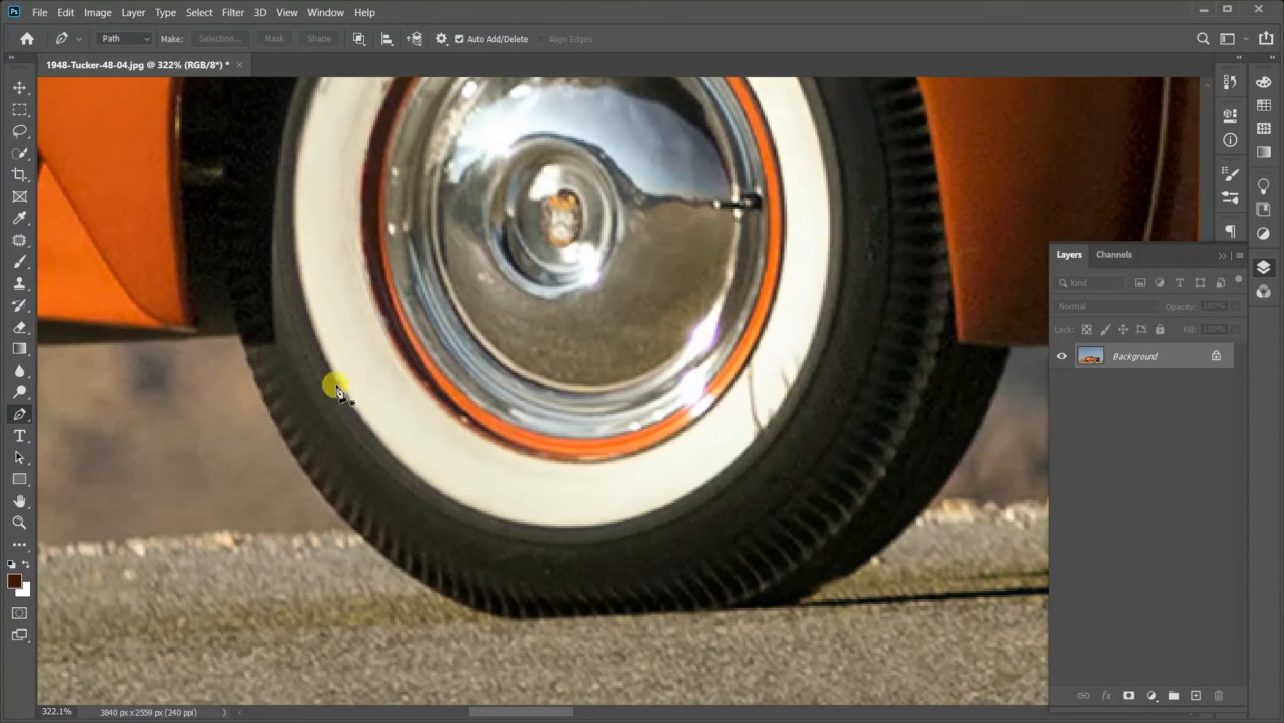
# Step: Draw a closed curved path from the tire's outer edge around the lower part of the rear wheel, redoing the misplaced points
pyautogui.click(246, 346)
pyautogui.moveTo(298, 454); pyautogui.dragTo(314, 476)
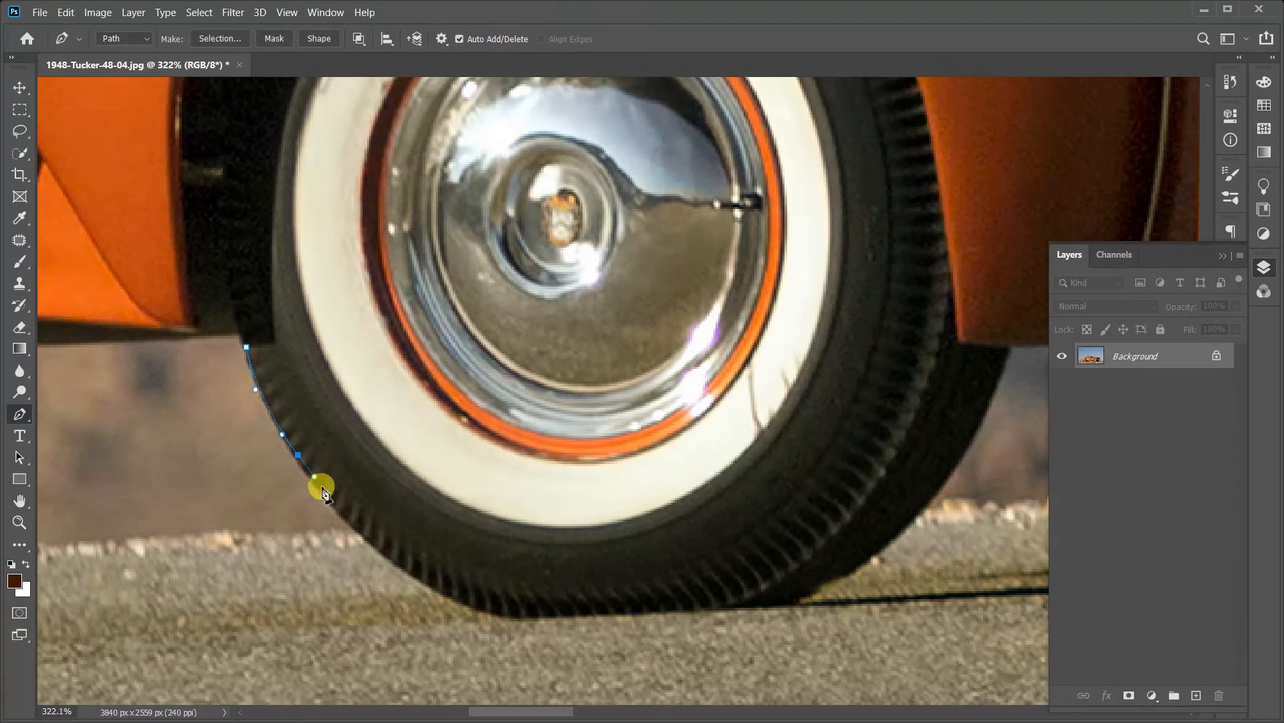
pyautogui.moveTo(391, 548); pyautogui.dragTo(445, 591)
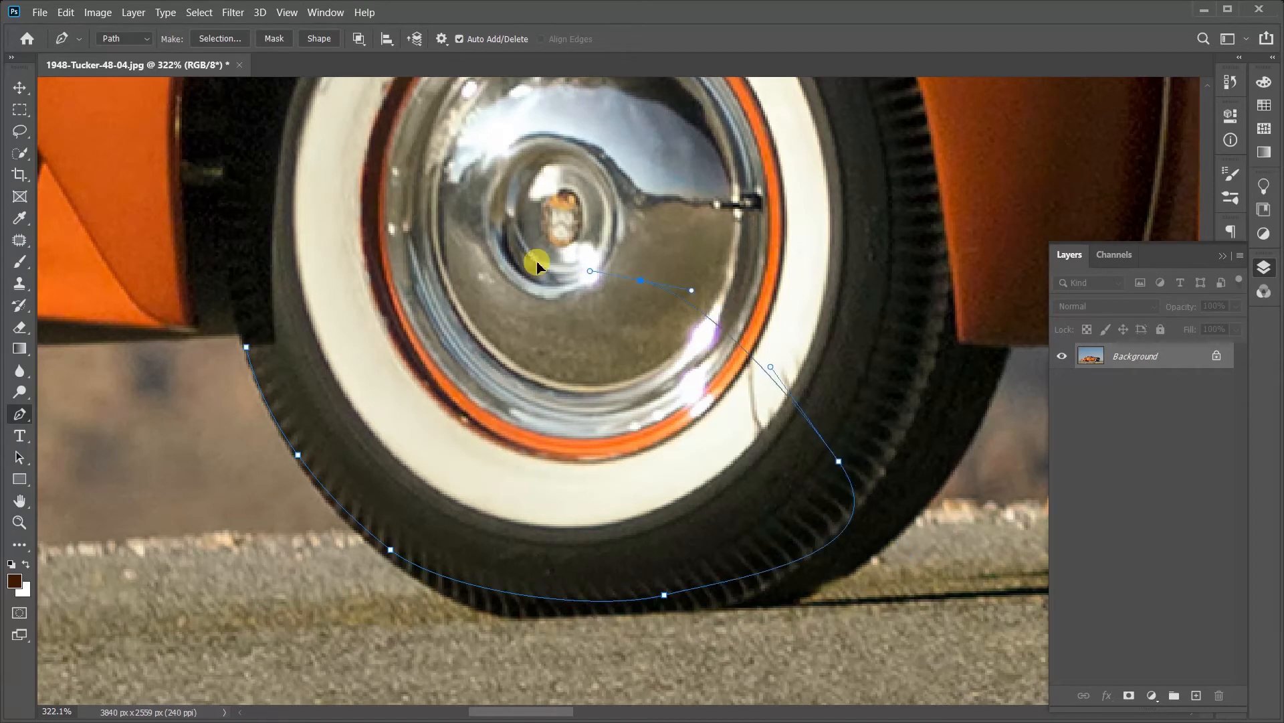
pyautogui.hotkey('ctrl', 'z')
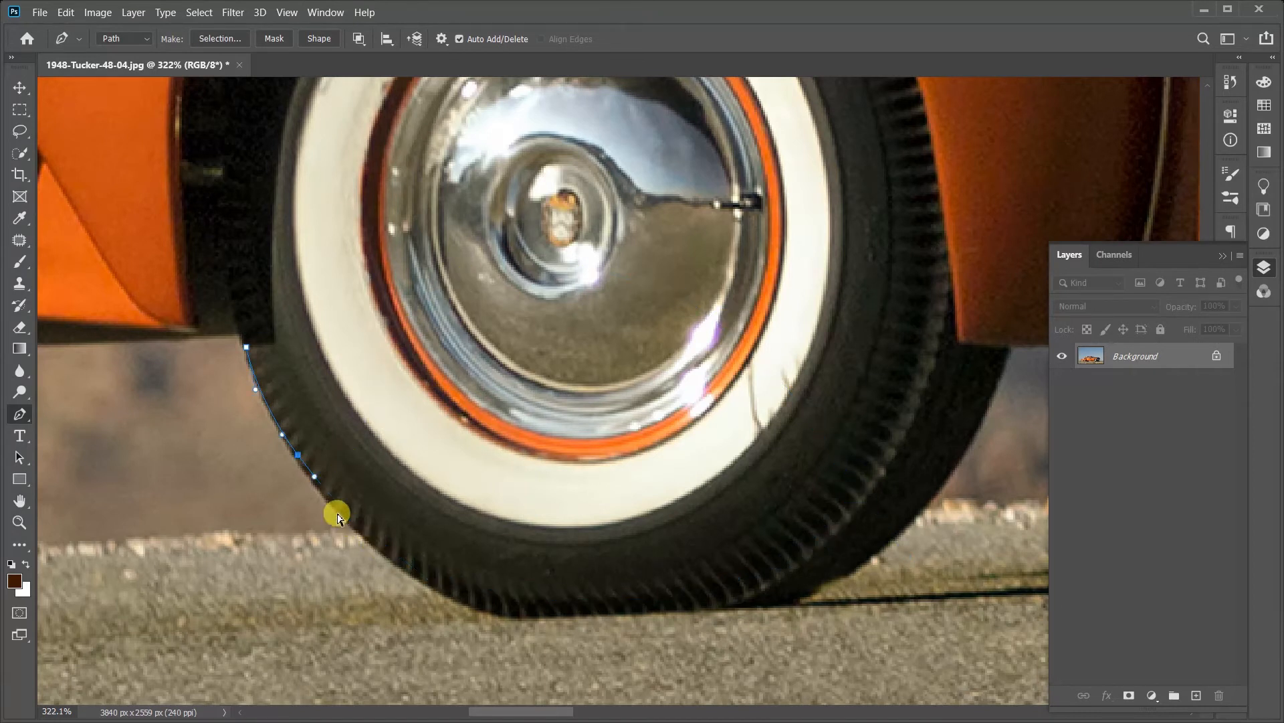
pyautogui.hotkey('ctrl', 'z')
pyautogui.moveTo(371, 528); pyautogui.dragTo(464, 574)
pyautogui.moveTo(668, 457); pyautogui.dragTo(677, 390)
pyautogui.moveTo(602, 278); pyautogui.dragTo(479, 251)
pyautogui.moveTo(401, 272); pyautogui.dragTo(336, 292)
pyautogui.moveTo(289, 319); pyautogui.dragTo(260, 350)
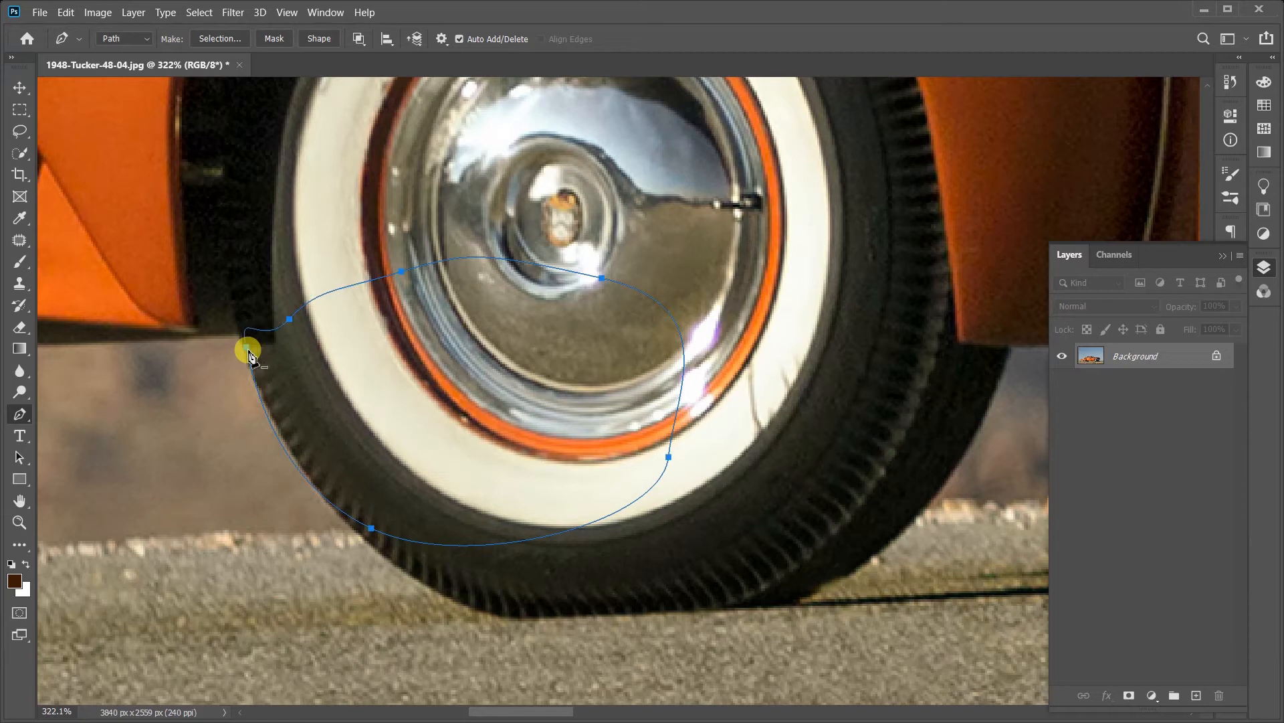
# Step: Convert the closed wheel path directly into a selection and undo the conversion
pyautogui.rightClick(399, 378)
pyautogui.click(323, 236)
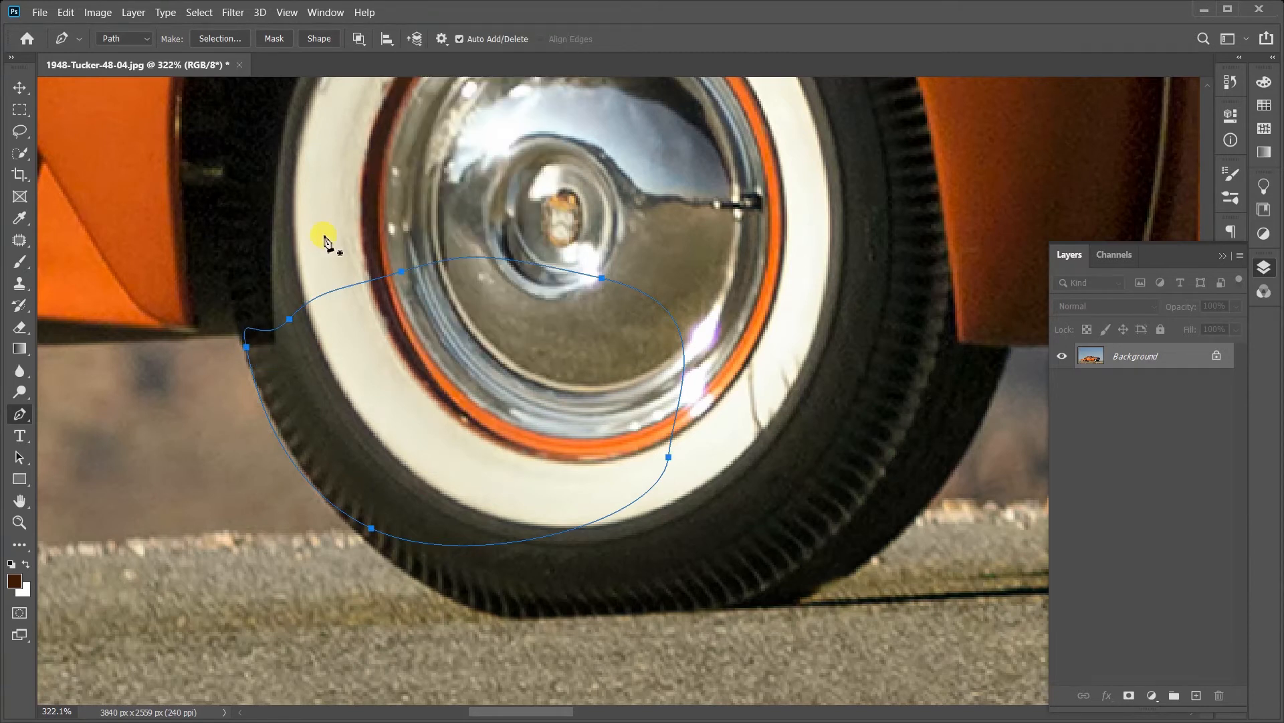
pyautogui.hotkey('ctrl', 'Return')
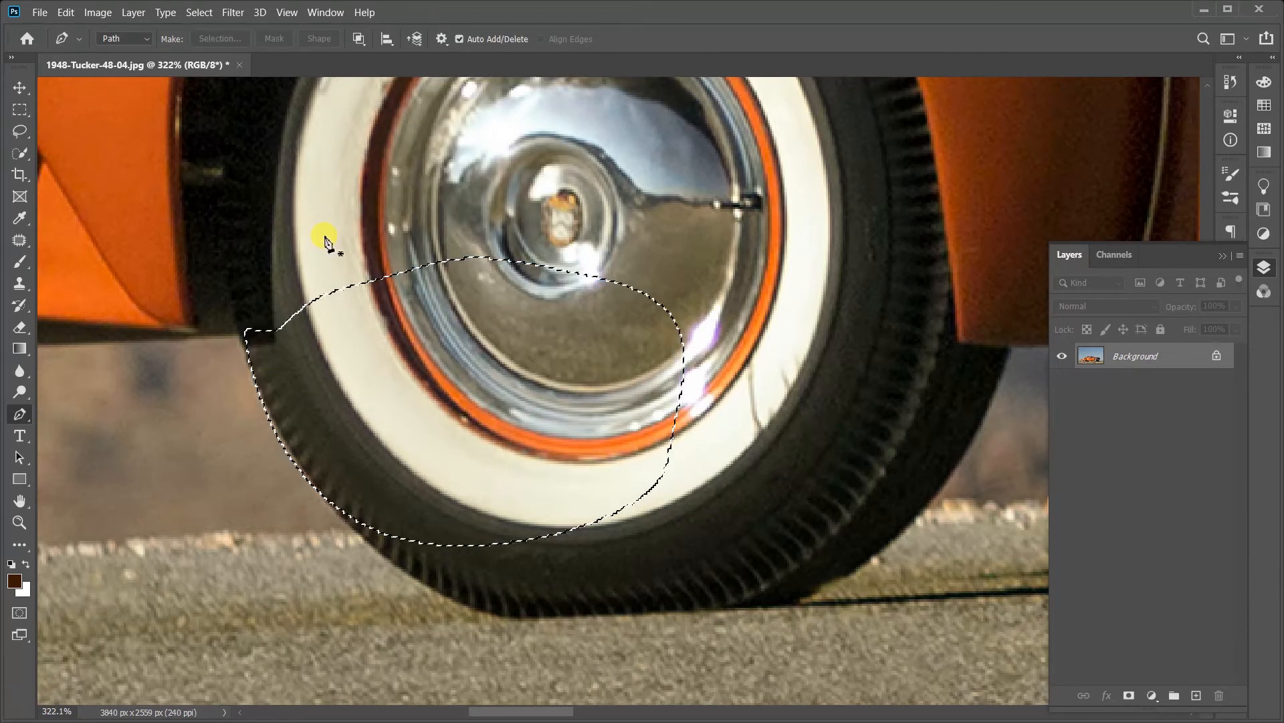
pyautogui.hotkey('ctrl', 'z')
# Step: Make a new anti-aliased selection from the path with a 1-pixel feather radius and undo it
pyautogui.rightClick(489, 303)
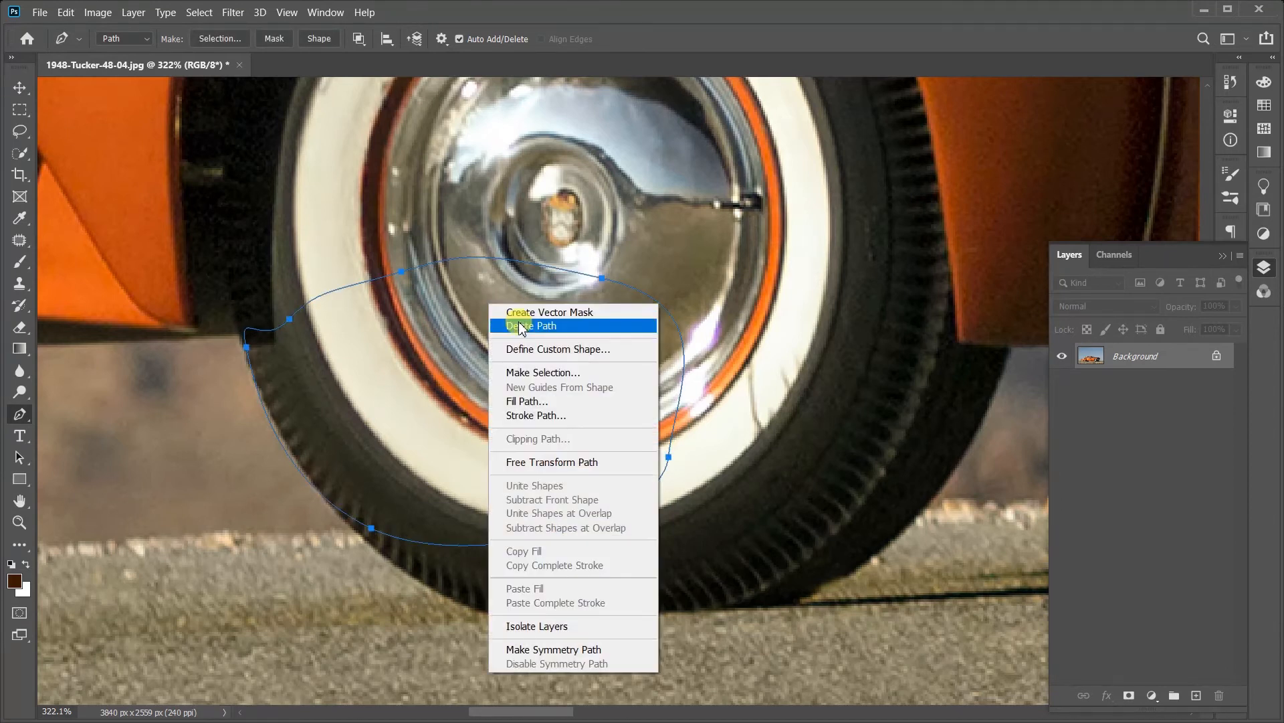
pyautogui.click(539, 372)
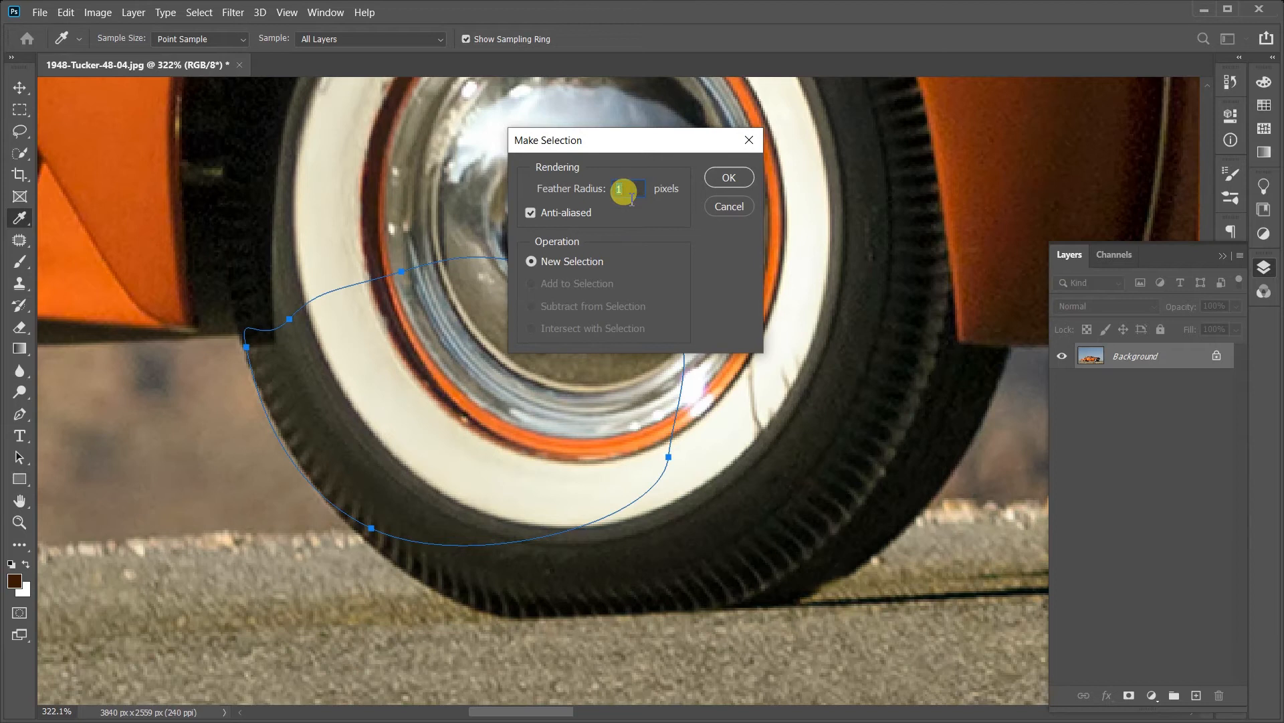
pyautogui.click(728, 183)
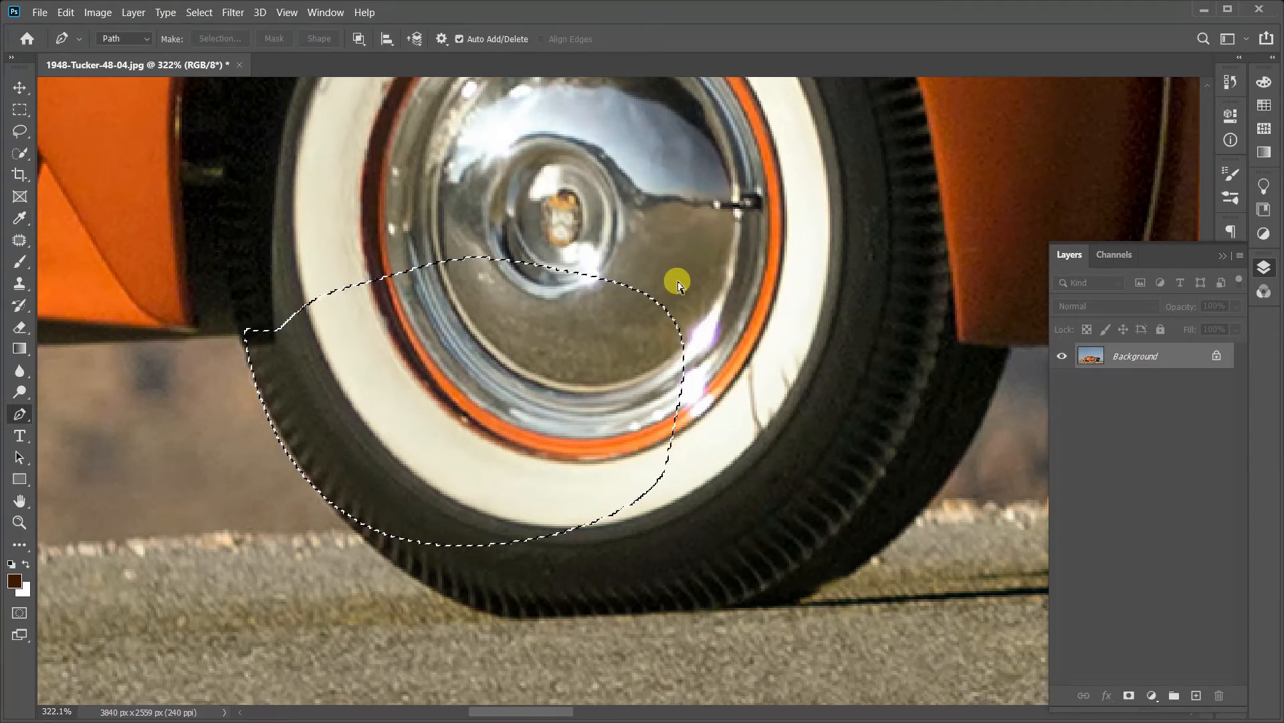
pyautogui.hotkey('ctrl', 'z')
pyautogui.rightClick(537, 330)
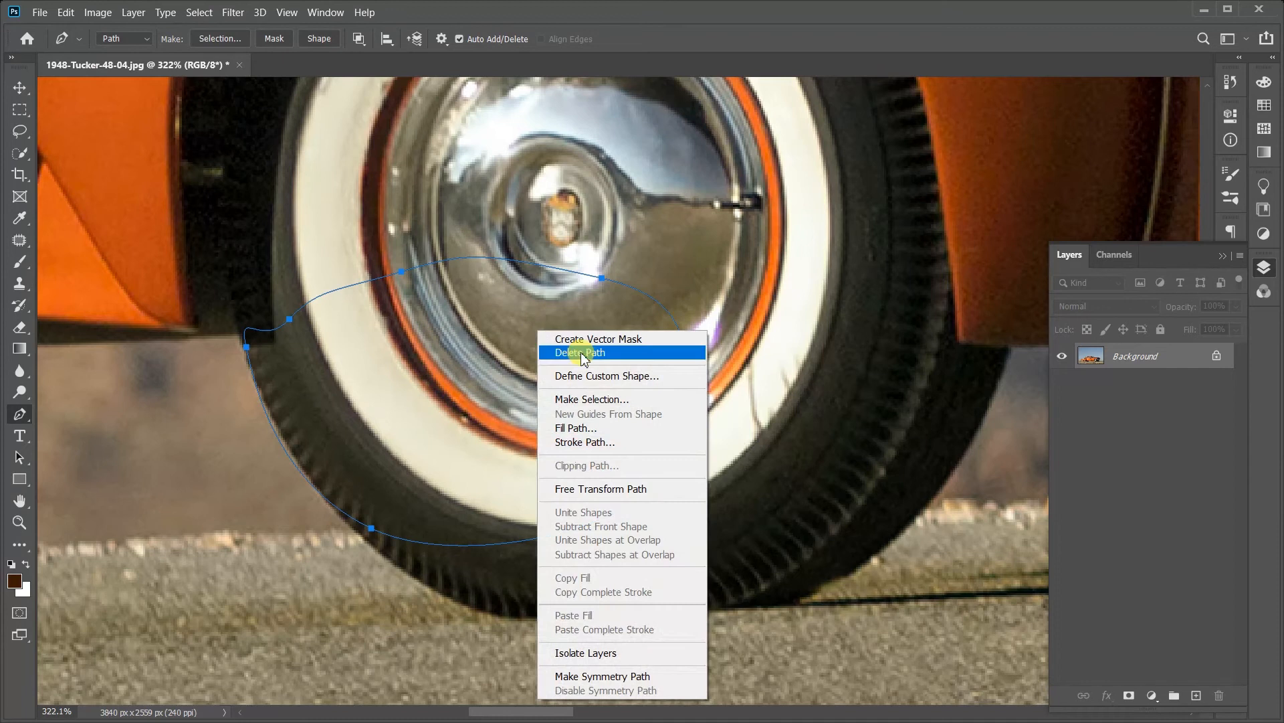
pyautogui.click(589, 400)
pyautogui.click(727, 207)
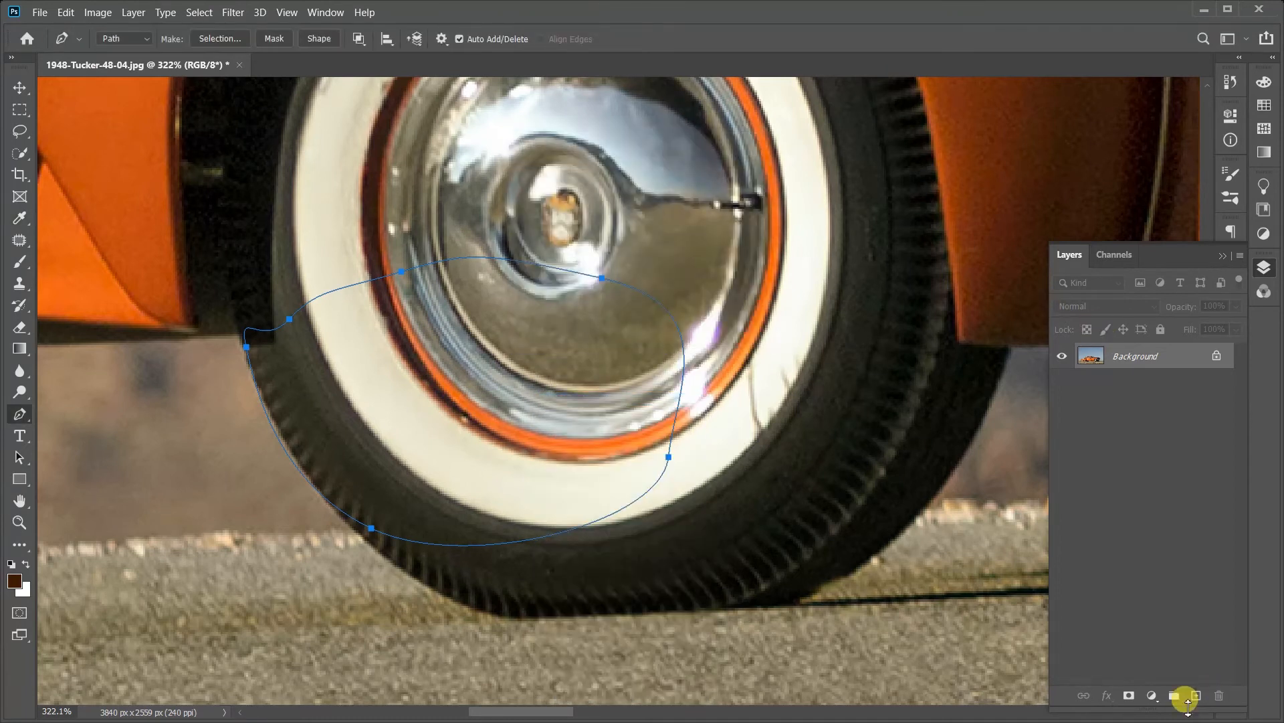
# Step: Add a new layer and make an anti-aliased selection from the path with a 1-pixel feather radius
pyautogui.click(1195, 699)
pyautogui.rightClick(540, 435)
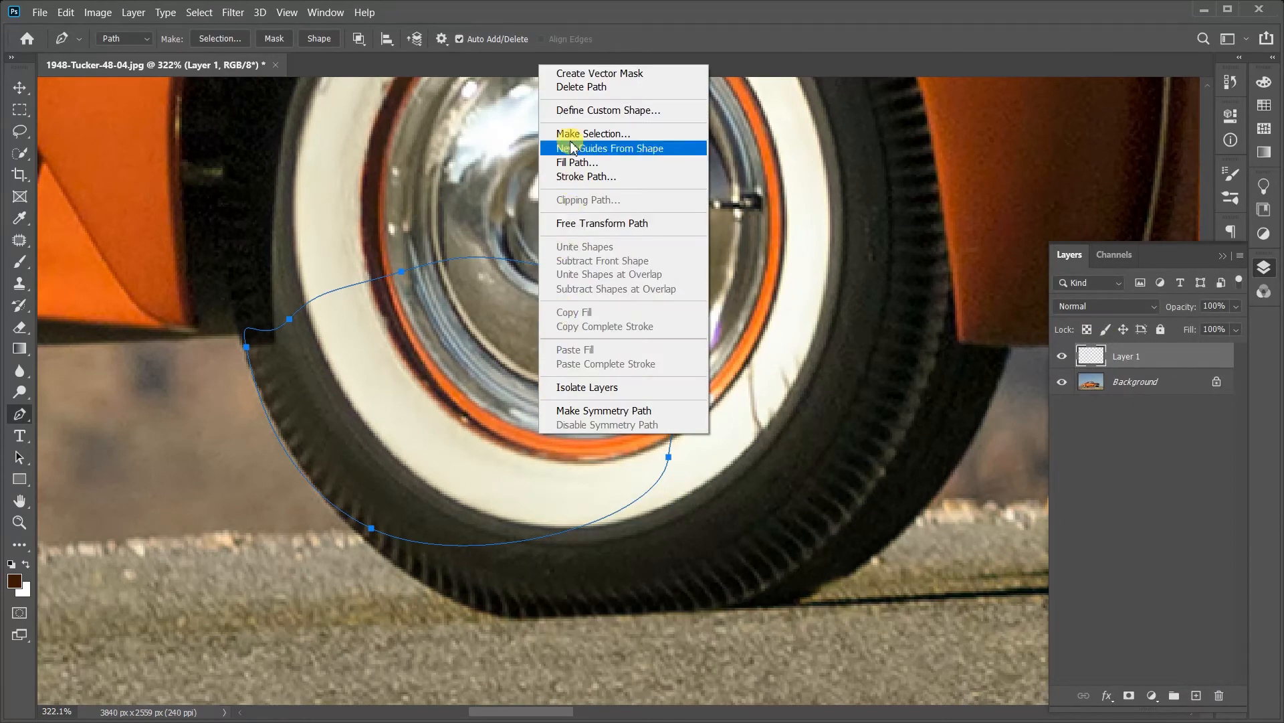
pyautogui.click(404, 346)
pyautogui.rightClick(571, 370)
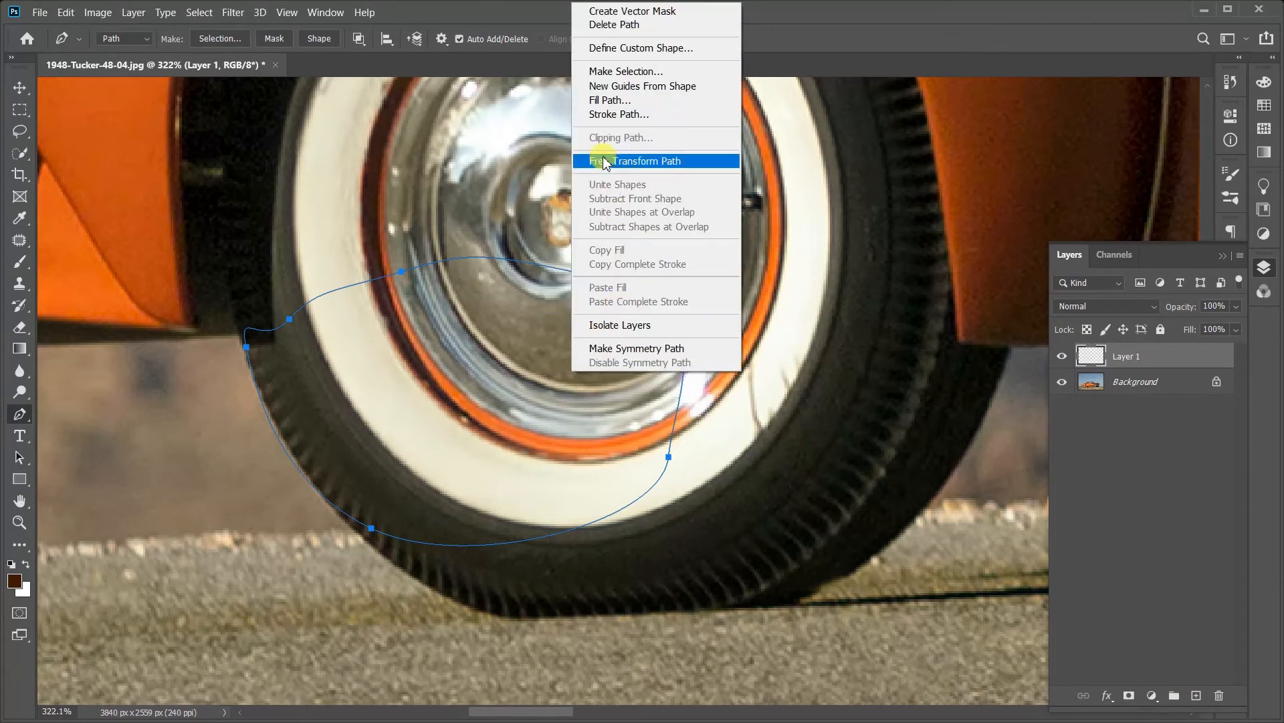
pyautogui.click(615, 72)
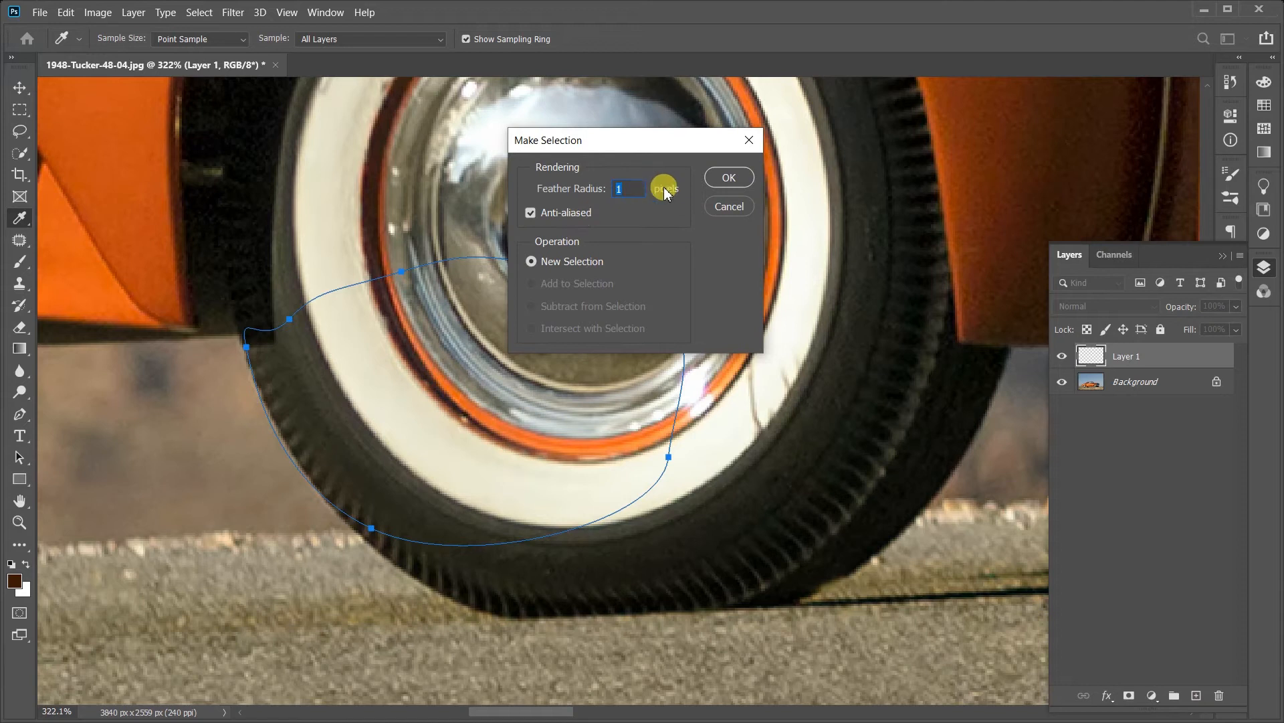
pyautogui.click(714, 182)
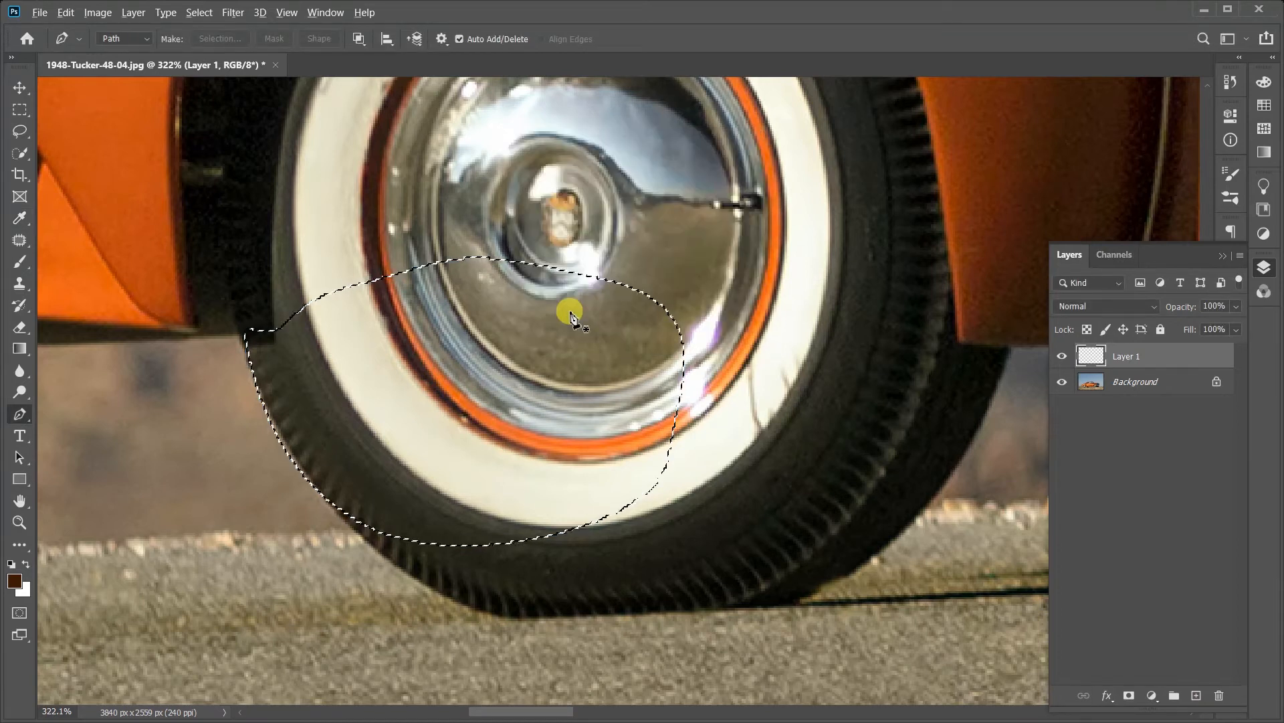
# Step: Try filling the 1-pixel feathered selection with the dark brown foreground color, inspect its edge, and undo back to the path
pyautogui.hotkey('alt', 'BackSpace')
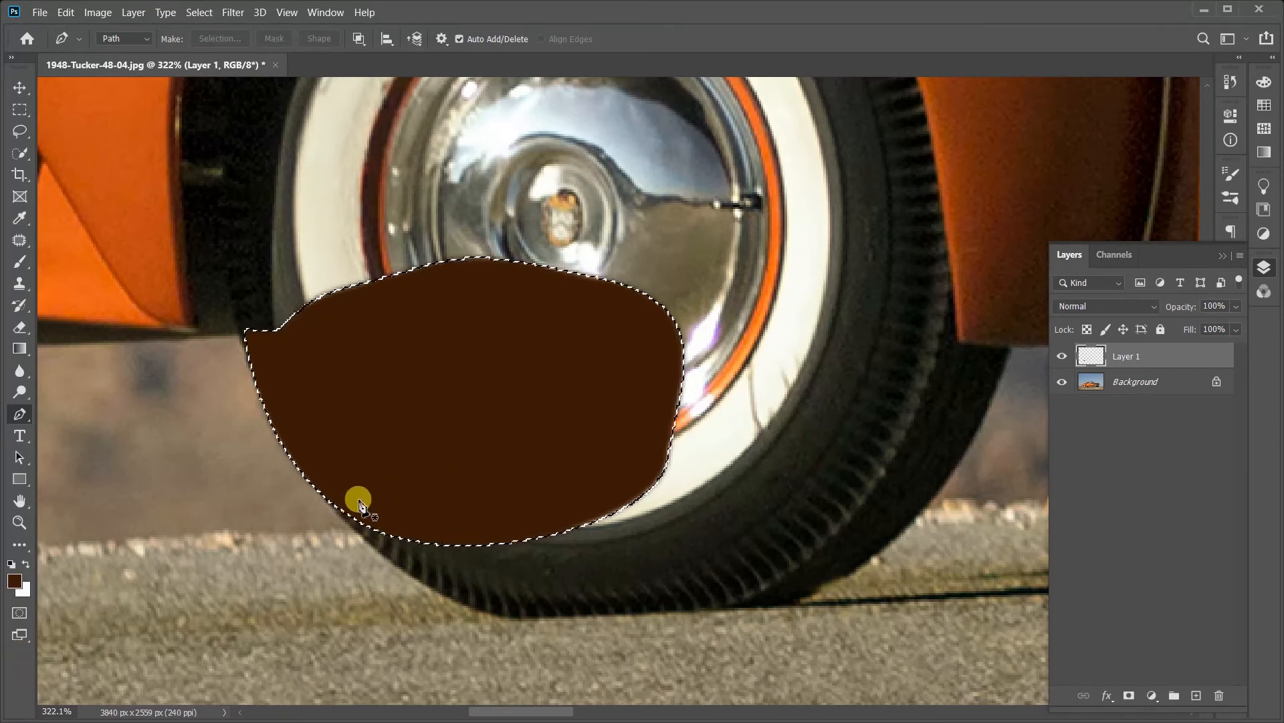
pyautogui.click(14, 575)
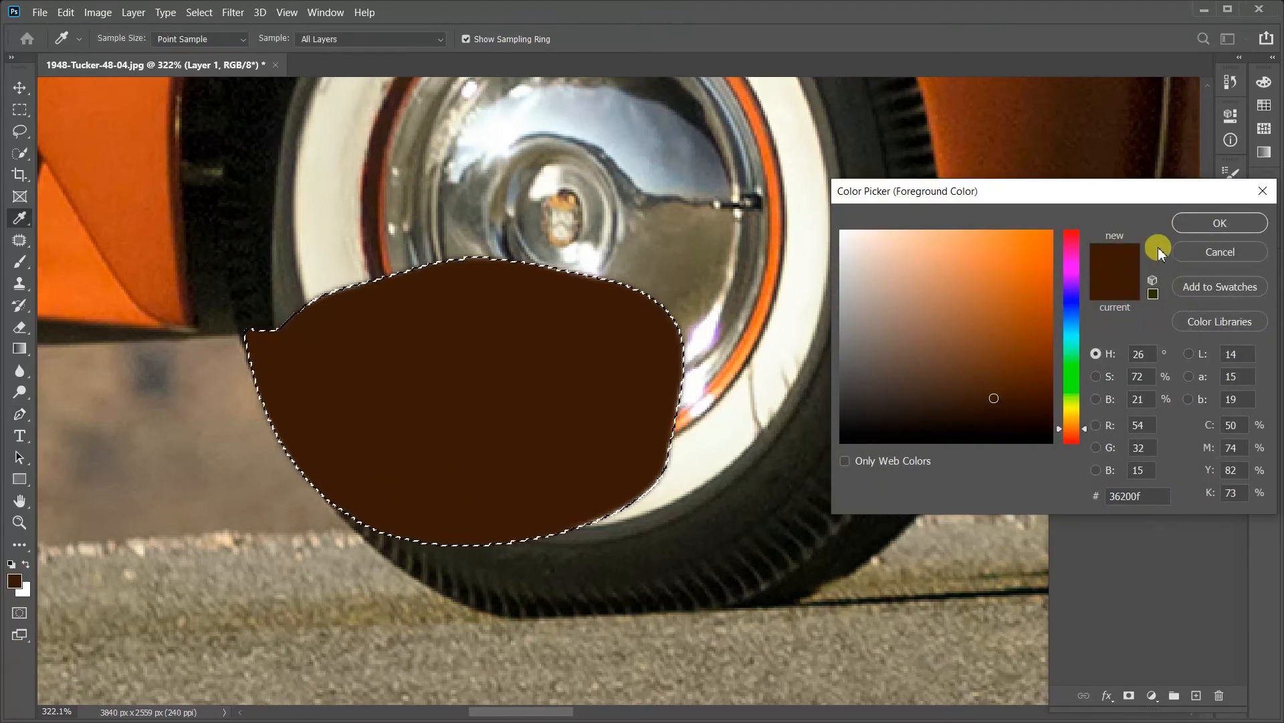
pyautogui.click(1186, 225)
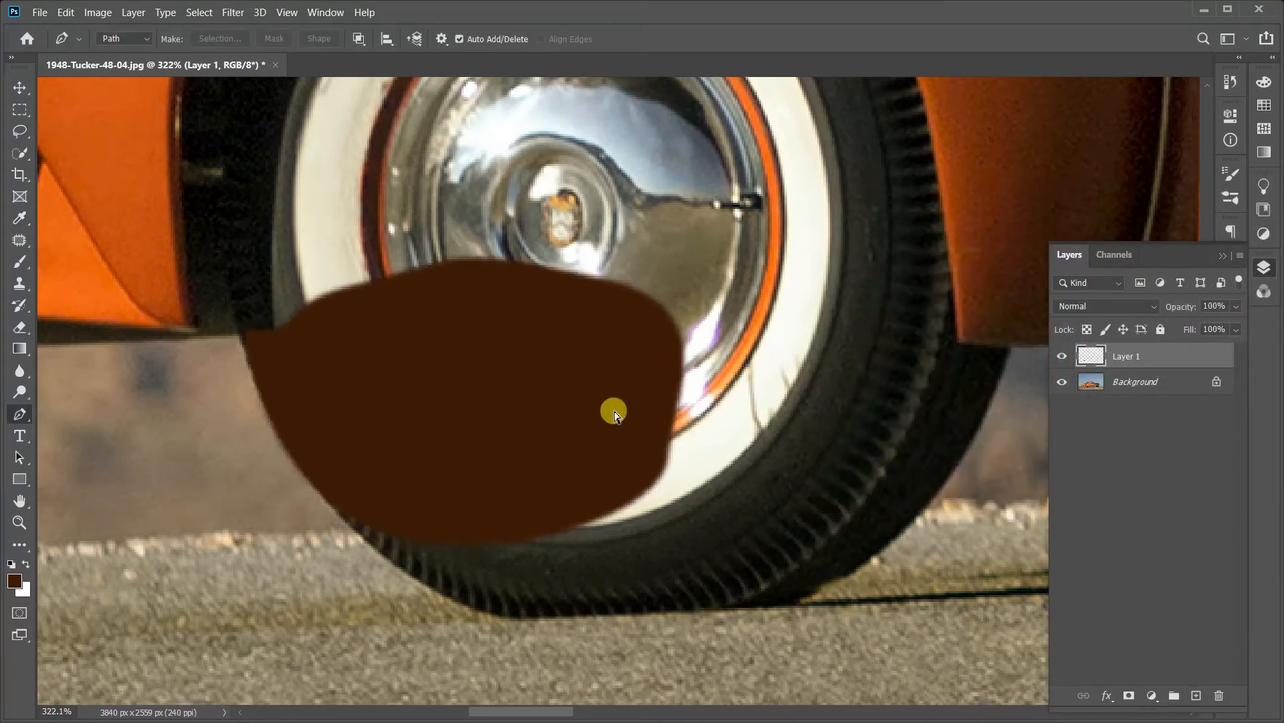
pyautogui.scroll(5, 611, 258)
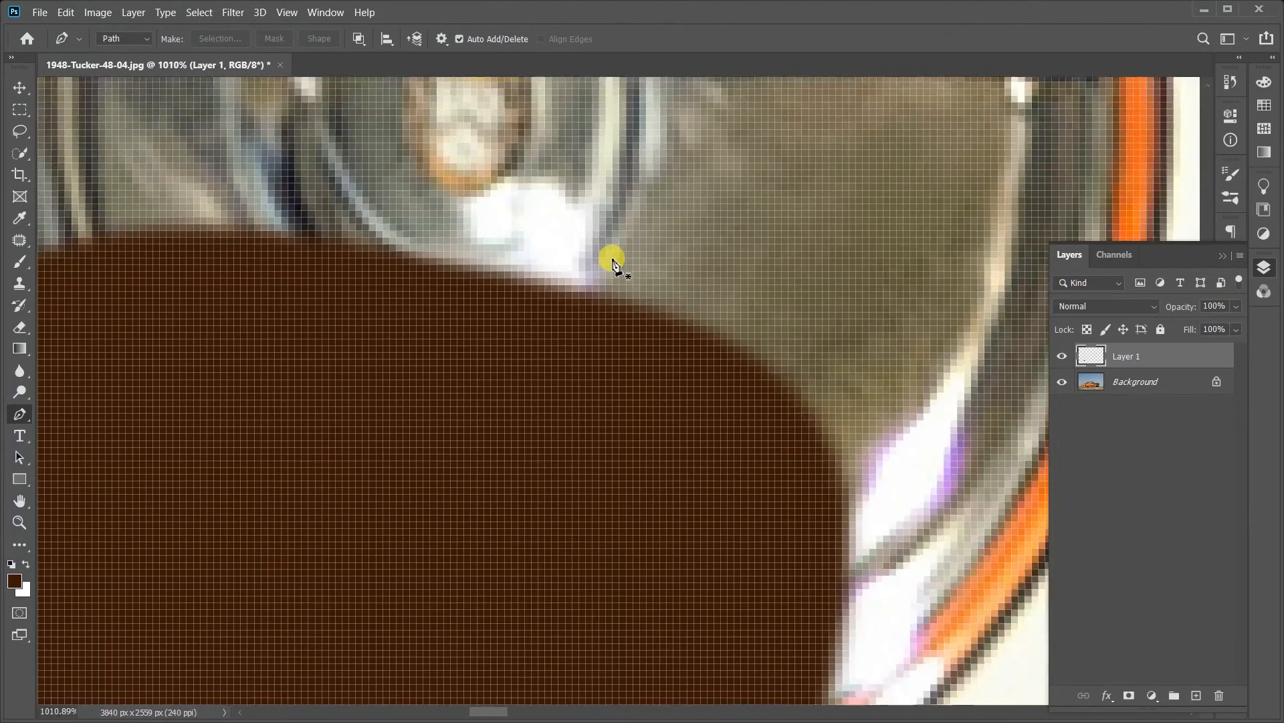
pyautogui.scroll(-3, 613, 286)
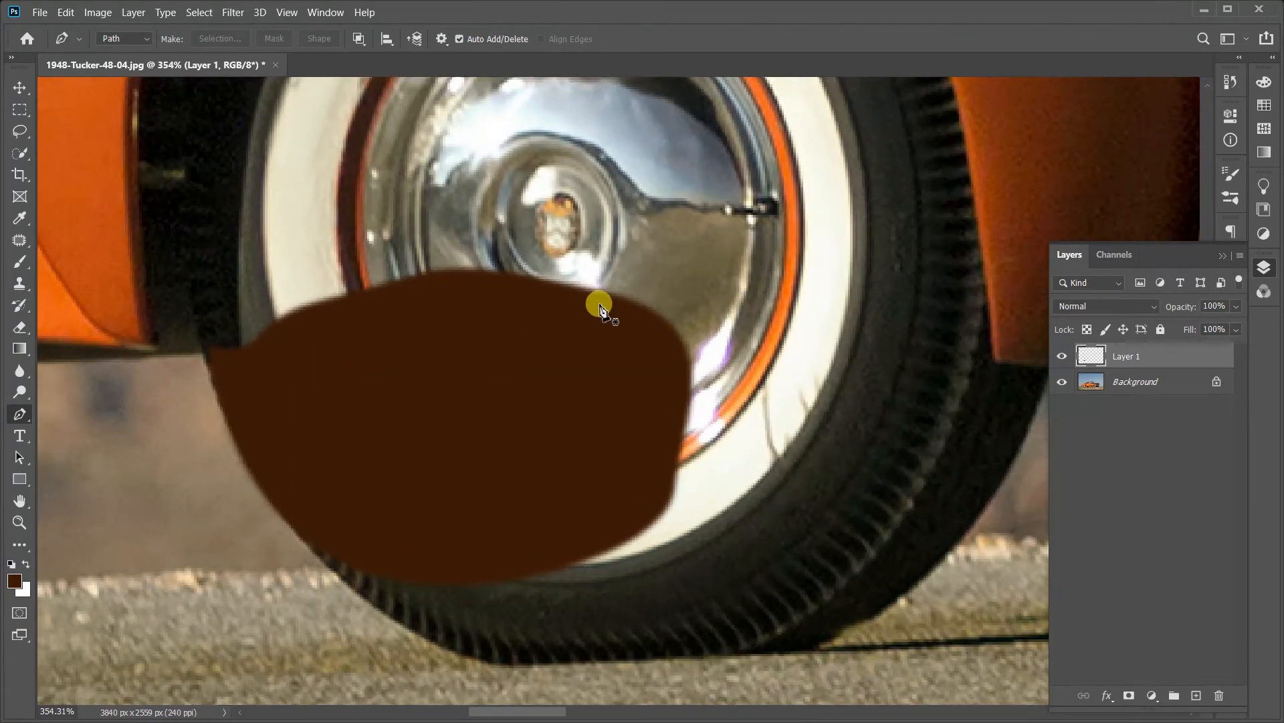
pyautogui.hotkey('ctrl', 'z')
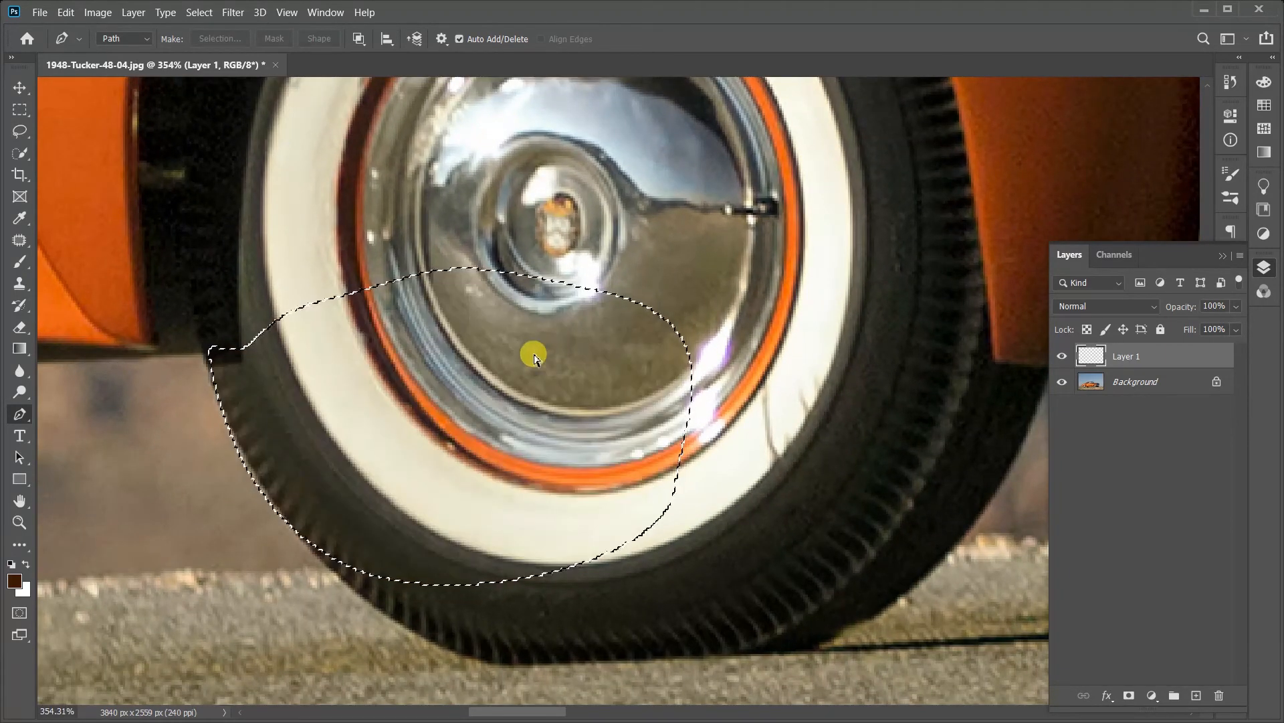
pyautogui.hotkey('ctrl', 'z')
# Step: Make a selection from the path with a much larger feather radius, fill it with the foreground color and deselect
pyautogui.rightClick(533, 355)
pyautogui.click(594, 426)
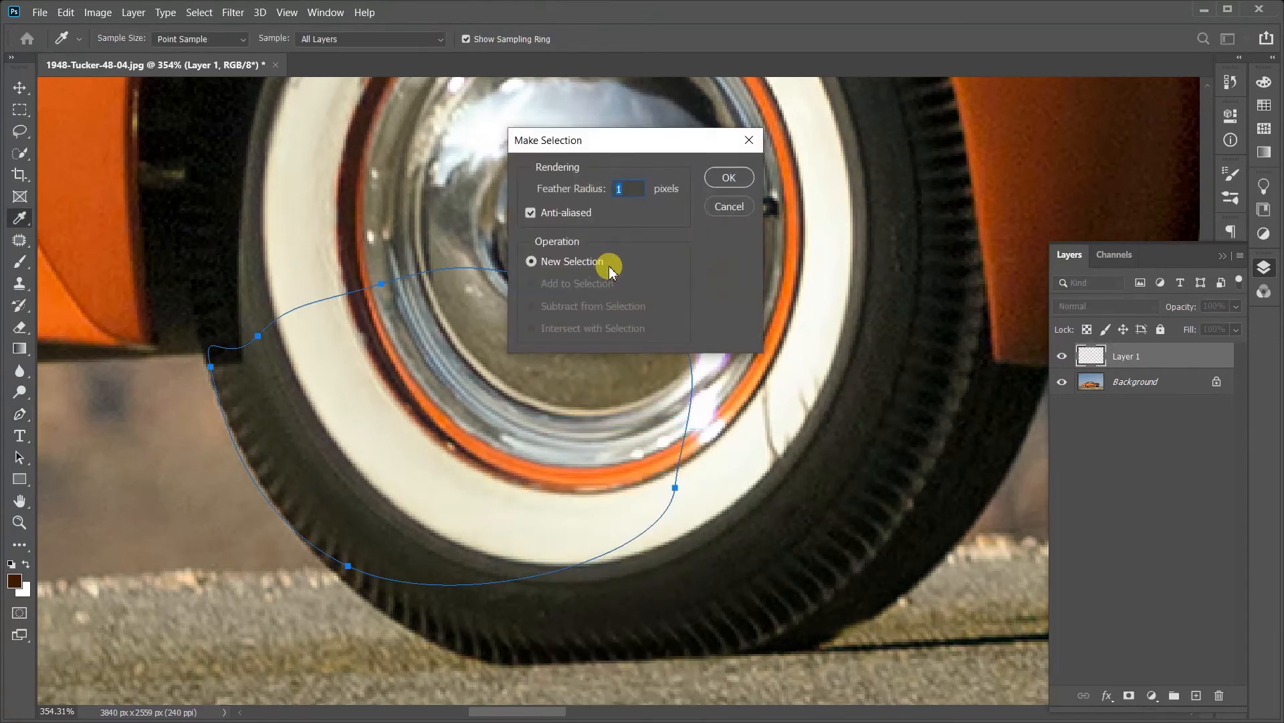
pyautogui.press('Return')
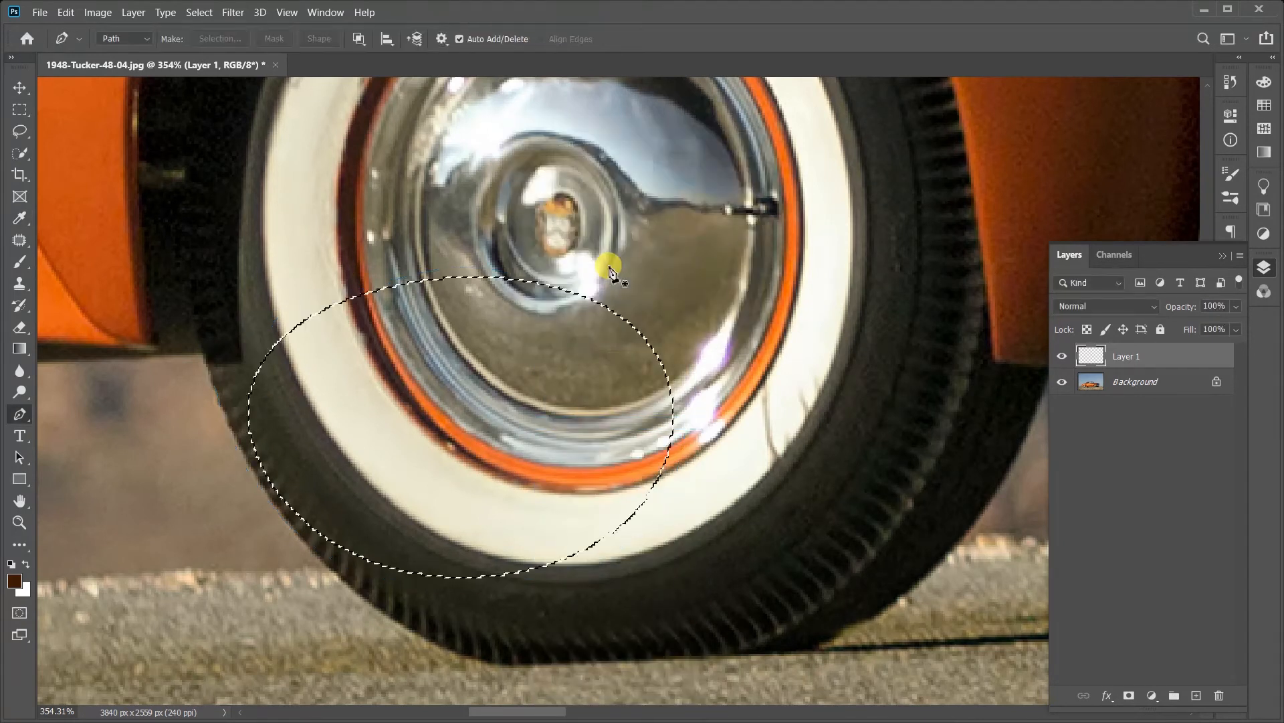
pyautogui.hotkey('alt', 'BackSpace')
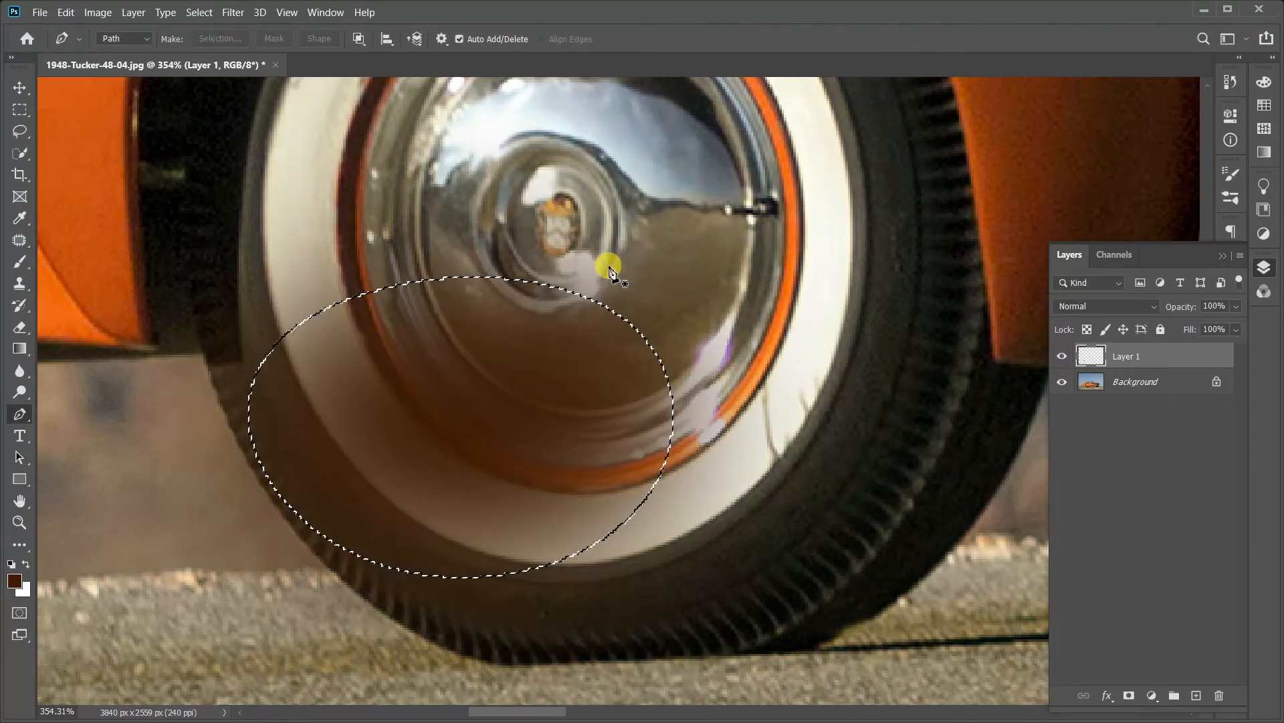
pyautogui.hotkey('ctrl', 'd')
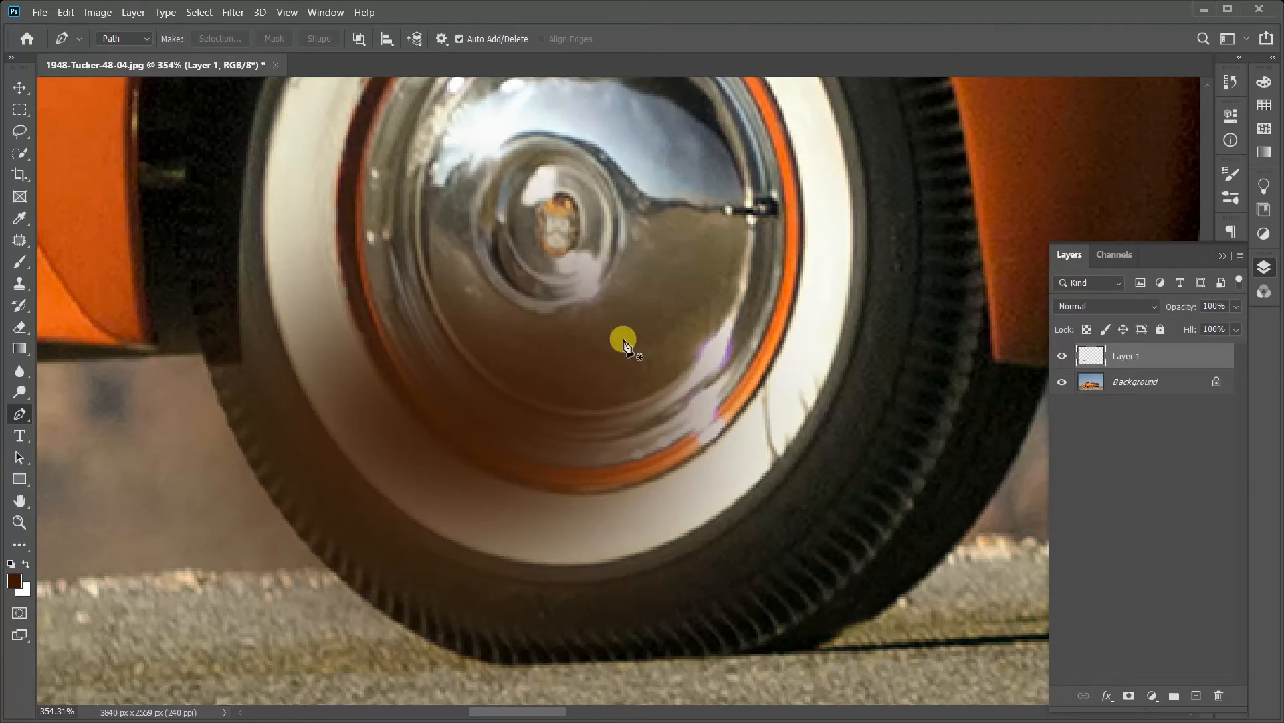
# Step: Undo the soft-edged fill, its selection, the new layer and the closed path on the wheel
pyautogui.hotkey('ctrl', 'z')
pyautogui.hotkey('ctrl', 'z')
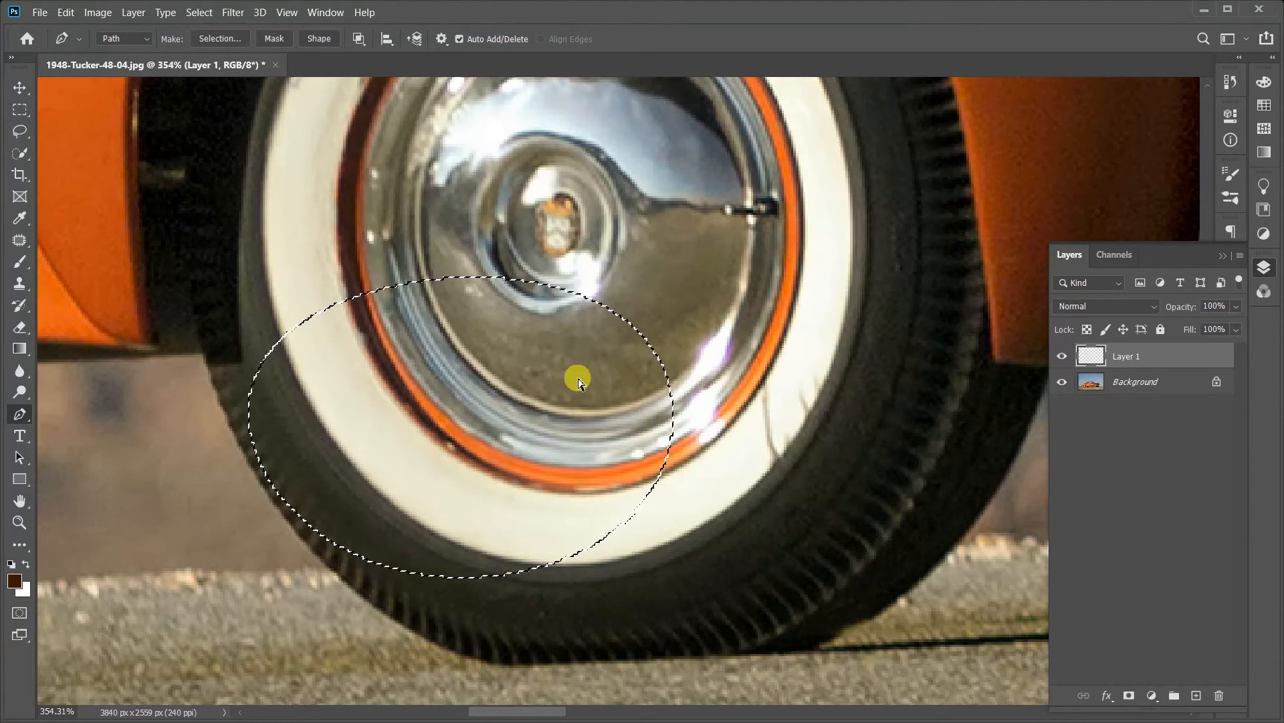
pyautogui.hotkey('ctrl', 'z')
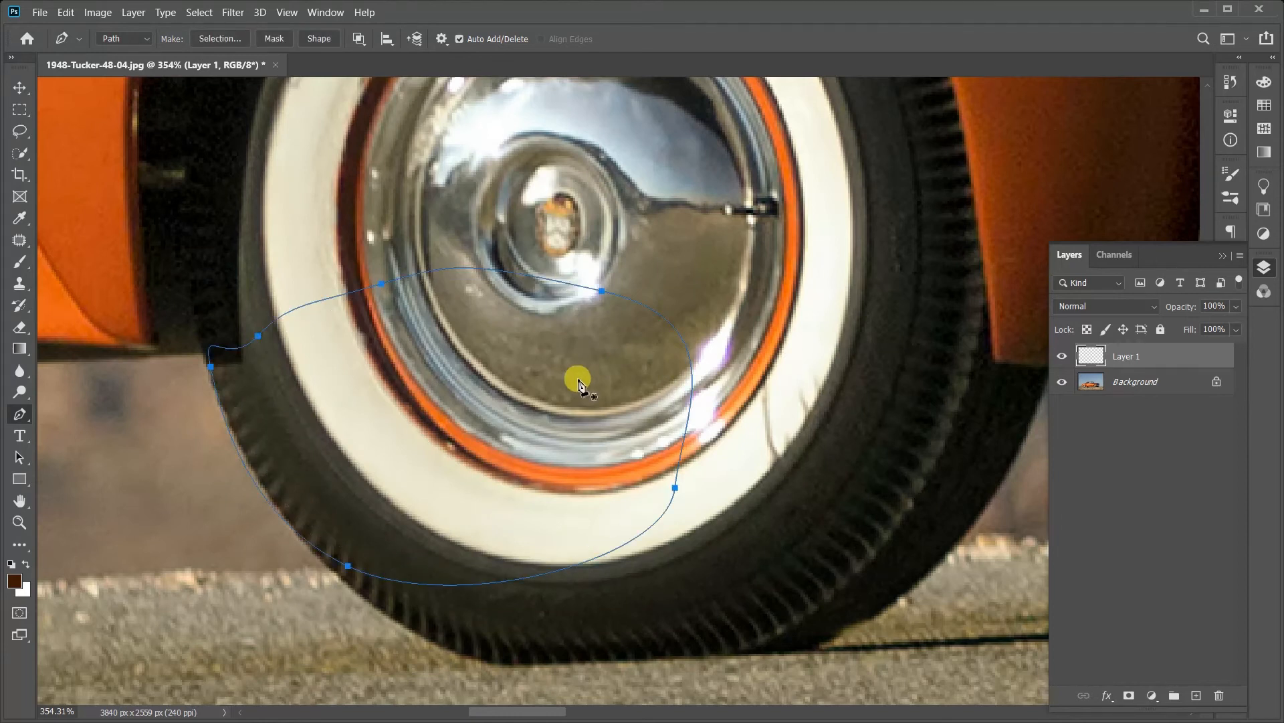
pyautogui.hotkey('ctrl', 'z')
pyautogui.hotkey('ctrl', 'z')
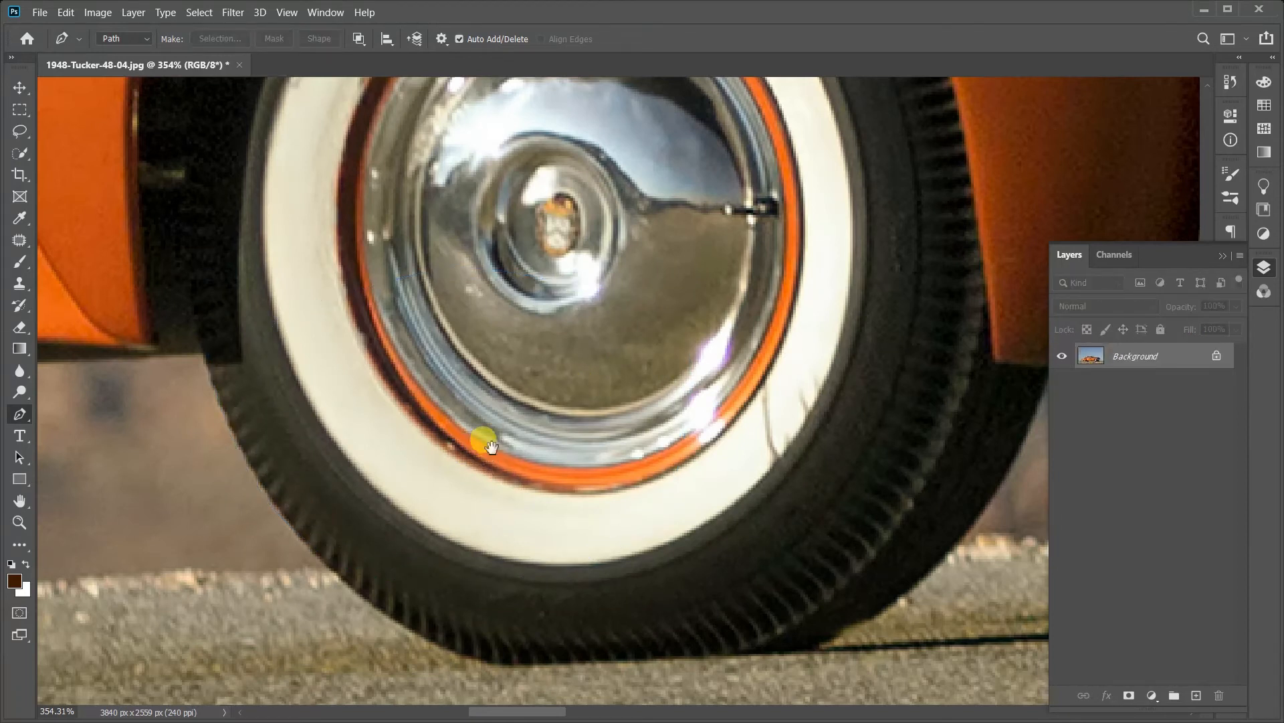
# Step: Trace a curved path along the rear tire's outer edge from below the fender down along the road contact
pyautogui.moveTo(492, 445); pyautogui.dragTo(550, 325)
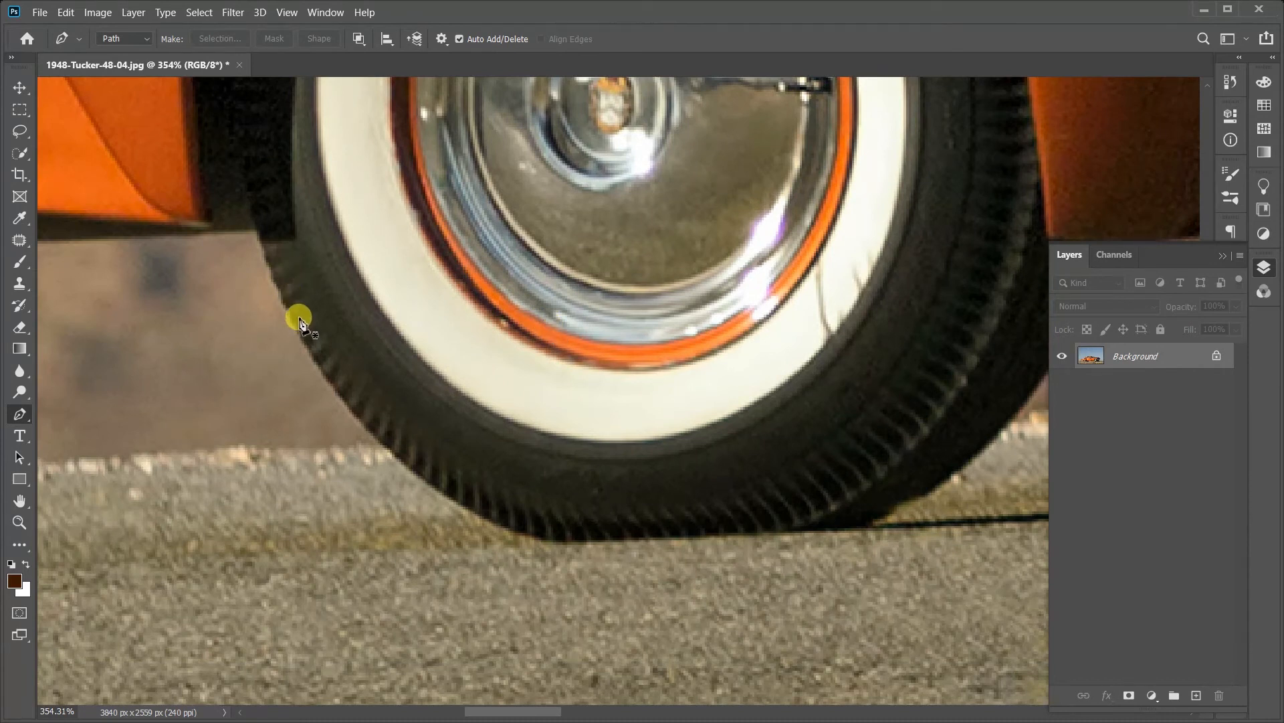
pyautogui.click(271, 272)
pyautogui.moveTo(354, 419); pyautogui.dragTo(356, 419)
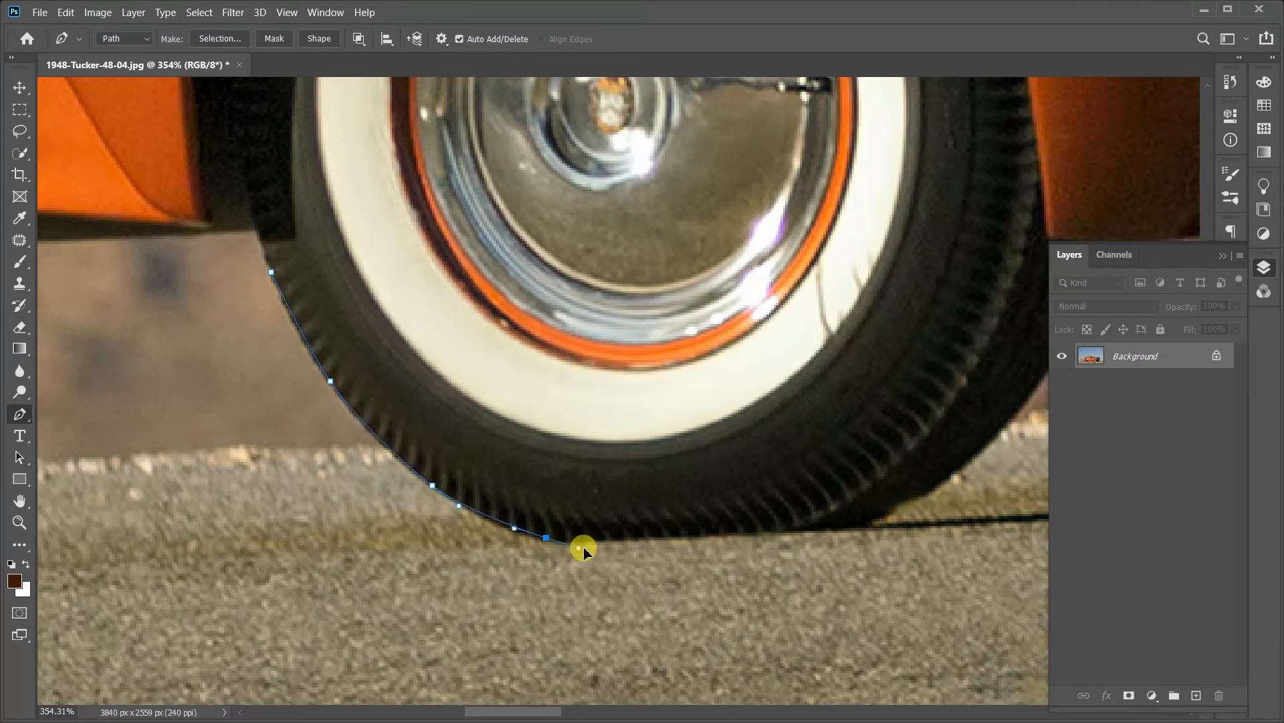
pyautogui.moveTo(679, 528); pyautogui.dragTo(604, 544)
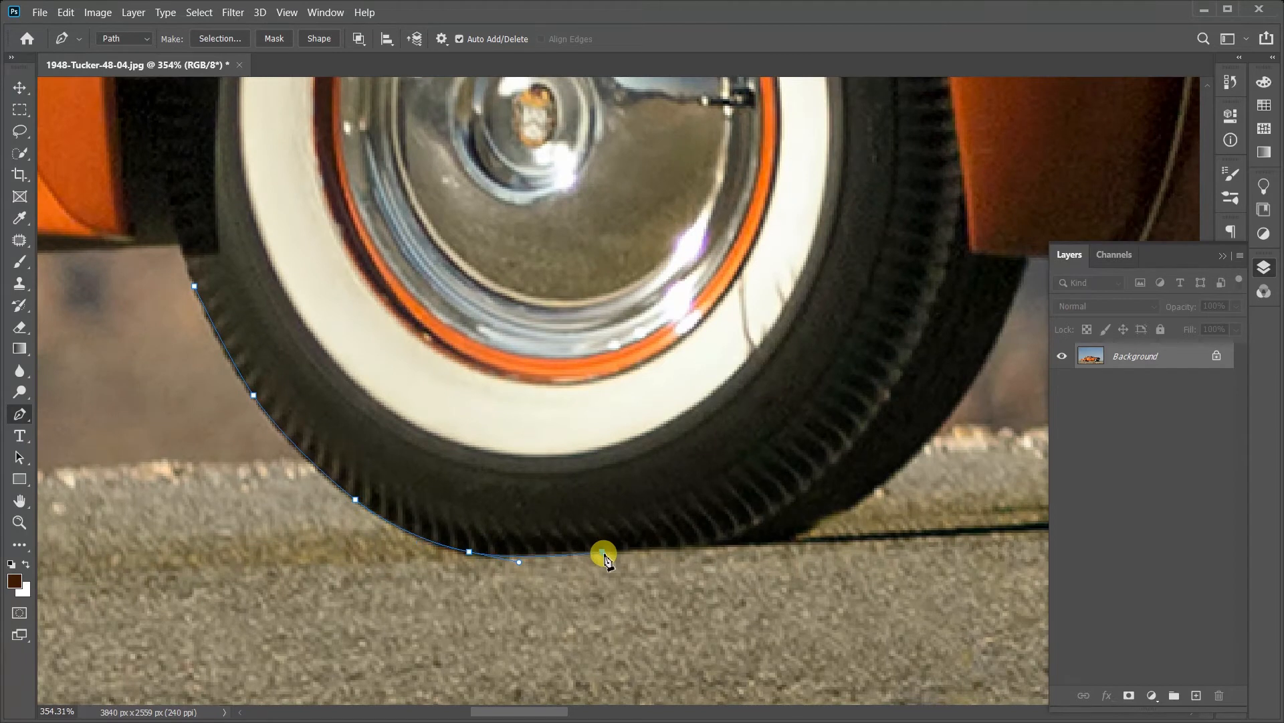
# Step: Replace the short segment on the road with one up the inner tire's edge, bending it outward at a middle anchor point
pyautogui.moveTo(717, 550); pyautogui.dragTo(796, 536)
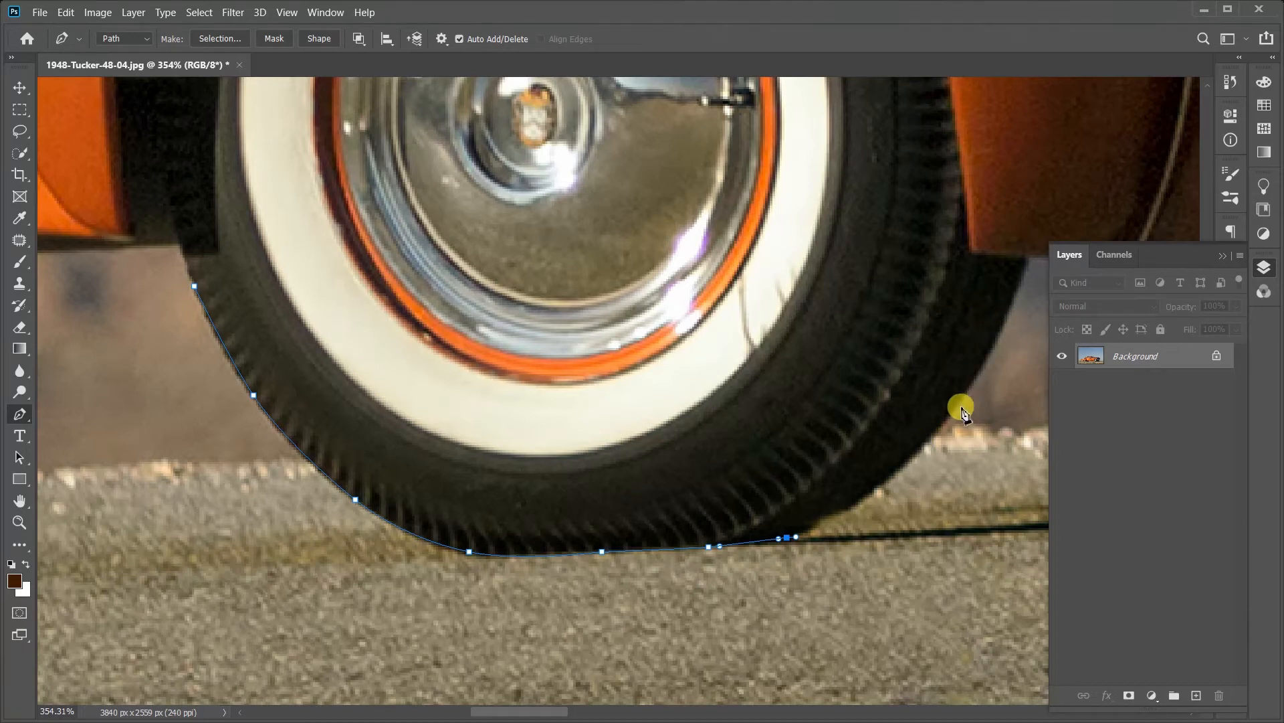
pyautogui.hotkey('ctrl', 'z')
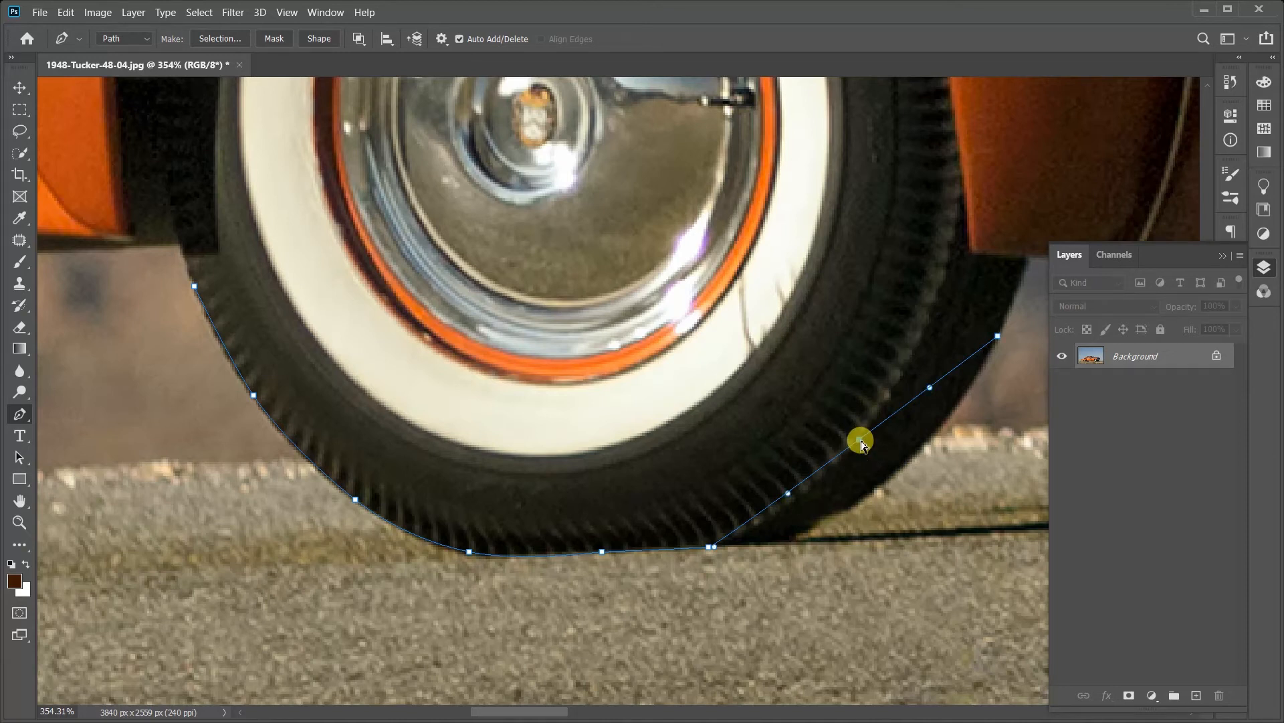
pyautogui.moveTo(861, 443); pyautogui.dragTo(888, 482)
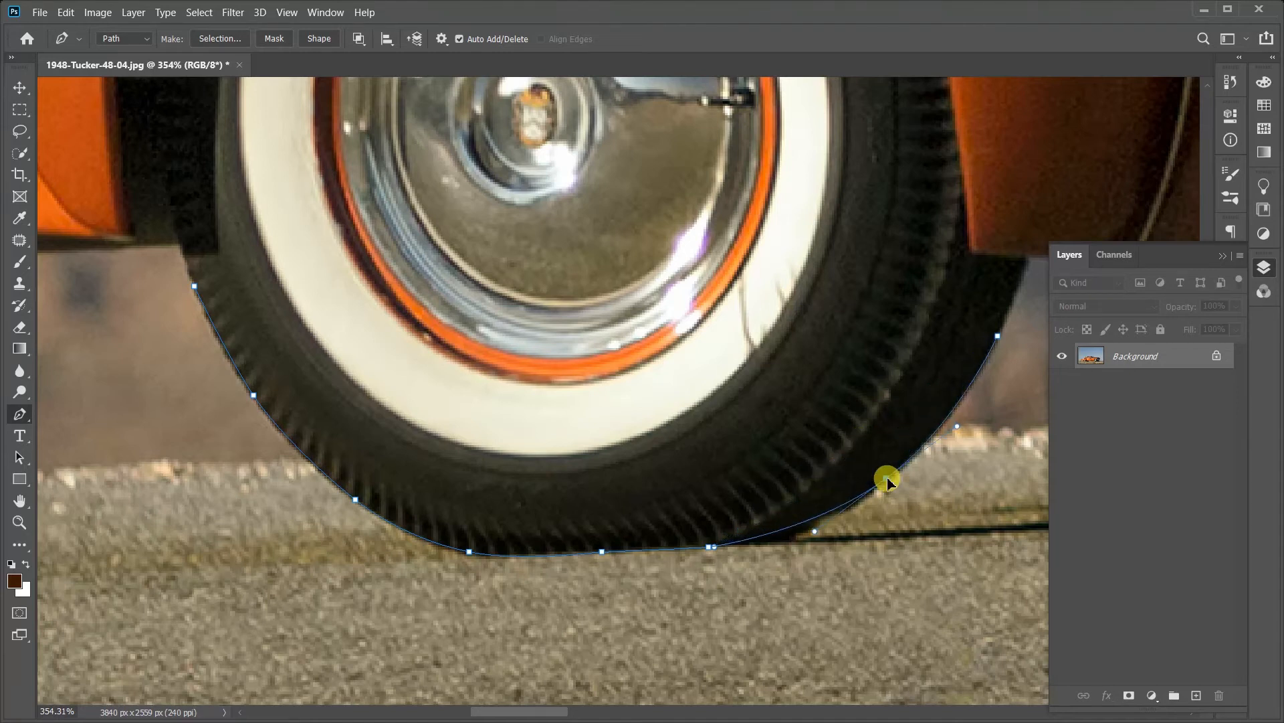
# Step: Reset the middle anchor on the inner tire's edge to a corner, pull its curve handles out again and fit them to the tire
pyautogui.click(889, 479)
pyautogui.keyDown('alt'); pyautogui.click(889, 478); pyautogui.keyUp('alt')
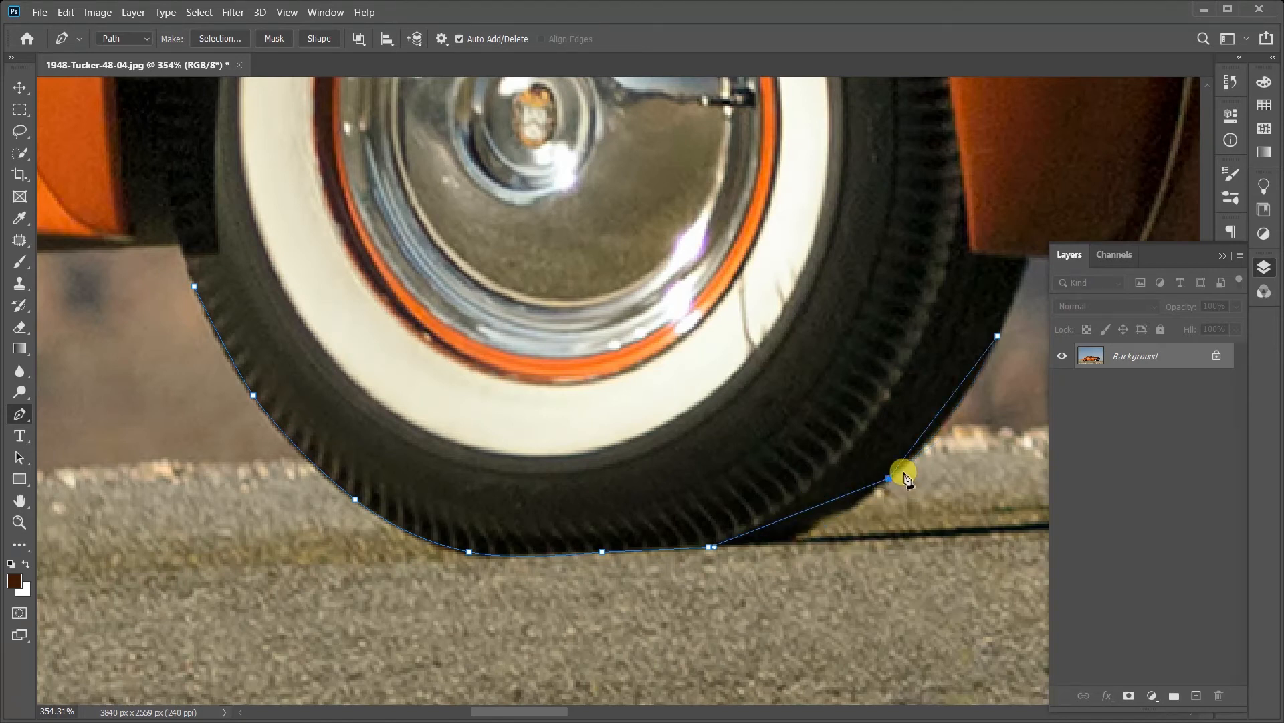
pyautogui.keyDown('alt'); pyautogui.moveTo(890, 478); pyautogui.dragTo(817, 531); pyautogui.keyUp('alt')
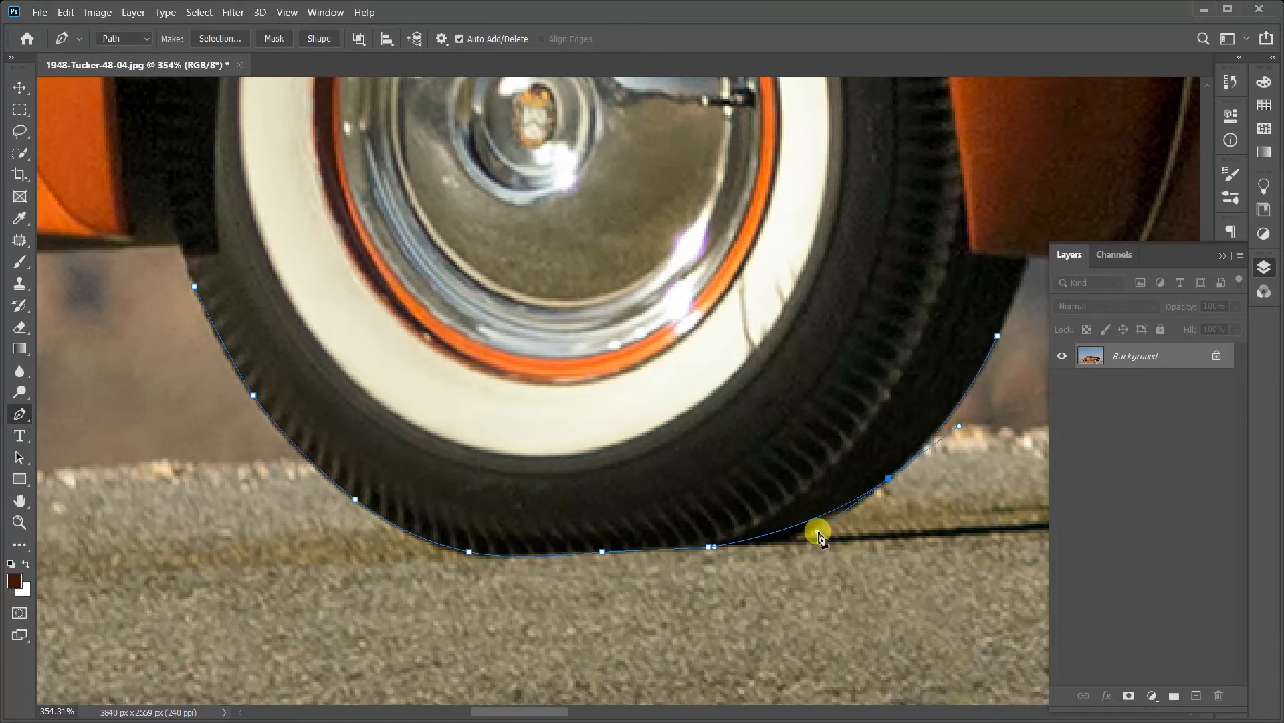
pyautogui.moveTo(818, 532)
pyautogui.keyDown('alt'); pyautogui.mouseDown()
pyautogui.moveTo(881, 490)
pyautogui.moveTo(717, 582)
pyautogui.moveTo(941, 493)
pyautogui.moveTo(796, 546)
pyautogui.mouseUp(); pyautogui.keyUp('alt')
# Step: Extend the path up to the fender's lower edge and across to the lower corner of the wheel opening
pyautogui.moveTo(932, 287); pyautogui.dragTo(584, 462)
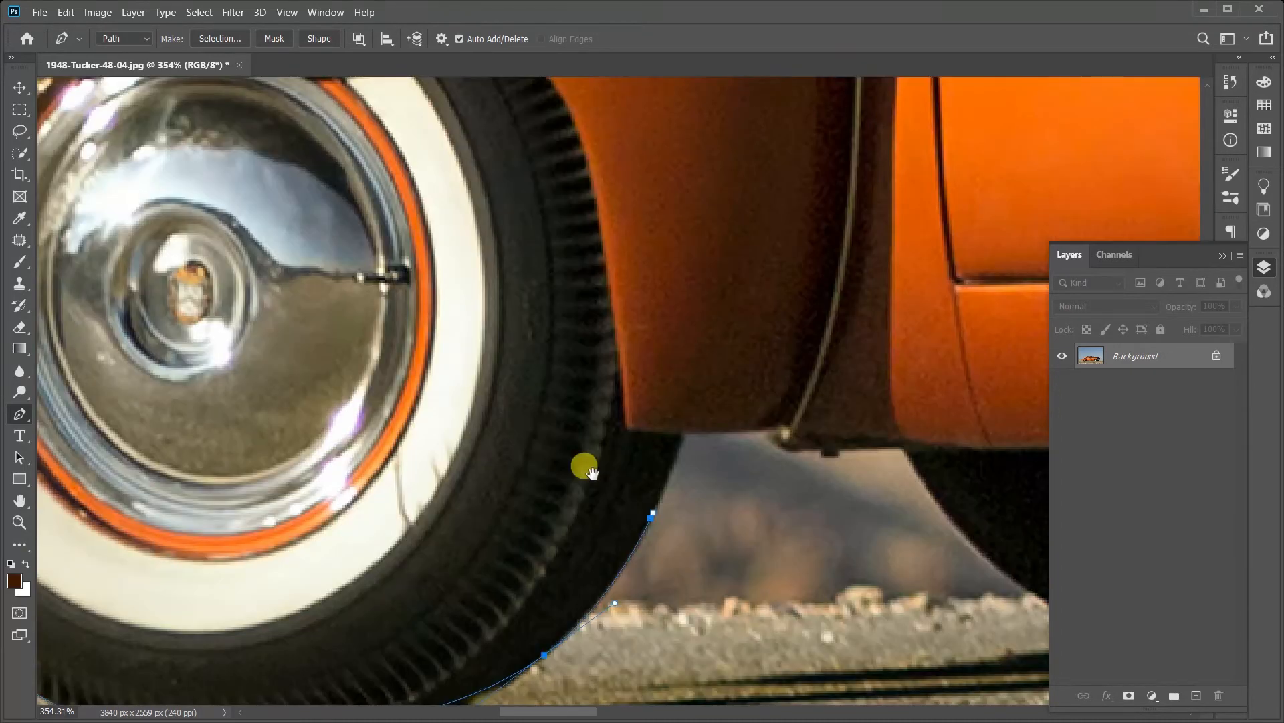
pyautogui.click(682, 434)
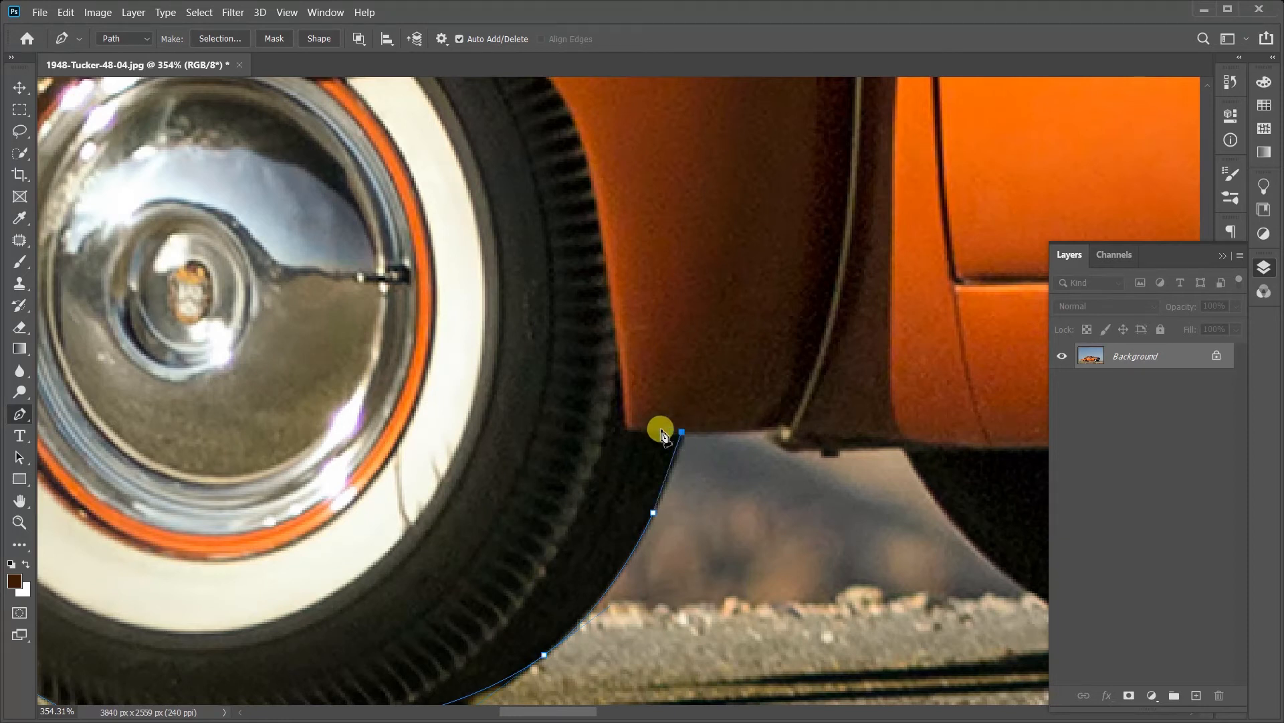
pyautogui.click(628, 431)
# Step: Trace the path up the wheel opening's side, around its rounded corner and onto the upper edge with curved anchor points
pyautogui.moveTo(608, 278); pyautogui.dragTo(755, 424)
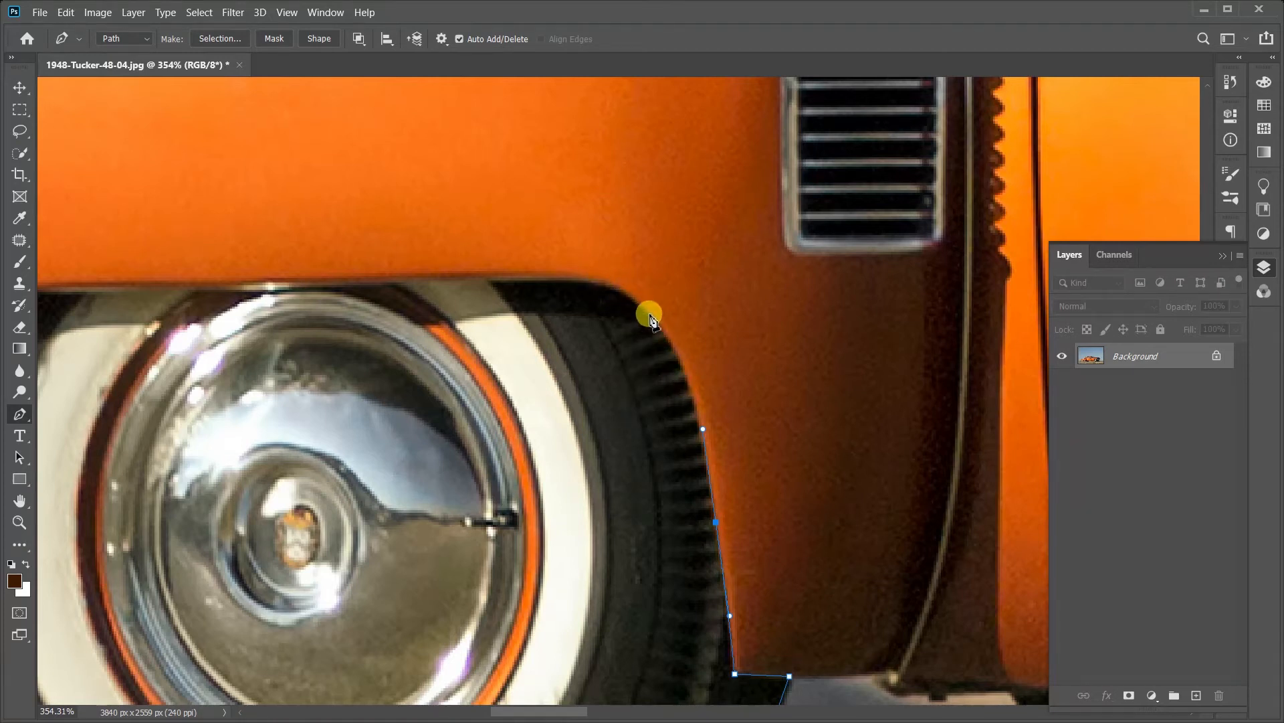
pyautogui.moveTo(650, 314); pyautogui.dragTo(611, 284)
pyautogui.moveTo(497, 281); pyautogui.dragTo(381, 285)
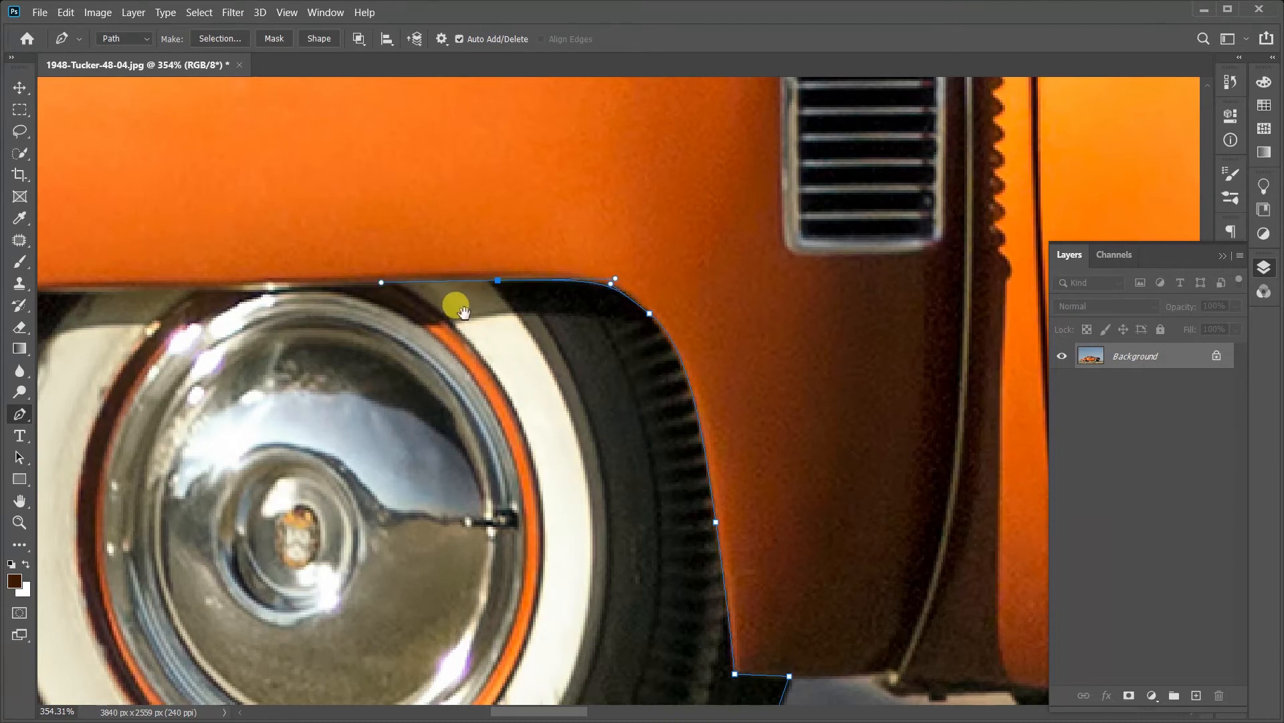
pyautogui.moveTo(456, 305); pyautogui.dragTo(652, 326)
# Step: Try tracing the rest of the wheel opening along its upper edge, around the far corner and down to the fender's bottom
pyautogui.click(307, 304)
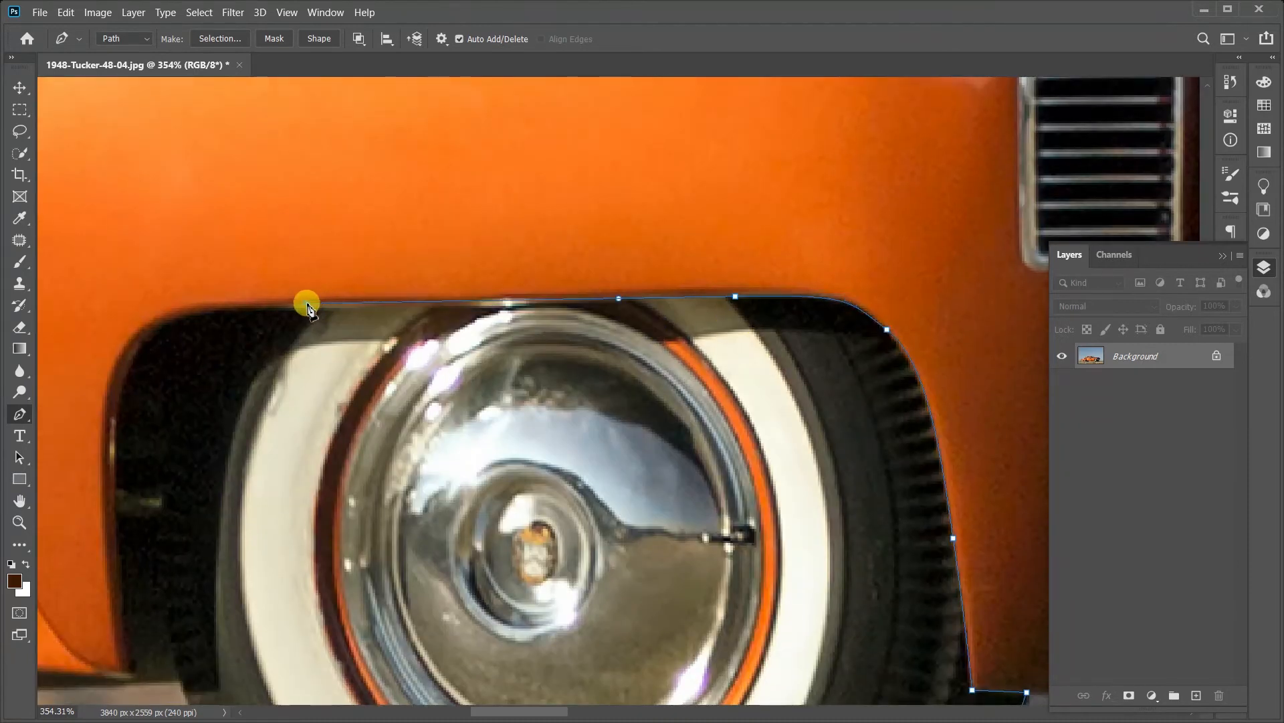
pyautogui.click(202, 311)
pyautogui.moveTo(195, 381); pyautogui.dragTo(364, 321)
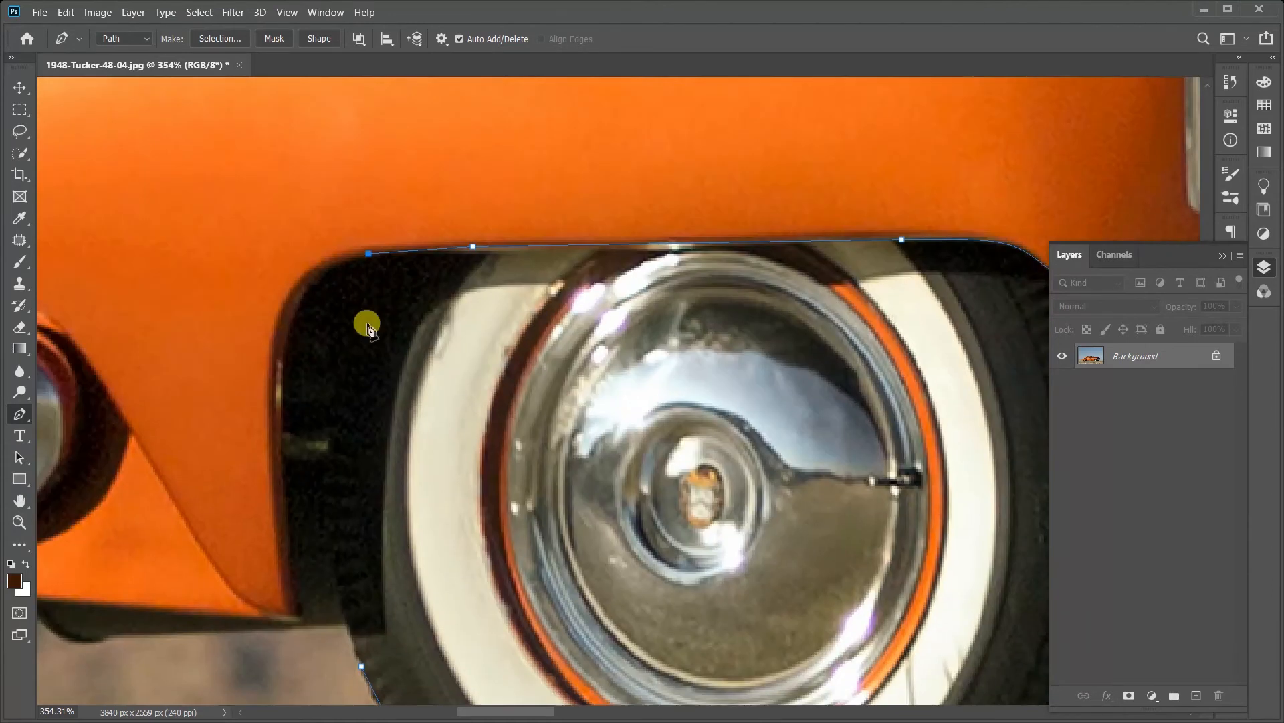
pyautogui.moveTo(279, 365); pyautogui.dragTo(278, 470)
pyautogui.scroll(-3, 361, 364)
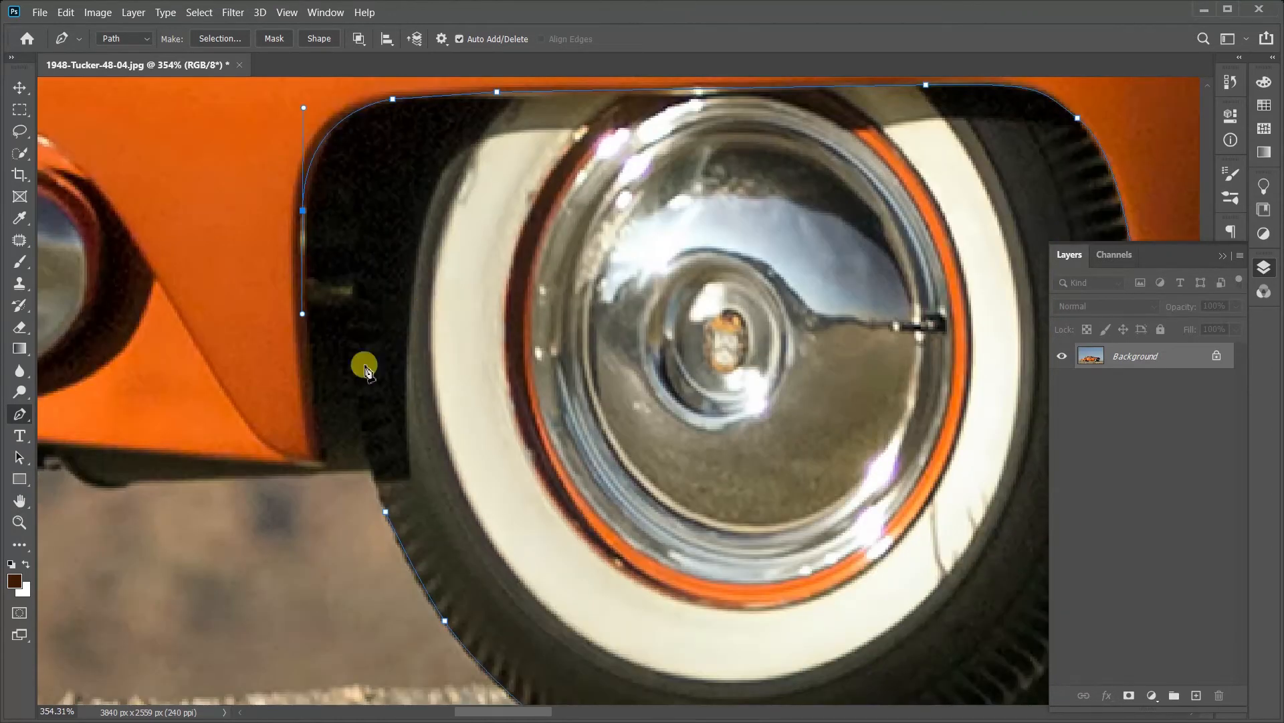
pyautogui.click(322, 462)
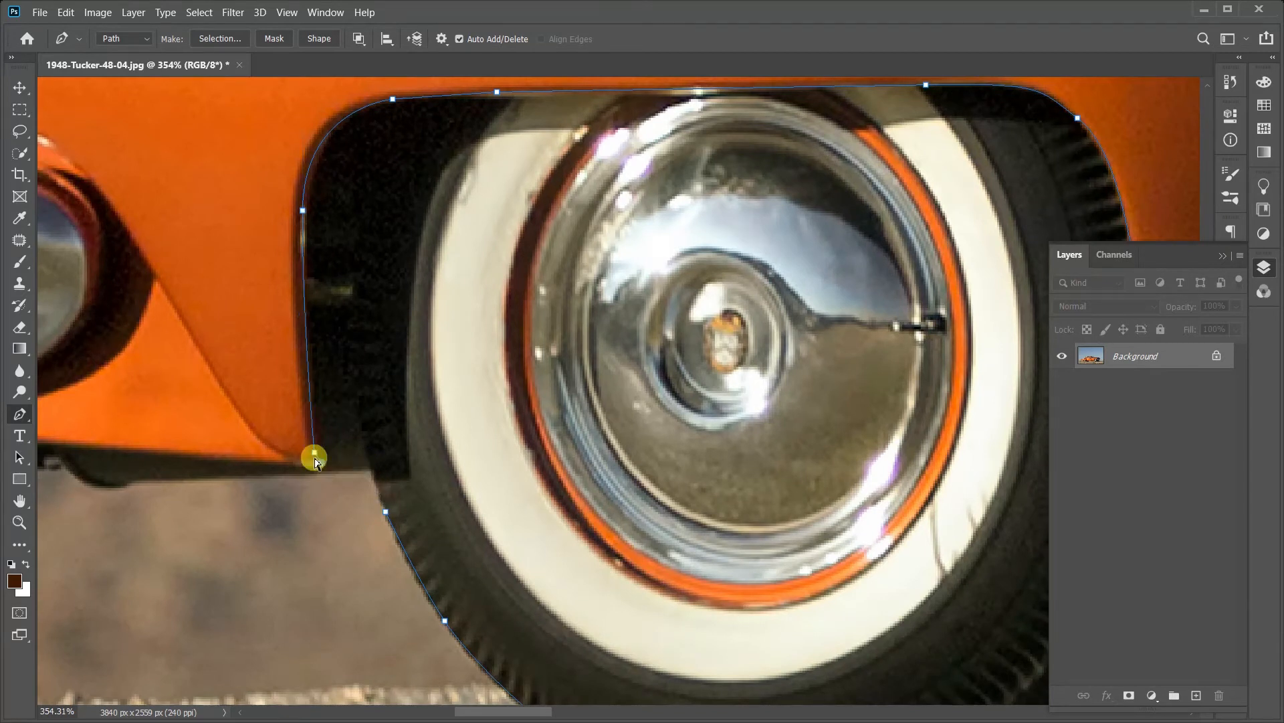
# Step: Undo the path points on the far side and upper edge of the wheel opening
pyautogui.hotkey('ctrl', 'z')
pyautogui.hotkey('ctrl', 'z')
pyautogui.hotkey('ctrl', 'z')
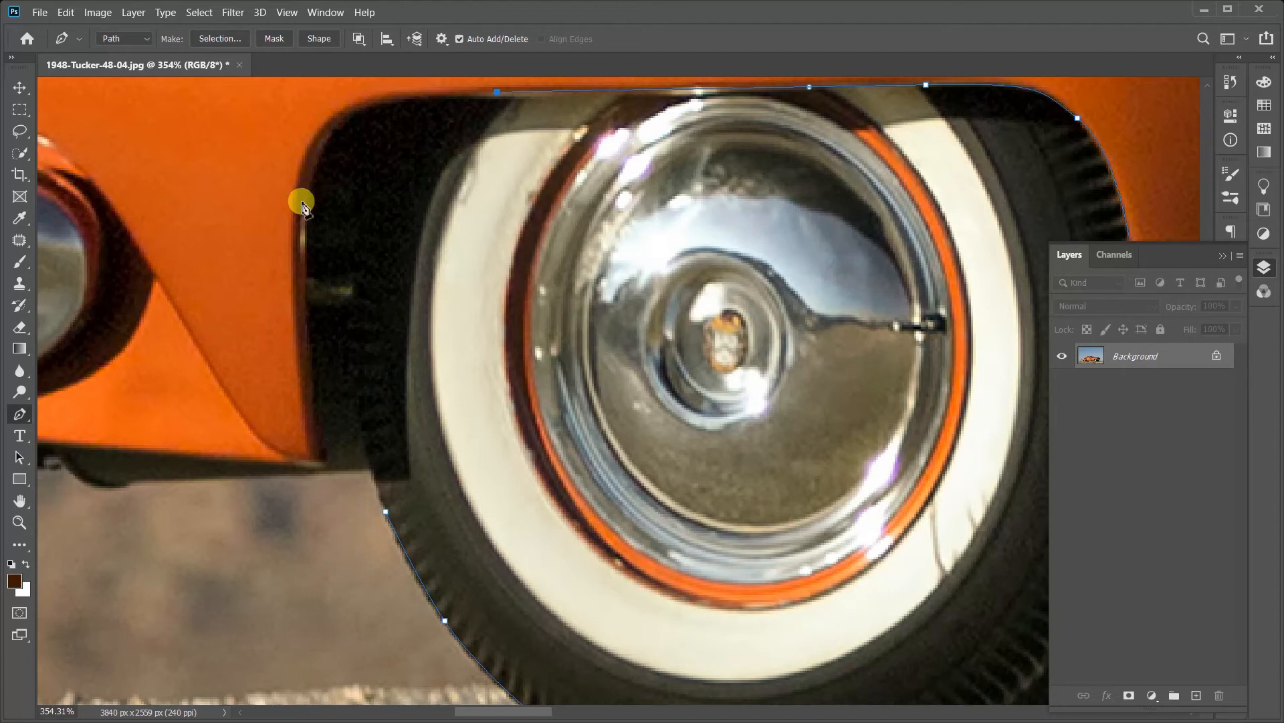
pyautogui.click(399, 99)
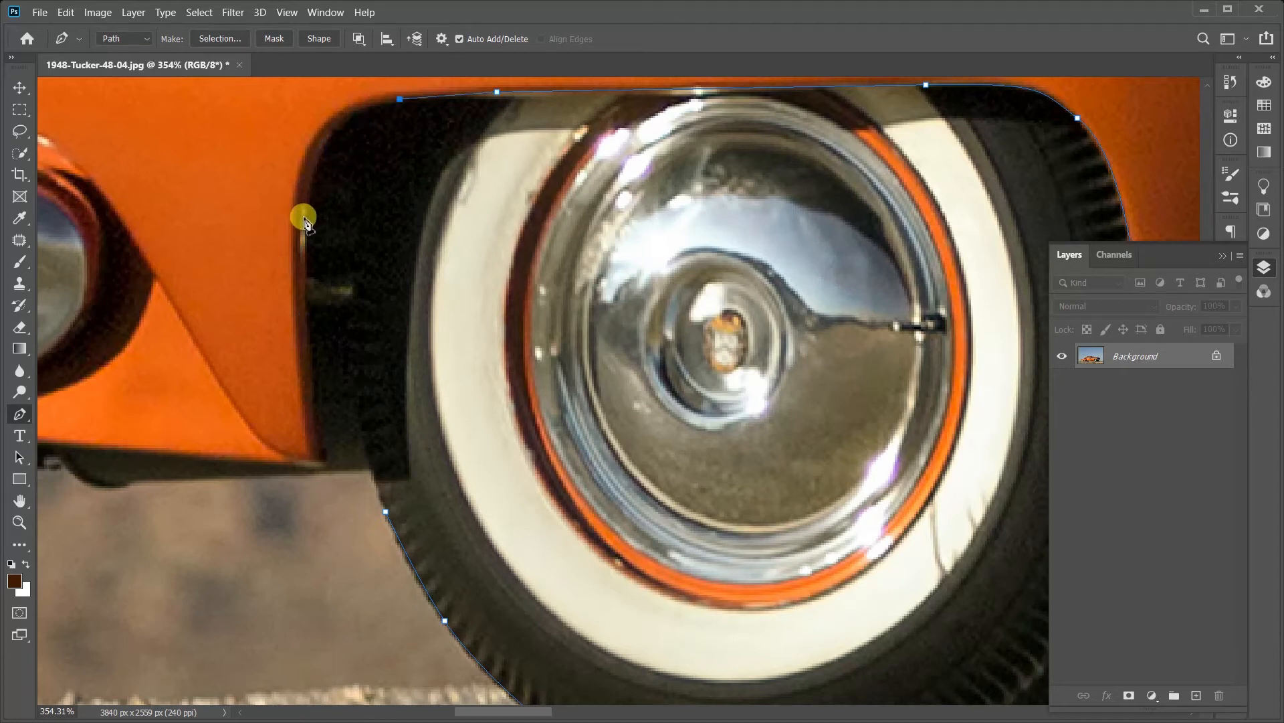
pyautogui.hotkey('ctrl', 'z')
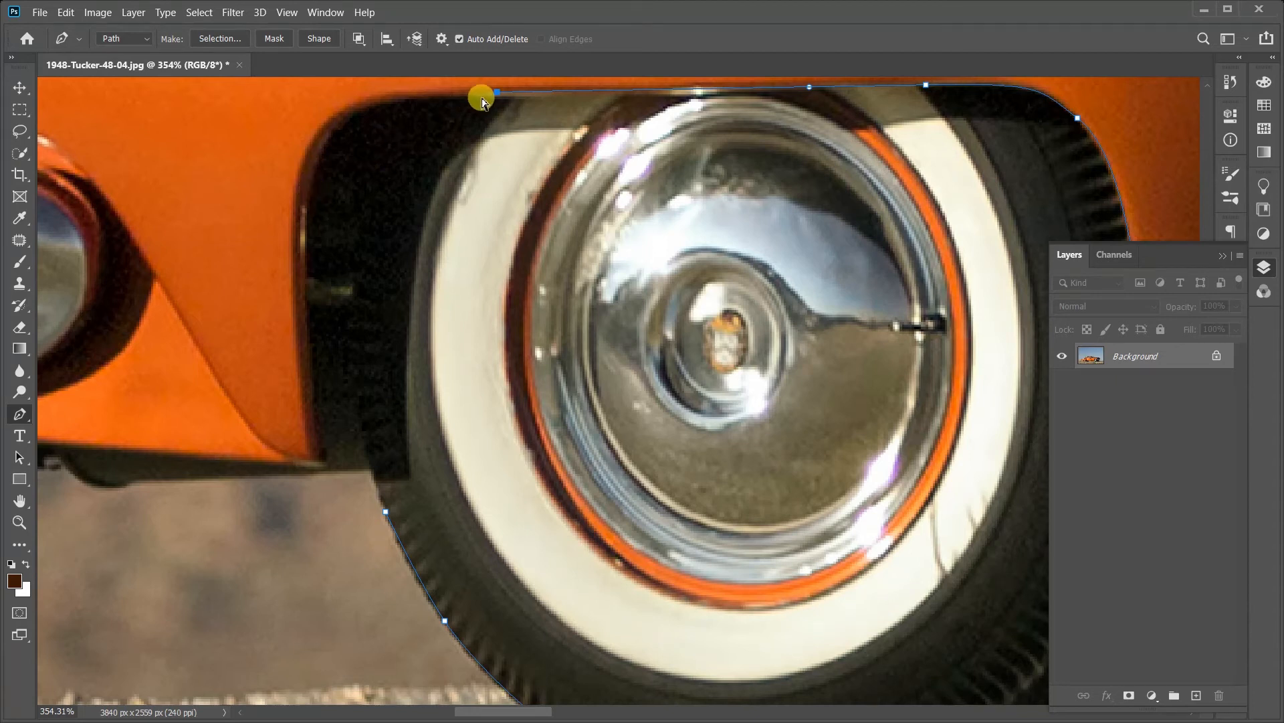
pyautogui.hotkey('ctrl', 'z')
# Step: Try a smooth anchor on the opening's upper edge with a segment curving down along the tire's hidden far side
pyautogui.moveTo(478, 95); pyautogui.dragTo(410, 140)
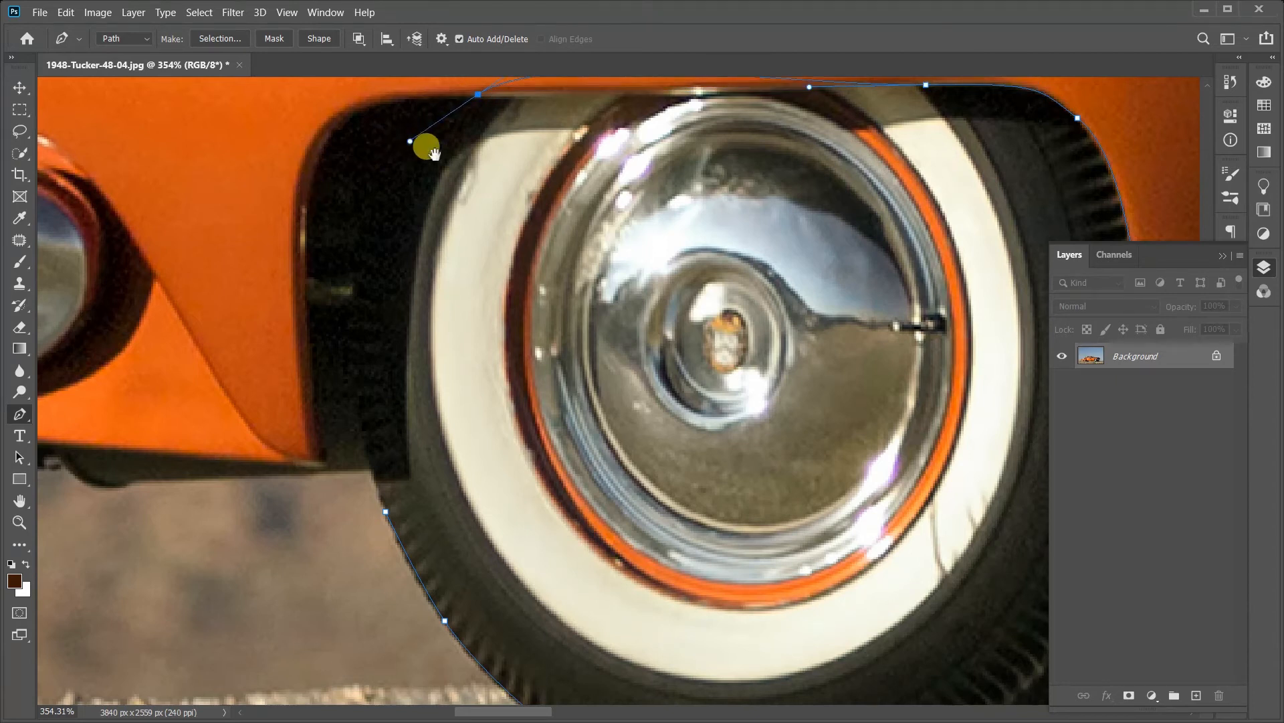
pyautogui.moveTo(496, 174); pyautogui.dragTo(494, 271)
pyautogui.click(406, 419)
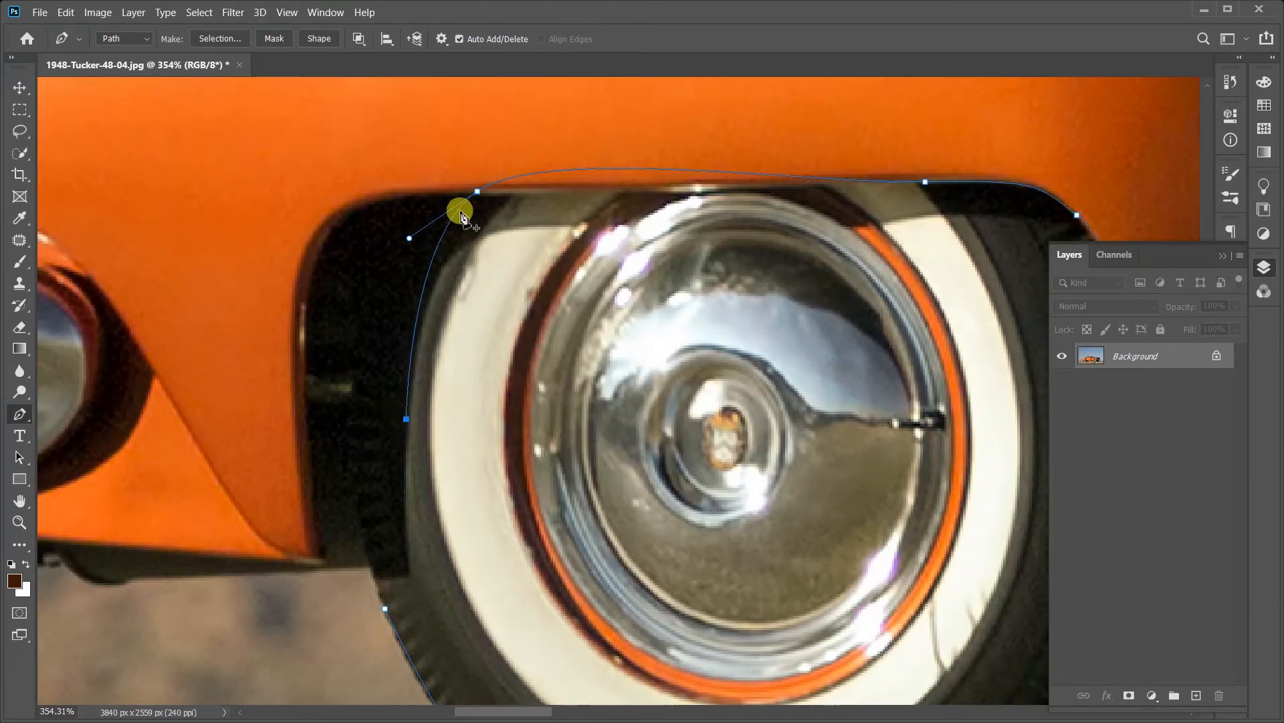
pyautogui.hotkey('ctrl', 'z')
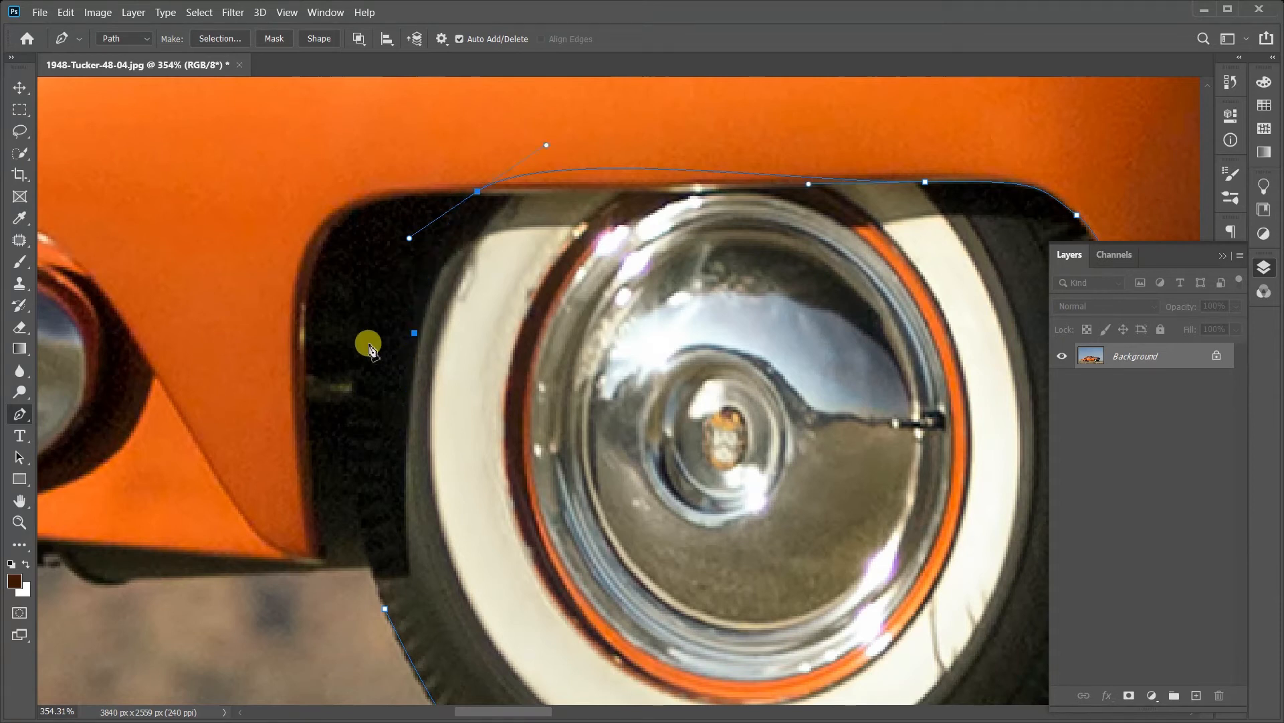
pyautogui.moveTo(354, 415); pyautogui.dragTo(362, 471)
pyautogui.hotkey('ctrl', 'z')
pyautogui.click(356, 398)
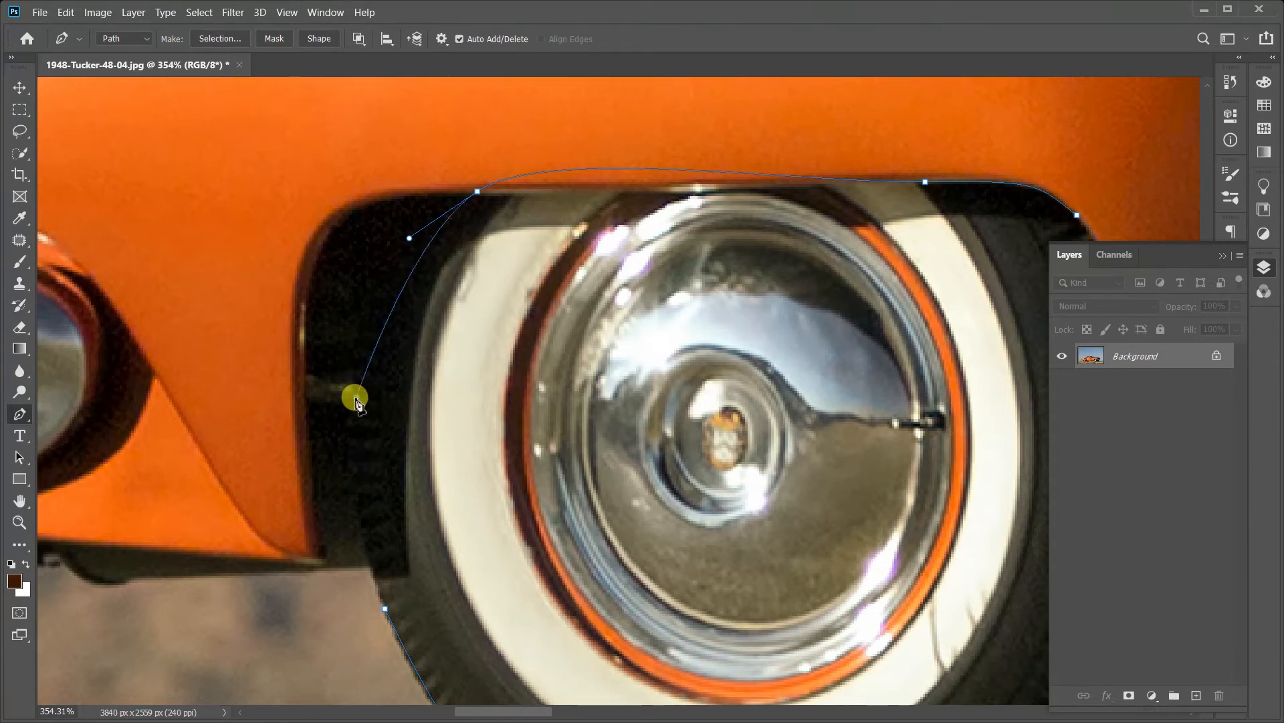
# Step: Try converting the upper edge's smooth anchor to a corner with its handles pulled out again, and undo that anchor
pyautogui.keyDown('alt'); pyautogui.click(477, 191); pyautogui.keyUp('alt')
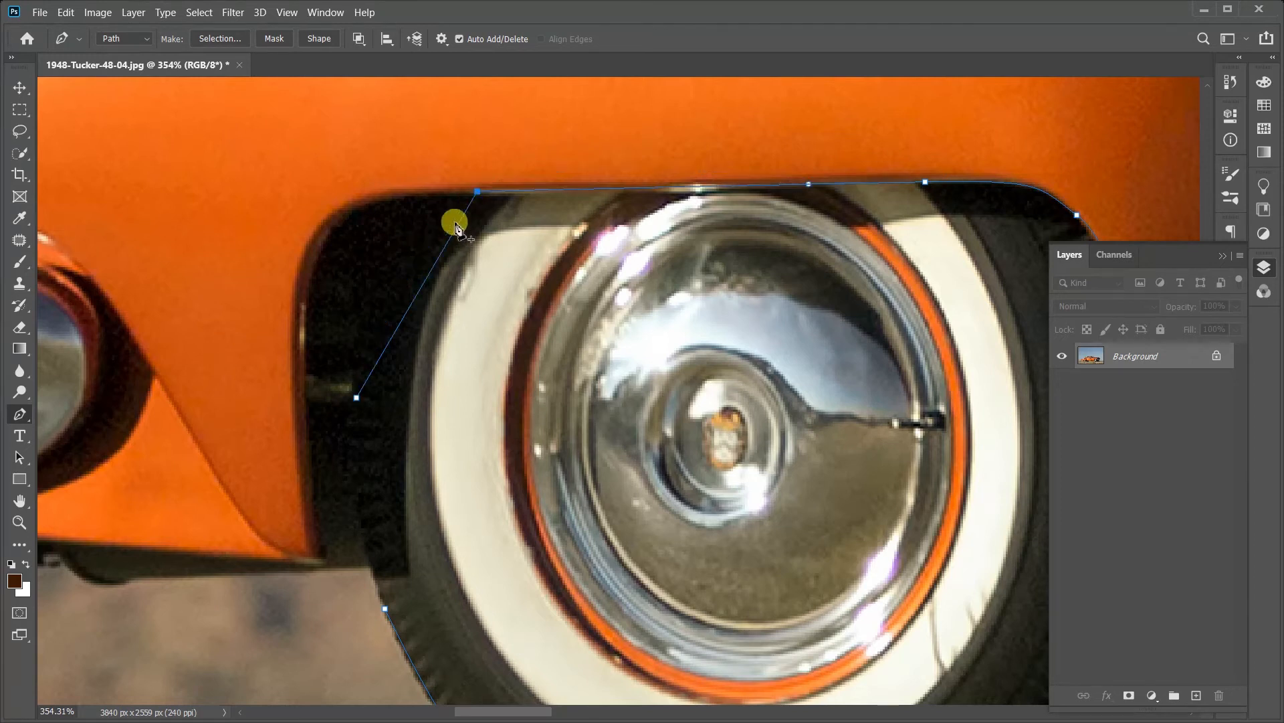
pyautogui.moveTo(477, 192); pyautogui.dragTo(547, 145)
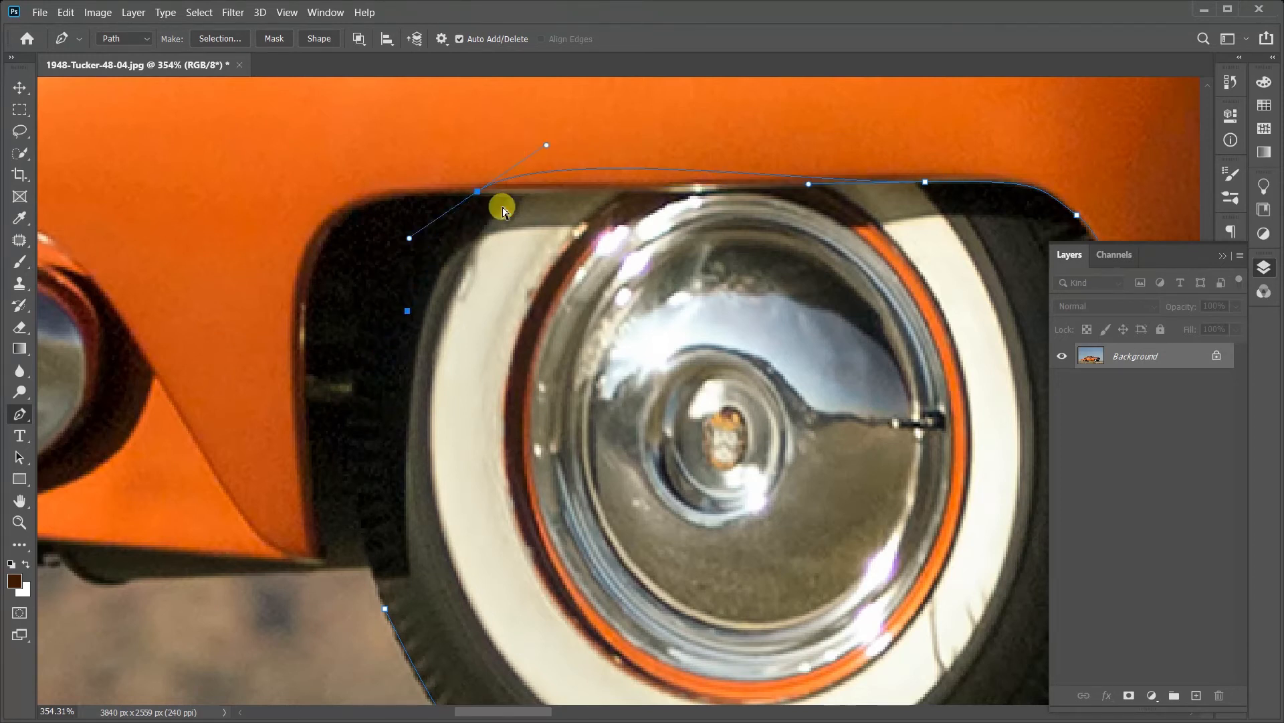
pyautogui.hotkey('ctrl', 'z')
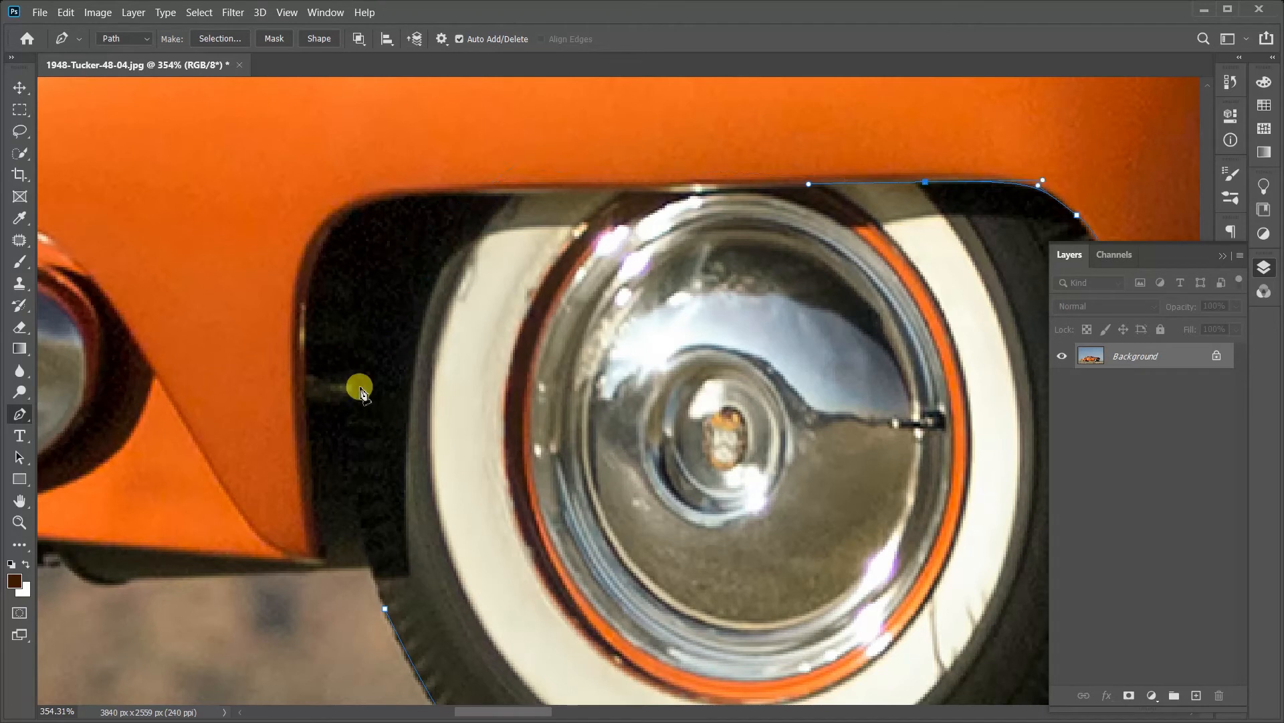
# Step: Place a plain anchor point on the wheel opening's upper edge, just above the tire's far side
pyautogui.click(482, 190)
# Step: Try several shorter curved segments down the tire's hidden far side, and undo them back to the upper edge anchor
pyautogui.moveTo(418, 246); pyautogui.dragTo(386, 333)
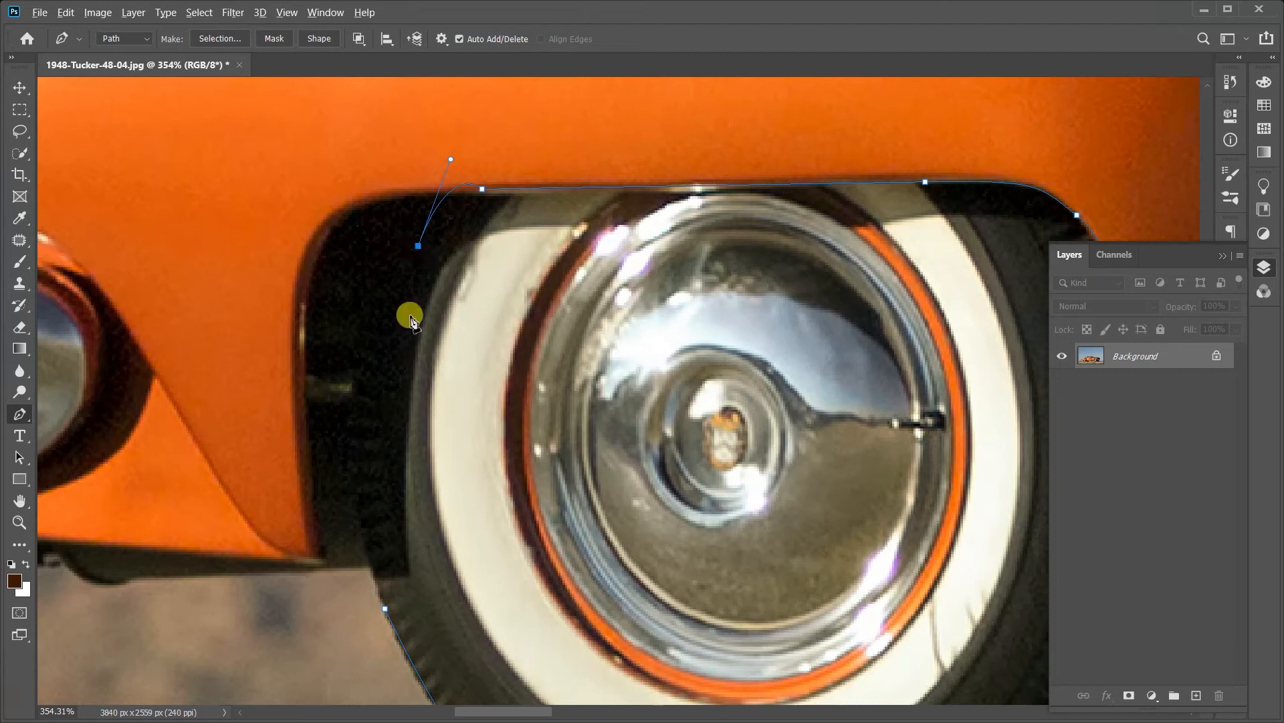
pyautogui.moveTo(383, 546); pyautogui.dragTo(487, 585)
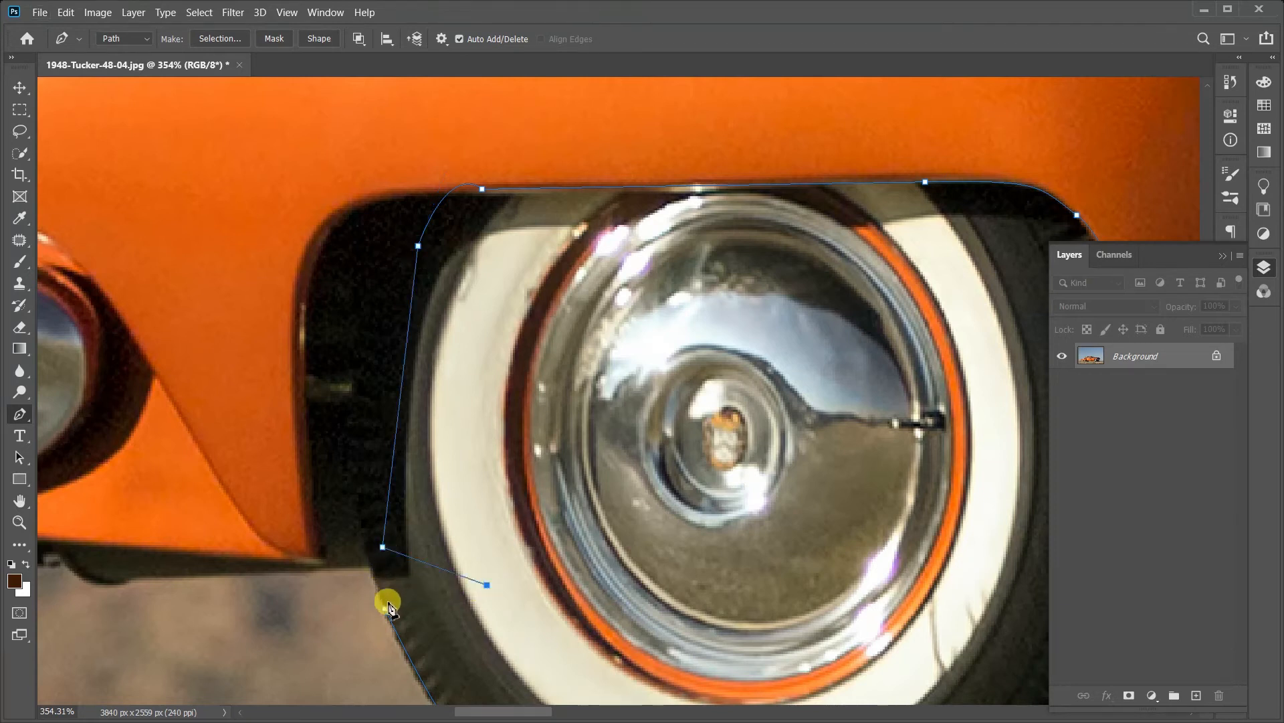
pyautogui.moveTo(598, 627); pyautogui.dragTo(670, 505)
pyautogui.moveTo(643, 436); pyautogui.dragTo(563, 388)
pyautogui.hotkey('ctrl', 'z')
pyautogui.hotkey('ctrl', 'z')
pyautogui.hotkey('ctrl', 'z')
pyautogui.hotkey('ctrl', 'z')
# Step: Draw one long curve from the upper edge down the tire's hidden far side and shorten the new anchor's outgoing handle
pyautogui.moveTo(349, 431); pyautogui.dragTo(364, 627)
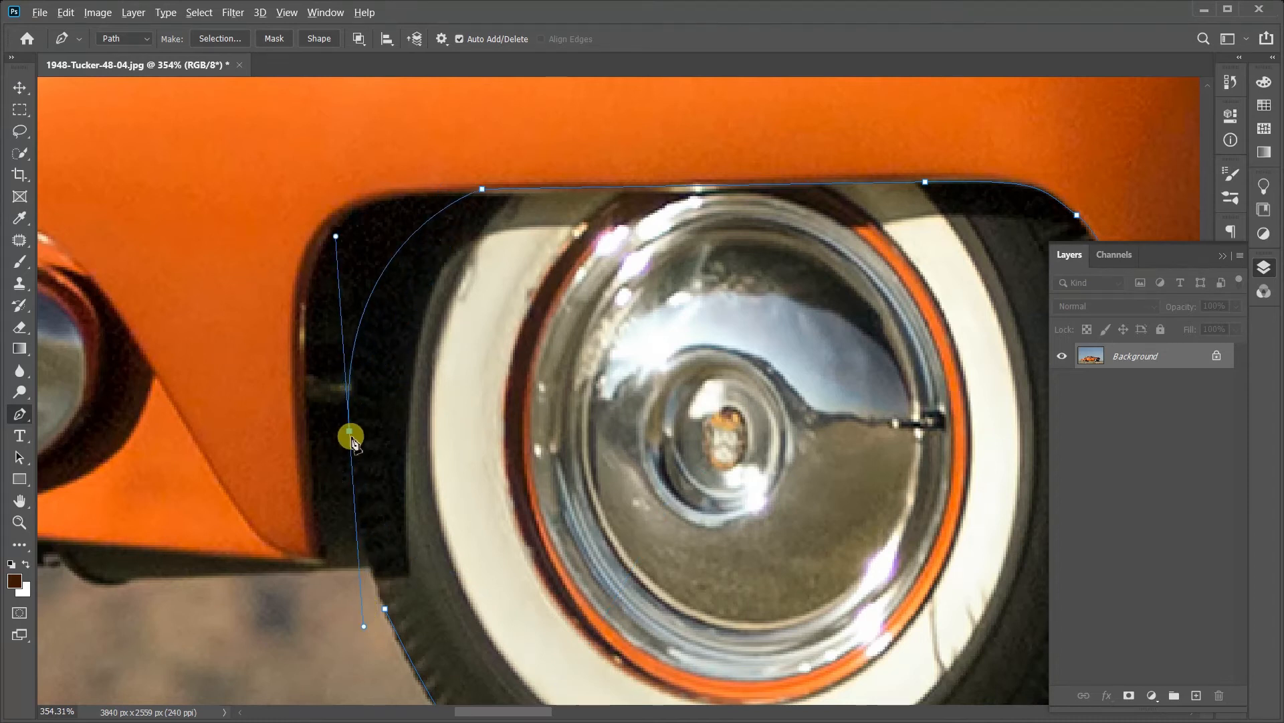
pyautogui.scroll(-3, 424, 450)
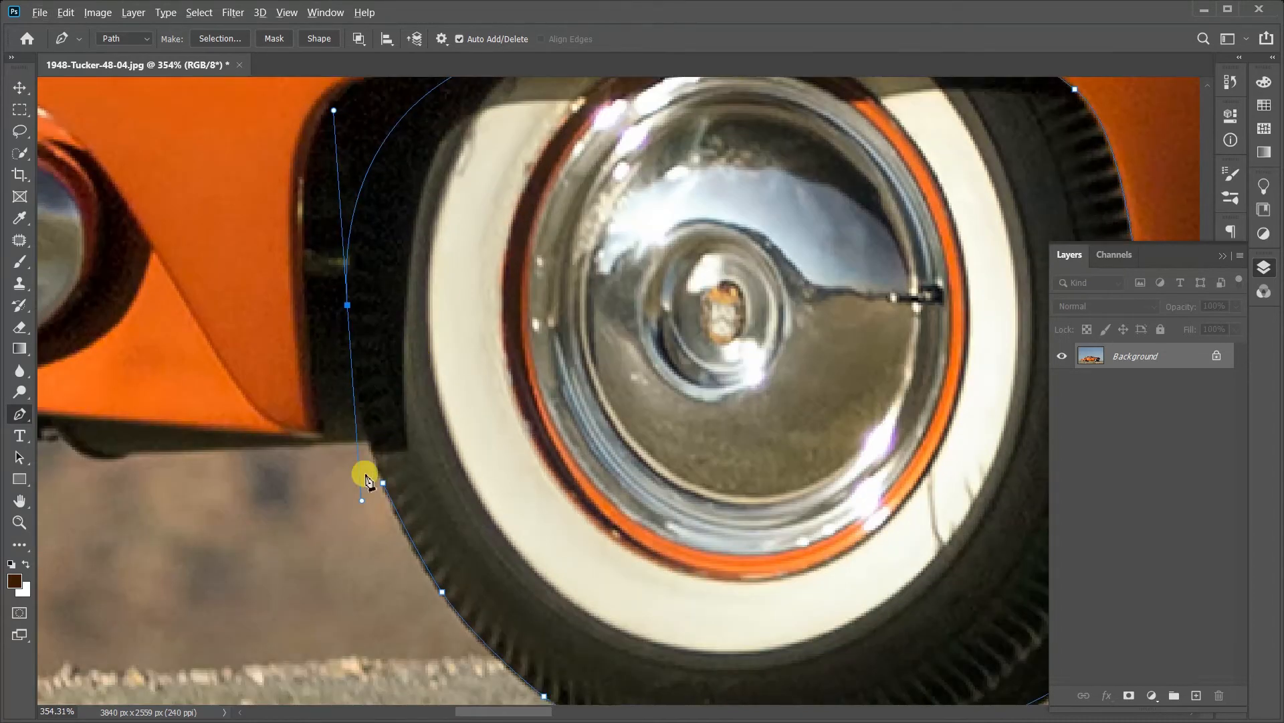
pyautogui.moveTo(362, 499); pyautogui.dragTo(353, 358)
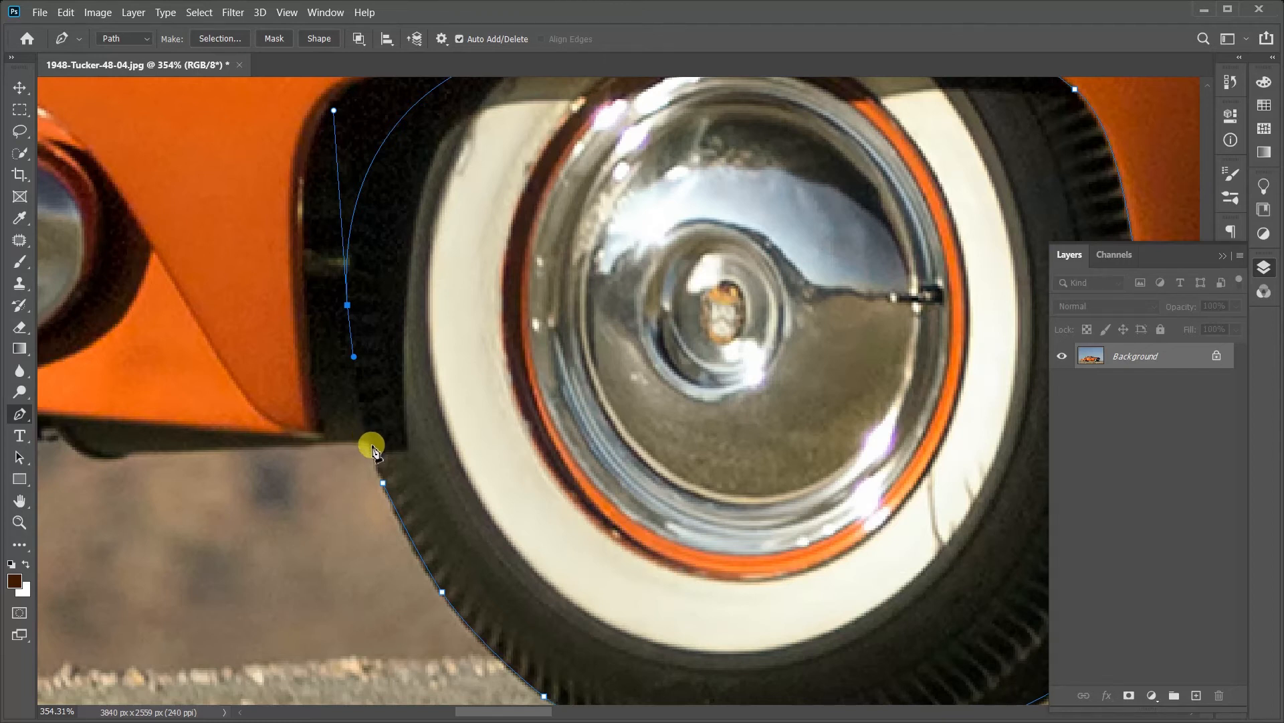
# Step: Place a curved anchor on the tire's hidden side level with the body's lower edge and close the path at its starting anchor
pyautogui.click(370, 433)
pyautogui.moveTo(370, 434); pyautogui.dragTo(374, 466)
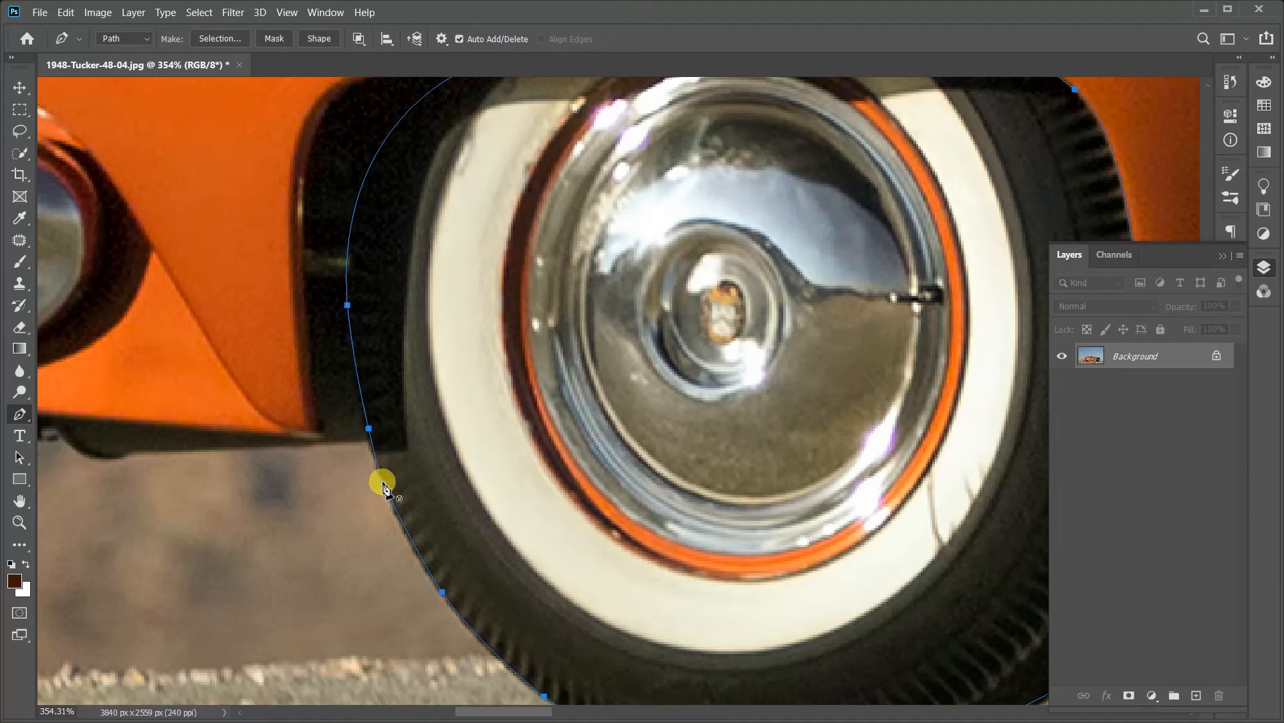
pyautogui.click(383, 482)
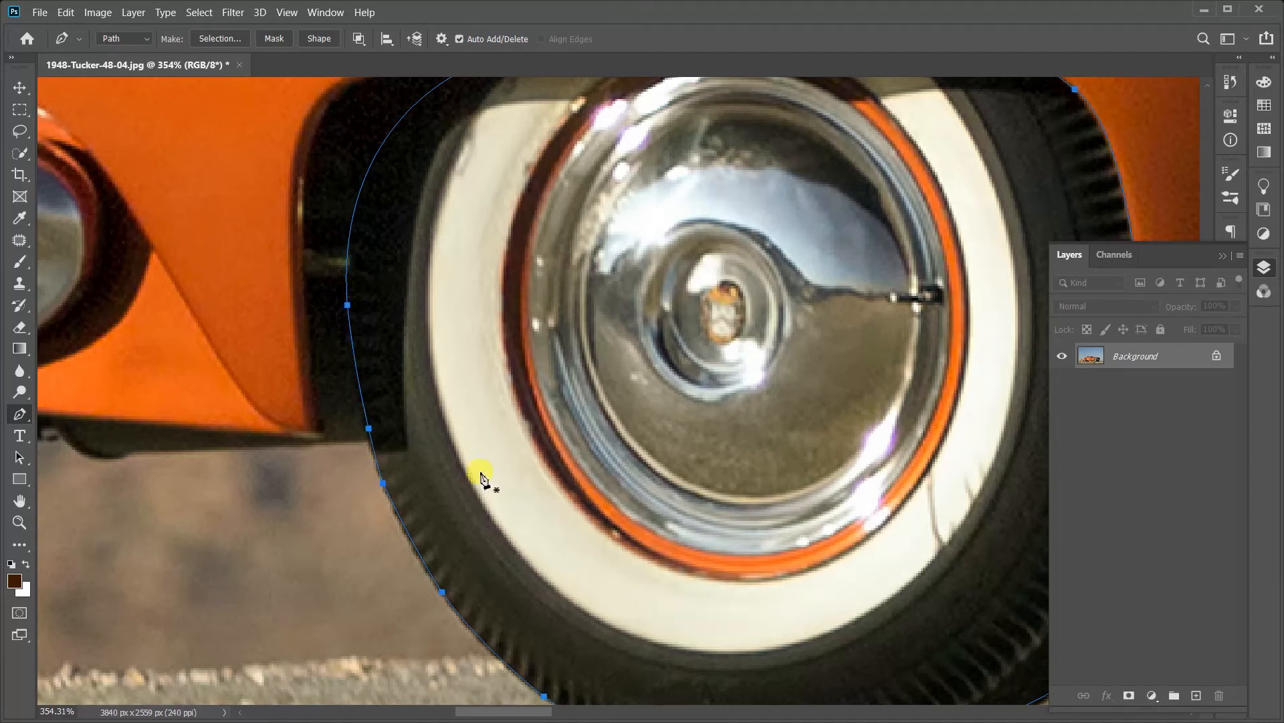
pyautogui.keyDown('ctrl'); pyautogui.click(385, 491); pyautogui.keyUp('ctrl')
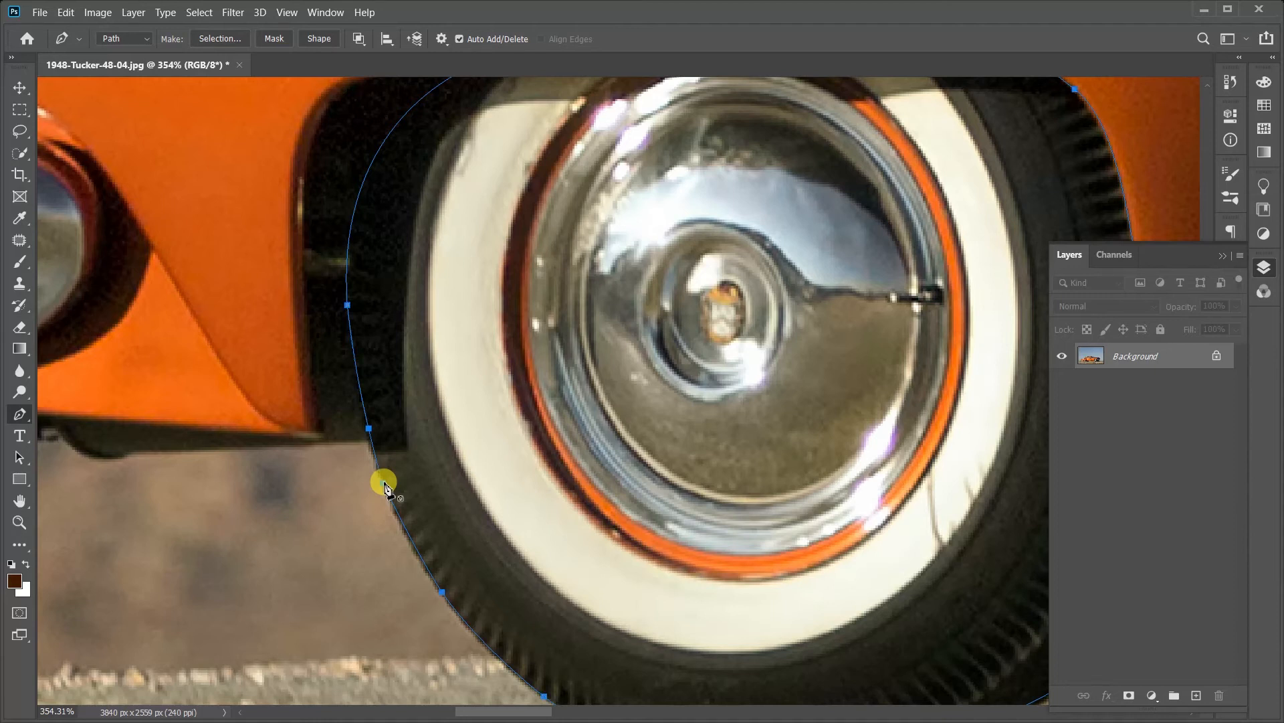
# Step: Try to shift the Background layer with the Move tool, cancel its conversion to a normal layer, and return to the Pen tool
pyautogui.click(20, 522)
pyautogui.moveTo(743, 393); pyautogui.dragTo(714, 393)
pyautogui.click(836, 333)
pyautogui.moveTo(860, 335); pyautogui.dragTo(714, 350)
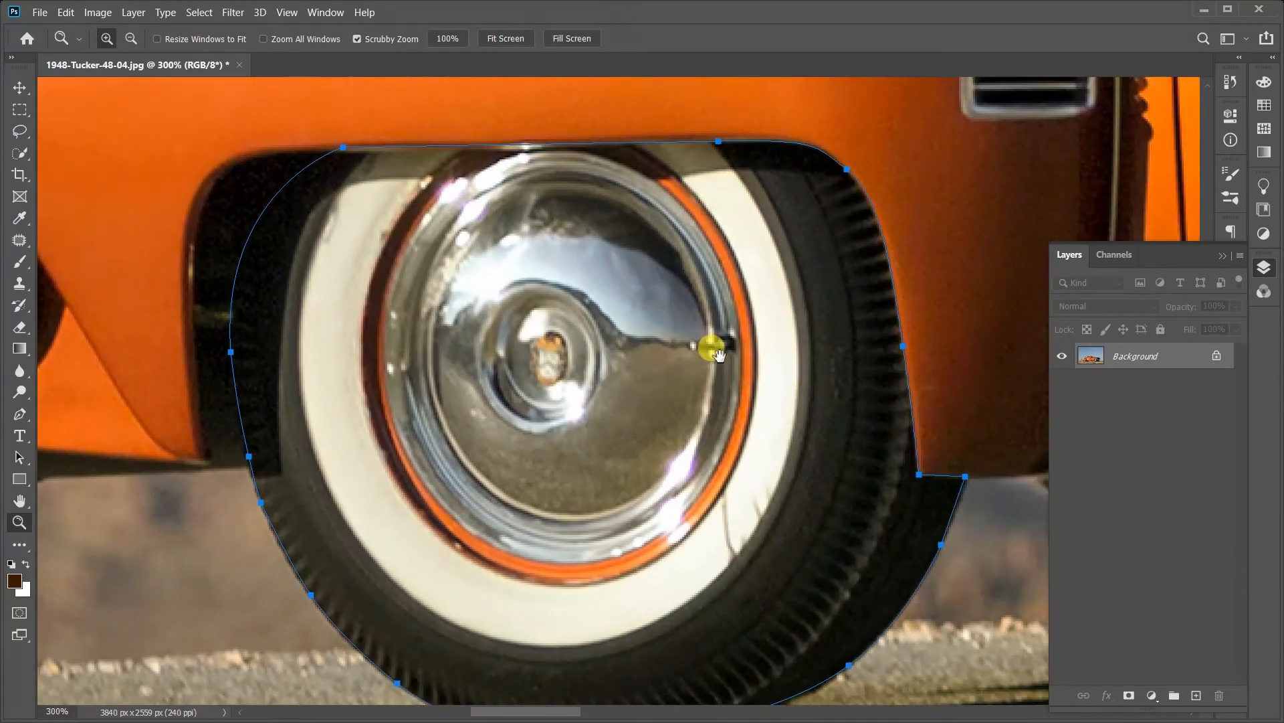
pyautogui.click(19, 414)
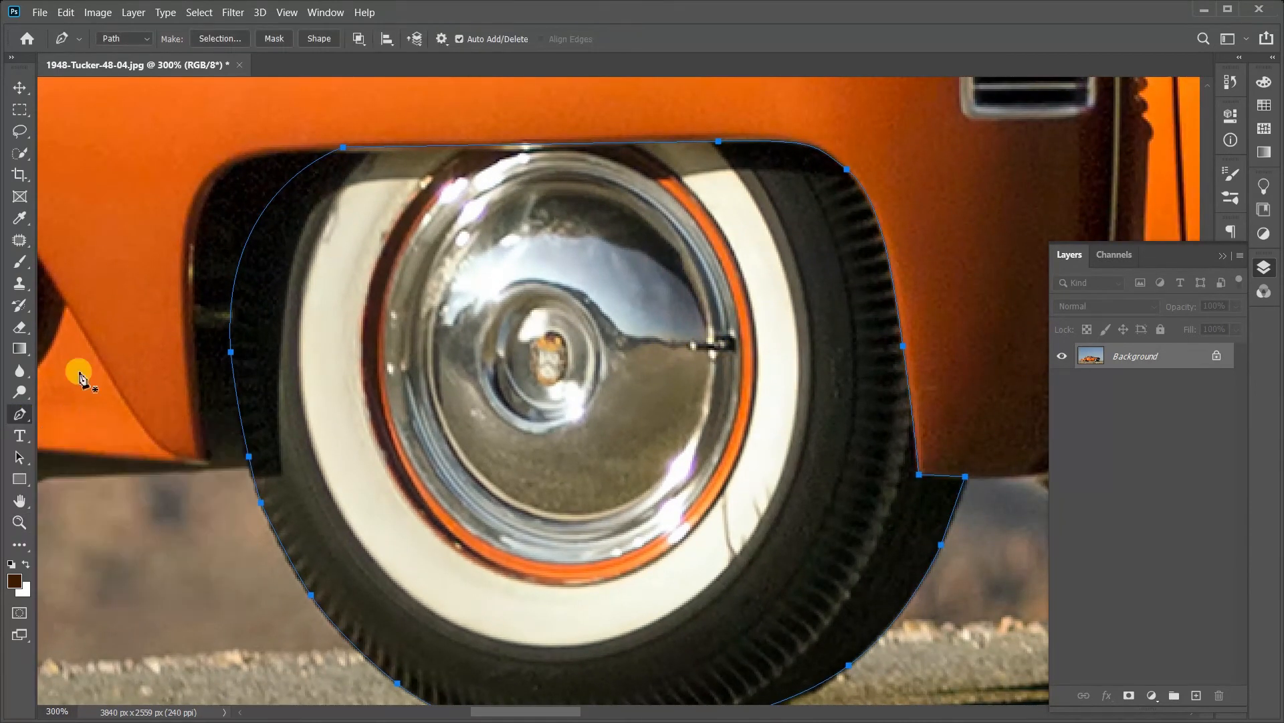
pyautogui.click(20, 87)
pyautogui.moveTo(437, 300); pyautogui.dragTo(465, 302)
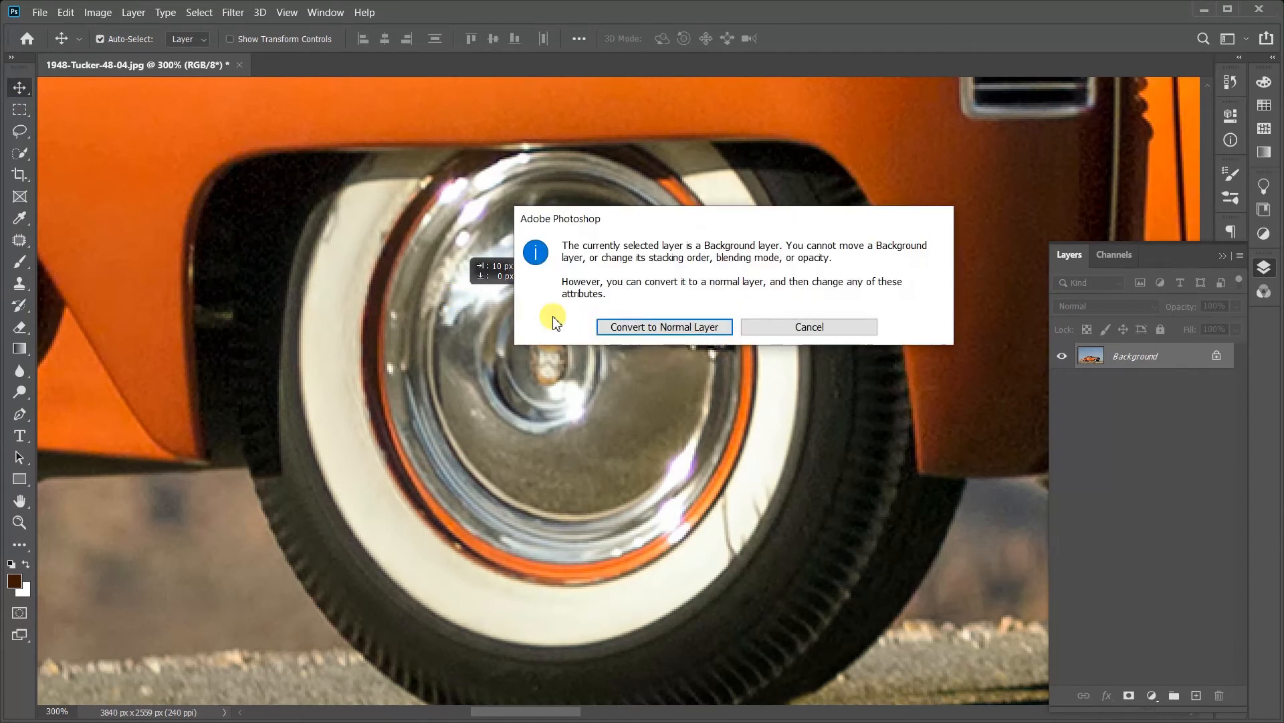
pyautogui.click(810, 329)
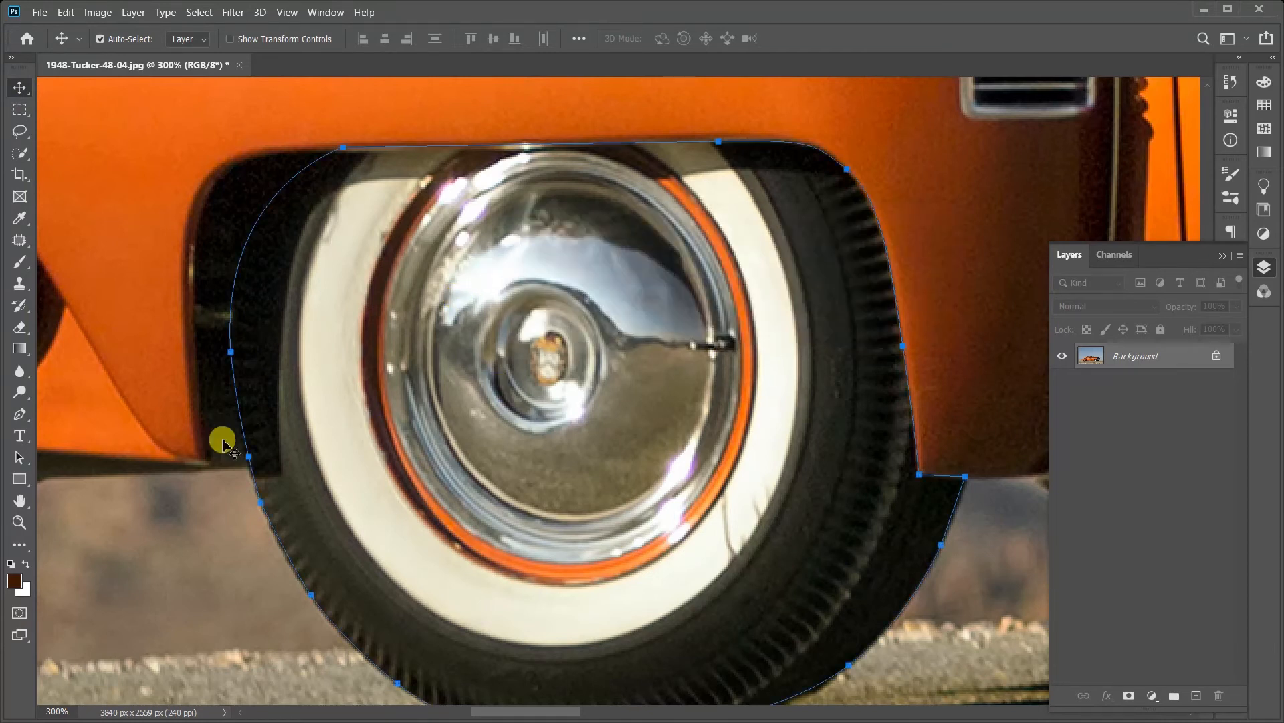
pyautogui.click(19, 414)
# Step: Turn the closed wheel path into a new anti-aliased selection with a feather radius of 1 pixel
pyautogui.rightClick(546, 365)
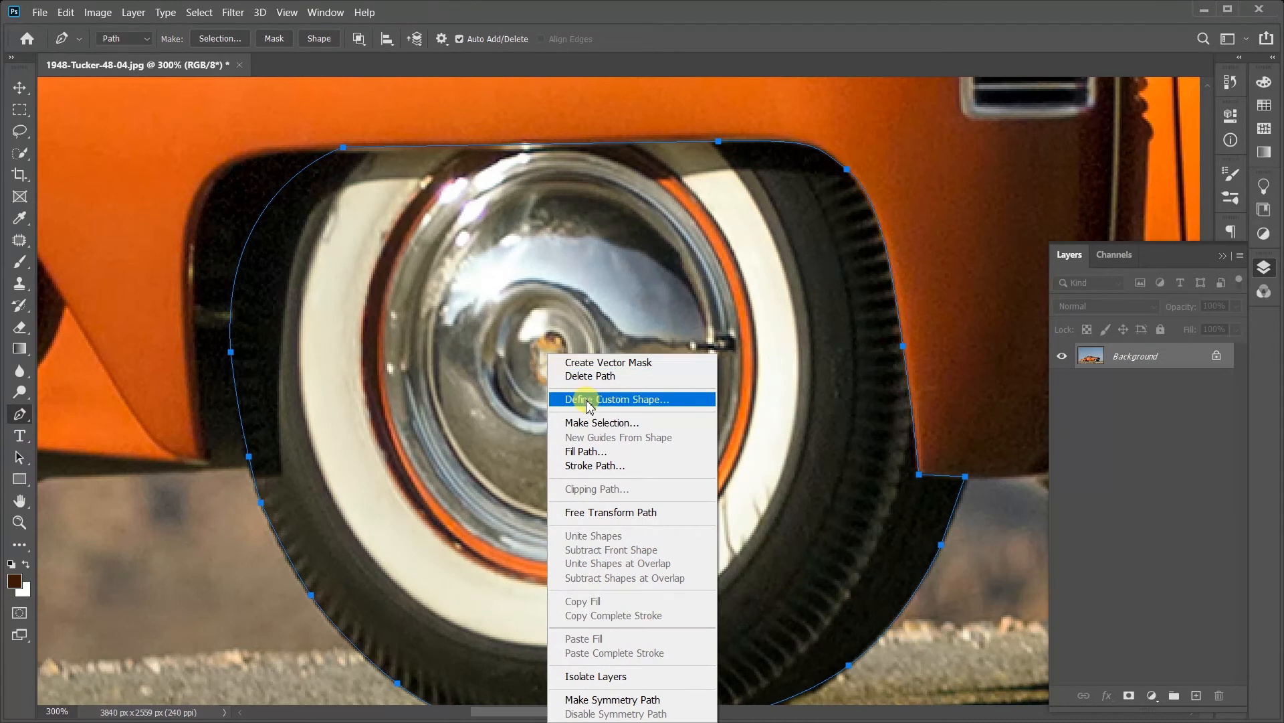
pyautogui.click(589, 423)
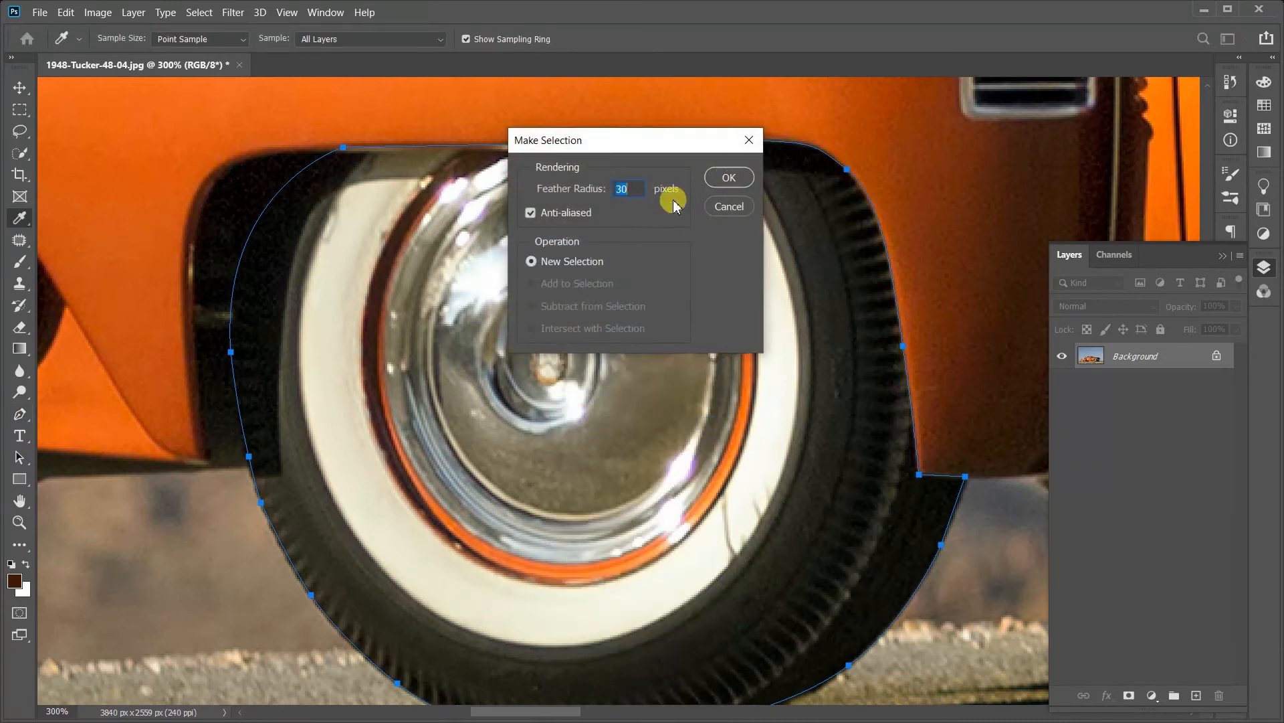
pyautogui.write('1')
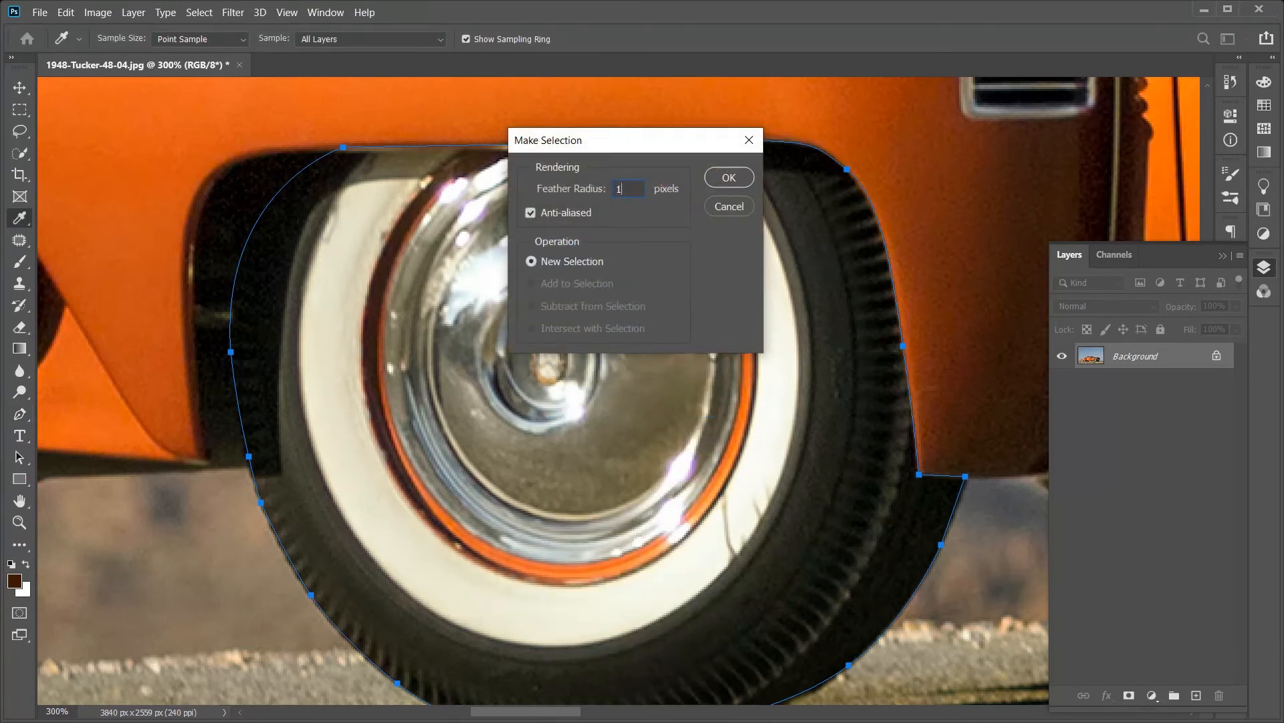
pyautogui.click(713, 184)
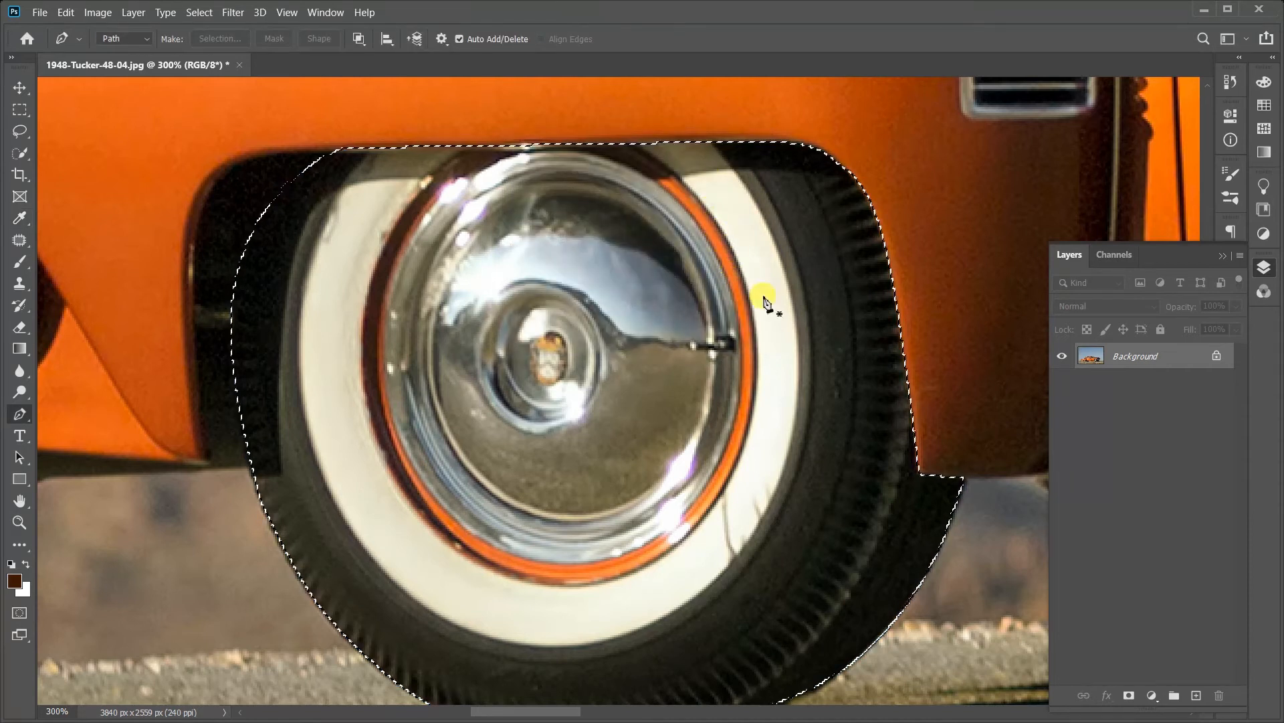
# Step: Convert the Background into a normal layer named Layer 0 with the default settings
pyautogui.click(1137, 357)
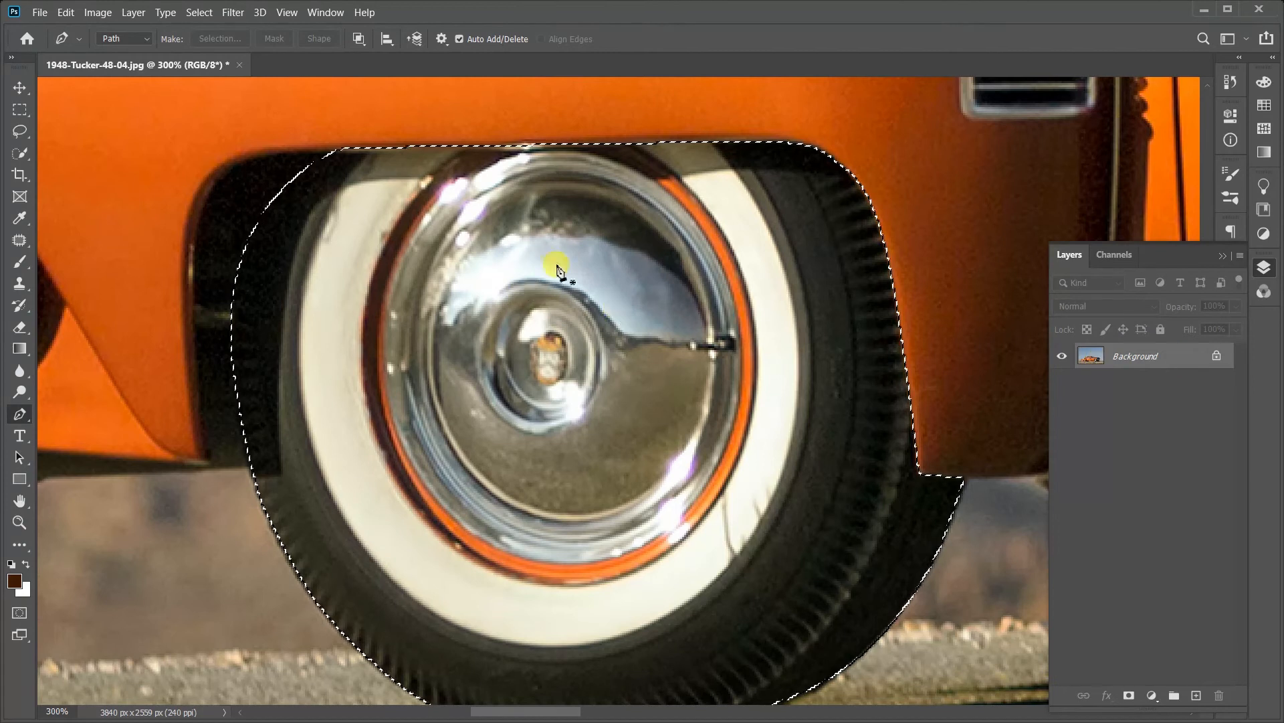
pyautogui.doubleClick(1186, 356)
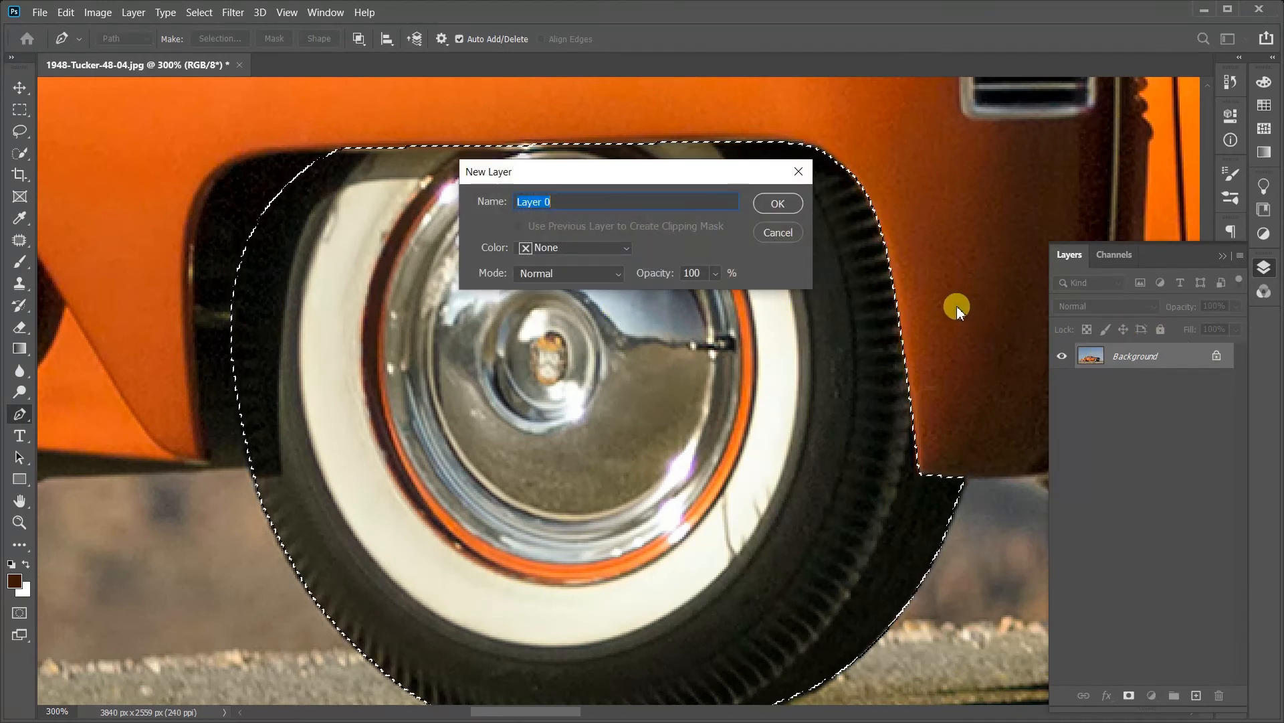
pyautogui.click(778, 204)
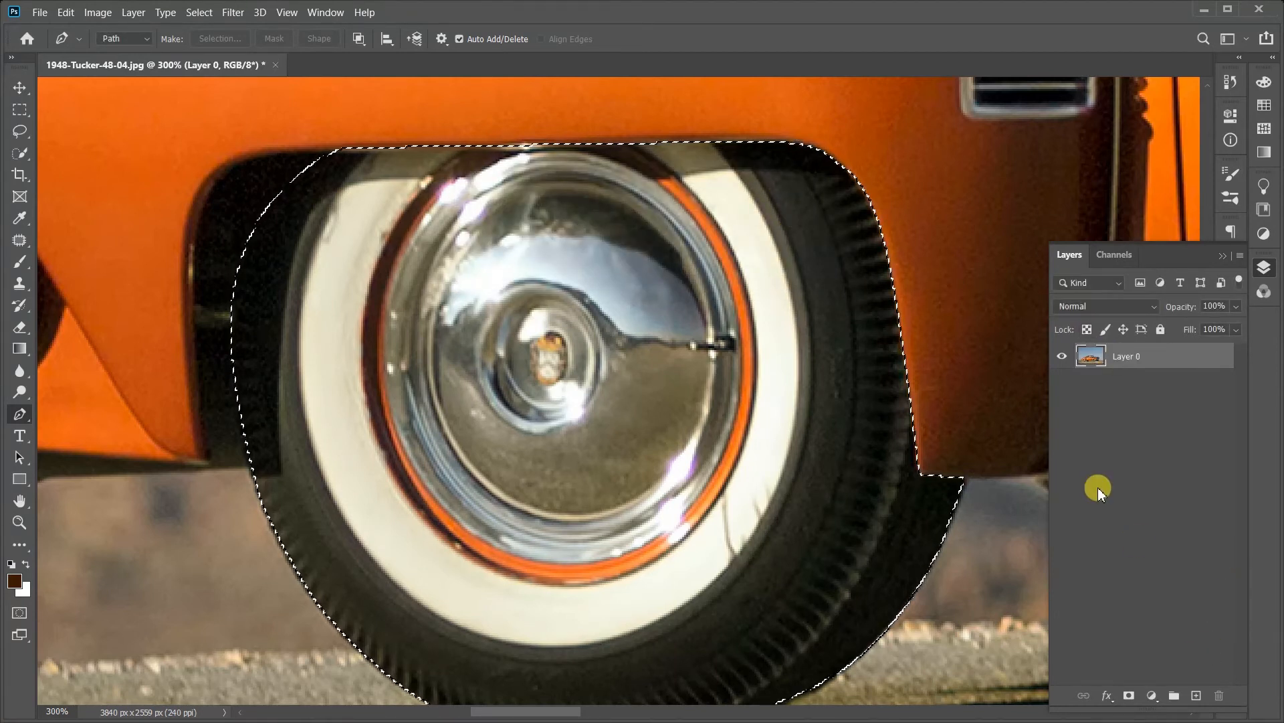
# Step: Try masking Layer 0 with the wheel selection, look over the isolated wheel, and undo the layer mask
pyautogui.click(1129, 696)
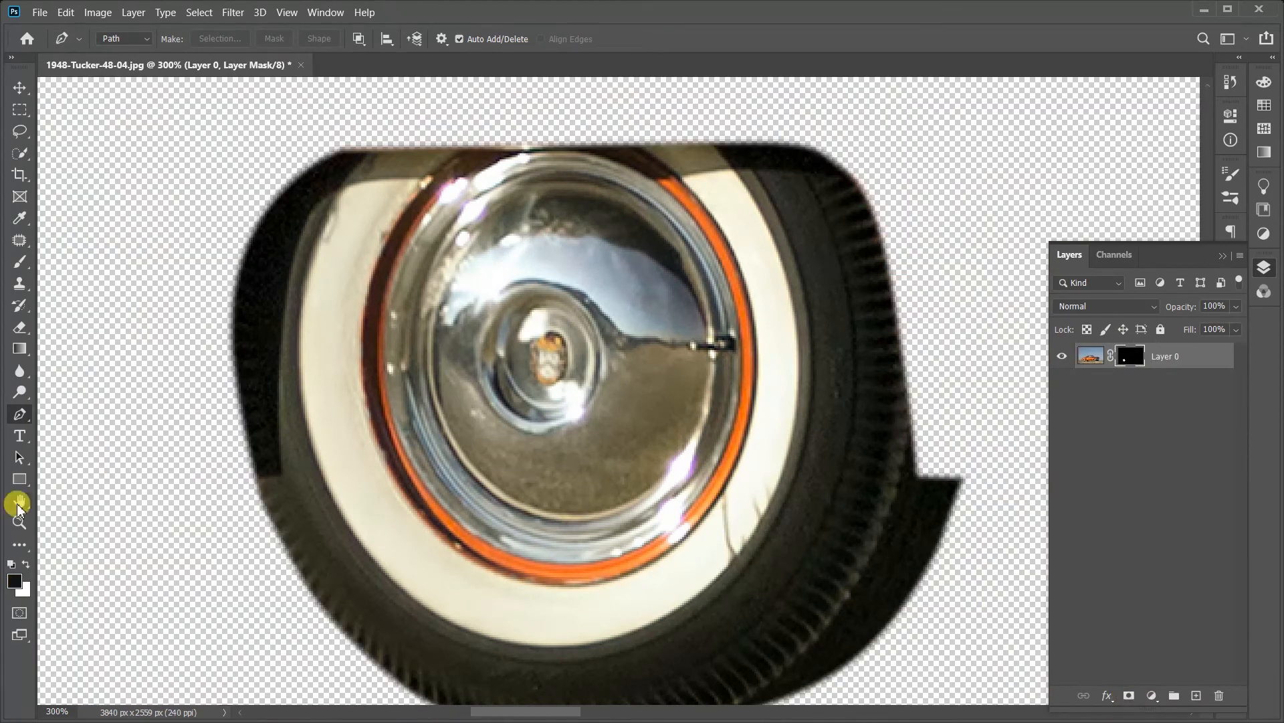
pyautogui.click(20, 522)
pyautogui.moveTo(649, 463); pyautogui.dragTo(586, 483)
pyautogui.hotkey('ctrl', 'z')
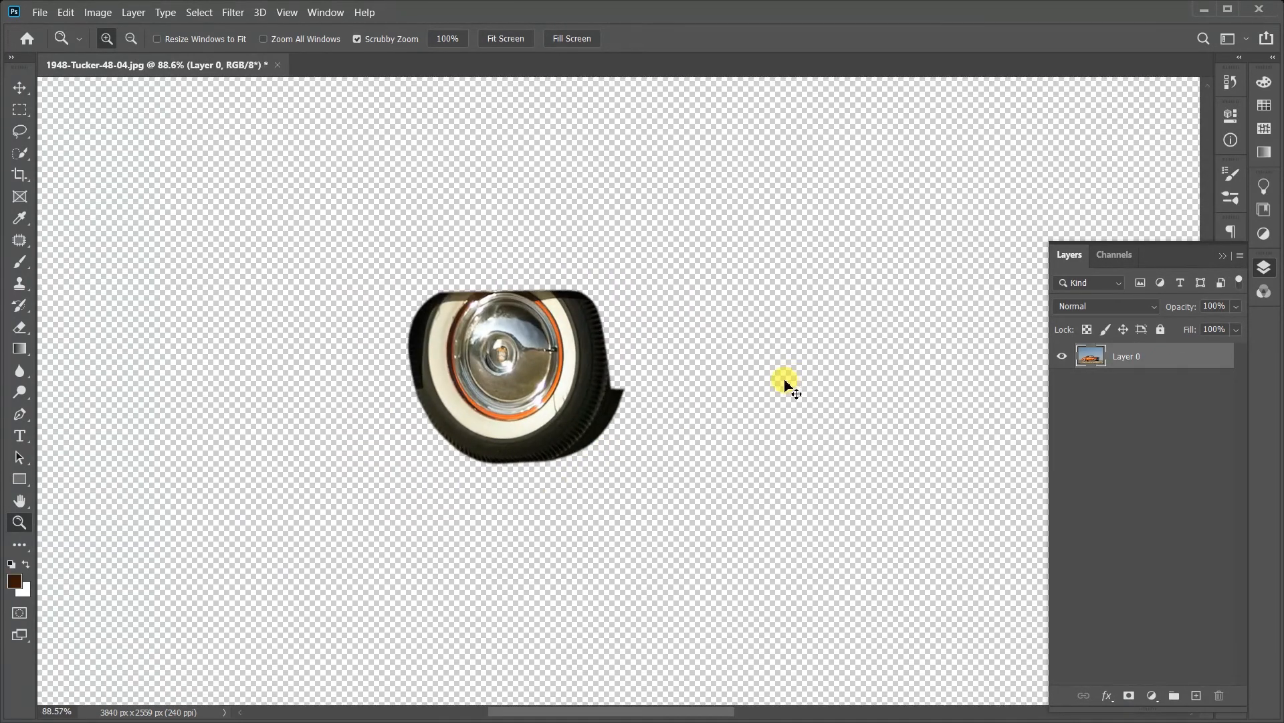
pyautogui.click(538, 348)
pyautogui.click(576, 265)
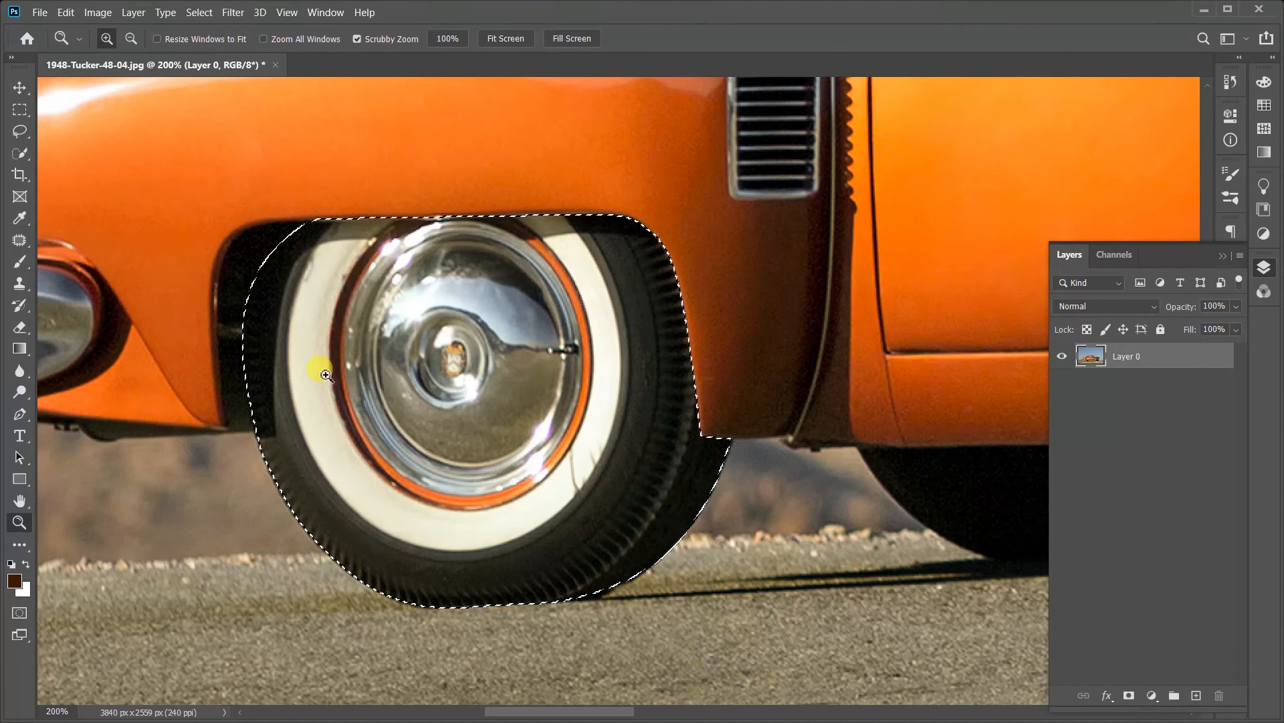
# Step: Try painting dark brown brush strokes across the wheel inside the selection, and undo them
pyautogui.click(20, 262)
pyautogui.moveTo(417, 242); pyautogui.dragTo(411, 266)
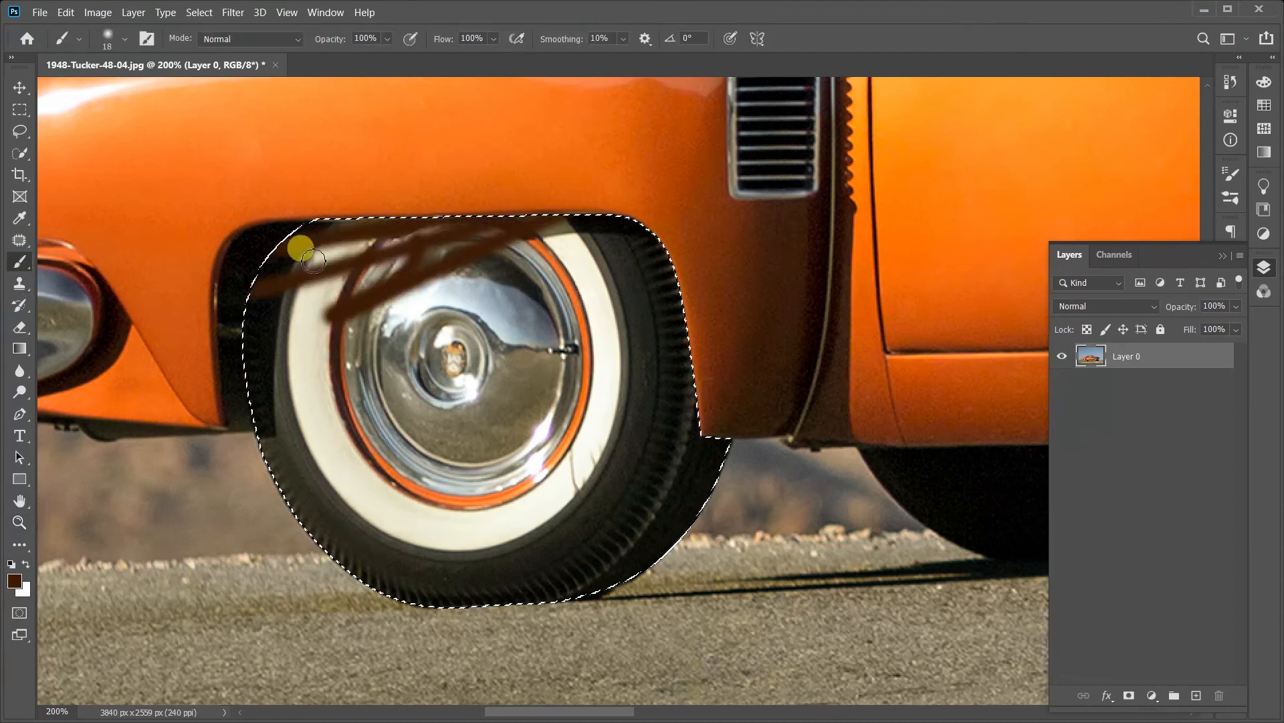
pyautogui.moveTo(313, 260)
pyautogui.mouseDown()
pyautogui.moveTo(786, 270)
pyautogui.moveTo(852, 313)
pyautogui.moveTo(1043, 315)
pyautogui.moveTo(699, 518)
pyautogui.mouseUp()
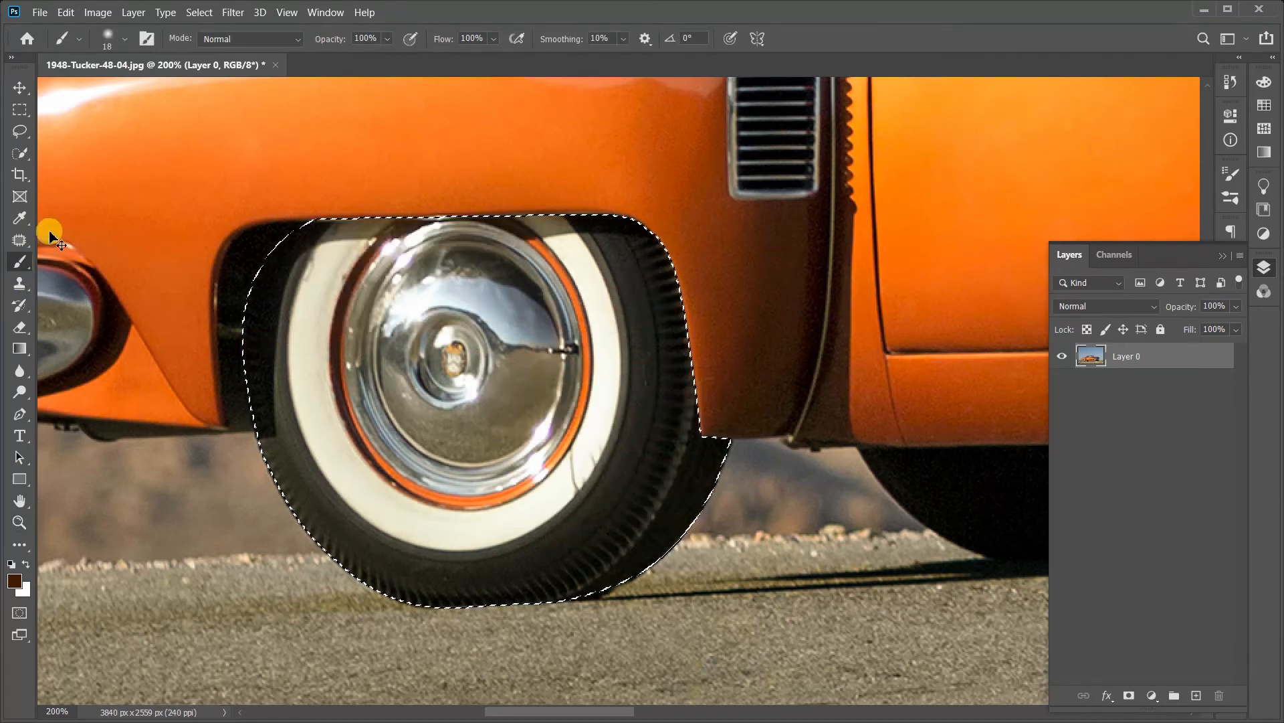
# Step: Try erasing the wheel inside the selection with the large soft Eraser, and undo the erasing
pyautogui.click(20, 327)
pyautogui.moveTo(181, 292)
pyautogui.mouseDown()
pyautogui.moveTo(211, 189)
pyautogui.moveTo(363, 122)
pyautogui.mouseUp()
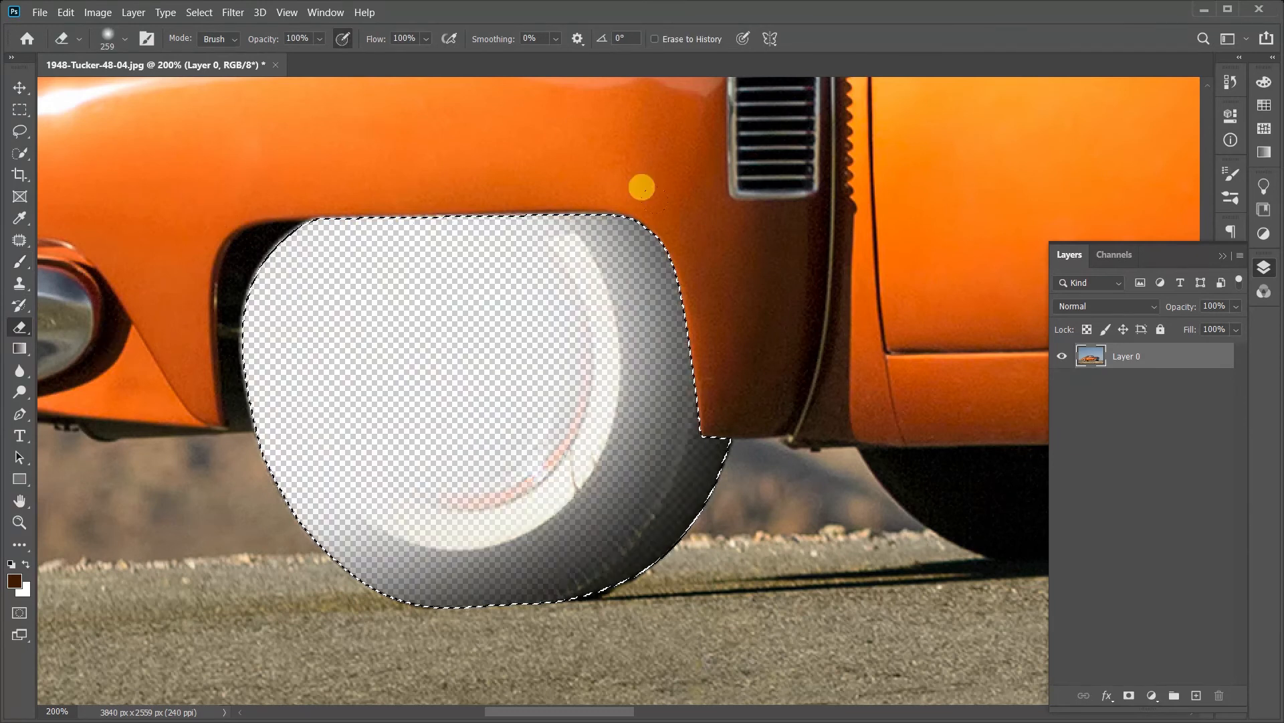
pyautogui.moveTo(481, 362)
pyautogui.mouseDown()
pyautogui.moveTo(48, 320)
pyautogui.moveTo(260, 230)
pyautogui.mouseUp()
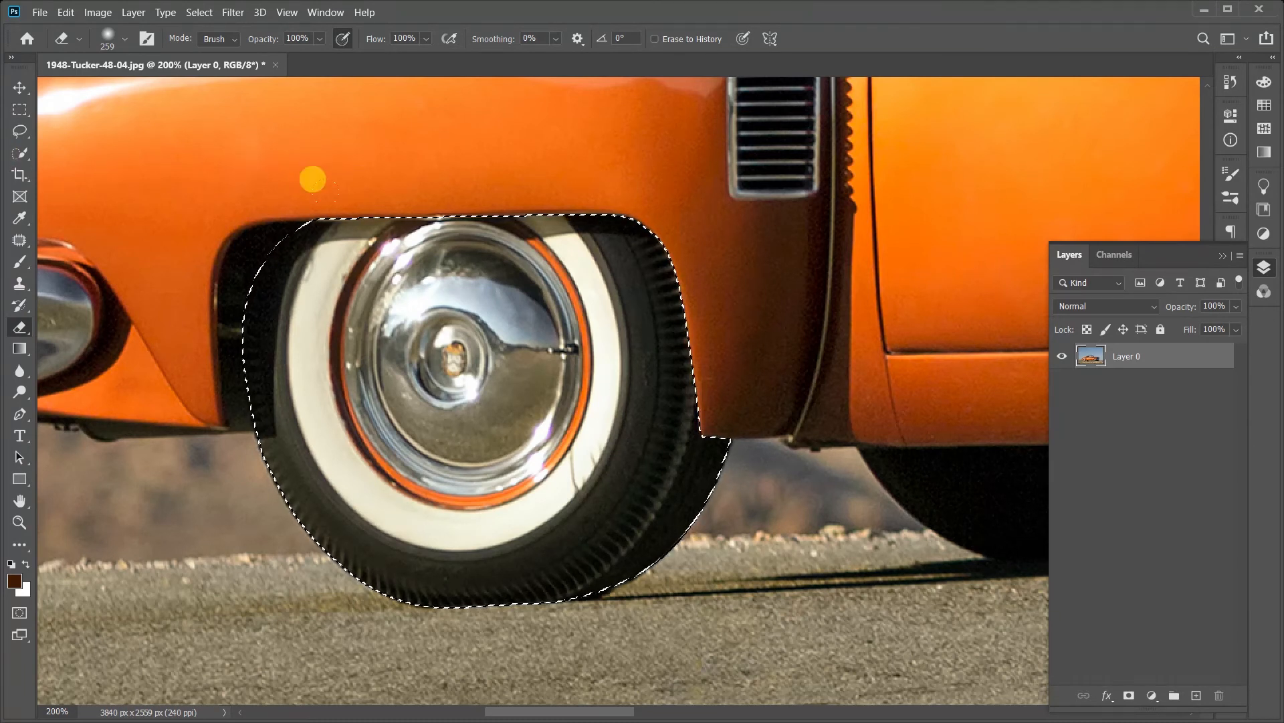
# Step: Copy the selected wheel onto a new layer, and hide and show Layer 0 to view the copy alone
pyautogui.press('p')
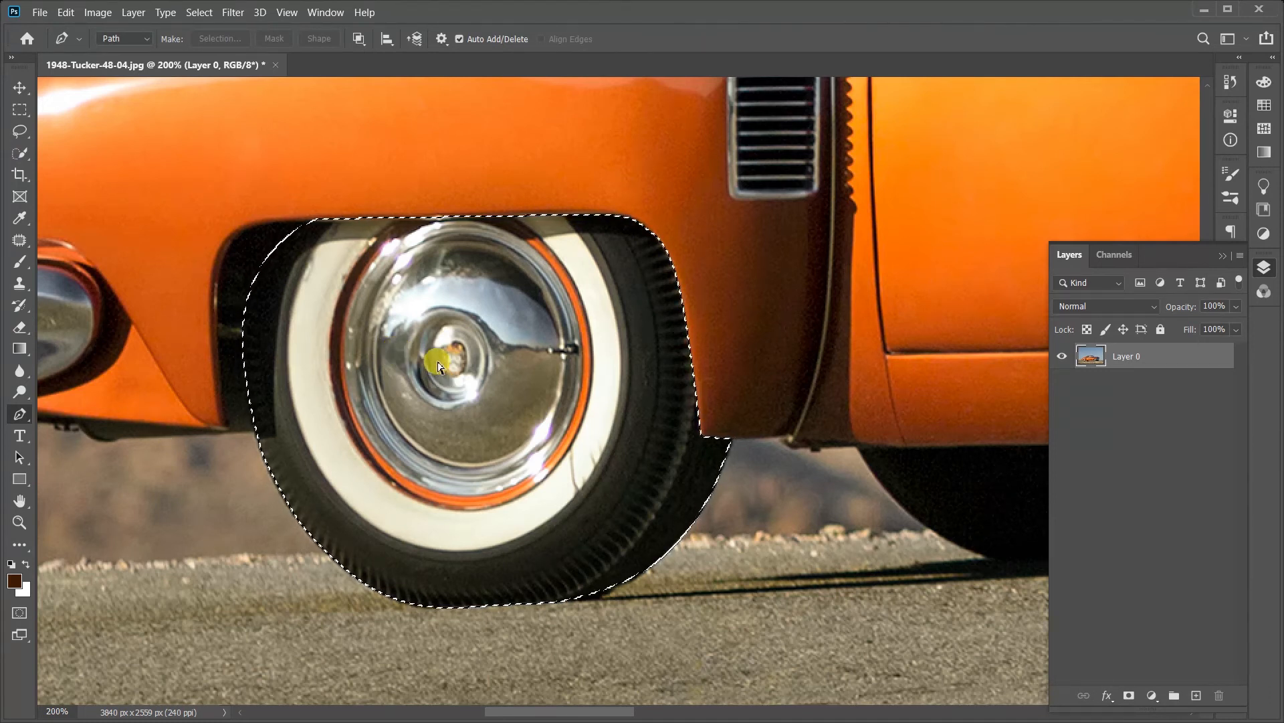
pyautogui.hotkey('ctrl', 'j')
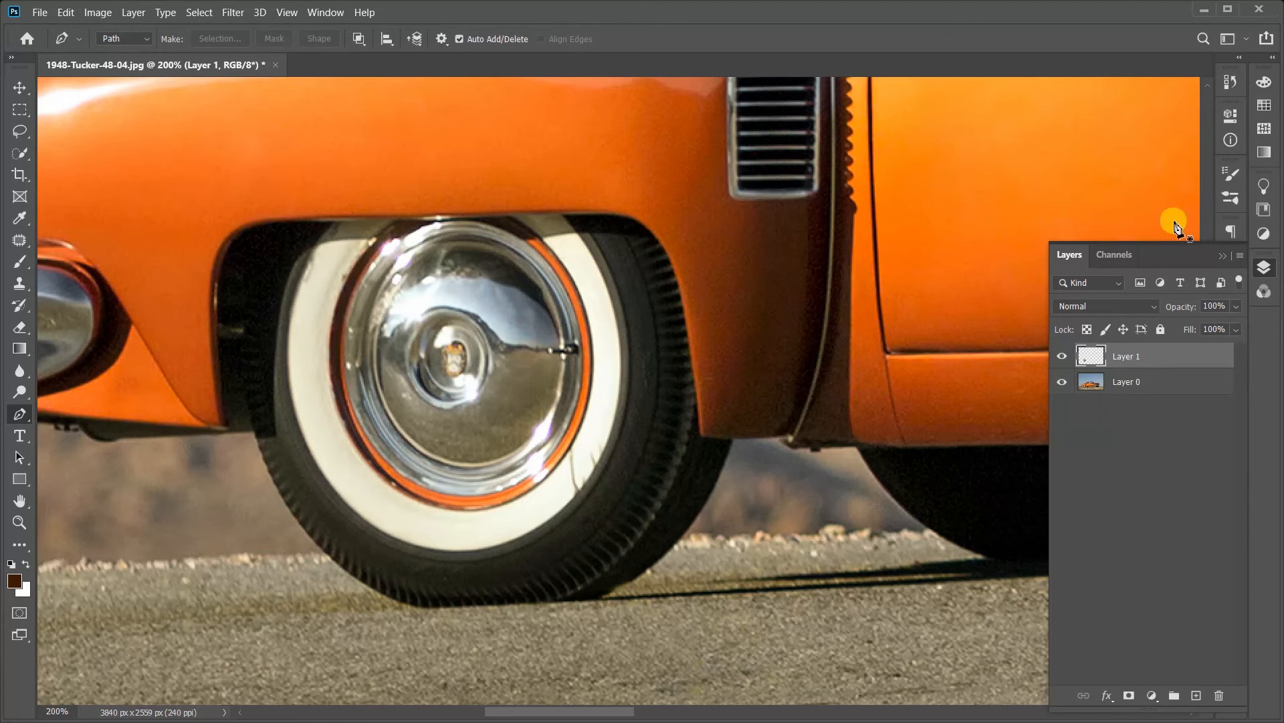
pyautogui.click(1062, 382)
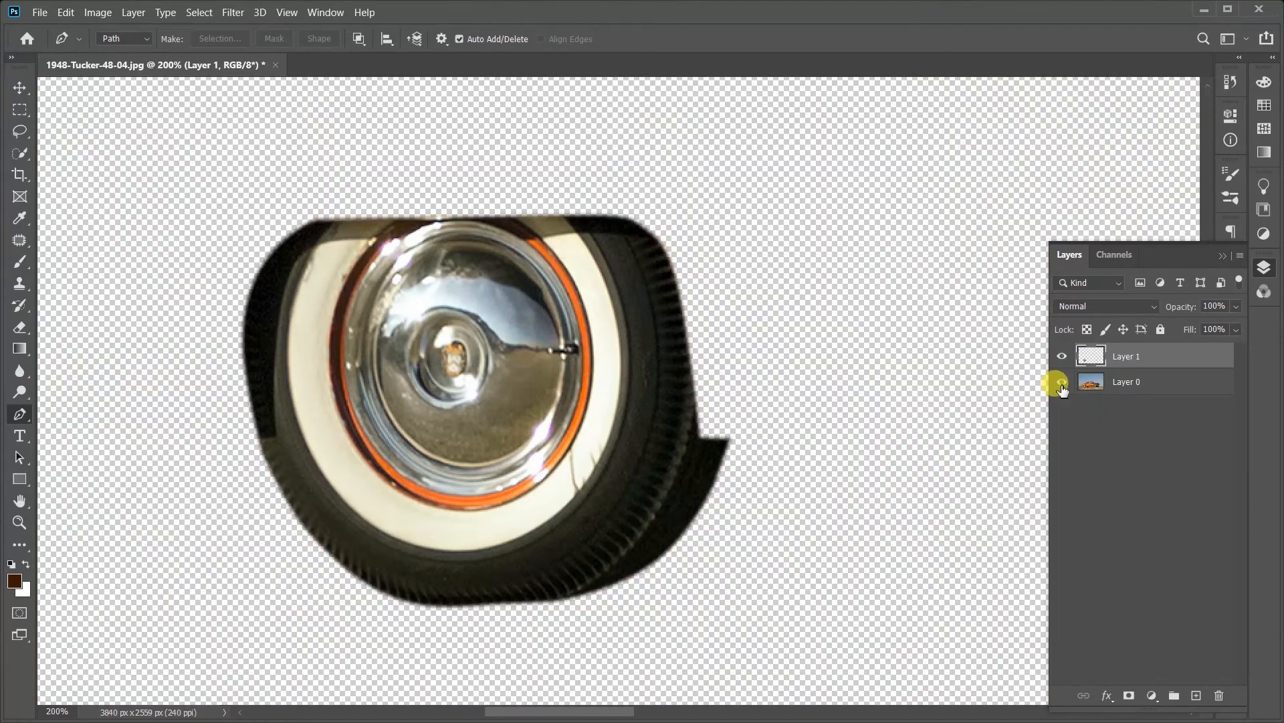
pyautogui.click(1062, 382)
# Step: Dismiss the wheel copy's layer style options and toggle both layers' visibility to compare the copy with the intact photo
pyautogui.click(1163, 357)
pyautogui.doubleClick(1163, 356)
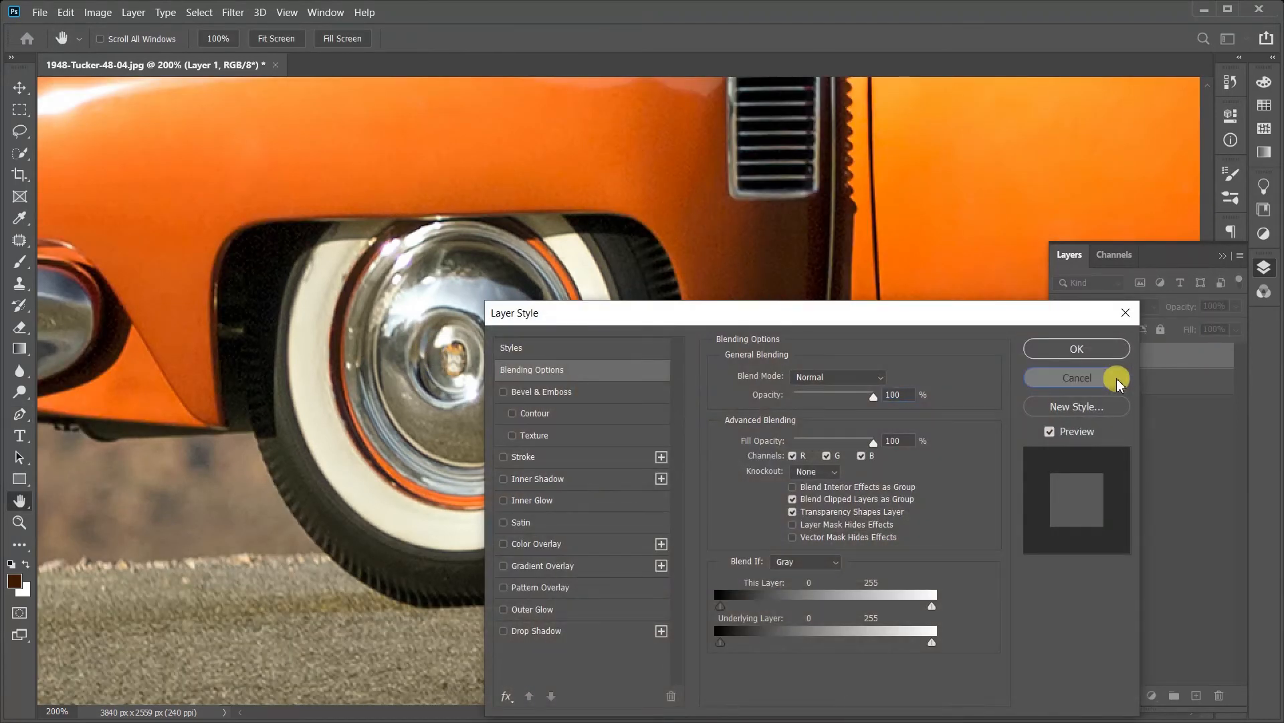
pyautogui.click(1070, 375)
pyautogui.click(1058, 361)
pyautogui.click(1062, 380)
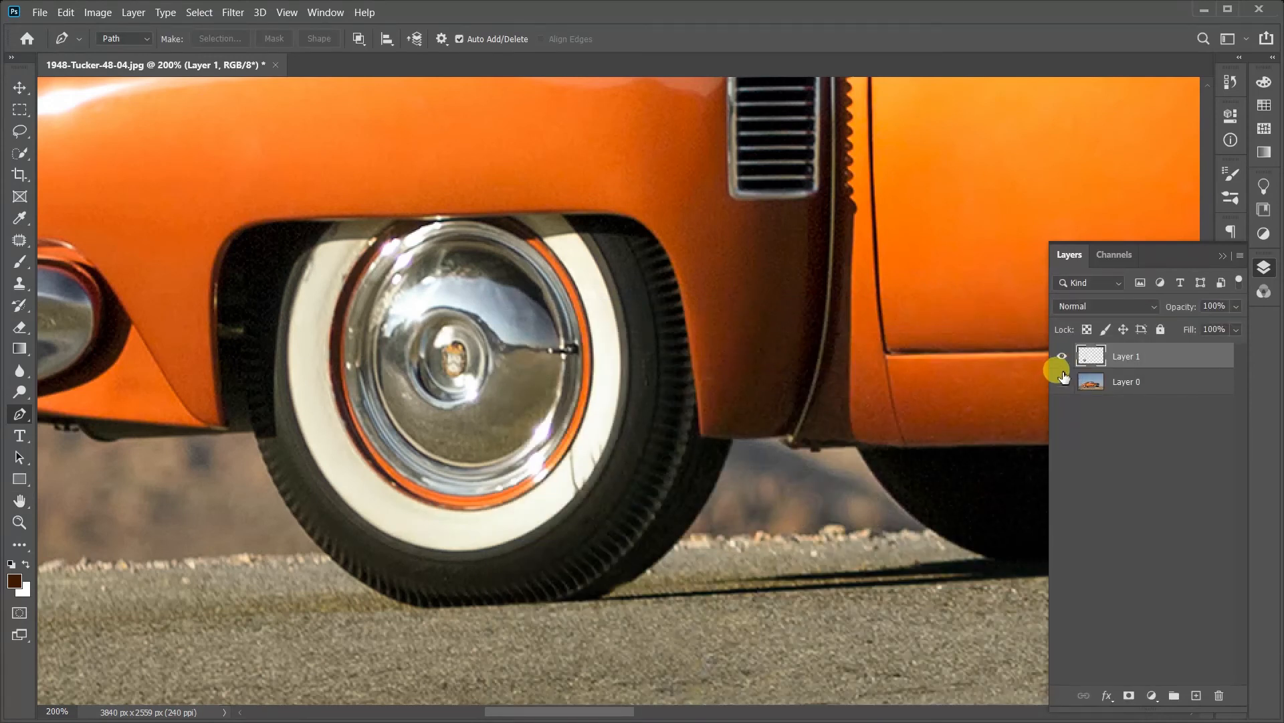
pyautogui.click(1063, 361)
pyautogui.click(1065, 362)
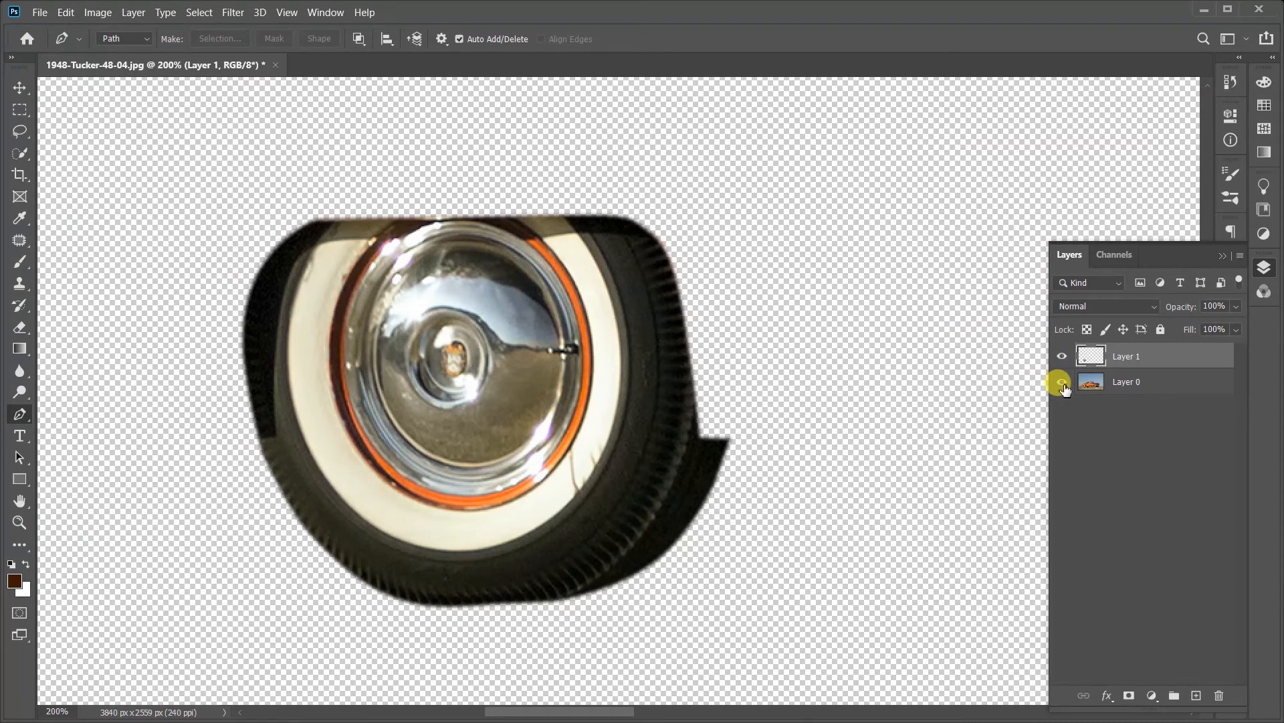
pyautogui.click(1061, 382)
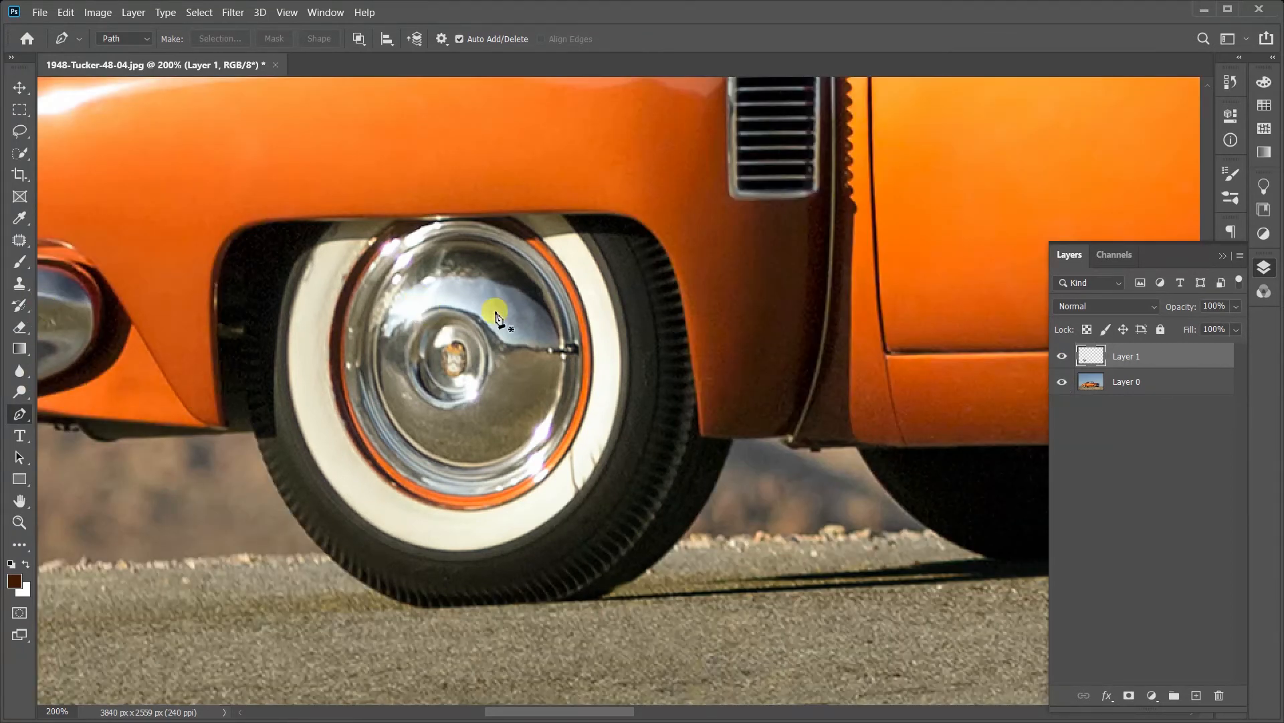
# Step: Undo the wheel's copy to a new layer, back to the active wheel selection on Layer 0
pyautogui.hotkey('ctrl', 'z')
pyautogui.hotkey('ctrl', 'z')
pyautogui.hotkey('ctrl', 'z')
pyautogui.hotkey('ctrl', 'z')
pyautogui.hotkey('ctrl', 'z')
pyautogui.hotkey('ctrl', 'z')
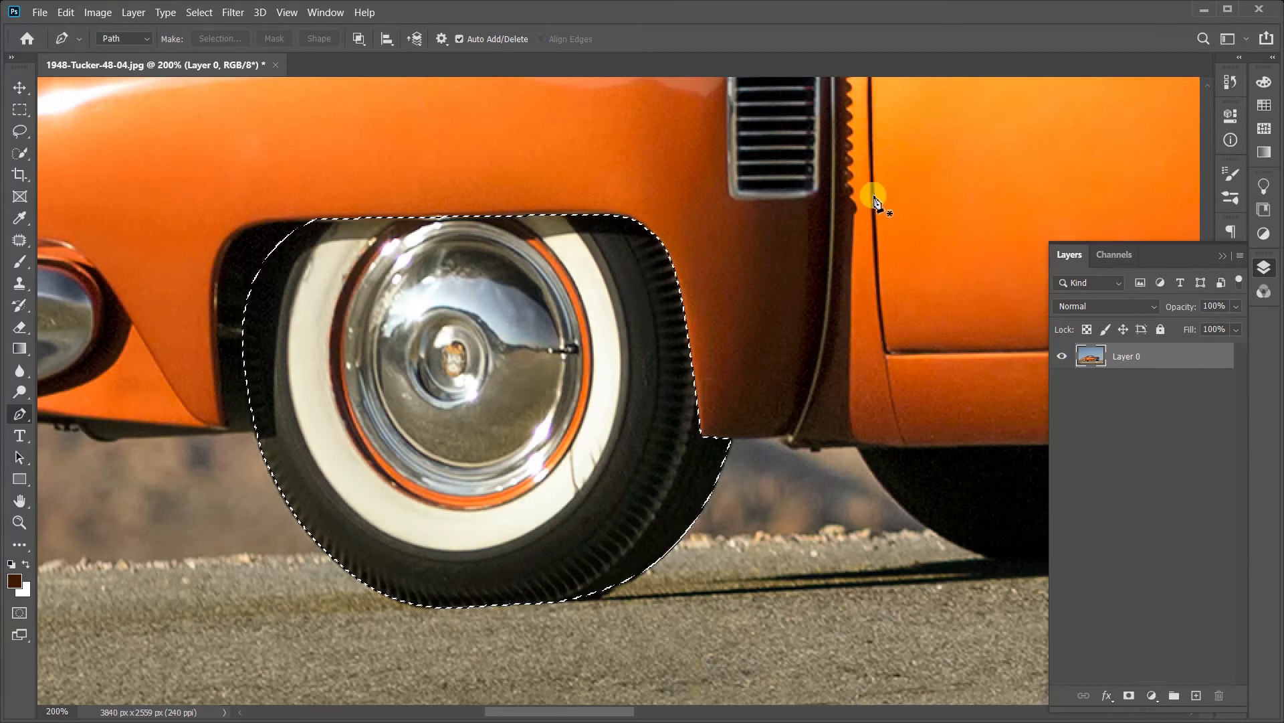
# Step: Check which context commands the Pen tool offers for the active wheel selection, and dismiss them
pyautogui.click(19, 109)
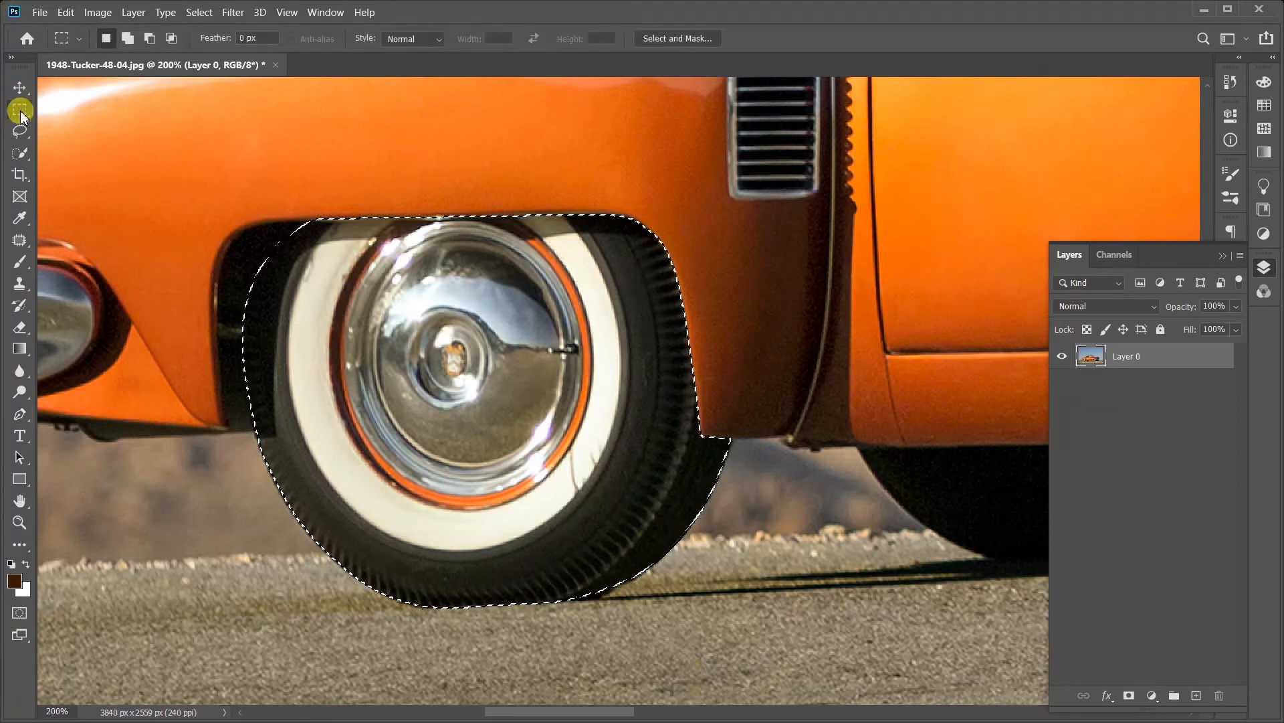
pyautogui.click(19, 414)
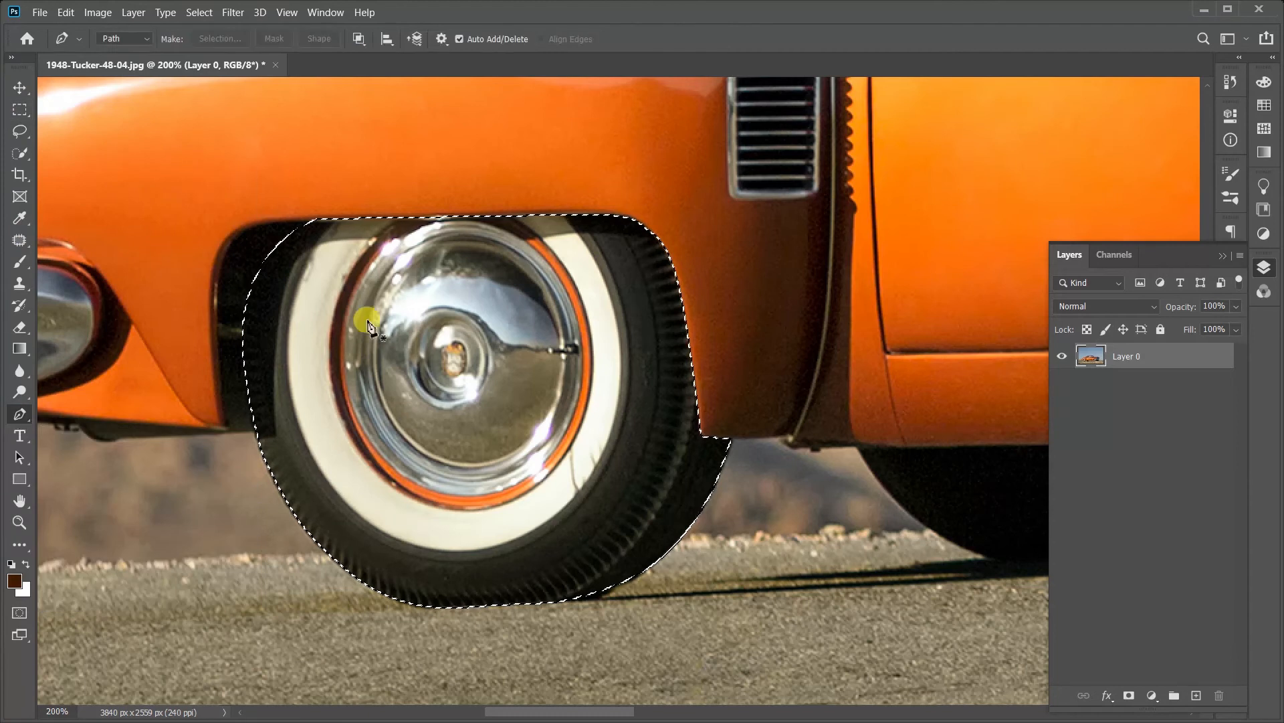
pyautogui.rightClick(396, 325)
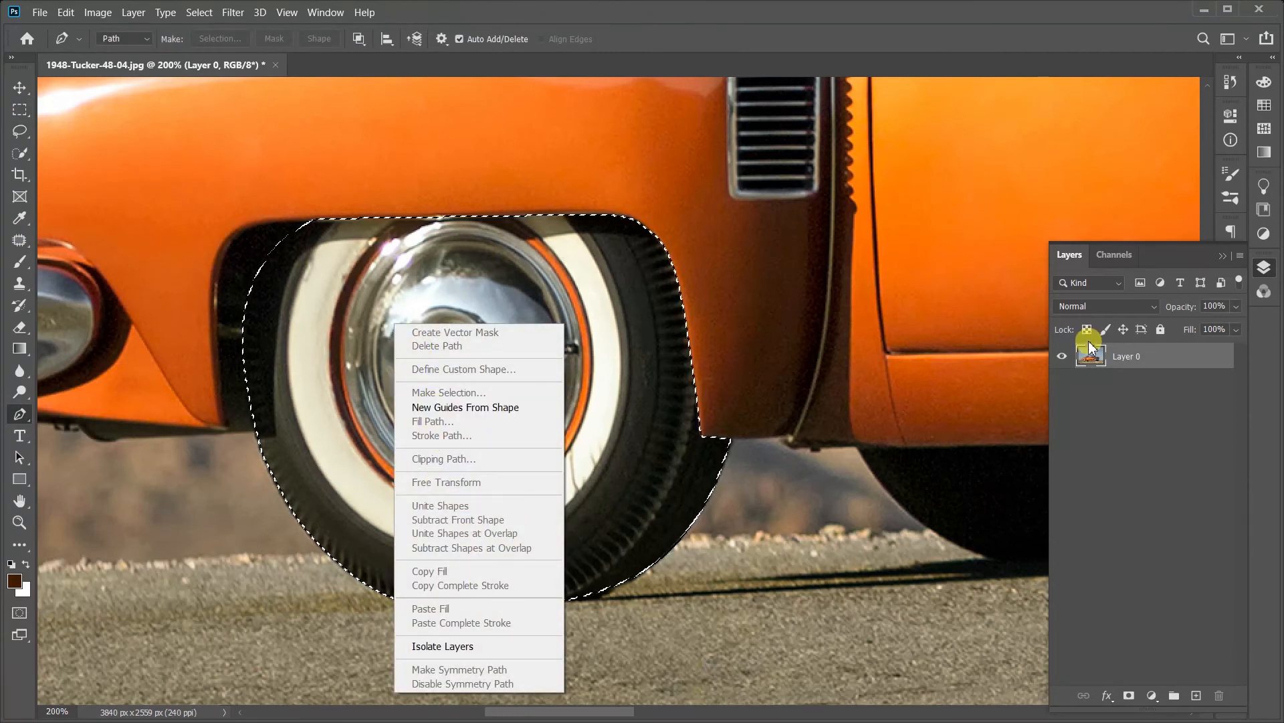
pyautogui.click(1154, 351)
# Step: Switch to the Rectangular Marquee tool and move the selected wheel onto its own layer with Layer Via Cut
pyautogui.click(17, 109)
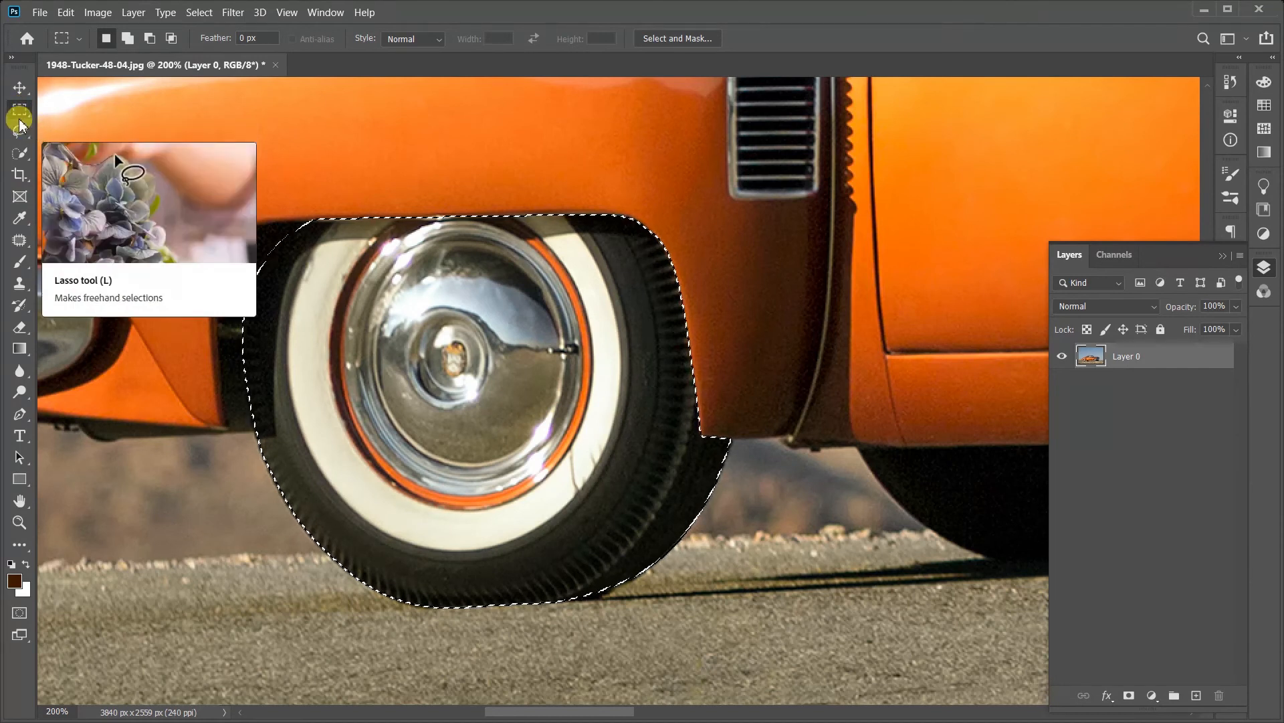
pyautogui.rightClick(463, 336)
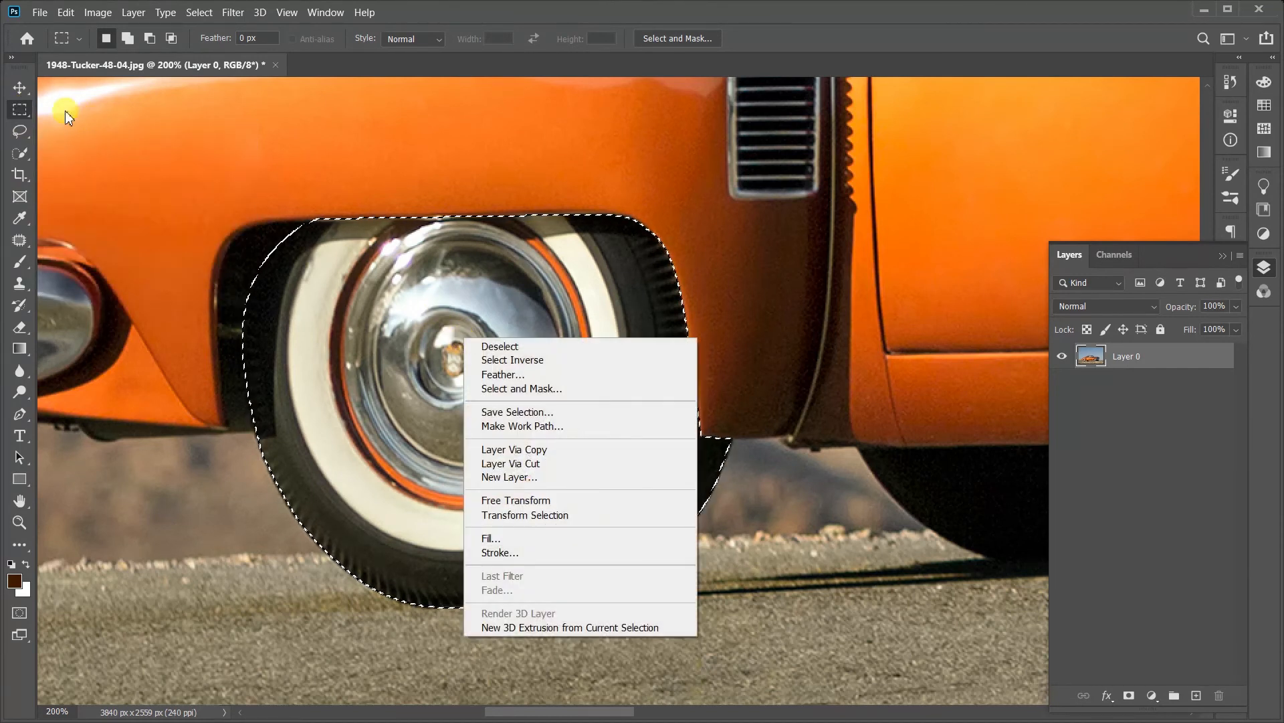
pyautogui.rightClick(465, 370)
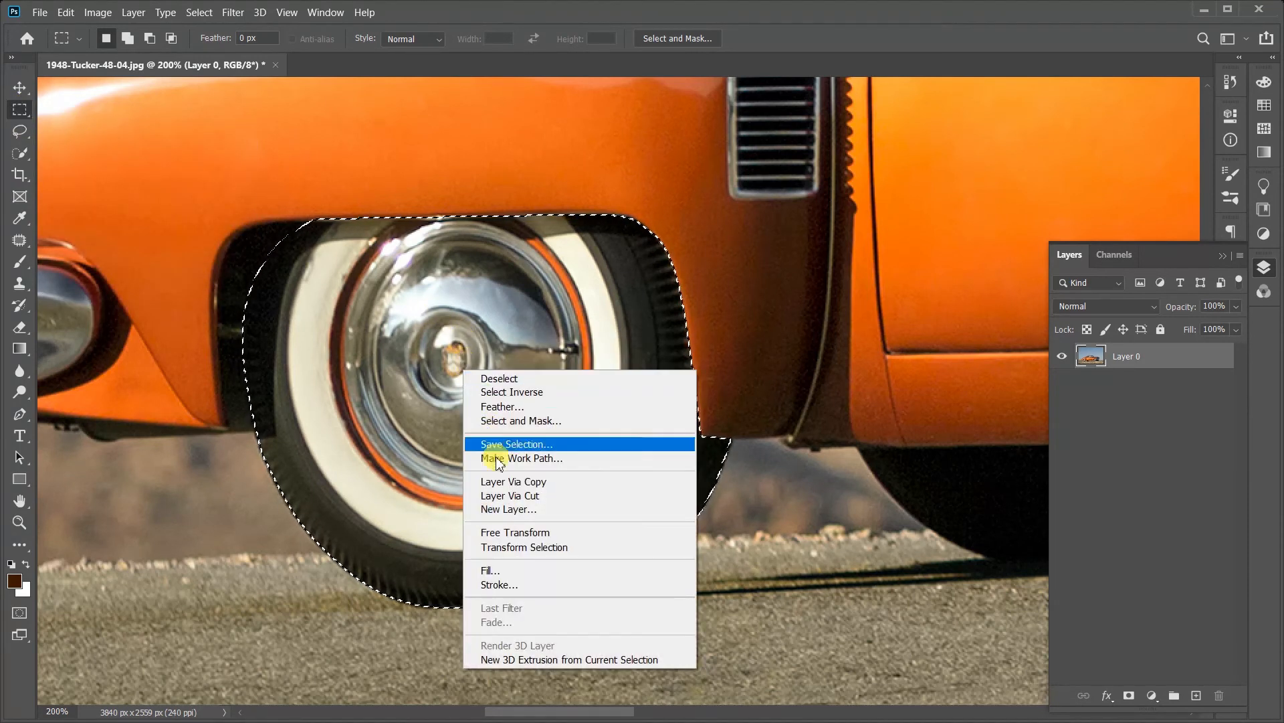
pyautogui.click(521, 496)
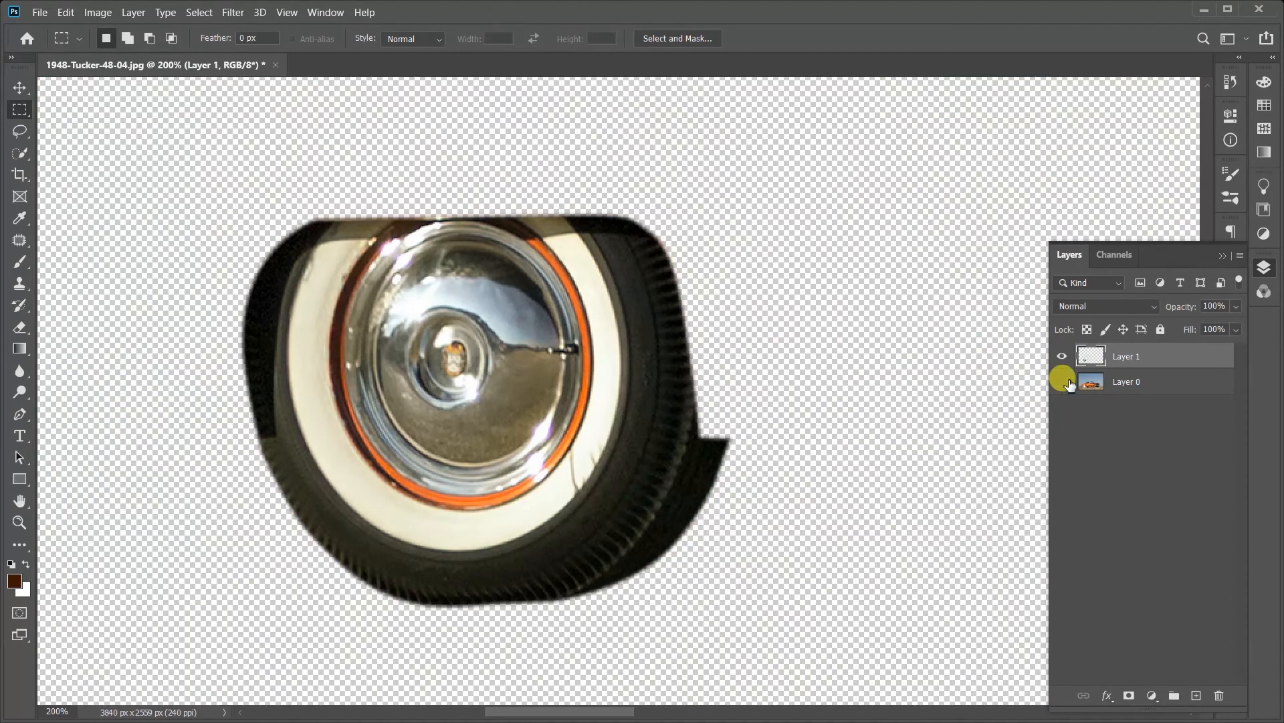
# Step: Show Layer 0 again and toggle Layer 1's visibility to compare the cut-out wheel with the hole left in the photo
pyautogui.click(1062, 381)
pyautogui.click(1062, 356)
pyautogui.click(1063, 355)
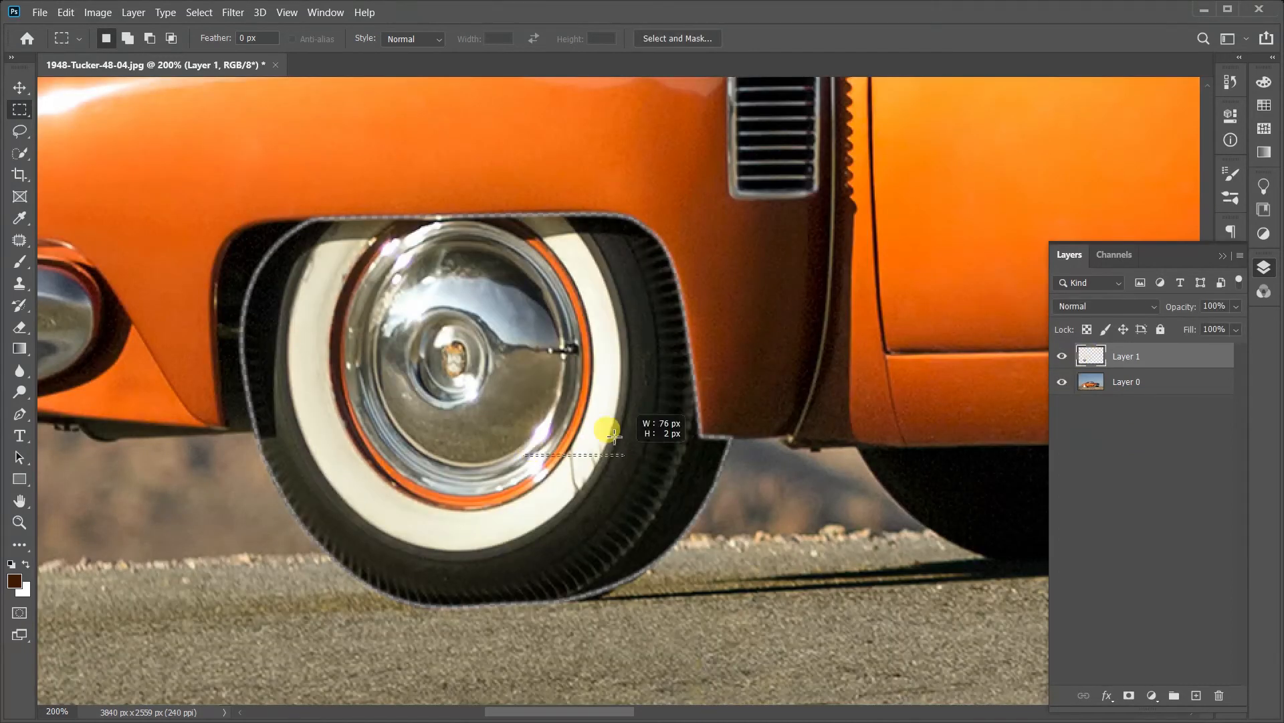
# Step: Shift the cut wheel sideways off the car with the Move tool, and undo the move
pyautogui.click(19, 87)
pyautogui.moveTo(433, 380); pyautogui.dragTo(91, 354)
pyautogui.hotkey('ctrl', 'z')
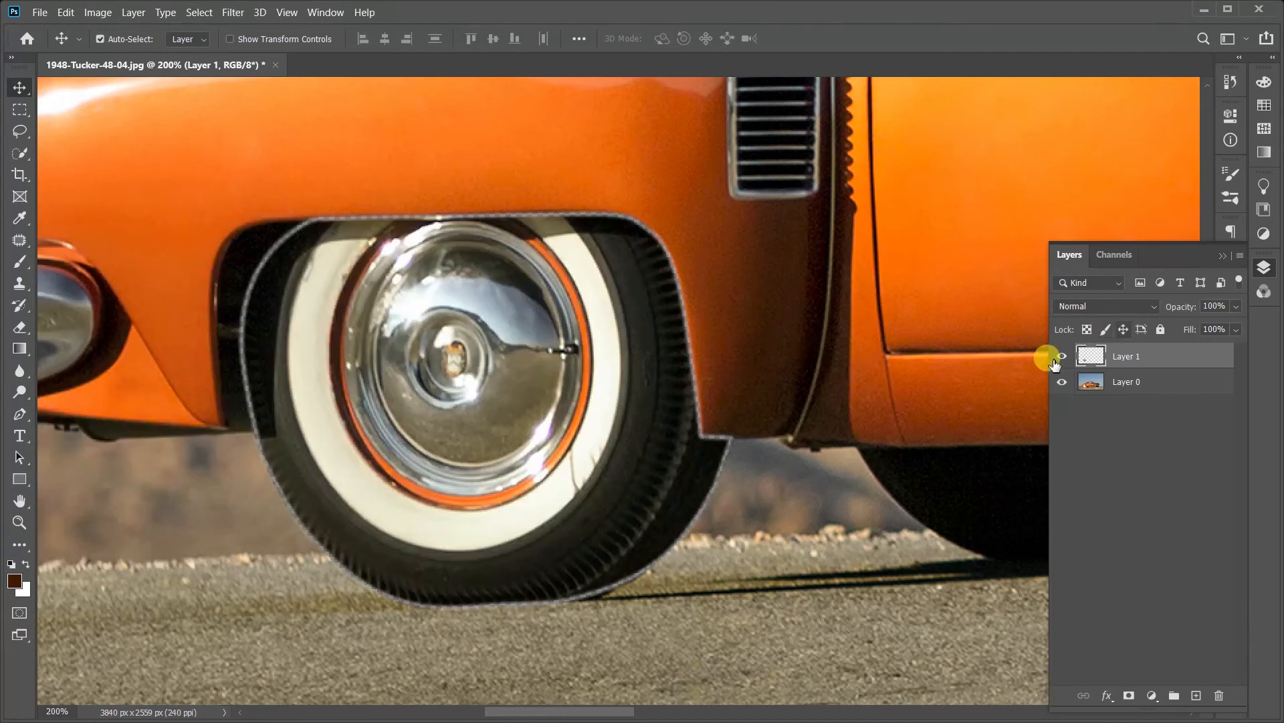
# Step: Undo the layer cut, the selection and the path closing, back to the open path ending where the fender's lower corner meets the tire
pyautogui.hotkey('ctrl', 'z')
pyautogui.hotkey('ctrl', 'z')
pyautogui.hotkey('ctrl', 'z')
pyautogui.hotkey('ctrl', 'z')
pyautogui.hotkey('ctrl', 'z')
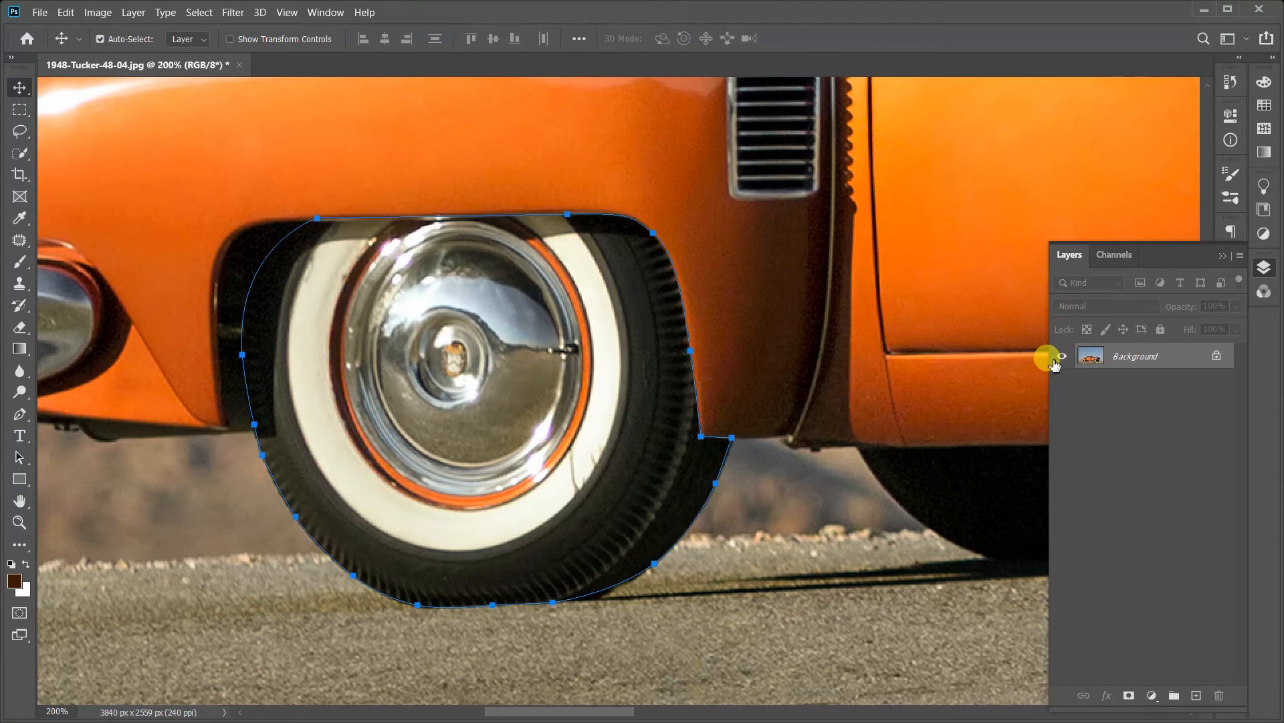
pyautogui.hotkey('ctrl', 'z')
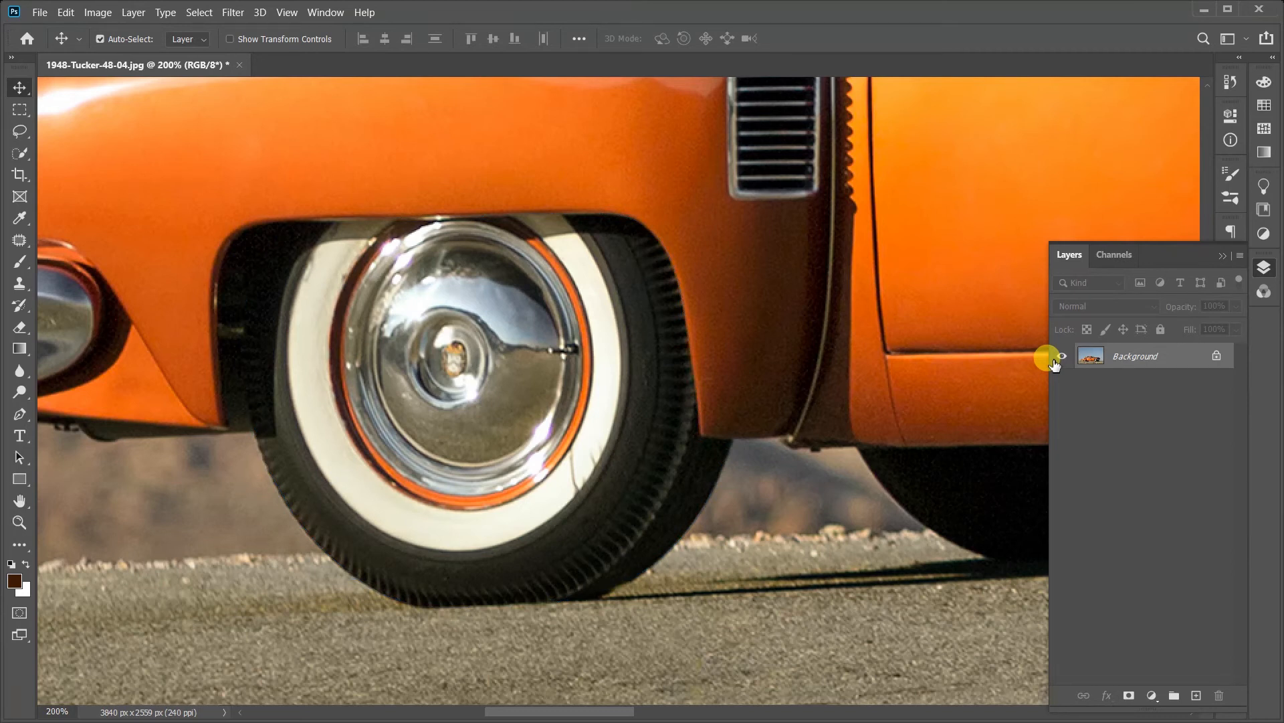
pyautogui.hotkey('ctrl', 'shift', 'z')
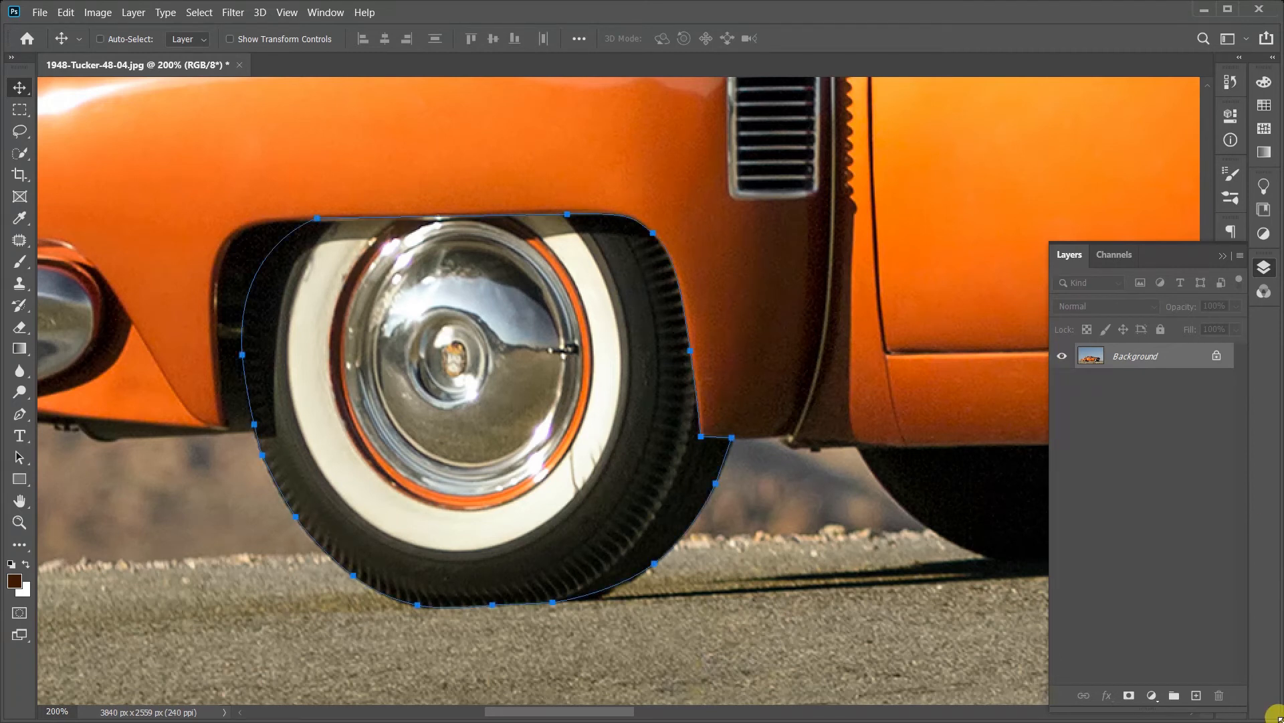
pyautogui.hotkey('ctrl', 'z')
pyautogui.hotkey('ctrl', 'z')
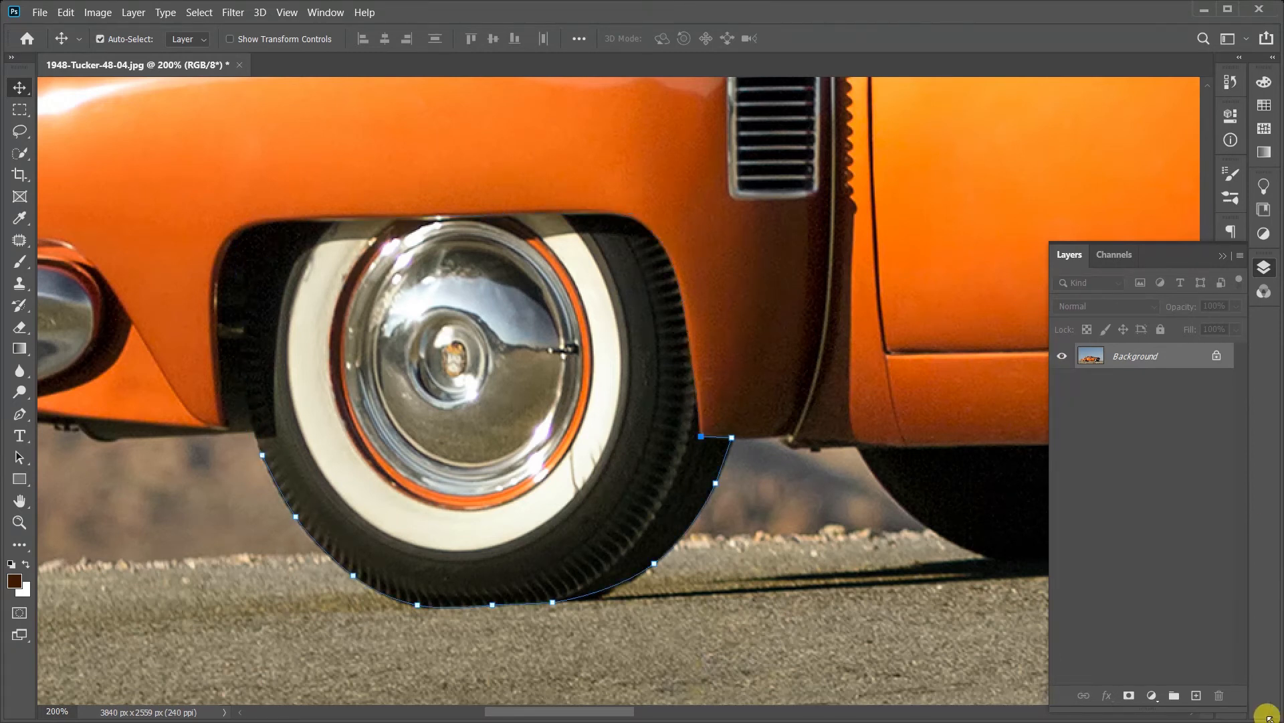
# Step: Continue the open path with the Pen tool using curved anchors up the fender edge beside the tire and over the wheel arch
pyautogui.scroll(5, 693, 378)
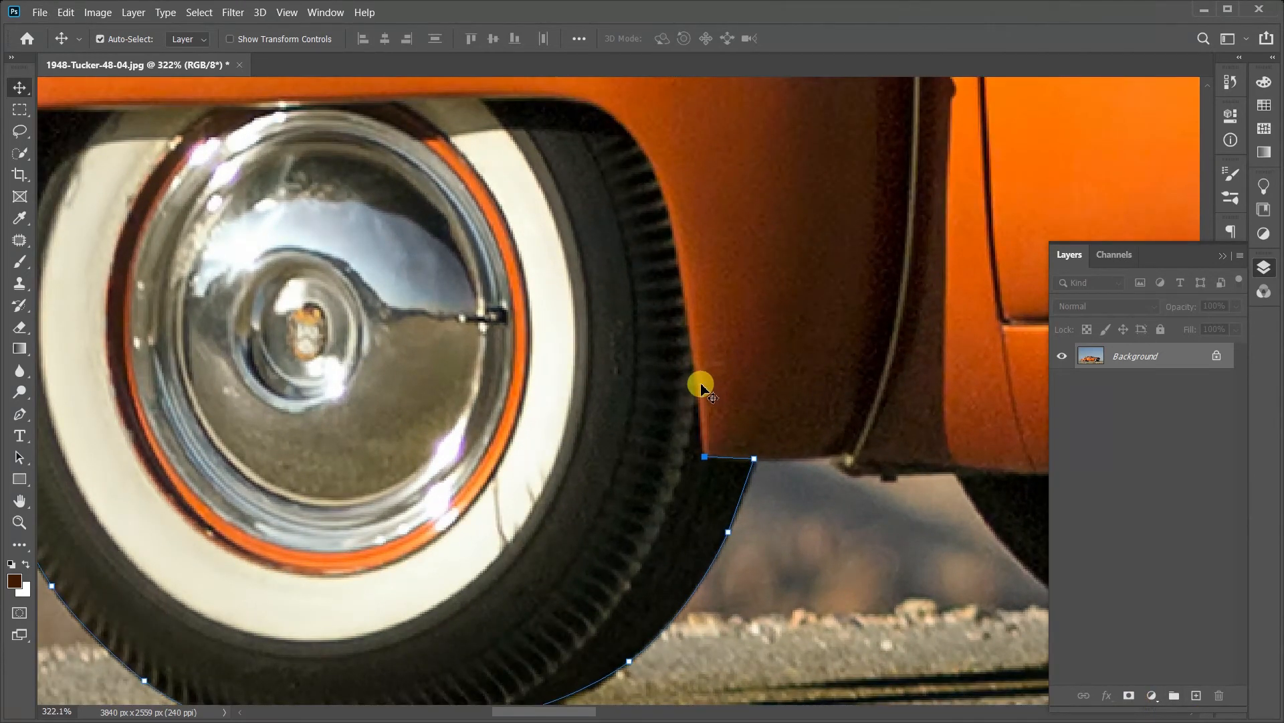
pyautogui.click(19, 414)
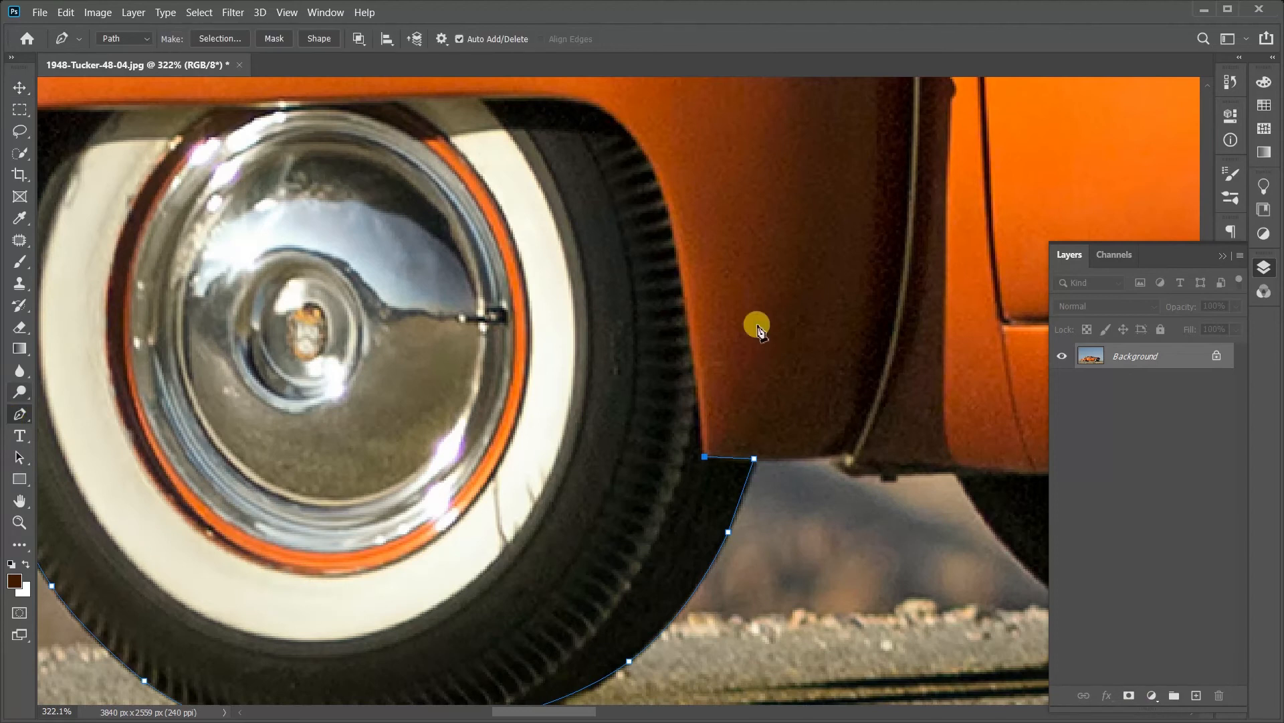
pyautogui.moveTo(683, 282); pyautogui.dragTo(673, 220)
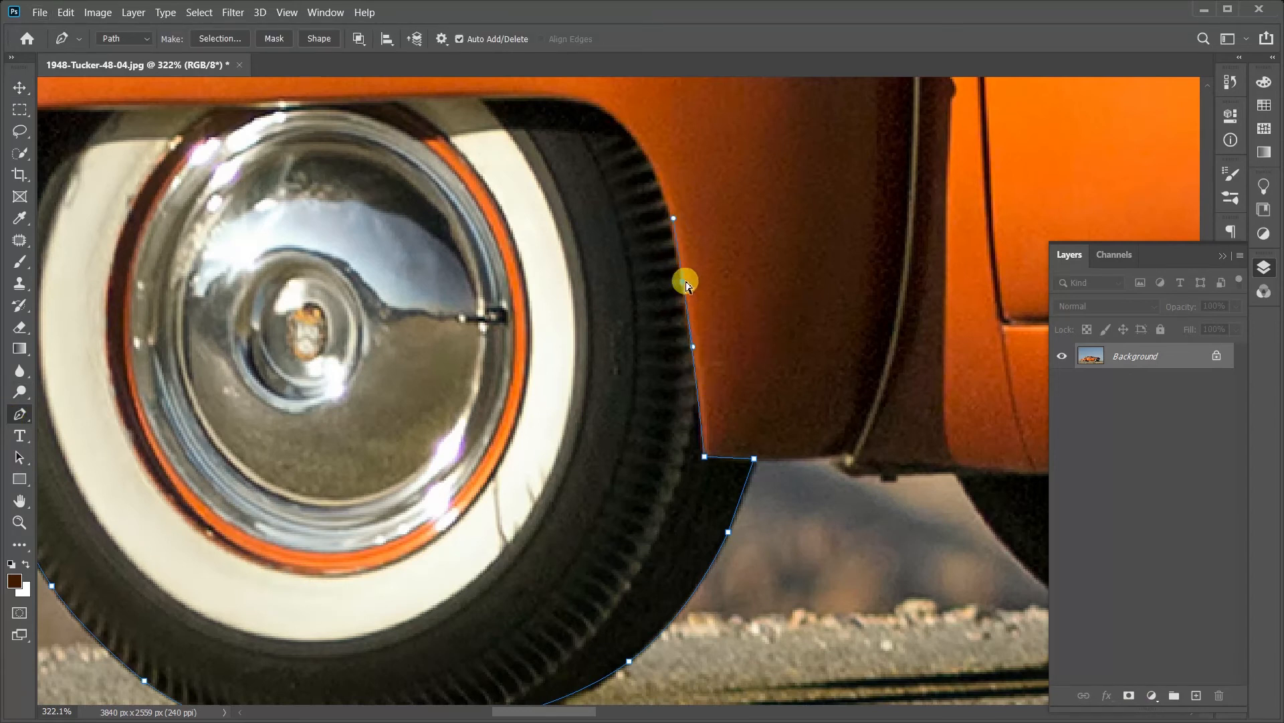
pyautogui.moveTo(687, 284); pyautogui.dragTo(571, 308)
pyautogui.moveTo(652, 241); pyautogui.dragTo(702, 288)
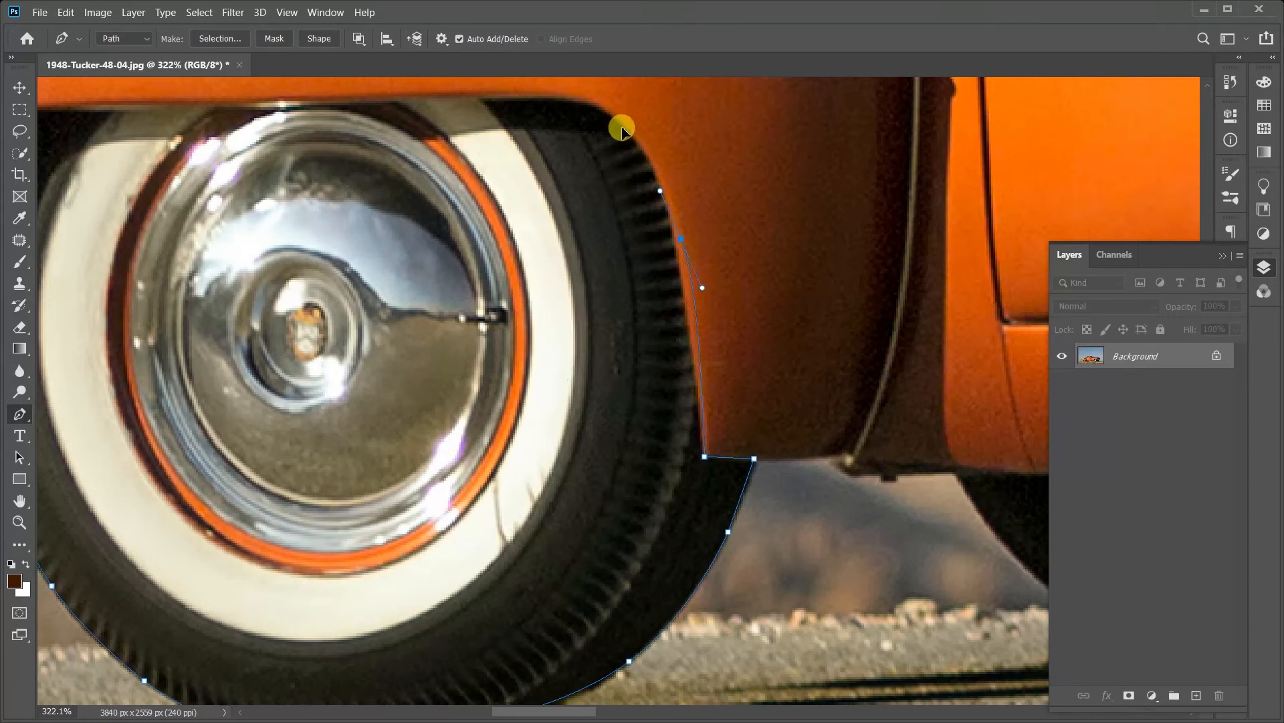
pyautogui.moveTo(627, 130); pyautogui.dragTo(577, 99)
pyautogui.moveTo(472, 95); pyautogui.dragTo(390, 91)
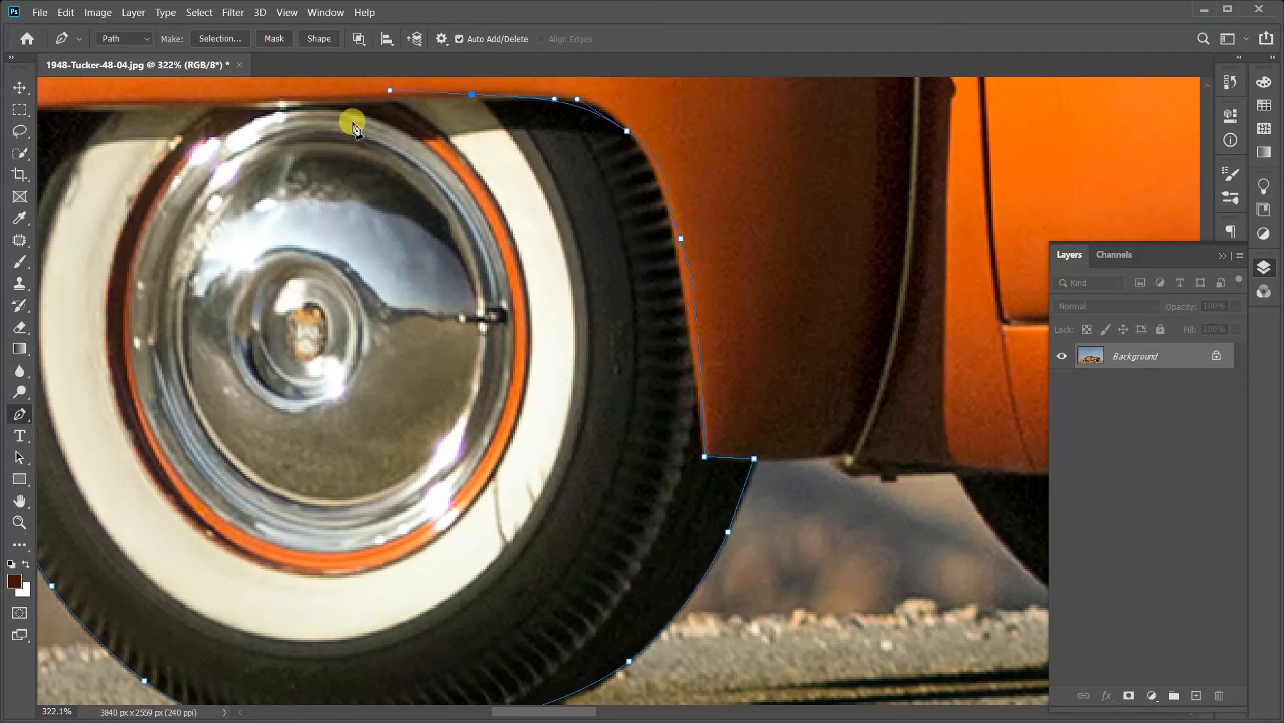
# Step: Add curved anchors down the front side of the wheel well and close the wheel path at its starting anchor
pyautogui.scroll(-8, 702, 523)
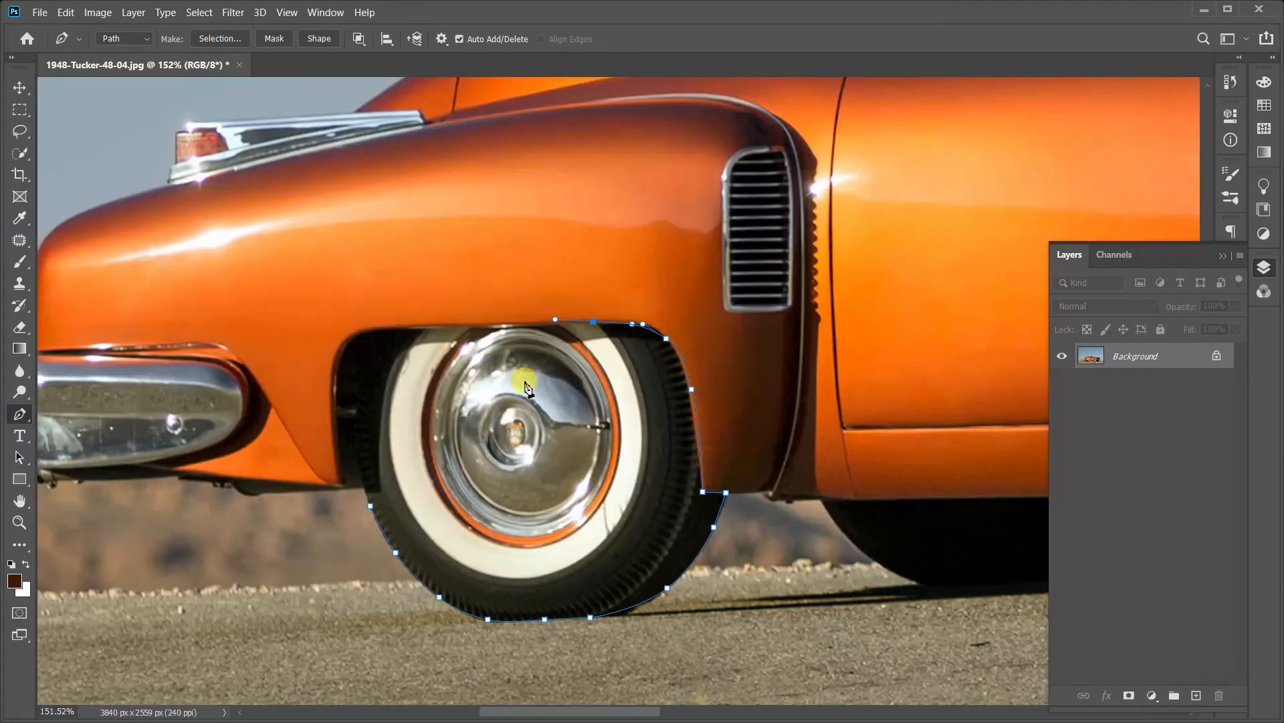
pyautogui.moveTo(427, 331); pyautogui.dragTo(374, 355)
pyautogui.moveTo(352, 407); pyautogui.dragTo(352, 437)
pyautogui.moveTo(360, 488); pyautogui.dragTo(363, 492)
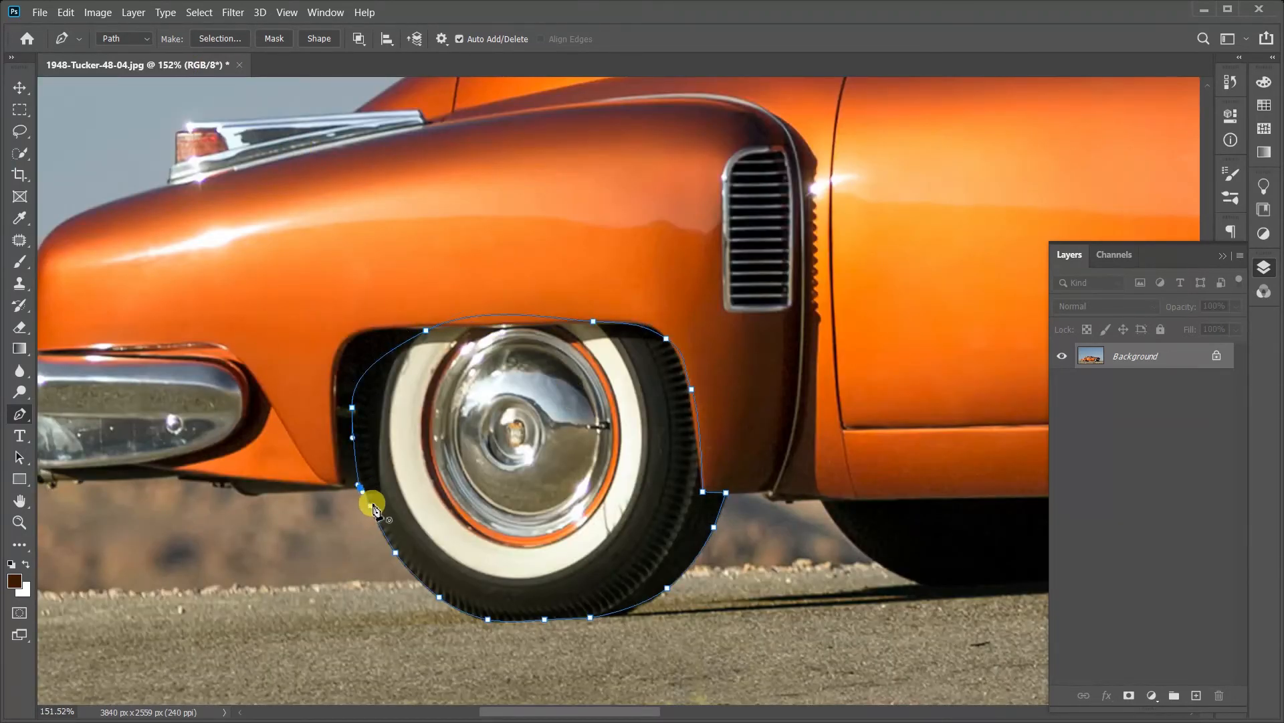
pyautogui.click(371, 506)
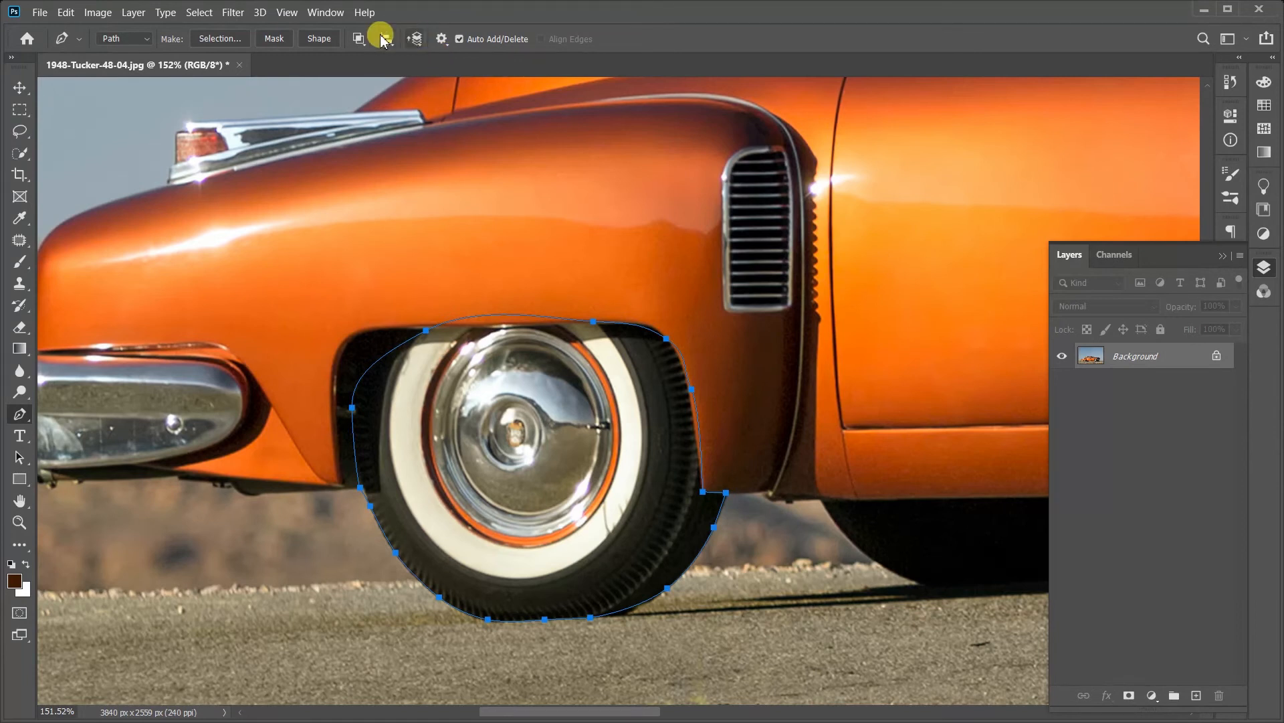
# Step: Set the Pen tool's path operation to Combine Shapes
pyautogui.click(360, 39)
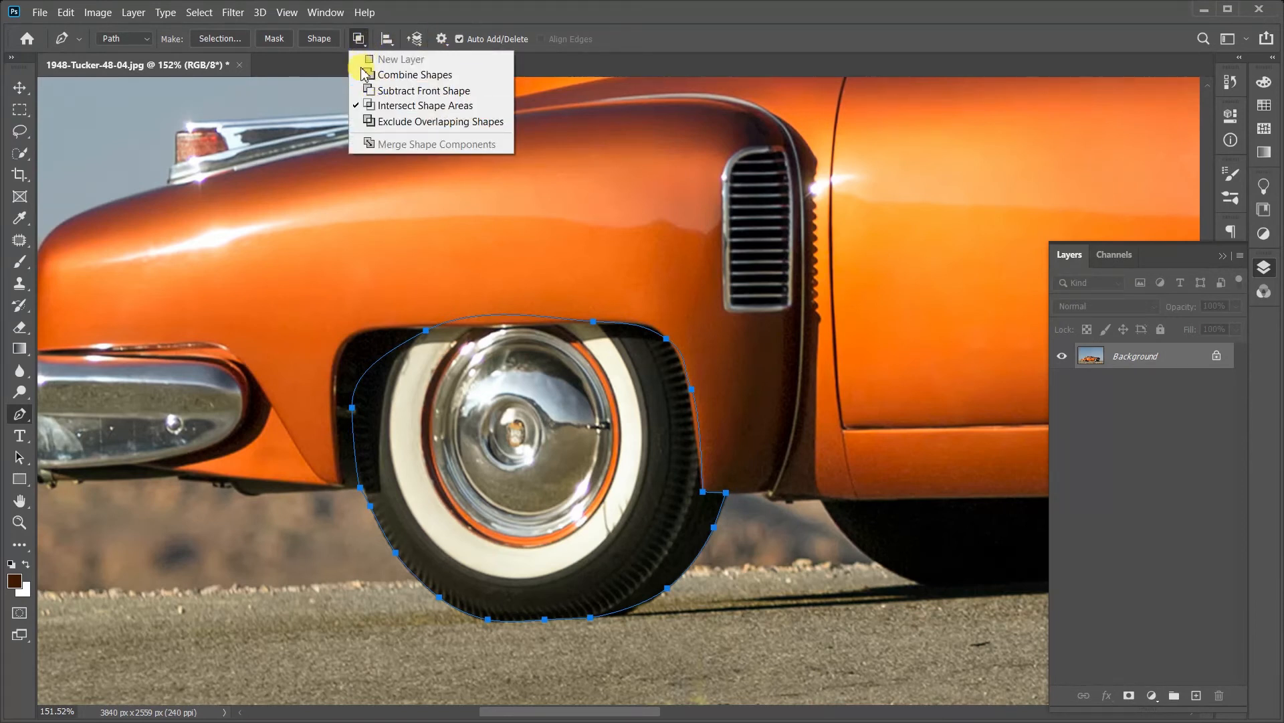
pyautogui.click(388, 78)
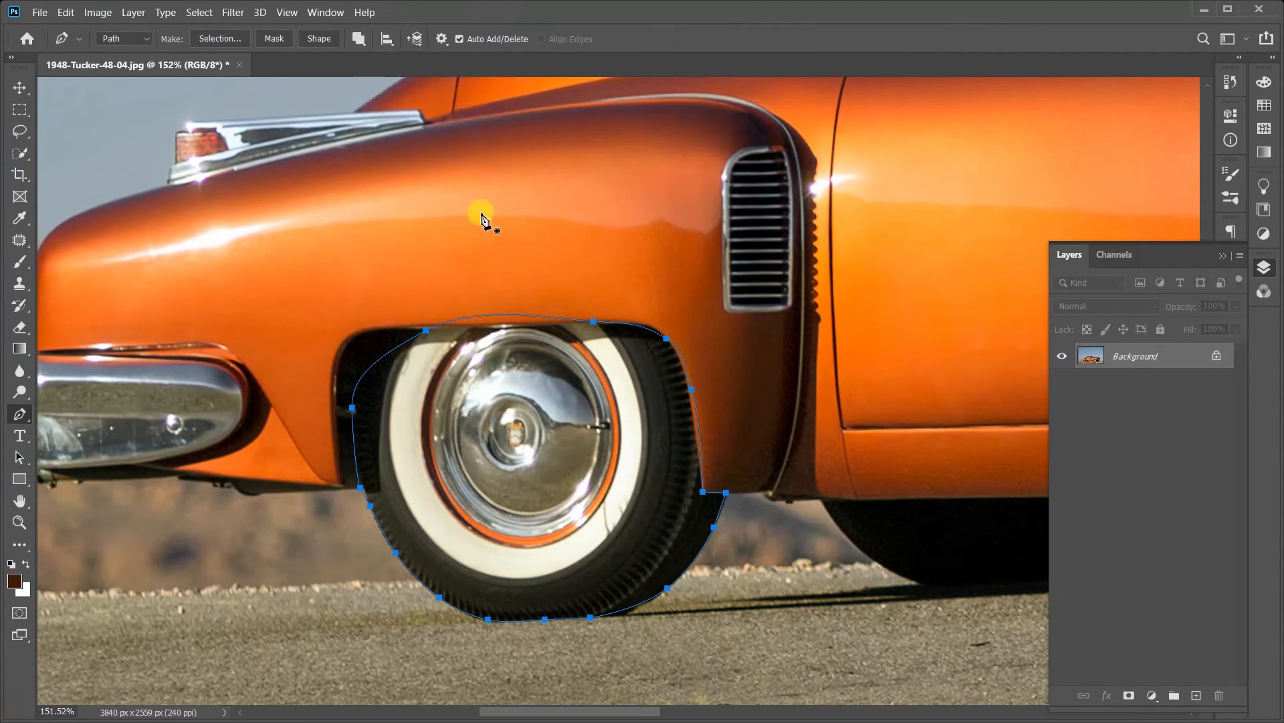
pyautogui.click(529, 234)
pyautogui.moveTo(490, 354); pyautogui.dragTo(497, 374)
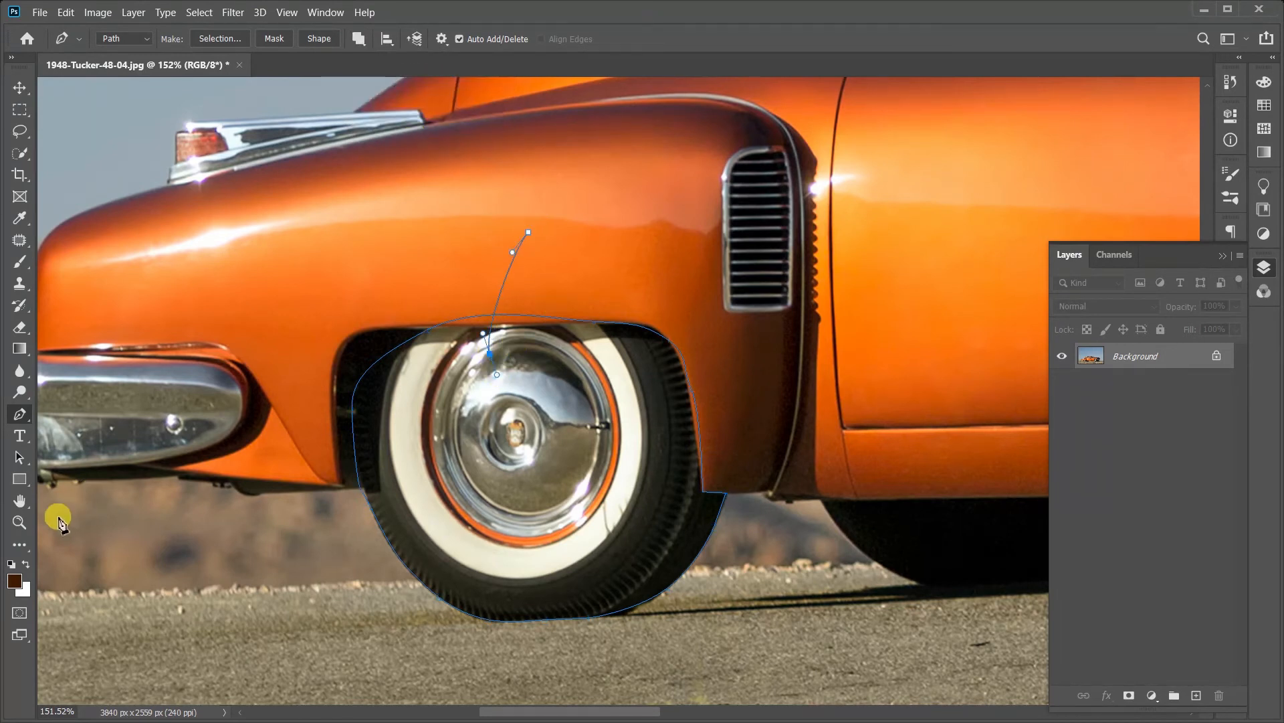
pyautogui.hotkey('ctrl', 'z')
pyautogui.hotkey('ctrl', 'z')
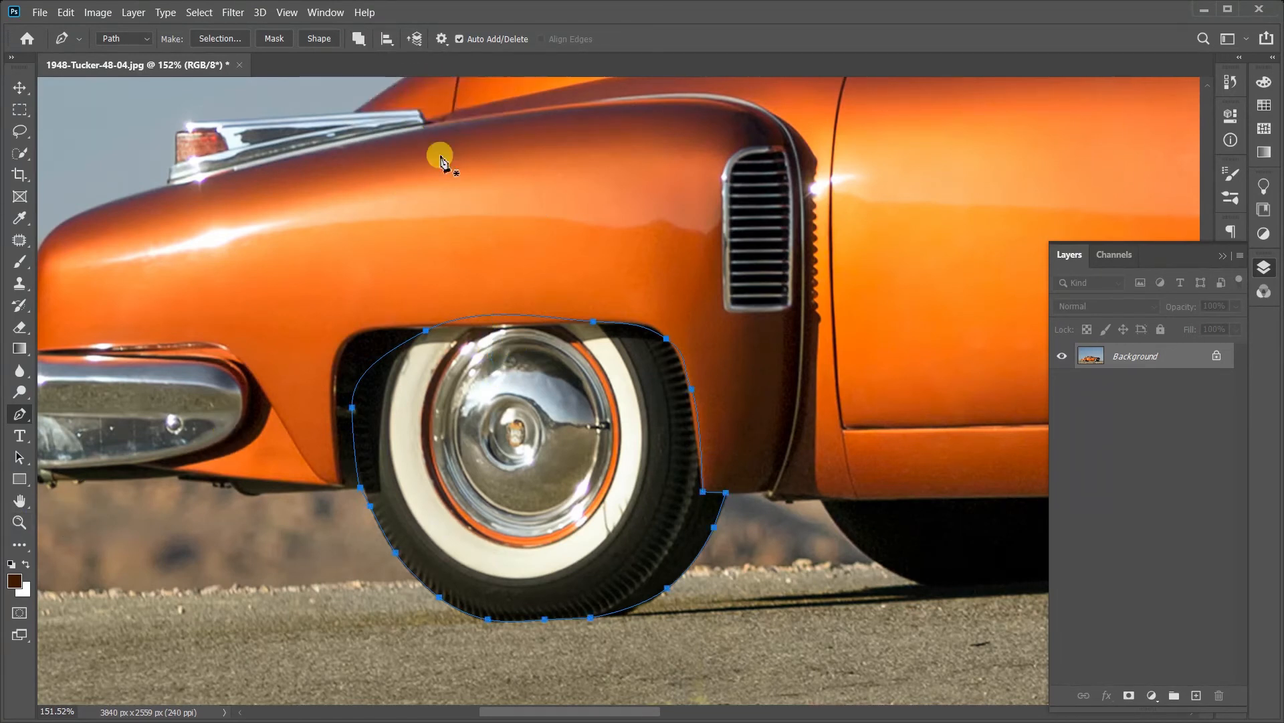
# Step: Draw a closed freeform second path in Combine Shapes mode, overlapping the wheel path and enclosing the fender vent and part of the door
pyautogui.click(361, 39)
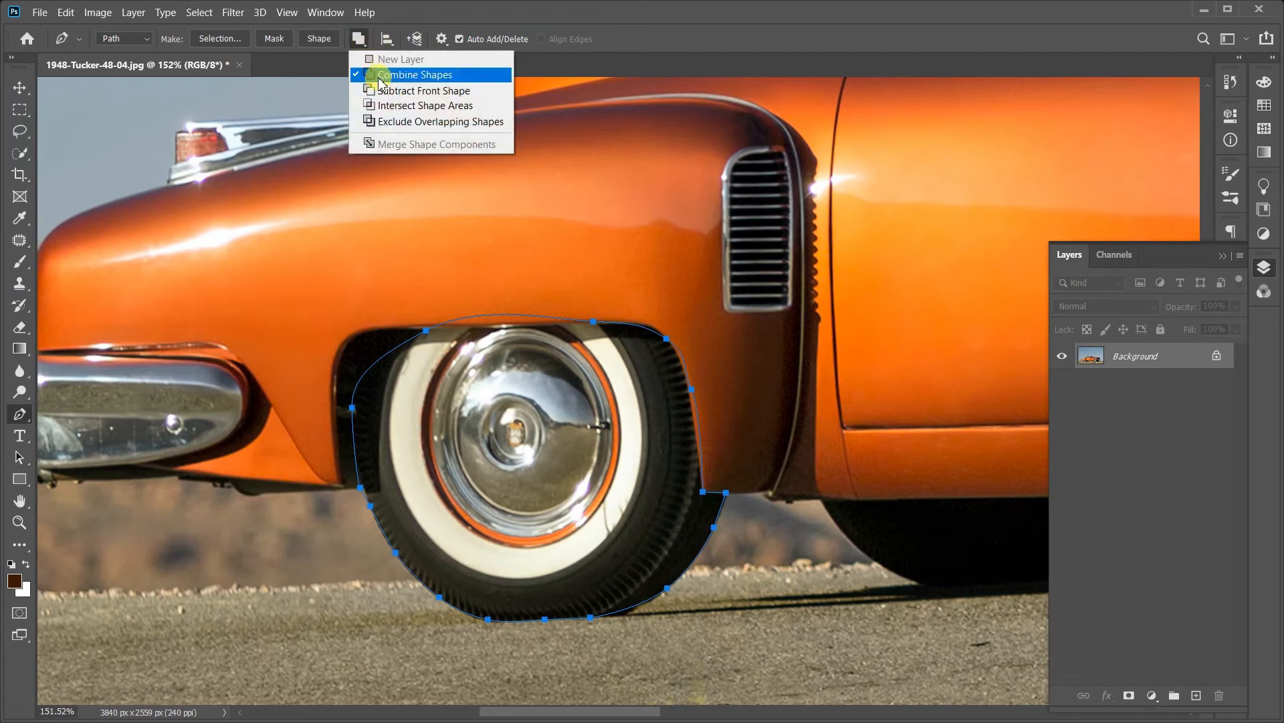
pyautogui.click(395, 74)
pyautogui.click(360, 44)
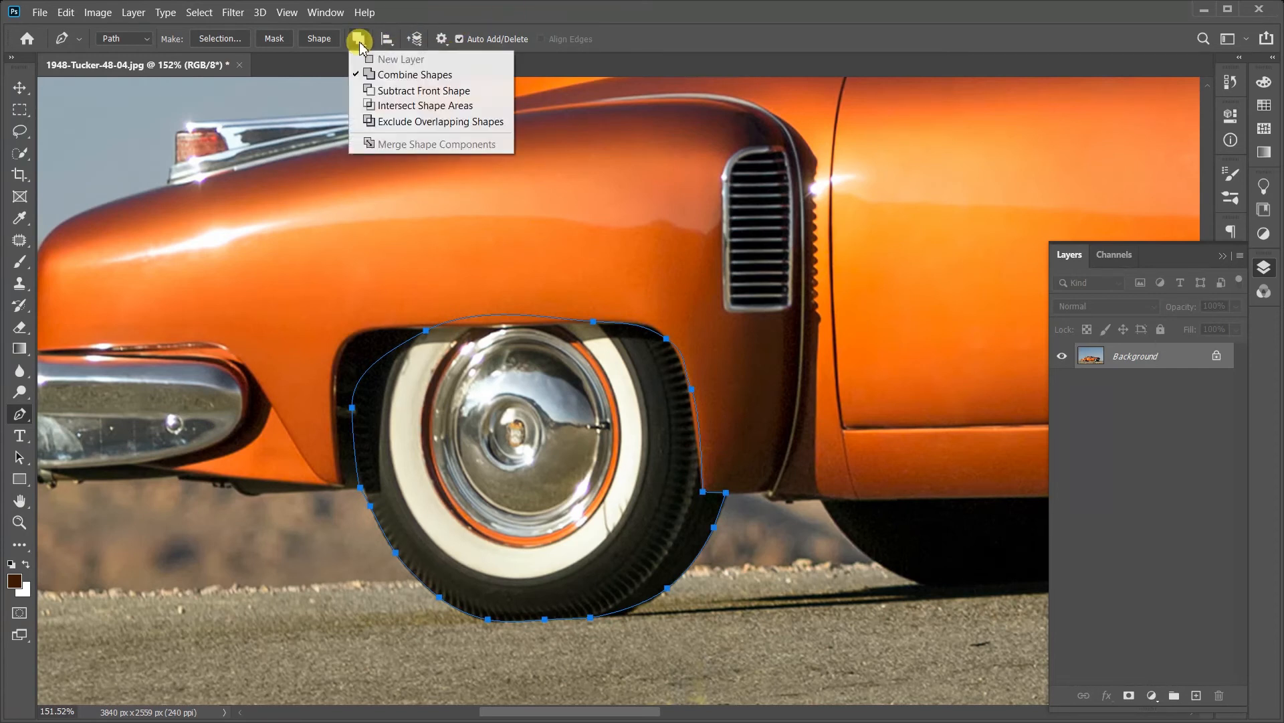
pyautogui.click(371, 89)
pyautogui.moveTo(551, 275); pyautogui.dragTo(496, 384)
pyautogui.moveTo(558, 487); pyautogui.dragTo(629, 509)
pyautogui.moveTo(863, 480); pyautogui.dragTo(917, 355)
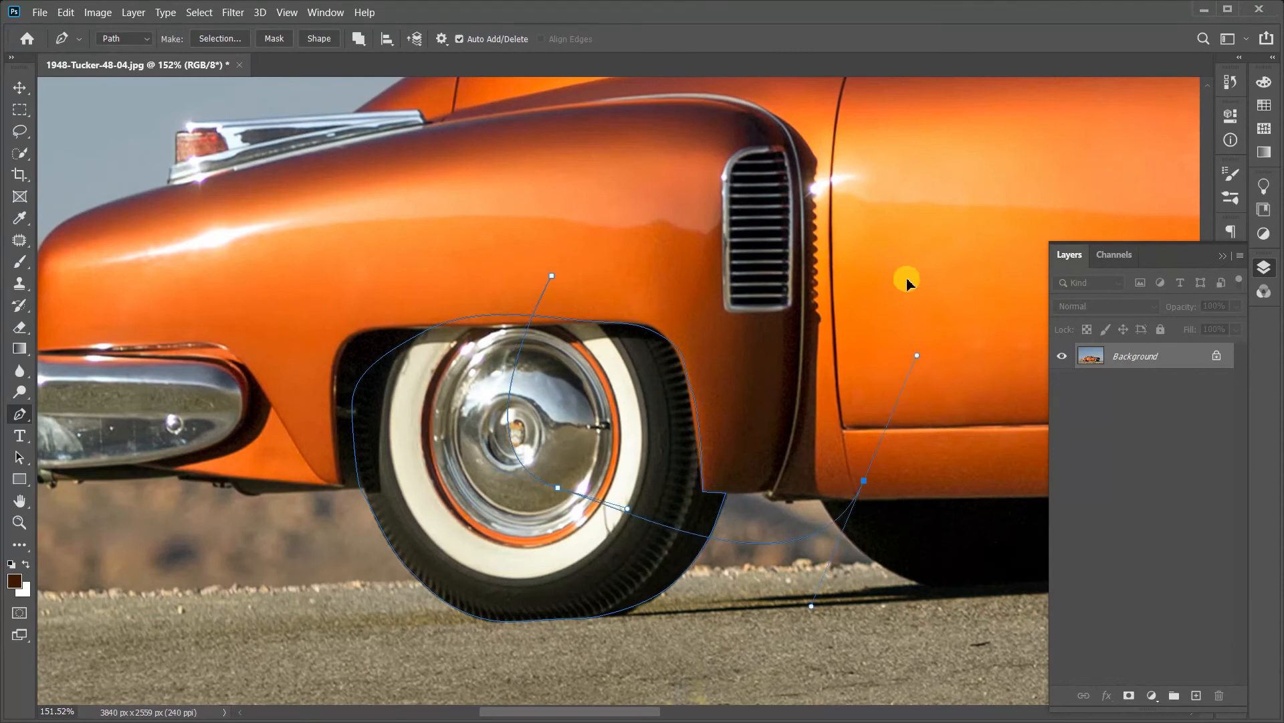
pyautogui.moveTo(891, 238); pyautogui.dragTo(781, 190)
pyautogui.moveTo(680, 161); pyautogui.dragTo(575, 233)
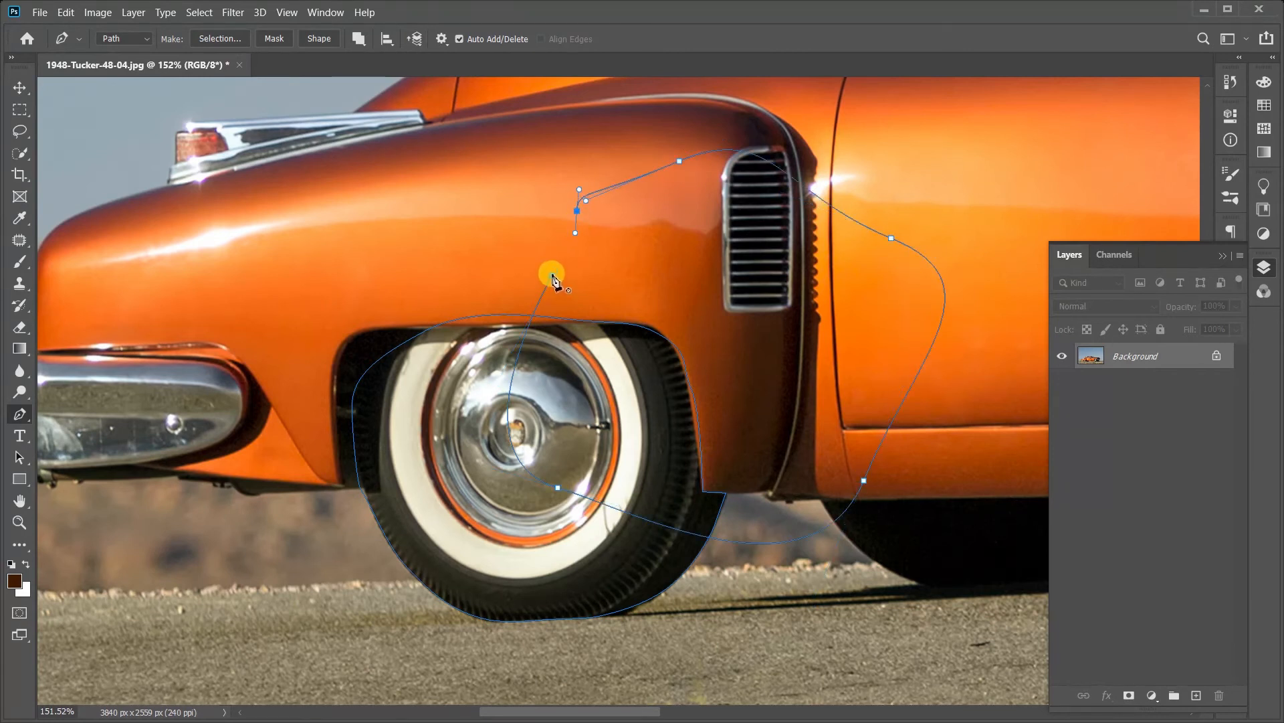
pyautogui.click(553, 277)
# Step: Keep Combine Shapes for the second path, make a selection from it with a 1-pixel feather radius, and deselect it
pyautogui.click(359, 38)
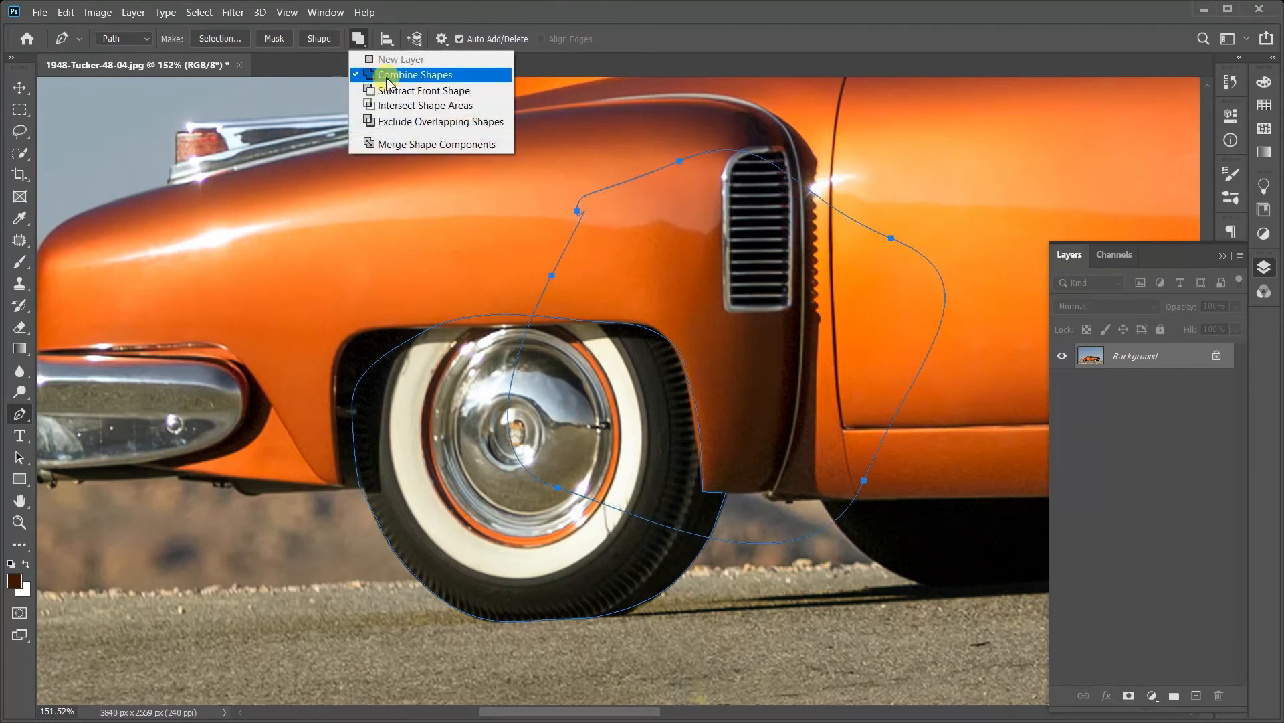
pyautogui.click(388, 79)
pyautogui.click(361, 41)
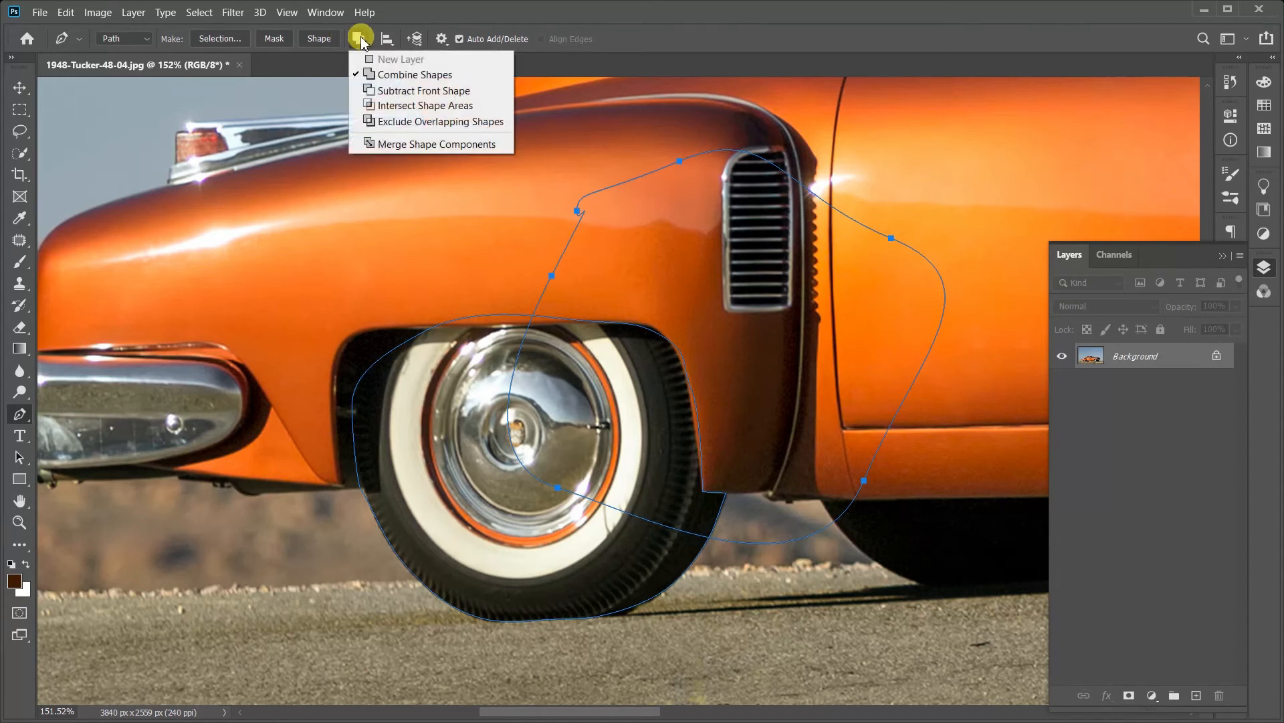
pyautogui.rightClick(794, 269)
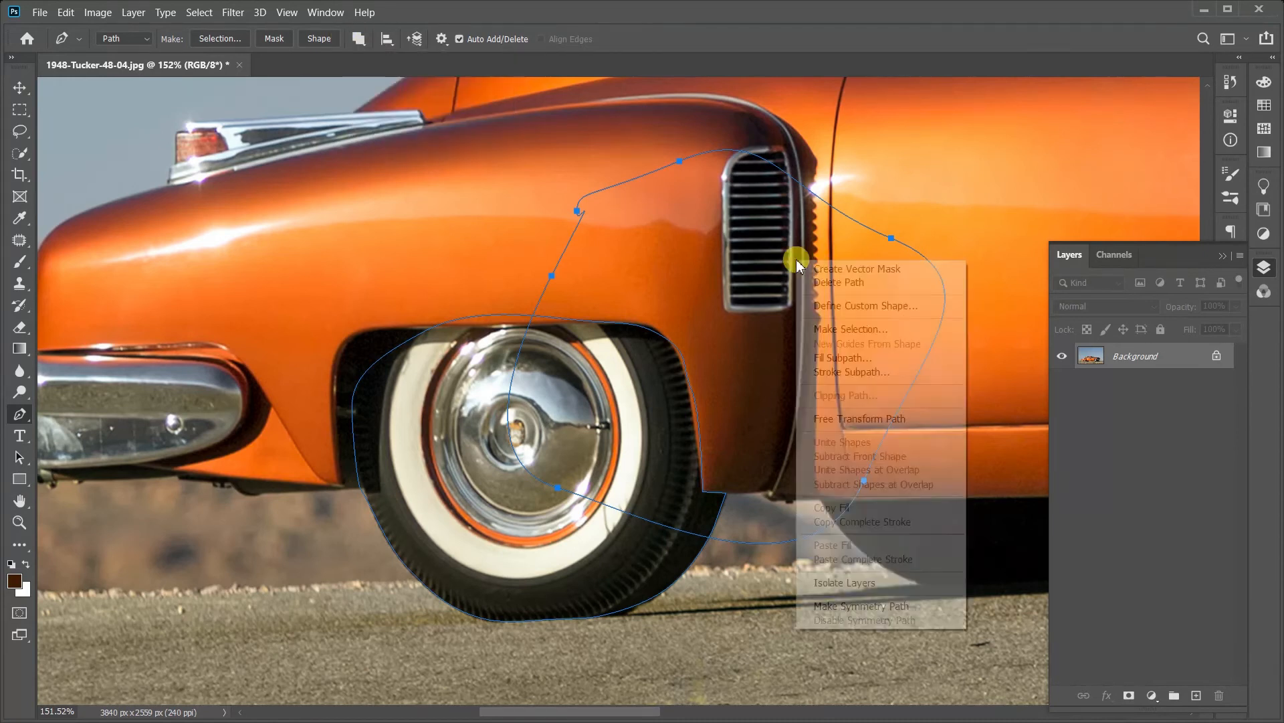
pyautogui.click(826, 324)
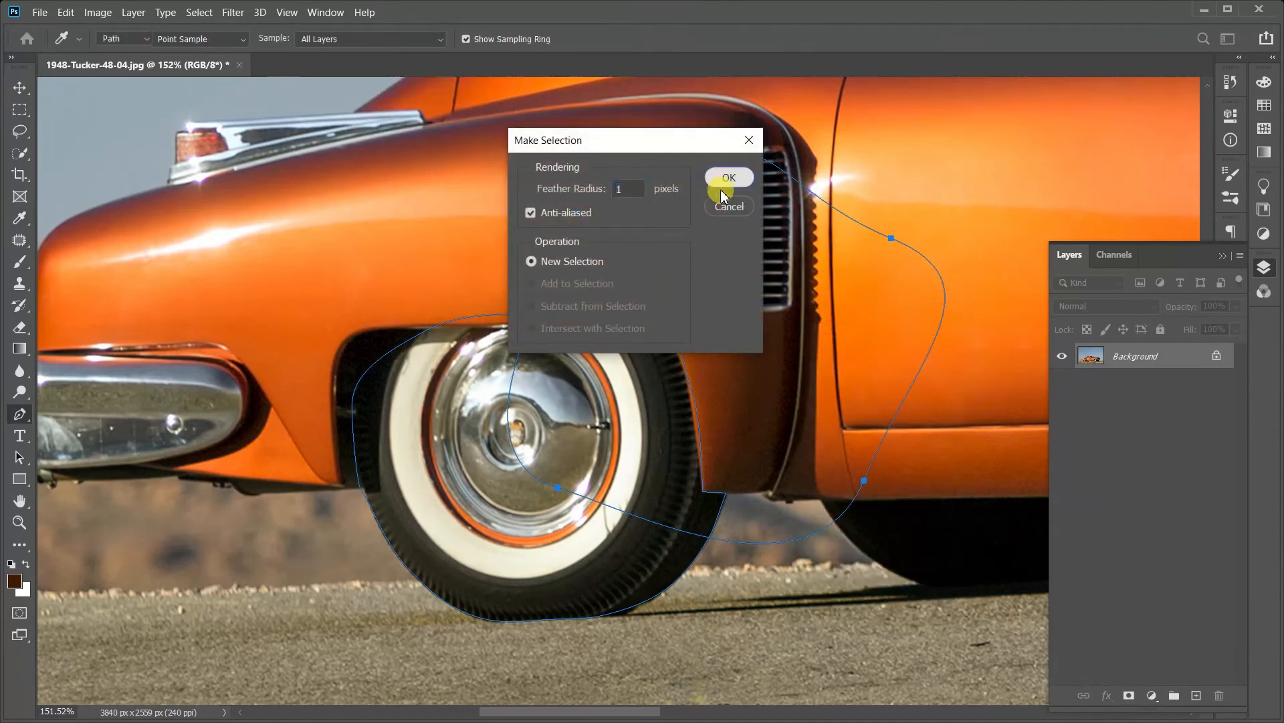
pyautogui.click(724, 178)
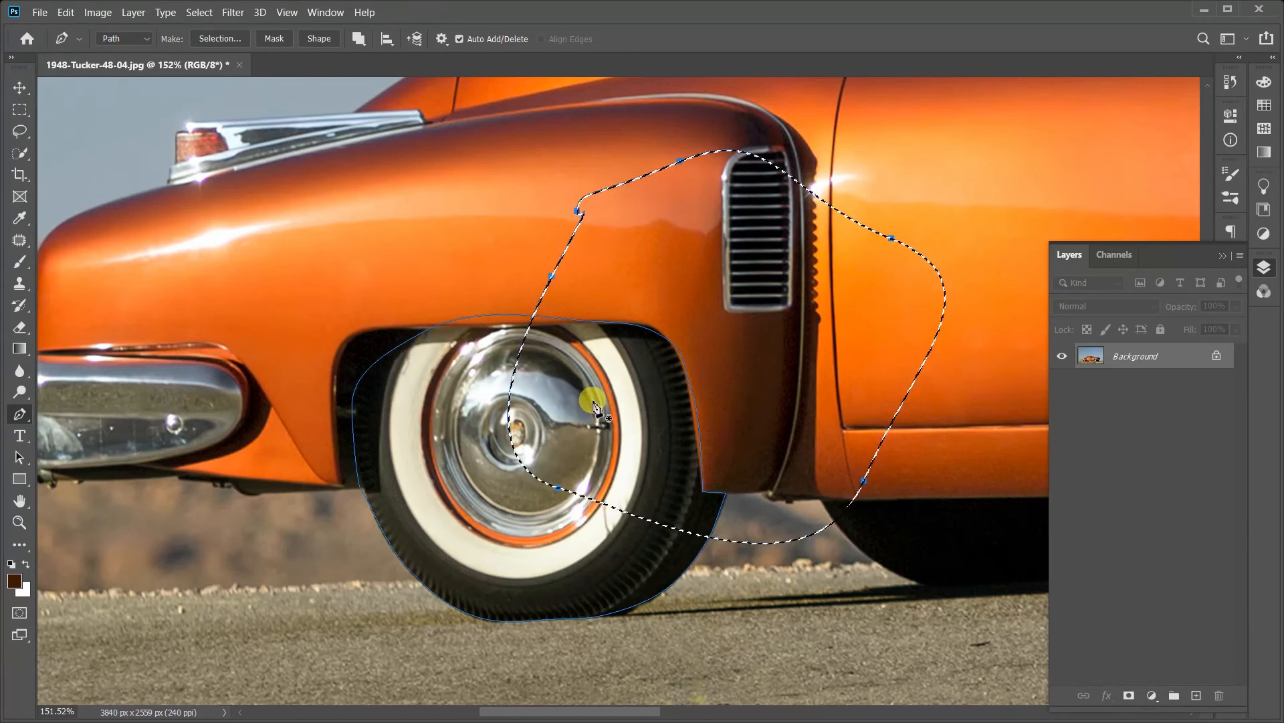
pyautogui.hotkey('ctrl', 'd')
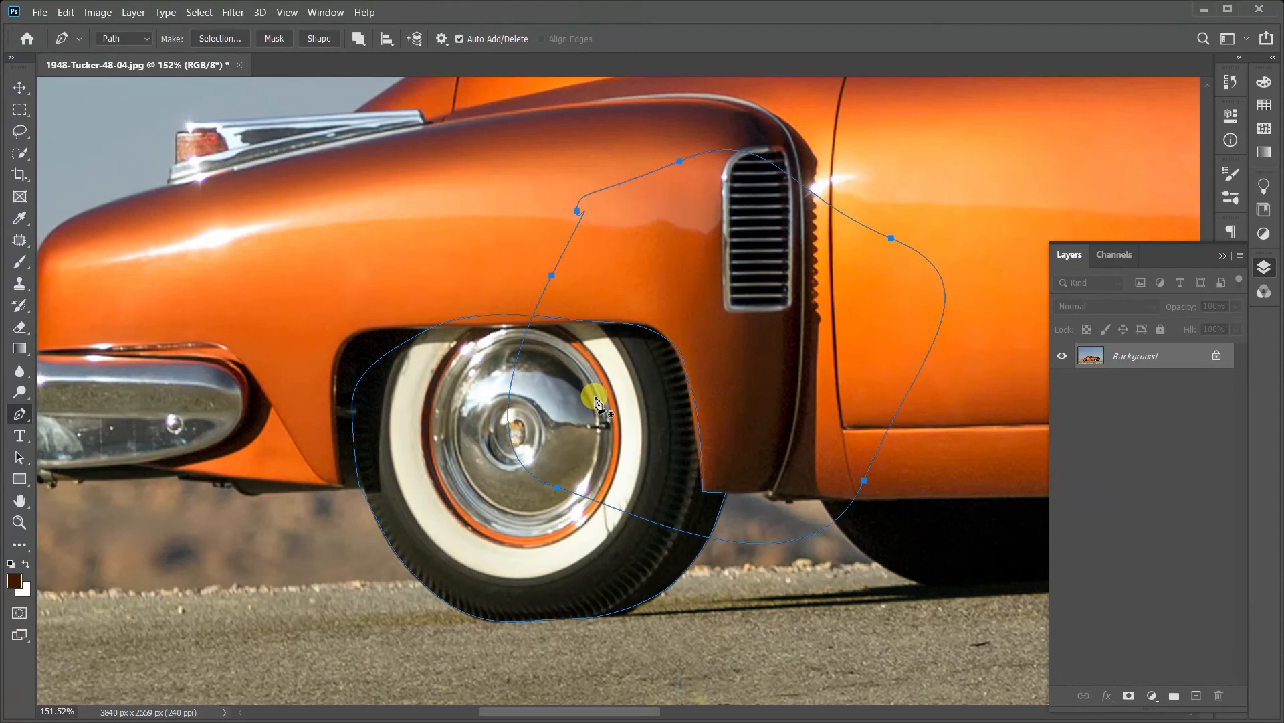
# Step: Merge the shape components of the wheel path and the overlapping second path
pyautogui.click(360, 40)
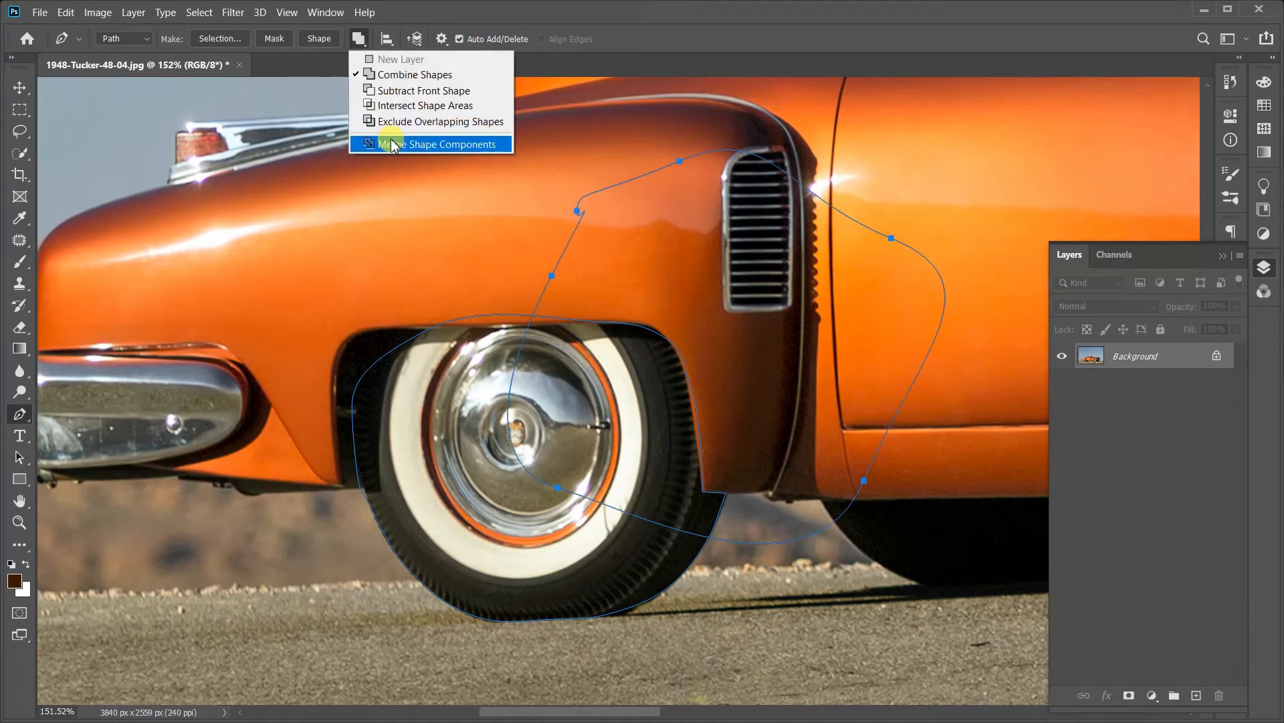
pyautogui.click(563, 333)
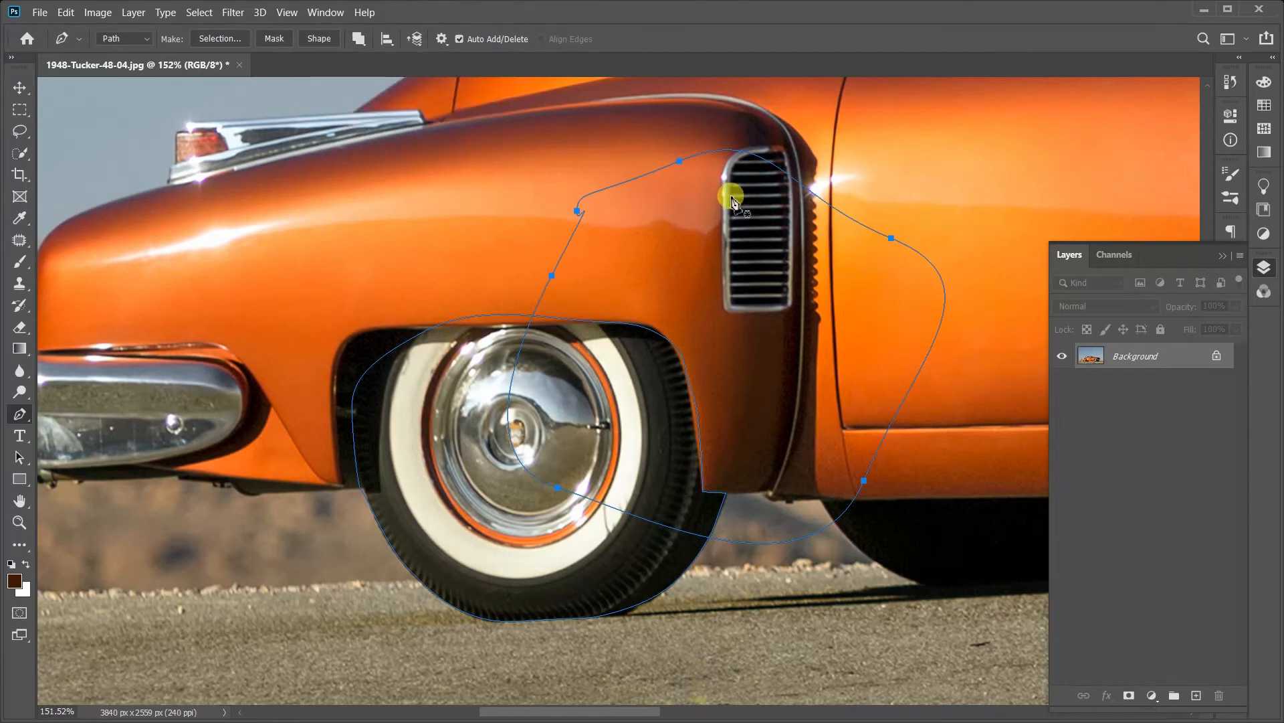
pyautogui.click(365, 41)
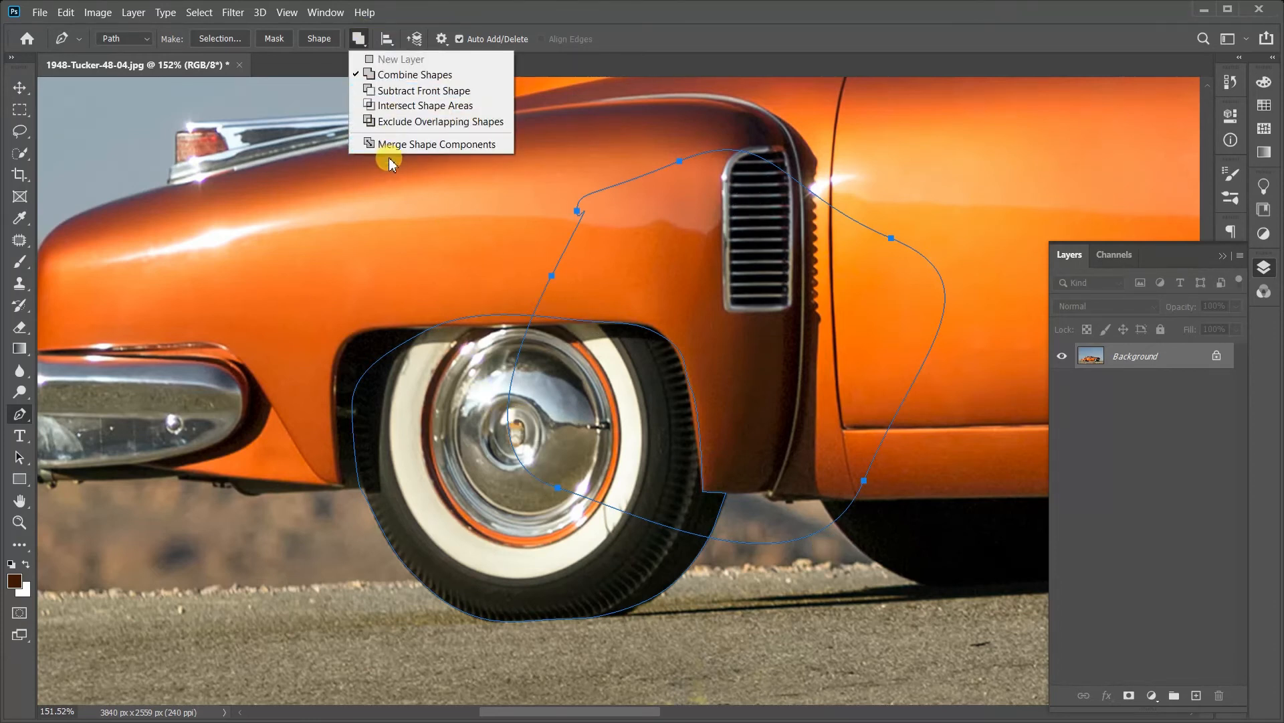
pyautogui.click(388, 139)
# Step: Make a new selection from the merged path with a 1-pixel feather radius, and undo back to the two separate paths
pyautogui.rightClick(597, 357)
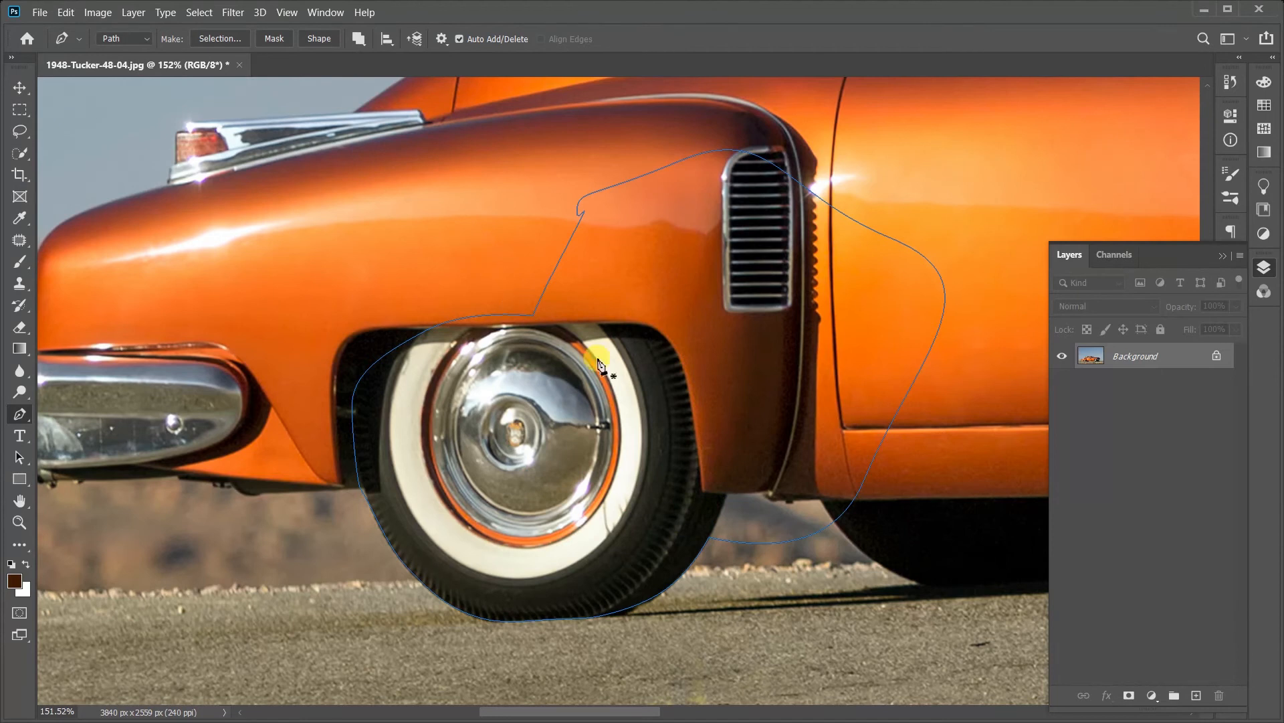
pyautogui.click(650, 423)
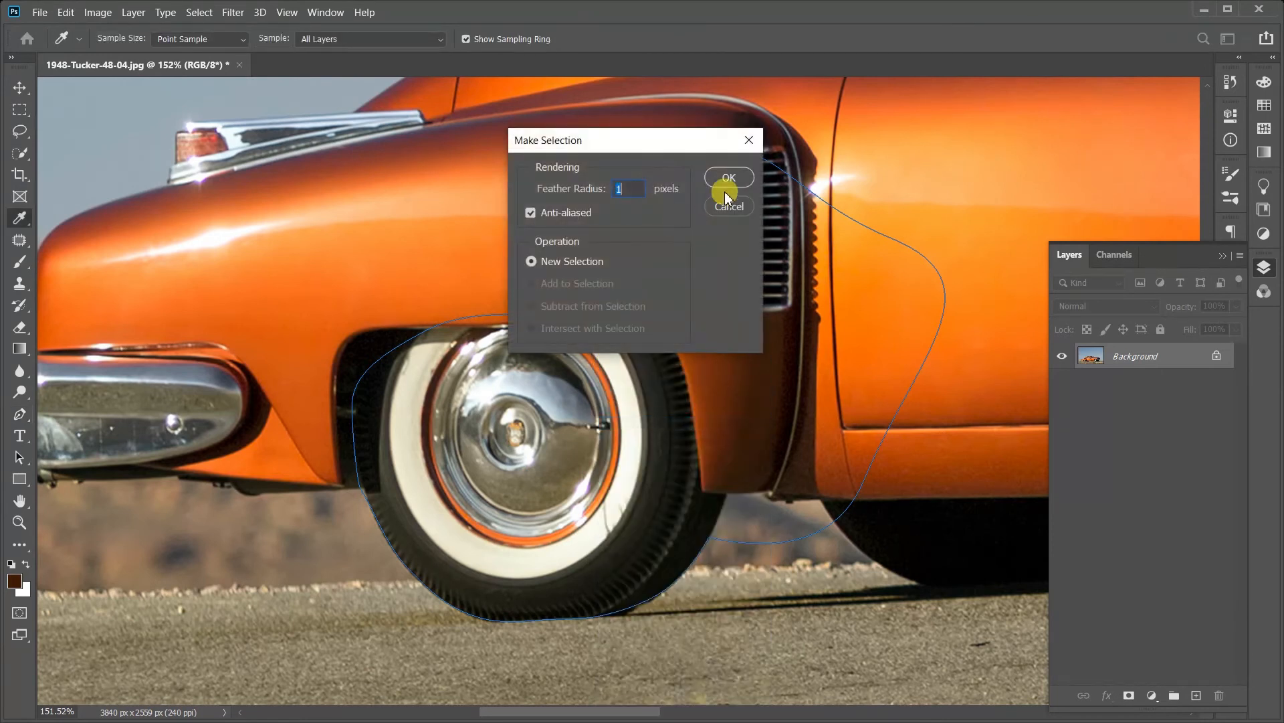
pyautogui.click(729, 179)
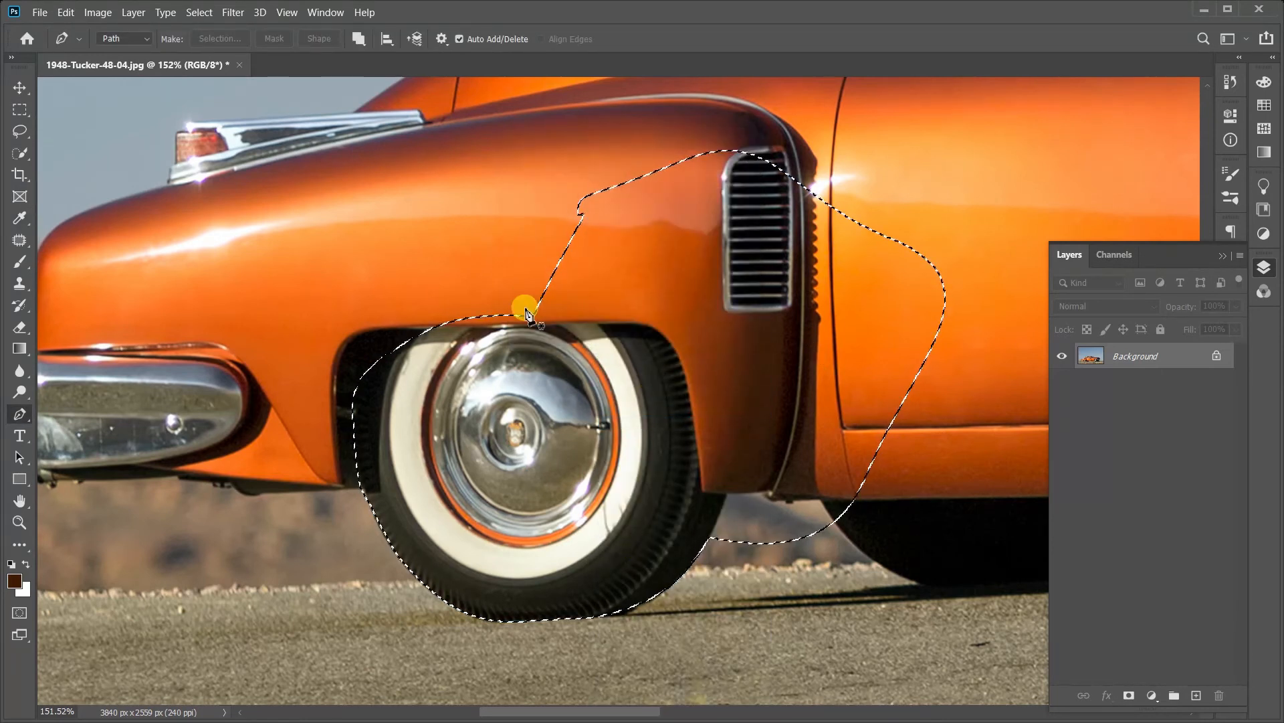
pyautogui.hotkey('ctrl', 'z')
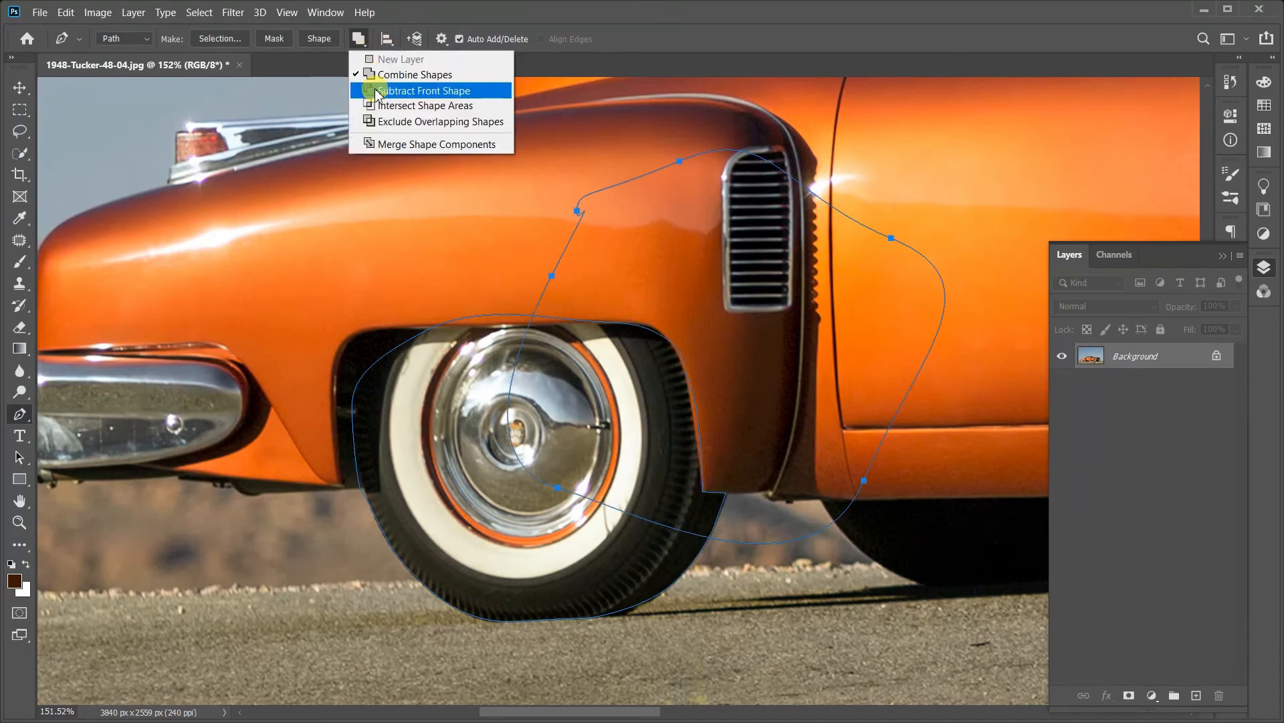
# Step: Set the second path to Subtract Front Shape and merge the shape components, cutting it out of the wheel path
pyautogui.click(376, 93)
pyautogui.click(359, 38)
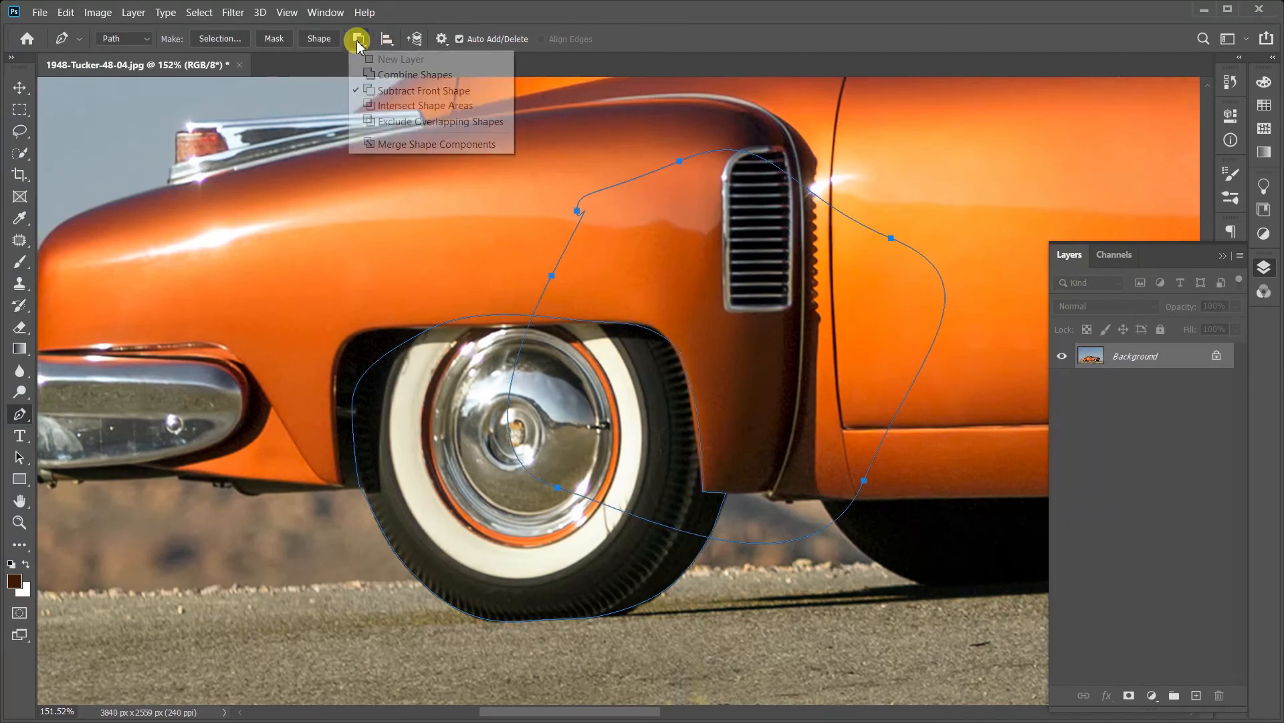
pyautogui.click(383, 143)
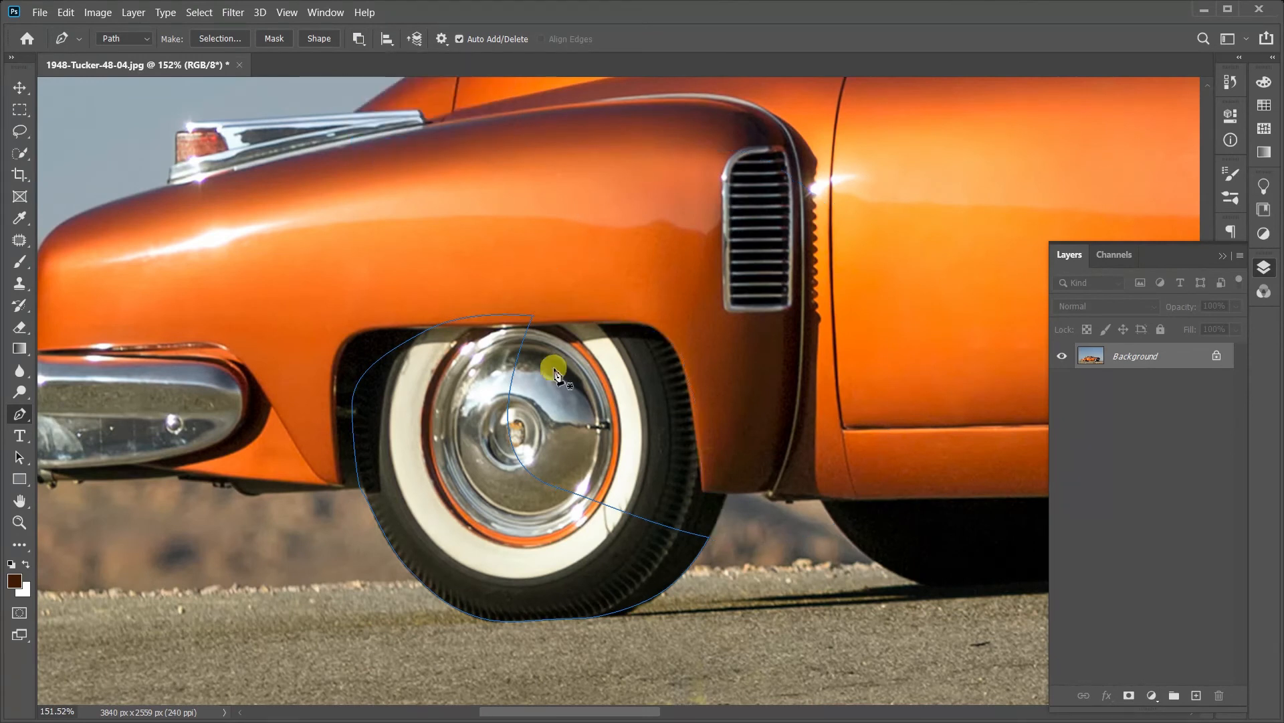
# Step: Make a new selection from the subtracted wheel path with a 1-pixel feather radius, and clear the selection
pyautogui.rightClick(575, 408)
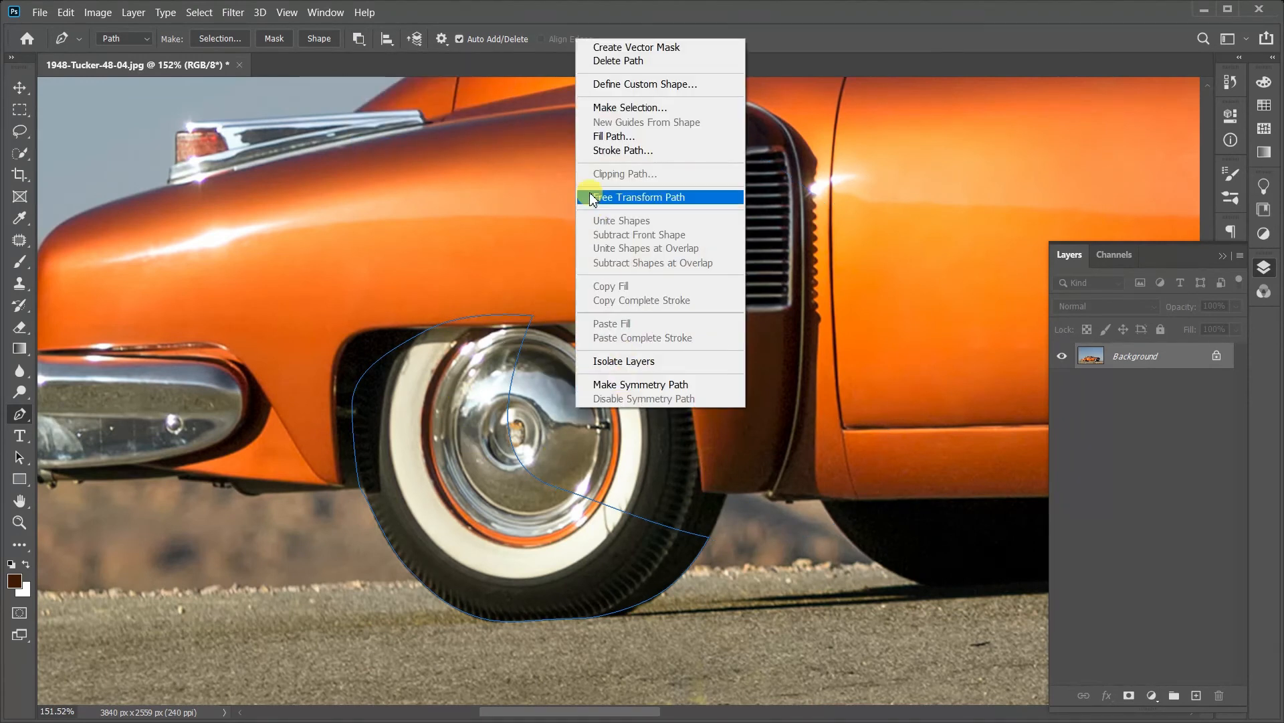
pyautogui.click(669, 105)
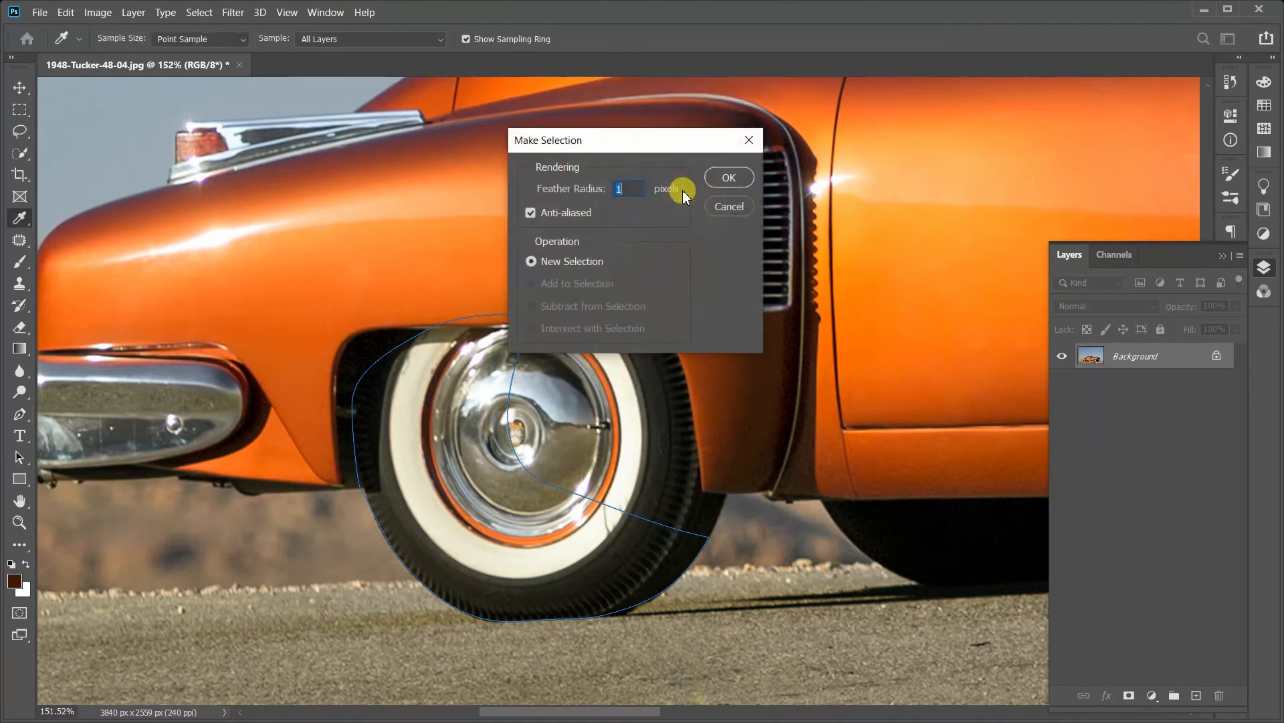
pyautogui.click(728, 177)
pyautogui.hotkey('ctrl', 'd')
# Step: Draw a smaller closed second path overlapping the wheel and vent, trying Subtract Front Shape and Intersect Shape Areas before choosing Combine Shapes
pyautogui.press('p')
pyautogui.click(557, 286)
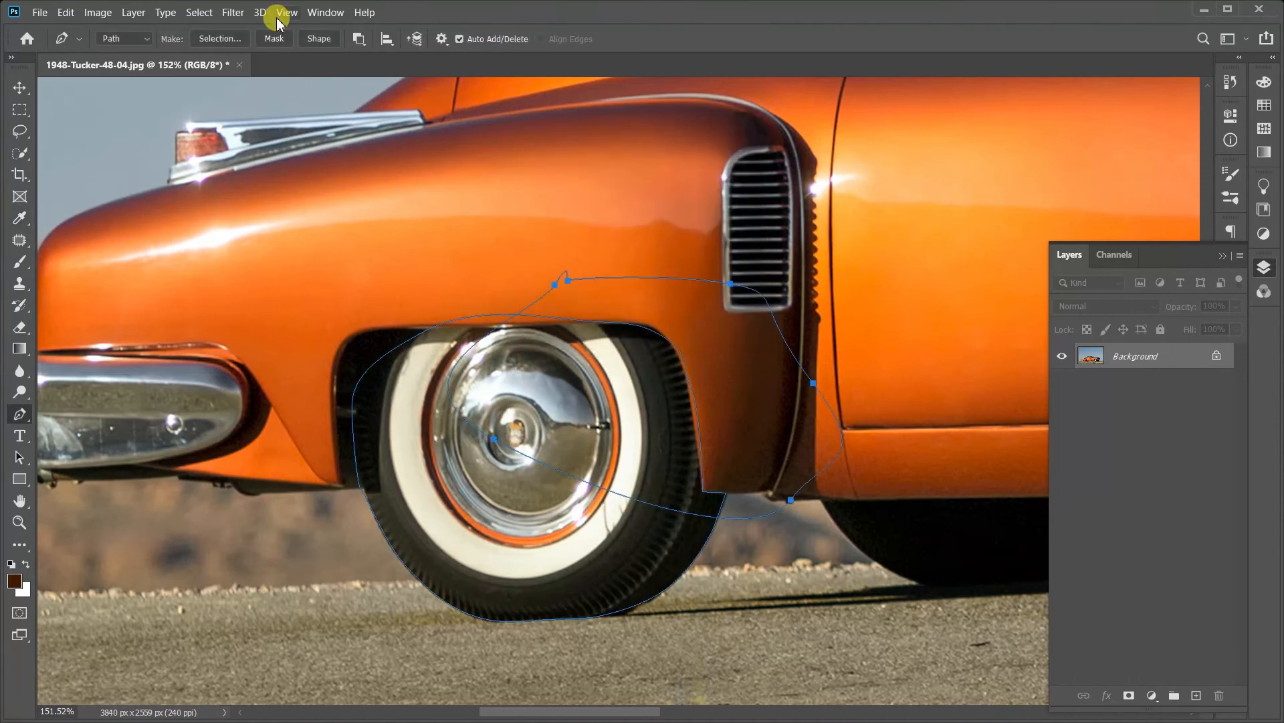
pyautogui.click(362, 40)
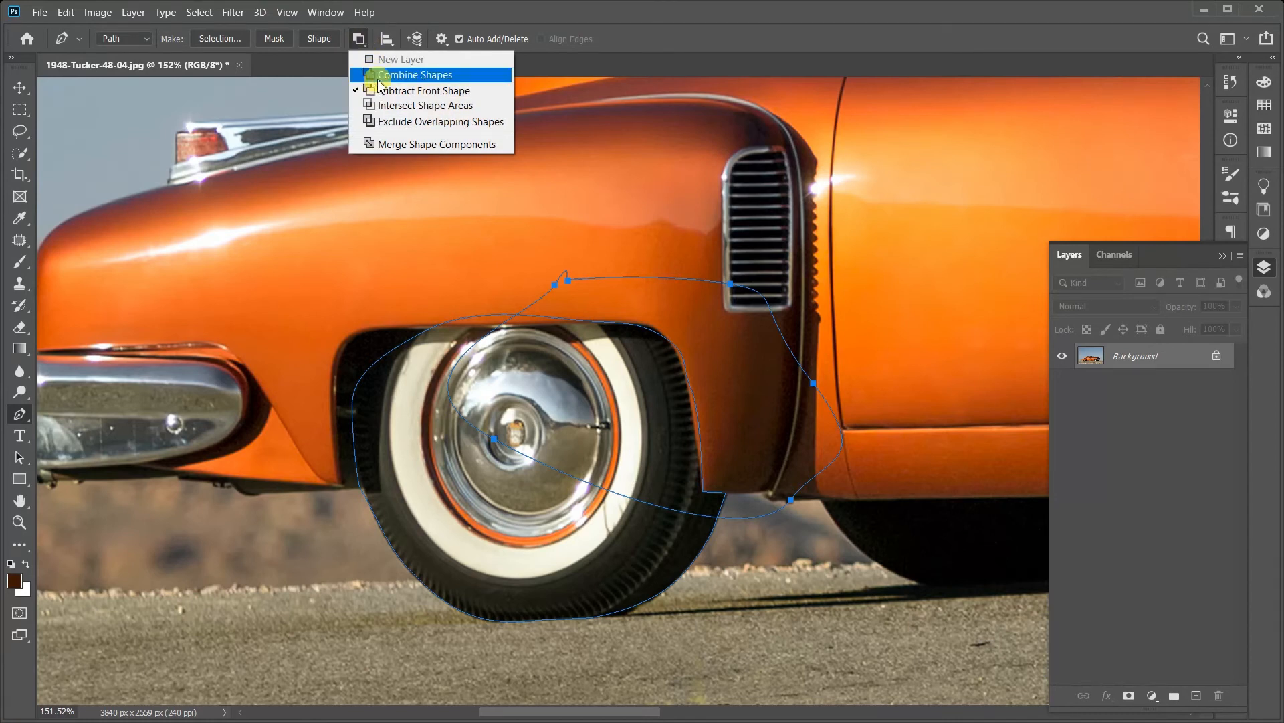
pyautogui.click(377, 77)
pyautogui.click(363, 38)
pyautogui.click(375, 94)
pyautogui.click(361, 39)
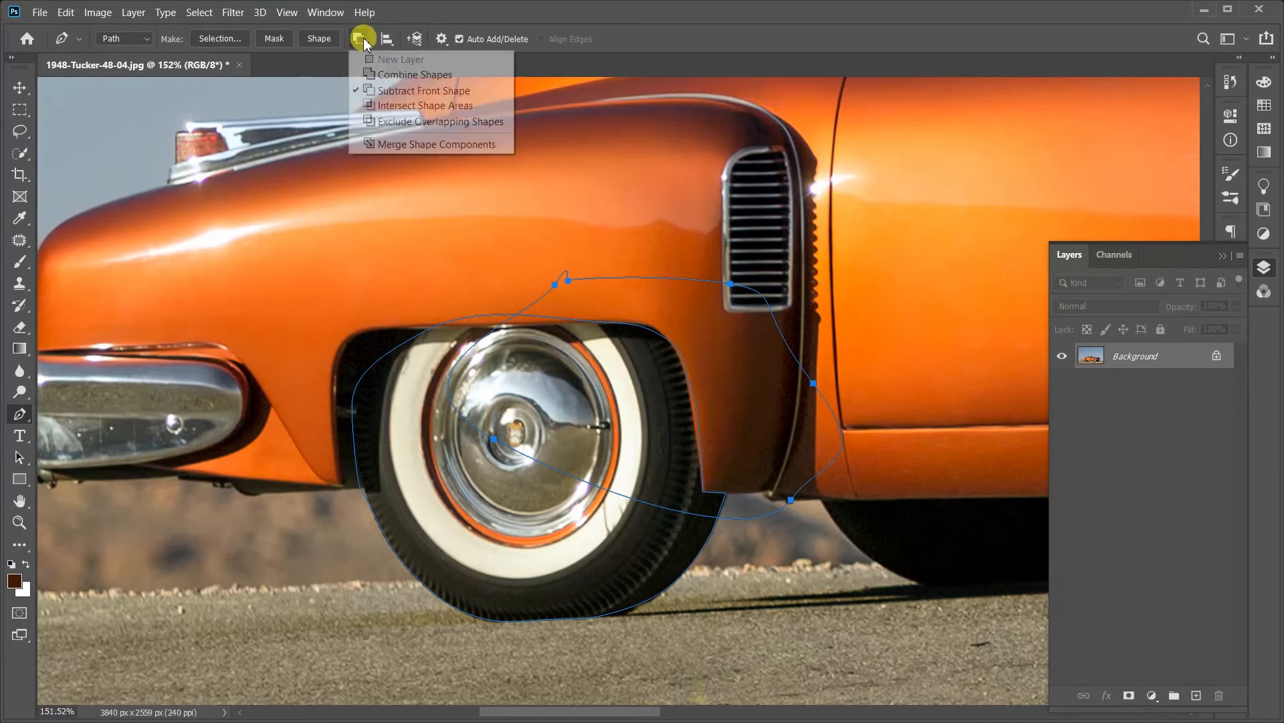
pyautogui.click(401, 106)
pyautogui.click(361, 39)
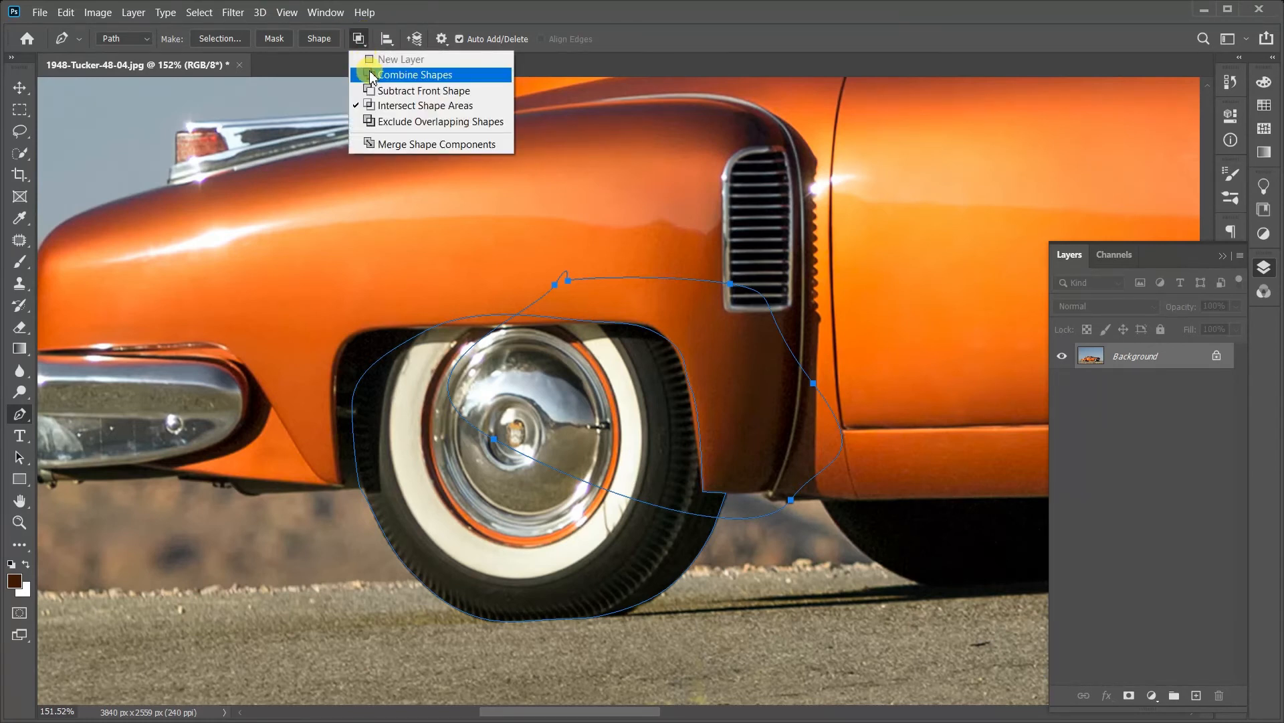
pyautogui.click(372, 76)
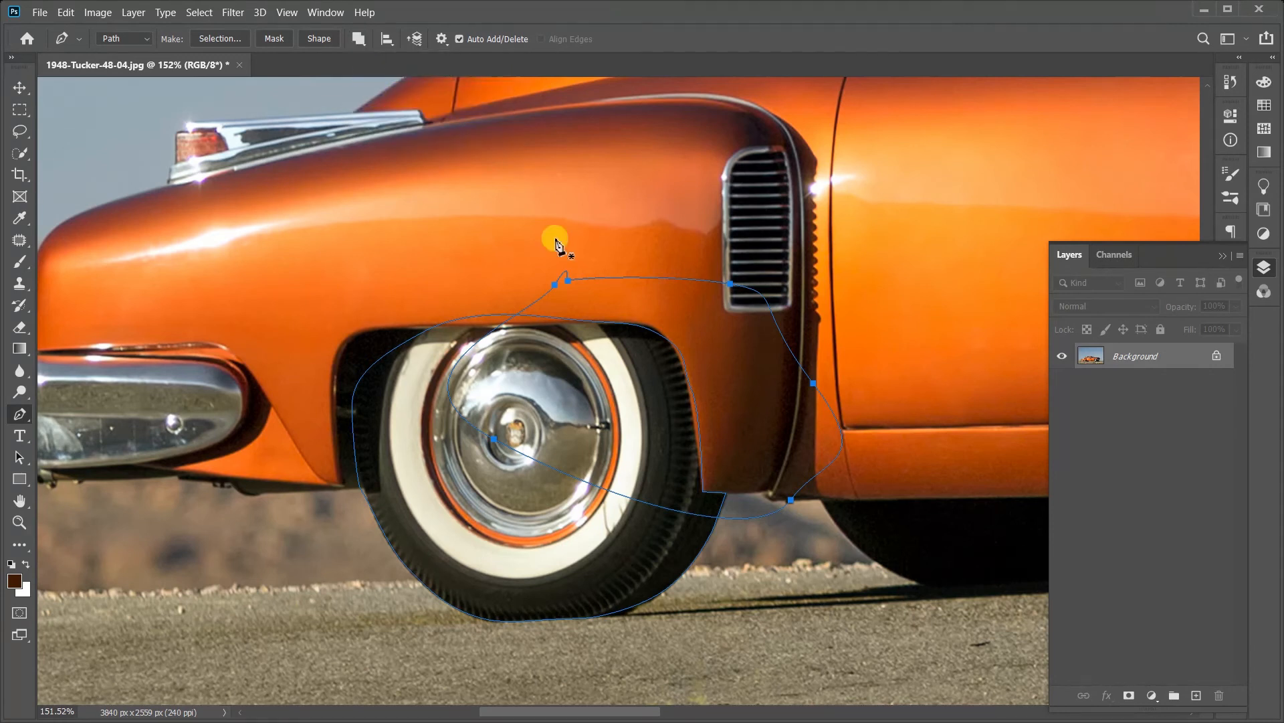
# Step: Merge the shape components of the wheel path and the smaller second path while in Combine Shapes mode
pyautogui.rightClick(557, 241)
pyautogui.click(368, 42)
pyautogui.click(361, 39)
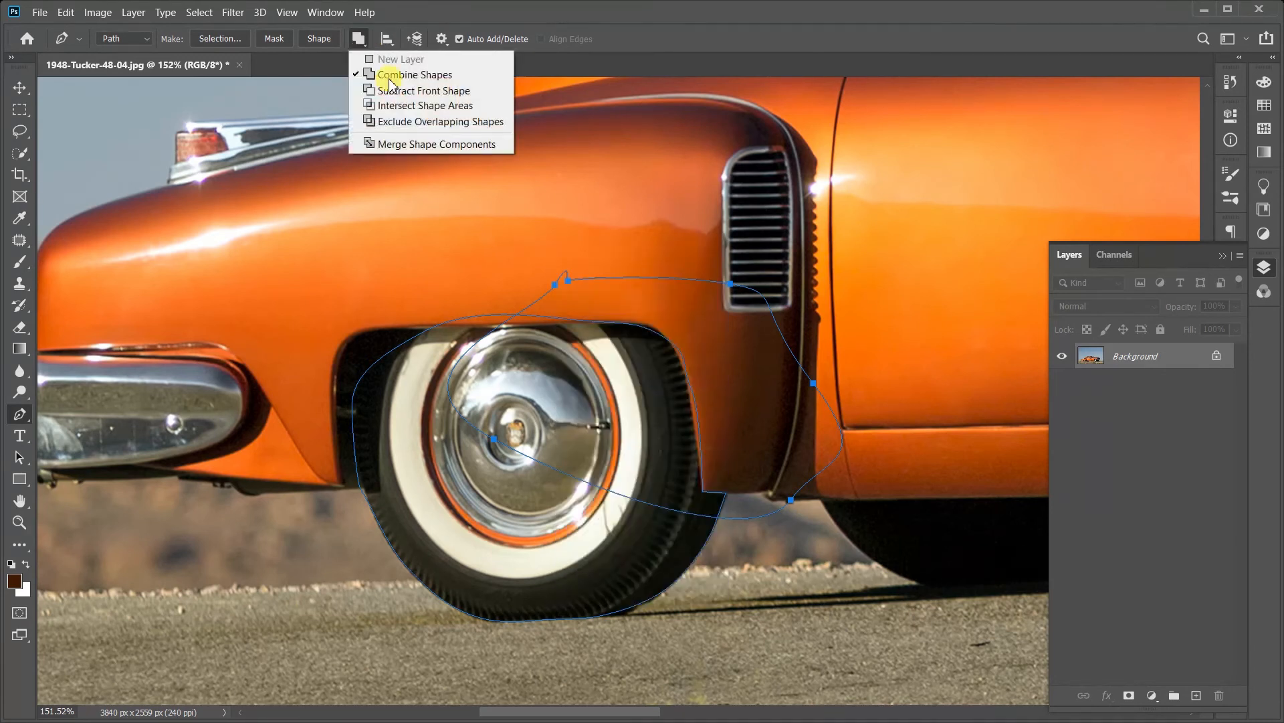
pyautogui.click(395, 144)
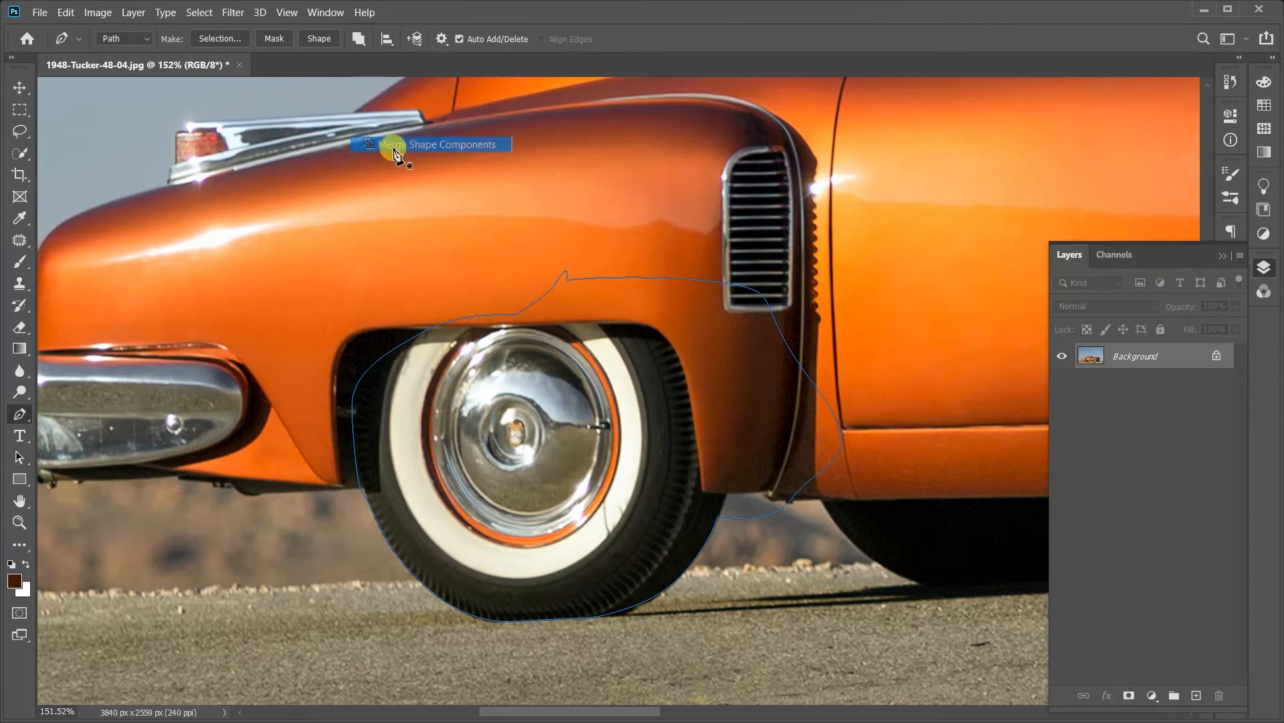
# Step: Make a new selection from the combined path with a 1-pixel feather radius, undo it, and clear both paths
pyautogui.rightClick(643, 274)
pyautogui.click(732, 364)
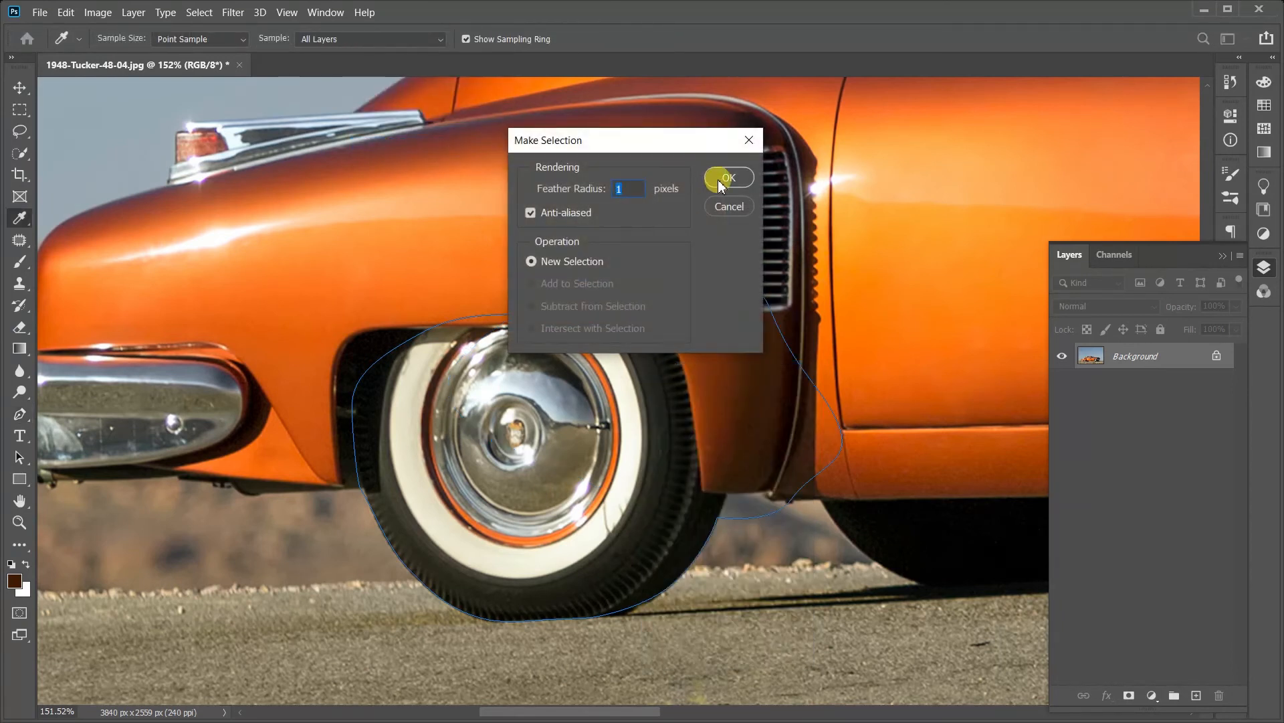
pyautogui.click(717, 179)
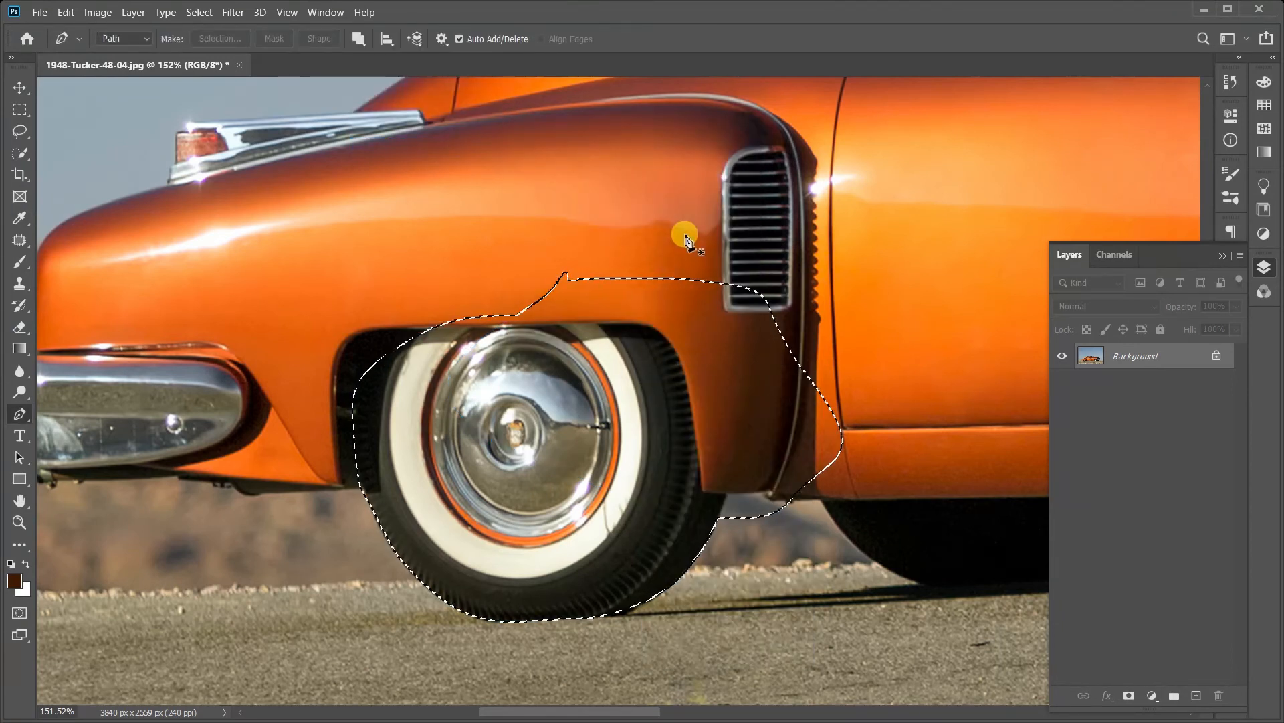
pyautogui.hotkey('ctrl', 'd')
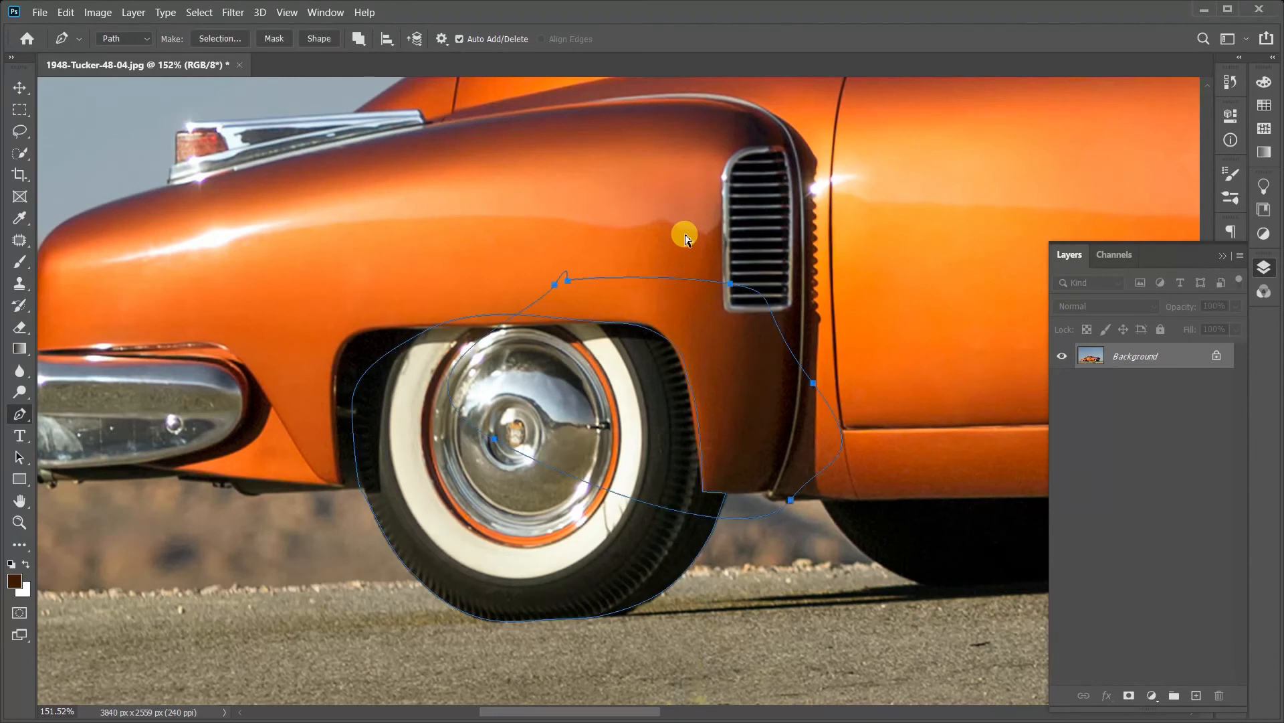
pyautogui.press('Escape')
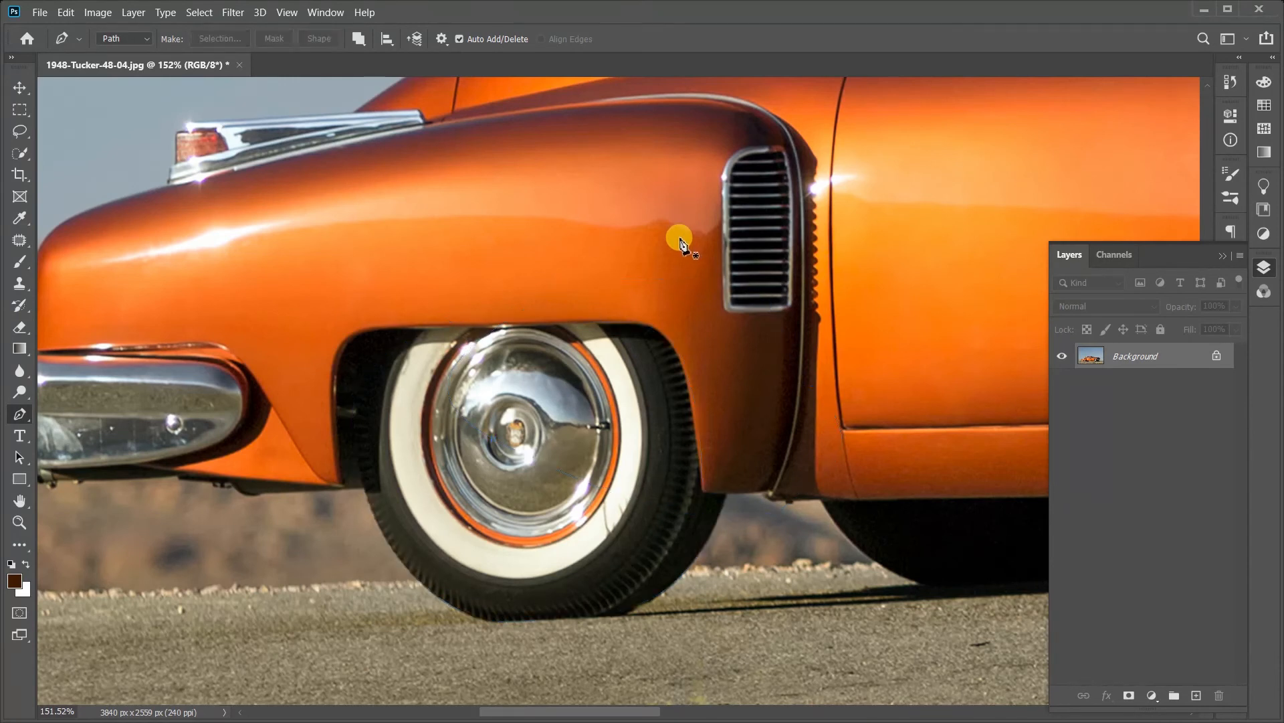
# Step: Trace a closed path around the background gap between the two front tires, beneath the front bumper
pyautogui.moveTo(669, 443); pyautogui.dragTo(265, 338)
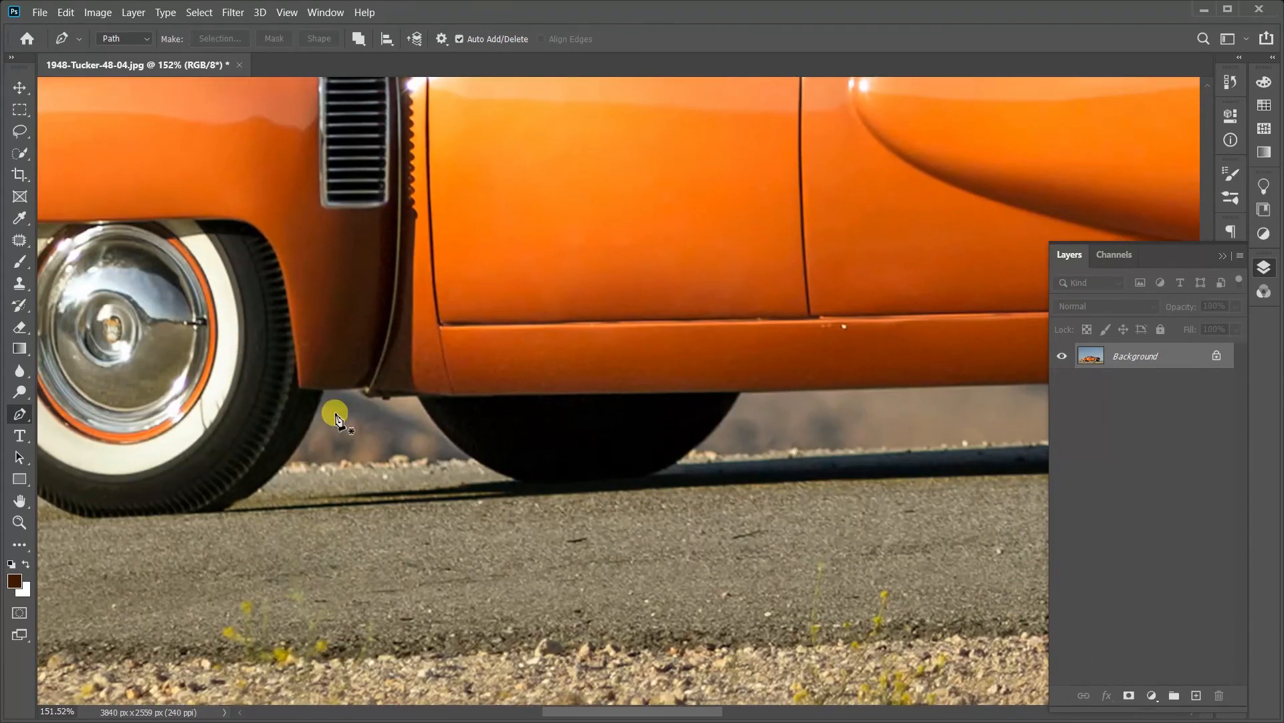
pyautogui.moveTo(604, 432); pyautogui.dragTo(364, 421)
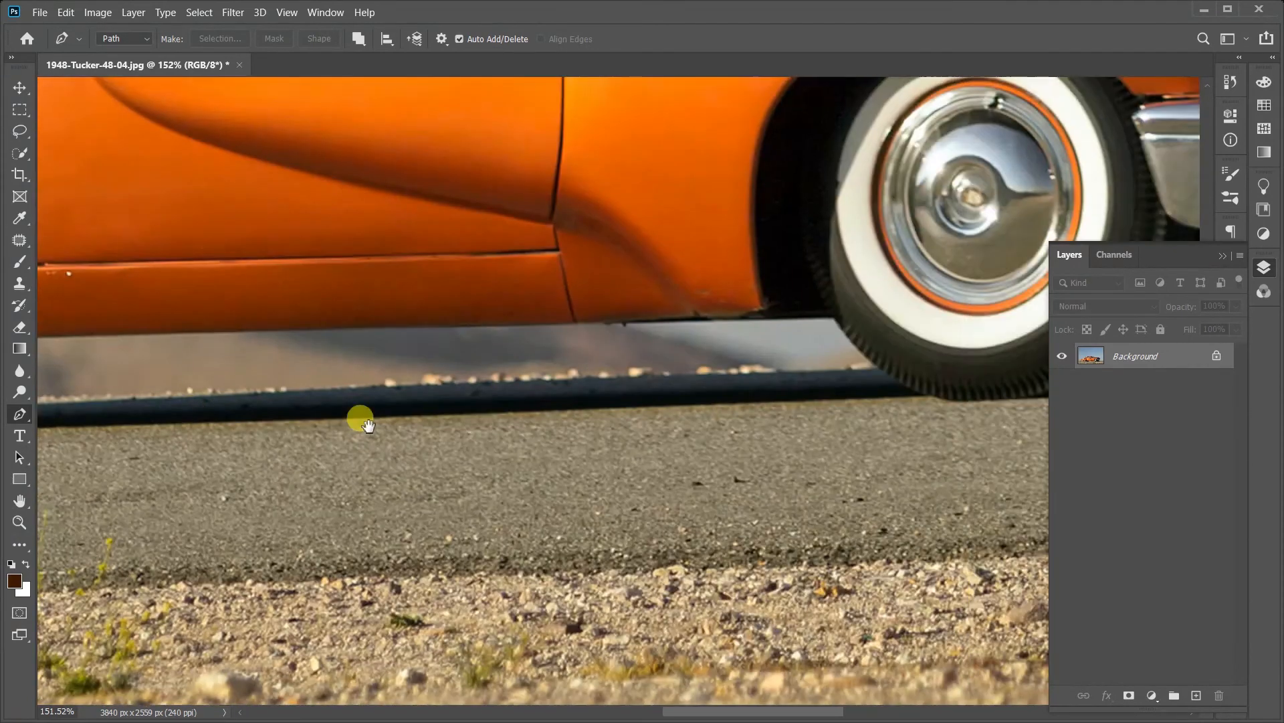
pyautogui.moveTo(780, 350); pyautogui.dragTo(580, 408)
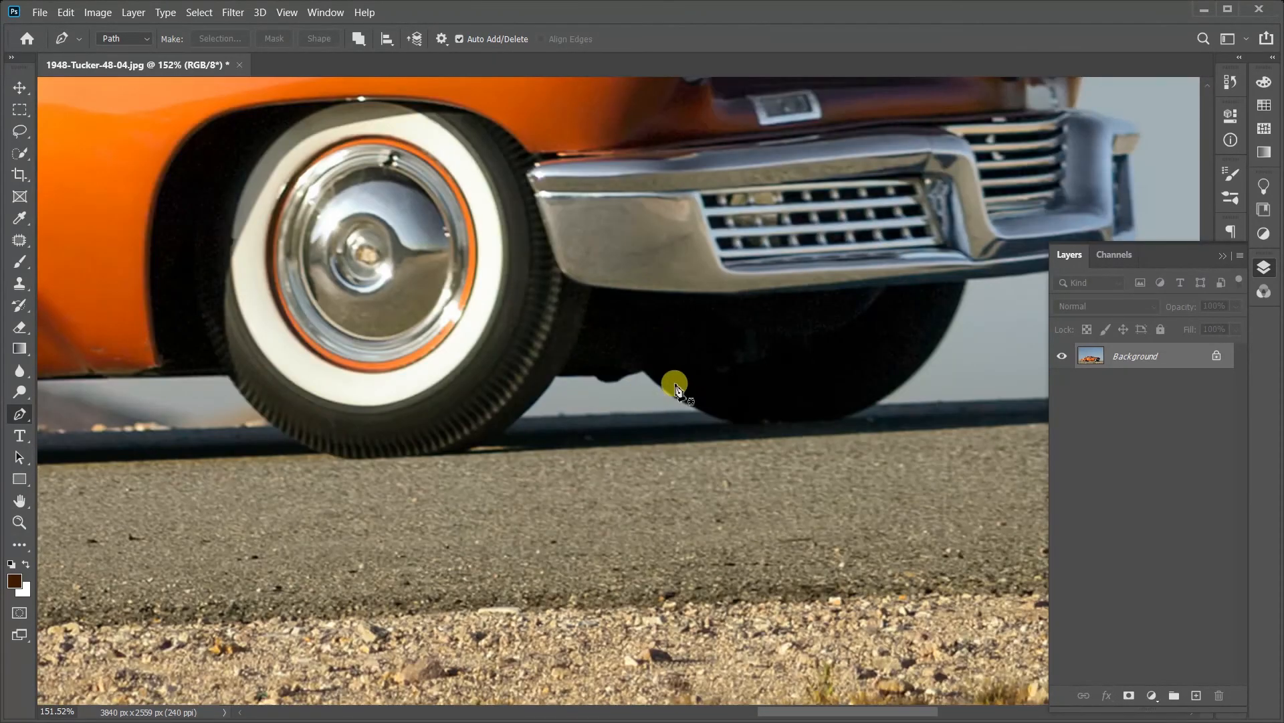
pyautogui.click(702, 407)
pyautogui.click(671, 373)
pyautogui.click(608, 382)
pyautogui.click(581, 367)
pyautogui.click(535, 378)
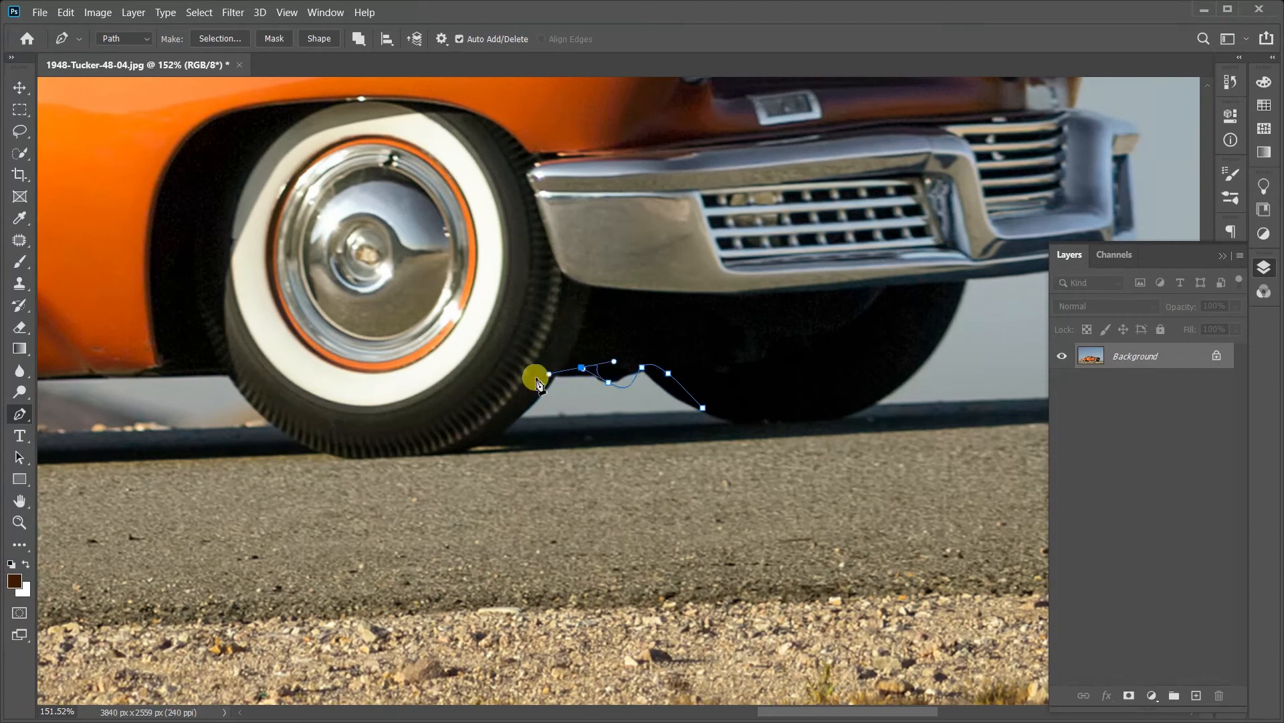
pyautogui.click(517, 422)
pyautogui.click(543, 428)
pyautogui.click(617, 421)
pyautogui.moveTo(657, 424); pyautogui.dragTo(674, 422)
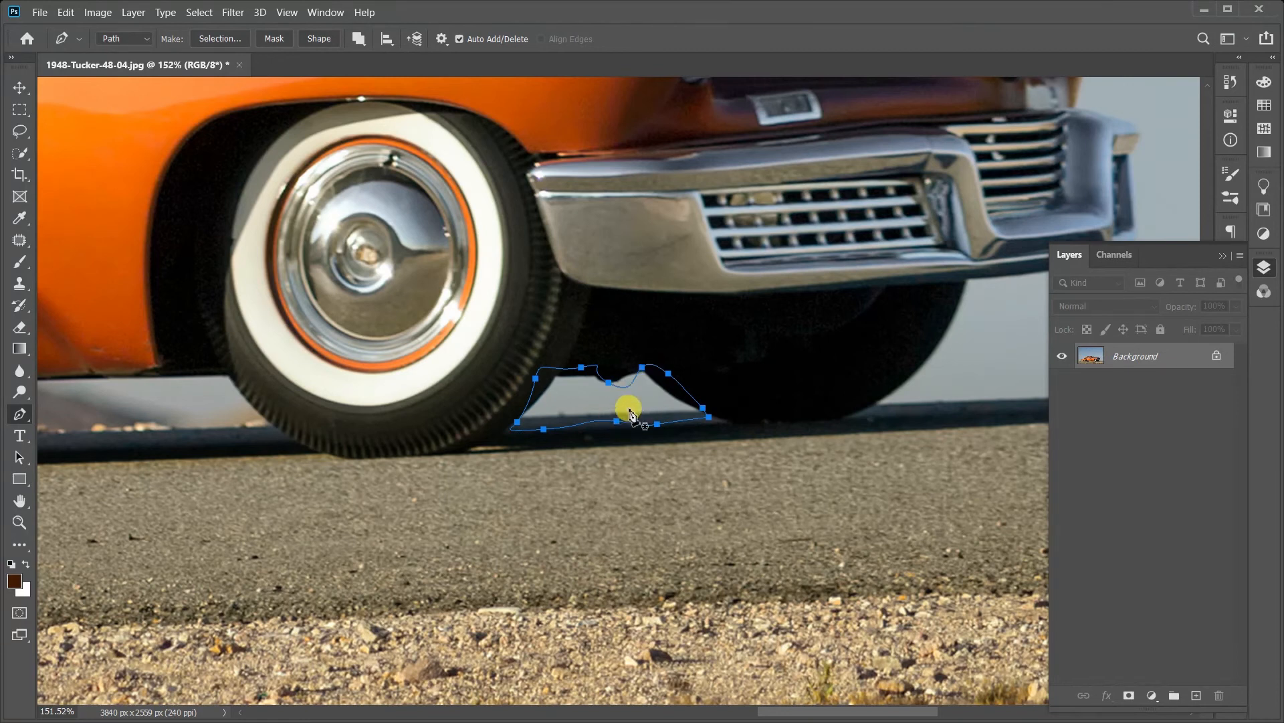
# Step: Make a new selection from the front tire gap path with a 1-pixel feather radius
pyautogui.rightClick(630, 414)
pyautogui.click(697, 97)
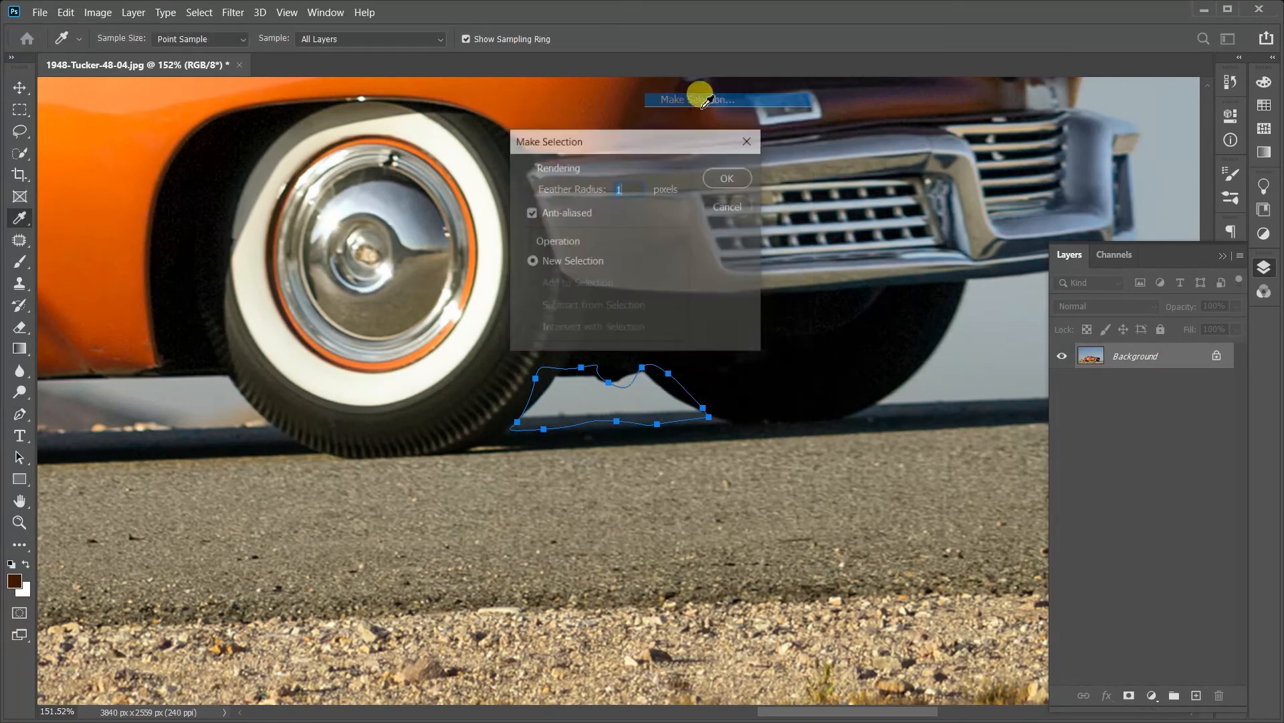
pyautogui.click(731, 176)
# Step: Convert the locked Background into a regular layer with default settings and delete the selected gap
pyautogui.hotkey('shift', 'F5')
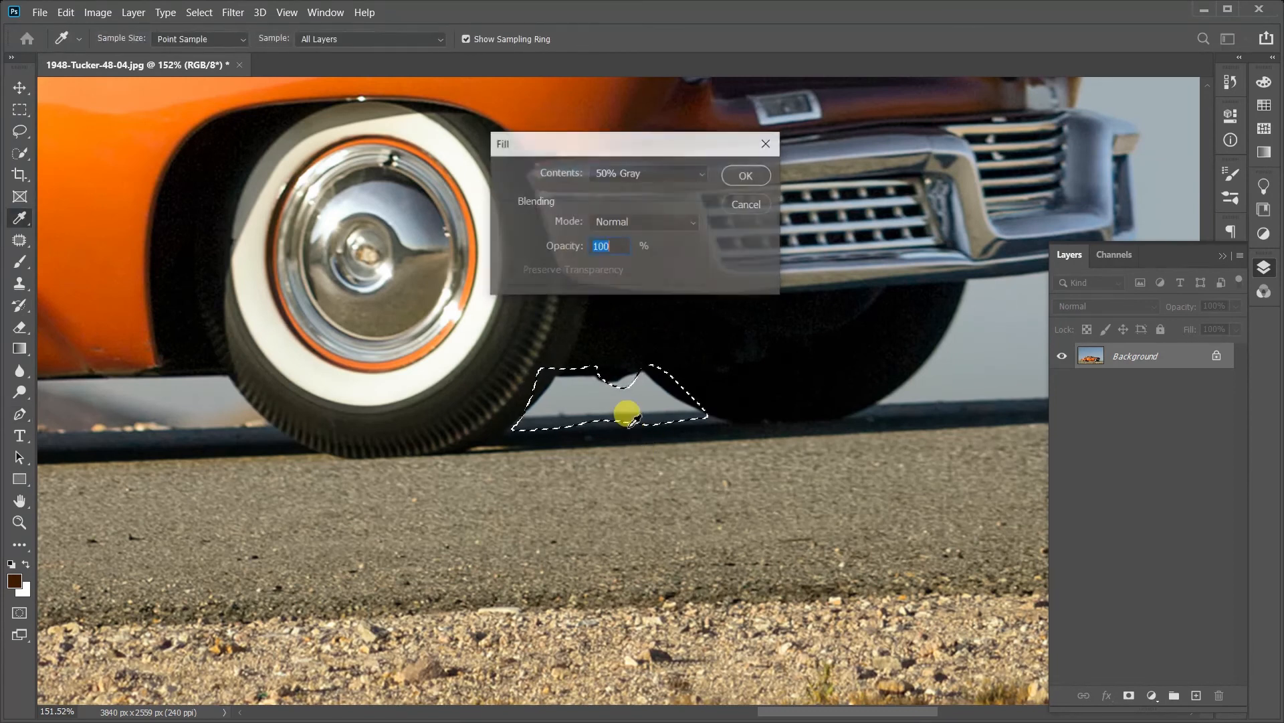
pyautogui.click(748, 206)
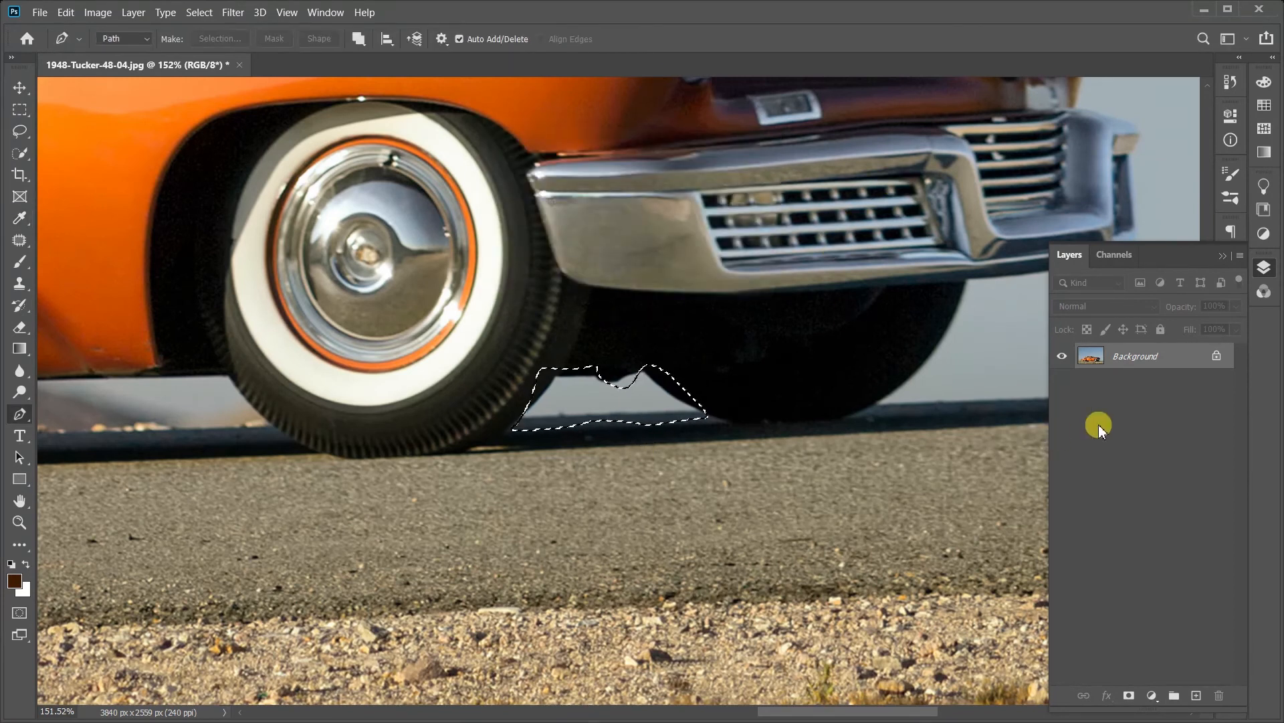
pyautogui.doubleClick(1171, 353)
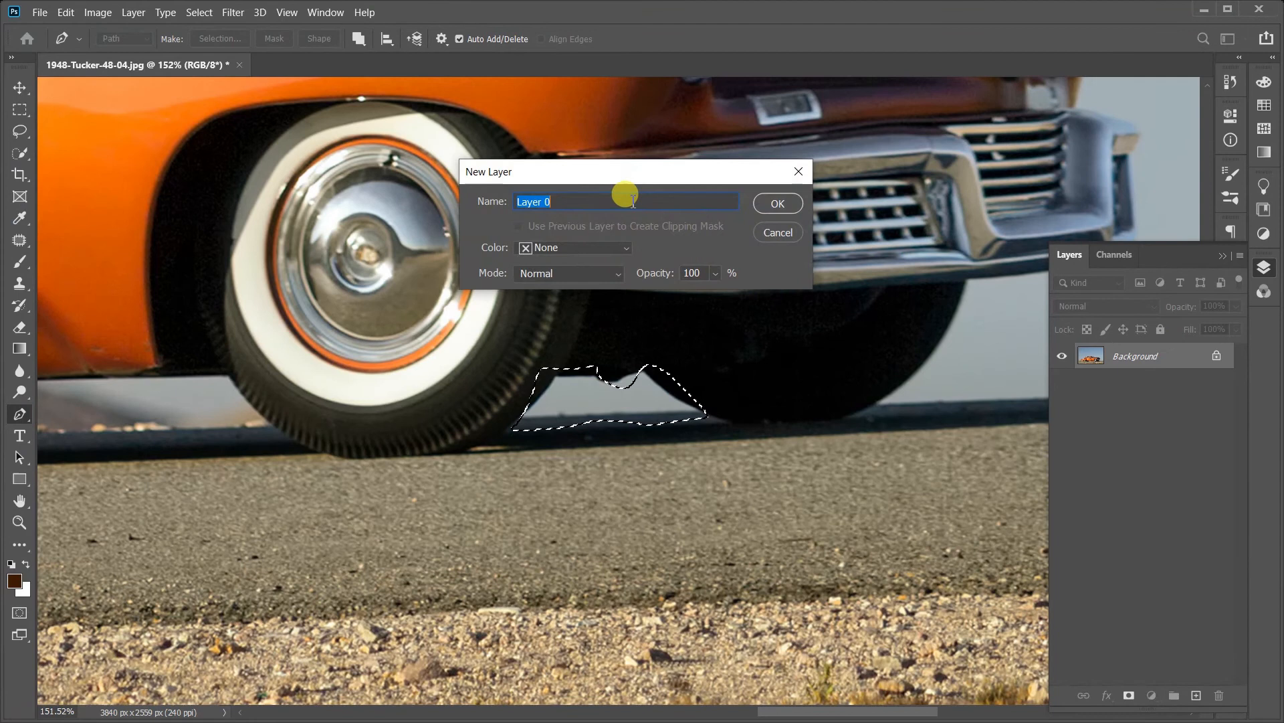
pyautogui.click(778, 203)
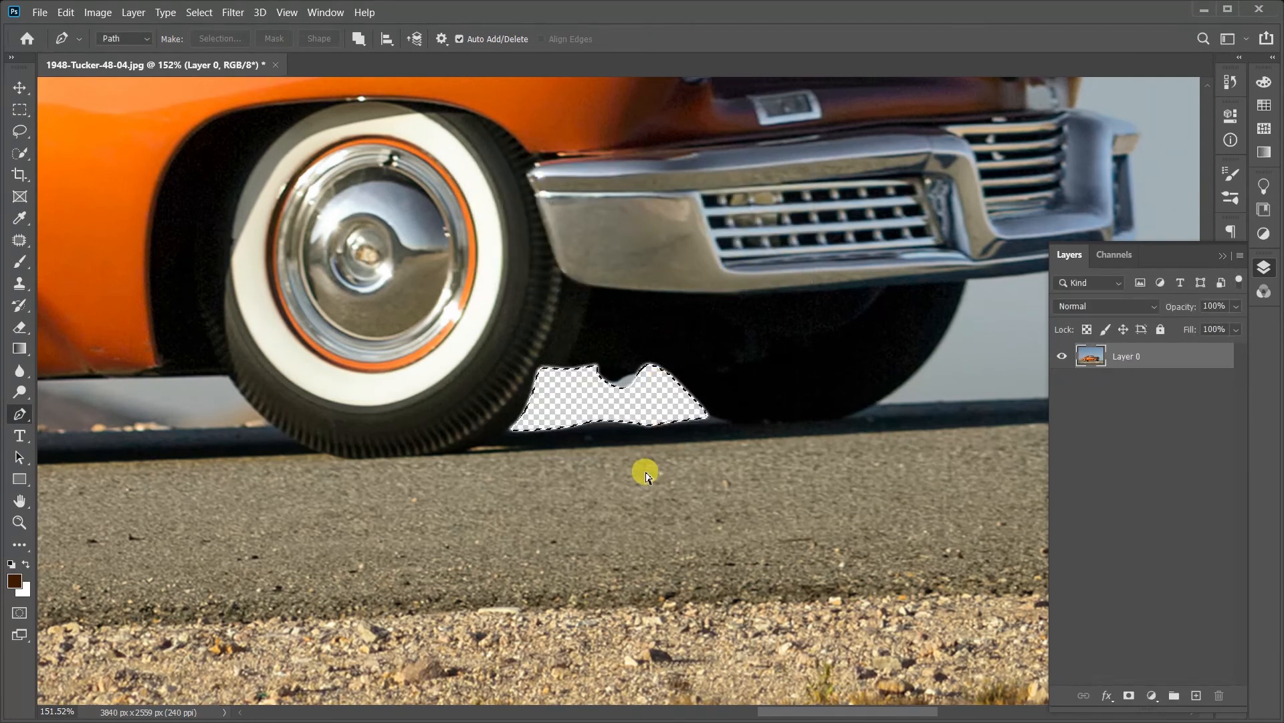
# Step: Trace a rough closed path around the background gap under the car body, just behind the near front tire
pyautogui.moveTo(604, 441); pyautogui.dragTo(903, 459)
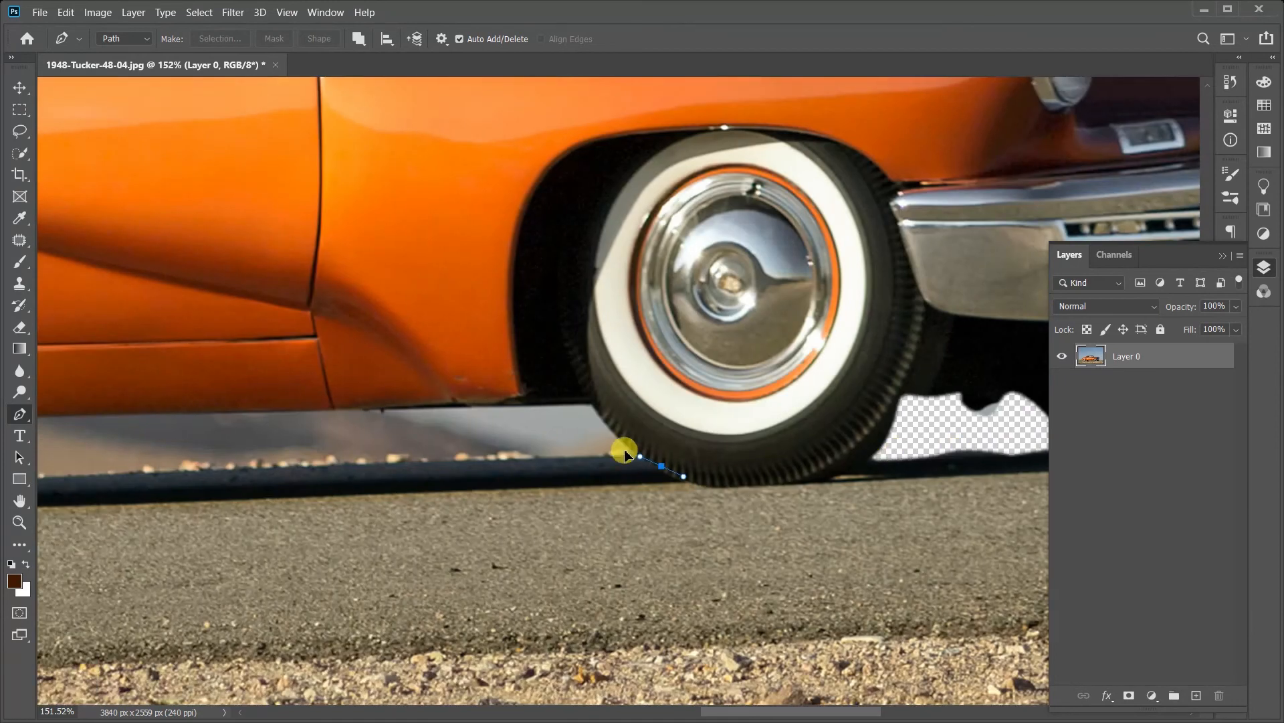
pyautogui.moveTo(596, 407); pyautogui.dragTo(533, 400)
pyautogui.moveTo(422, 407); pyautogui.dragTo(210, 443)
pyautogui.moveTo(179, 443); pyautogui.dragTo(248, 501)
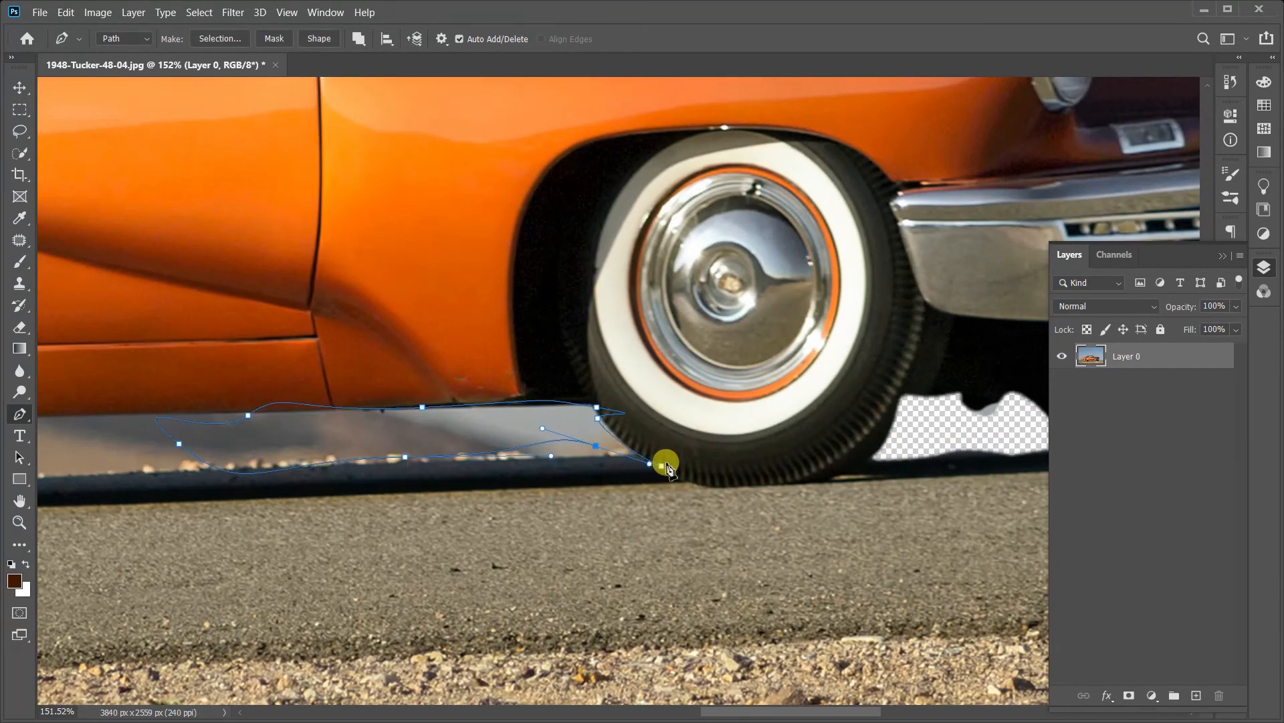
# Step: Make a new selection from the path behind the front tire and delete its contents
pyautogui.rightClick(754, 358)
pyautogui.click(832, 422)
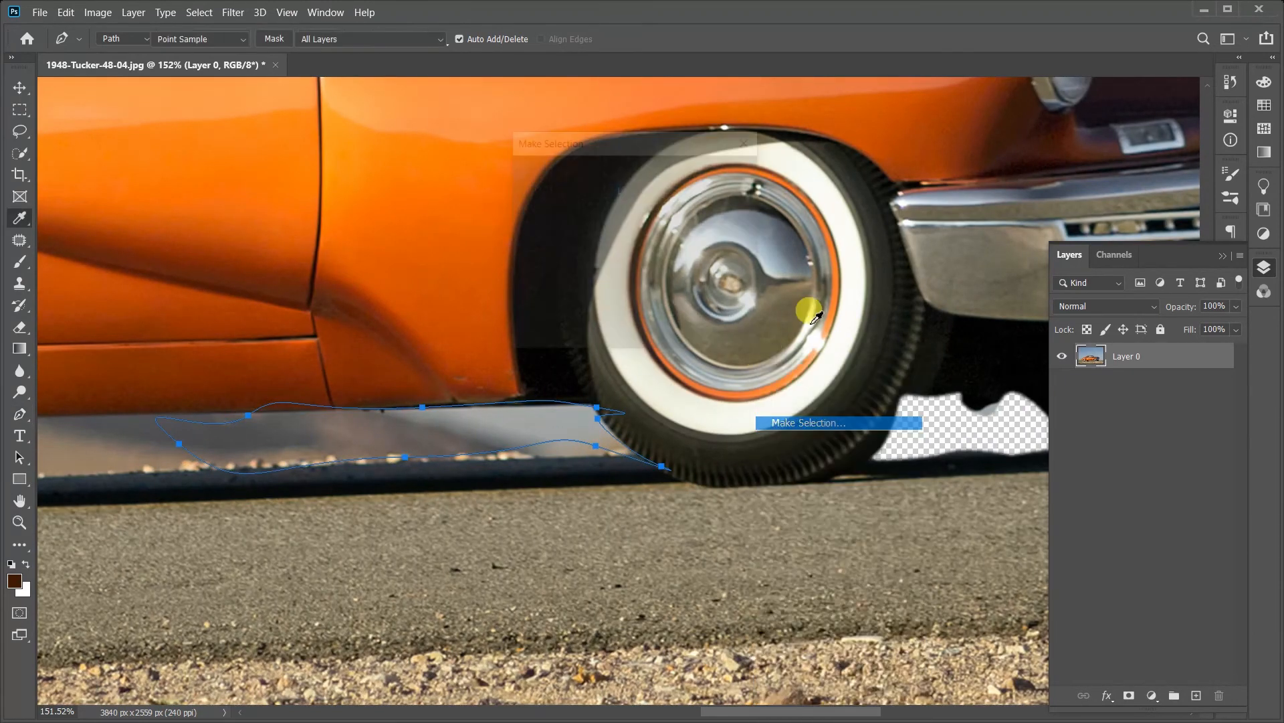
pyautogui.click(725, 178)
pyautogui.press('Delete')
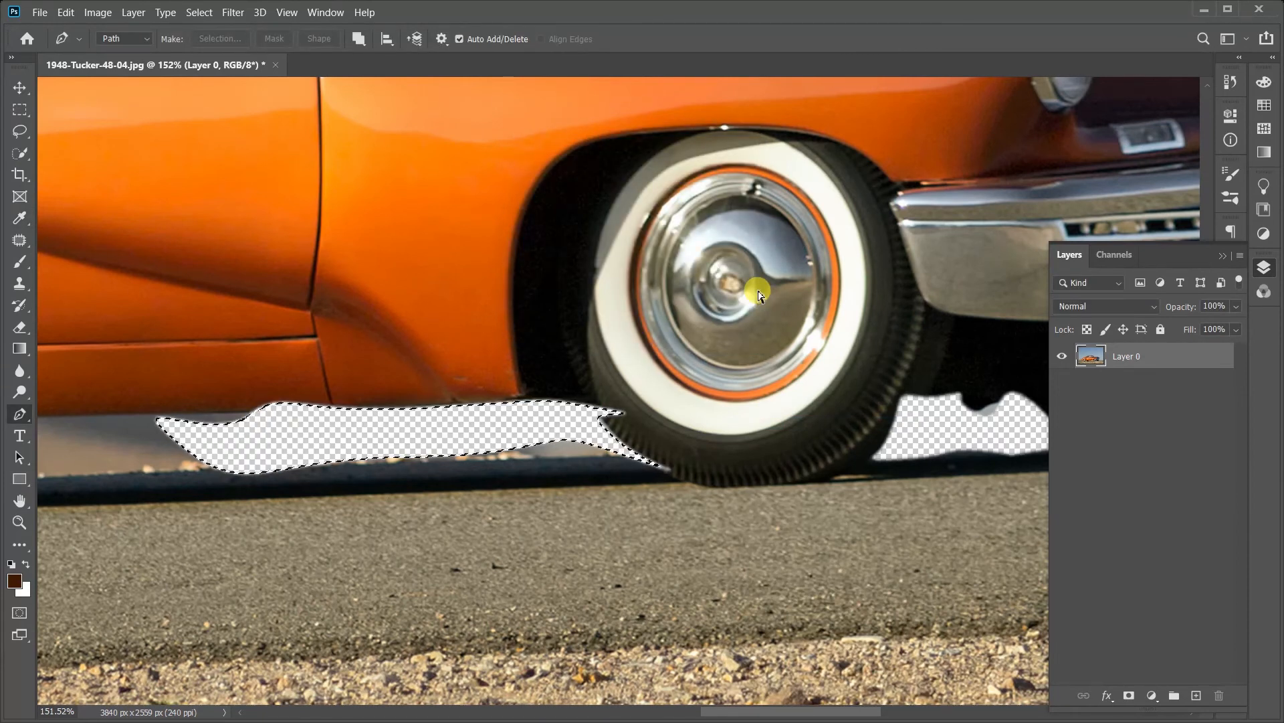
# Step: Undo the deletions, selections and layer conversion, returning to the path traced between the front tires
pyautogui.hotkey('ctrl', 'z')
pyautogui.hotkey('ctrl', 'z')
pyautogui.hotkey('ctrl', 'z')
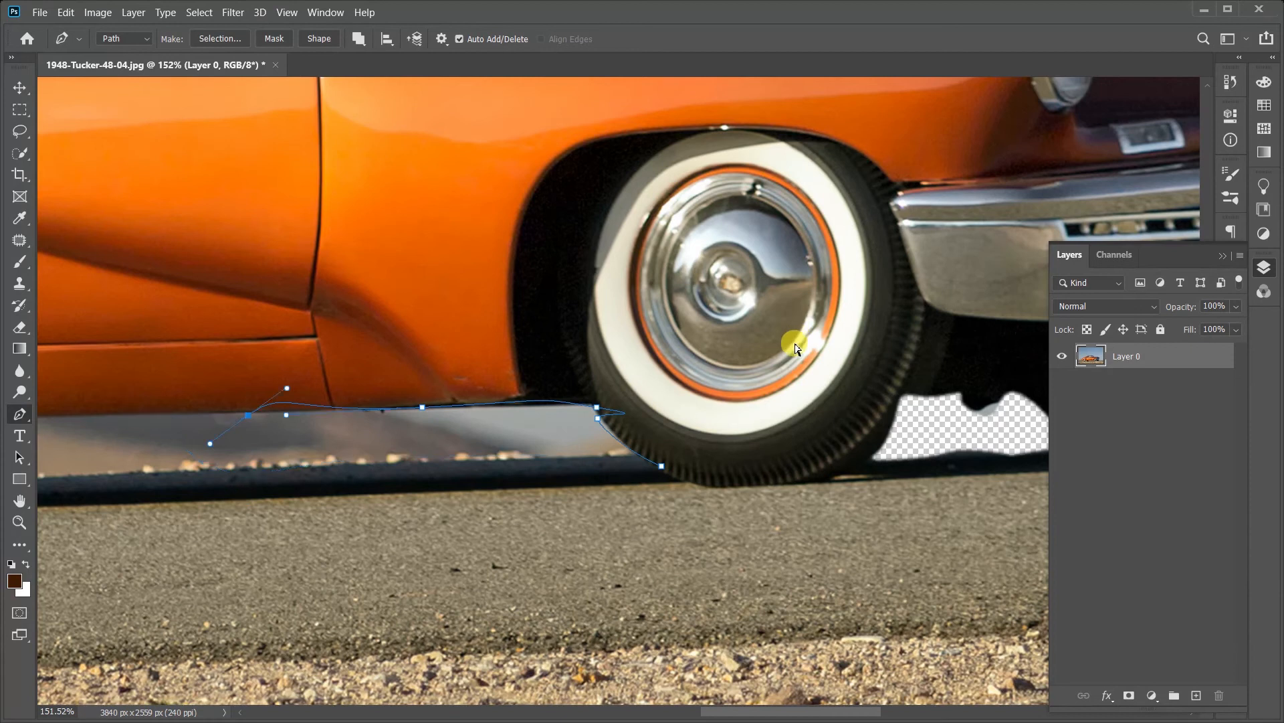
pyautogui.hotkey('ctrl', 'z')
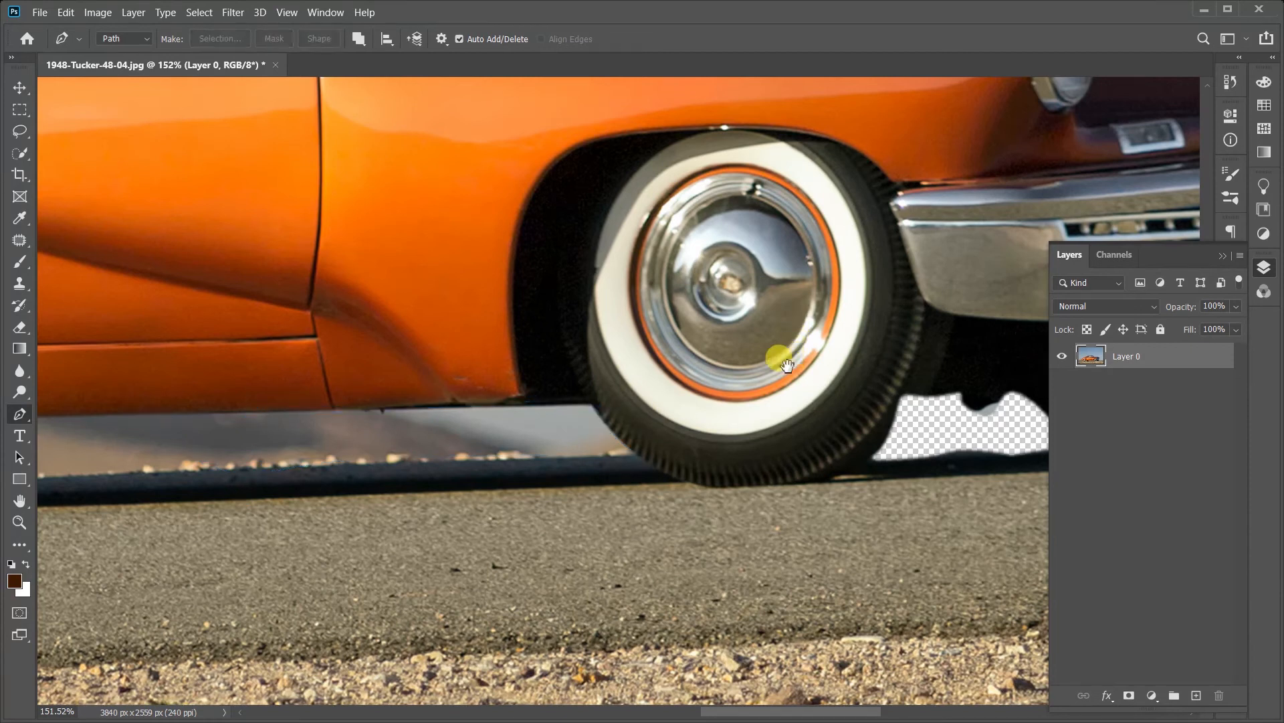
pyautogui.moveTo(788, 364); pyautogui.dragTo(505, 410)
pyautogui.hotkey('ctrl', 'z')
pyautogui.hotkey('ctrl', 'z')
pyautogui.hotkey('ctrl', 'z')
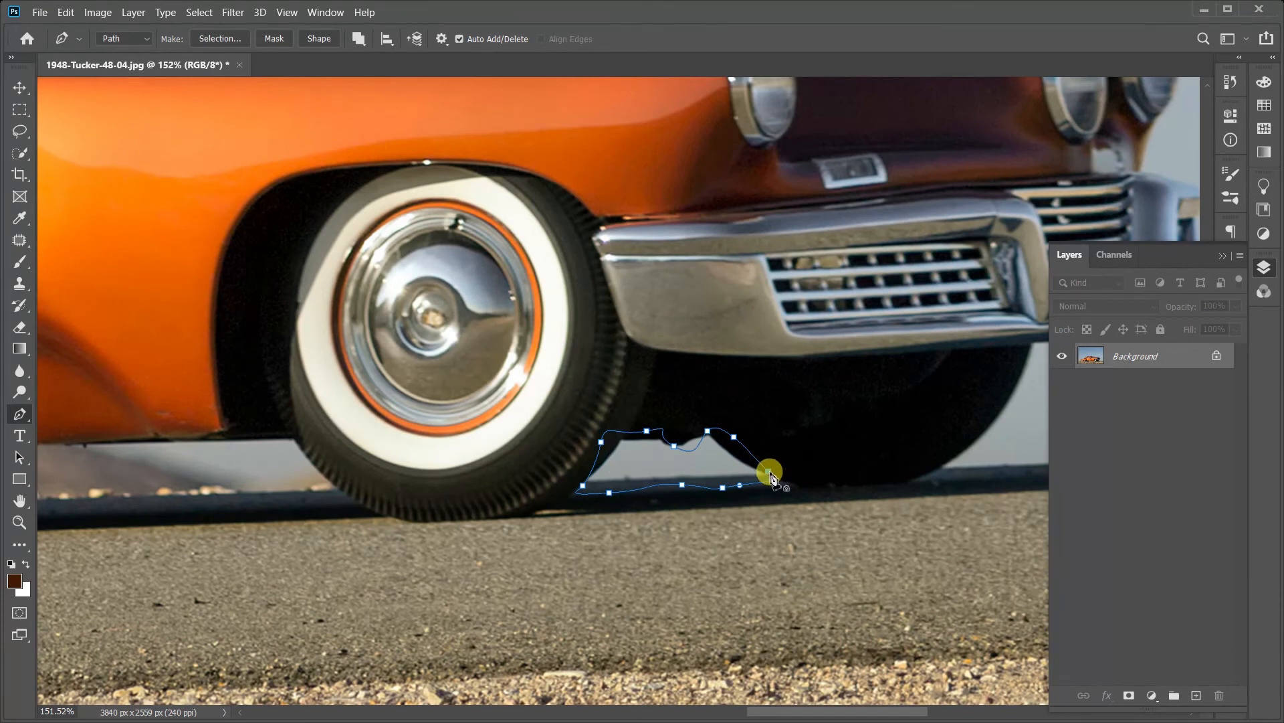
# Step: Add a second closed path around the background gap under the car body, from the near front tire toward the doors
pyautogui.moveTo(464, 484); pyautogui.dragTo(842, 504)
pyautogui.click(678, 470)
pyautogui.moveTo(703, 513); pyautogui.dragTo(696, 519)
pyautogui.moveTo(500, 507); pyautogui.dragTo(281, 533)
pyautogui.moveTo(225, 534); pyautogui.dragTo(301, 489)
pyautogui.moveTo(401, 482); pyautogui.dragTo(483, 485)
pyautogui.moveTo(570, 472); pyautogui.dragTo(580, 473)
pyautogui.click(679, 469)
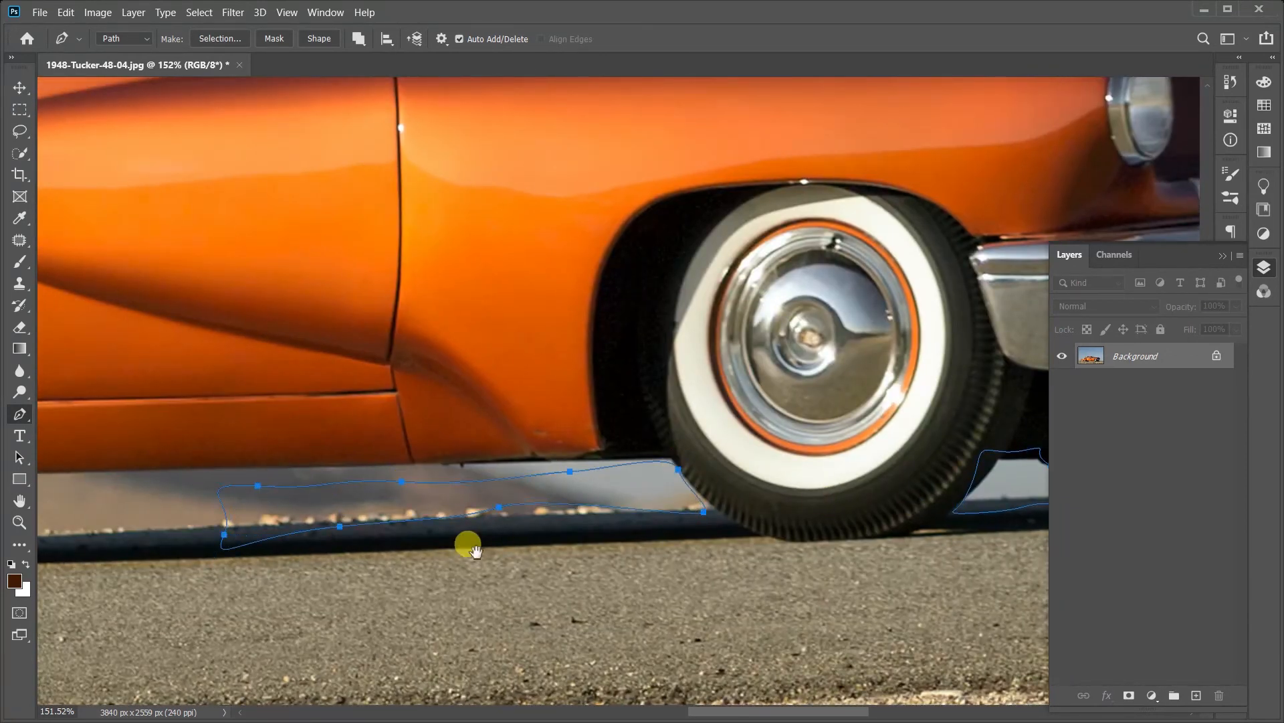
# Step: Add a third closed path around the background gap under the doors, reaching back to the far-side rear tire
pyautogui.moveTo(114, 587); pyautogui.dragTo(833, 487)
pyautogui.click(894, 362)
pyautogui.moveTo(864, 433); pyautogui.dragTo(775, 443)
pyautogui.moveTo(600, 442); pyautogui.dragTo(586, 392)
pyautogui.moveTo(588, 387); pyautogui.dragTo(634, 379)
pyautogui.moveTo(707, 377); pyautogui.dragTo(805, 368)
pyautogui.click(907, 366)
pyautogui.moveTo(367, 407); pyautogui.dragTo(739, 471)
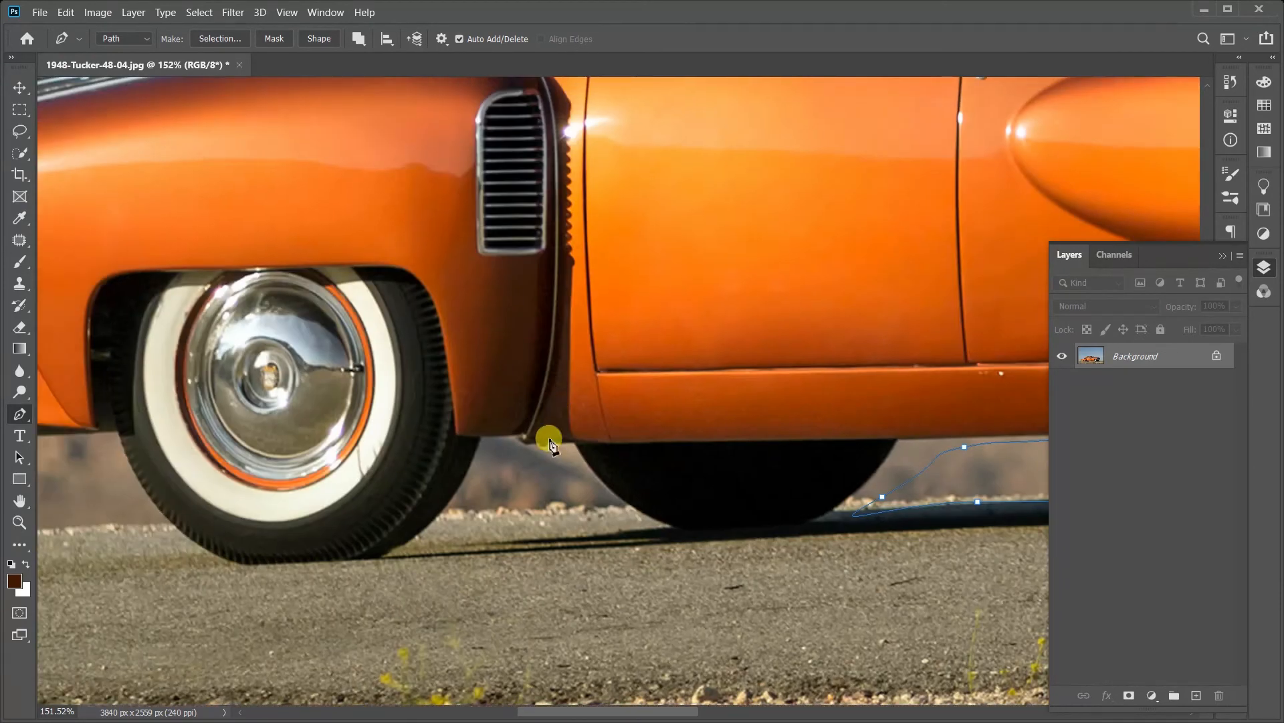
pyautogui.moveTo(1031, 461); pyautogui.dragTo(395, 466)
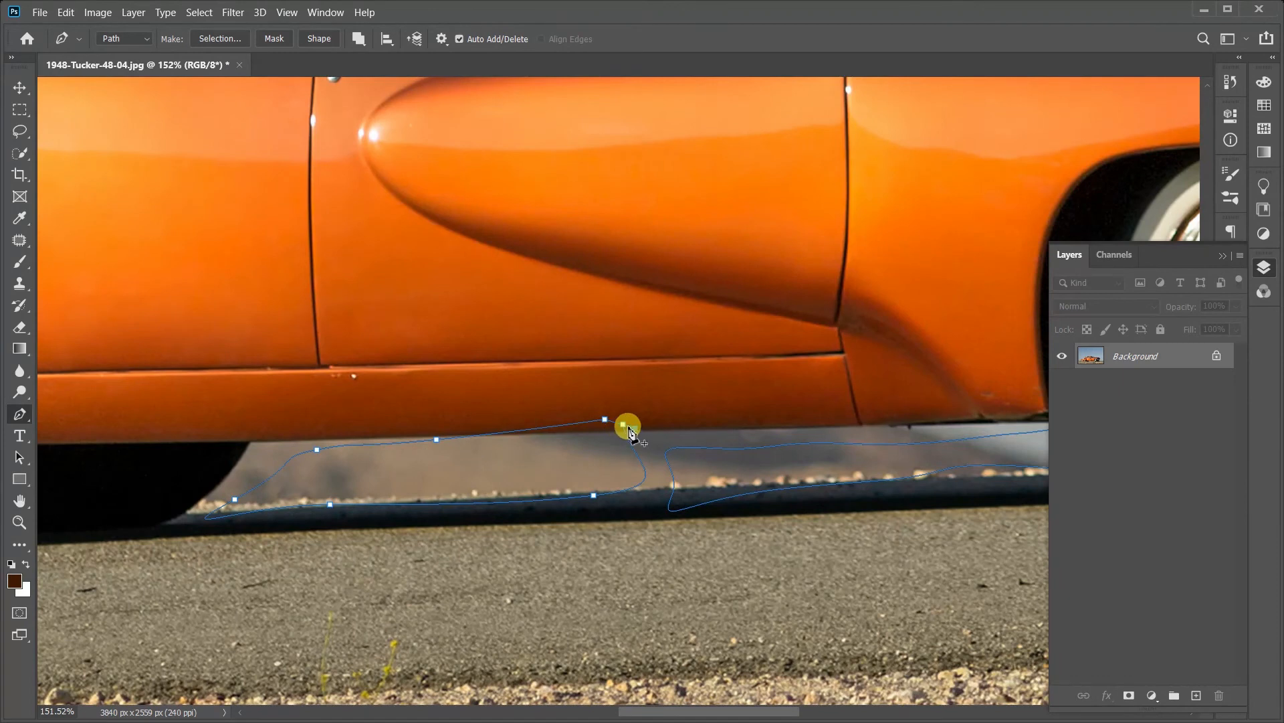
pyautogui.click(623, 426)
# Step: Add a closed path around the background gap between the near and far rear tires
pyautogui.moveTo(379, 520); pyautogui.dragTo(577, 484)
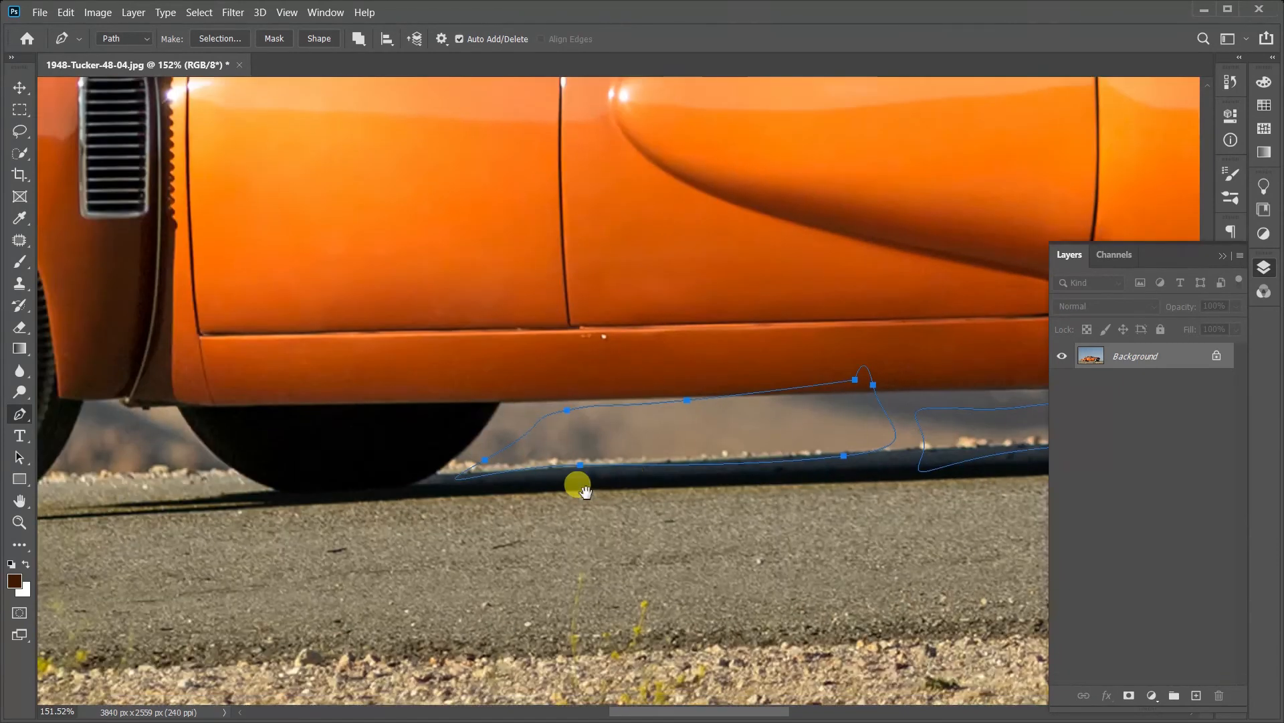
pyautogui.moveTo(256, 409); pyautogui.dragTo(258, 417)
pyautogui.moveTo(295, 460); pyautogui.dragTo(281, 461)
pyautogui.moveTo(176, 478); pyautogui.dragTo(133, 479)
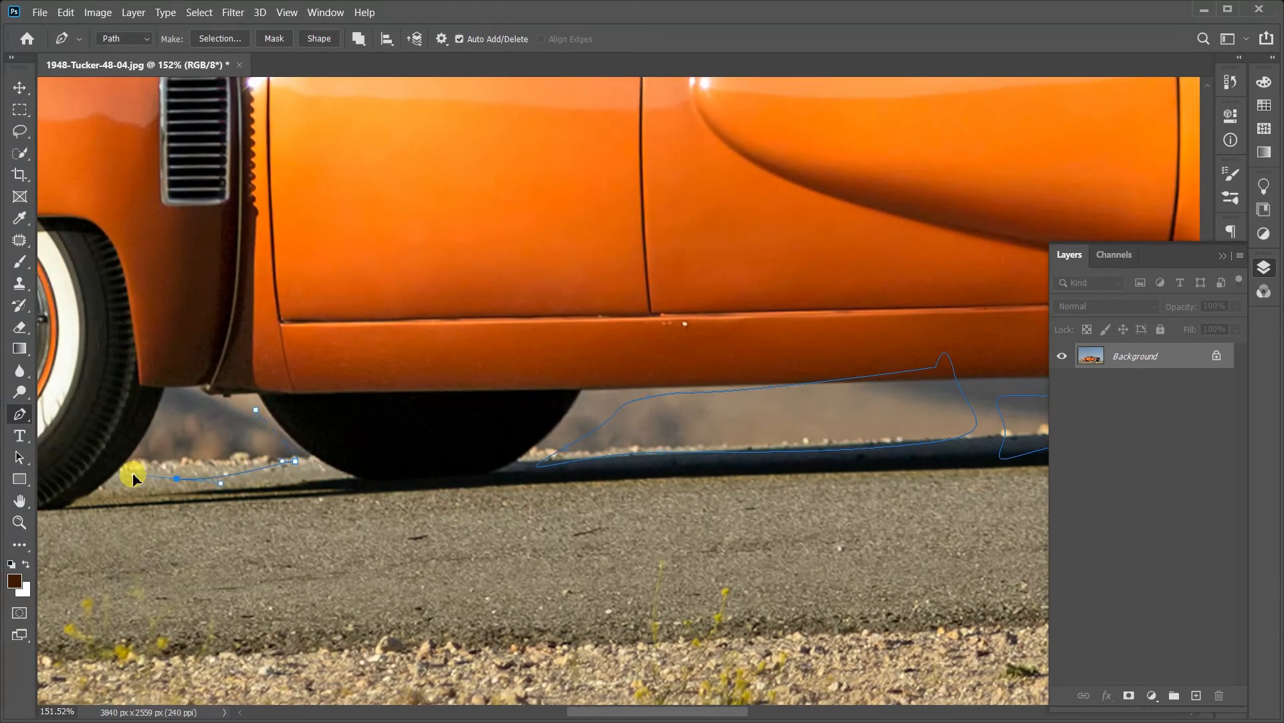
pyautogui.click(165, 398)
pyautogui.moveTo(216, 379); pyautogui.dragTo(220, 388)
# Step: Trace a rough closed path around the background behind the near rear tire, running below and behind the rear bumper
pyautogui.moveTo(283, 496); pyautogui.dragTo(493, 520)
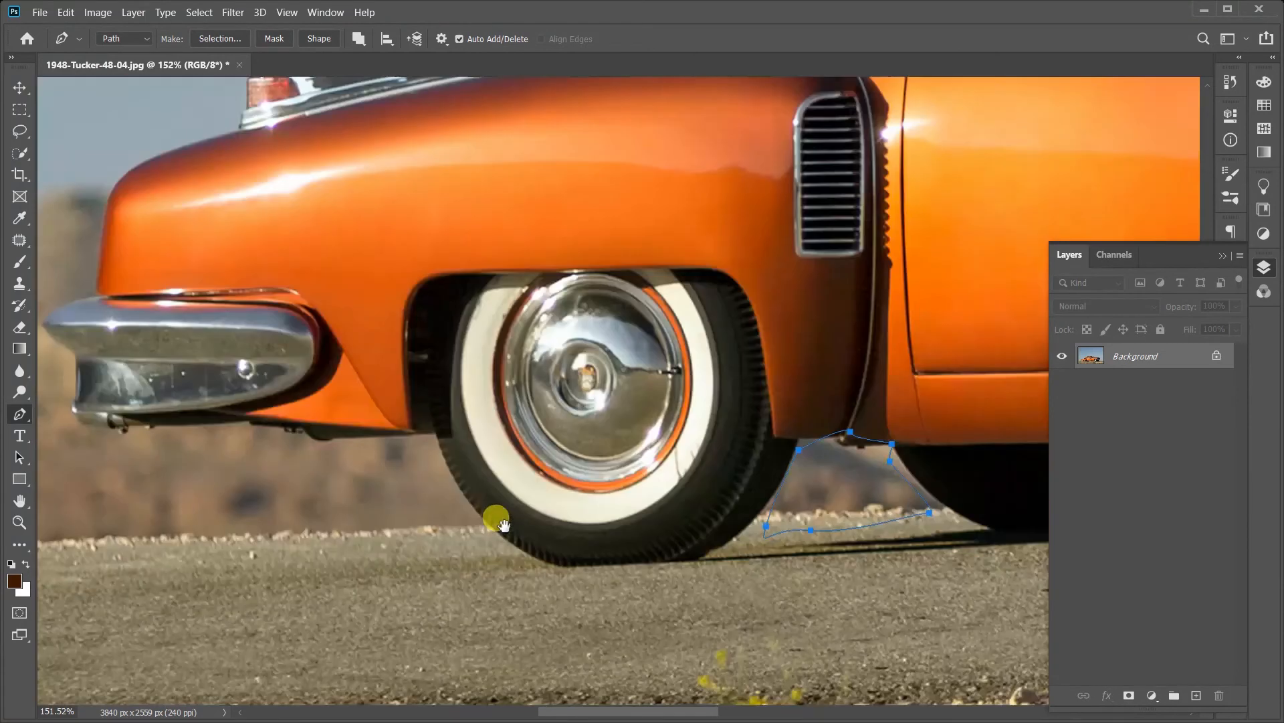
pyautogui.moveTo(434, 431); pyautogui.dragTo(461, 452)
pyautogui.moveTo(574, 459); pyautogui.dragTo(637, 526)
pyautogui.moveTo(620, 544); pyautogui.dragTo(615, 546)
pyautogui.click(408, 548)
pyautogui.click(205, 509)
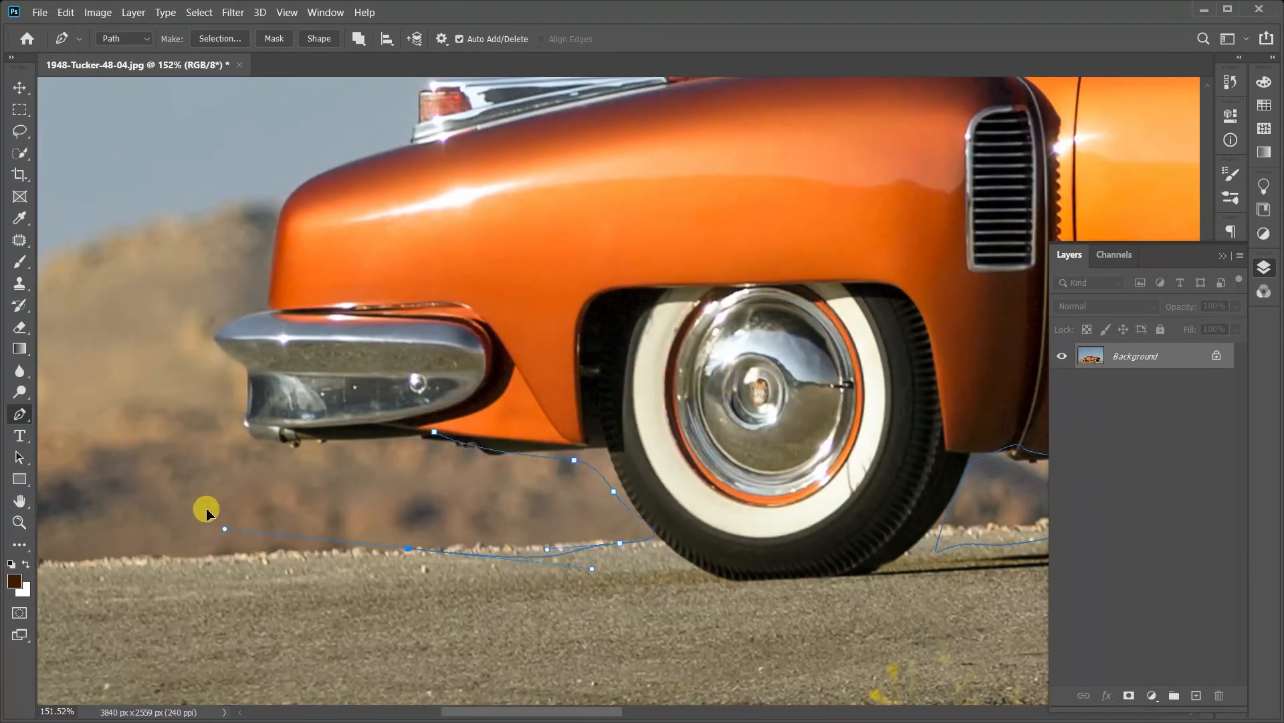
pyautogui.click(212, 421)
pyautogui.click(231, 388)
pyautogui.click(280, 475)
pyautogui.click(347, 463)
pyautogui.click(401, 444)
pyautogui.click(434, 432)
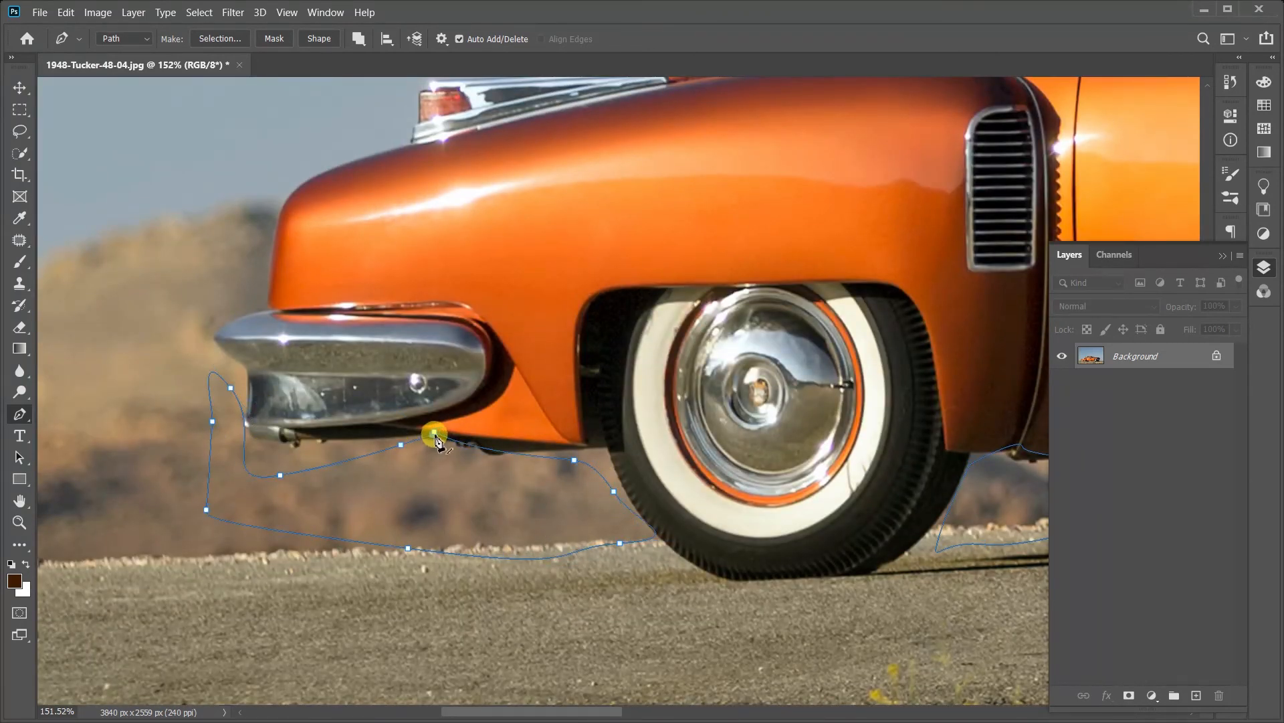
# Step: Merge the path's shape components and make a selection from the resulting path
pyautogui.click(356, 39)
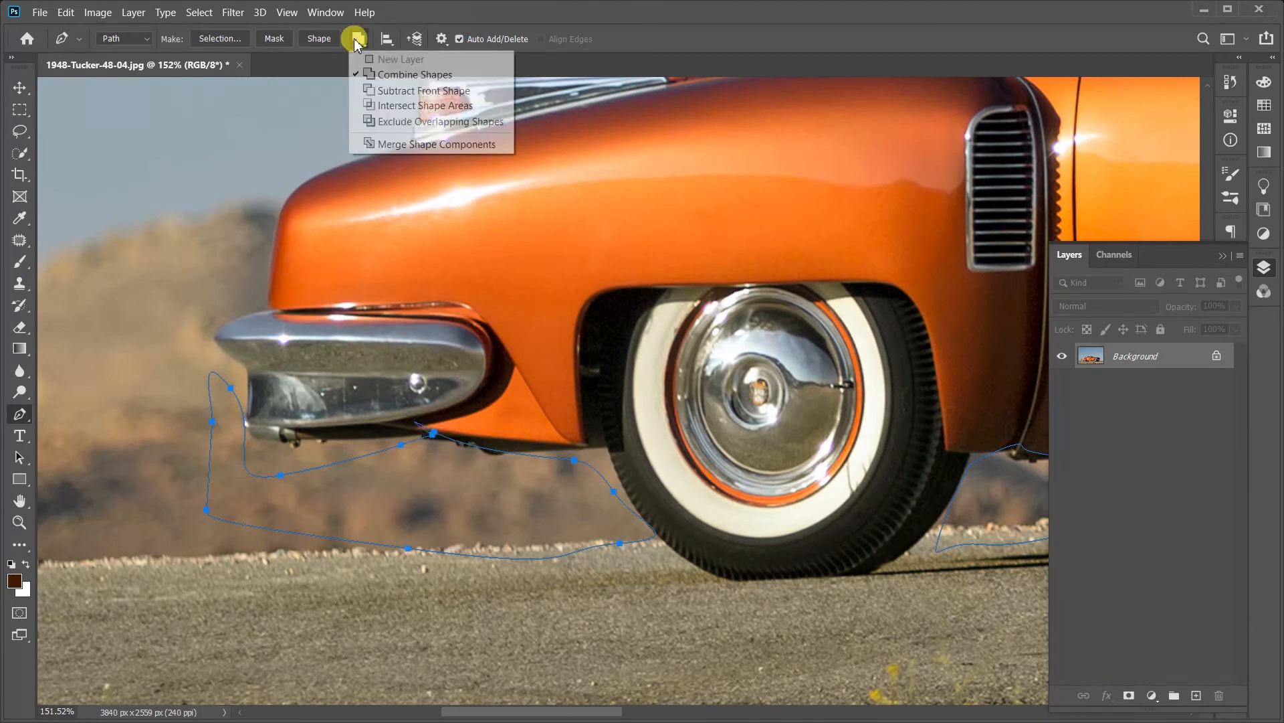
pyautogui.click(399, 147)
pyautogui.moveTo(870, 246); pyautogui.dragTo(336, 265)
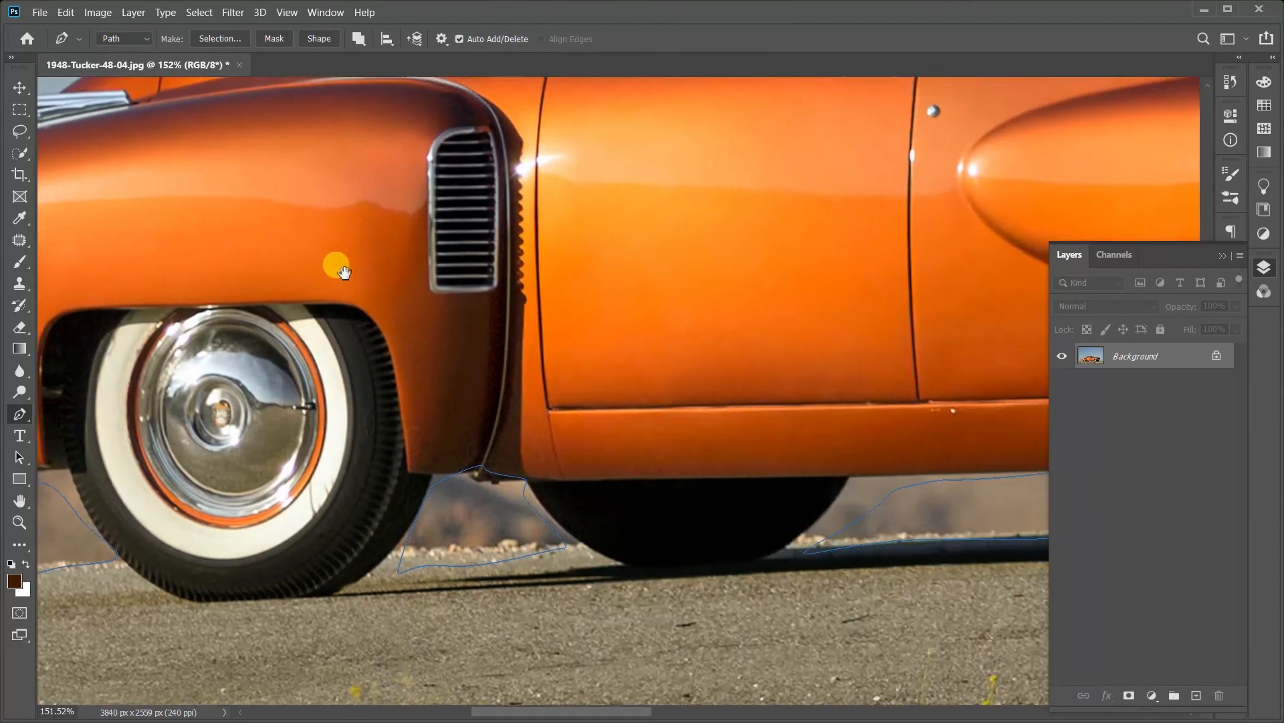
pyautogui.moveTo(788, 330); pyautogui.dragTo(398, 296)
pyautogui.rightClick(557, 302)
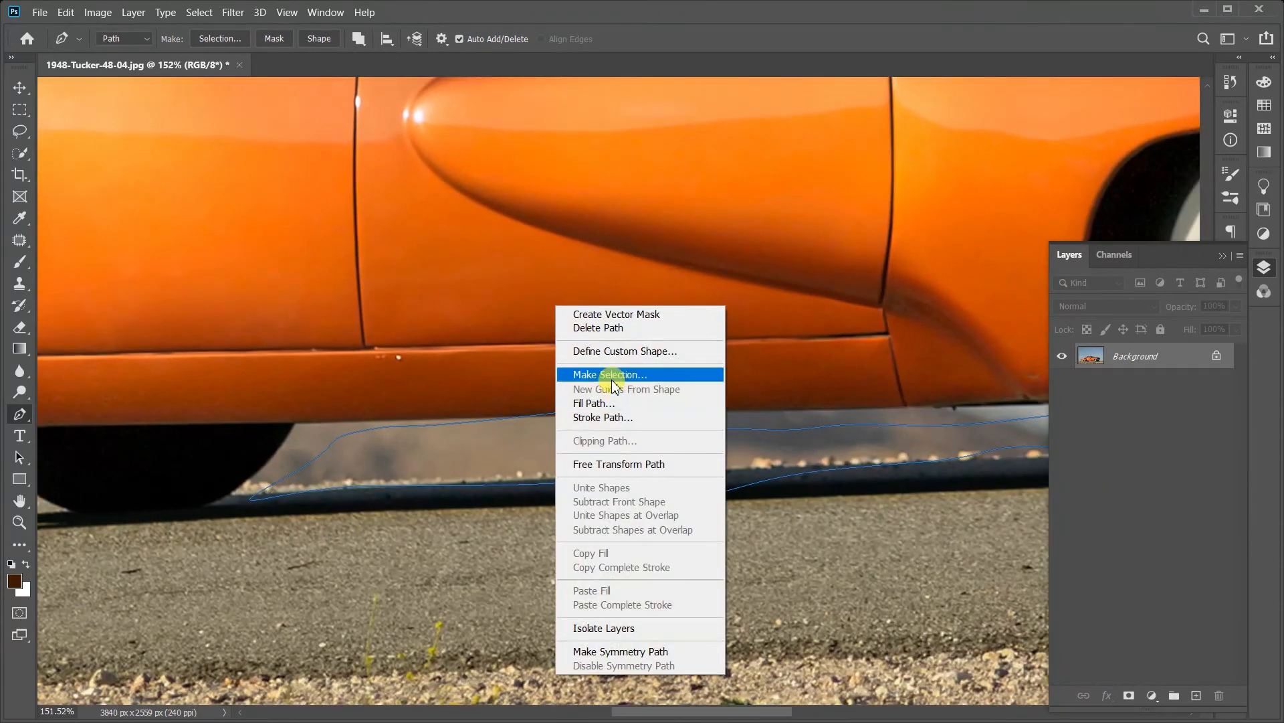
pyautogui.click(606, 372)
pyautogui.click(729, 177)
# Step: Switch to the Eraser tool and convert the locked Background into a regular layer
pyautogui.scroll(-4, 668, 261)
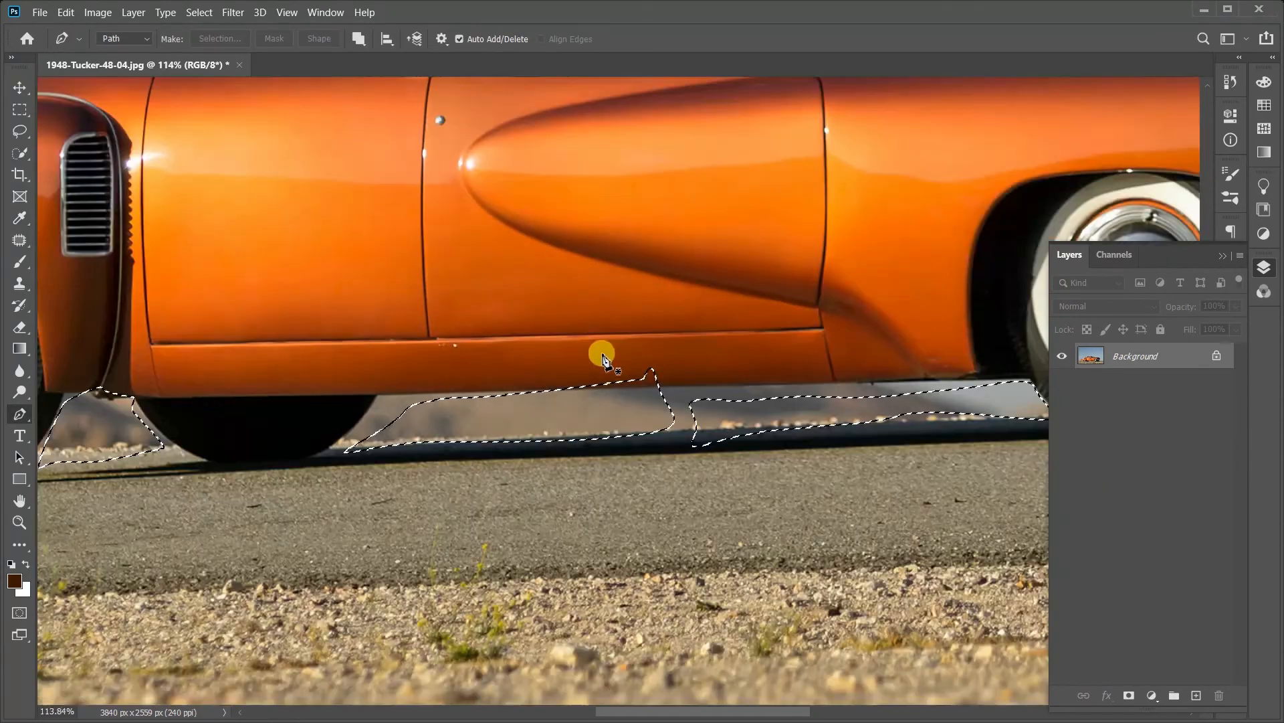
pyautogui.scroll(-2, 255, 436)
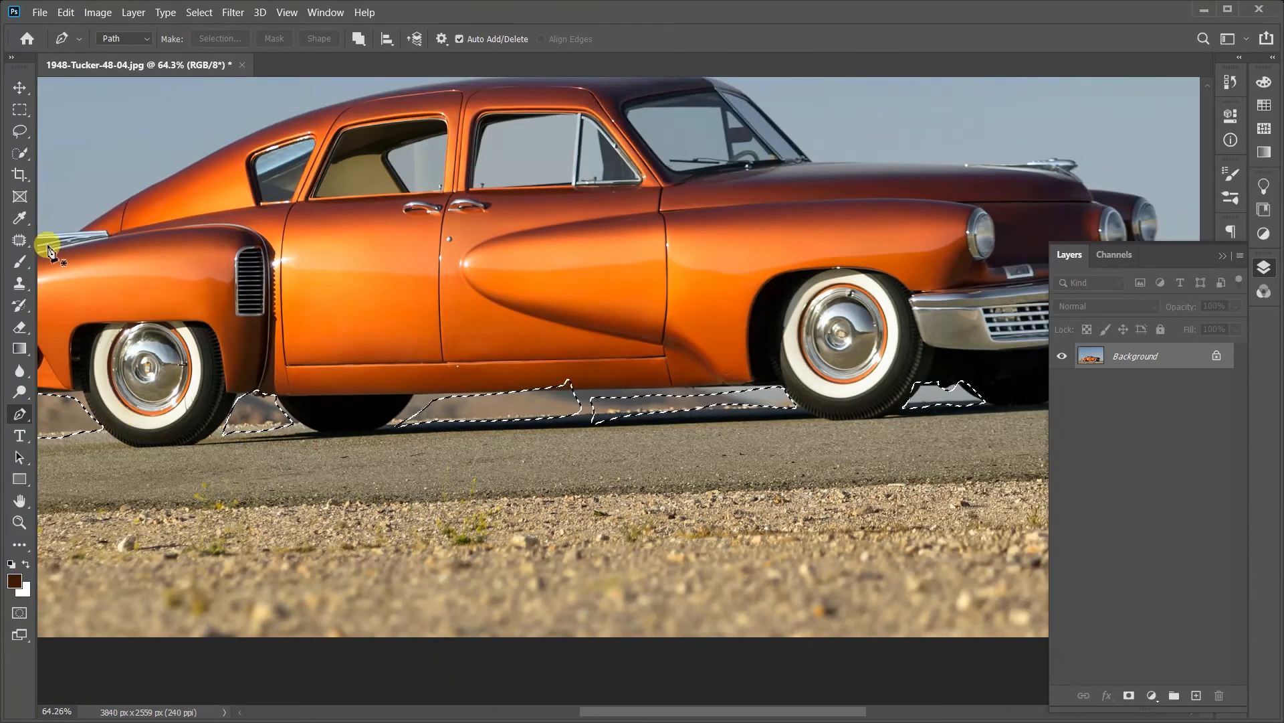
pyautogui.click(20, 328)
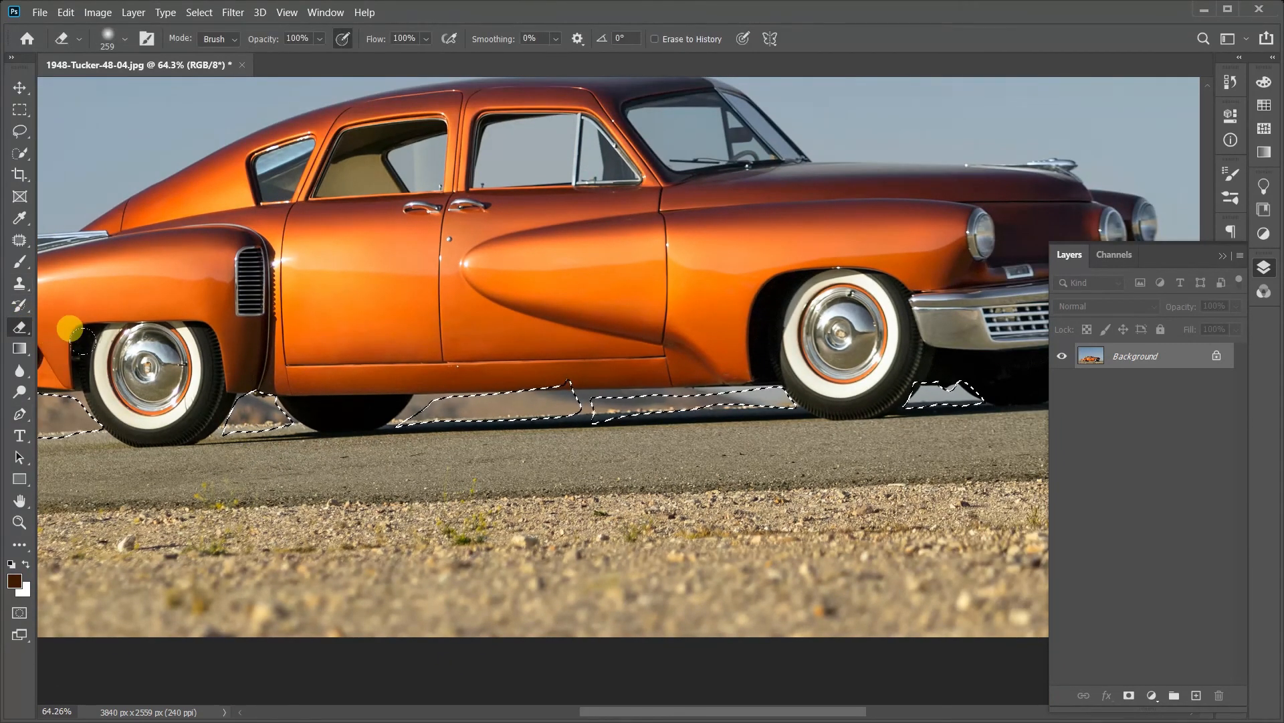
pyautogui.press('Delete')
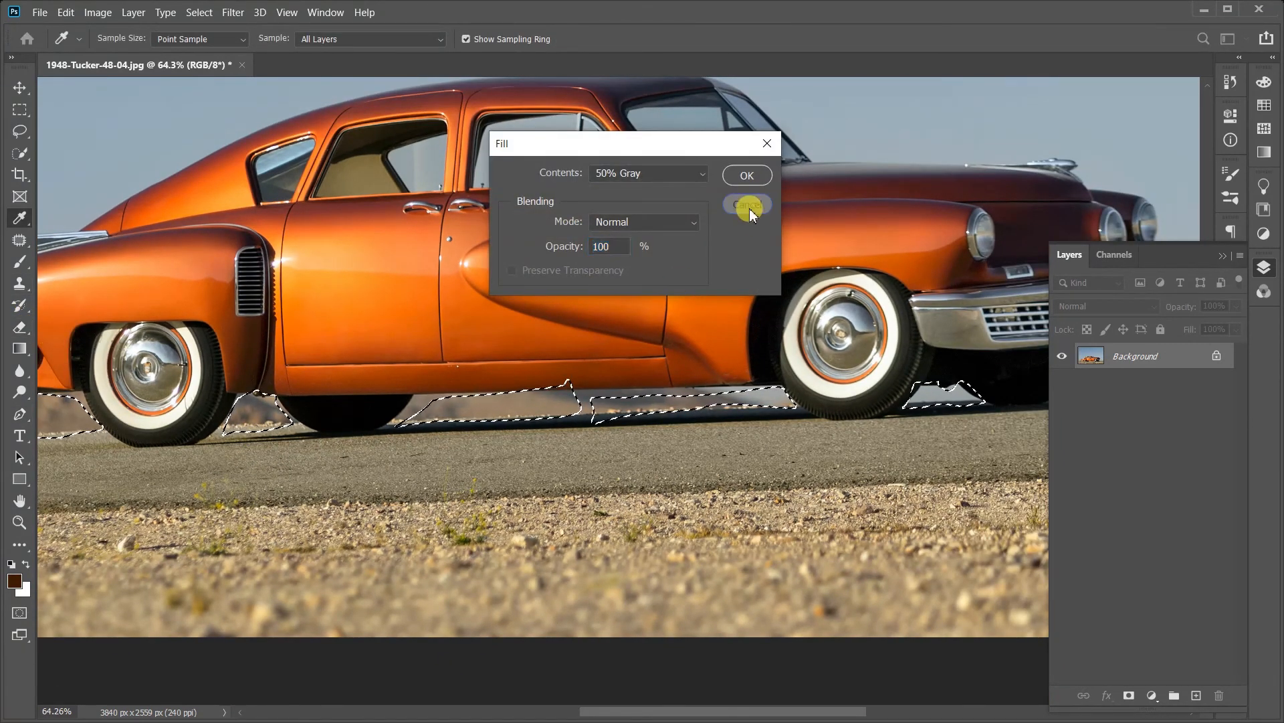
pyautogui.click(748, 205)
pyautogui.doubleClick(1168, 357)
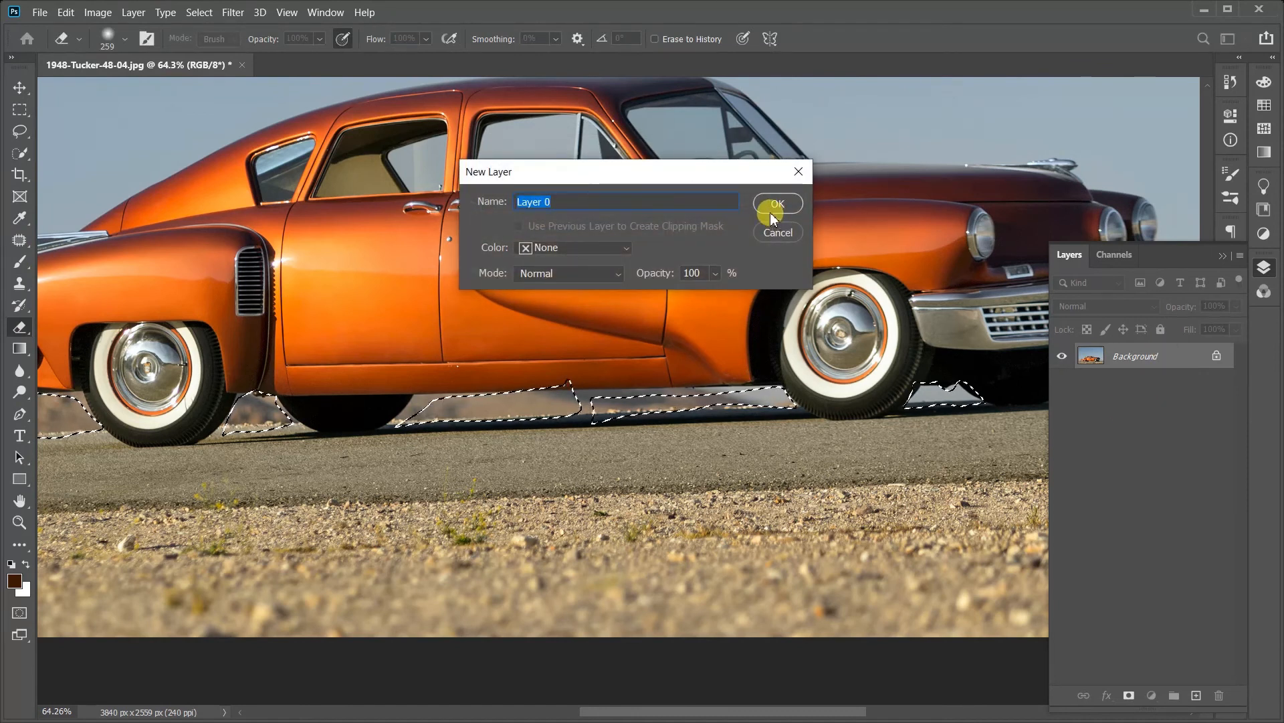
pyautogui.click(774, 210)
# Step: Try deleting the selected background gaps beneath the car and deselecting, and undo both actions
pyautogui.scroll(-2, 669, 254)
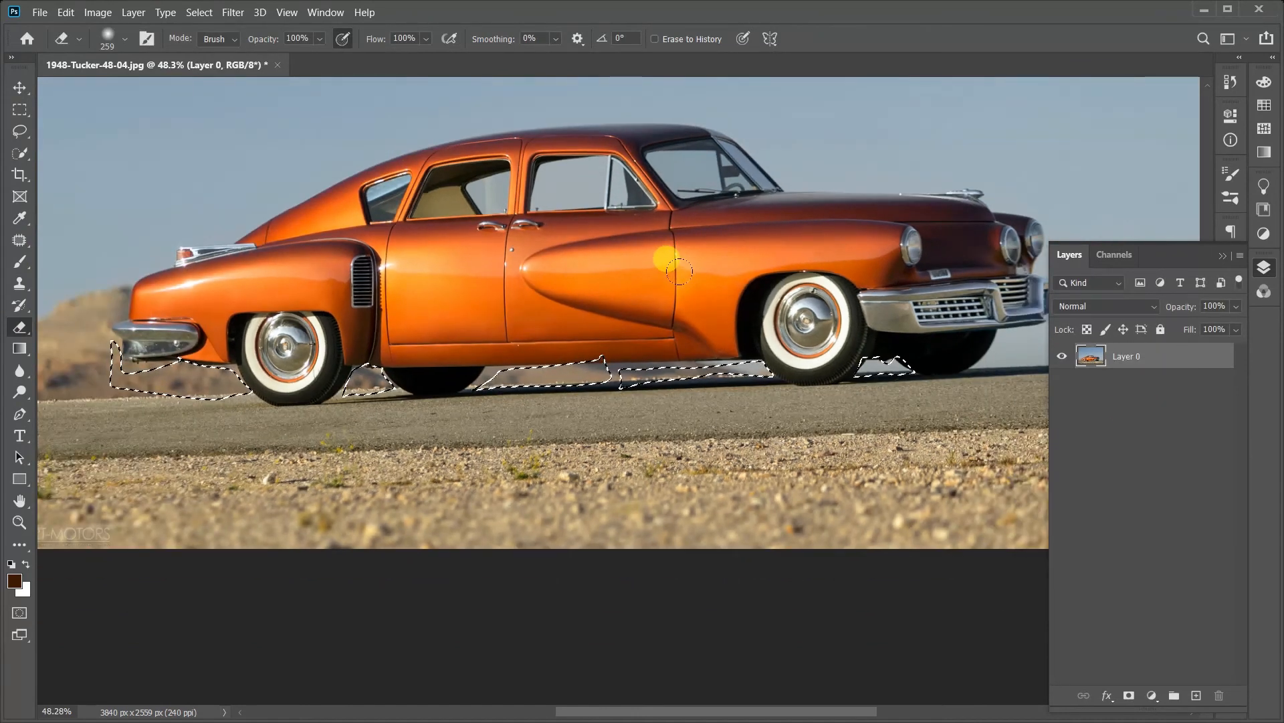
pyautogui.press('Delete')
pyautogui.hotkey('ctrl', 'd')
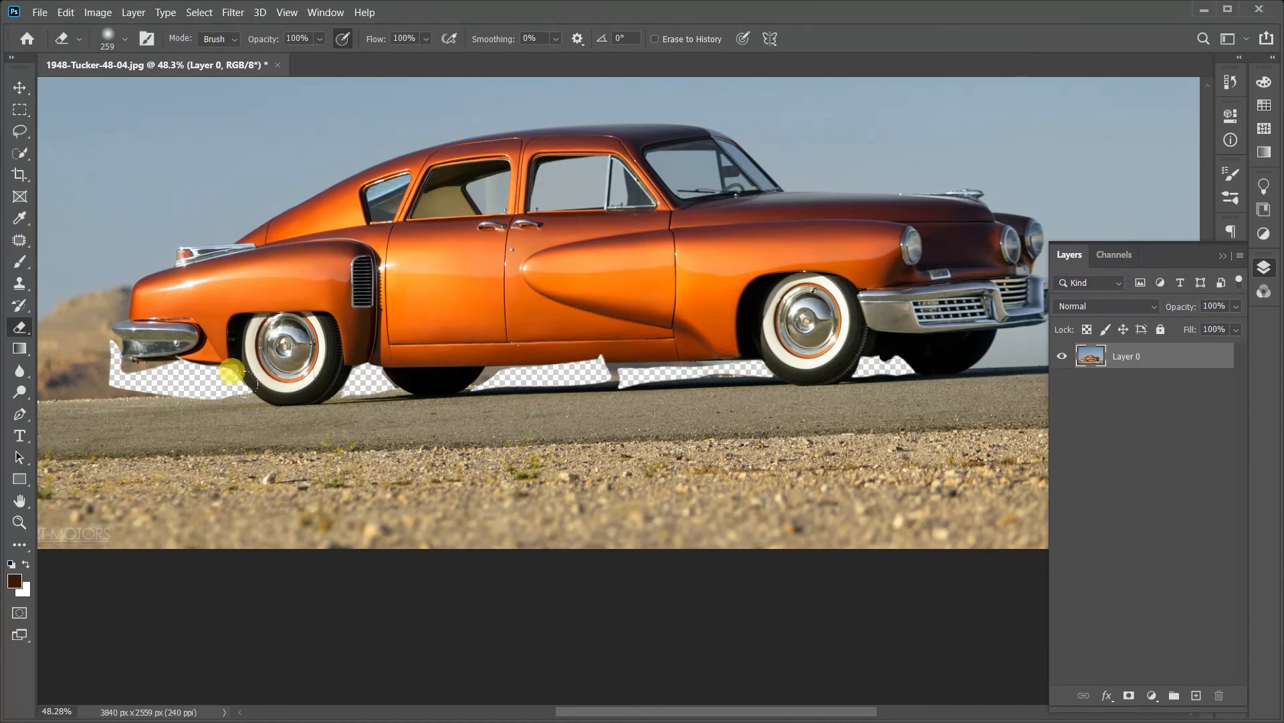
pyautogui.hotkey('ctrl', 'z')
pyautogui.hotkey('ctrl', 'z')
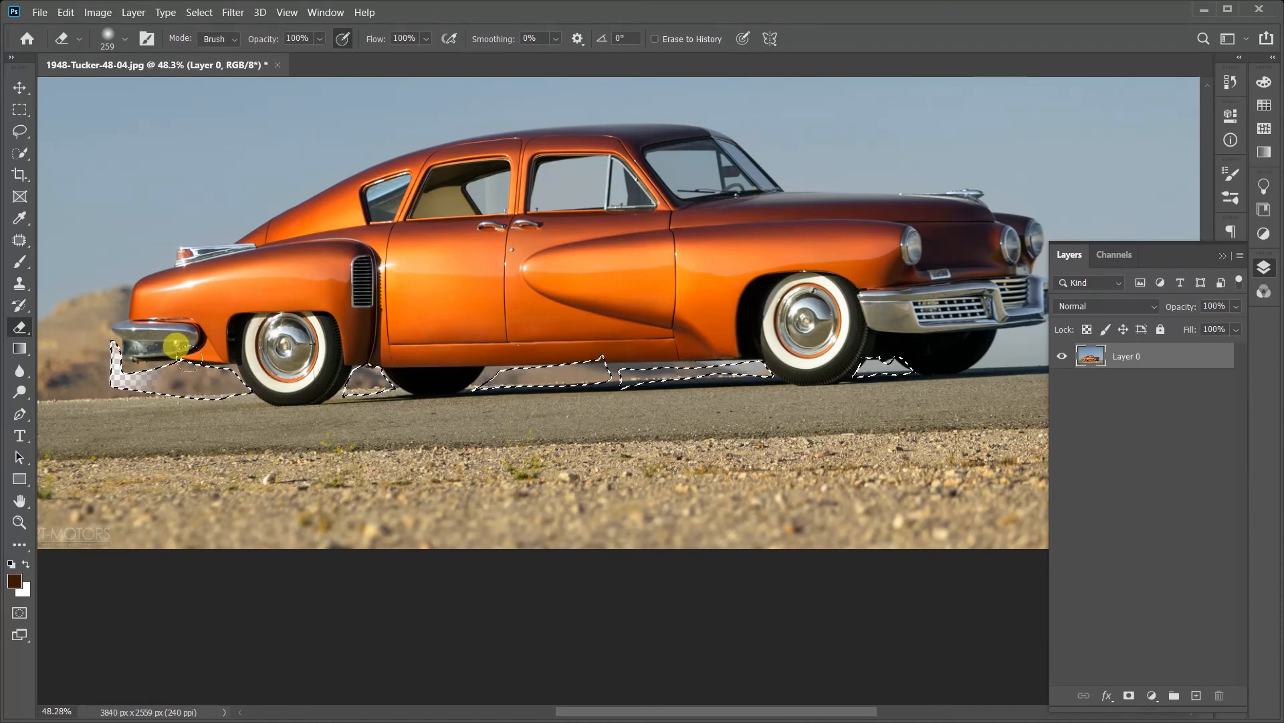
# Step: Try an Eraser stroke and a Brush stroke across the selected gaps, undoing each one, and deselect
pyautogui.moveTo(176, 346)
pyautogui.mouseDown()
pyautogui.moveTo(519, 367)
pyautogui.moveTo(800, 325)
pyautogui.mouseUp()
pyautogui.hotkey('ctrl', 'z')
pyautogui.click(20, 262)
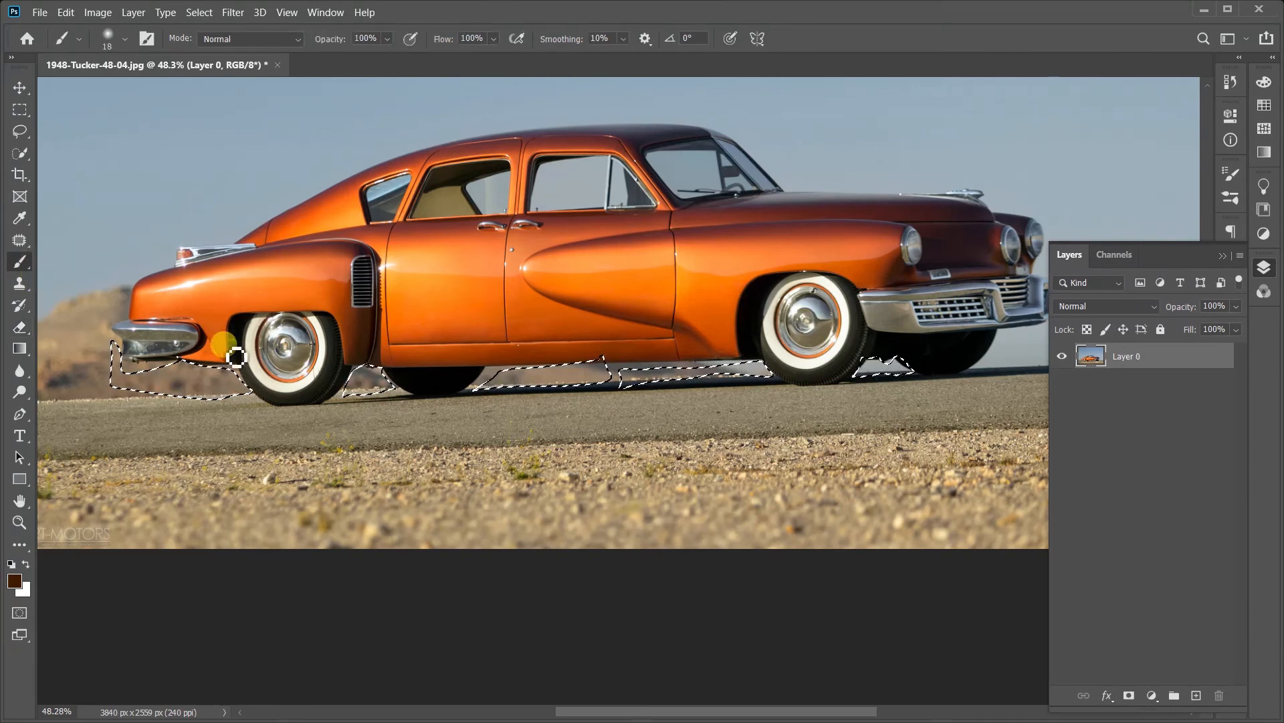
pyautogui.moveTo(236, 357)
pyautogui.mouseDown()
pyautogui.moveTo(170, 391)
pyautogui.moveTo(89, 383)
pyautogui.moveTo(933, 386)
pyautogui.mouseUp()
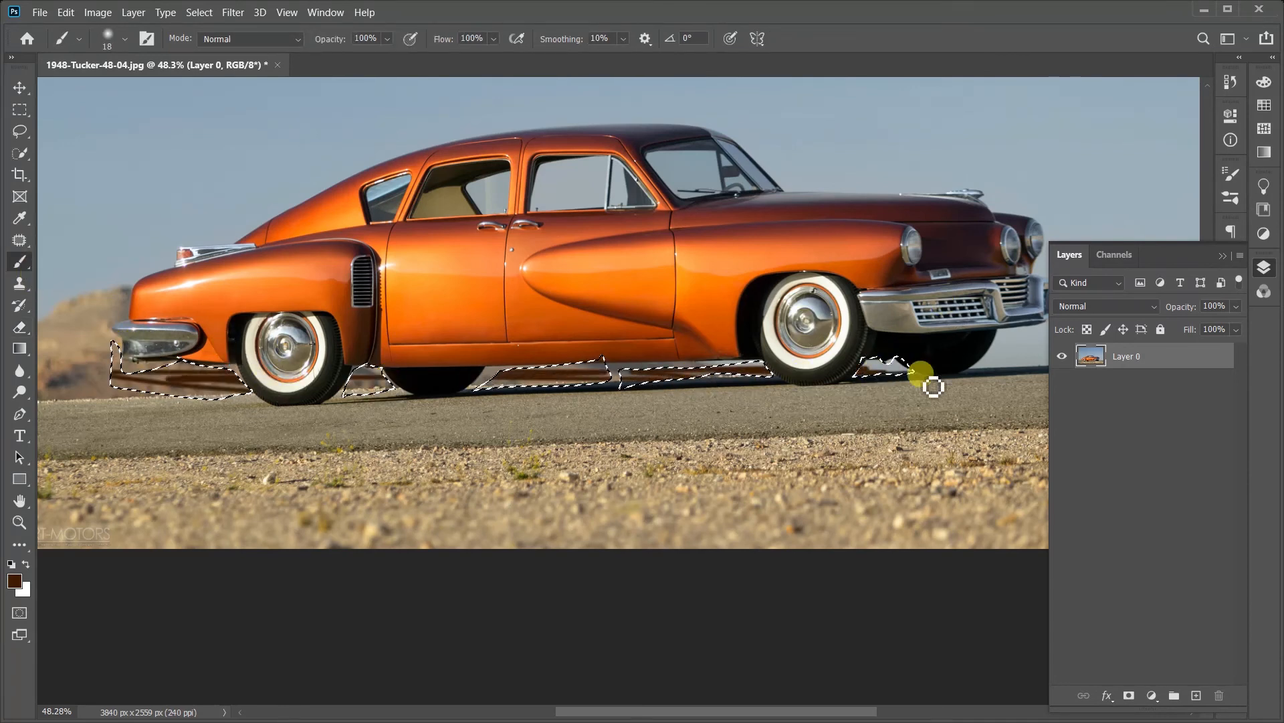
pyautogui.hotkey('ctrl', 'z')
pyautogui.hotkey('ctrl', 'd')
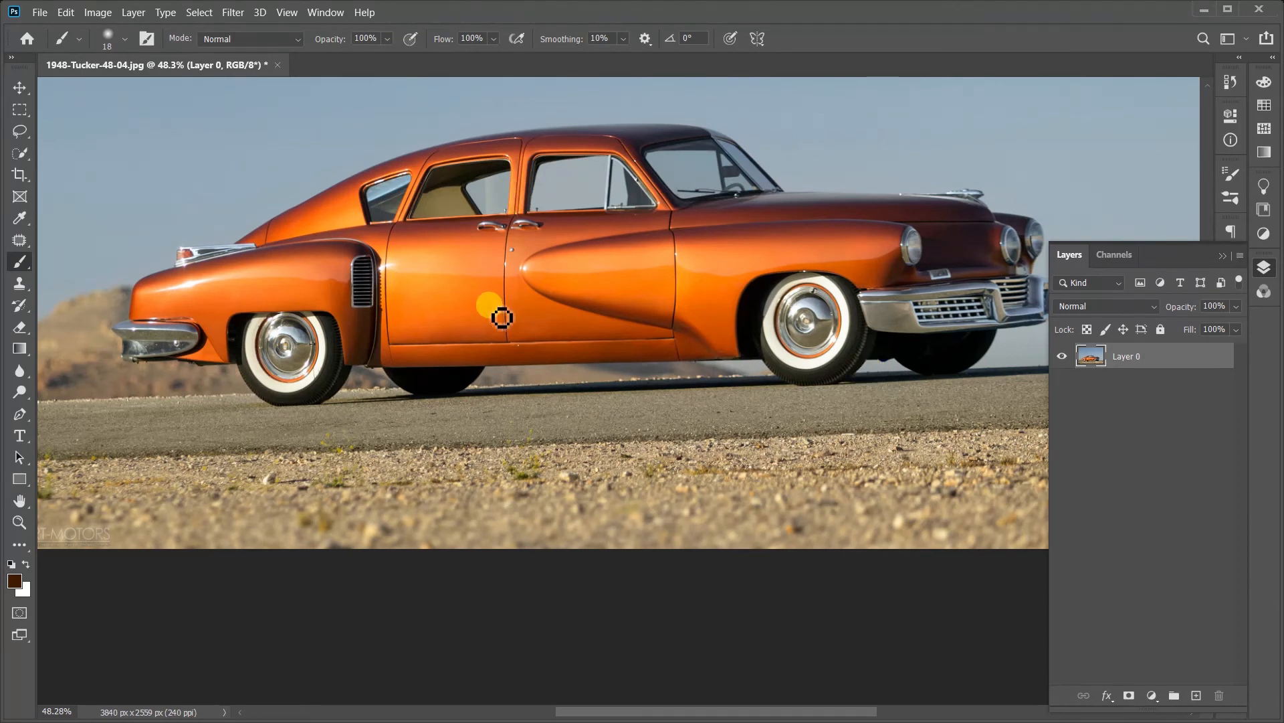
# Step: Inspect the cut-out gaps beneath the car at several zoom levels
pyautogui.moveTo(323, 282)
pyautogui.mouseDown()
pyautogui.moveTo(415, 334)
pyautogui.moveTo(400, 334)
pyautogui.mouseUp()
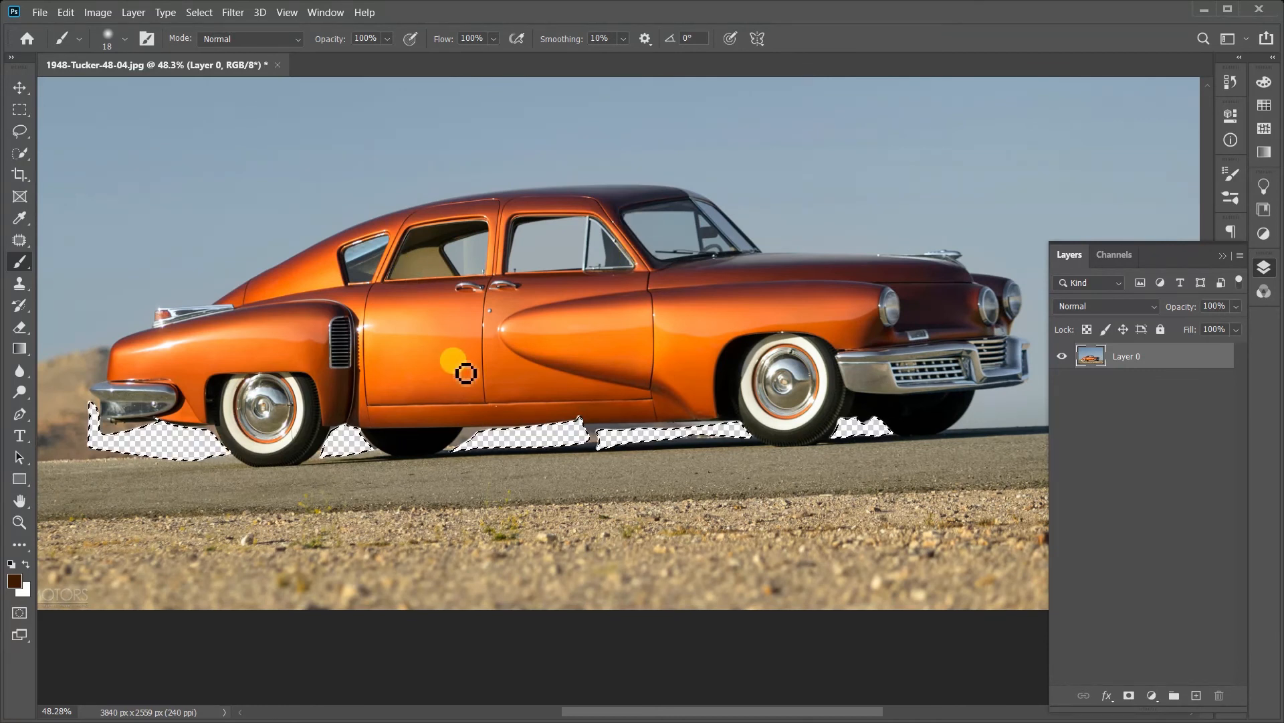
pyautogui.scroll(4, 535, 425)
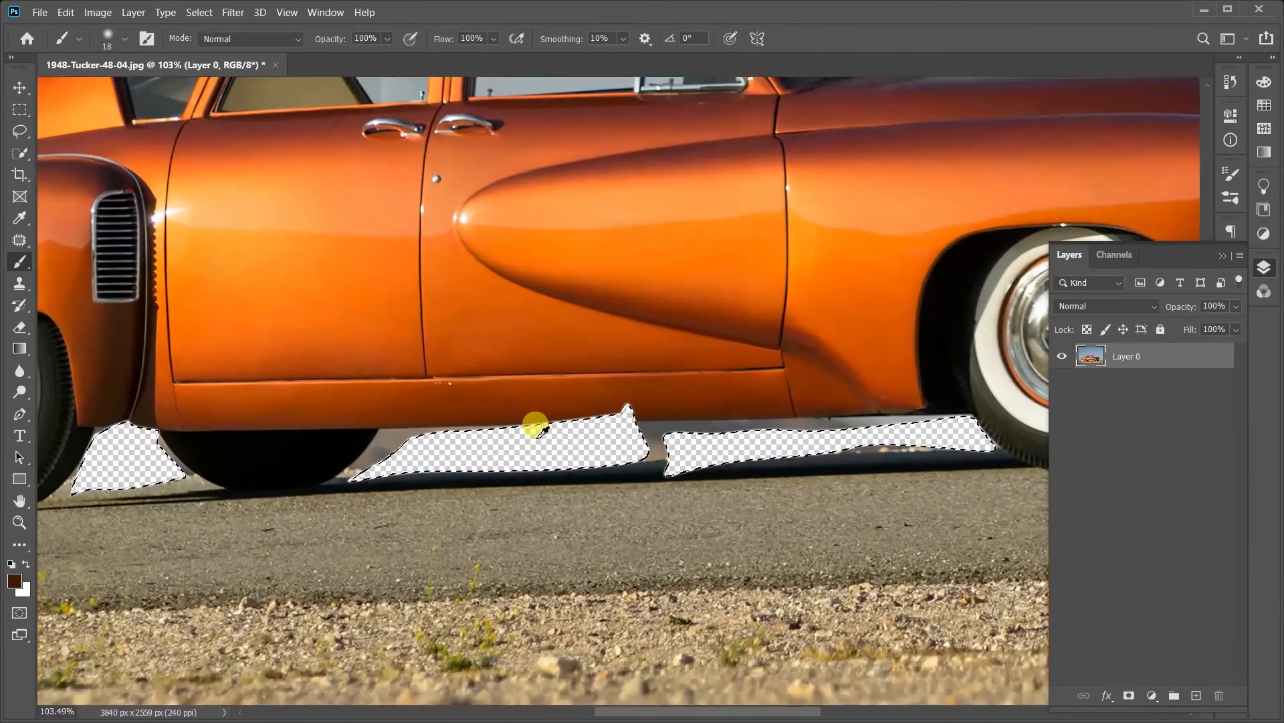
pyautogui.scroll(-3, 535, 424)
pyautogui.scroll(-7, 536, 425)
pyautogui.scroll(3, 536, 425)
pyautogui.scroll(2, 543, 557)
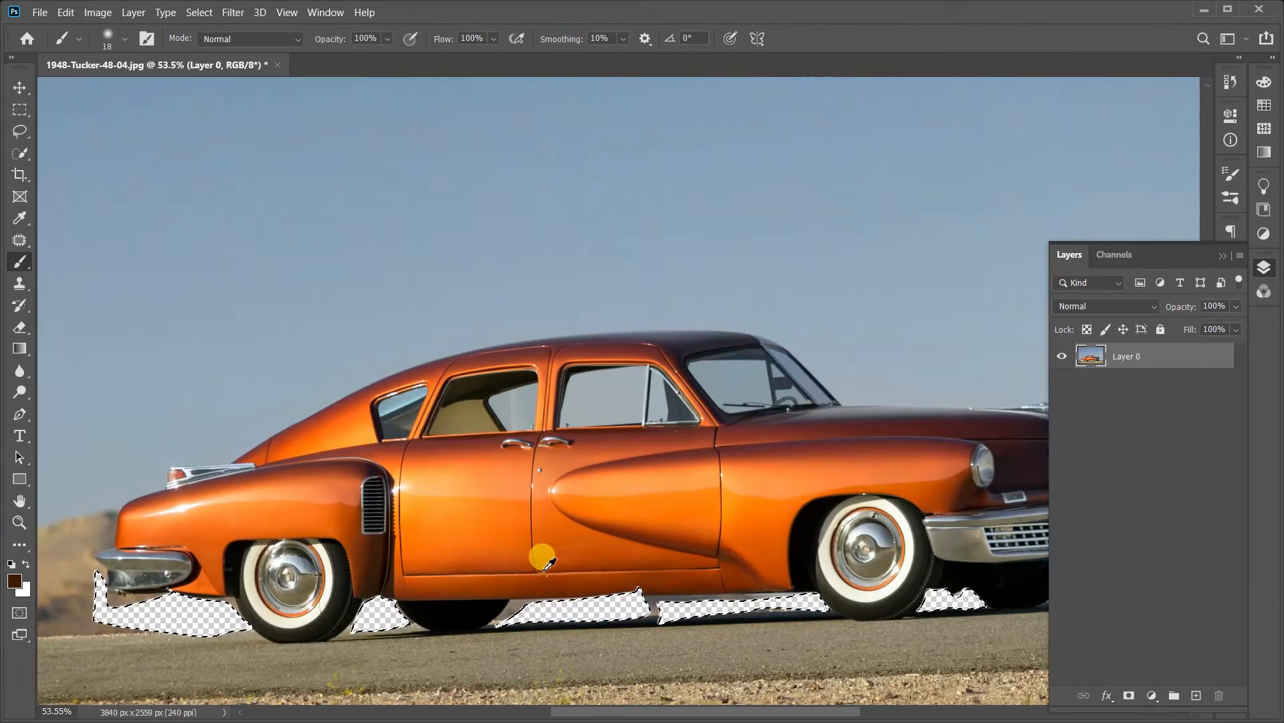
pyautogui.scroll(-2, 553, 578)
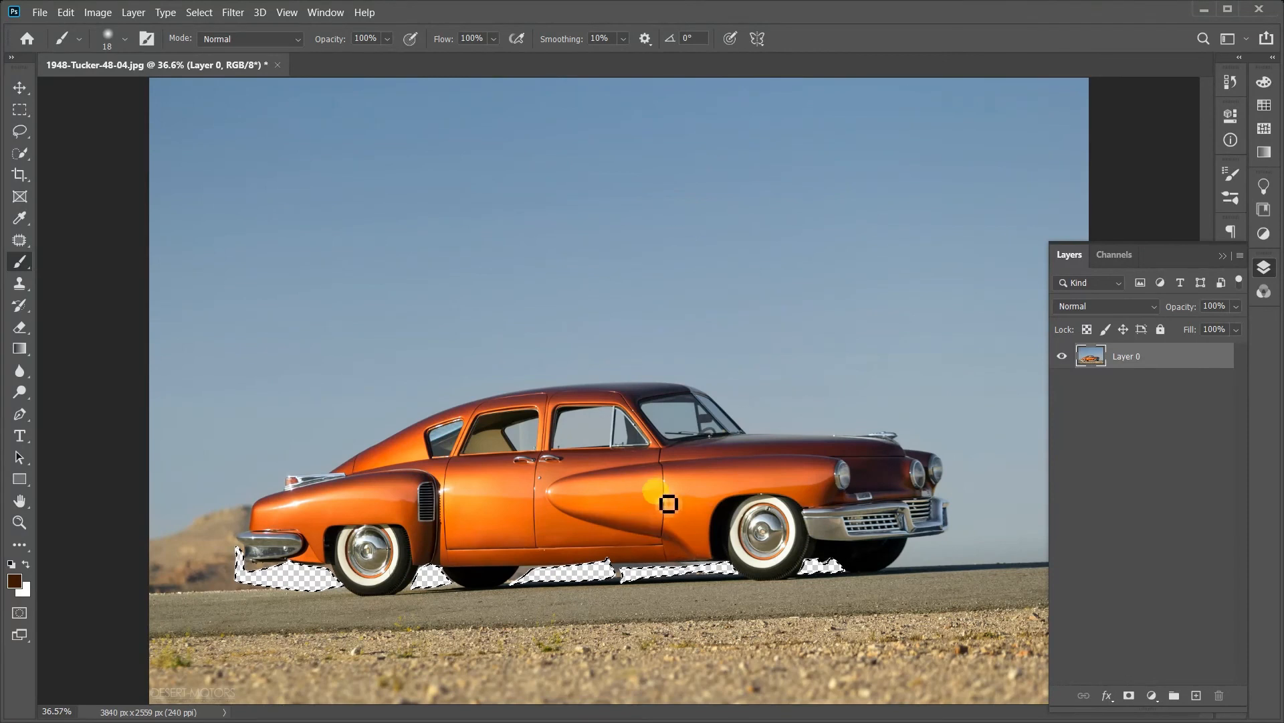
pyautogui.scroll(1, 632, 559)
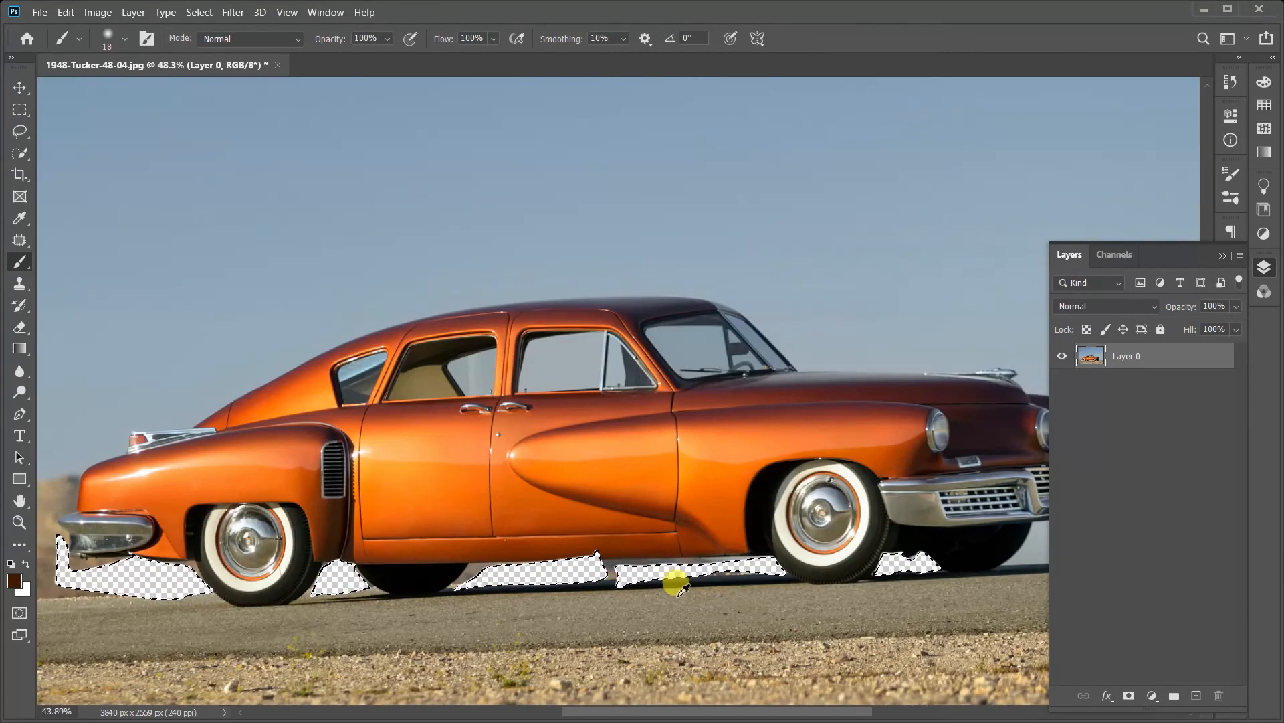
pyautogui.scroll(-1, 672, 581)
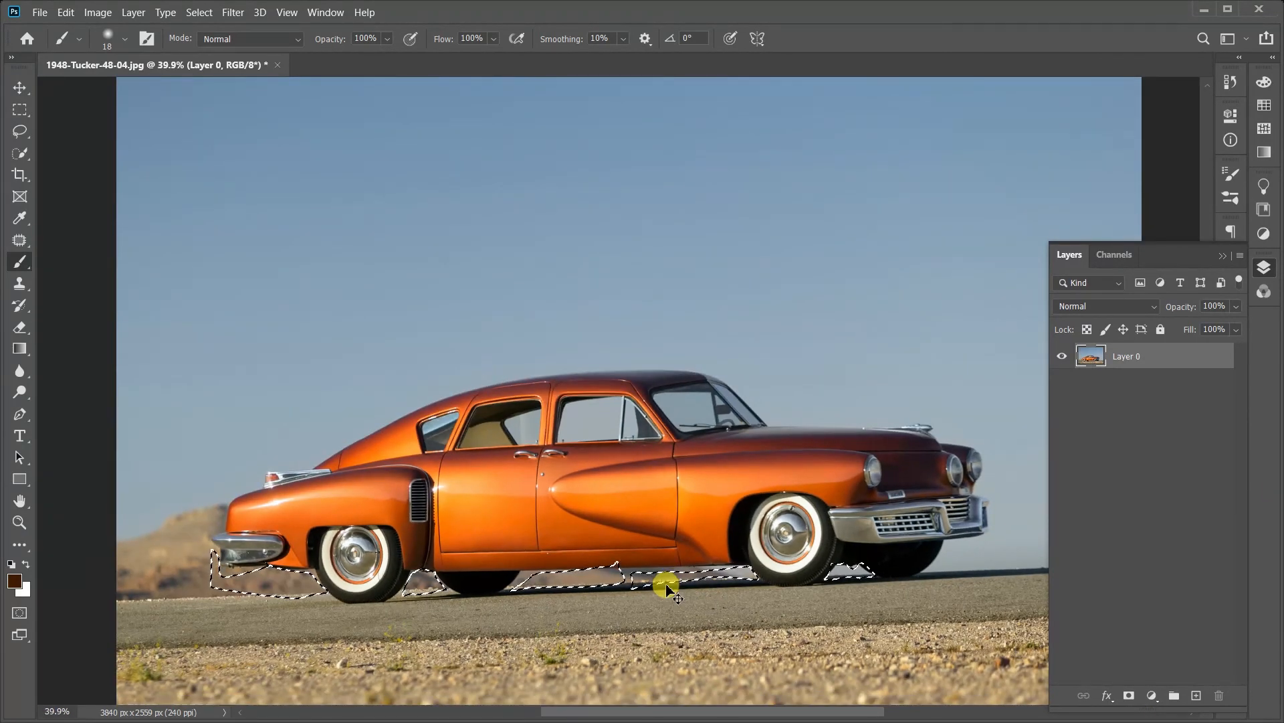
# Step: Try inverting the selection and deleting everything except the gap areas, and undo the deletion
pyautogui.hotkey('ctrl', 'shift', 'i')
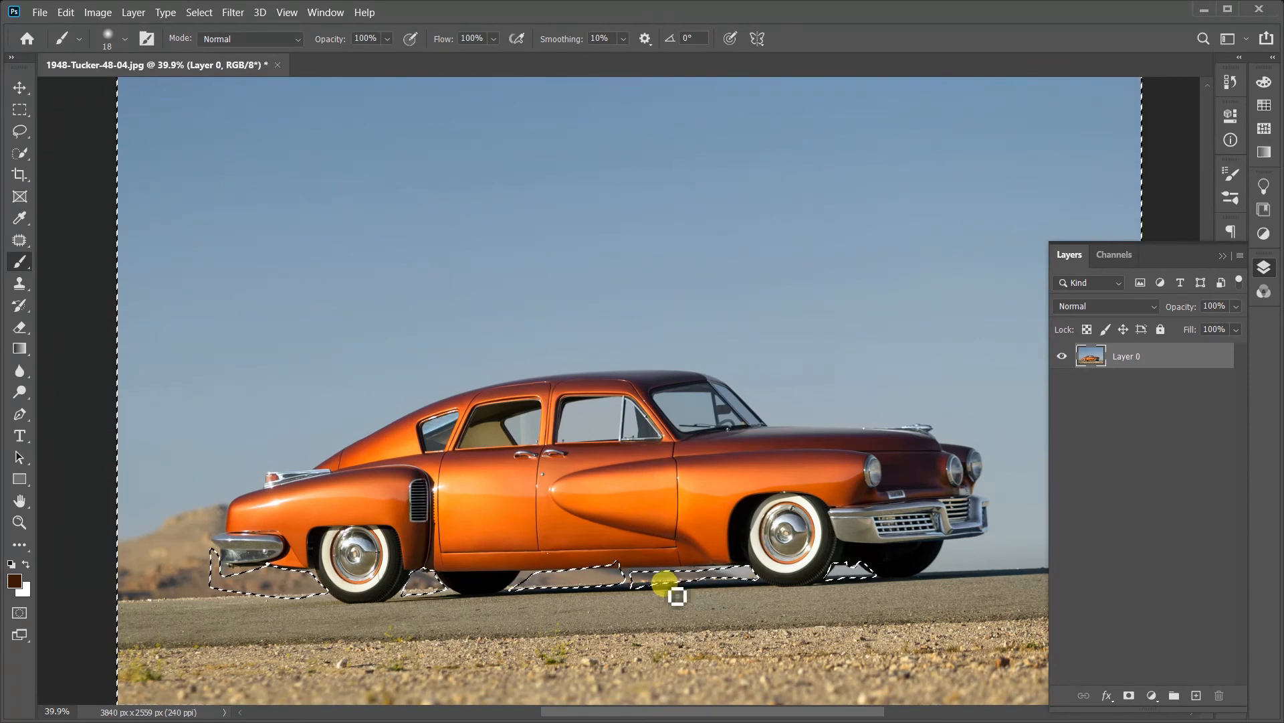
pyautogui.press('Delete')
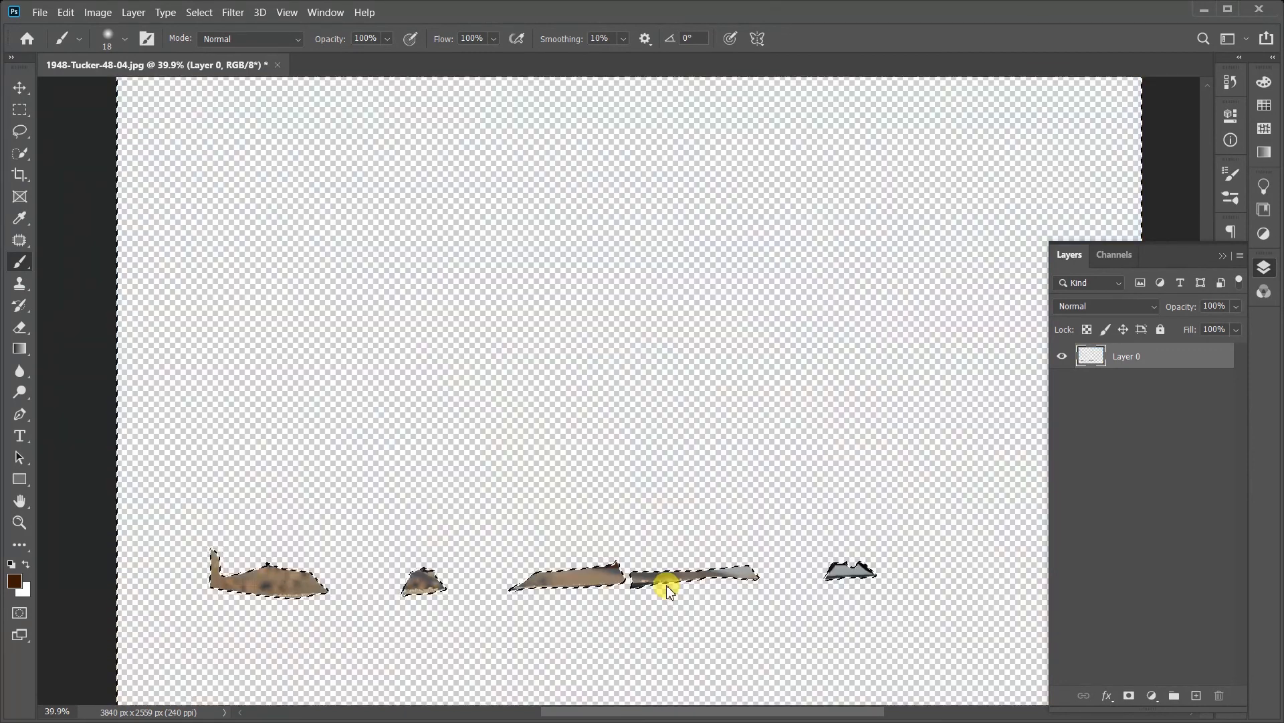
pyautogui.scroll(4, 665, 583)
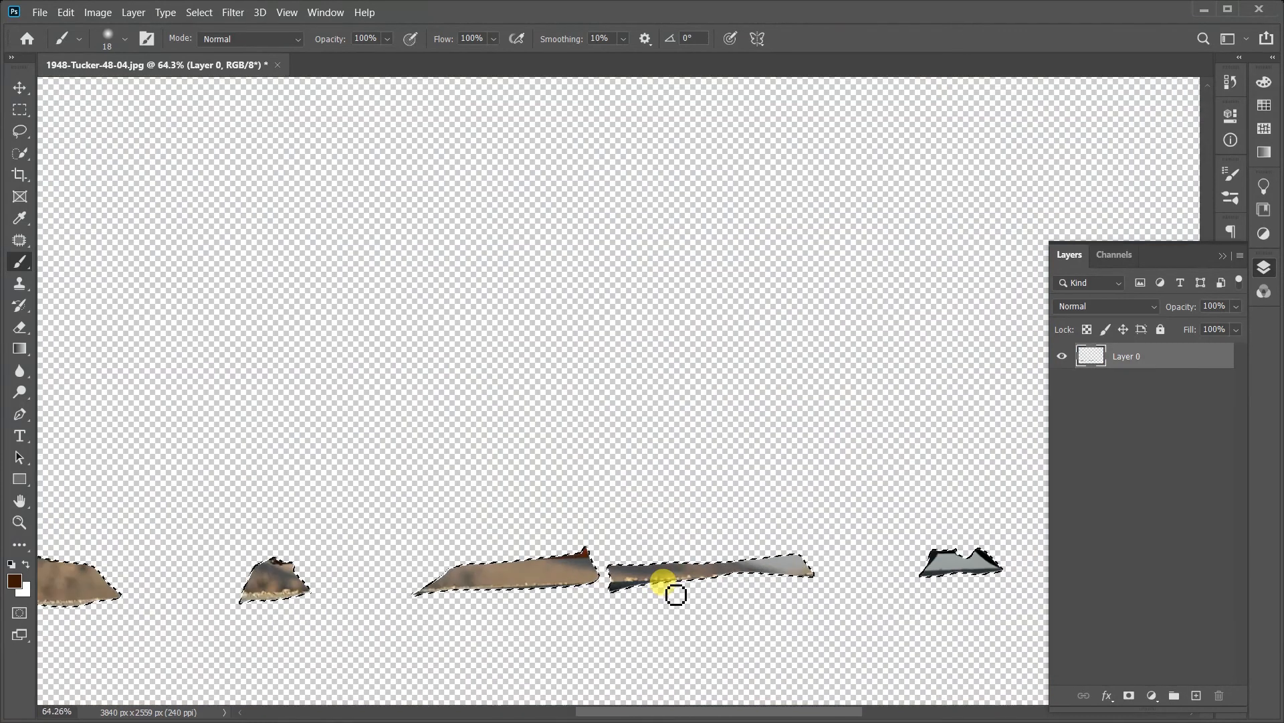
pyautogui.scroll(-7, 665, 582)
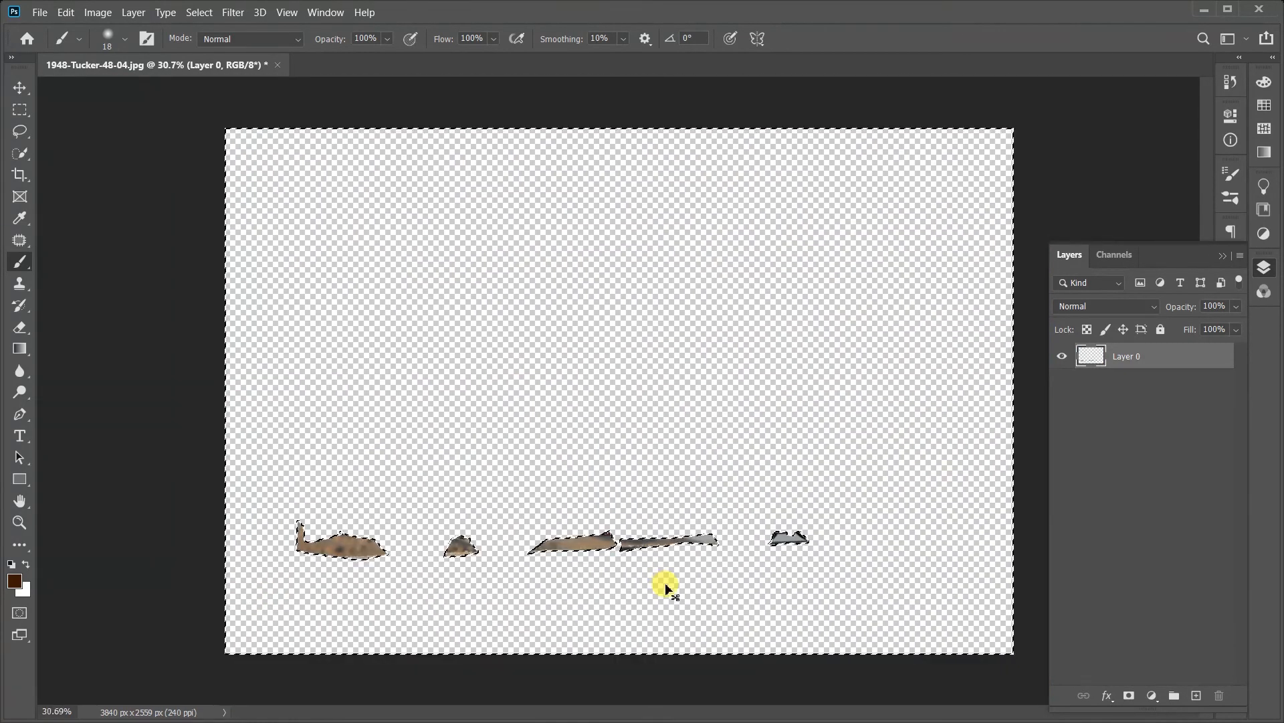
pyautogui.hotkey('ctrl', 'z')
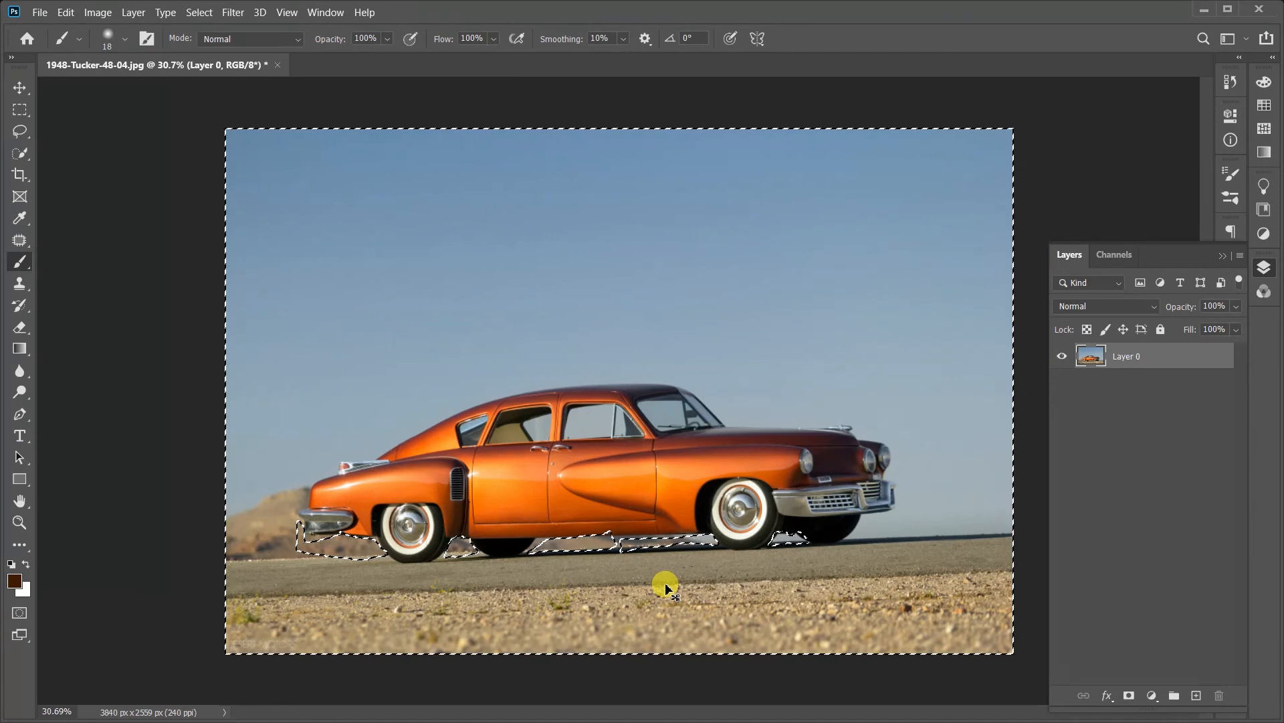
# Step: Deselect everything and zoom in on the car's roof and side windows with the Zoom tool
pyautogui.hotkey('ctrl', 'd')
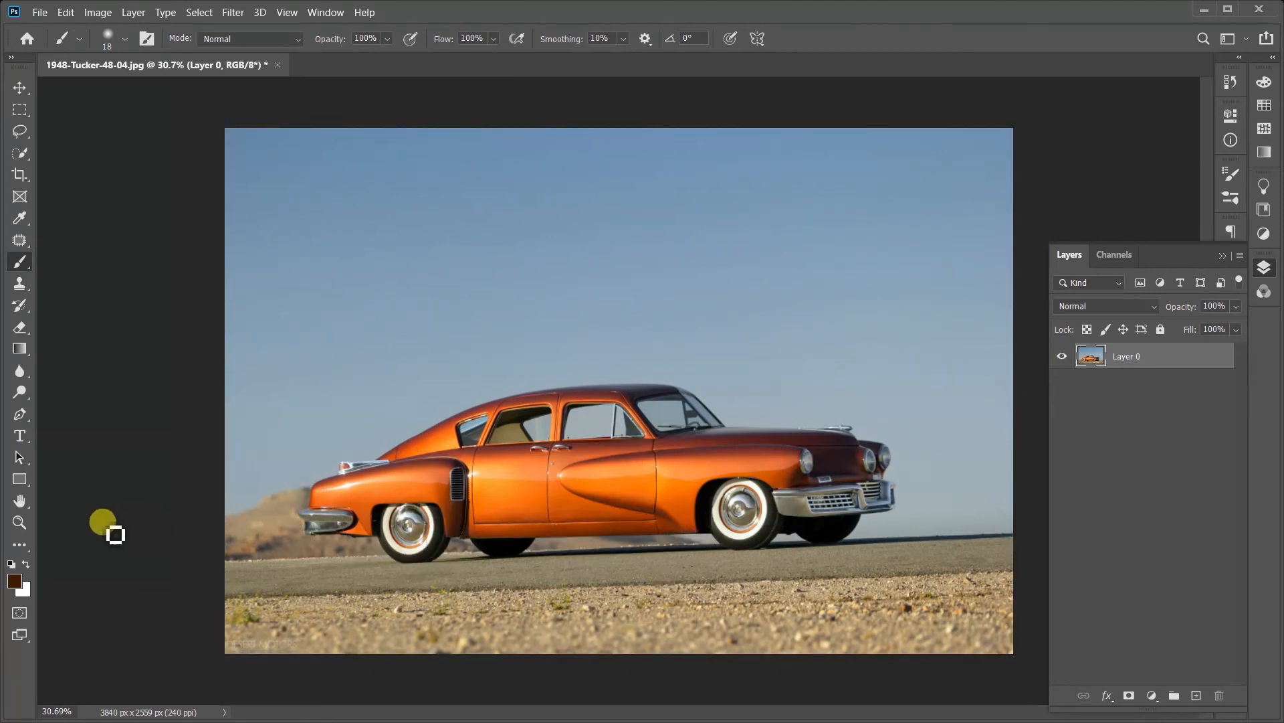
pyautogui.click(20, 521)
pyautogui.moveTo(287, 487); pyautogui.dragTo(376, 481)
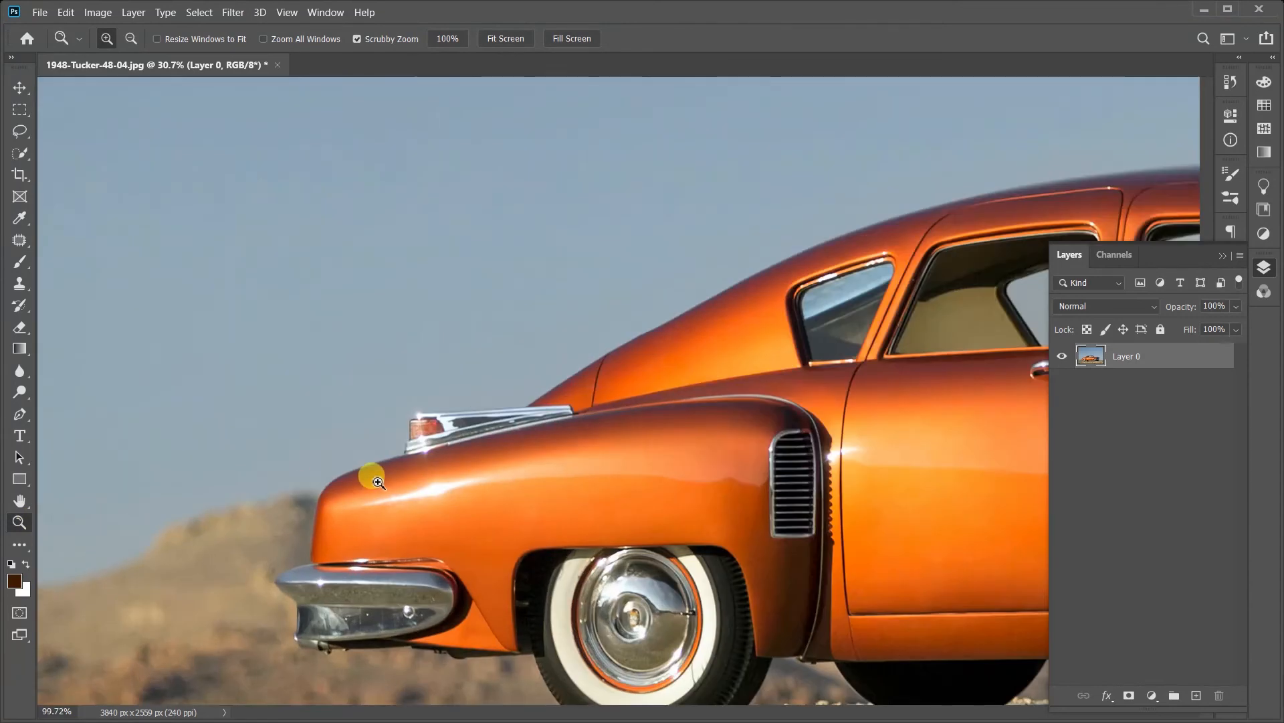
pyautogui.press('space')
pyautogui.moveTo(617, 438); pyautogui.dragTo(468, 478)
pyautogui.moveTo(566, 449); pyautogui.dragTo(586, 446)
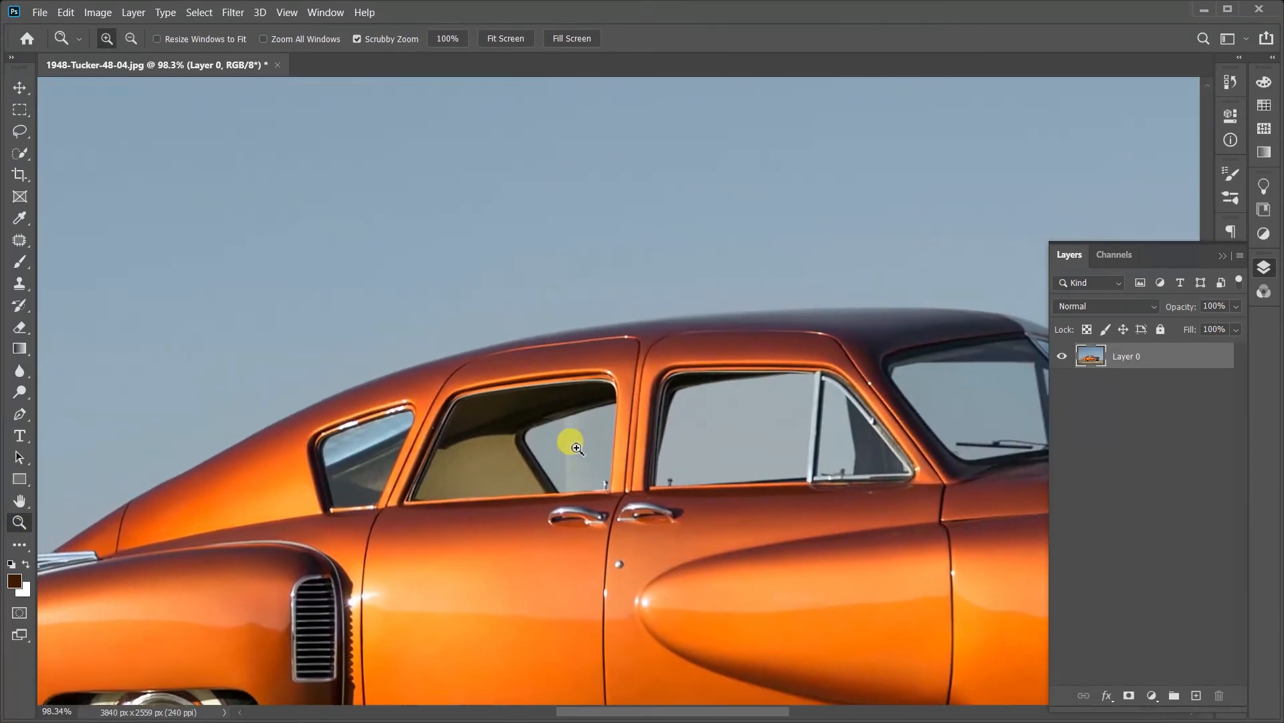
# Step: Begin a Pen tool path at the rear fender's edge and trace its upper curve to the base of the tail light
pyautogui.moveTo(323, 426); pyautogui.dragTo(299, 425)
pyautogui.moveTo(404, 445)
pyautogui.mouseDown()
pyautogui.moveTo(312, 454)
pyautogui.moveTo(402, 528)
pyautogui.moveTo(263, 432)
pyautogui.mouseUp()
pyautogui.hotkey('ctrl', '0')
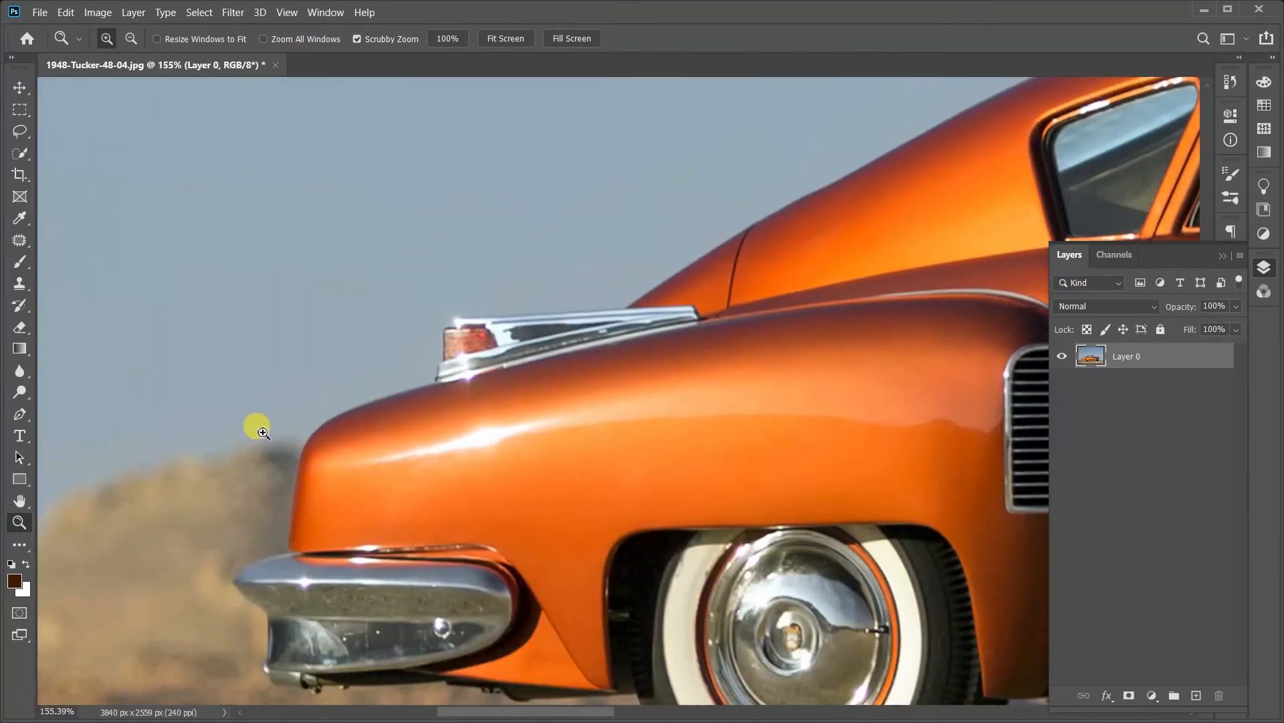
pyautogui.click(19, 414)
pyautogui.click(300, 465)
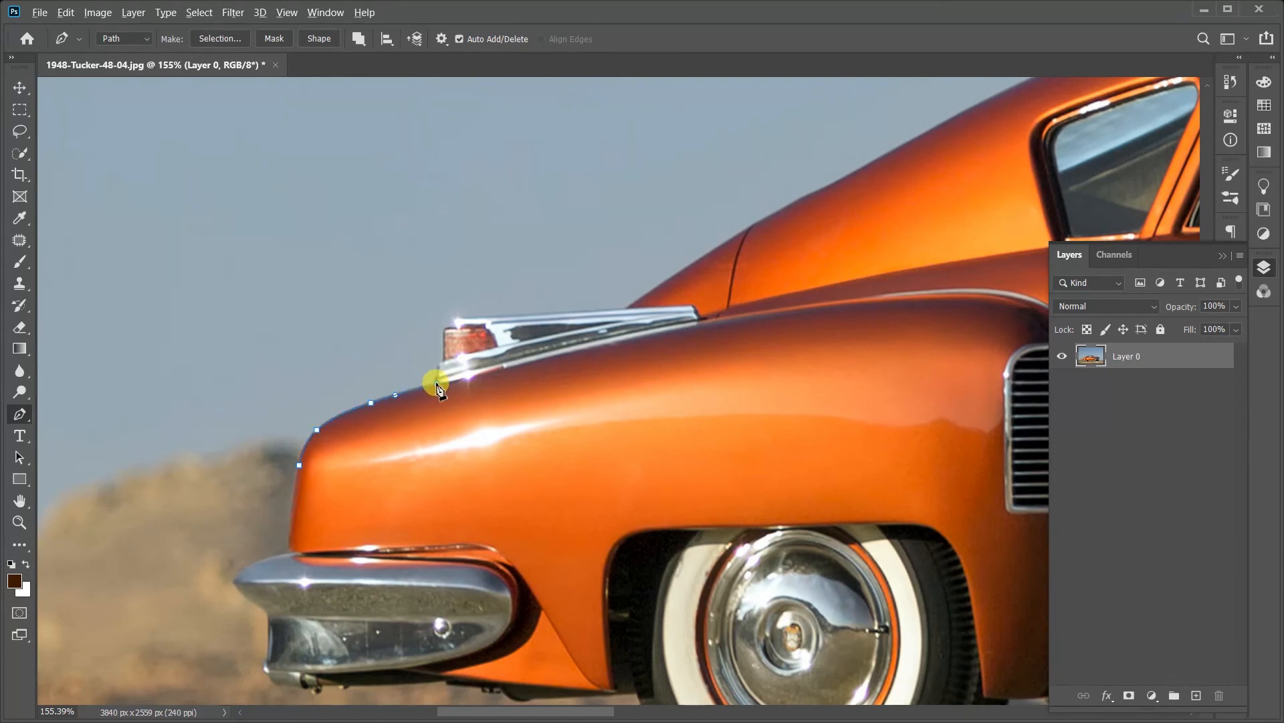
pyautogui.moveTo(438, 388); pyautogui.dragTo(445, 395)
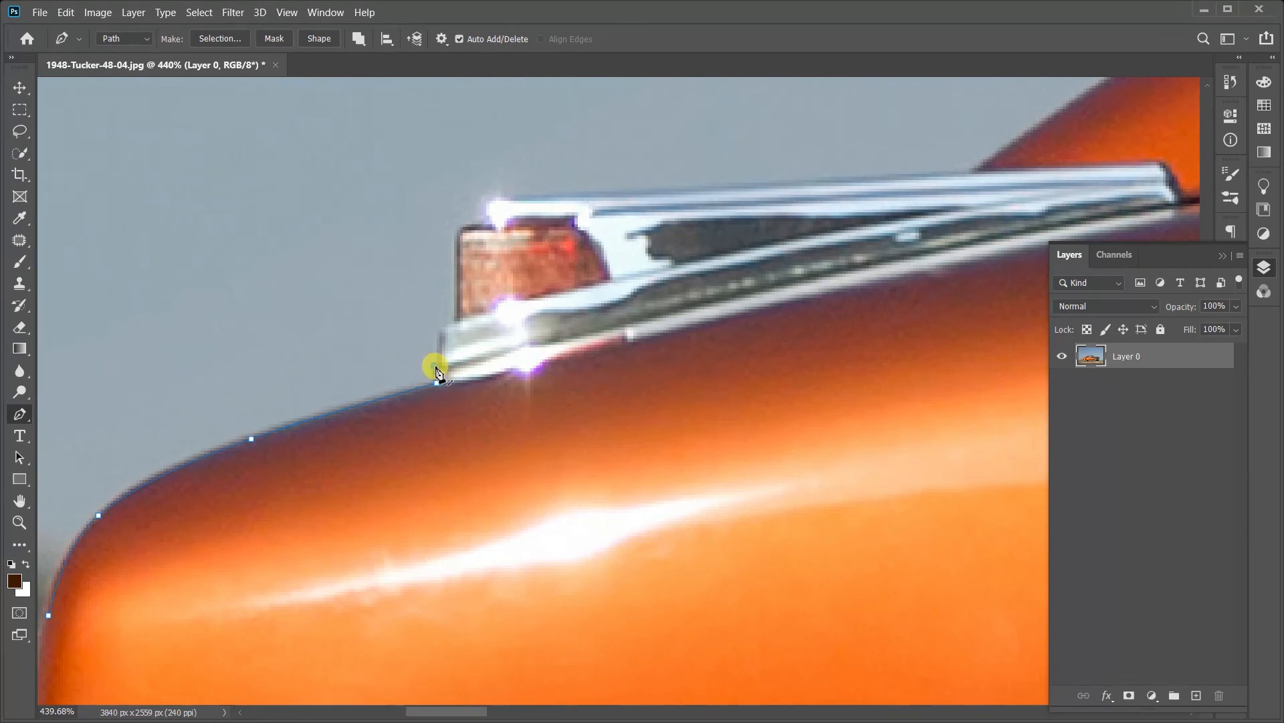
# Step: Trace the tail light and its chrome housing, ending where the chrome trim meets the rear body slope
pyautogui.click(458, 317)
pyautogui.scroll(2, 458, 321)
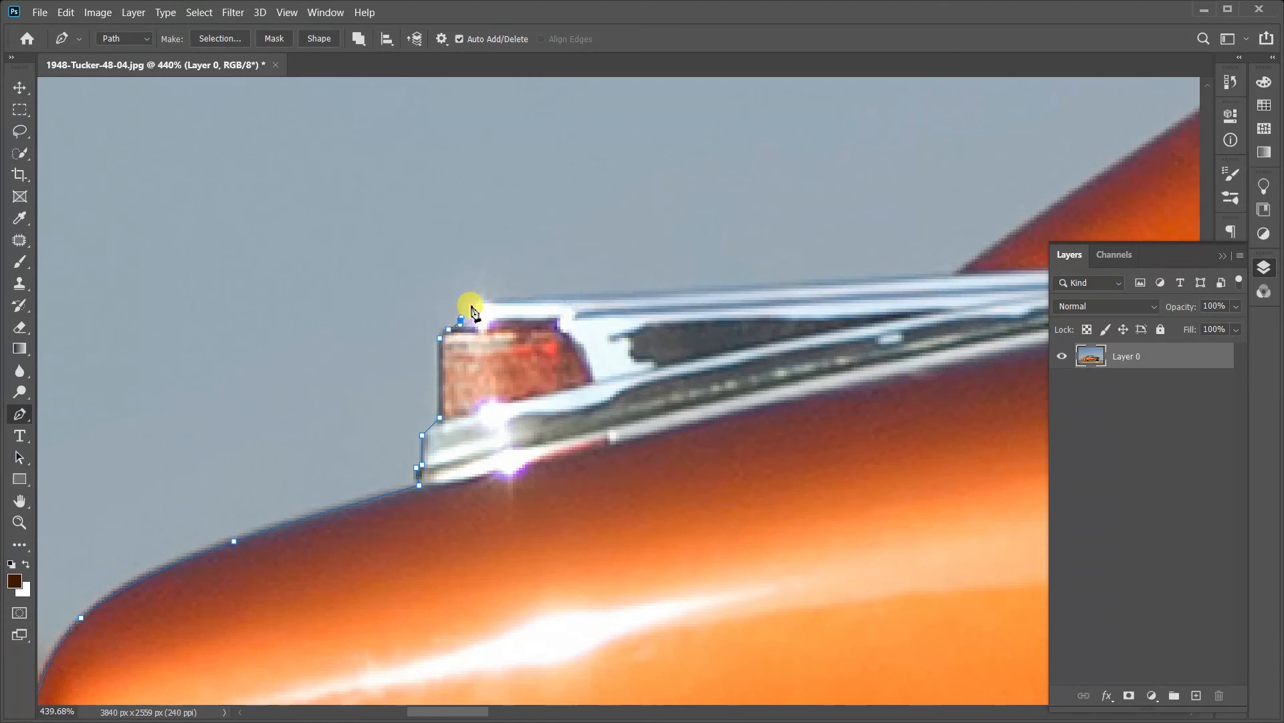
pyautogui.moveTo(514, 288); pyautogui.dragTo(355, 387)
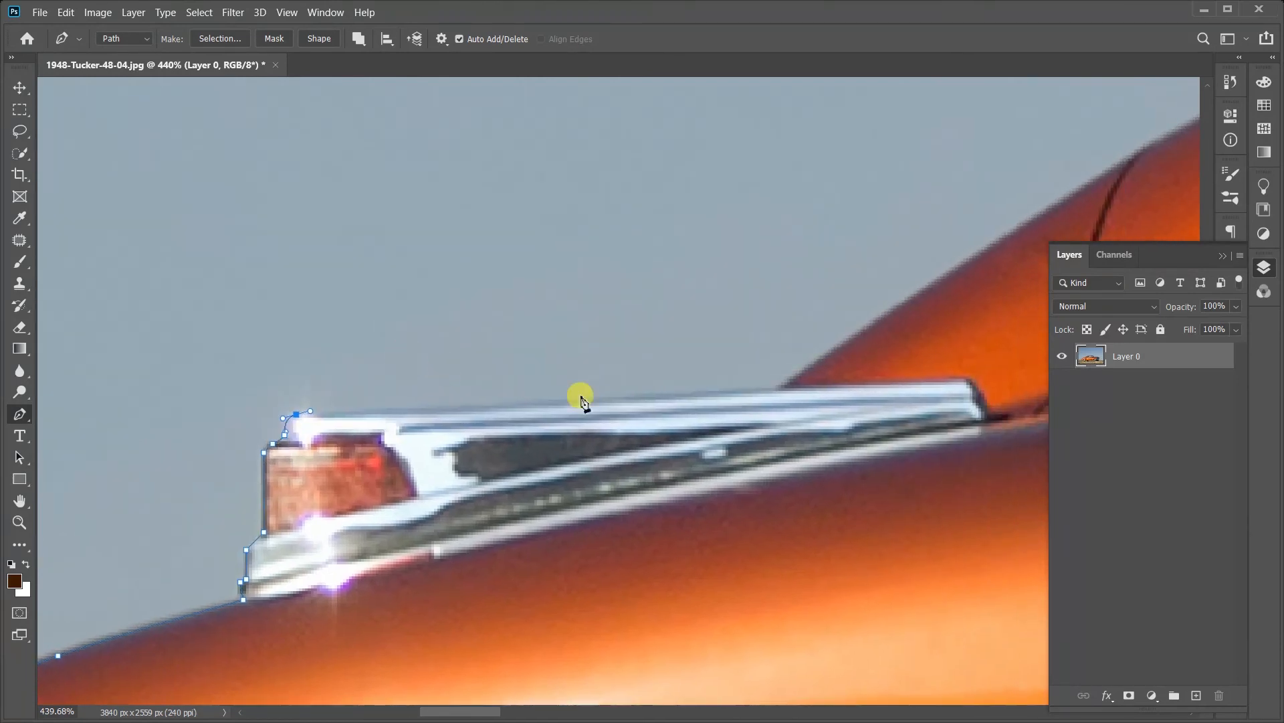
pyautogui.moveTo(698, 401); pyautogui.dragTo(223, 496)
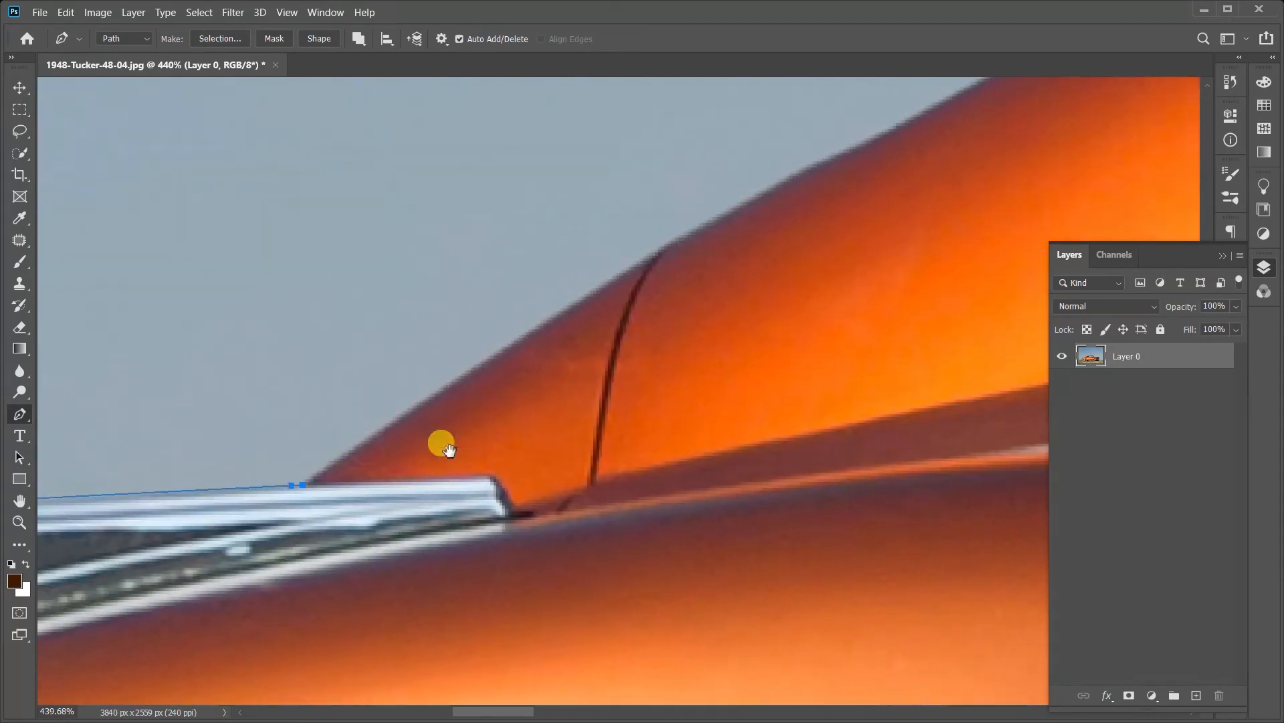
# Step: Continue the path up the sloping rear body edge towards the rear quarter window
pyautogui.moveTo(401, 411); pyautogui.dragTo(352, 491)
pyautogui.moveTo(441, 436); pyautogui.dragTo(461, 423)
pyautogui.moveTo(462, 422); pyautogui.dragTo(301, 559)
pyautogui.moveTo(424, 481); pyautogui.dragTo(450, 468)
pyautogui.moveTo(716, 318); pyautogui.dragTo(309, 594)
pyautogui.moveTo(400, 536); pyautogui.dragTo(410, 531)
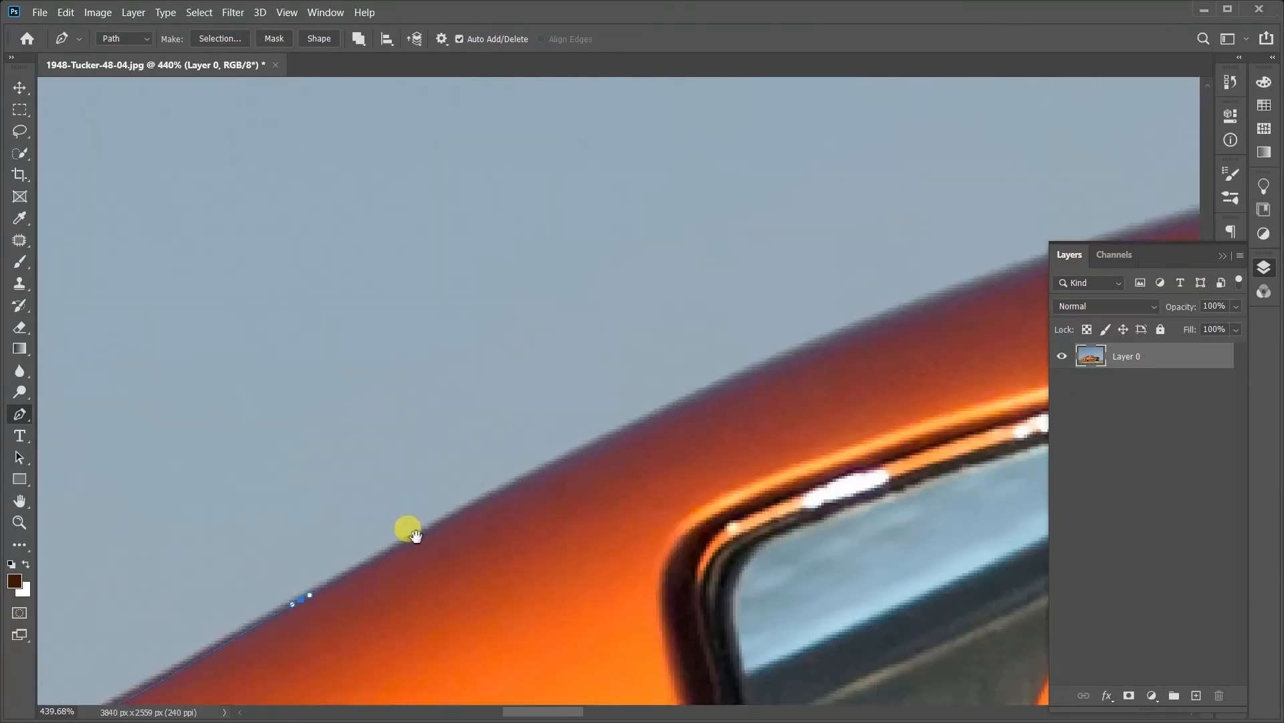
# Step: Extend the path with smooth curved anchors along the rear half of the roof edge
pyautogui.moveTo(736, 382); pyautogui.dragTo(450, 603)
pyautogui.moveTo(635, 529); pyautogui.dragTo(140, 666)
pyautogui.moveTo(301, 619); pyautogui.dragTo(327, 614)
pyautogui.moveTo(524, 558); pyautogui.dragTo(203, 586)
pyautogui.moveTo(355, 554); pyautogui.dragTo(380, 548)
pyautogui.moveTo(892, 473); pyautogui.dragTo(926, 468)
pyautogui.moveTo(923, 465); pyautogui.dragTo(314, 582)
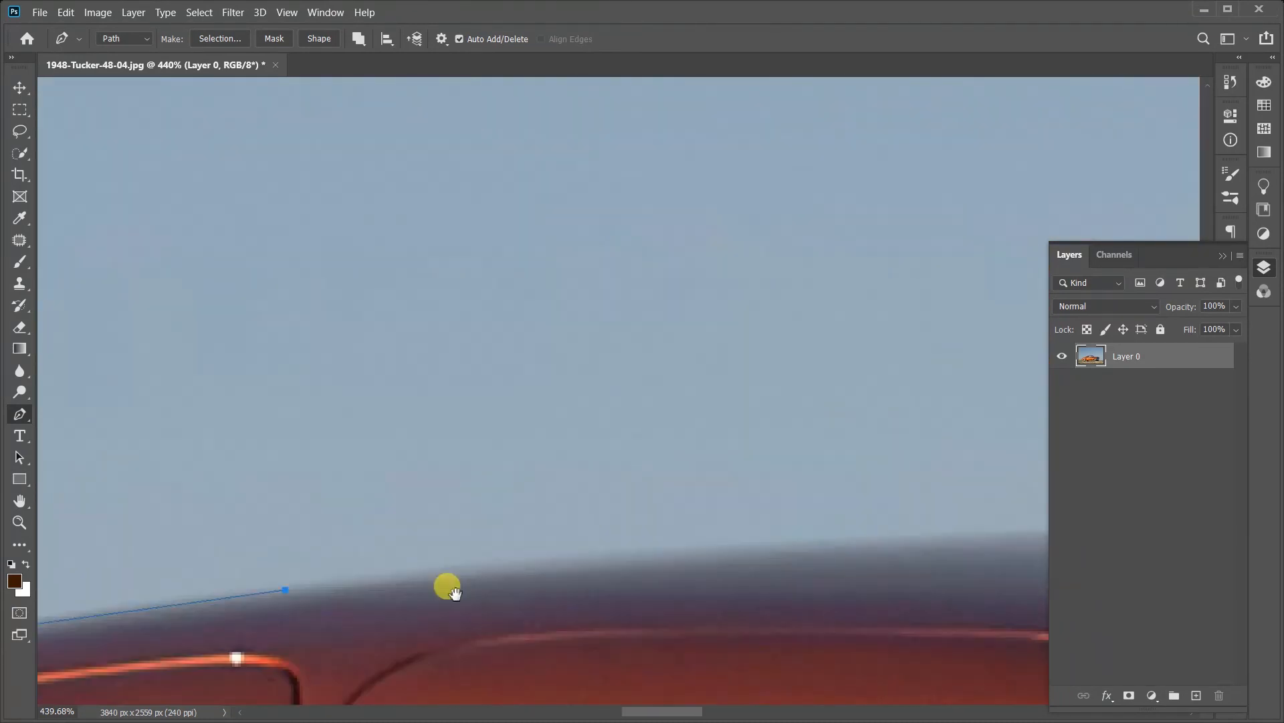
# Step: Trace the front half of the roof and the windshield post down to the start of the hood
pyautogui.moveTo(836, 549); pyautogui.dragTo(200, 538)
pyautogui.moveTo(539, 542); pyautogui.dragTo(605, 545)
pyautogui.moveTo(736, 542); pyautogui.dragTo(441, 533)
pyautogui.moveTo(603, 585); pyautogui.dragTo(347, 174)
pyautogui.click(700, 615)
pyautogui.moveTo(676, 596); pyautogui.dragTo(356, 576)
pyautogui.moveTo(415, 604); pyautogui.dragTo(459, 606)
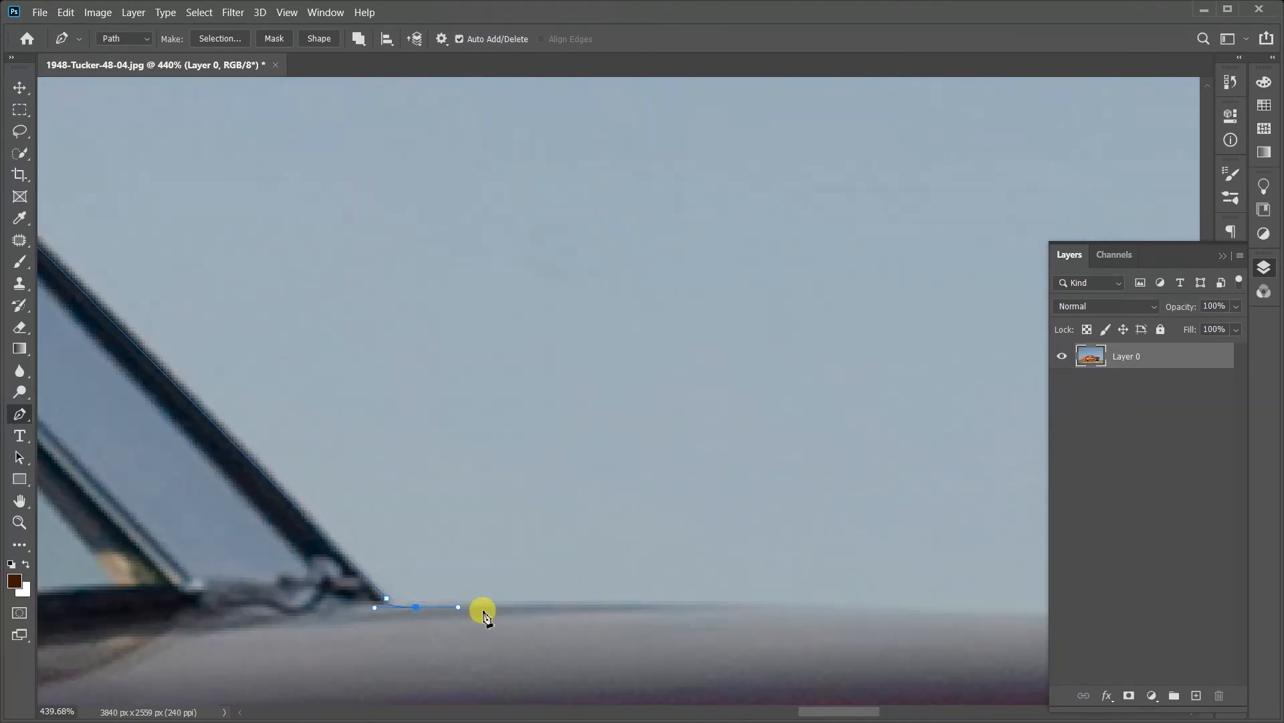
# Step: Continue the path along the hood and around the ridges and nose of the hood ornament
pyautogui.moveTo(937, 589); pyautogui.dragTo(201, 528)
pyautogui.click(534, 533)
pyautogui.click(542, 518)
pyautogui.click(554, 521)
pyautogui.click(560, 530)
pyautogui.moveTo(837, 522); pyautogui.dragTo(465, 590)
pyautogui.click(768, 551)
pyautogui.moveTo(937, 635); pyautogui.dragTo(599, 501)
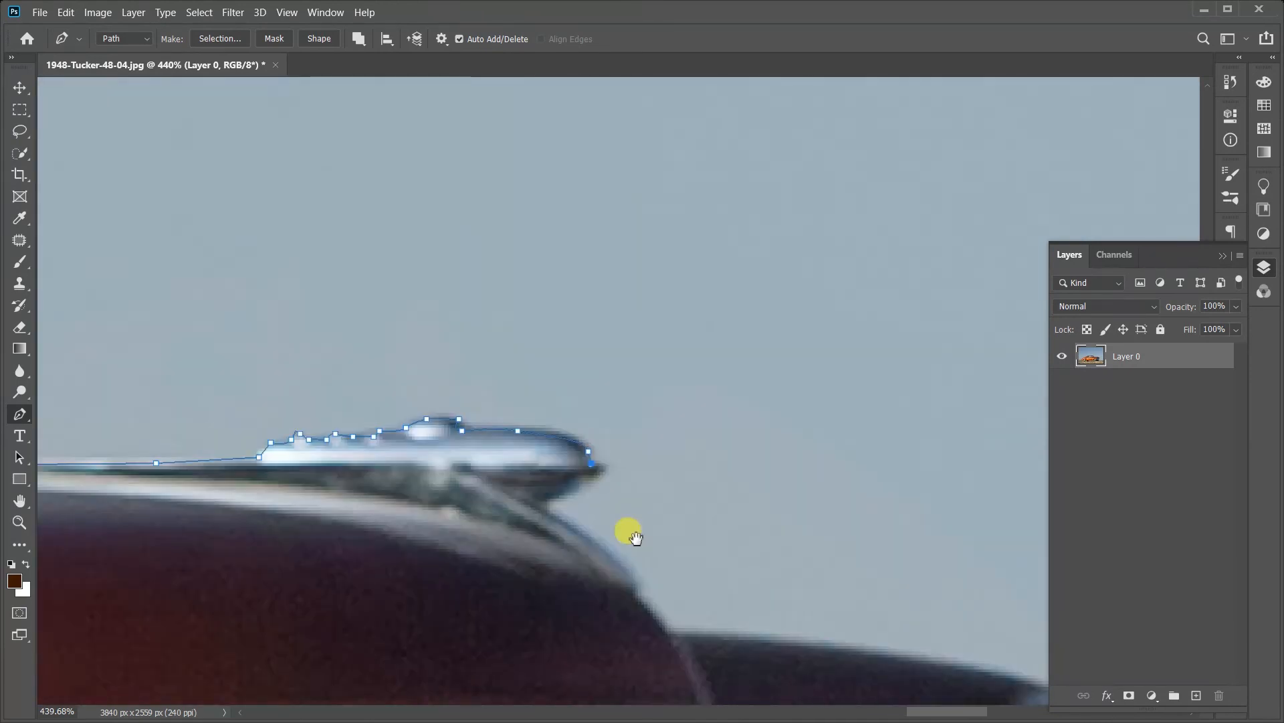
# Step: Trace from the hood ornament over the far front fender and around the far headlight's outer curve
pyautogui.click(606, 566)
pyautogui.moveTo(695, 622); pyautogui.dragTo(230, 450)
pyautogui.moveTo(395, 458); pyautogui.dragTo(421, 464)
pyautogui.click(566, 499)
pyautogui.moveTo(649, 628); pyautogui.dragTo(659, 337)
pyautogui.moveTo(623, 510); pyautogui.dragTo(568, 593)
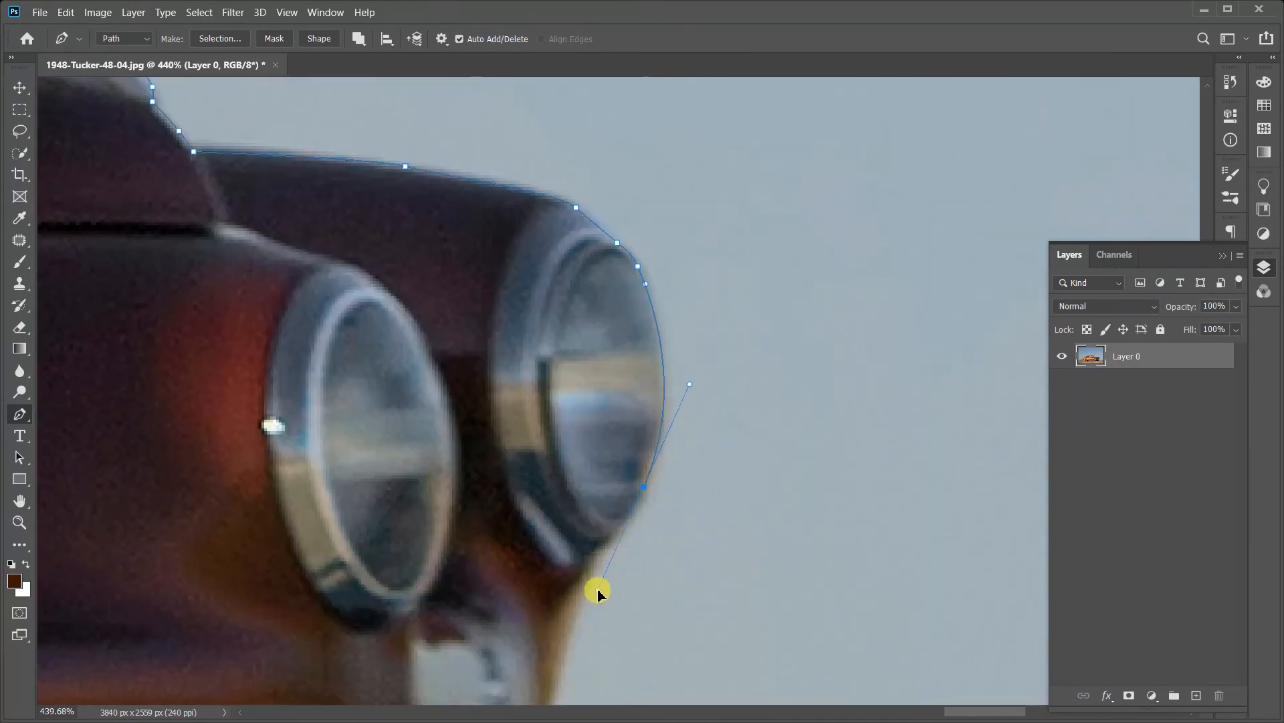
# Step: Continue the path down the car's front, around the bumper end and along the bumper's lower edge to the tire
pyautogui.moveTo(619, 656); pyautogui.dragTo(666, 338)
pyautogui.click(657, 400)
pyautogui.click(774, 444)
pyautogui.moveTo(838, 631); pyautogui.dragTo(729, 379)
pyautogui.moveTo(636, 576); pyautogui.dragTo(950, 452)
pyautogui.click(947, 481)
pyautogui.moveTo(838, 496); pyautogui.dragTo(805, 502)
pyautogui.click(721, 507)
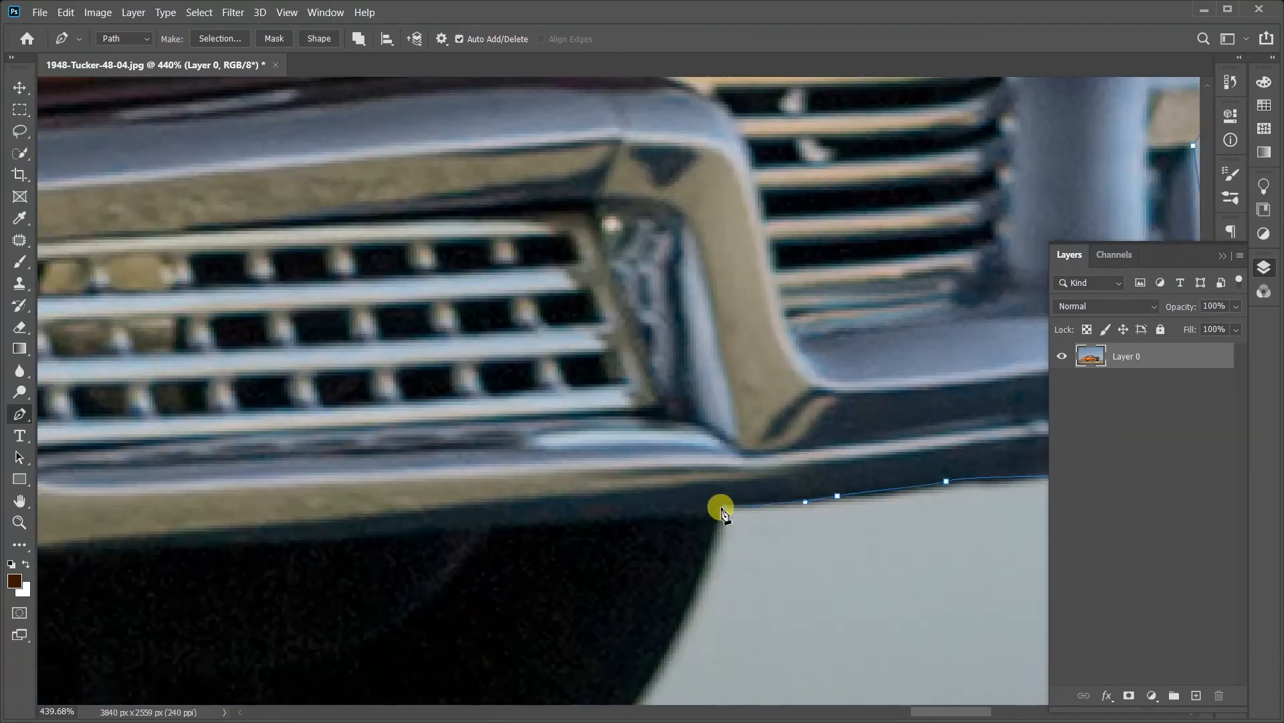
# Step: Trace the far front tire and the underbody edge above the gap to the near front tire
pyautogui.moveTo(675, 629); pyautogui.dragTo(770, 445)
pyautogui.moveTo(709, 548); pyautogui.dragTo(846, 402)
pyautogui.click(740, 505)
pyautogui.moveTo(410, 516); pyautogui.dragTo(706, 524)
pyautogui.click(565, 399)
pyautogui.moveTo(568, 408); pyautogui.dragTo(547, 425)
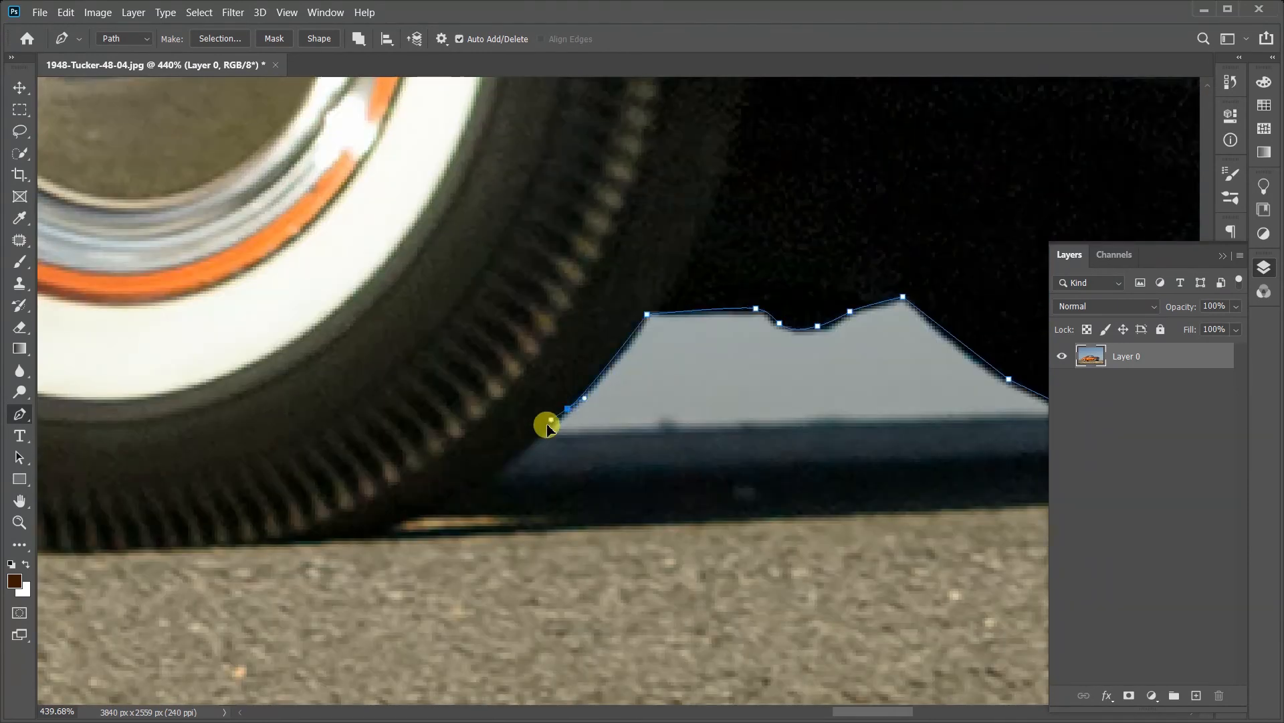
# Step: Outline the bottom of the near front tire and bring the path up its rear side onto the sill's lower edge
pyautogui.click(527, 446)
pyautogui.moveTo(377, 533); pyautogui.dragTo(360, 538)
pyautogui.moveTo(268, 562); pyautogui.dragTo(707, 480)
pyautogui.click(542, 464)
pyautogui.moveTo(399, 442); pyautogui.dragTo(649, 513)
pyautogui.click(585, 464)
pyautogui.moveTo(510, 368); pyautogui.dragTo(494, 347)
pyautogui.moveTo(356, 335); pyautogui.dragTo(342, 332)
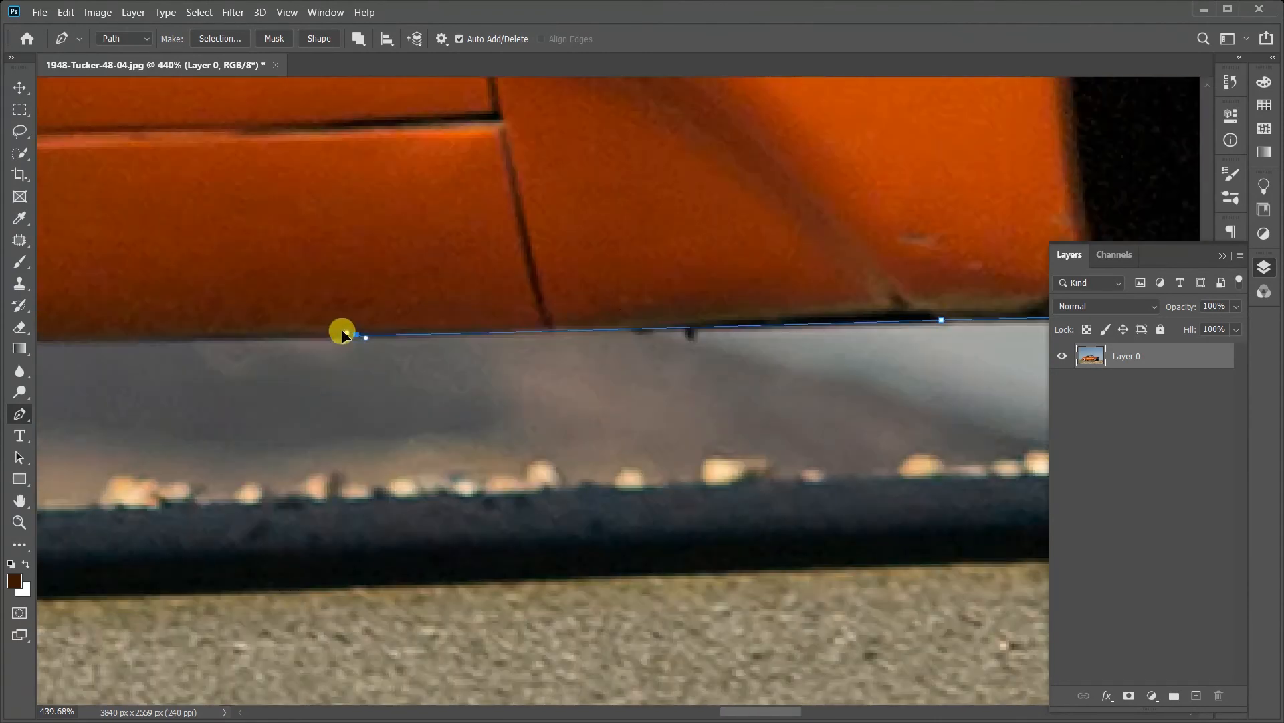
# Step: Continue the path along the sill and down the front curve of the black wheel shape beneath it
pyautogui.moveTo(221, 435); pyautogui.dragTo(904, 455)
pyautogui.click(308, 355)
pyautogui.moveTo(208, 442); pyautogui.dragTo(896, 452)
pyautogui.click(144, 386)
pyautogui.moveTo(81, 535); pyautogui.dragTo(850, 443)
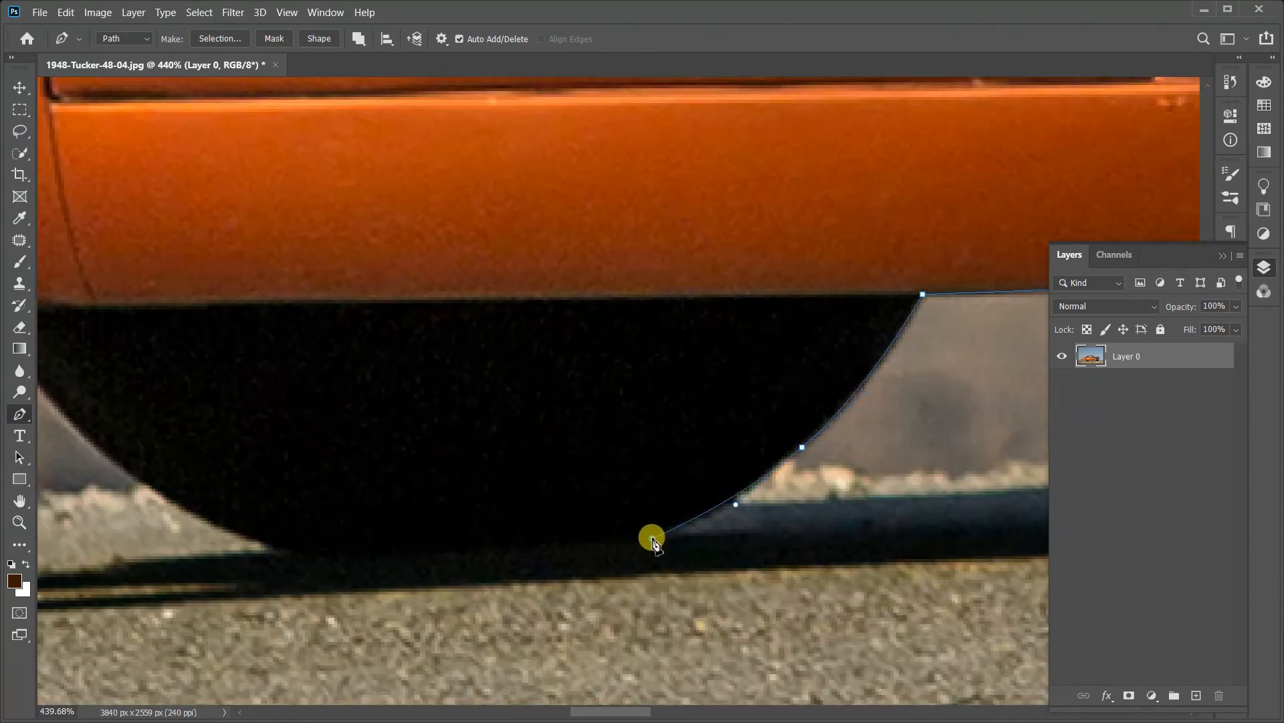
pyautogui.moveTo(570, 554); pyautogui.dragTo(615, 542)
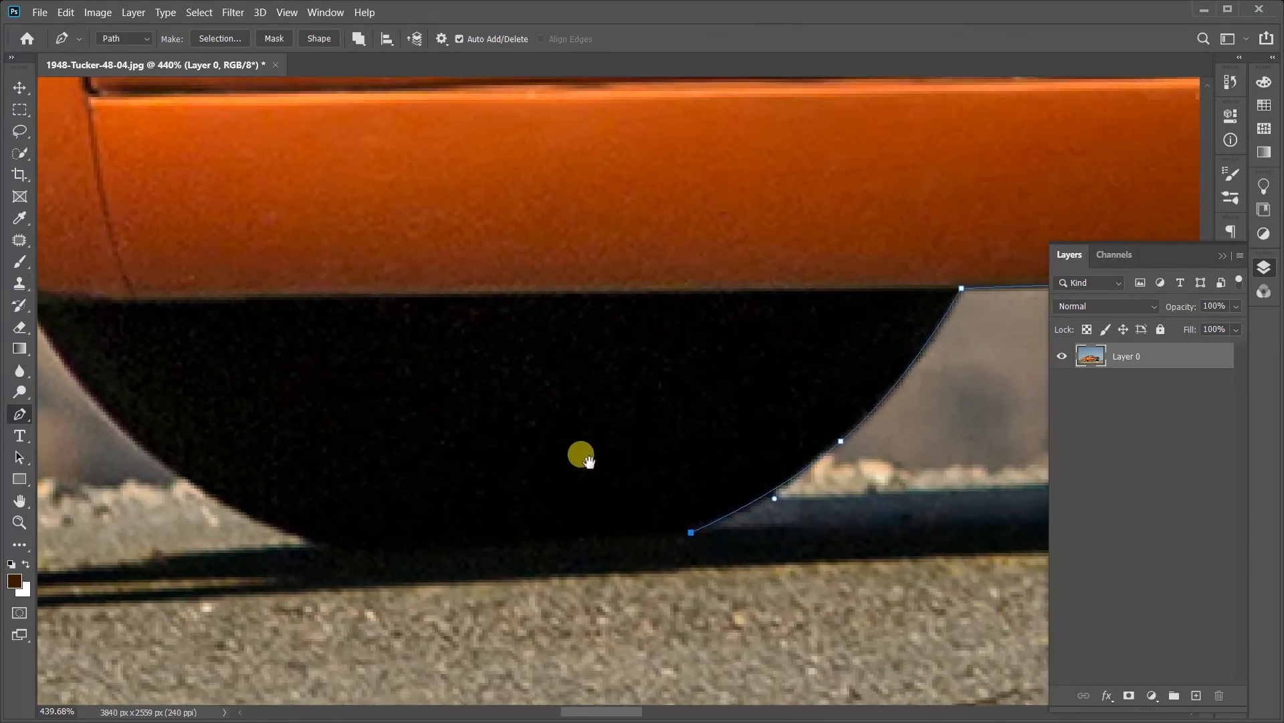
# Step: Examine the lower body and the black wheel shape beneath the sill around the path's last anchor
pyautogui.moveTo(460, 459); pyautogui.dragTo(728, 460)
pyautogui.moveTo(984, 422); pyautogui.dragTo(533, 481)
pyautogui.moveTo(470, 364); pyautogui.dragTo(607, 501)
pyautogui.moveTo(514, 249); pyautogui.dragTo(642, 497)
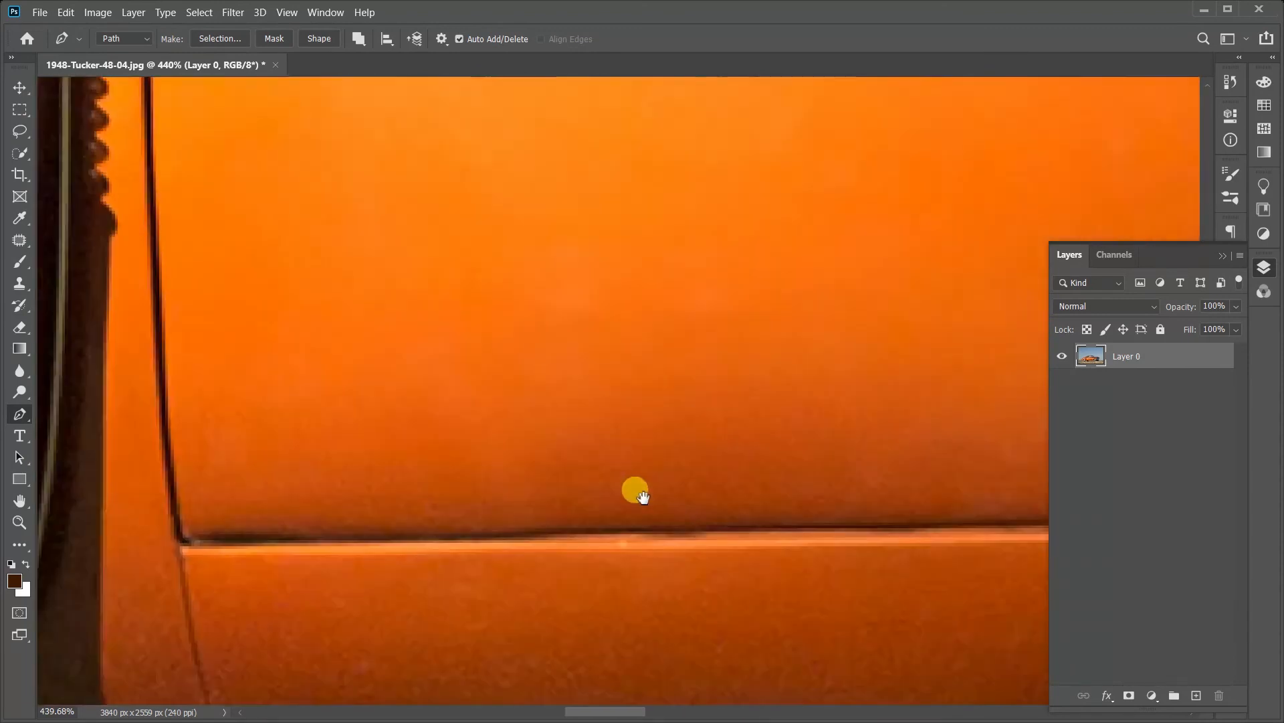
pyautogui.moveTo(588, 562); pyautogui.dragTo(702, 313)
pyautogui.moveTo(602, 602); pyautogui.dragTo(348, 416)
pyautogui.moveTo(845, 360); pyautogui.dragTo(241, 341)
pyautogui.moveTo(416, 461); pyautogui.dragTo(843, 391)
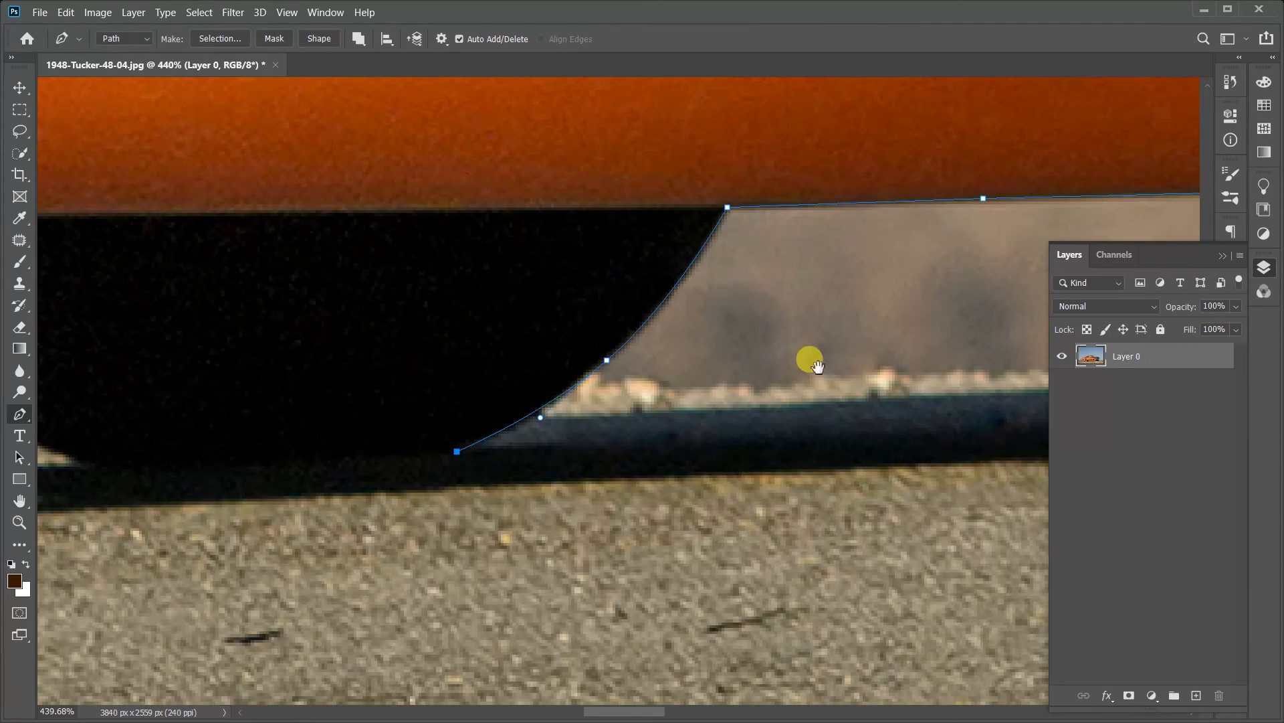
pyautogui.moveTo(507, 362); pyautogui.dragTo(533, 393)
pyautogui.moveTo(769, 321); pyautogui.dragTo(818, 348)
pyautogui.moveTo(702, 426); pyautogui.dragTo(610, 358)
pyautogui.scroll(4, 605, 354)
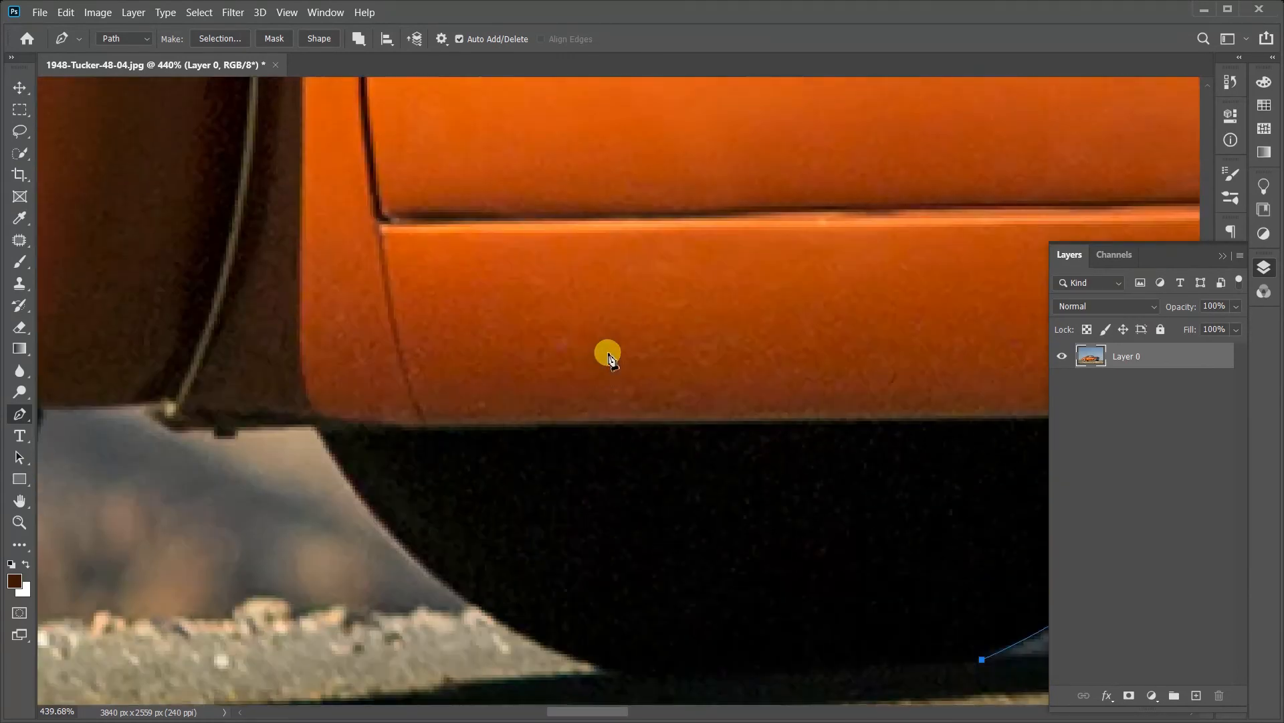
pyautogui.scroll(-3, 606, 353)
pyautogui.scroll(-1, 608, 355)
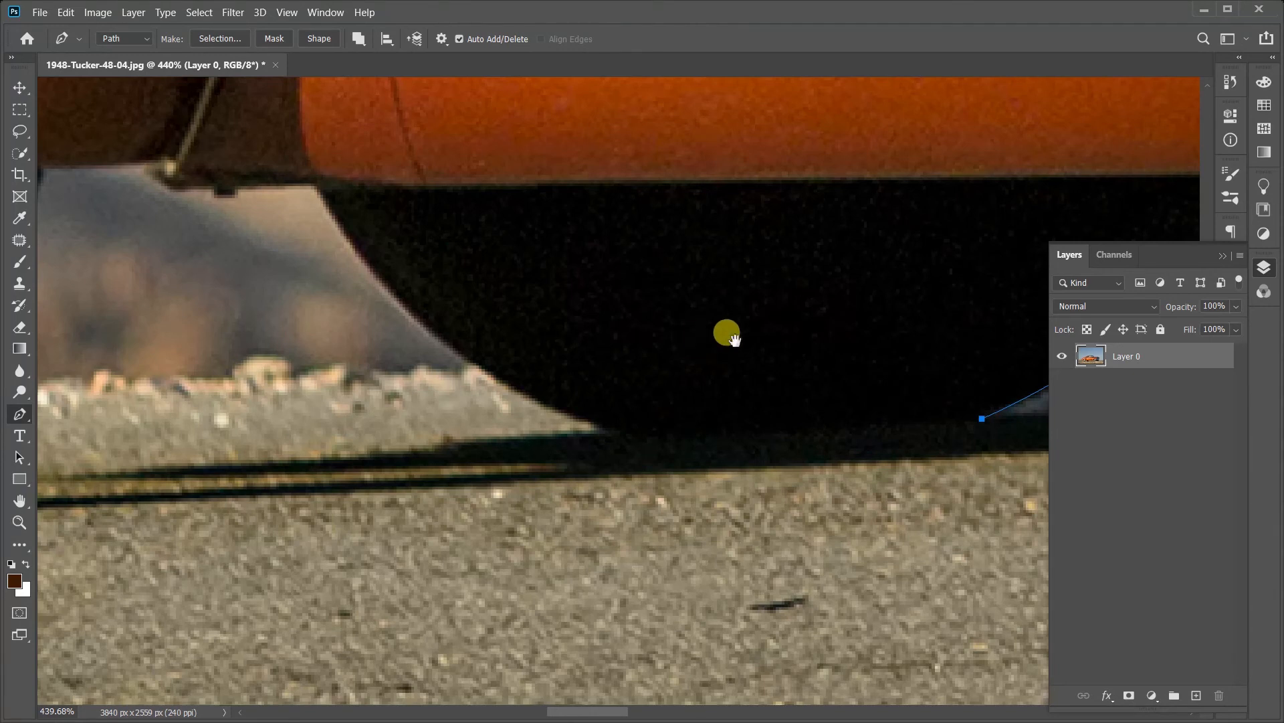
pyautogui.moveTo(734, 341); pyautogui.dragTo(525, 352)
pyautogui.moveTo(661, 339); pyautogui.dragTo(722, 329)
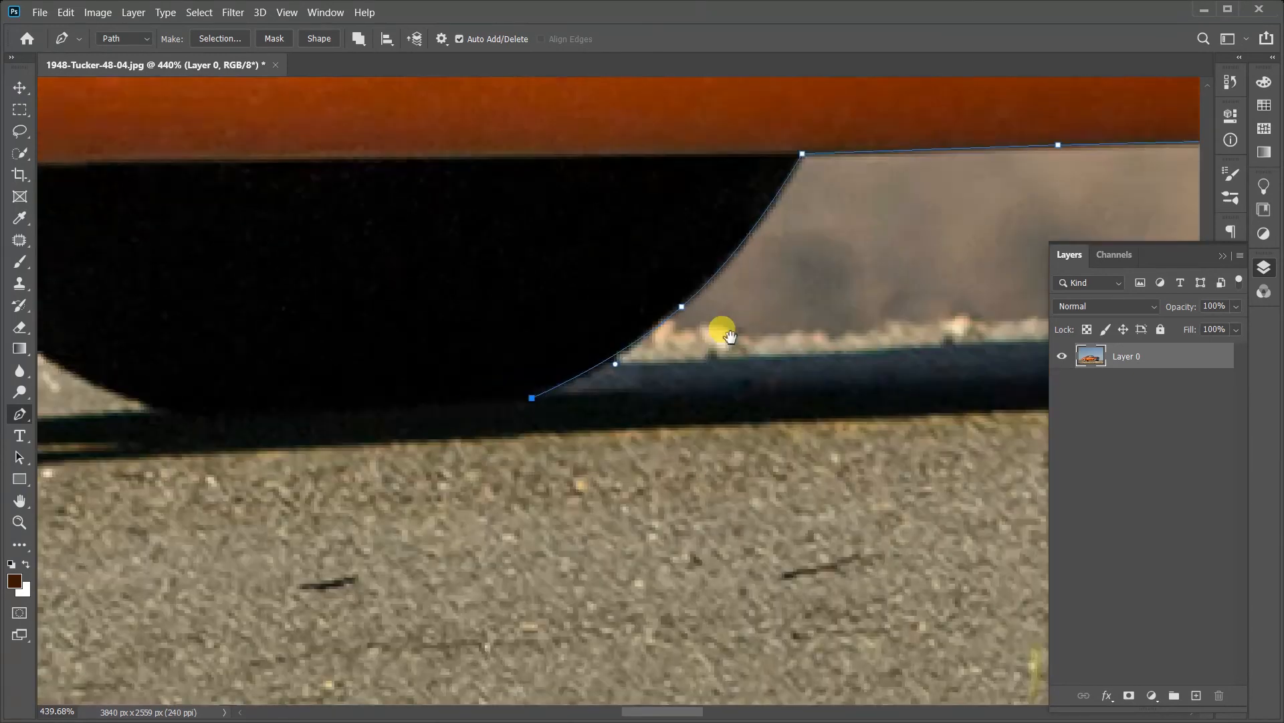
# Step: Trace the black wheel's bottom, the underbody bracket and the rear tire, and continue onto the underside behind the tire
pyautogui.moveTo(408, 418); pyautogui.dragTo(568, 424)
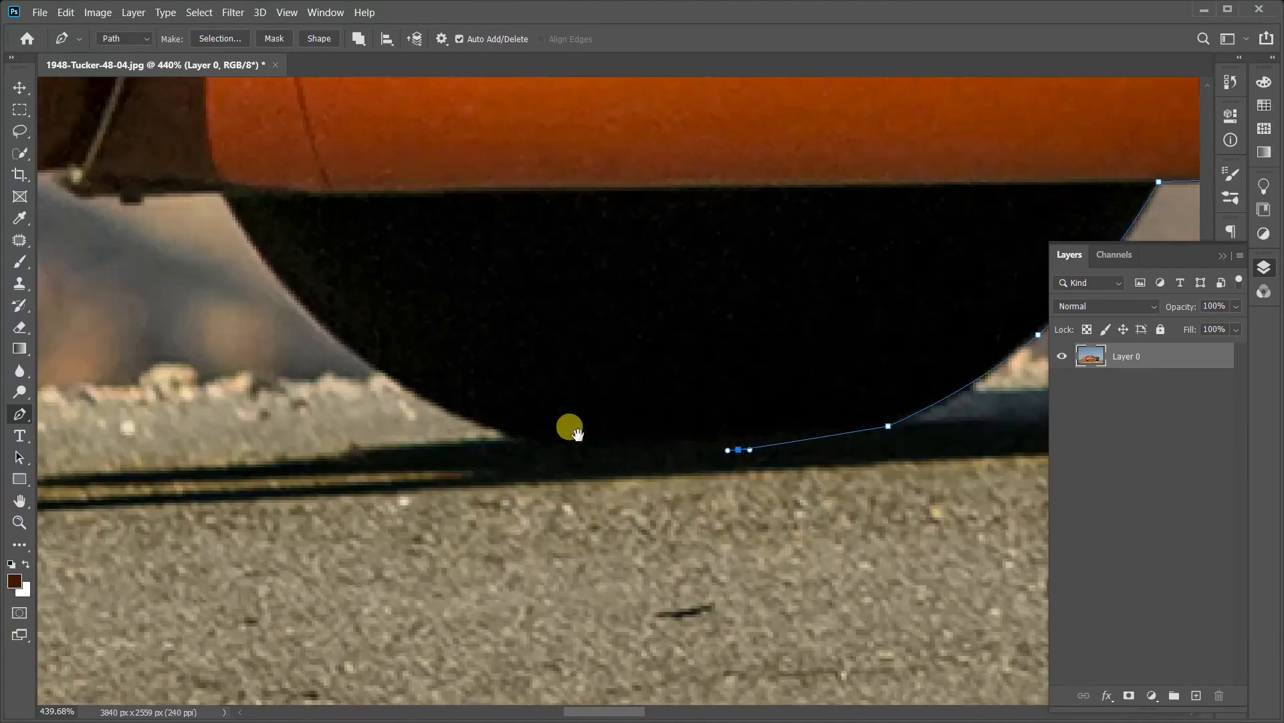
pyautogui.moveTo(441, 299); pyautogui.dragTo(397, 240)
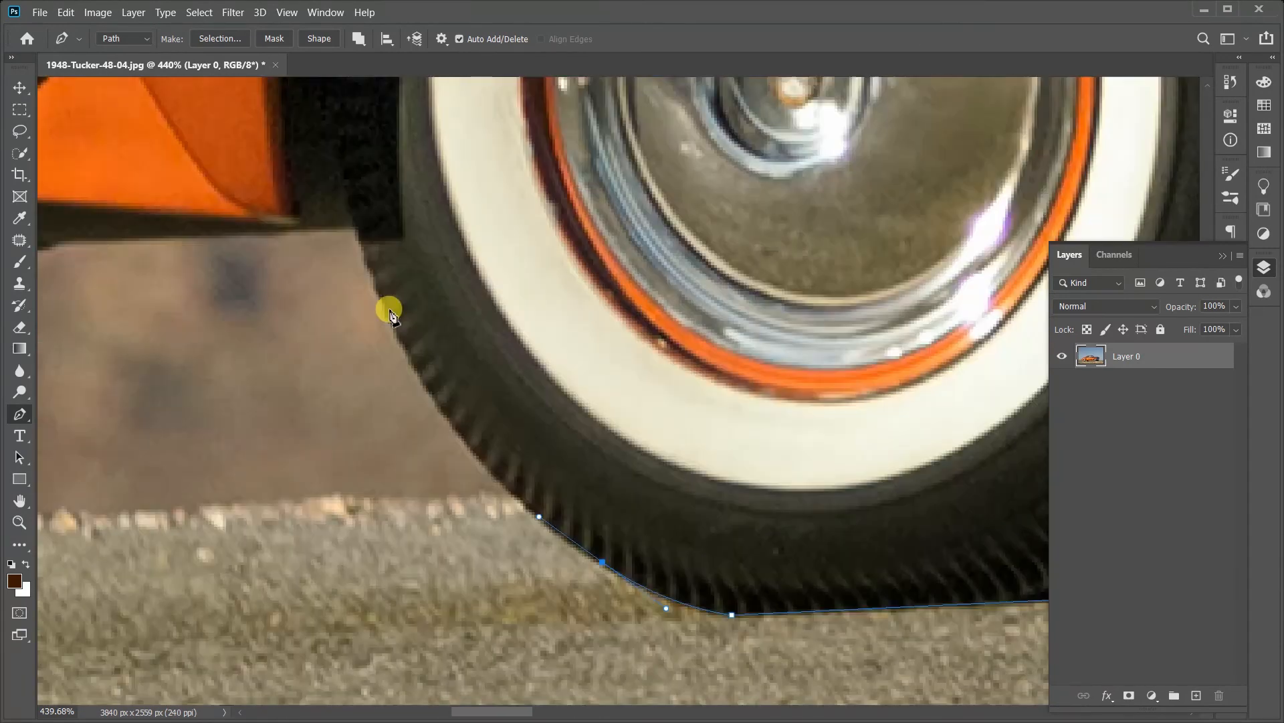
pyautogui.click(786, 398)
pyautogui.click(648, 406)
pyautogui.click(489, 412)
# Step: Follow the dip and the small bracket on the car's underside towards the rear bumper
pyautogui.click(459, 420)
pyautogui.click(424, 409)
pyautogui.click(404, 382)
pyautogui.click(386, 383)
pyautogui.click(379, 388)
pyautogui.click(267, 374)
pyautogui.click(250, 371)
pyautogui.moveTo(248, 375); pyautogui.dragTo(549, 422)
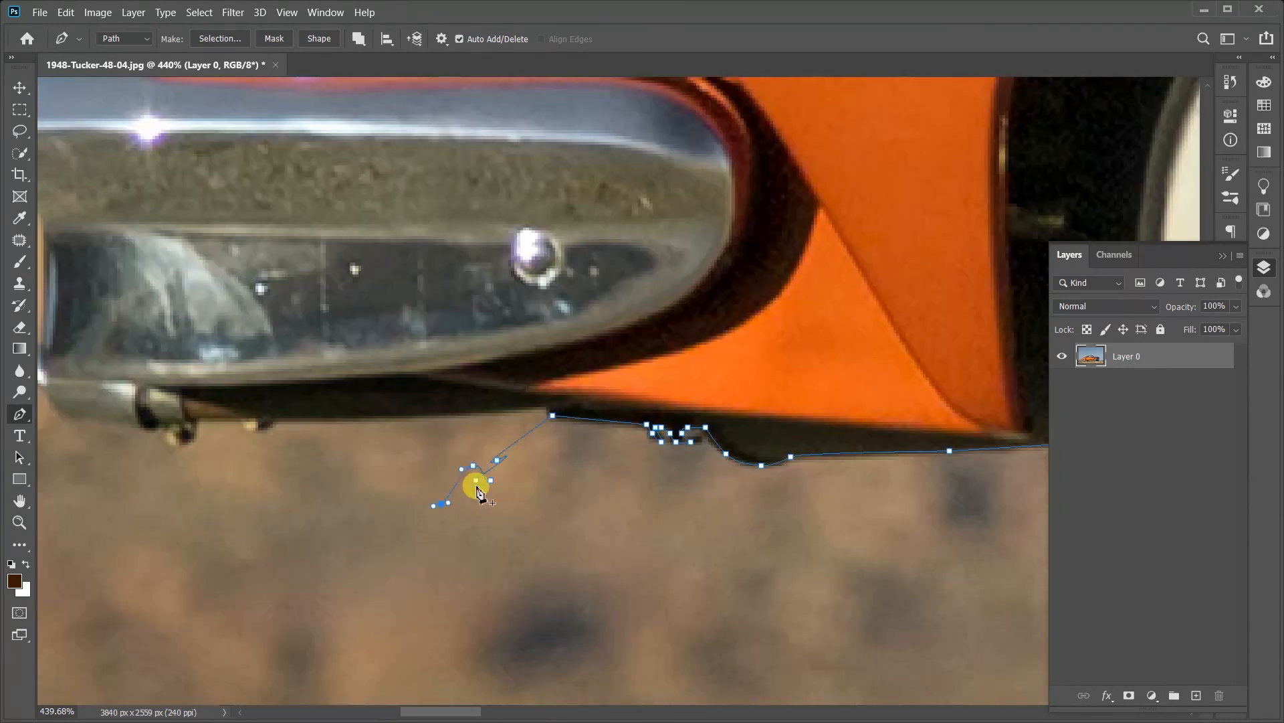
# Step: Trace the underside fittings and the rear bumper's end up to its pointed tip
pyautogui.moveTo(668, 407); pyautogui.dragTo(1003, 414)
pyautogui.click(805, 430)
pyautogui.click(690, 428)
pyautogui.click(675, 440)
pyautogui.click(455, 399)
pyautogui.click(464, 339)
pyautogui.click(460, 234)
pyautogui.click(413, 193)
pyautogui.click(363, 141)
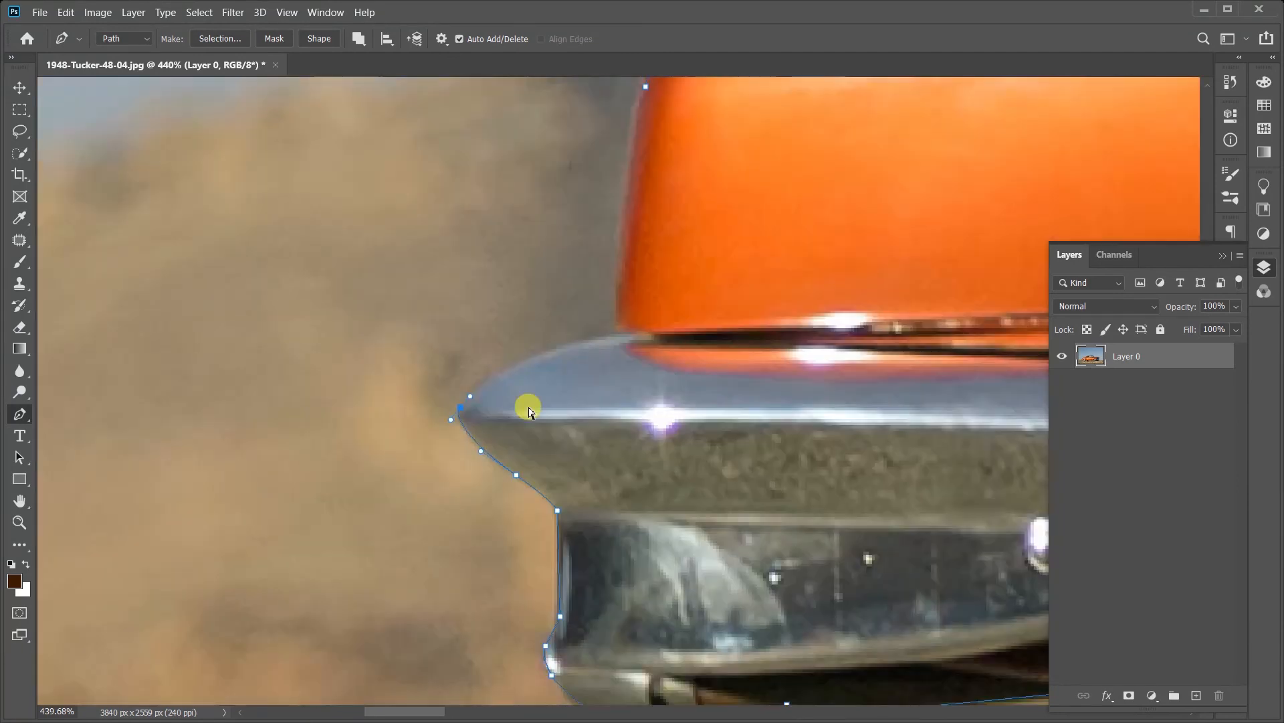
# Step: Undo the last anchors at the rear bumper's tip and redraw the tip as one smooth curve
pyautogui.hotkey('ctrl', 'z')
pyautogui.hotkey('ctrl', 'z')
pyautogui.hotkey('ctrl', 'z')
pyautogui.scroll(3, 511, 409)
pyautogui.click(512, 323)
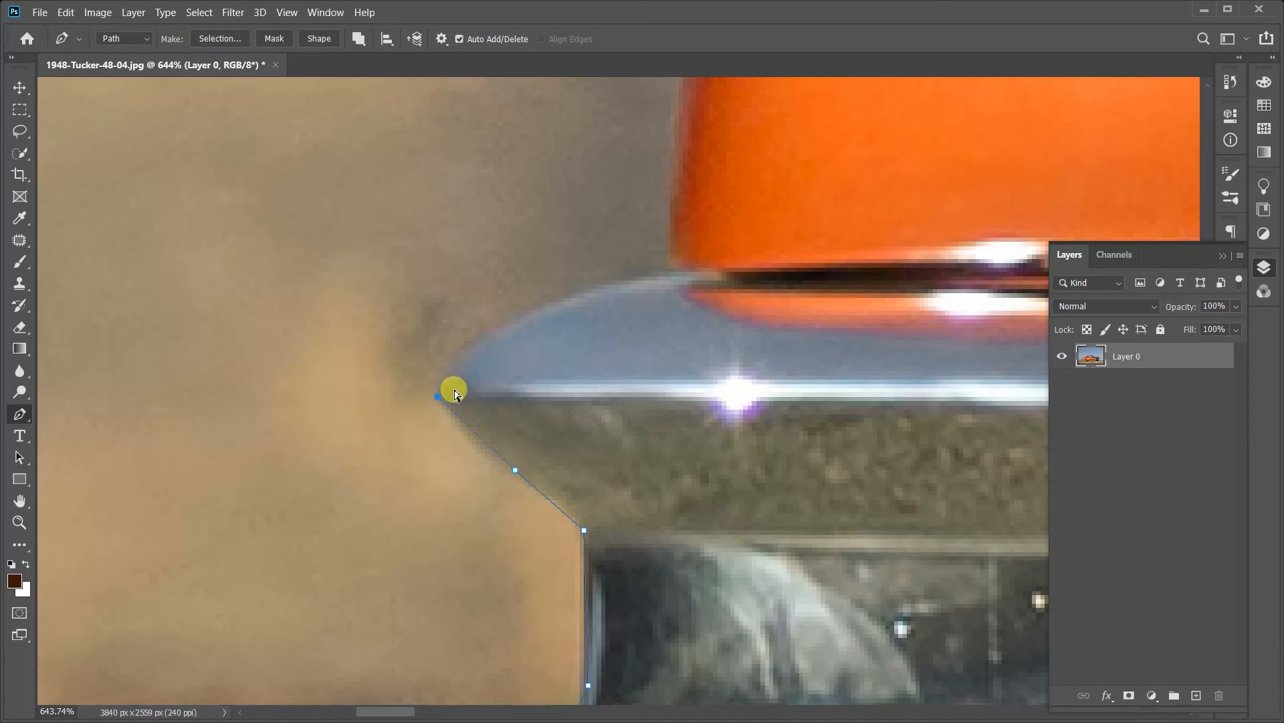
pyautogui.hotkey('ctrl', 'z')
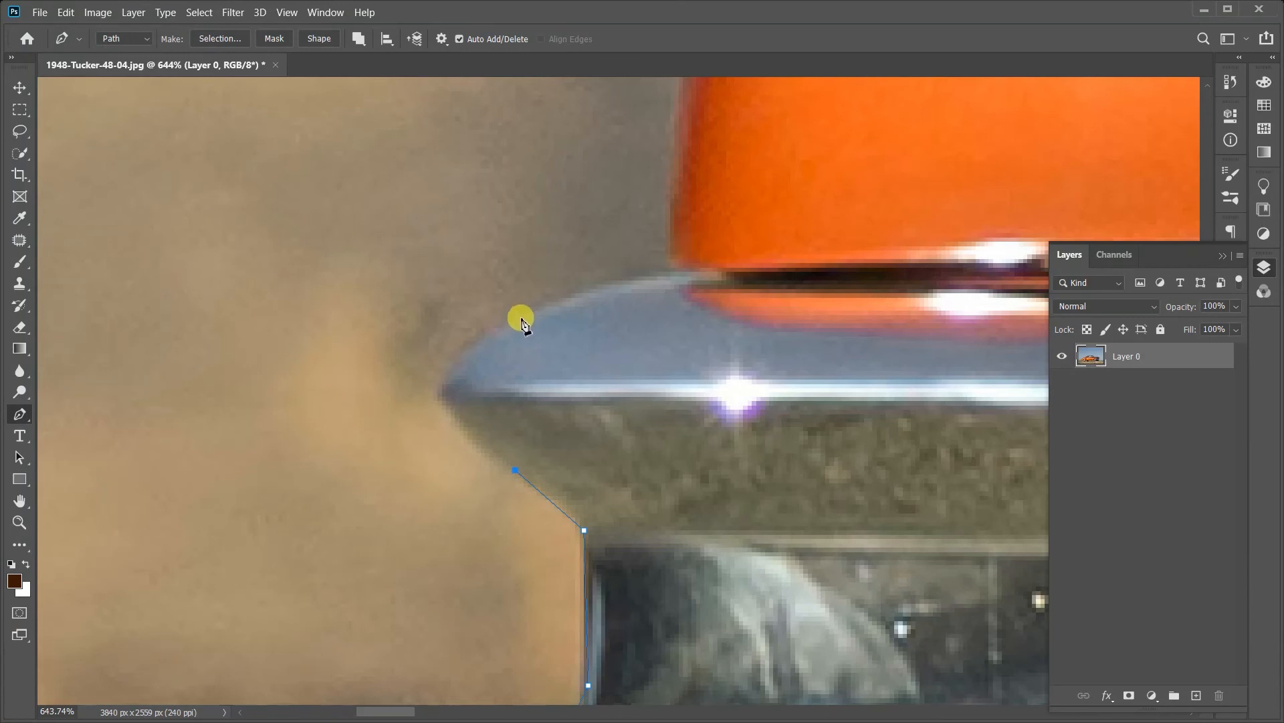
pyautogui.moveTo(524, 319); pyautogui.dragTo(712, 230)
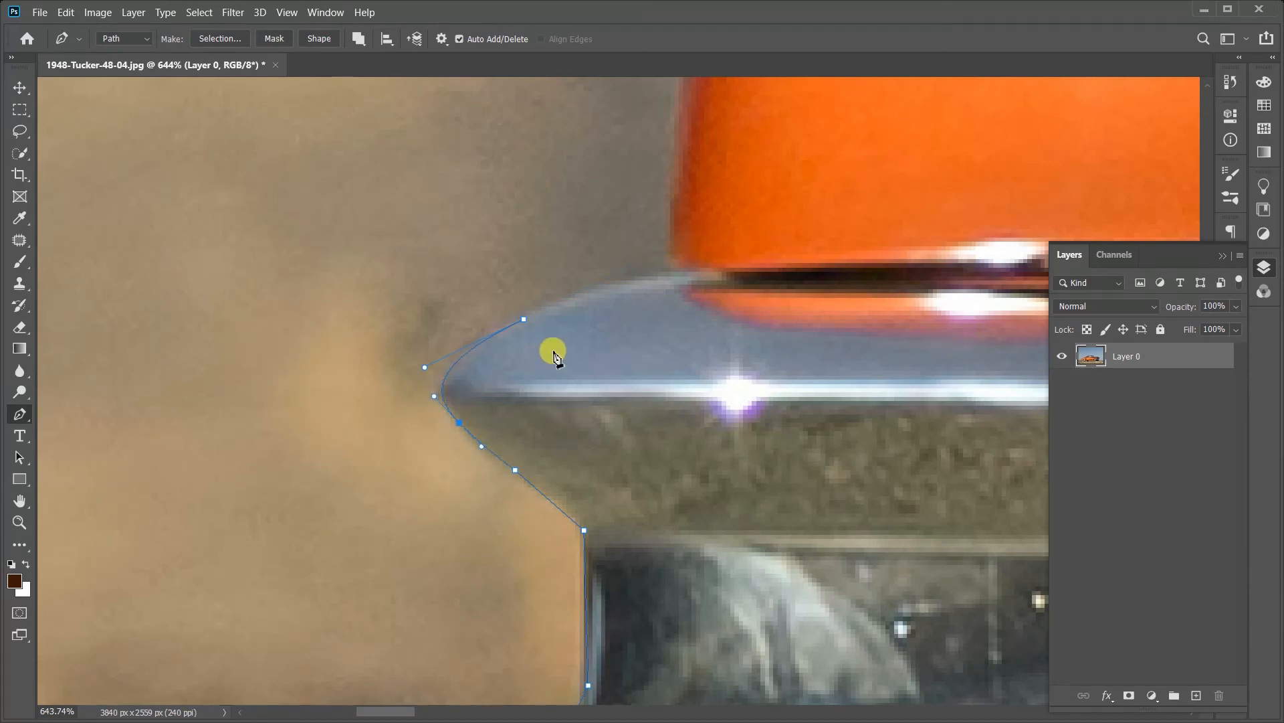
pyautogui.moveTo(555, 351); pyautogui.dragTo(428, 499)
# Step: Try a further curved anchor on the bumper's upper edge, undo it, and try removing the preceding anchor's outgoing handle
pyautogui.moveTo(509, 436); pyautogui.dragTo(542, 426)
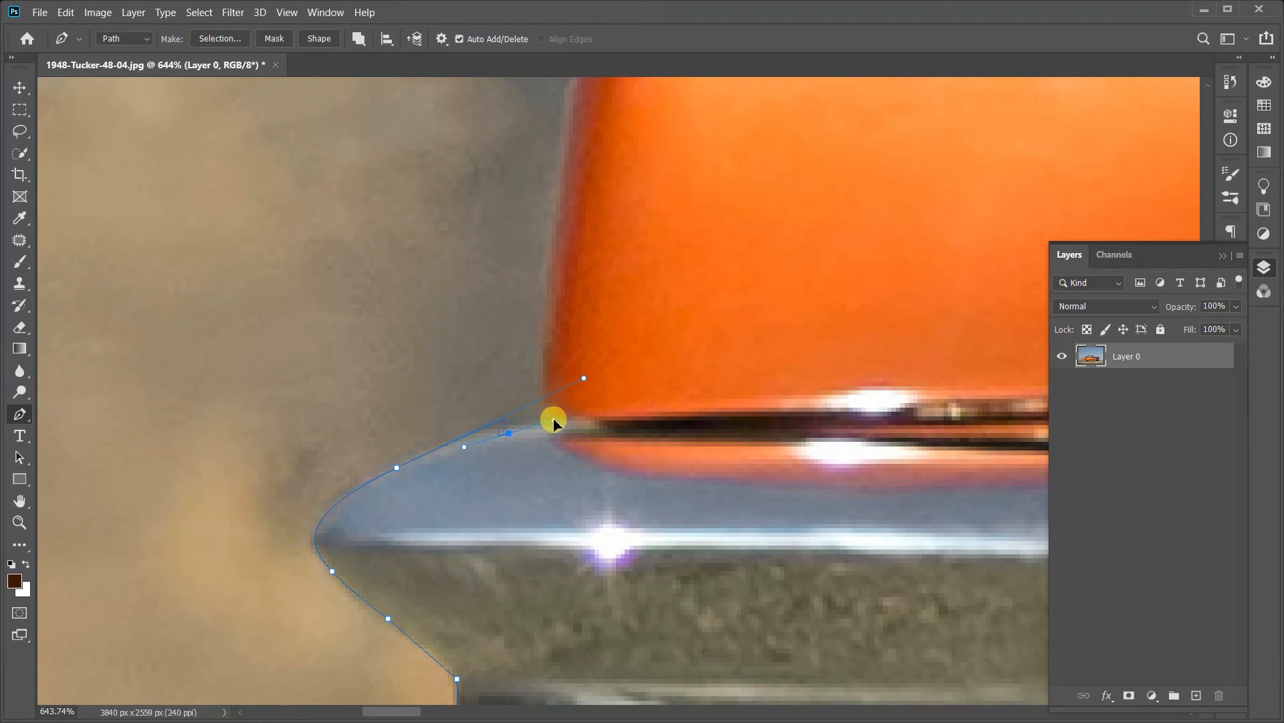
pyautogui.hotkey('ctrl', 'z')
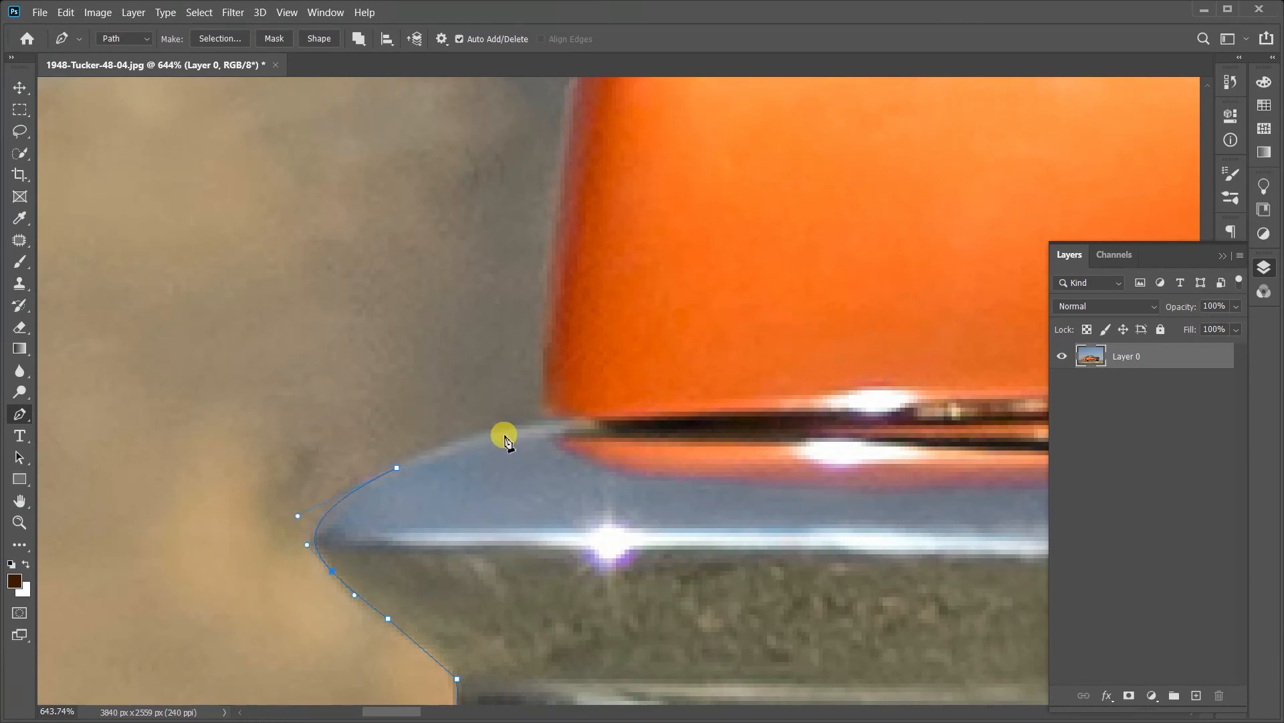
pyautogui.click(399, 469)
pyautogui.scroll(5, 500, 428)
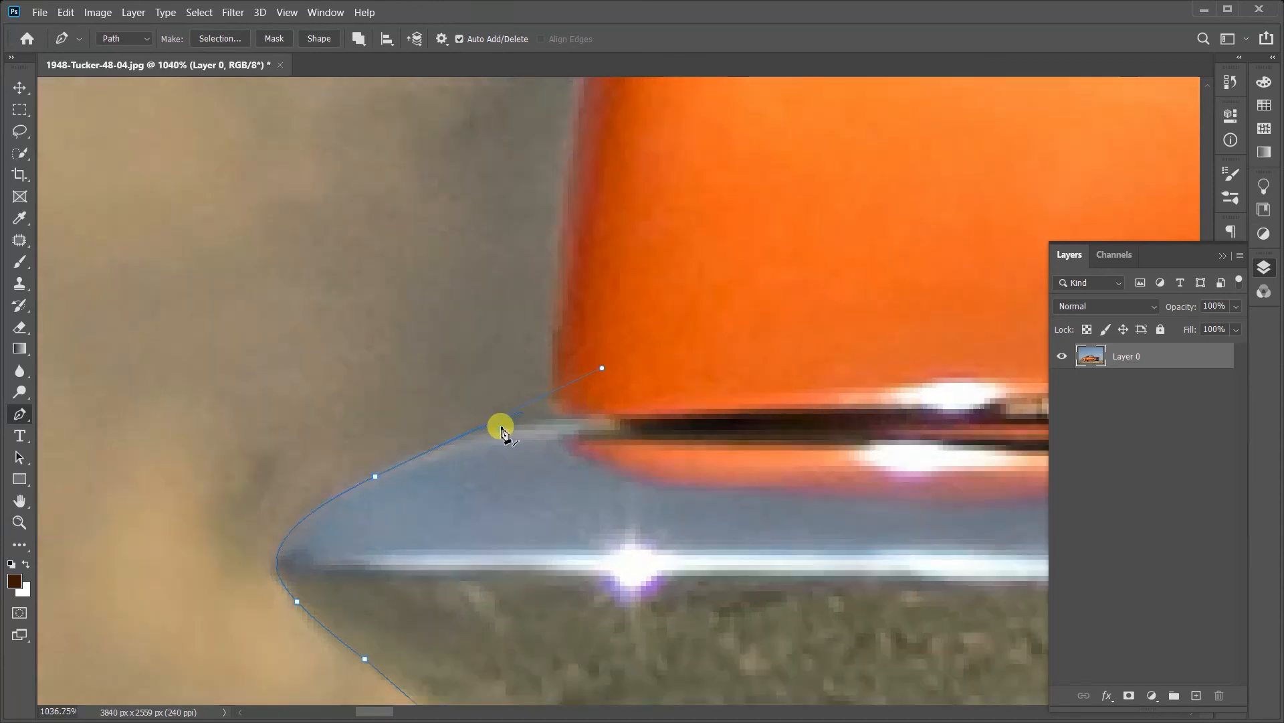
pyautogui.scroll(-5, 435, 451)
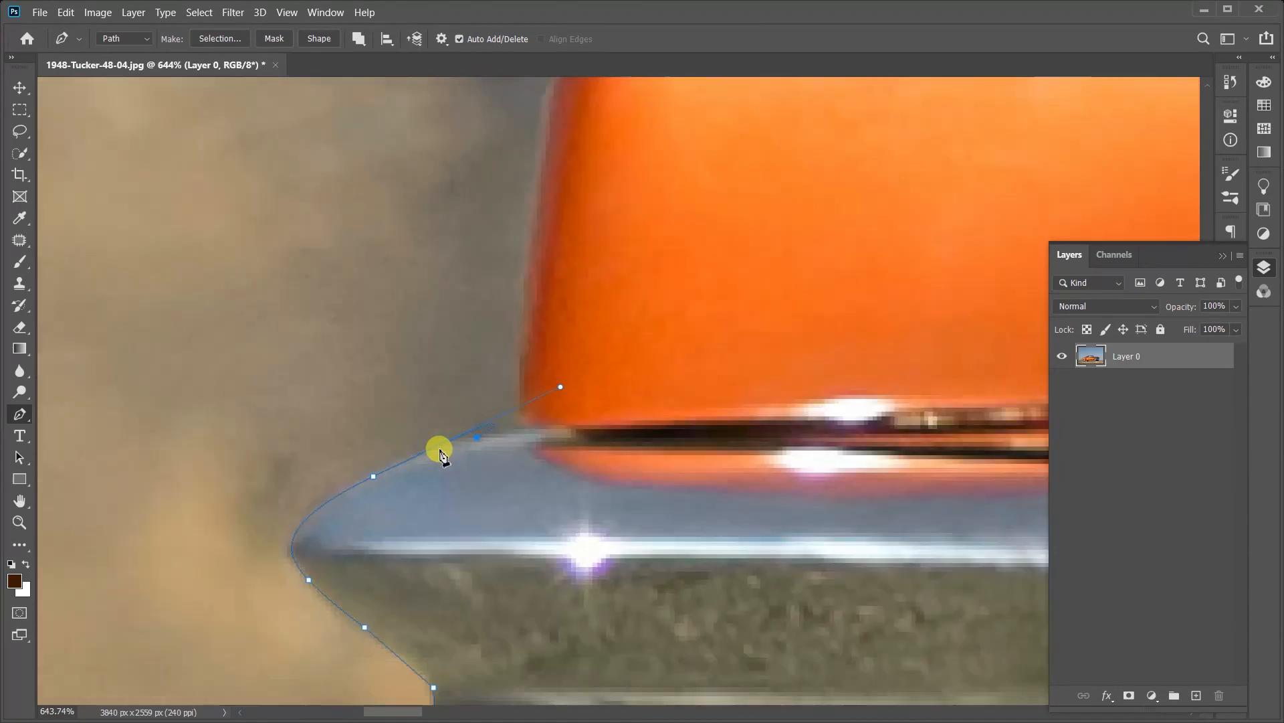
# Step: Trace the bumper's upper edge and the rear fender's vertical edge, closing the car outline path at its first anchor
pyautogui.click(477, 439)
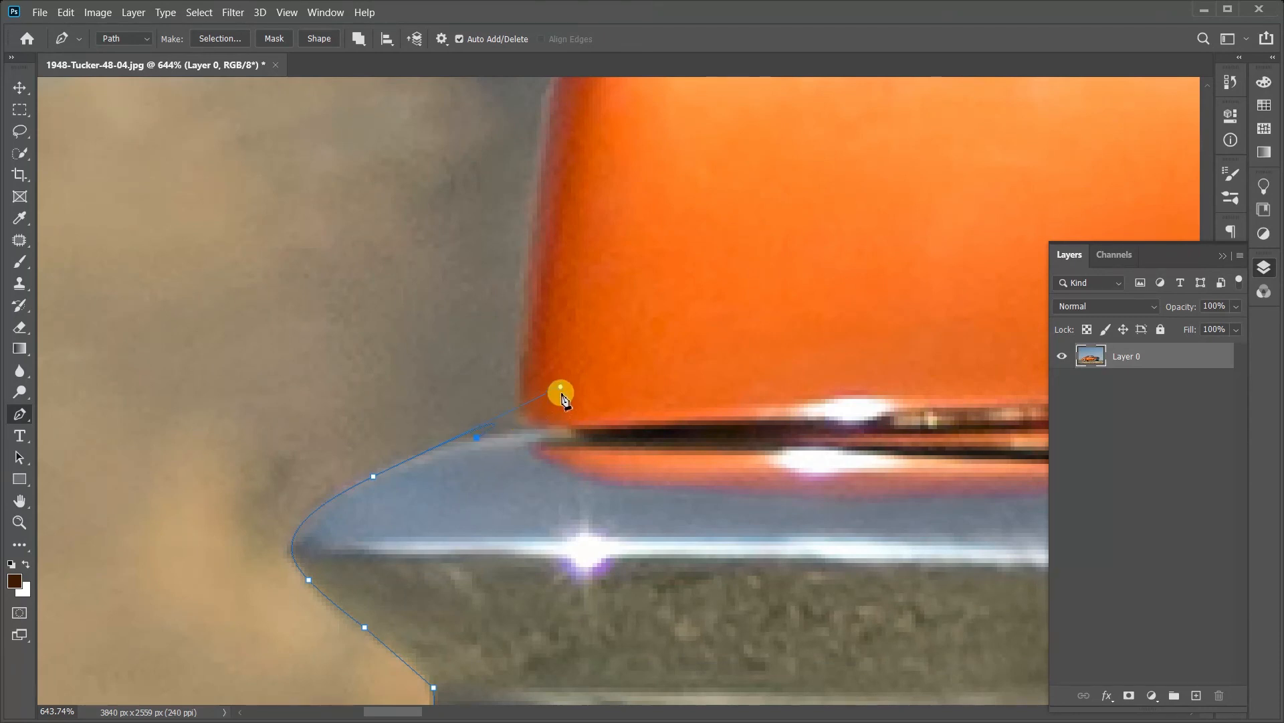
pyautogui.click(557, 392)
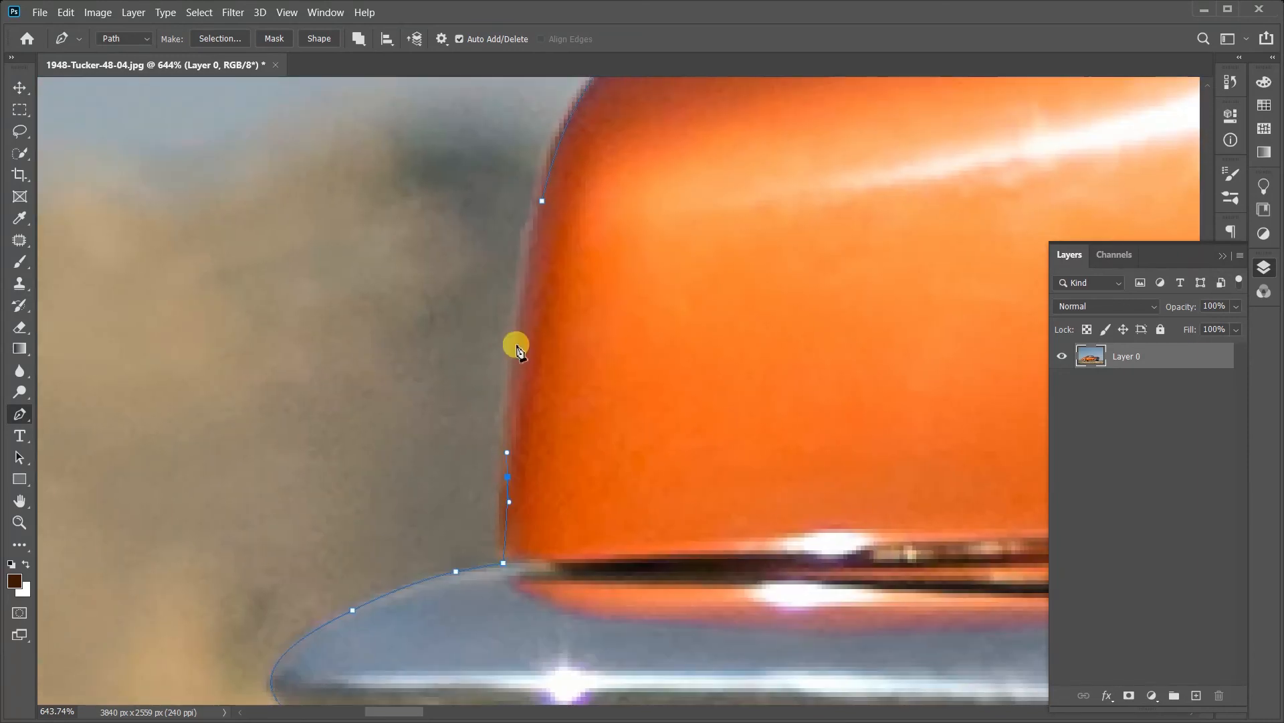
pyautogui.moveTo(515, 325); pyautogui.dragTo(519, 319)
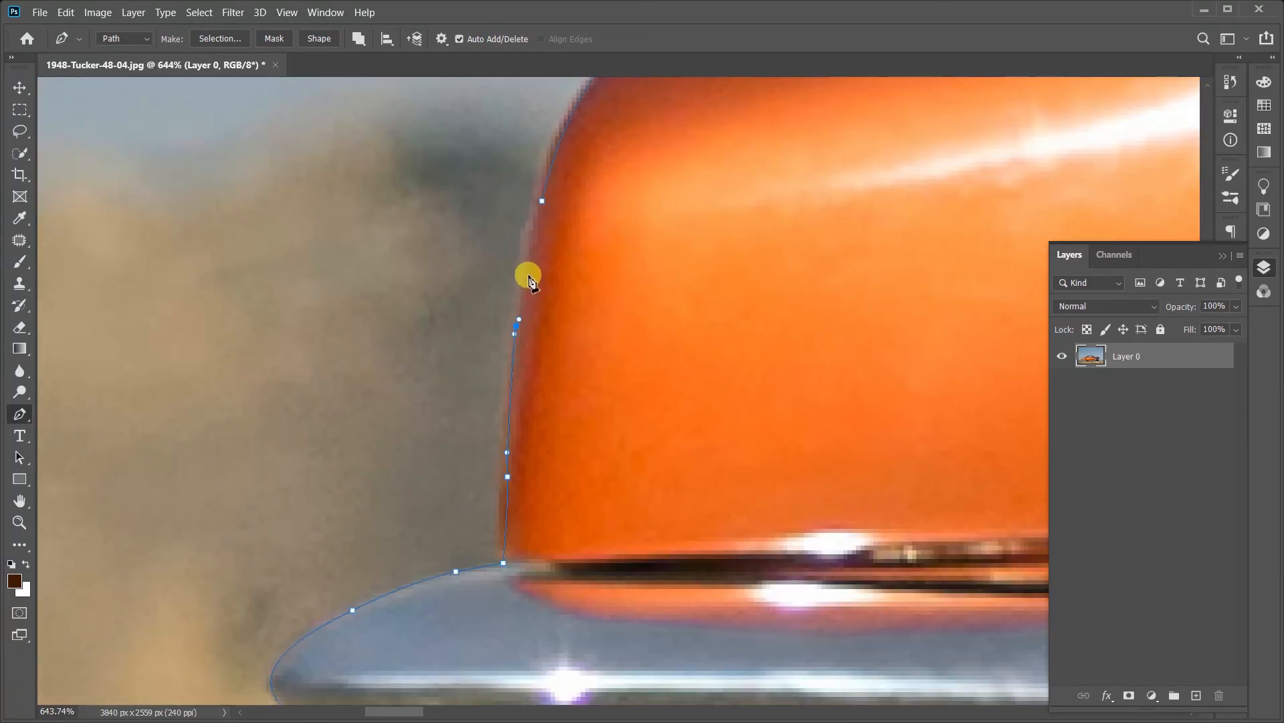
pyautogui.click(543, 200)
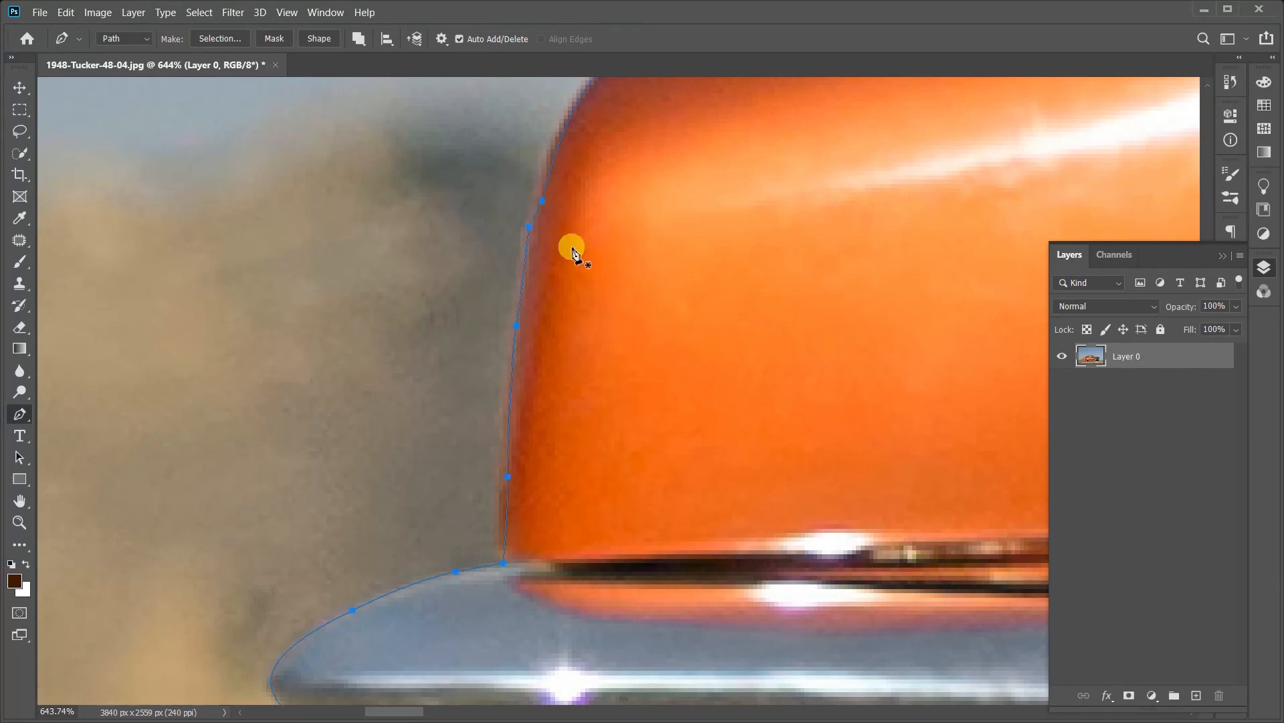
# Step: Convert the closed car path into a new anti-aliased selection with a feather radius of 1 pixel
pyautogui.rightClick(603, 266)
pyautogui.click(565, 265)
pyautogui.click(19, 522)
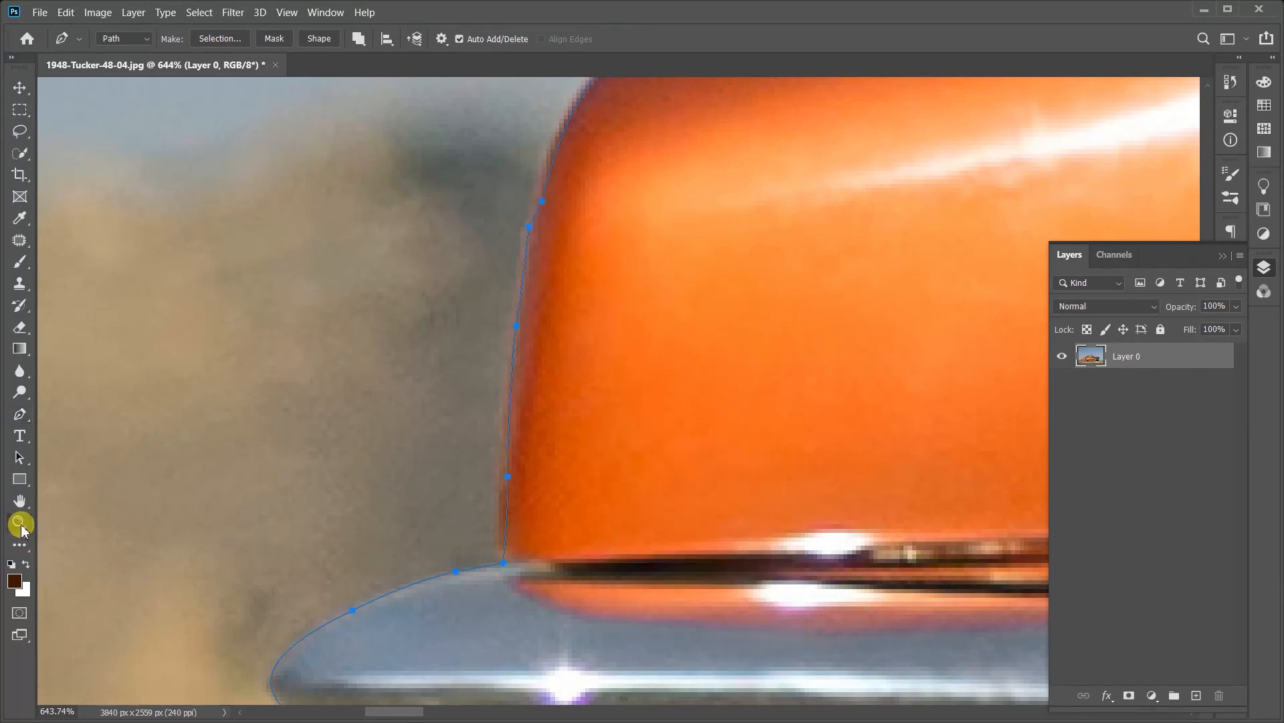
pyautogui.rightClick(421, 361)
pyautogui.click(432, 367)
pyautogui.click(607, 479)
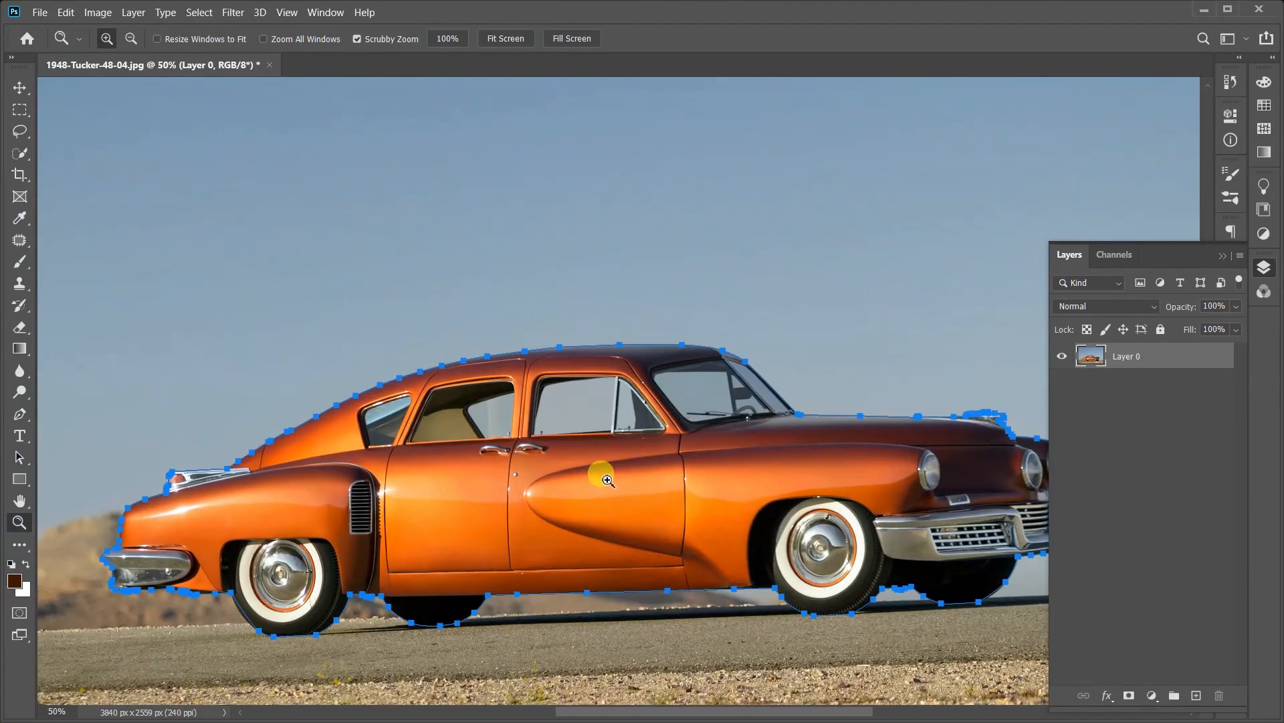
pyautogui.click(21, 415)
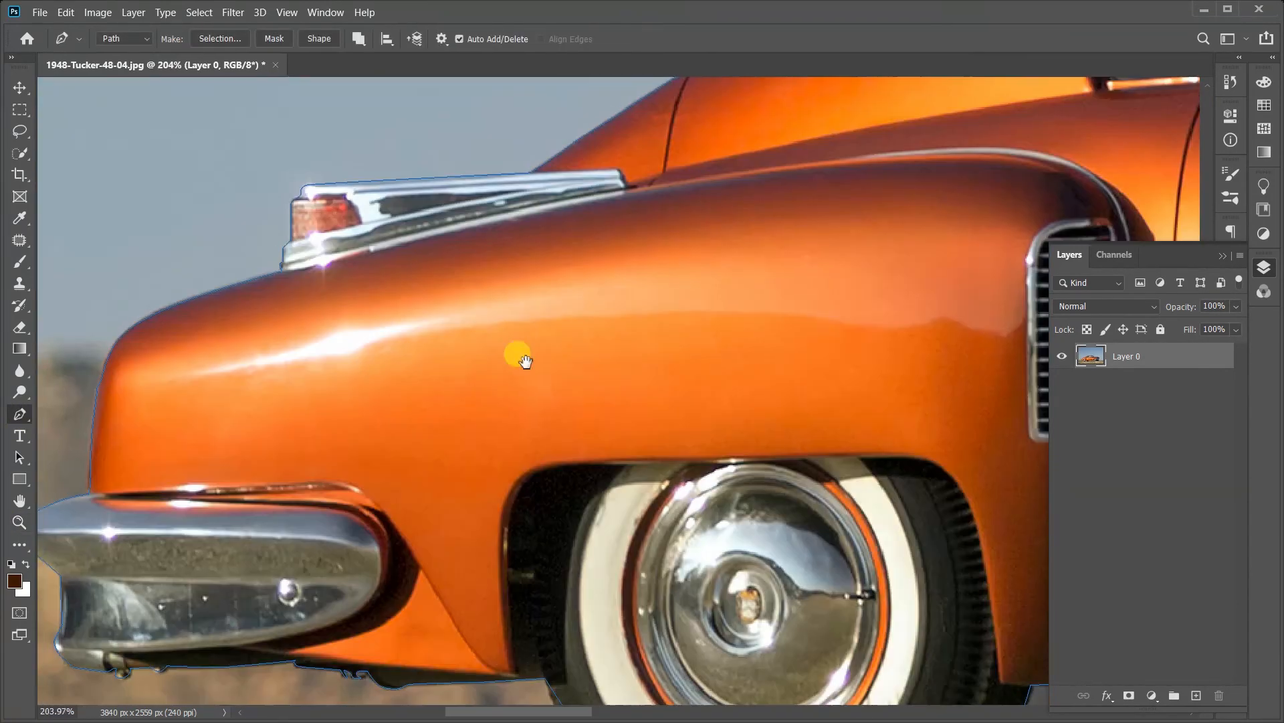
pyautogui.rightClick(608, 354)
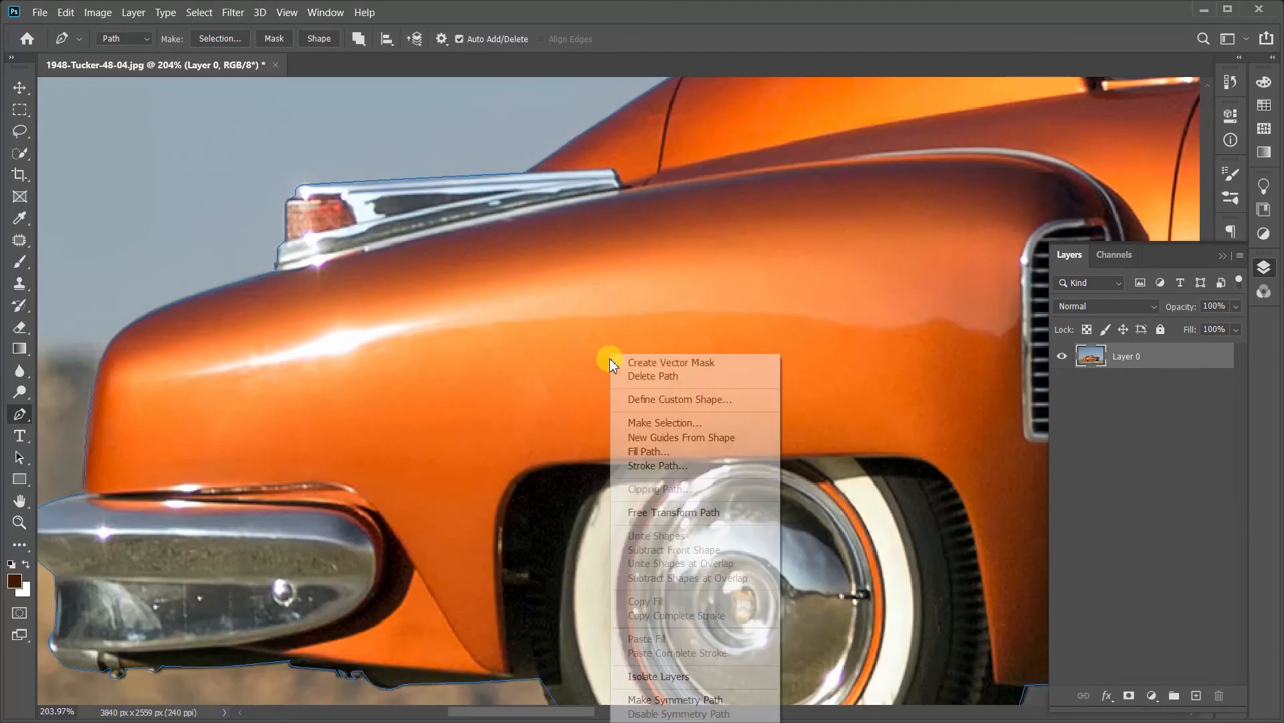
pyautogui.click(662, 423)
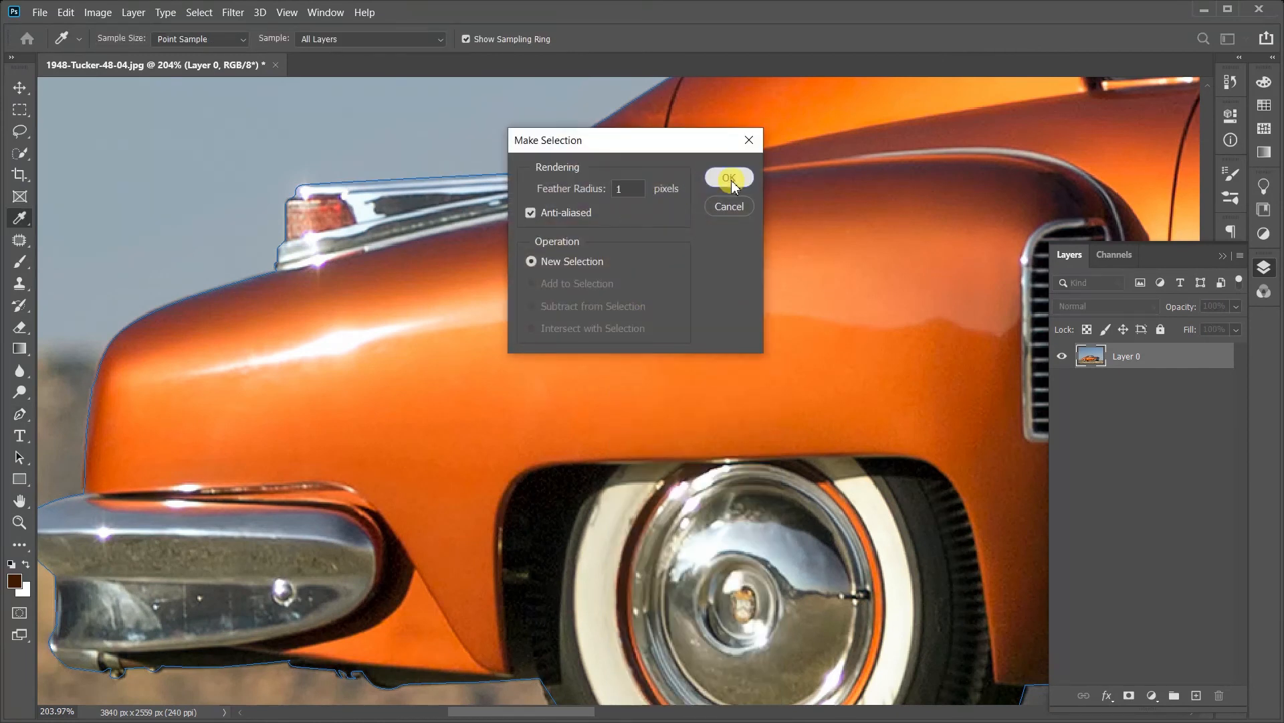
pyautogui.click(729, 178)
# Step: Hide the background by adding a layer mask from the car selection, and compare it with the unmasked photo
pyautogui.scroll(-8, 590, 358)
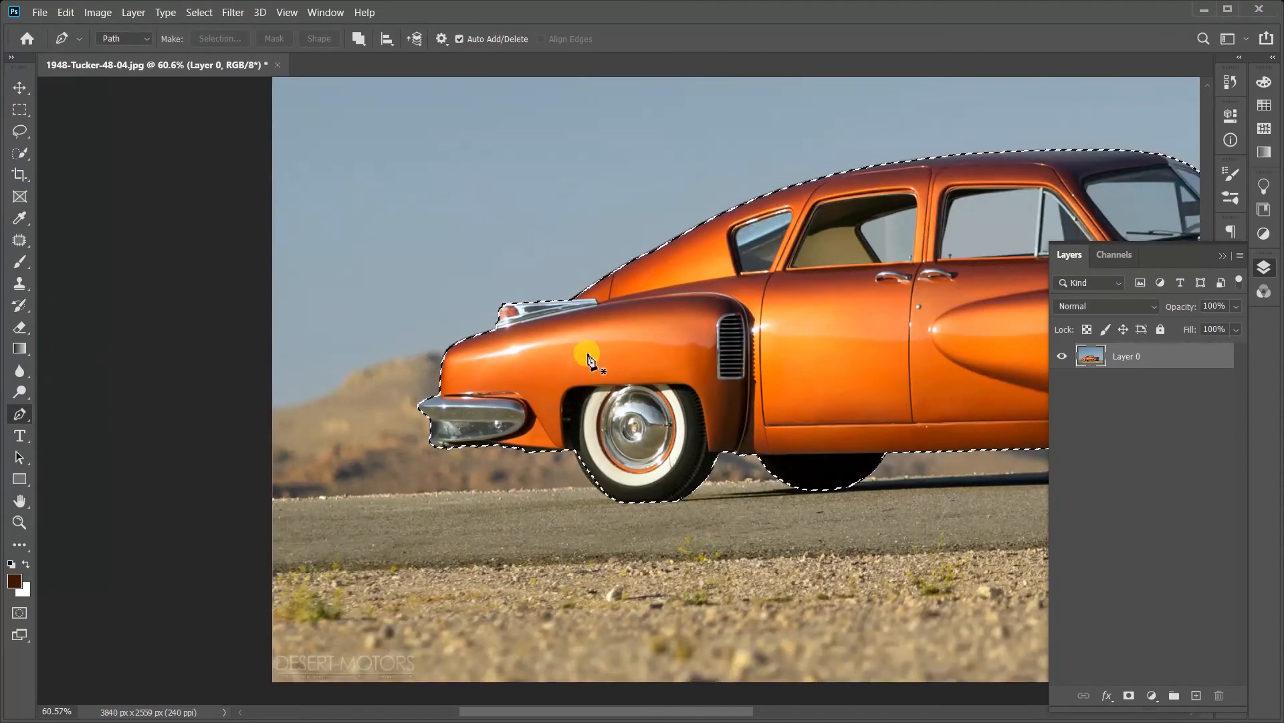
pyautogui.moveTo(582, 373); pyautogui.dragTo(318, 424)
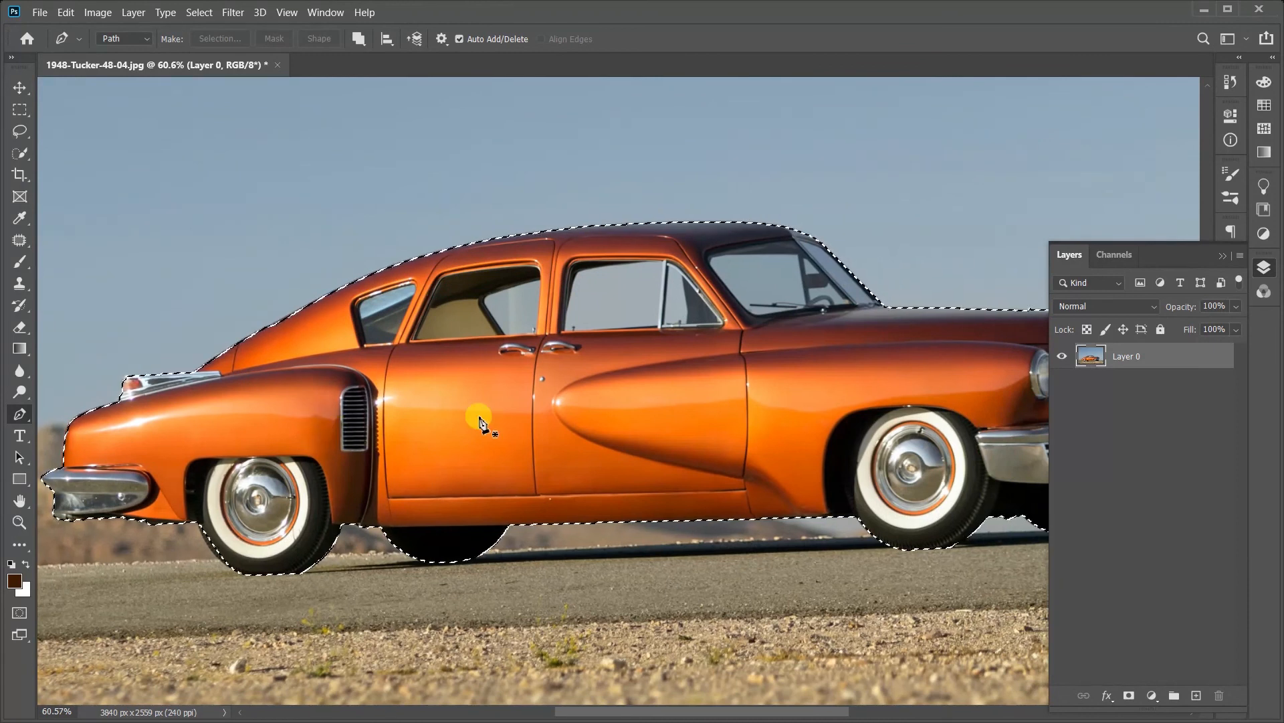
pyautogui.scroll(-4, 481, 419)
pyautogui.scroll(2, 502, 530)
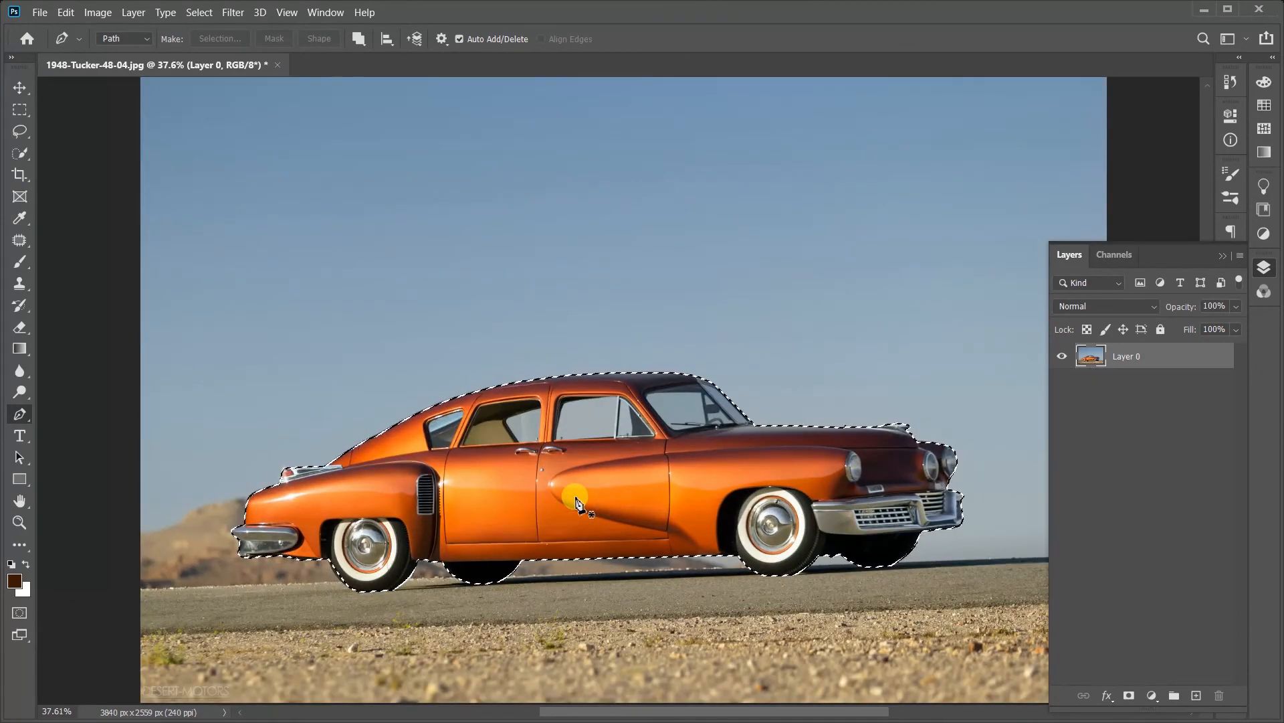
pyautogui.scroll(1, 577, 502)
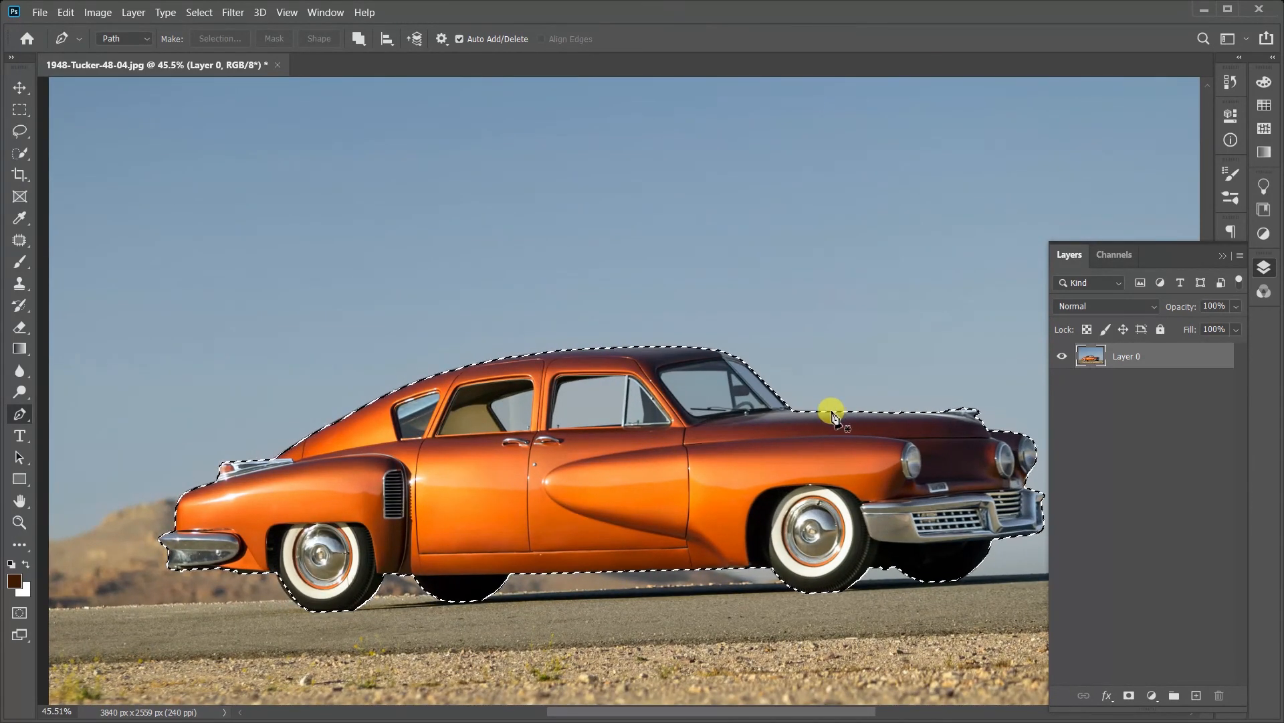
pyautogui.click(1128, 697)
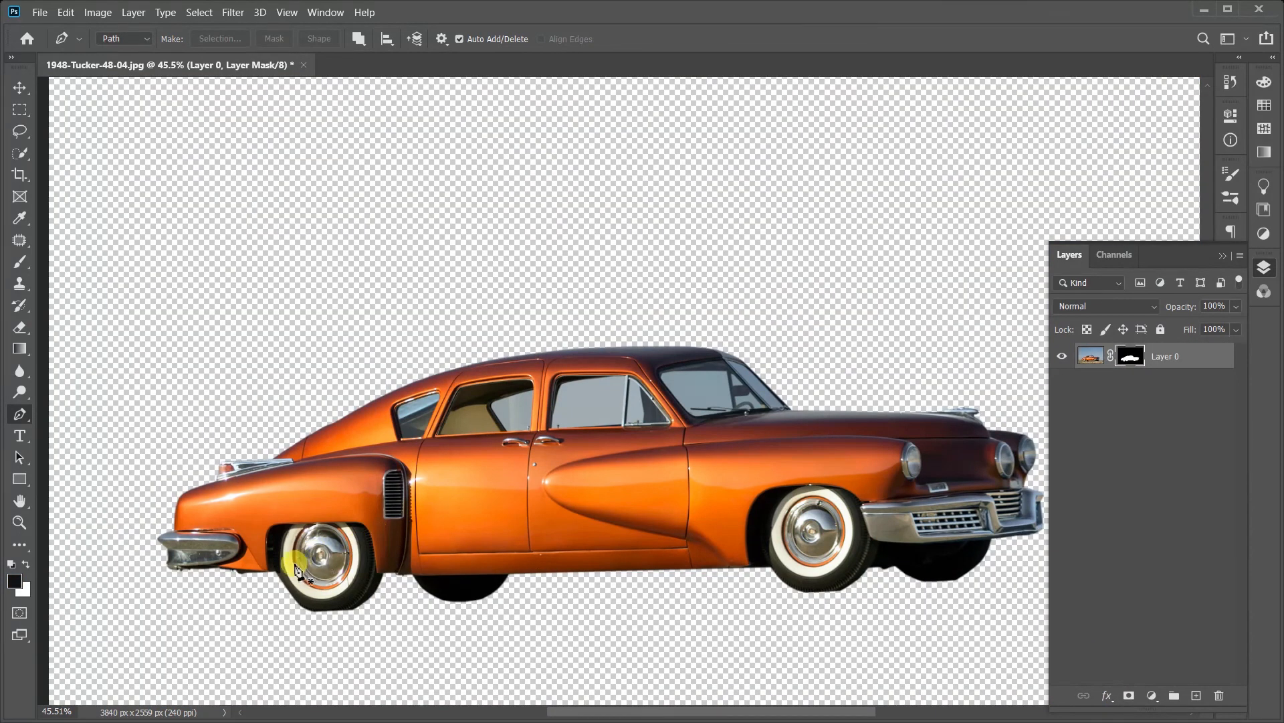
pyautogui.click(18, 95)
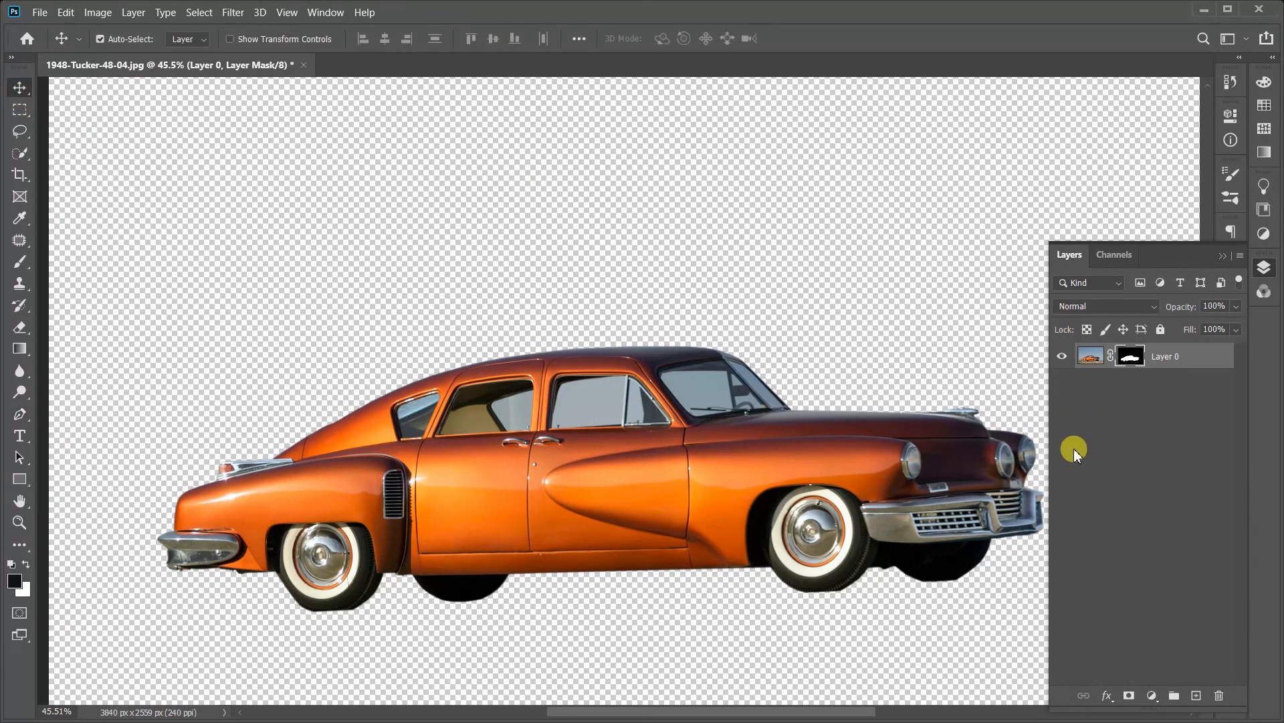
pyautogui.hotkey('ctrl', 'z')
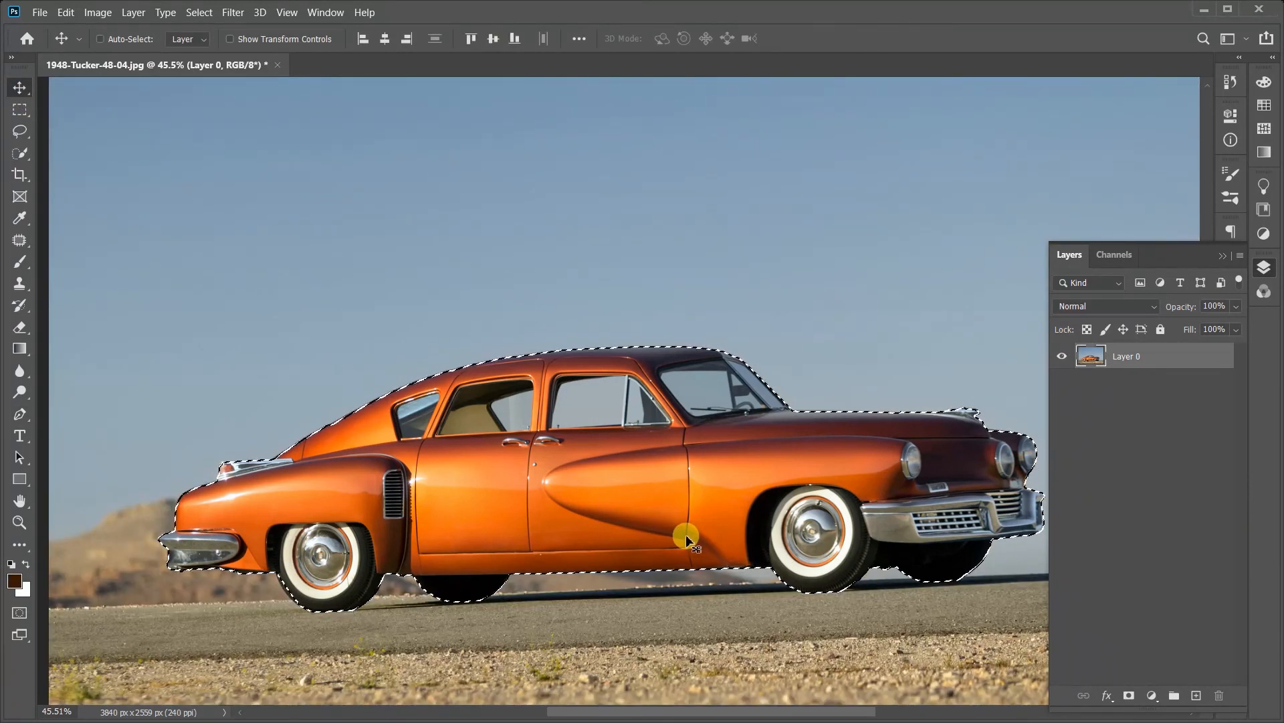
pyautogui.hotkey('ctrl', 'shift', 'z')
# Step: Draw a rough closed Pen path around the glass of the front door's window
pyautogui.scroll(3, 582, 396)
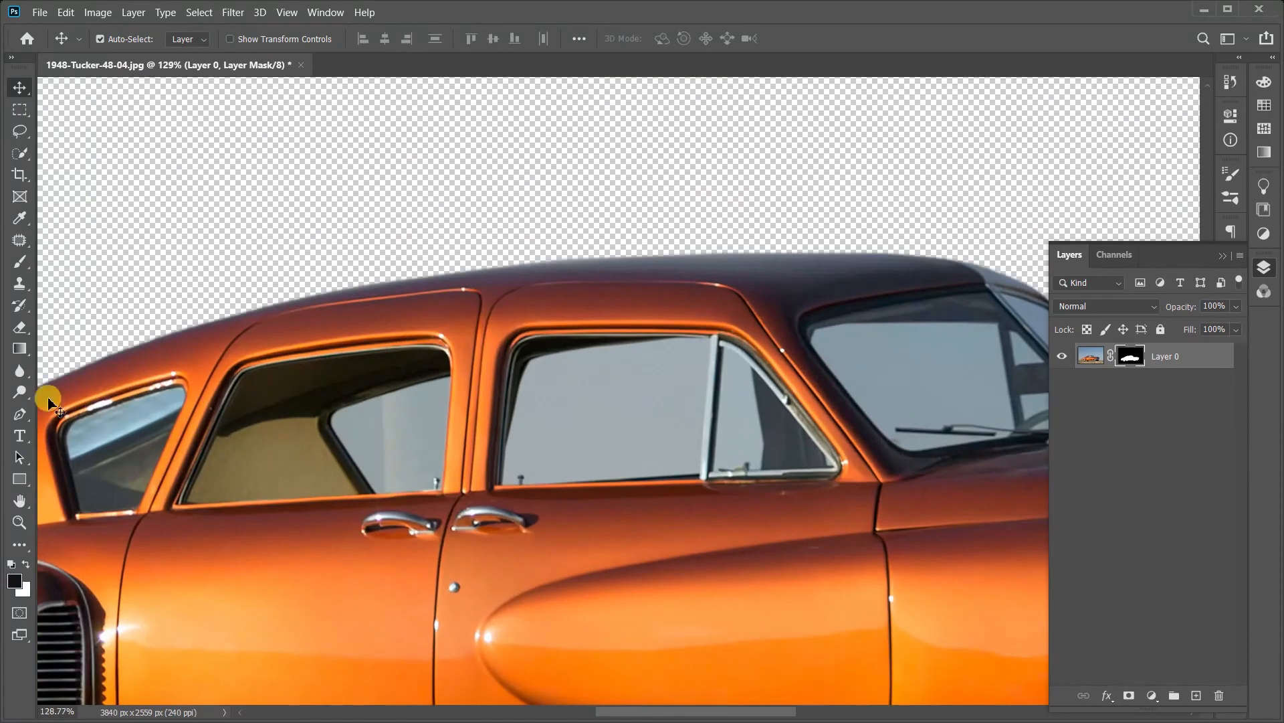
pyautogui.click(20, 414)
pyautogui.click(531, 358)
pyautogui.moveTo(493, 438)
pyautogui.mouseDown()
pyautogui.moveTo(501, 480)
pyautogui.moveTo(637, 473)
pyautogui.mouseUp()
pyautogui.moveTo(683, 456); pyautogui.dragTo(704, 386)
pyautogui.moveTo(682, 342); pyautogui.dragTo(681, 338)
pyautogui.moveTo(574, 344); pyautogui.dragTo(549, 347)
pyautogui.click(530, 358)
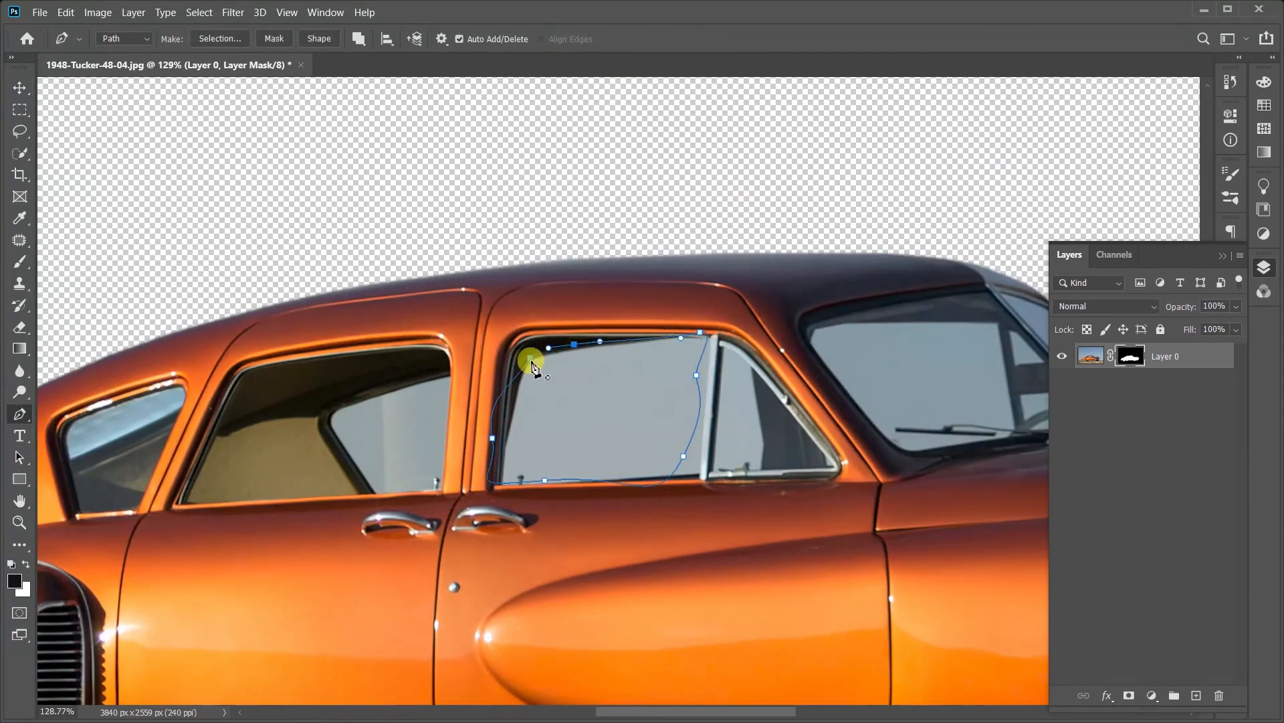
# Step: Convert the front door window's path into a new anti-aliased selection with a 1-pixel feather
pyautogui.rightClick(606, 395)
pyautogui.click(665, 184)
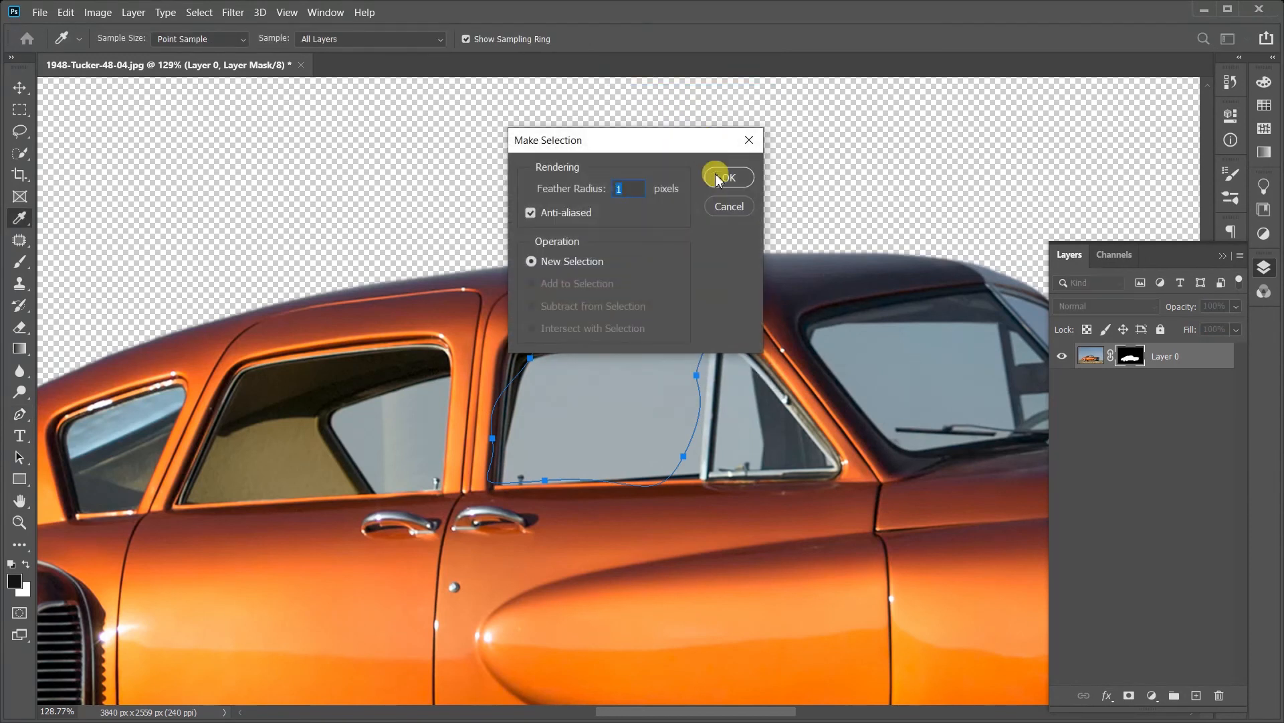
pyautogui.click(718, 179)
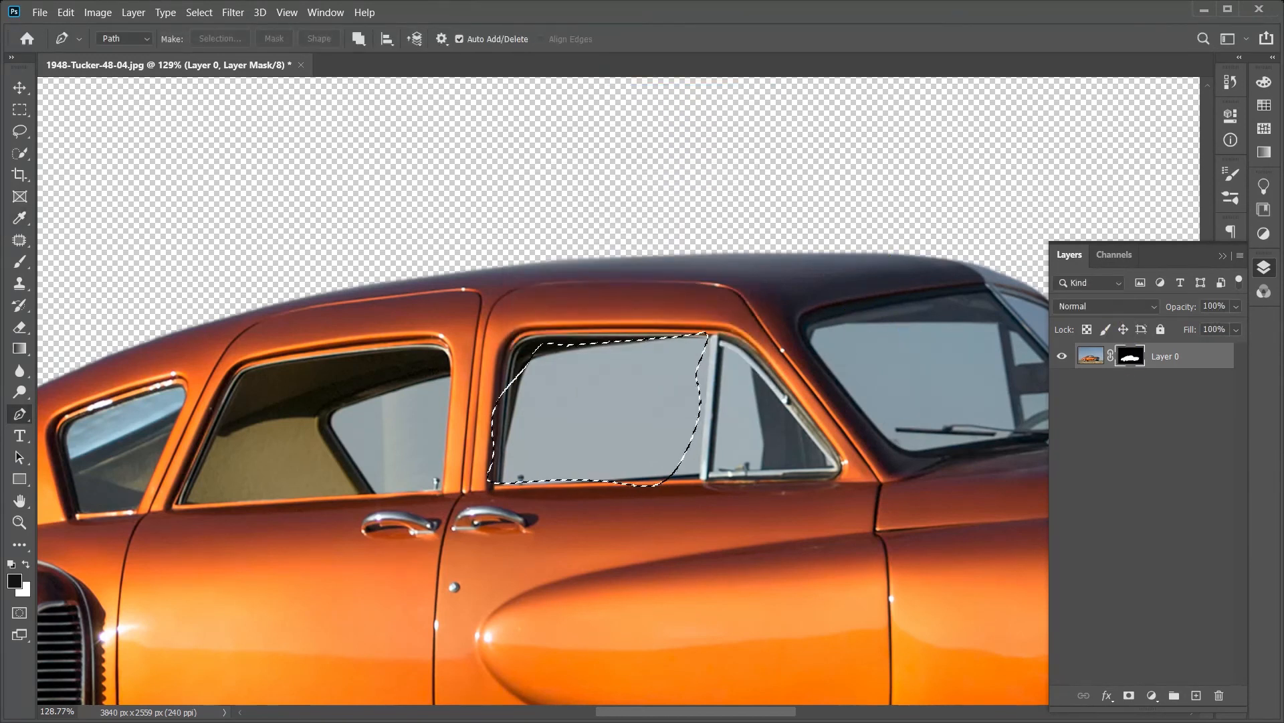
# Step: Paint black on the layer mask inside the window selection with a soft 136 px brush, and deselect
pyautogui.click(14, 264)
pyautogui.rightClick(476, 363)
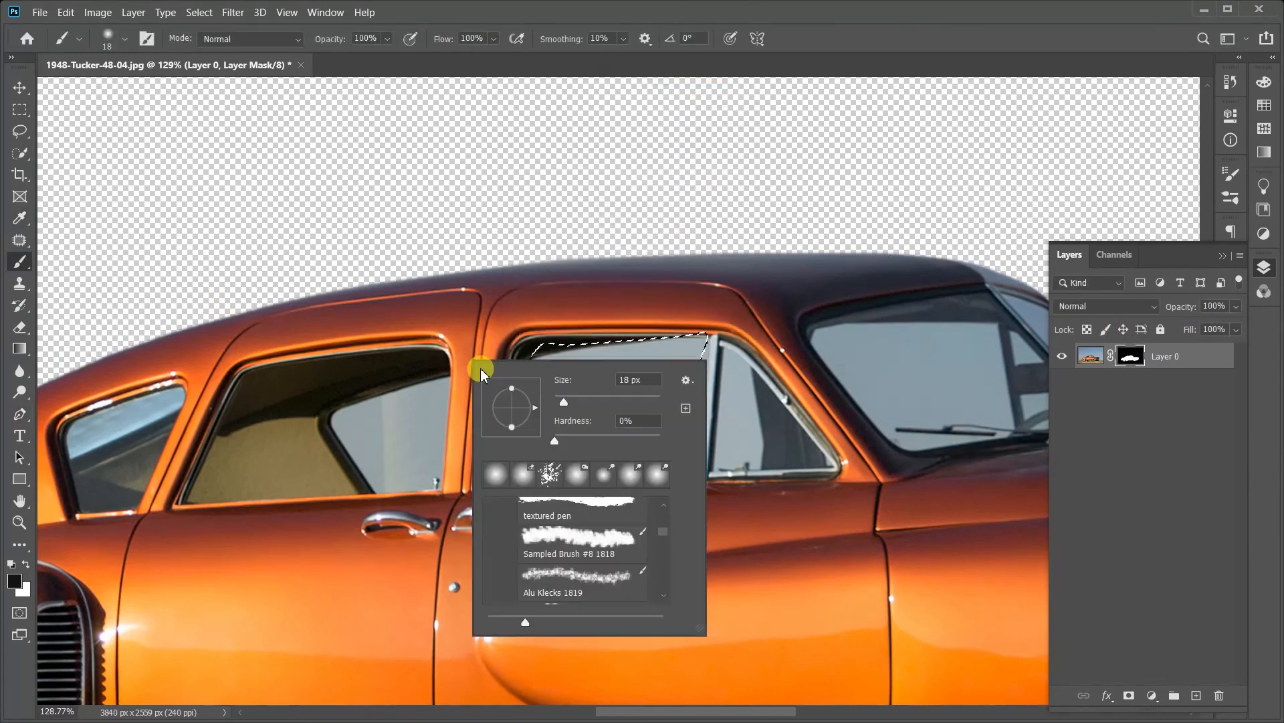
pyautogui.click(617, 401)
pyautogui.moveTo(404, 313)
pyautogui.mouseDown()
pyautogui.moveTo(814, 278)
pyautogui.moveTo(830, 419)
pyautogui.mouseUp()
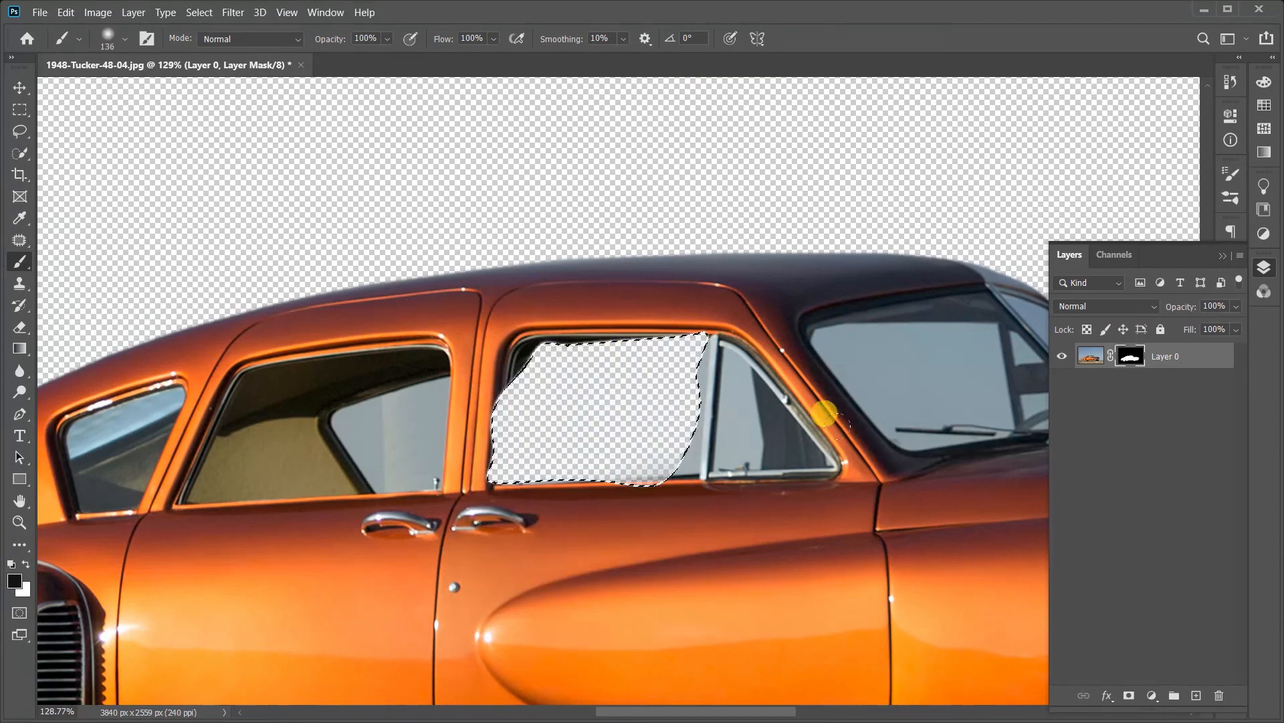
pyautogui.hotkey('ctrl', 'd')
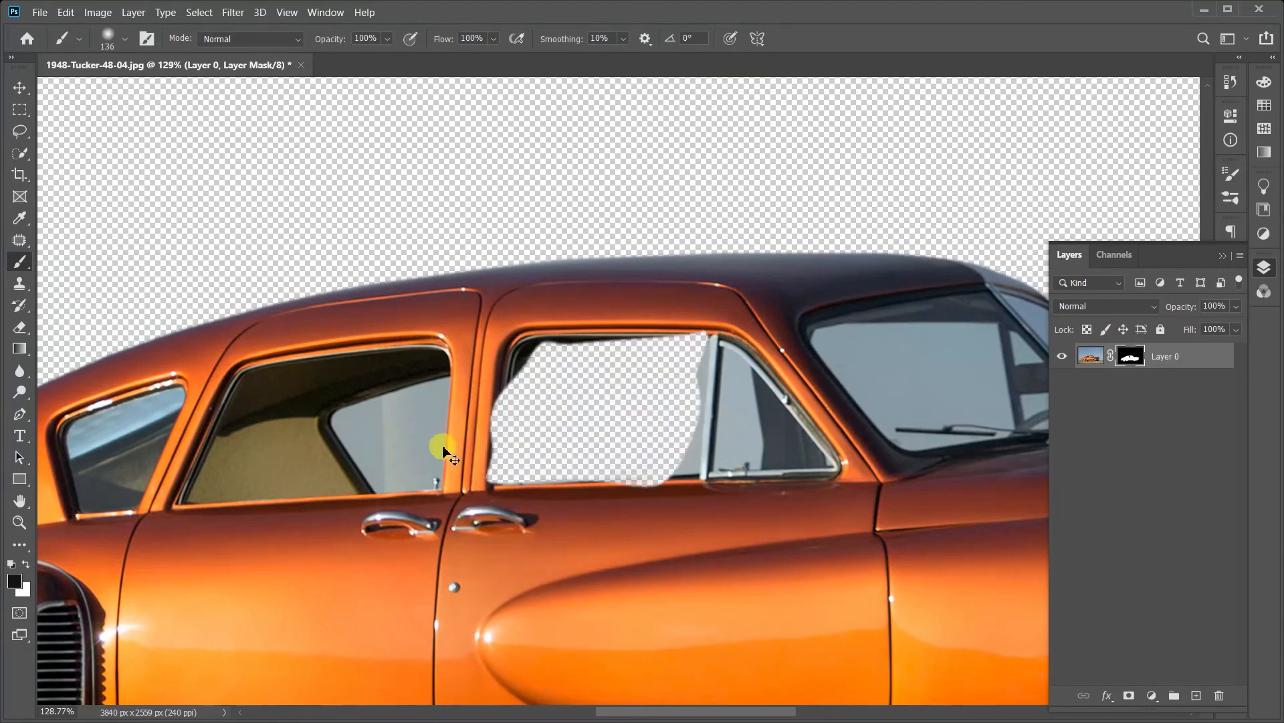
# Step: Undo the deselection, the mask painting and the selection of the front door's window
pyautogui.hotkey('ctrl', 'z')
pyautogui.hotkey('ctrl', 'z')
pyautogui.hotkey('ctrl', 'z')
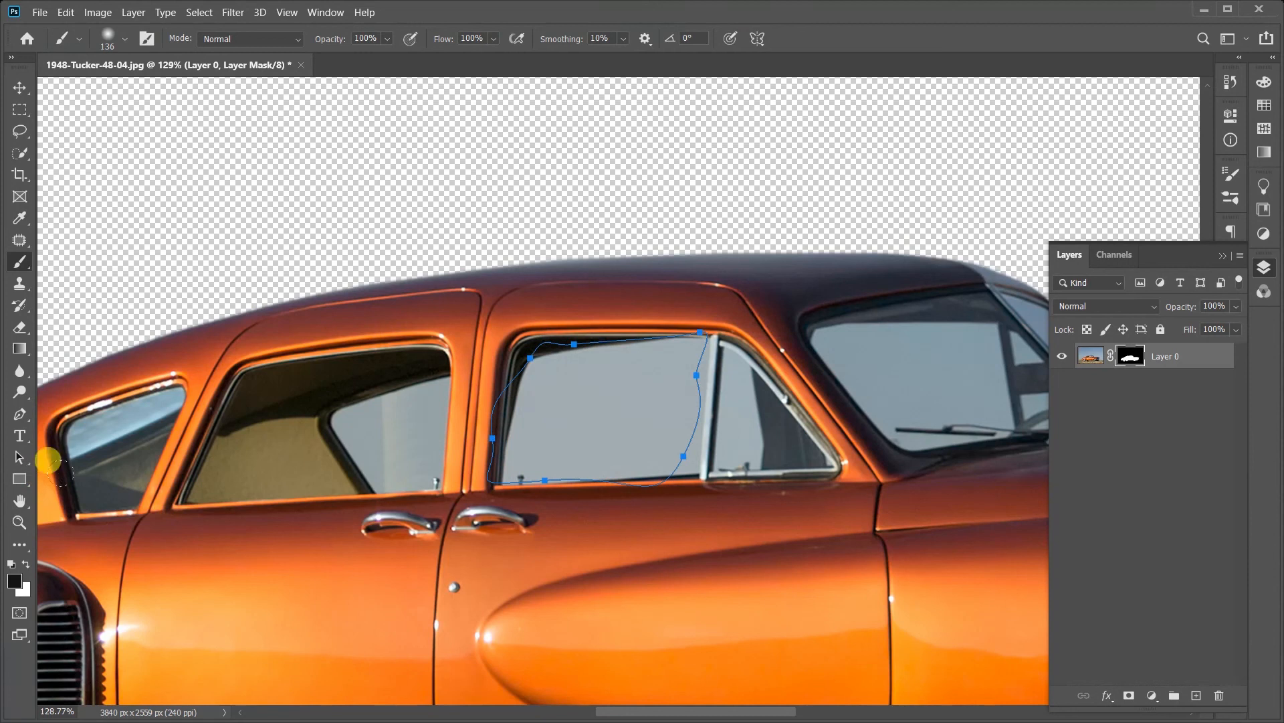
pyautogui.click(19, 522)
pyautogui.rightClick(435, 392)
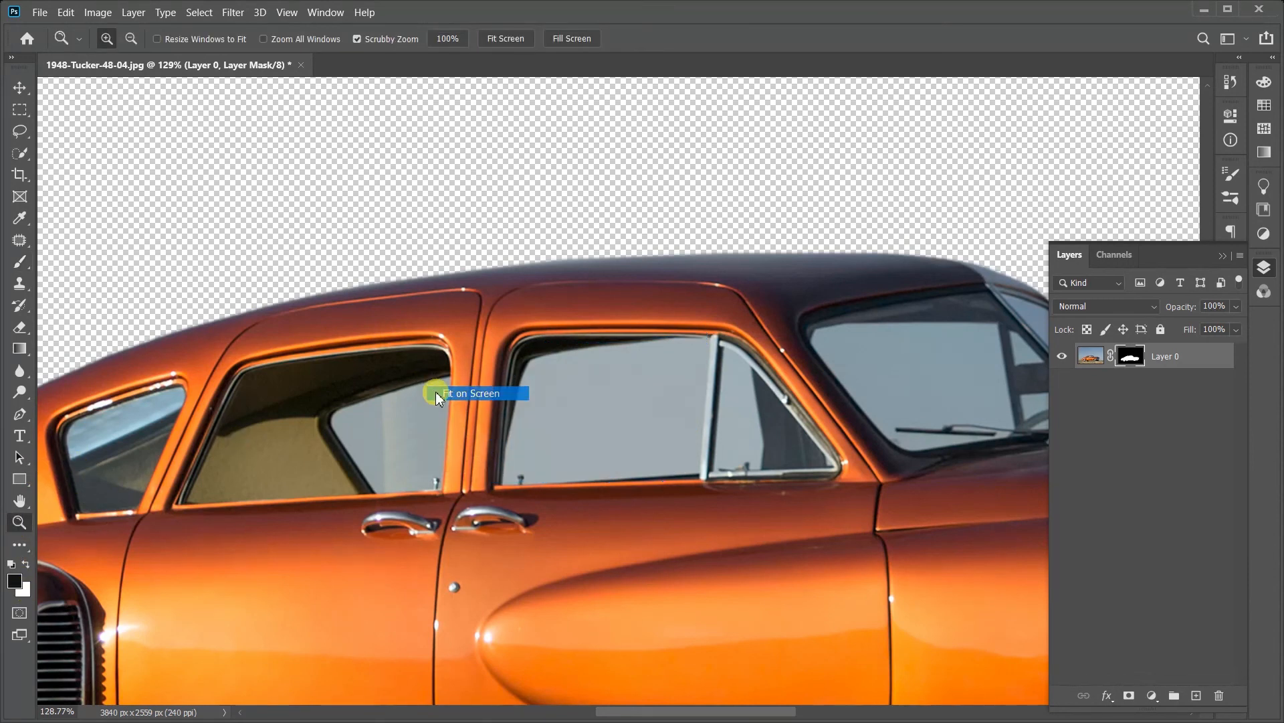
pyautogui.click(468, 393)
pyautogui.moveTo(653, 523)
pyautogui.mouseDown()
pyautogui.moveTo(625, 519)
pyautogui.moveTo(641, 528)
pyautogui.mouseUp()
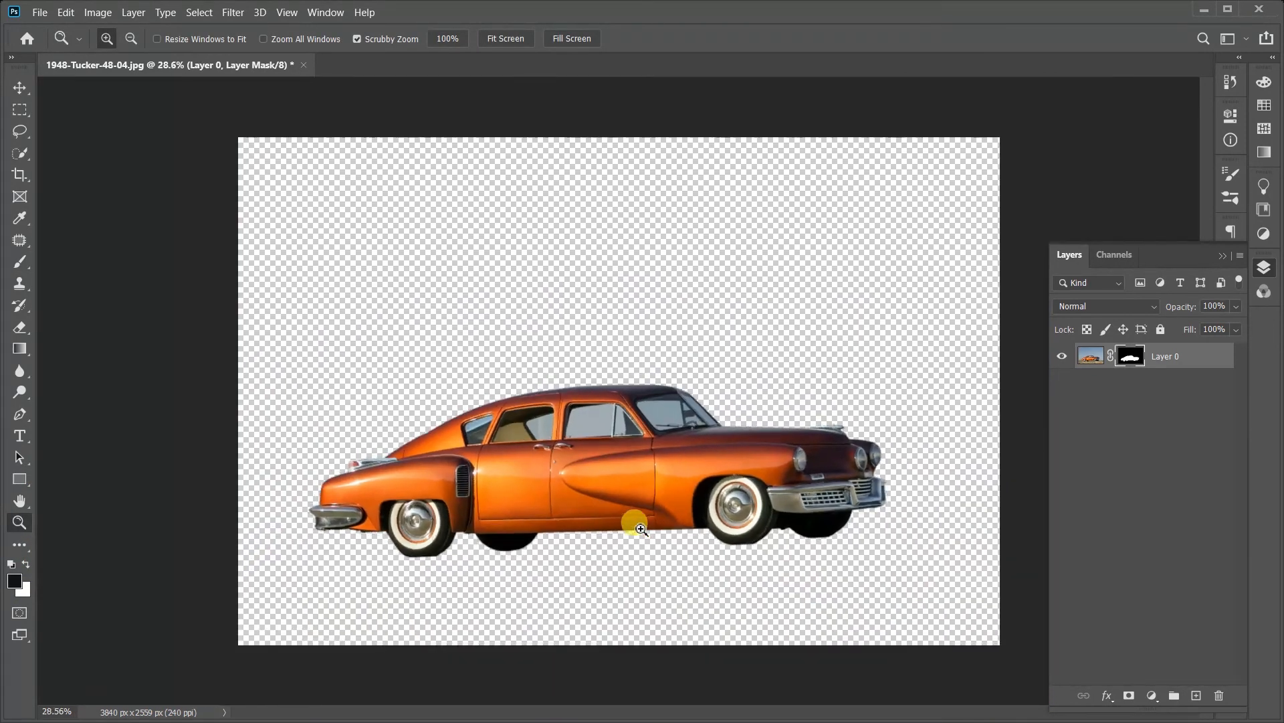
pyautogui.click(641, 529)
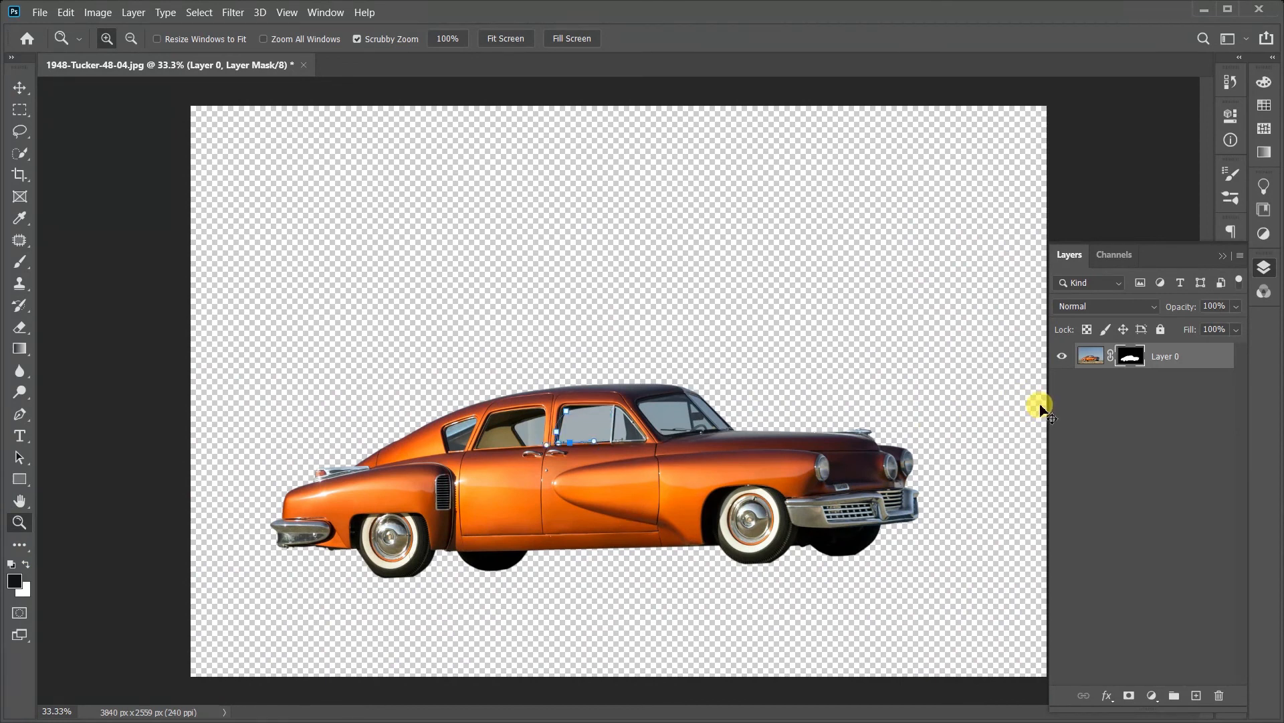
# Step: Revert to the unmasked photo with the car selected, copy the car to a new layer, and toggle the original layer's visibility
pyautogui.hotkey('ctrl', 'z')
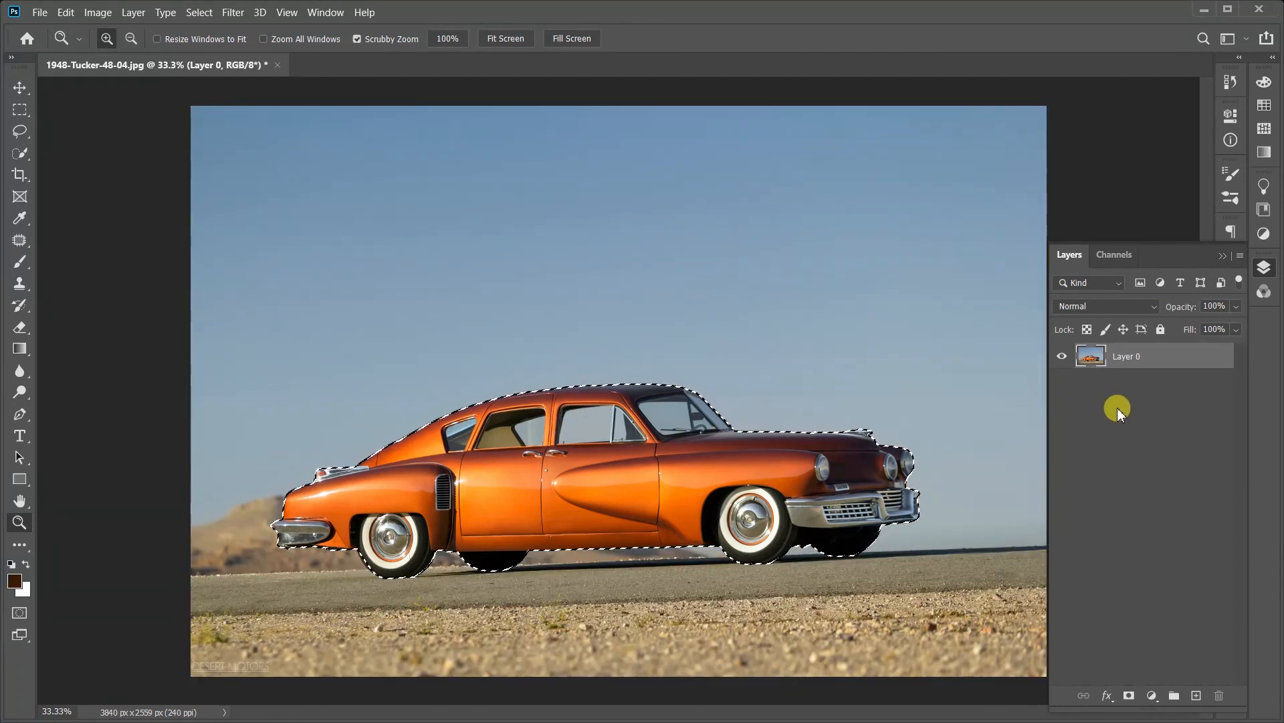
pyautogui.hotkey('ctrl', 'j')
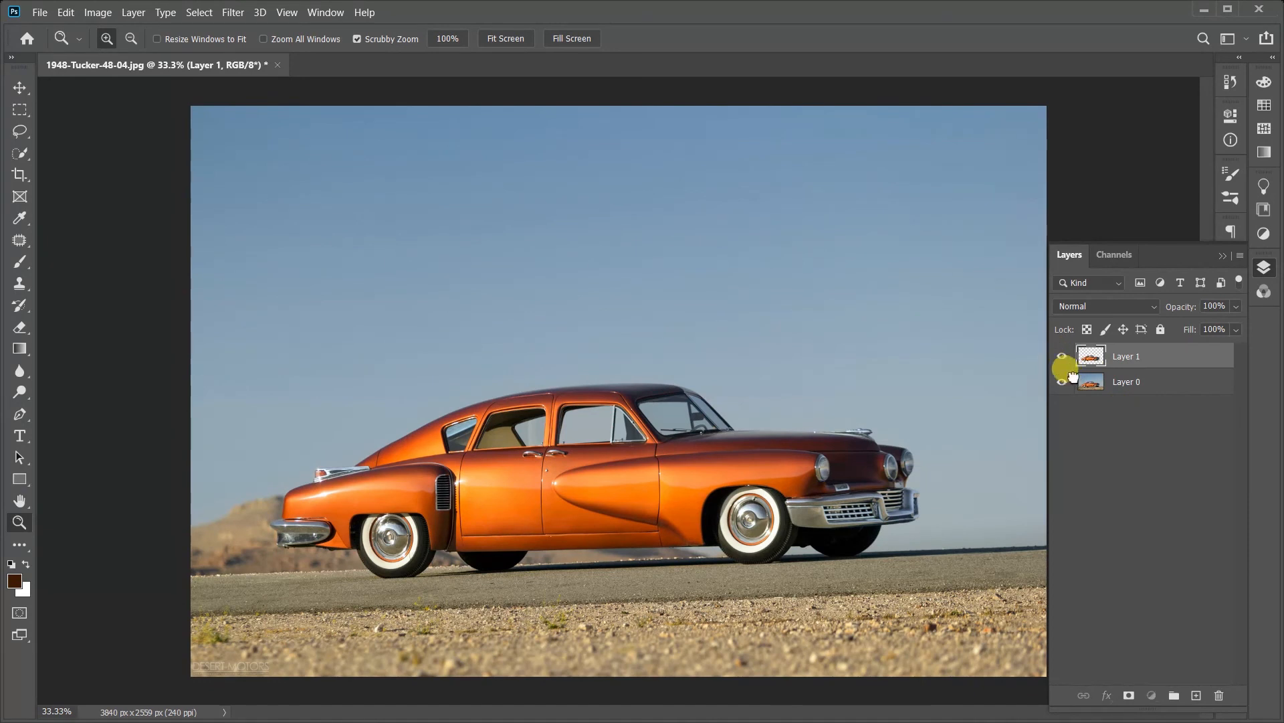
pyautogui.click(1073, 376)
pyautogui.click(1062, 380)
pyautogui.click(1062, 383)
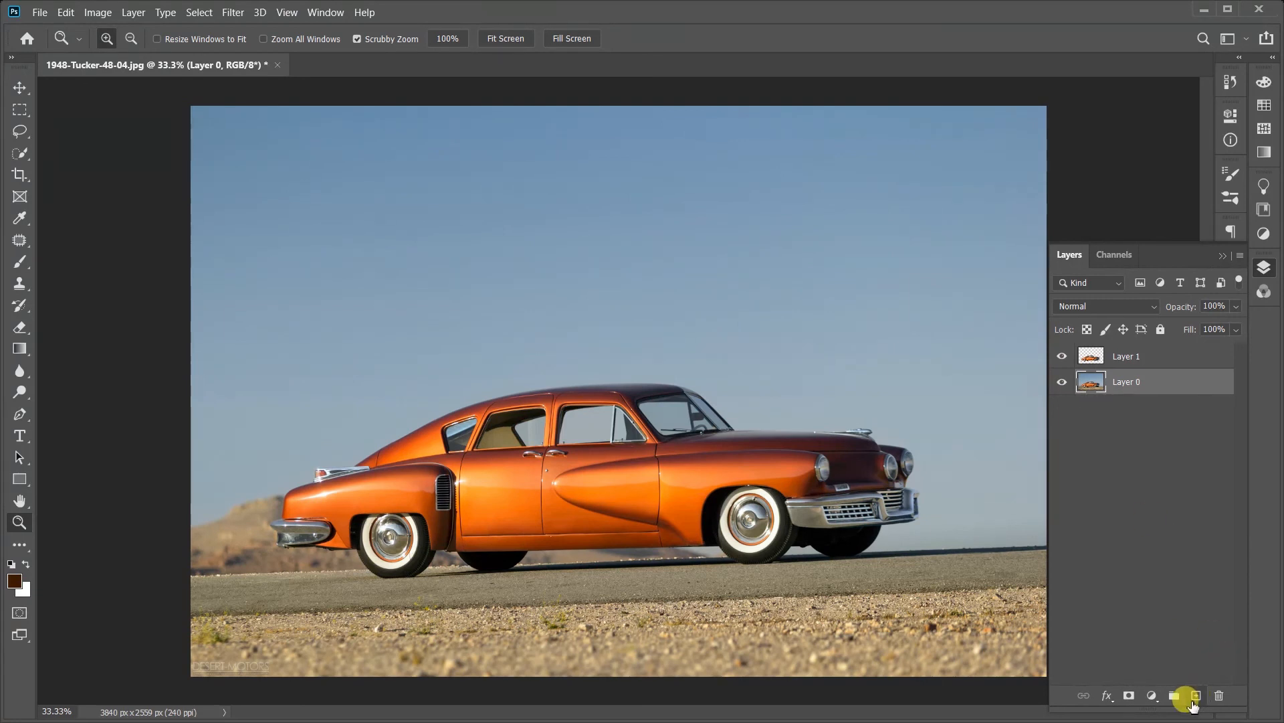
# Step: Add an empty layer between the car copy and the photo, and paint dark brown around the car with a 259 px brush
pyautogui.click(1196, 696)
pyautogui.click(18, 261)
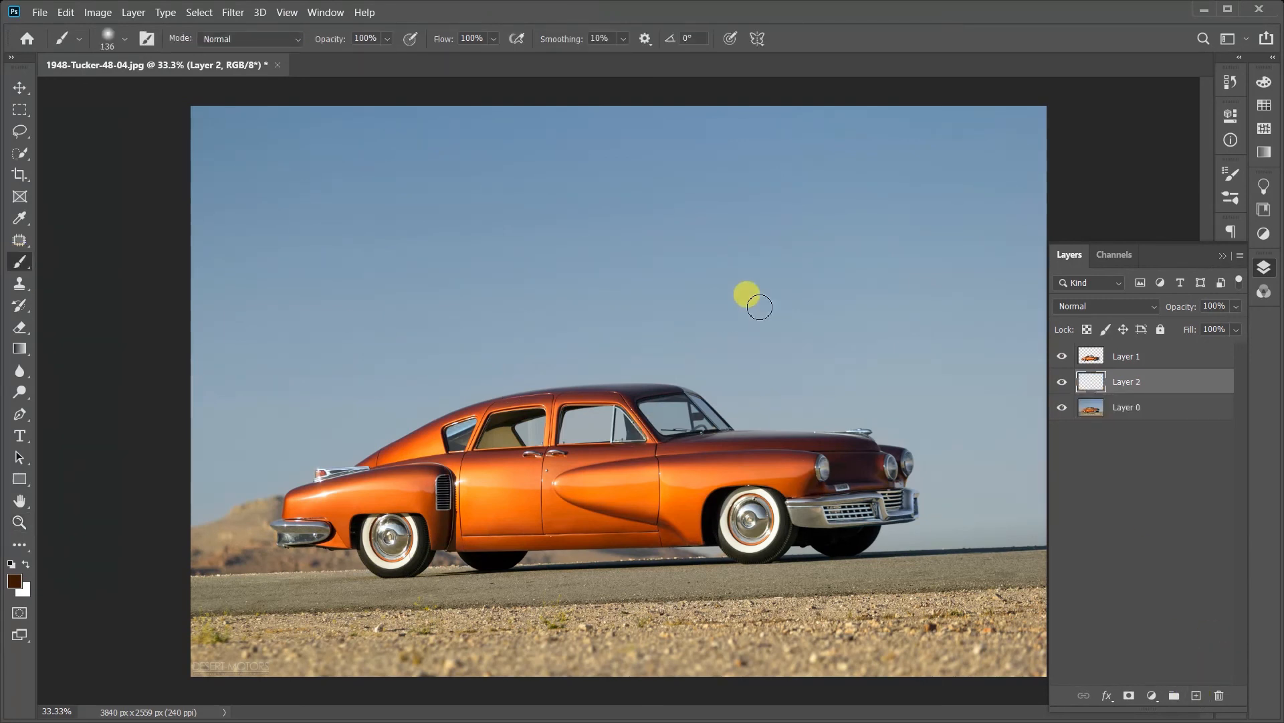
pyautogui.rightClick(769, 305)
pyautogui.moveTo(536, 423)
pyautogui.mouseDown()
pyautogui.moveTo(338, 523)
pyautogui.moveTo(522, 457)
pyautogui.moveTo(240, 519)
pyautogui.moveTo(428, 595)
pyautogui.moveTo(335, 460)
pyautogui.moveTo(143, 553)
pyautogui.moveTo(514, 562)
pyautogui.moveTo(832, 511)
pyautogui.moveTo(510, 382)
pyautogui.moveTo(688, 381)
pyautogui.moveTo(177, 378)
pyautogui.moveTo(665, 407)
pyautogui.moveTo(640, 364)
pyautogui.mouseUp()
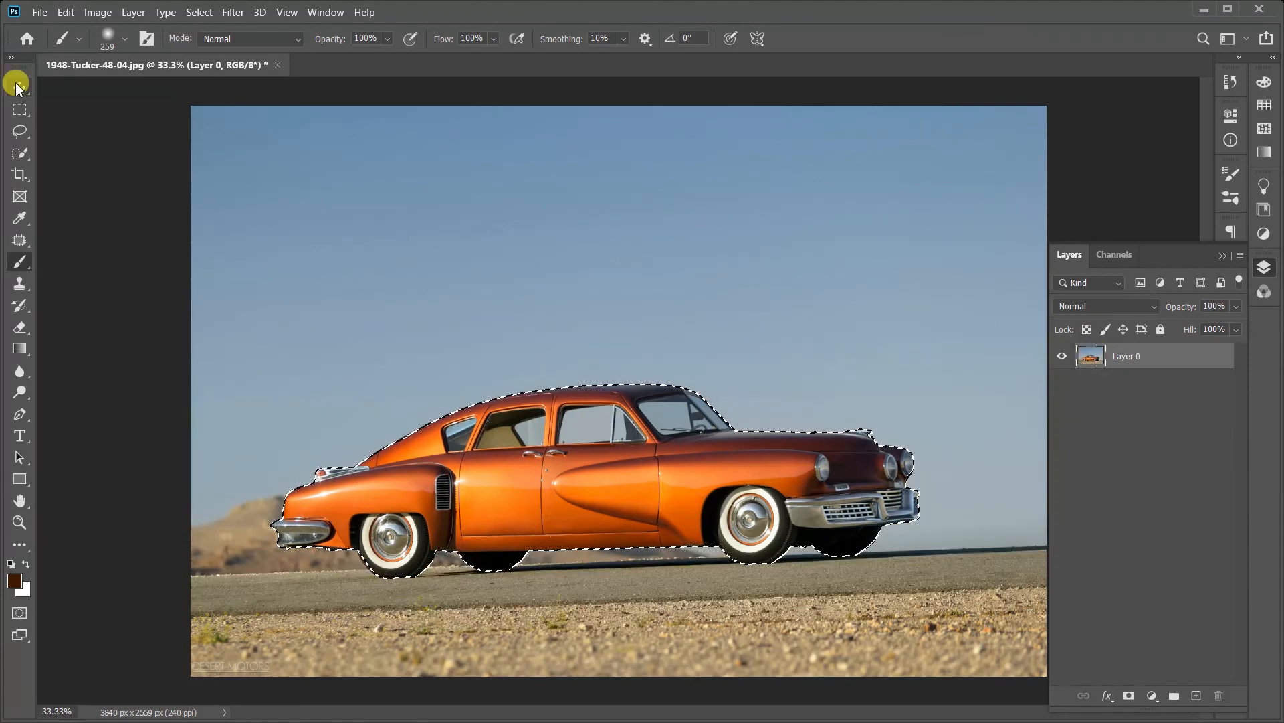
# Step: Undo the painted layer and the copied car layer to return to the car selection on the original photo
pyautogui.click(18, 87)
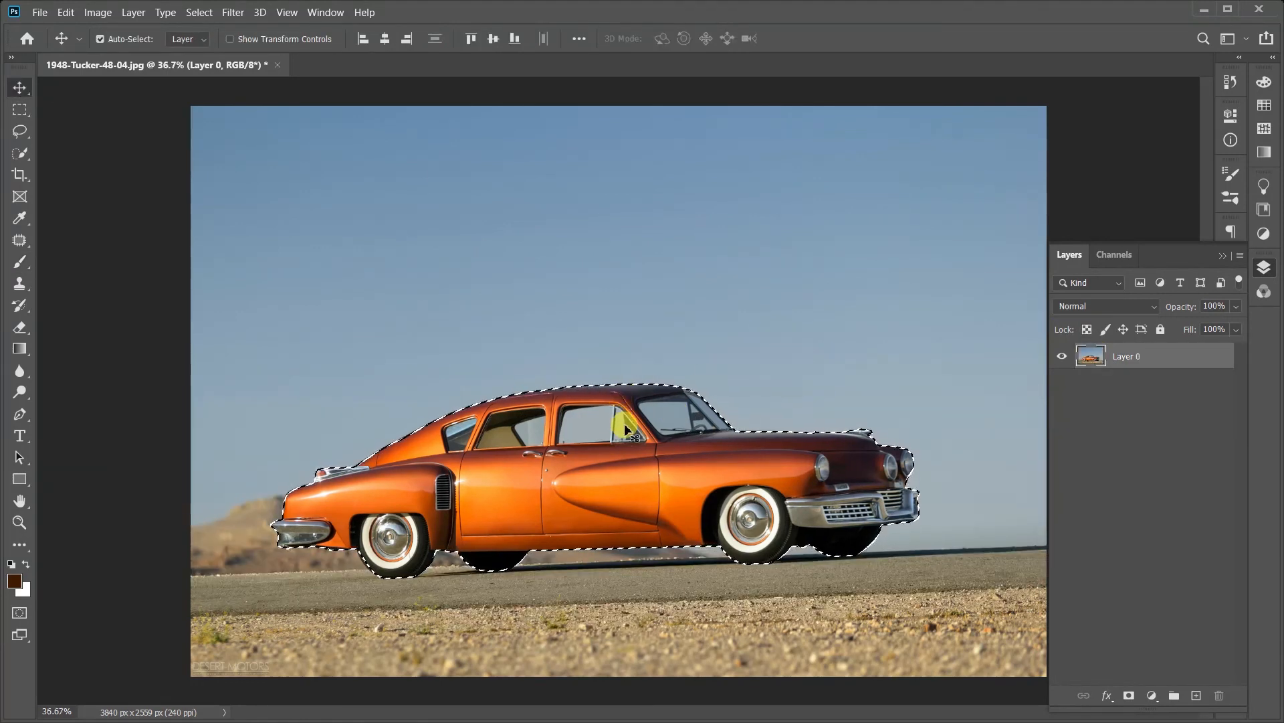
pyautogui.scroll(3, 625, 423)
pyautogui.scroll(-4, 624, 424)
pyautogui.scroll(3, 656, 464)
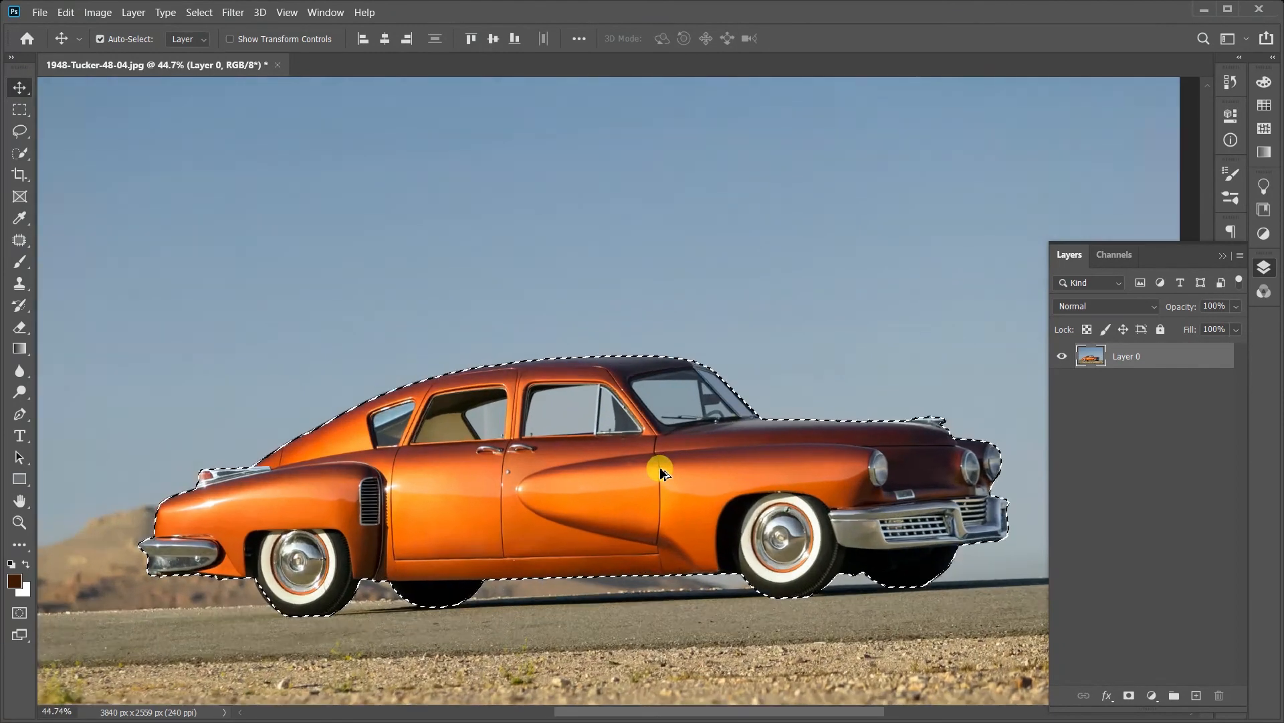
pyautogui.scroll(-2, 656, 464)
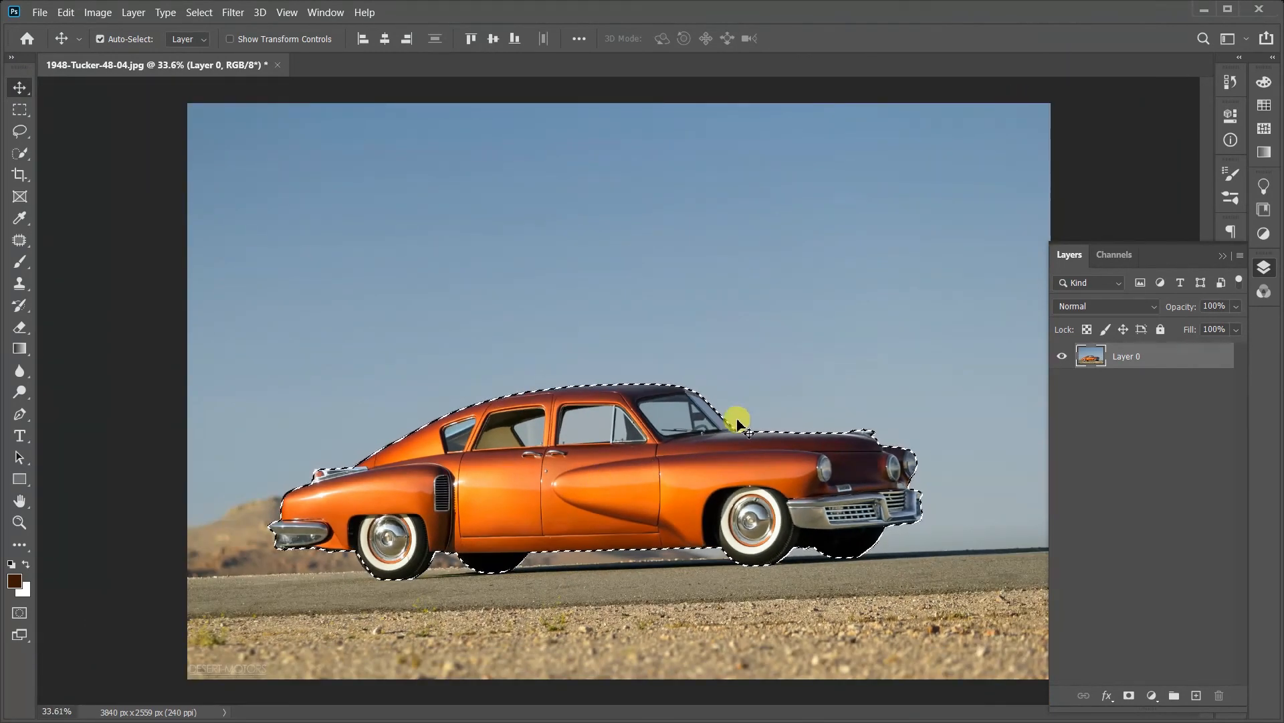
# Step: Try moving the selected car away from its place in the photo, and undo each move
pyautogui.moveTo(740, 410); pyautogui.dragTo(658, 404)
pyautogui.hotkey('ctrl', 'z')
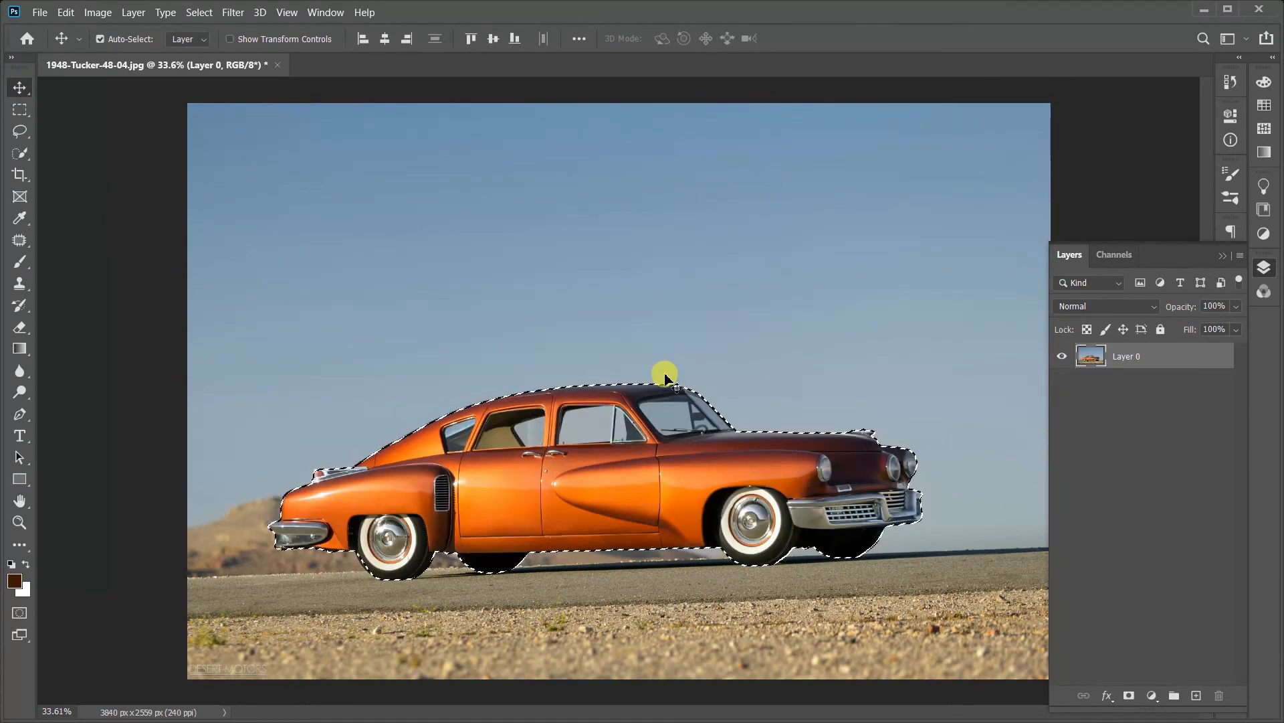
pyautogui.moveTo(636, 453); pyautogui.dragTo(791, 335)
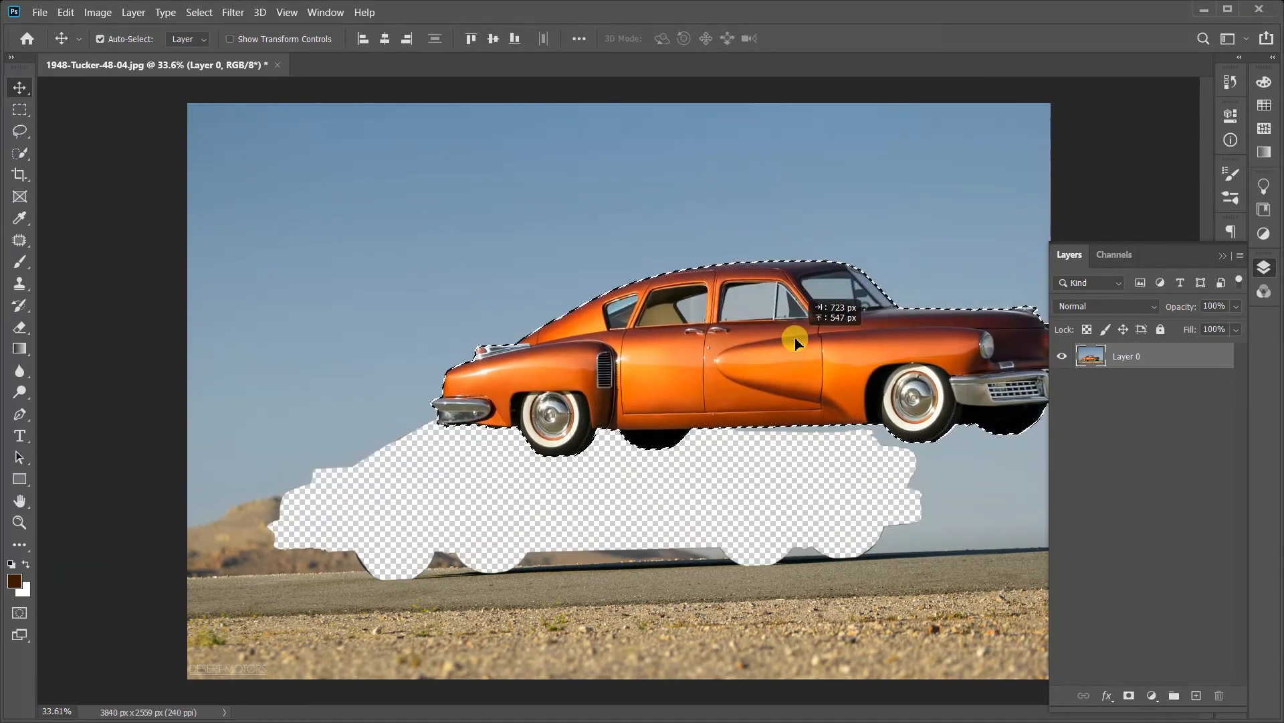
pyautogui.hotkey('ctrl', 'z')
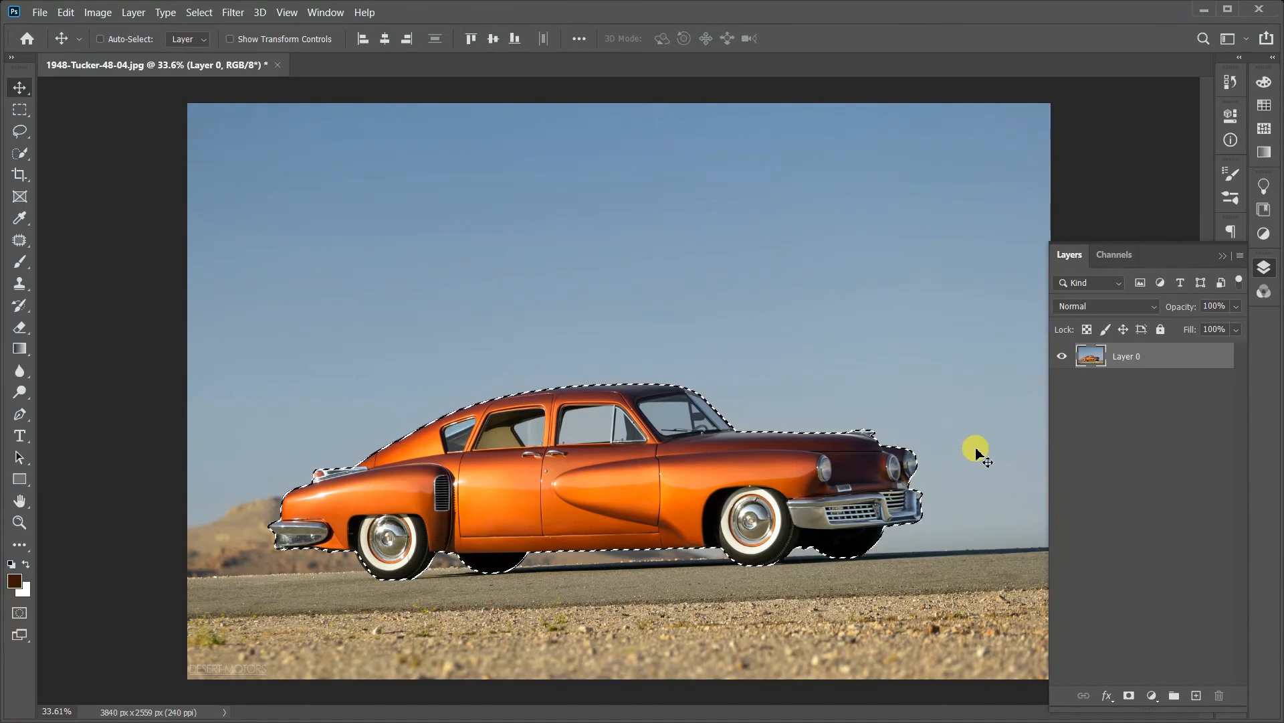
# Step: Invert the car selection to the background, and try deleting and moving that background, undoing both edits
pyautogui.hotkey('ctrl', 'shift', 'i')
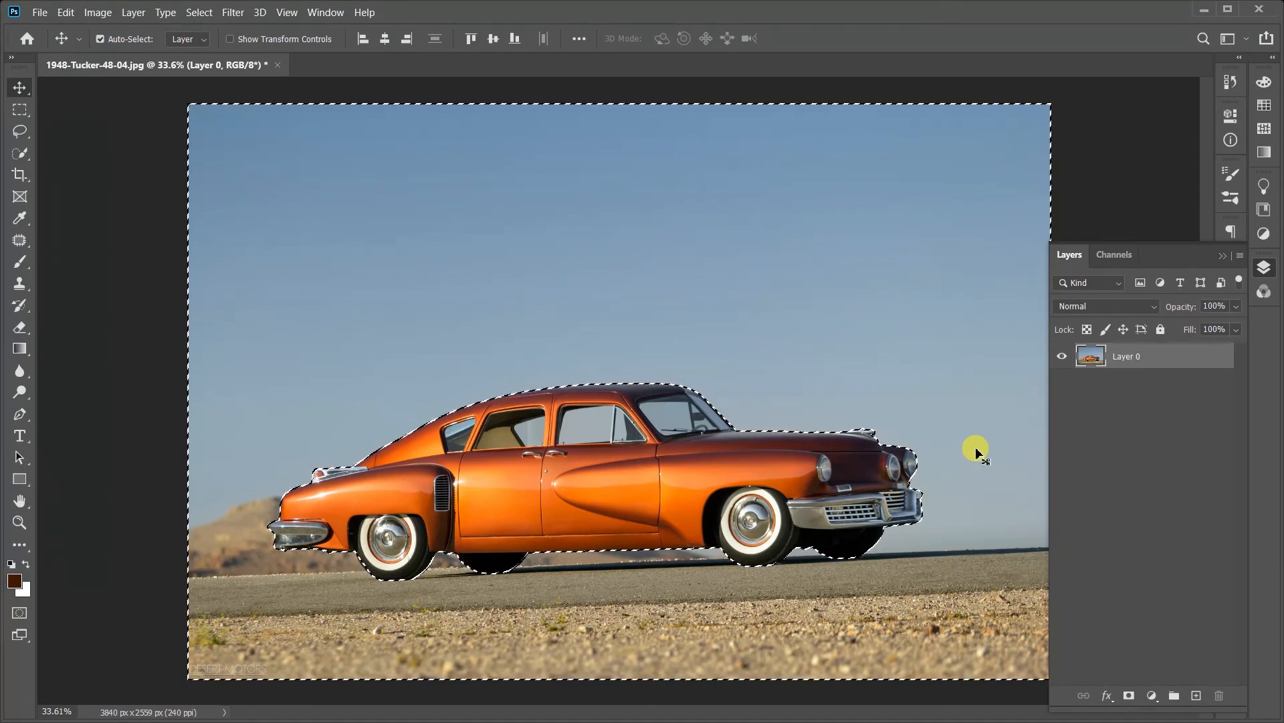
pyautogui.press('Delete')
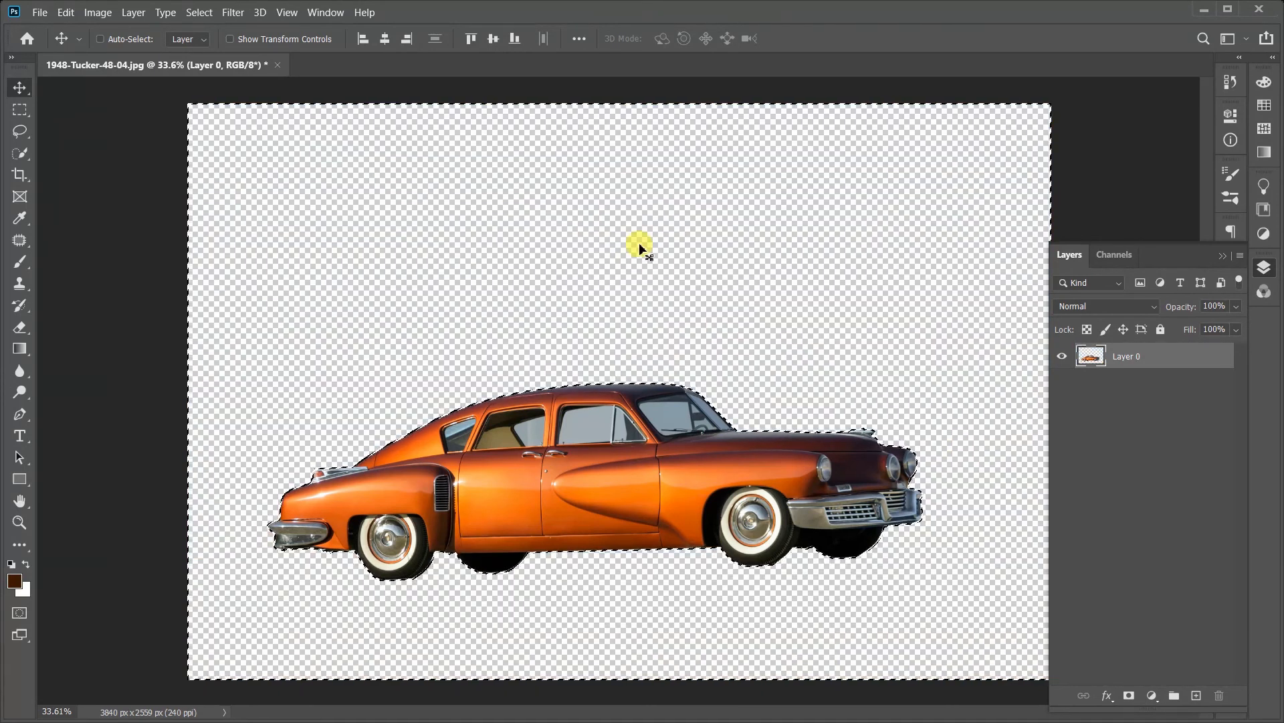
pyautogui.hotkey('ctrl', 'z')
pyautogui.moveTo(854, 252); pyautogui.dragTo(778, 265)
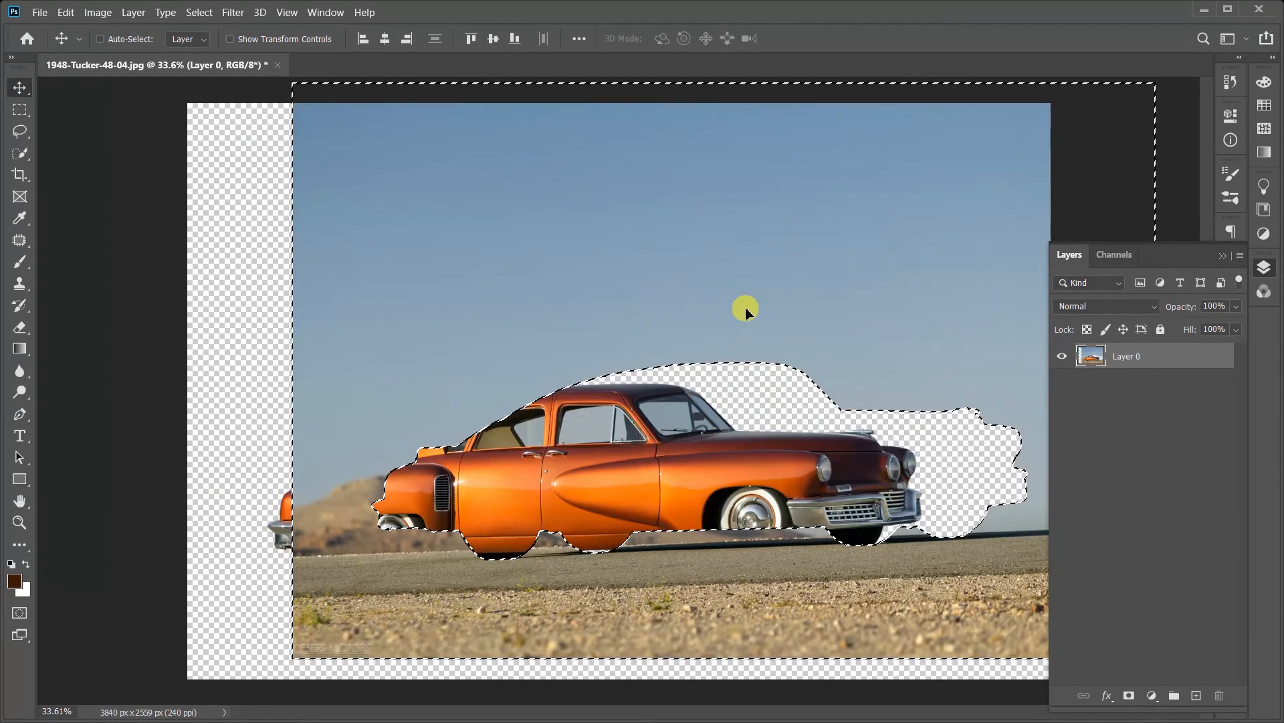
pyautogui.hotkey('ctrl', 'z')
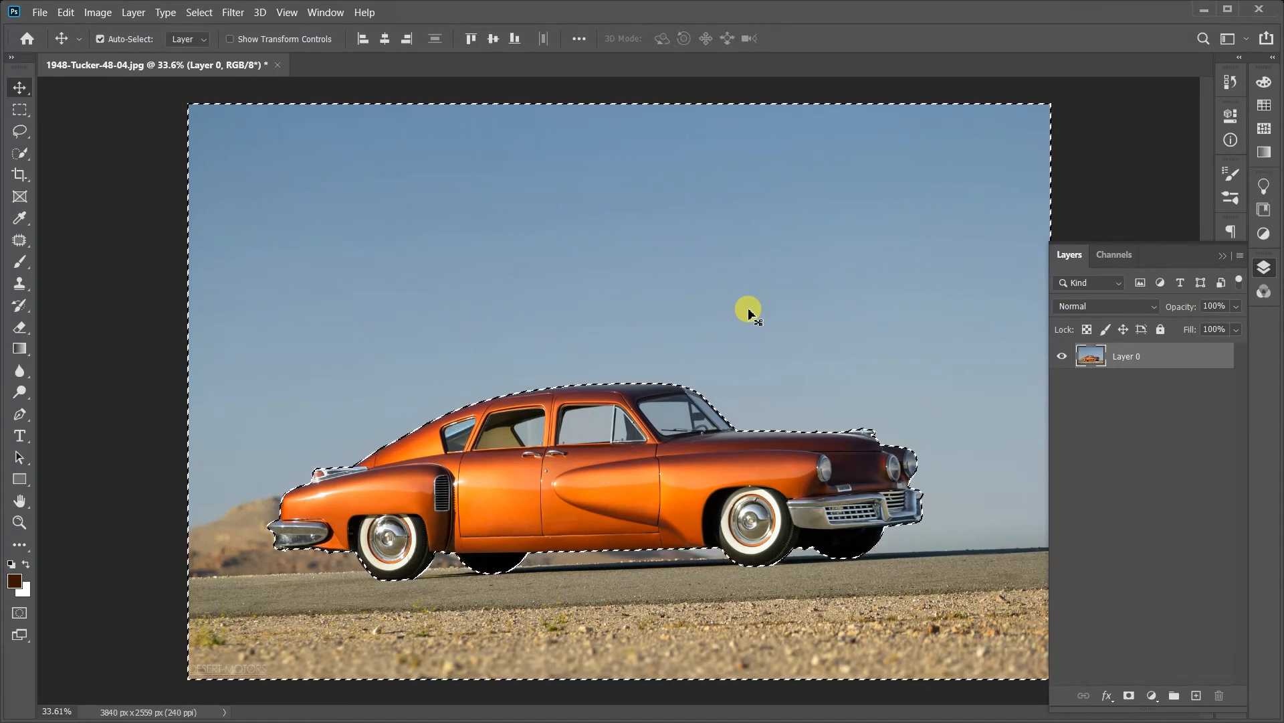
# Step: Delete the background around the car and place a new empty layer beneath the car layer
pyautogui.press('Delete')
pyautogui.click(1195, 696)
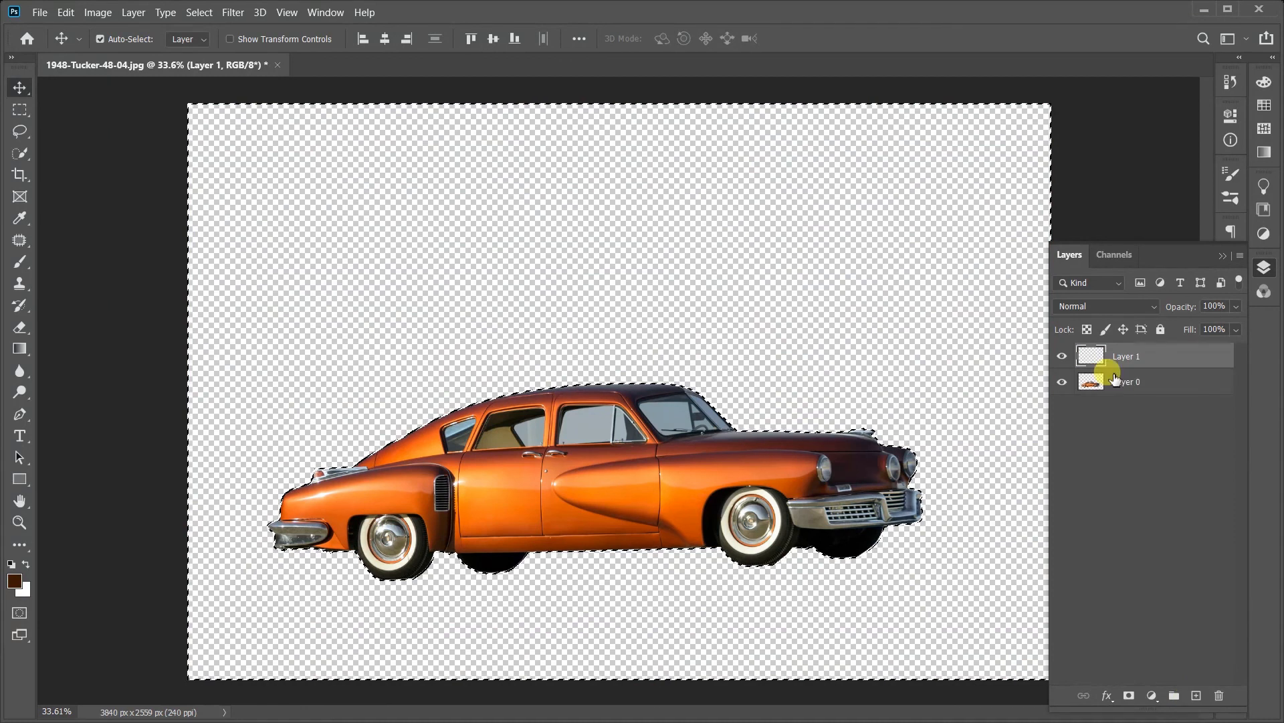
pyautogui.moveTo(1133, 355); pyautogui.dragTo(1138, 387)
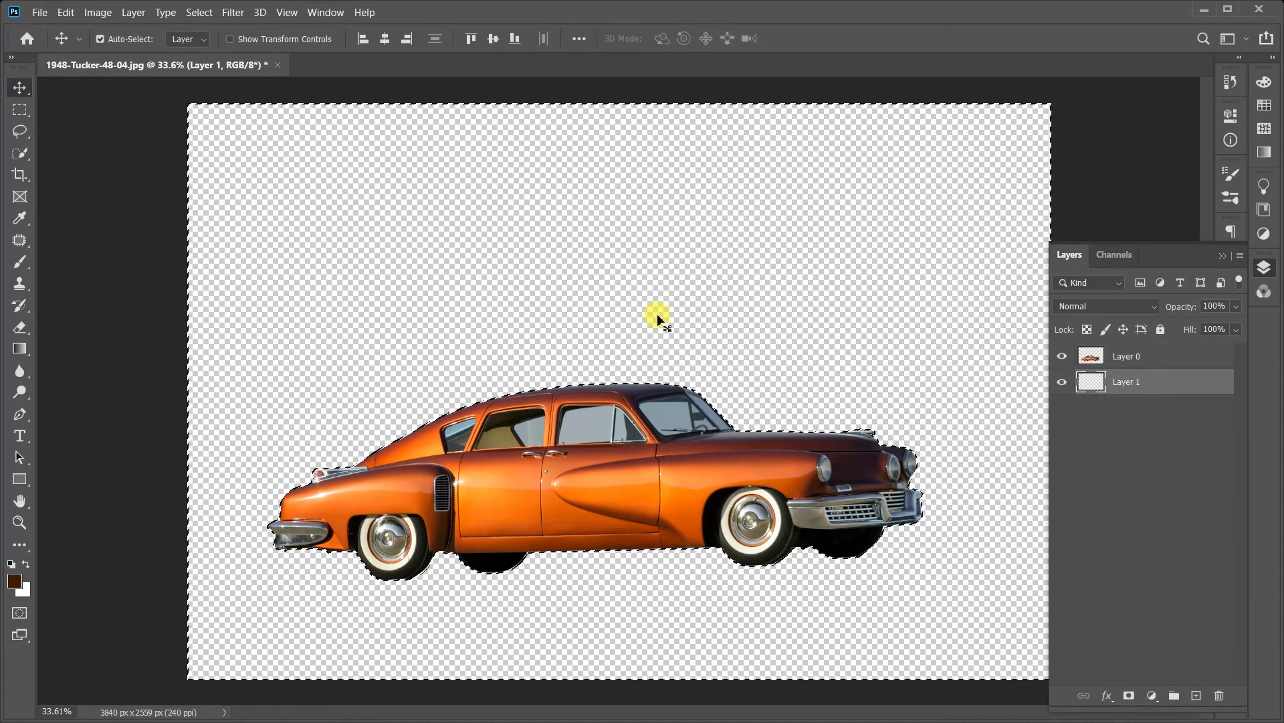
# Step: Make white the foreground colour, brush it below the car on the empty layer, and fill the whole selected background with it
pyautogui.click(20, 261)
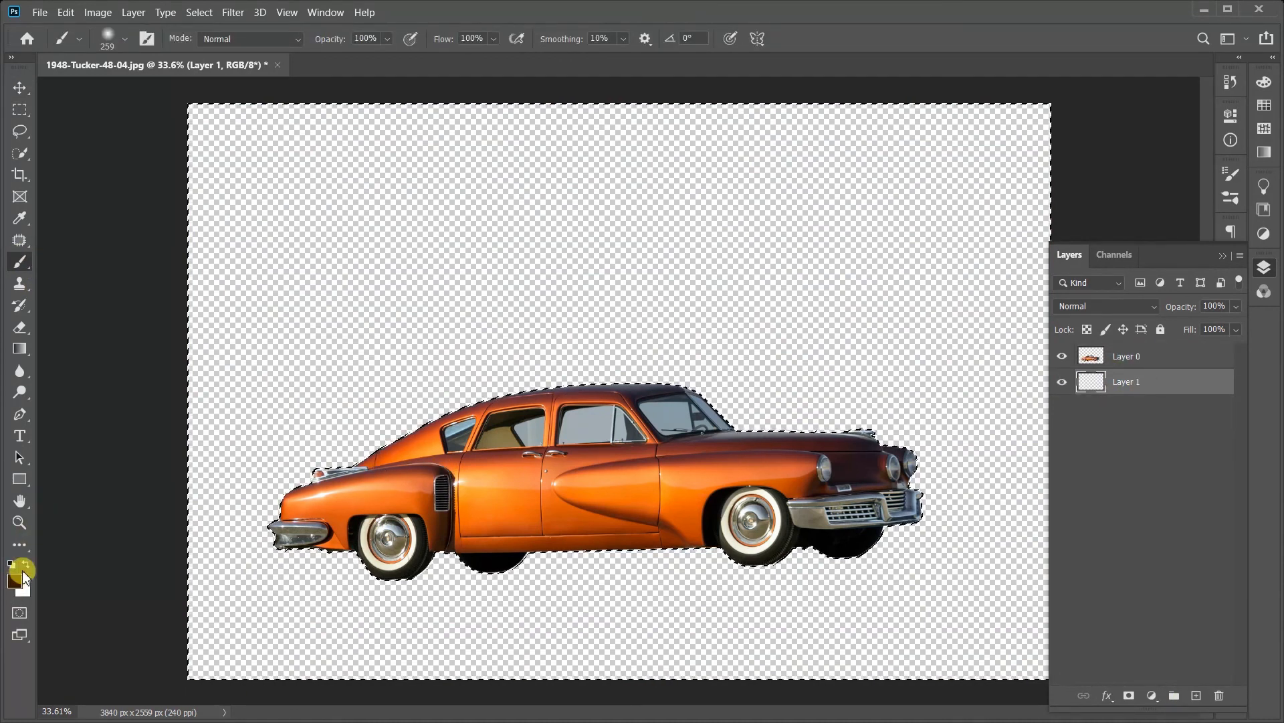
pyautogui.click(25, 564)
pyautogui.moveTo(155, 519)
pyautogui.mouseDown()
pyautogui.moveTo(538, 553)
pyautogui.moveTo(972, 543)
pyautogui.mouseUp()
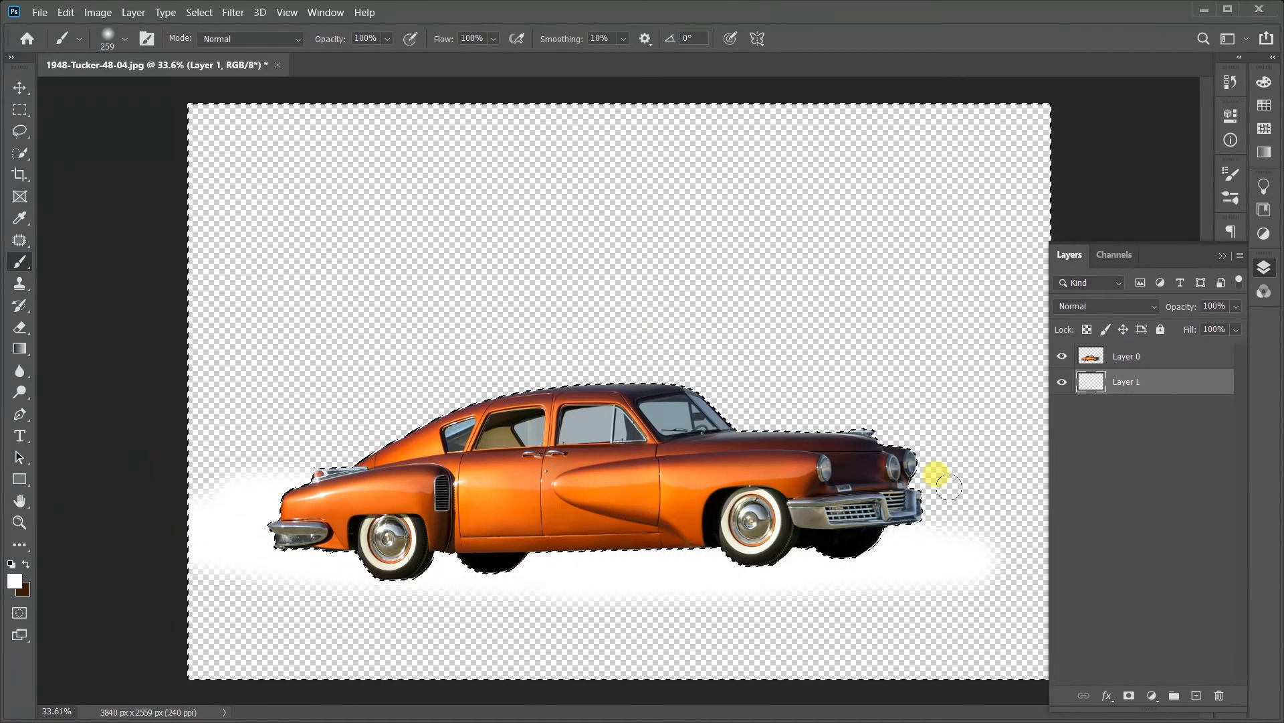
pyautogui.hotkey('alt', 'BackSpace')
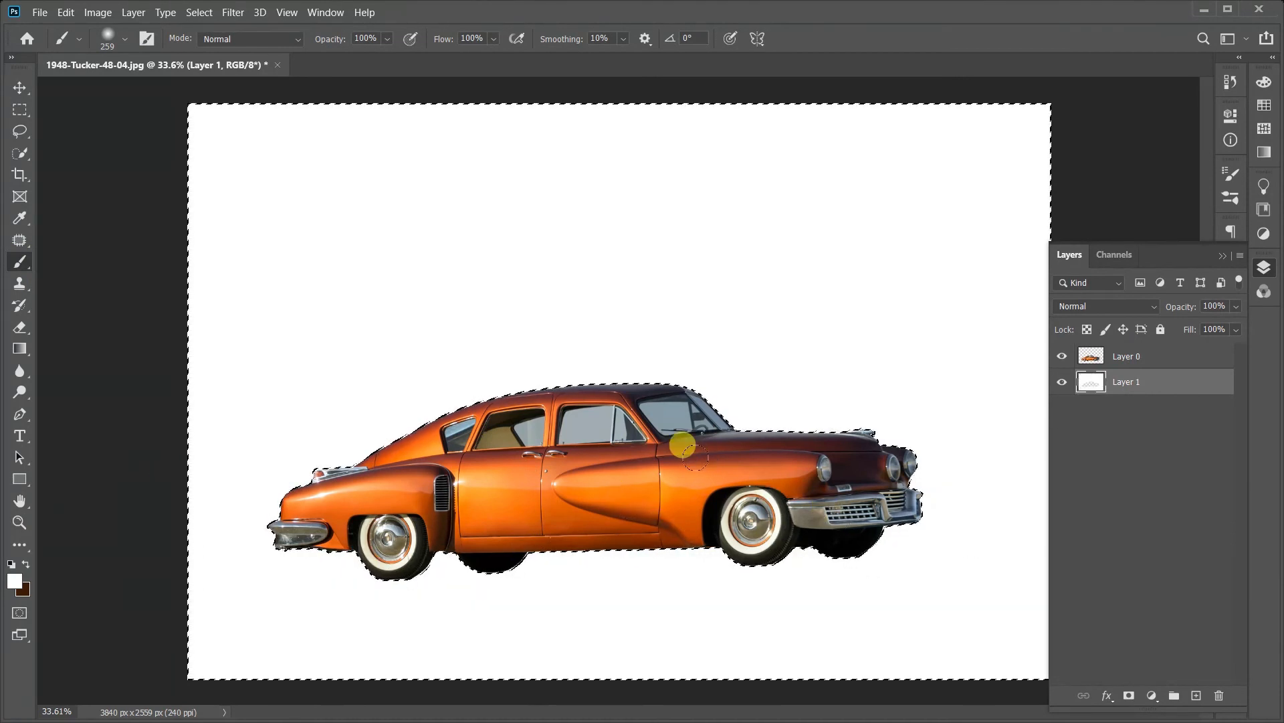
# Step: Undo the white background, the added layer, the background deletion and the selection, and dismiss the low-battery notification
pyautogui.hotkey('ctrl', 'z')
pyautogui.hotkey('ctrl', 'z')
pyautogui.hotkey('ctrl', 'z')
pyautogui.hotkey('ctrl', 'z')
pyautogui.hotkey('ctrl', 'z')
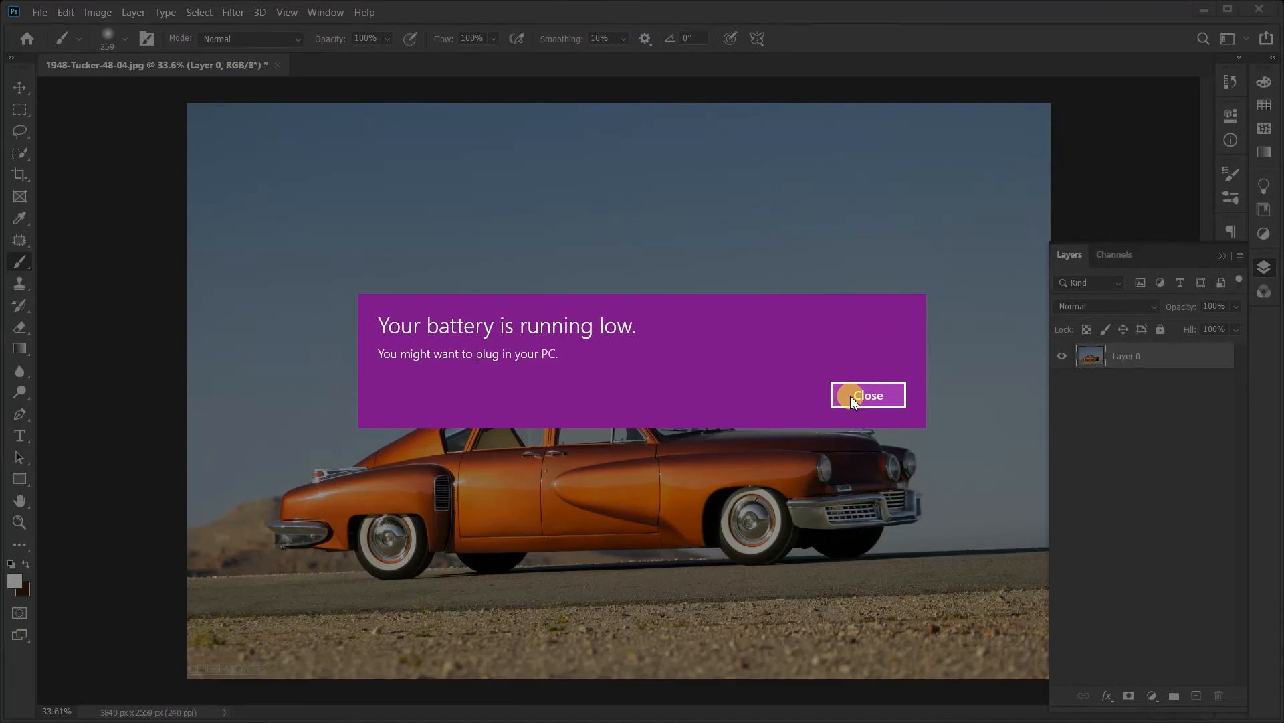
pyautogui.click(852, 399)
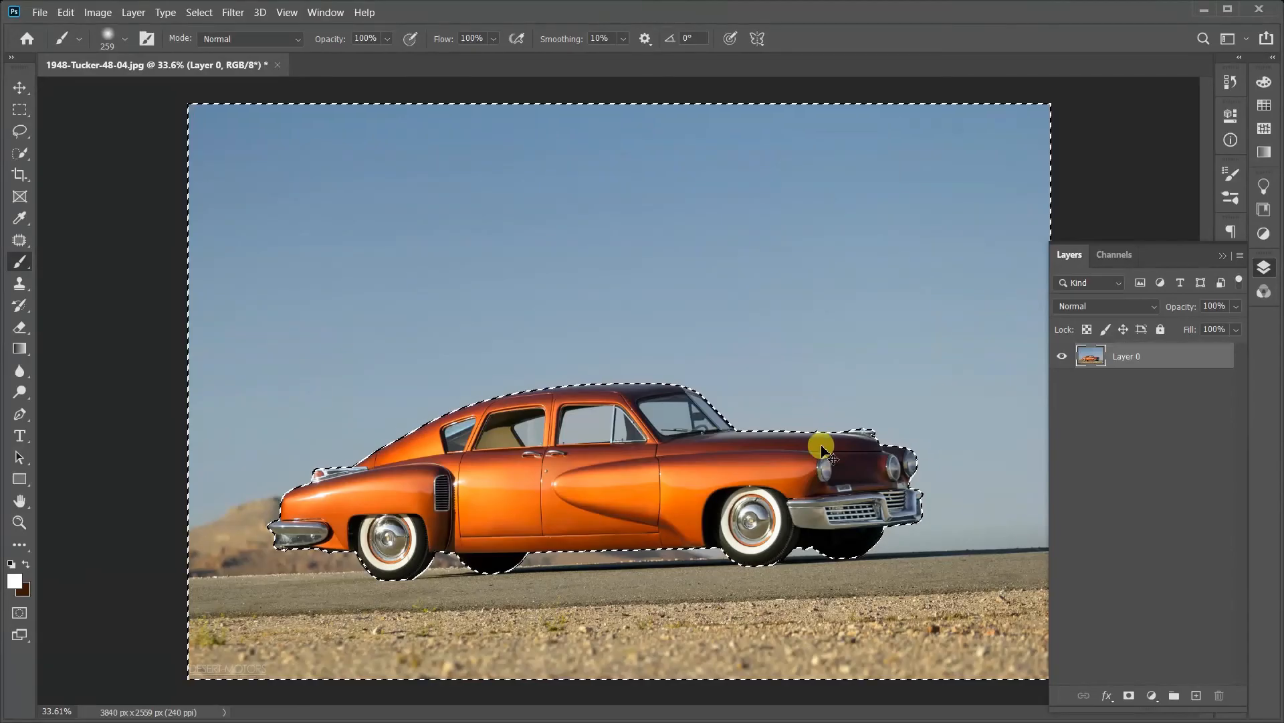
# Step: Examine the car's side windows and roofline up close, and return to the whole photo fitted on screen
pyautogui.click(10, 523)
pyautogui.keyDown('alt'); pyautogui.click(367, 439); pyautogui.keyUp('alt')
pyautogui.rightClick(686, 415)
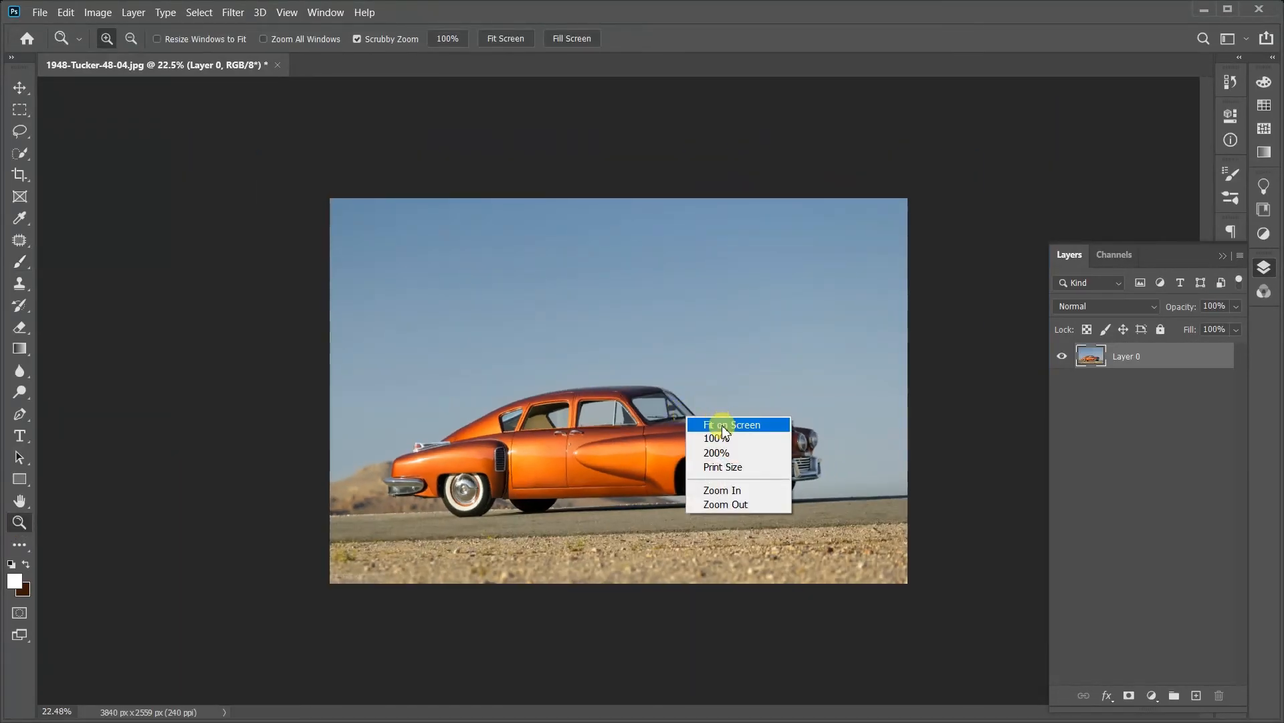
pyautogui.click(721, 424)
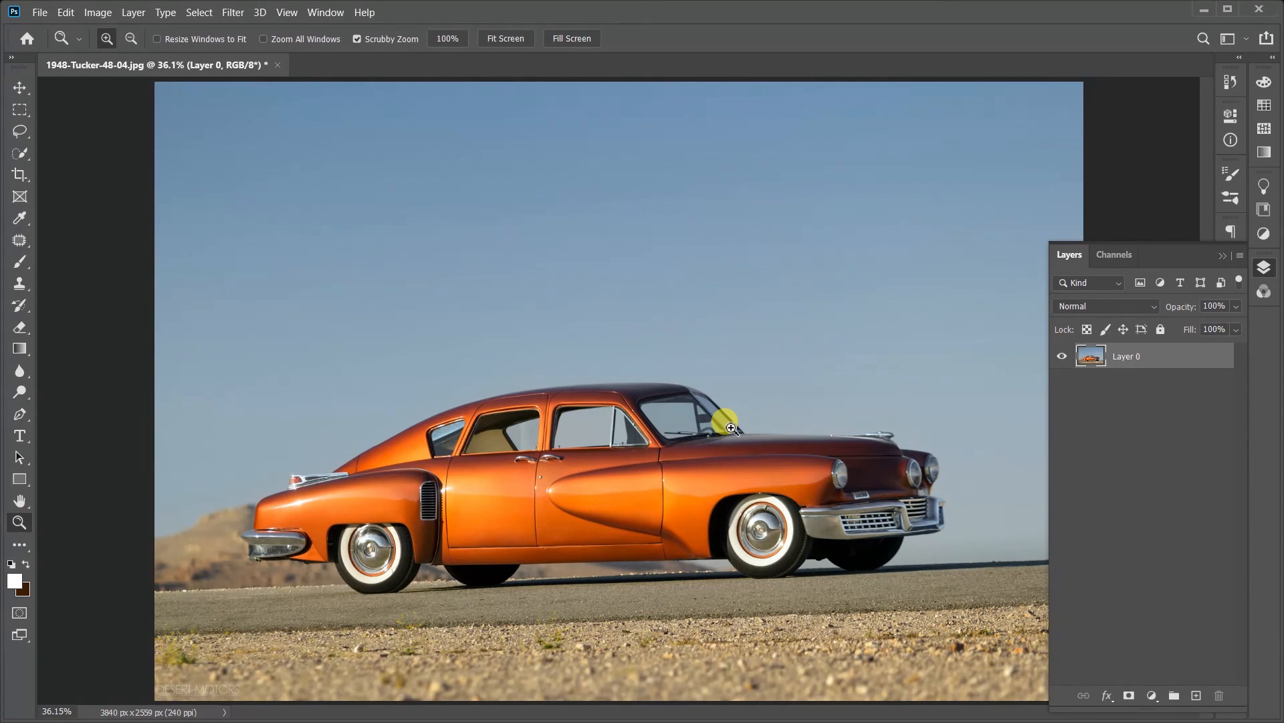
pyautogui.click(20, 414)
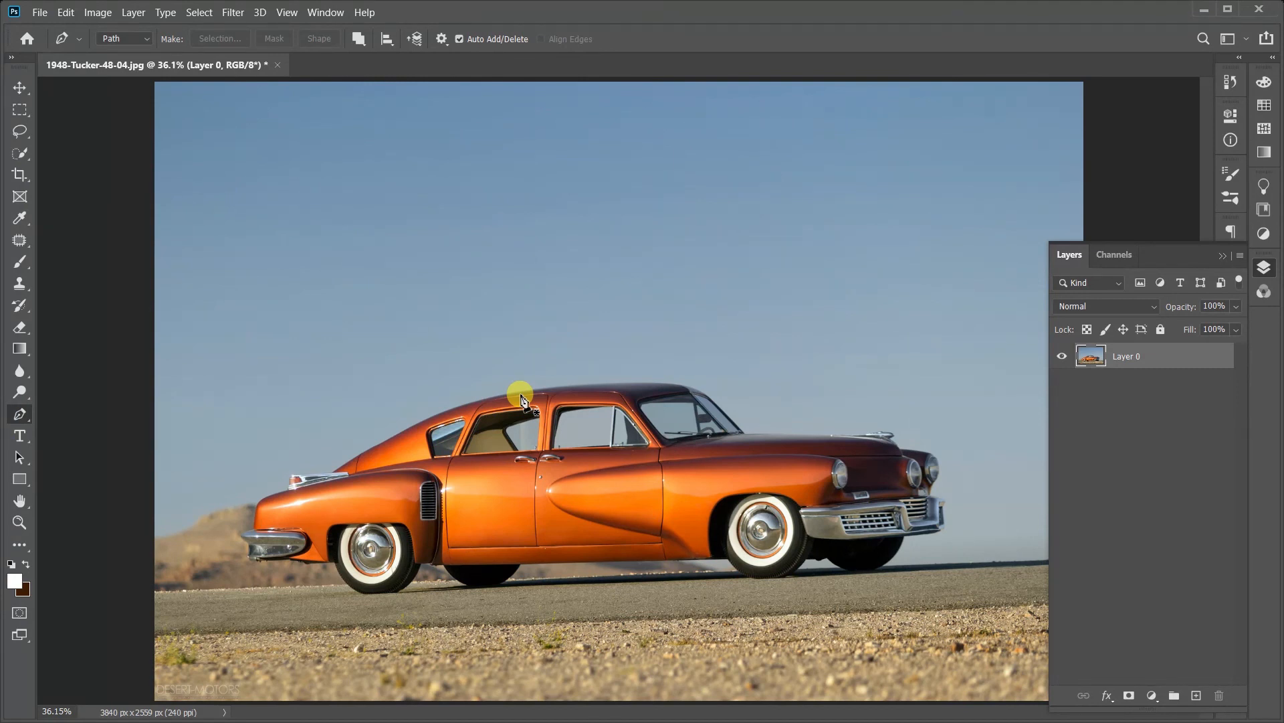
pyautogui.click(19, 522)
pyautogui.moveTo(415, 435); pyautogui.dragTo(511, 430)
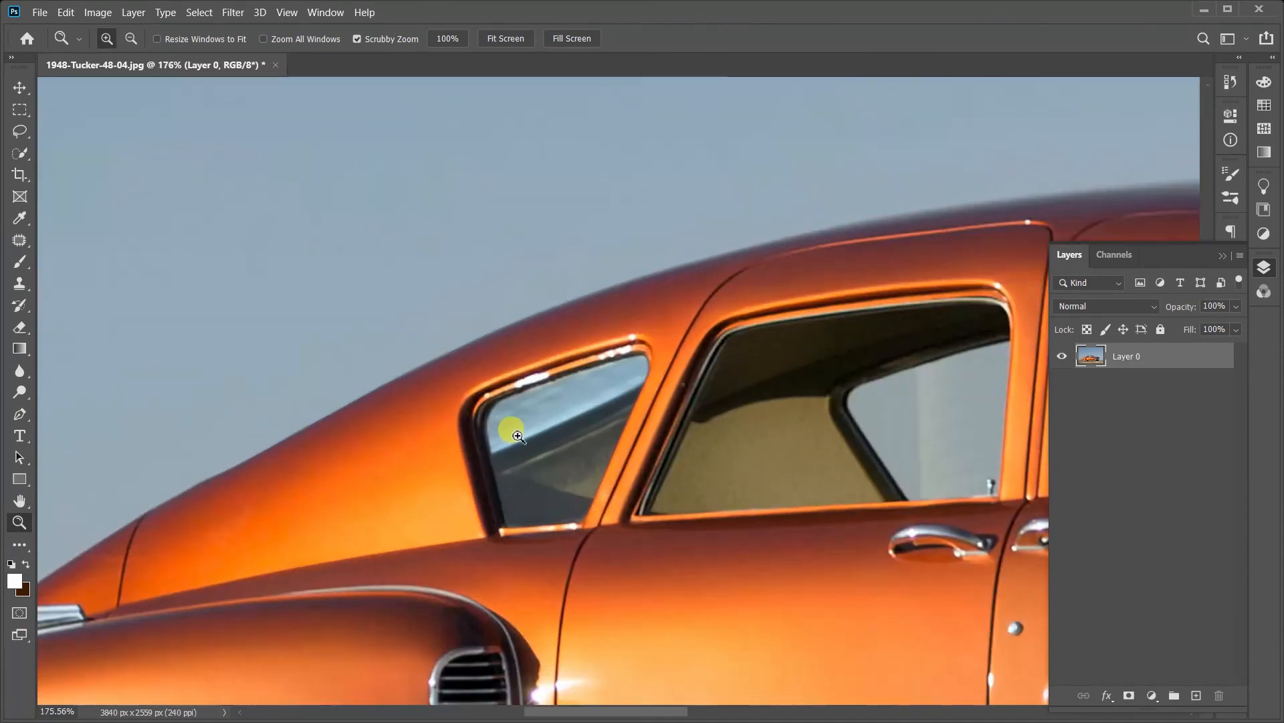
pyautogui.rightClick(520, 437)
pyautogui.click(544, 448)
pyautogui.moveTo(591, 450); pyautogui.dragTo(623, 451)
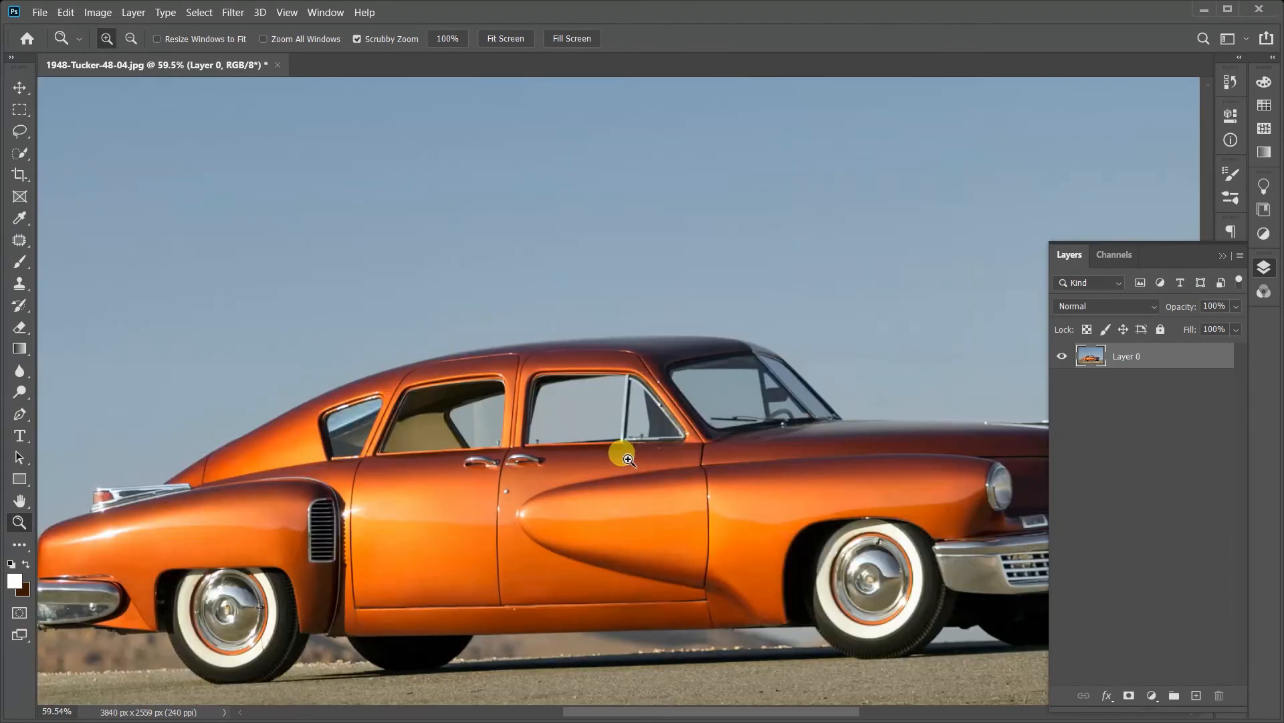
pyautogui.hotkey('ctrl', '0')
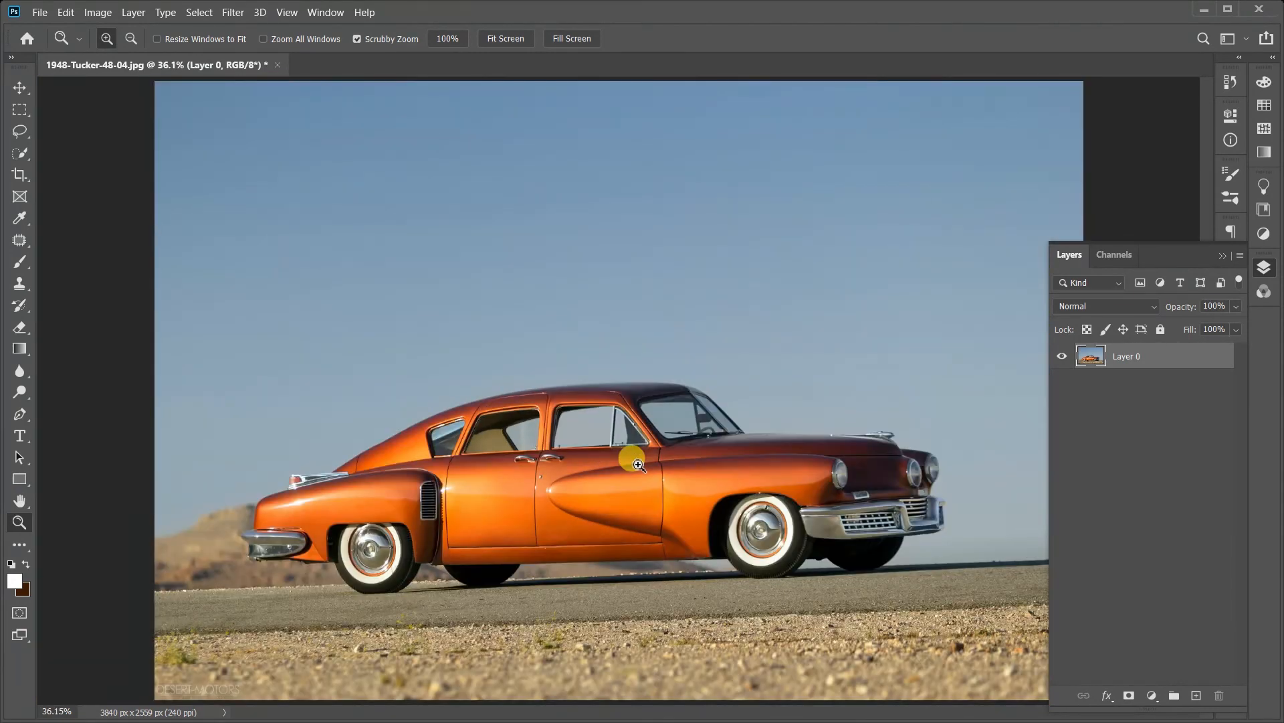